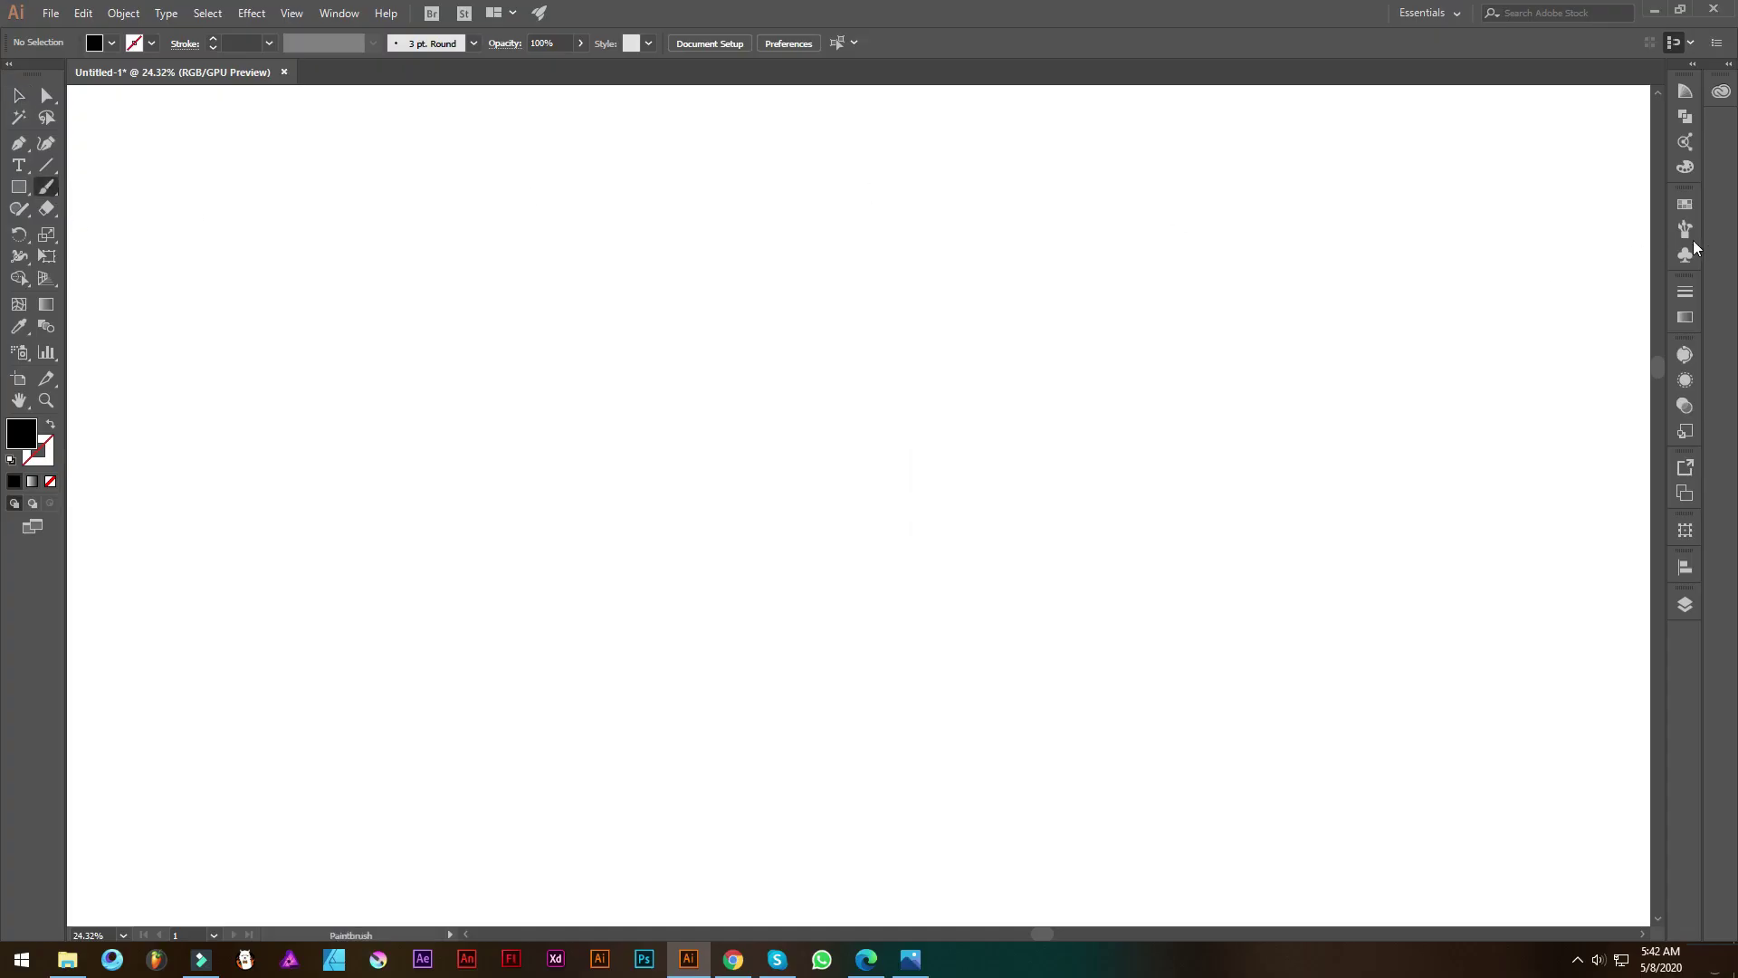
# Create a pressure-sensitive 3 pt Calligraphic brush with 3 pt variation and paint the first ear stroke
pyautogui.click(1686, 231)
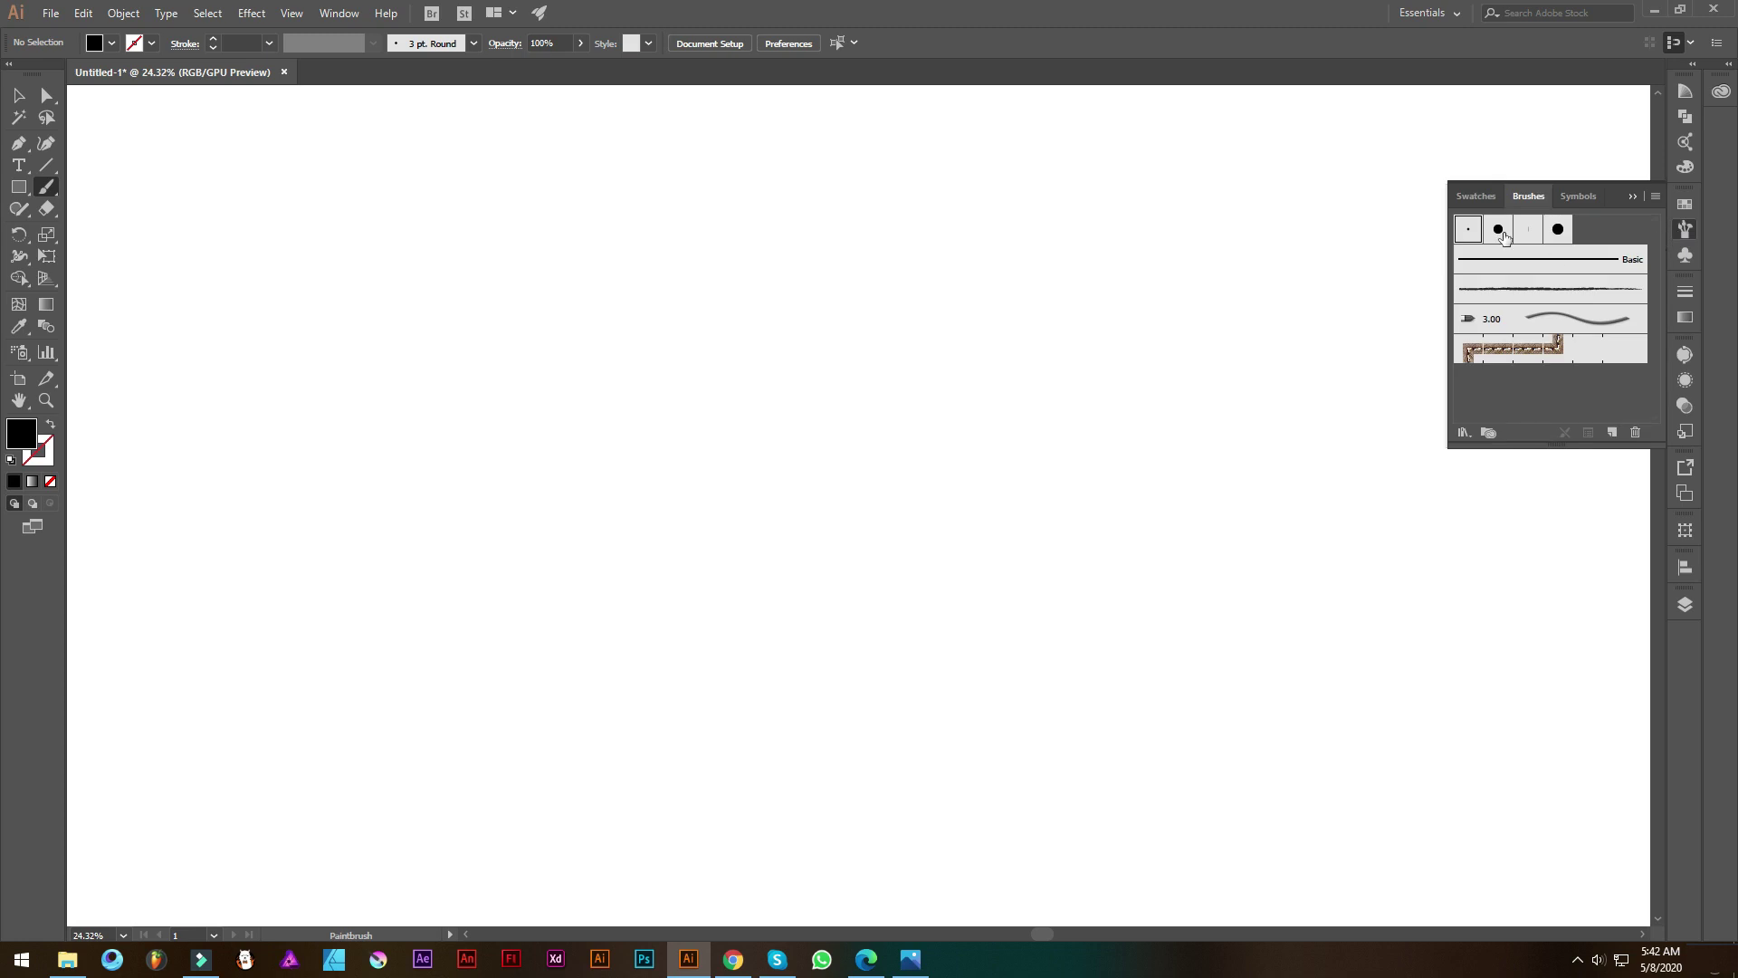
pyautogui.click(1612, 432)
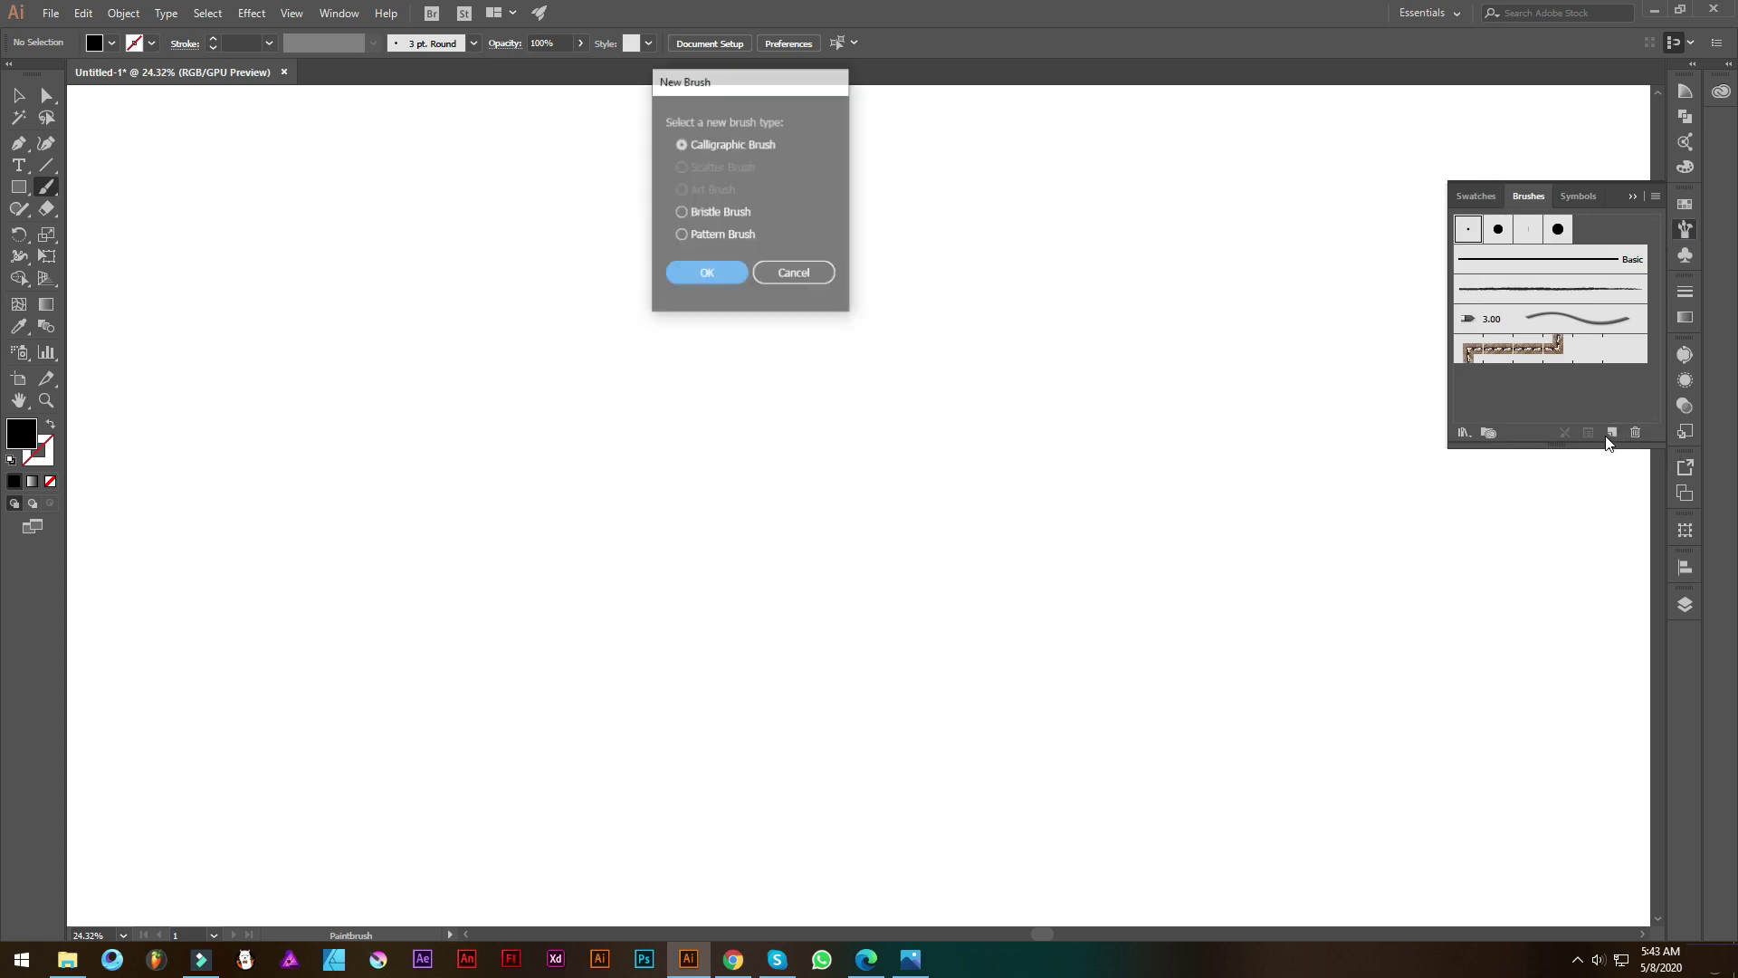
pyautogui.click(697, 274)
pyautogui.doubleClick(418, 395)
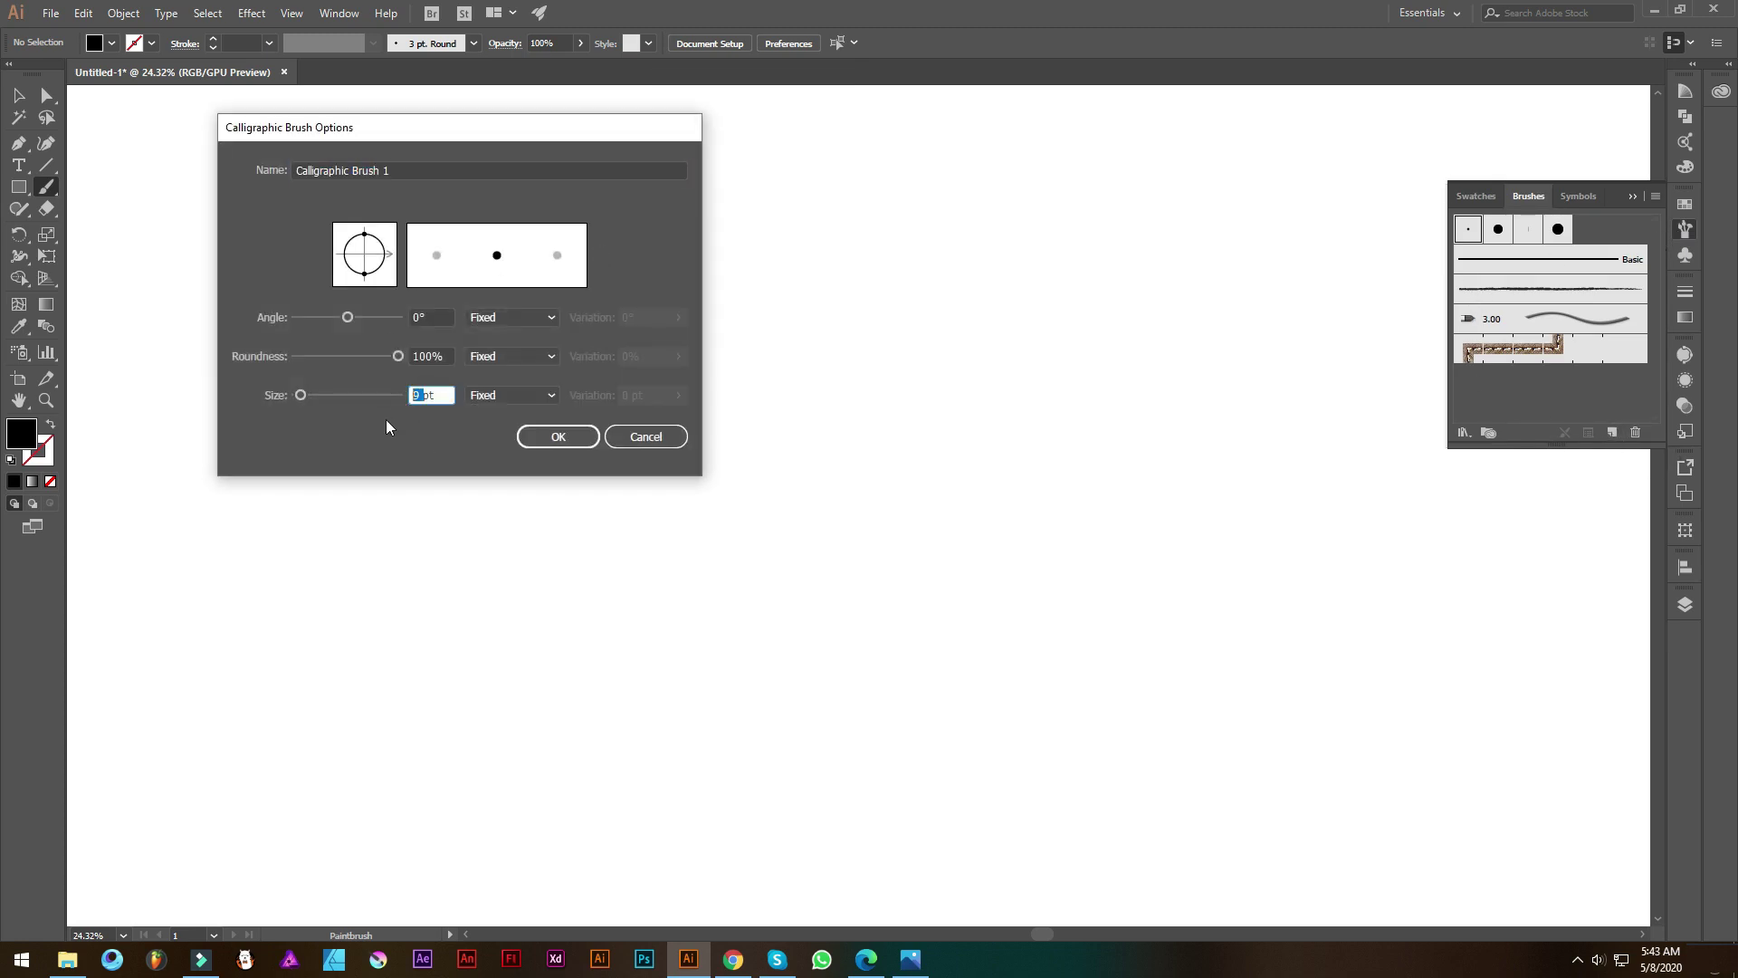
pyautogui.write('3')
pyautogui.click(512, 395)
pyautogui.click(511, 455)
pyautogui.click(678, 396)
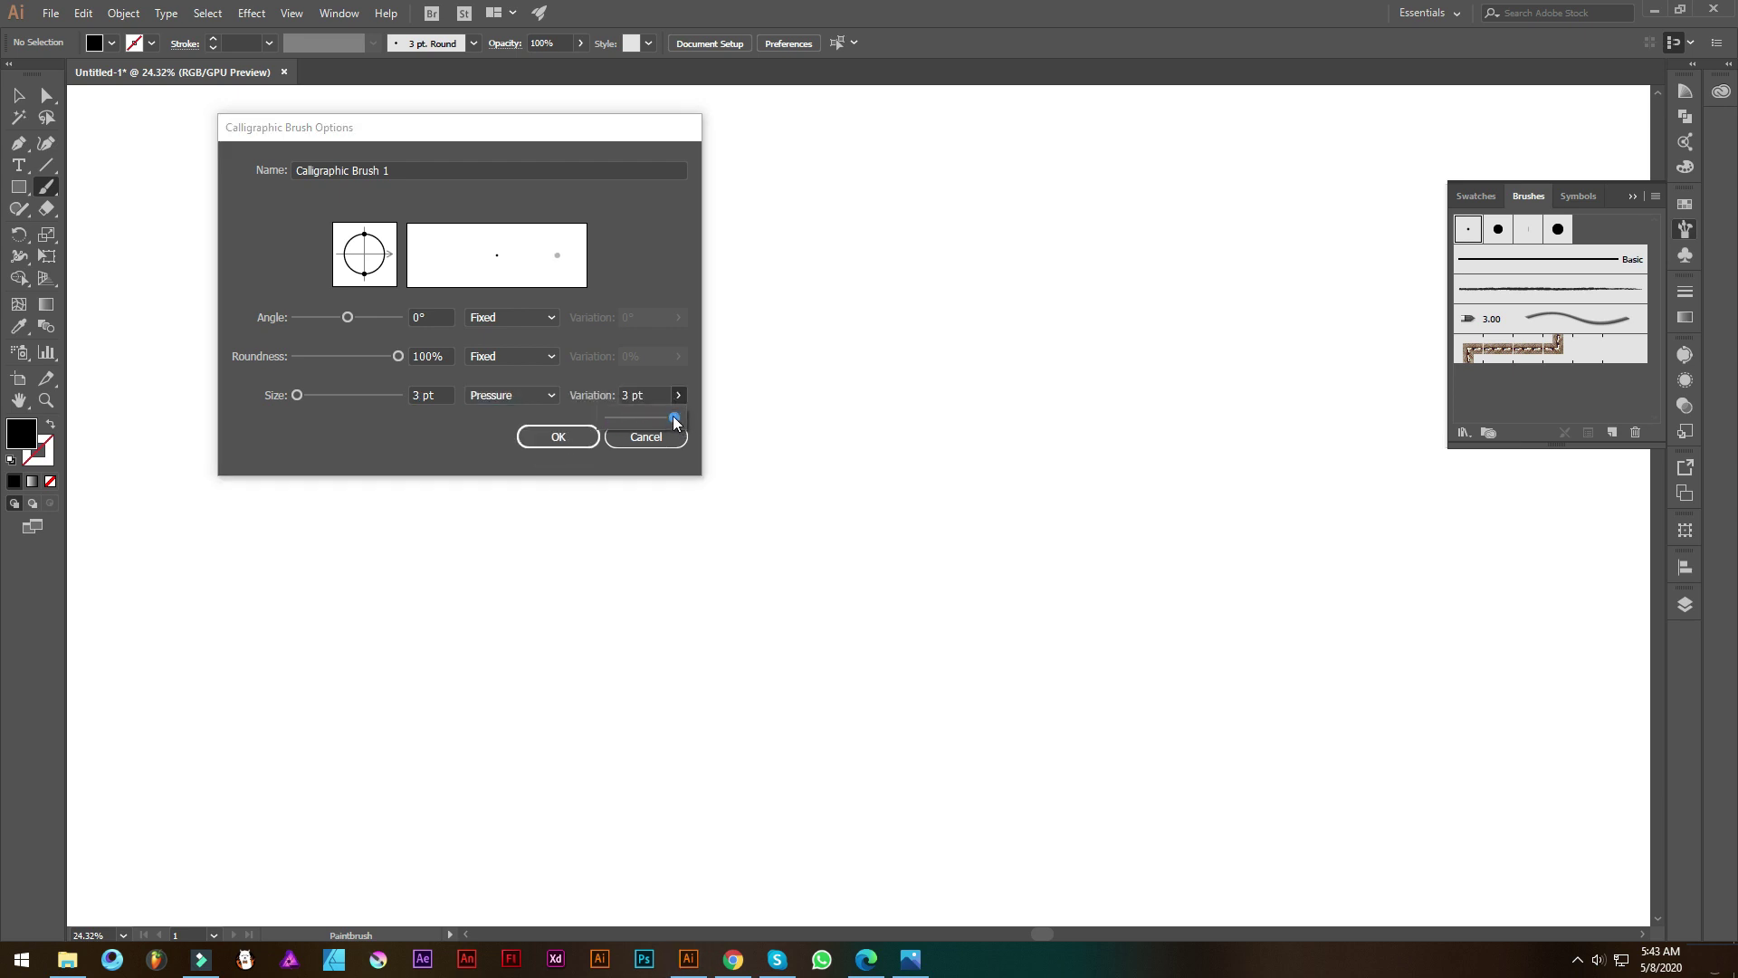
pyautogui.click(559, 437)
pyautogui.scroll(2, 431, 148)
pyautogui.moveTo(567, 388)
pyautogui.mouseDown()
pyautogui.moveTo(644, 370)
pyautogui.moveTo(680, 407)
pyautogui.mouseUp()
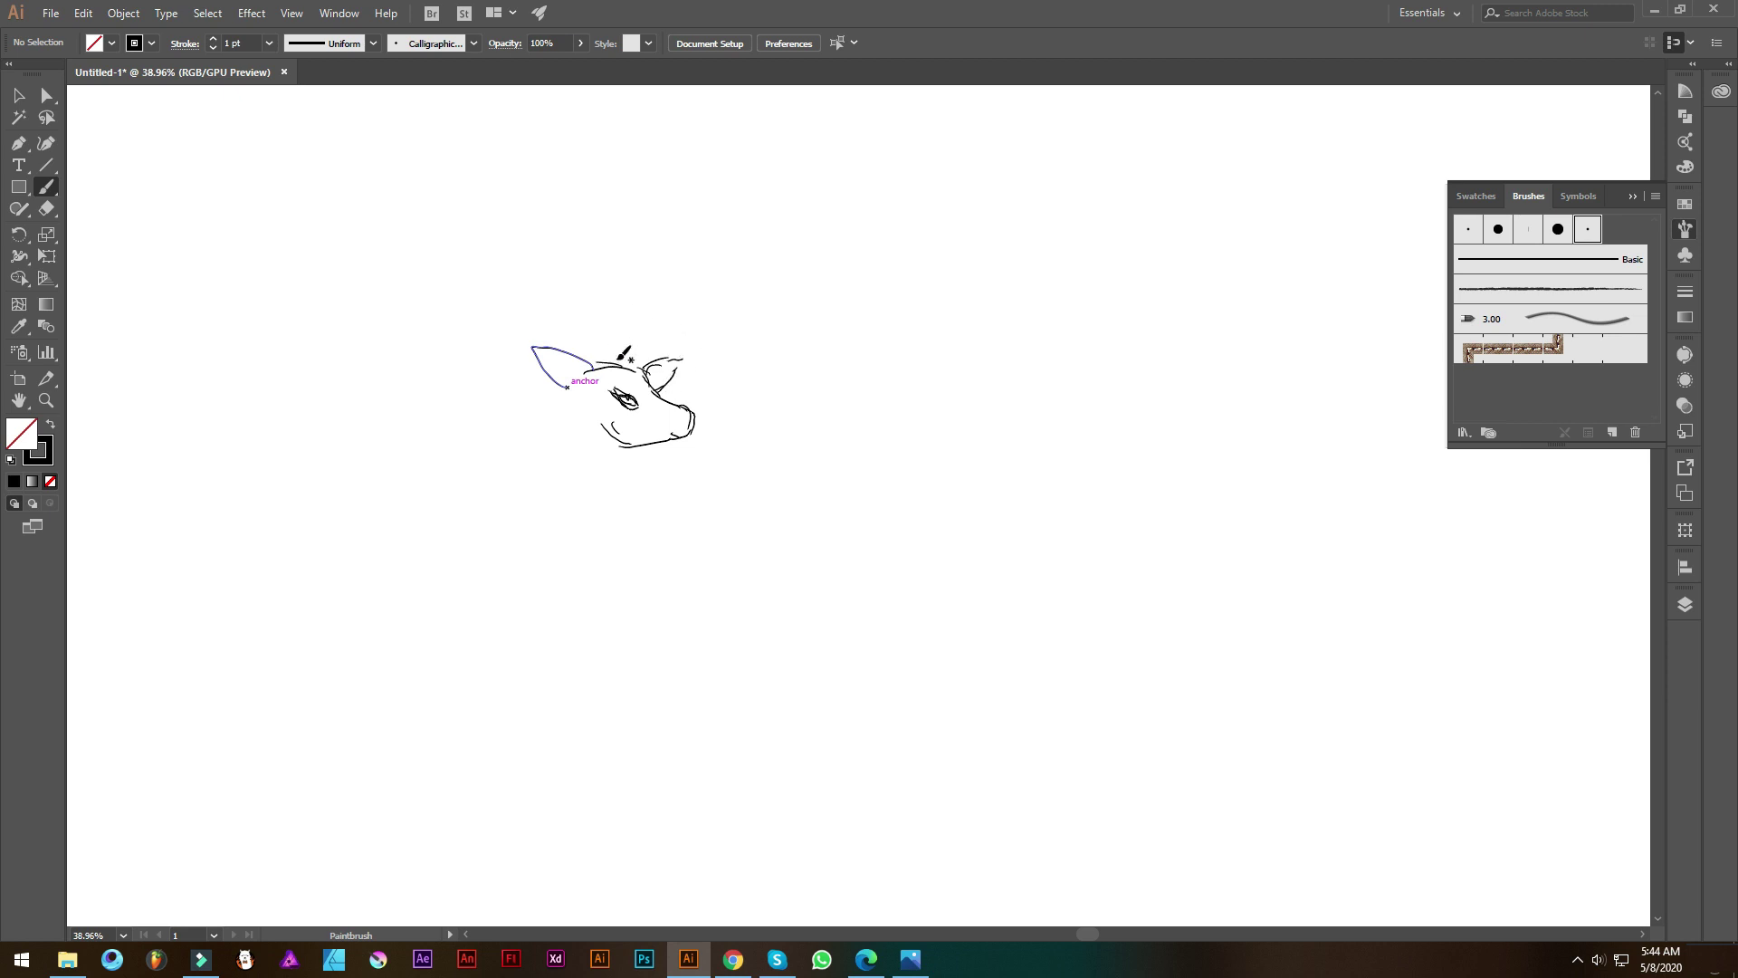
# Paint the first antler strokes: the left edge, base line, long right antler and upper-left tines
pyautogui.moveTo(652, 330); pyautogui.dragTo(648, 254)
pyautogui.scroll(2, 649, 265)
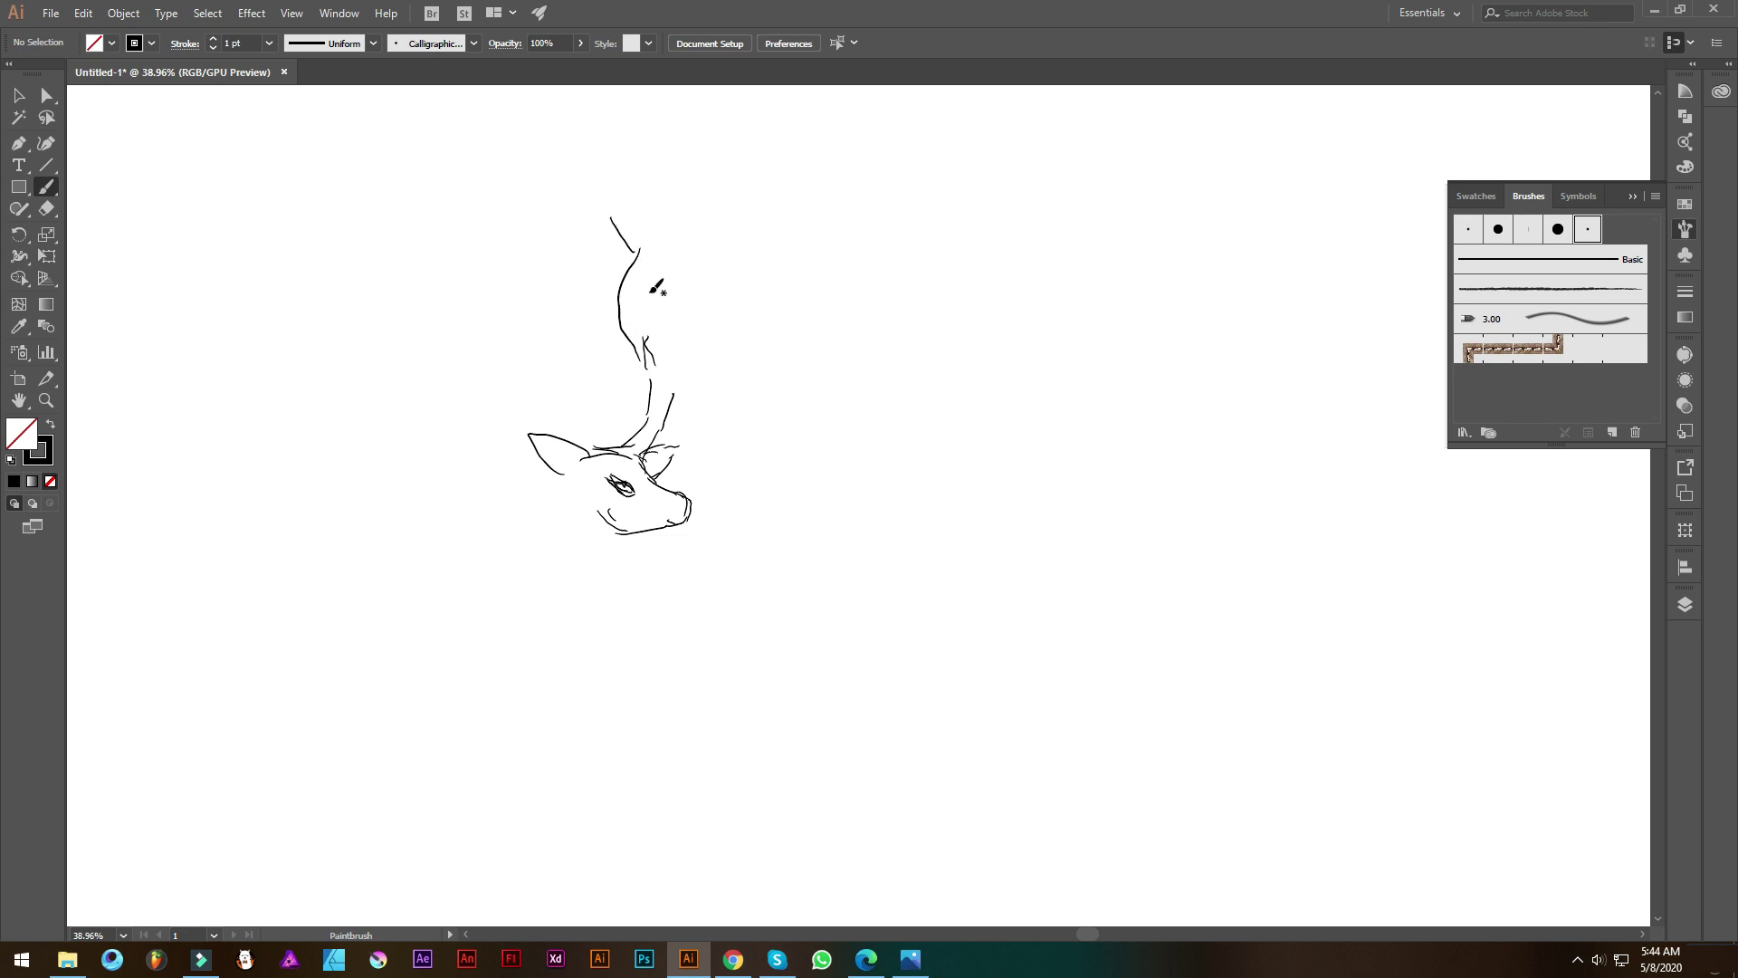
pyautogui.moveTo(644, 341)
pyautogui.mouseDown()
pyautogui.moveTo(670, 389)
pyautogui.moveTo(880, 346)
pyautogui.mouseUp()
pyautogui.moveTo(670, 426)
pyautogui.mouseDown()
pyautogui.moveTo(741, 396)
pyautogui.moveTo(800, 274)
pyautogui.moveTo(879, 268)
pyautogui.mouseUp()
pyautogui.moveTo(686, 398)
pyautogui.mouseDown()
pyautogui.moveTo(801, 234)
pyautogui.moveTo(912, 188)
pyautogui.moveTo(686, 272)
pyautogui.mouseUp()
pyautogui.moveTo(749, 204); pyautogui.dragTo(756, 150)
pyautogui.moveTo(761, 173)
pyautogui.mouseDown()
pyautogui.moveTo(779, 150)
pyautogui.moveTo(866, 204)
pyautogui.mouseUp()
pyautogui.moveTo(747, 299); pyautogui.dragTo(700, 214)
pyautogui.moveTo(713, 242); pyautogui.dragTo(730, 203)
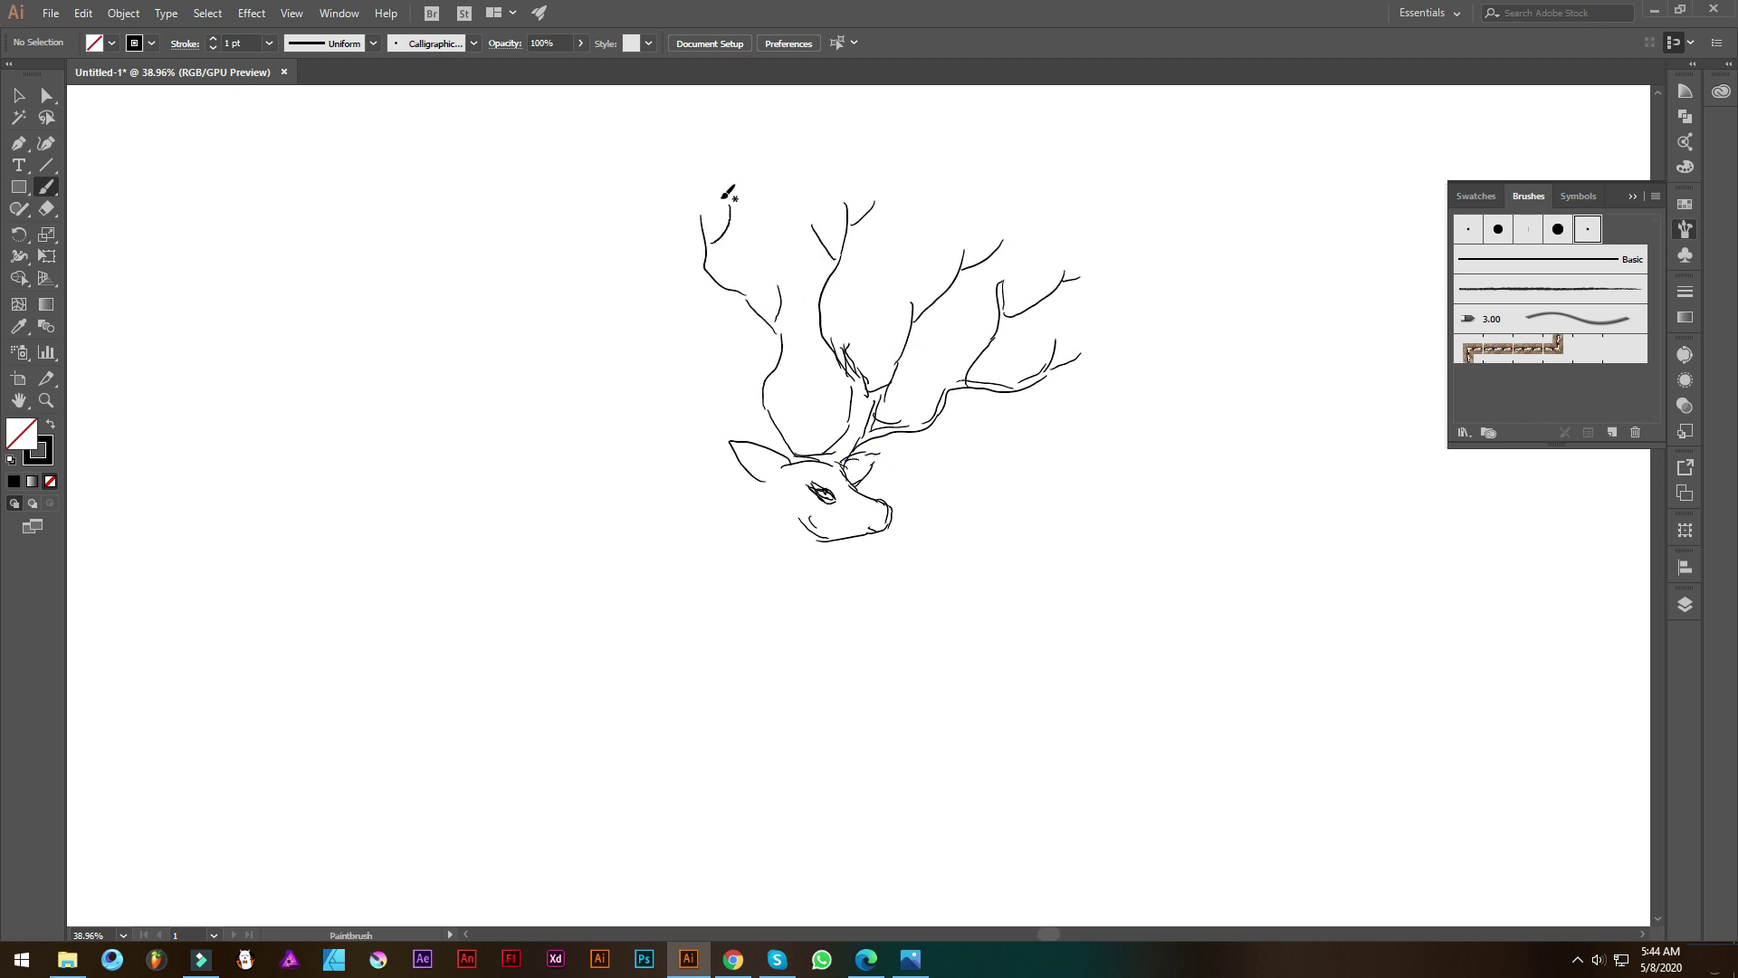
# Add the long left antler branch, inner antler lines and another top branch
pyautogui.moveTo(760, 423)
pyautogui.mouseDown()
pyautogui.moveTo(576, 406)
pyautogui.moveTo(583, 324)
pyautogui.mouseUp()
pyautogui.moveTo(674, 418)
pyautogui.mouseDown()
pyautogui.moveTo(744, 411)
pyautogui.moveTo(774, 319)
pyautogui.mouseUp()
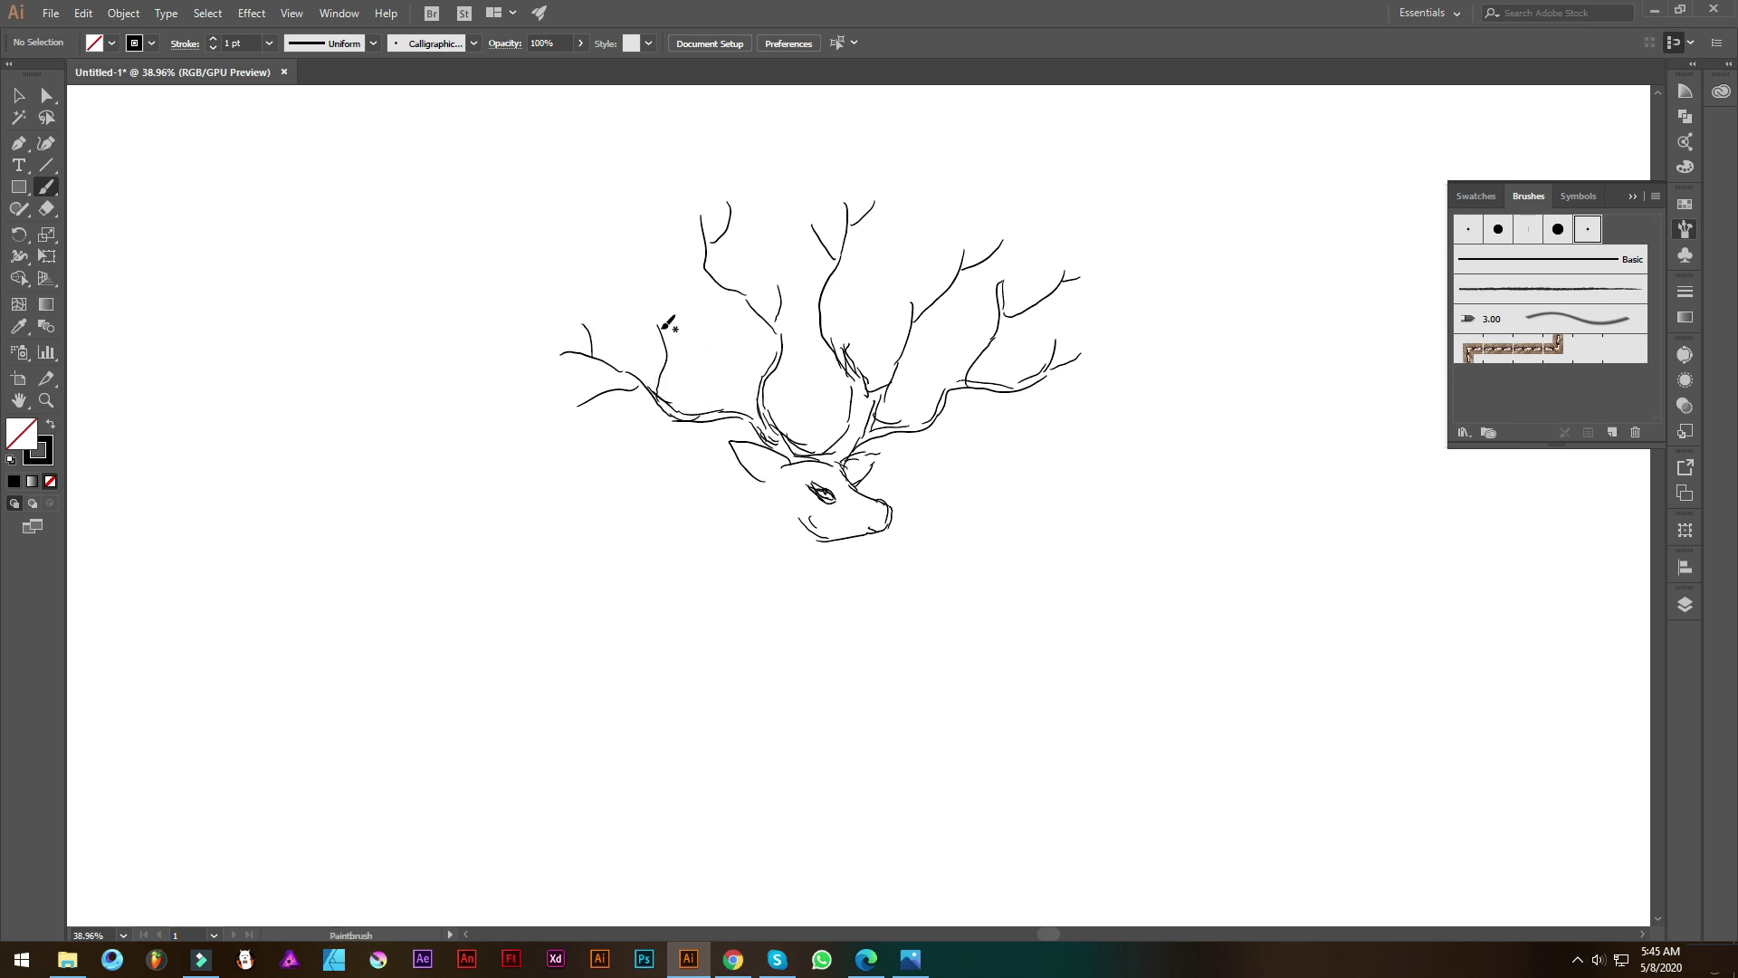
pyautogui.hscroll(2, 667, 321)
pyautogui.moveTo(738, 140)
pyautogui.mouseDown()
pyautogui.moveTo(751, 268)
pyautogui.moveTo(722, 219)
pyautogui.moveTo(774, 410)
pyautogui.moveTo(924, 222)
pyautogui.mouseUp()
pyautogui.scroll(-1, 919, 222)
pyautogui.hscroll(2, 919, 222)
pyautogui.scroll(-1, 787, 367)
pyautogui.hscroll(-2, 779, 381)
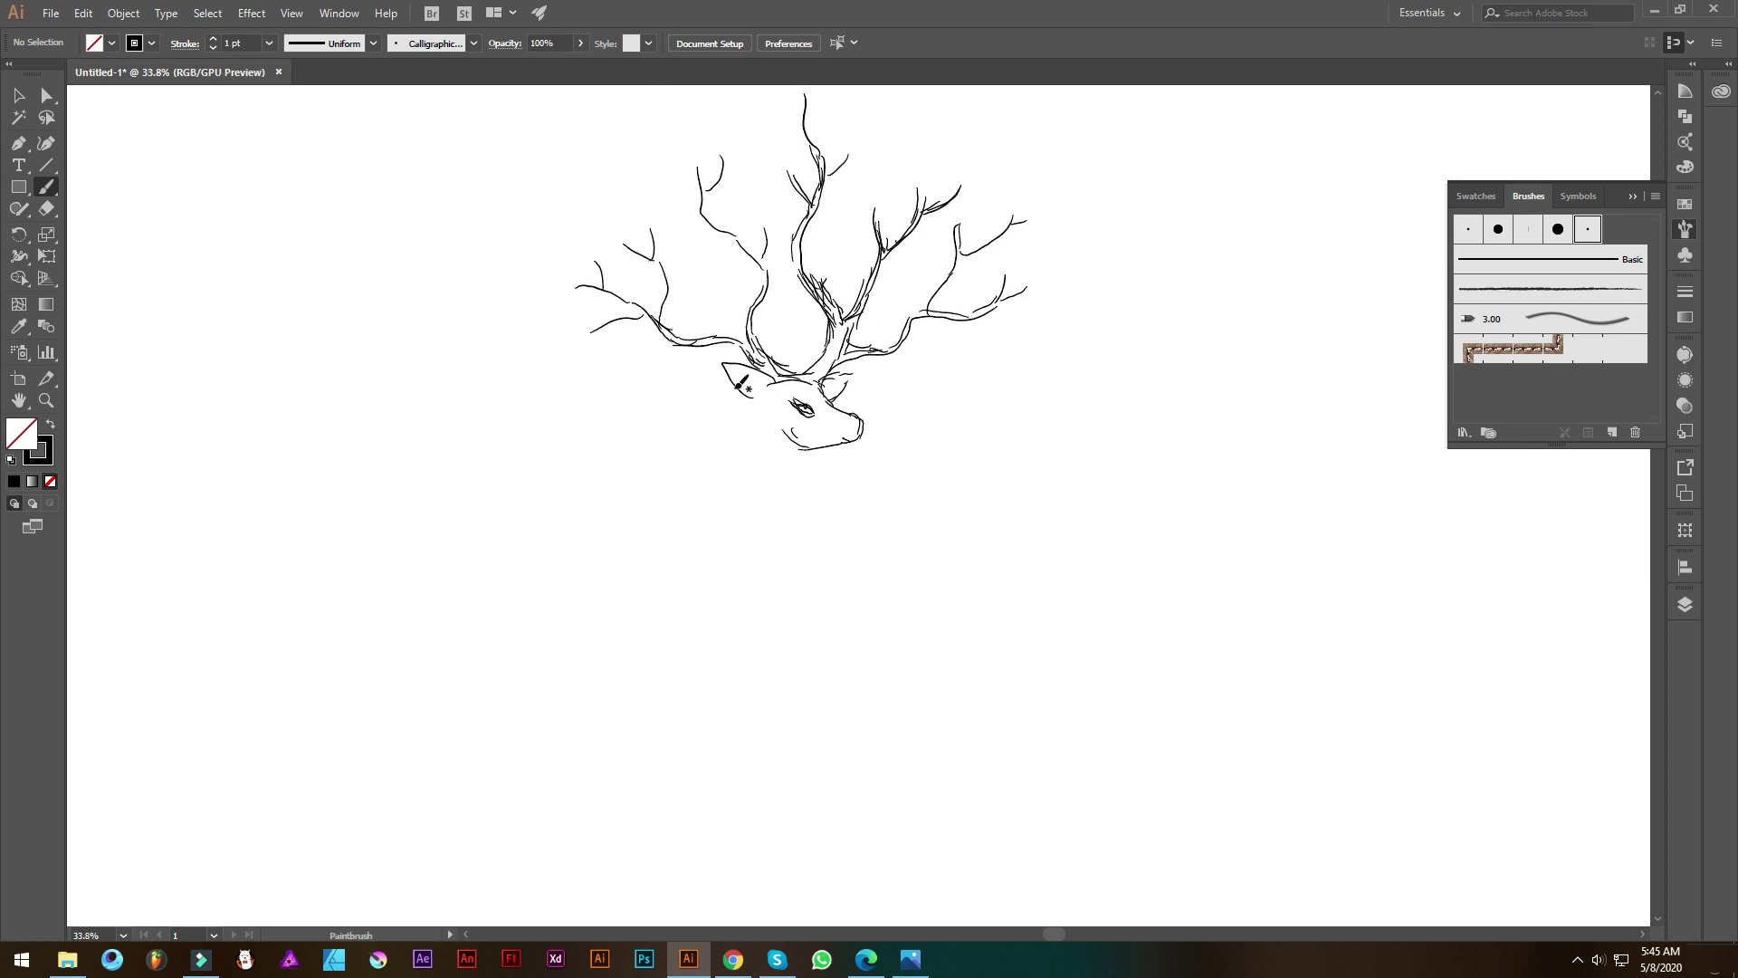
# Draw the neck lines extending down from the deer's head into the trunk
pyautogui.moveTo(756, 412)
pyautogui.mouseDown()
pyautogui.moveTo(751, 484)
pyautogui.moveTo(869, 527)
pyautogui.mouseUp()
pyautogui.scroll(-1, 747, 516)
pyautogui.moveTo(697, 481); pyautogui.dragTo(677, 634)
pyautogui.moveTo(762, 503); pyautogui.dragTo(831, 530)
pyautogui.moveTo(690, 526); pyautogui.dragTo(680, 674)
pyautogui.moveTo(720, 618)
pyautogui.mouseDown()
pyautogui.moveTo(697, 702)
pyautogui.moveTo(556, 727)
pyautogui.moveTo(722, 688)
pyautogui.moveTo(732, 625)
pyautogui.mouseUp()
# Sketch the trunk sides, central line, back curve and flaring hind leg
pyautogui.moveTo(748, 448); pyautogui.dragTo(761, 698)
pyautogui.moveTo(721, 563)
pyautogui.mouseDown()
pyautogui.moveTo(745, 715)
pyautogui.moveTo(729, 735)
pyautogui.moveTo(794, 727)
pyautogui.mouseUp()
pyautogui.moveTo(768, 645); pyautogui.dragTo(804, 621)
pyautogui.moveTo(797, 513)
pyautogui.mouseDown()
pyautogui.moveTo(847, 548)
pyautogui.moveTo(858, 658)
pyautogui.moveTo(829, 656)
pyautogui.moveTo(844, 706)
pyautogui.mouseUp()
pyautogui.moveTo(851, 645)
pyautogui.mouseDown()
pyautogui.moveTo(883, 709)
pyautogui.moveTo(831, 738)
pyautogui.moveTo(914, 726)
pyautogui.mouseUp()
pyautogui.moveTo(776, 619)
pyautogui.mouseDown()
pyautogui.moveTo(833, 716)
pyautogui.moveTo(765, 675)
pyautogui.moveTo(739, 718)
pyautogui.mouseUp()
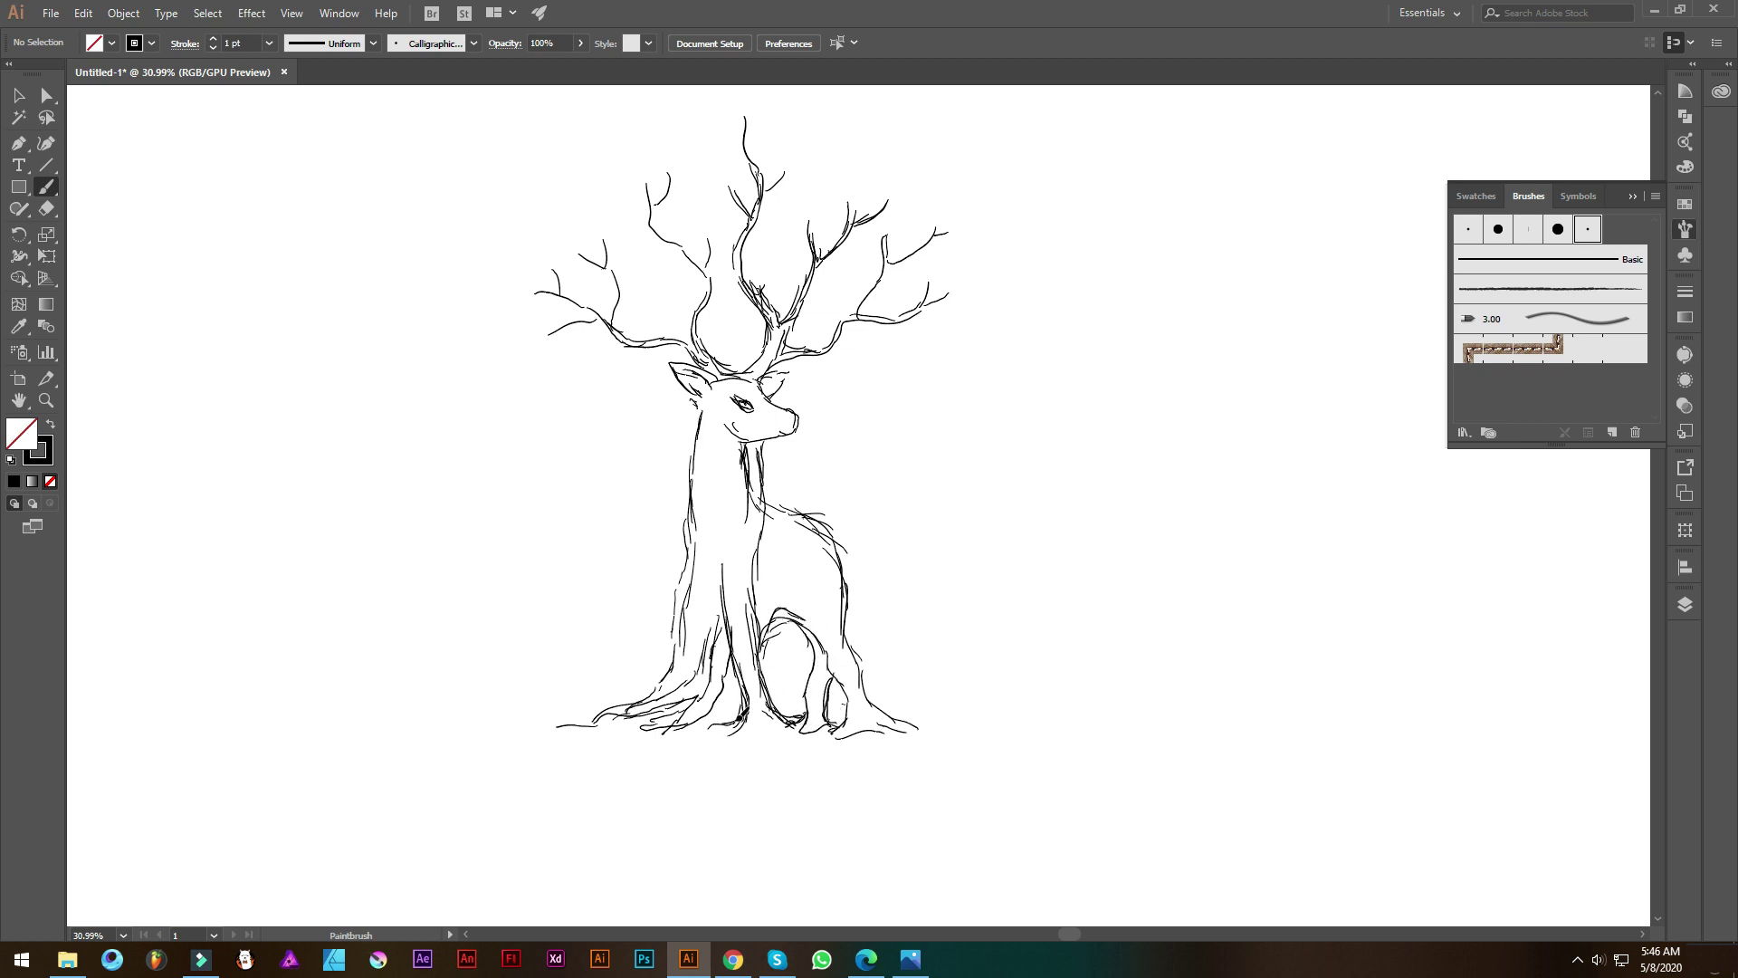
# Add the left roots and bark-like strokes down the neck, chest and front leg
pyautogui.moveTo(718, 652)
pyautogui.mouseDown()
pyautogui.moveTo(679, 701)
pyautogui.moveTo(586, 733)
pyautogui.mouseUp()
pyautogui.moveTo(867, 711)
pyautogui.mouseDown()
pyautogui.moveTo(949, 869)
pyautogui.moveTo(983, 777)
pyautogui.mouseUp()
pyautogui.moveTo(788, 448); pyautogui.dragTo(733, 742)
pyautogui.moveTo(801, 677); pyautogui.dragTo(762, 715)
pyautogui.moveTo(804, 499); pyautogui.dragTo(838, 624)
pyautogui.moveTo(833, 536)
pyautogui.mouseDown()
pyautogui.moveTo(848, 588)
pyautogui.moveTo(919, 608)
pyautogui.moveTo(869, 602)
pyautogui.moveTo(834, 706)
pyautogui.mouseUp()
pyautogui.moveTo(830, 629); pyautogui.dragTo(820, 697)
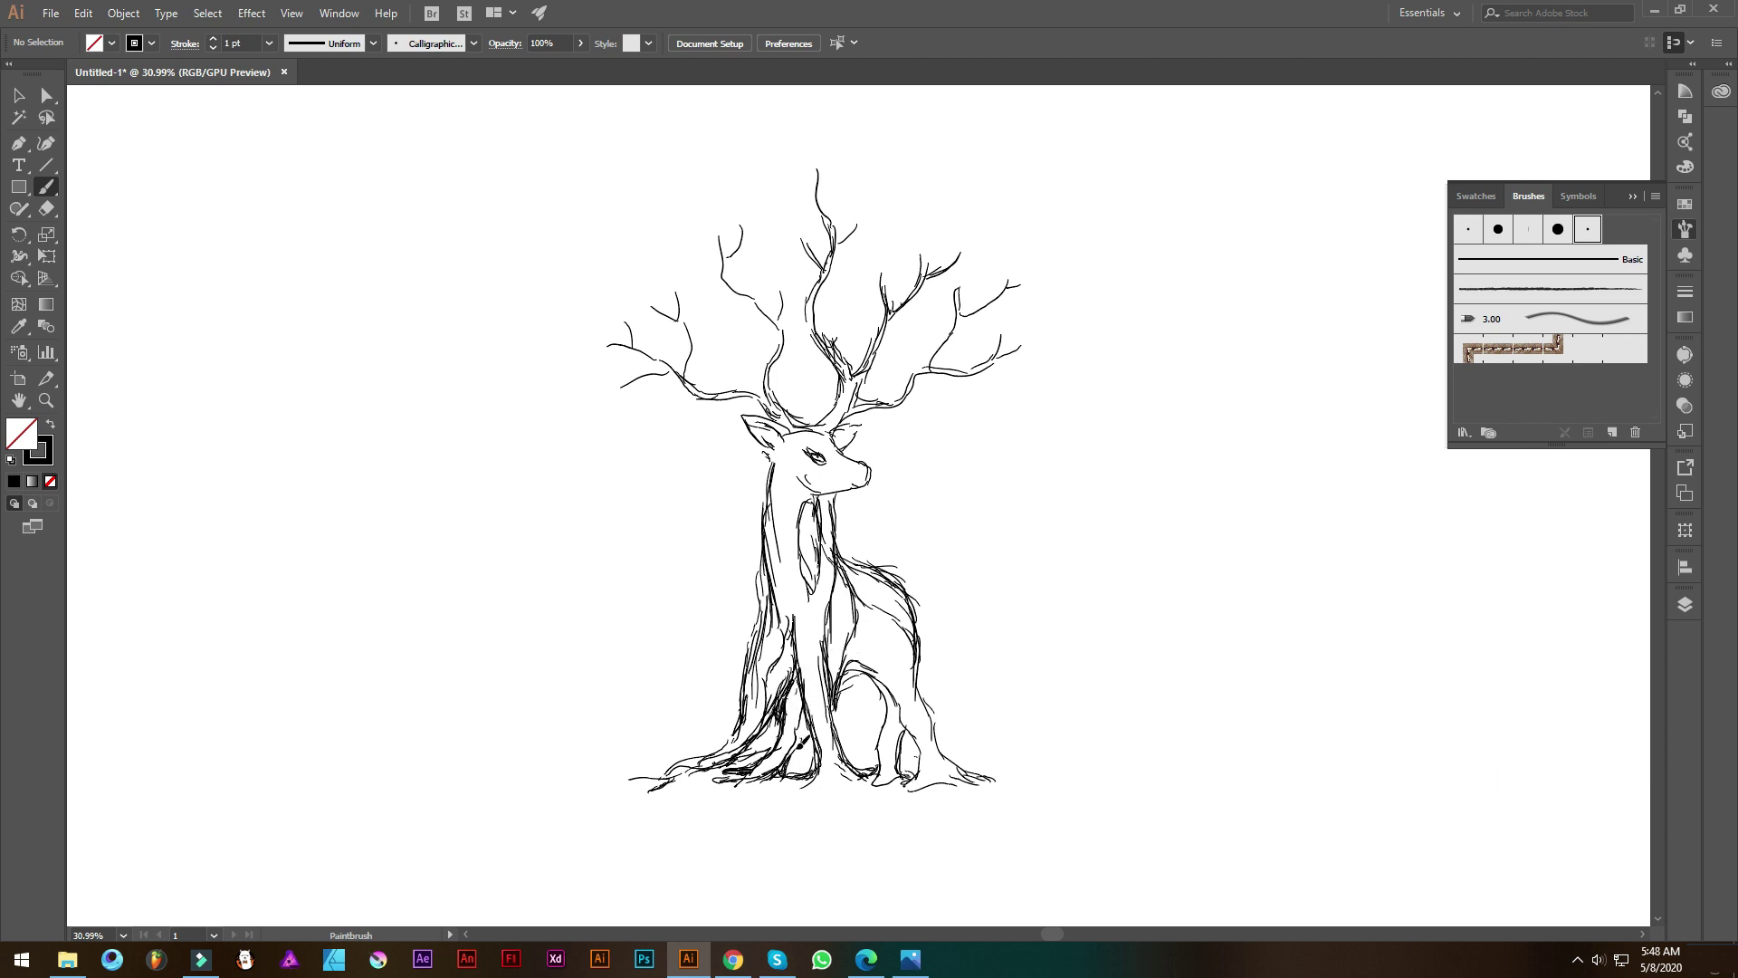
# Retrace the back, left trunk leg and both ears with heavier strokes
pyautogui.moveTo(821, 601); pyautogui.dragTo(763, 563)
pyautogui.moveTo(864, 623); pyautogui.dragTo(872, 577)
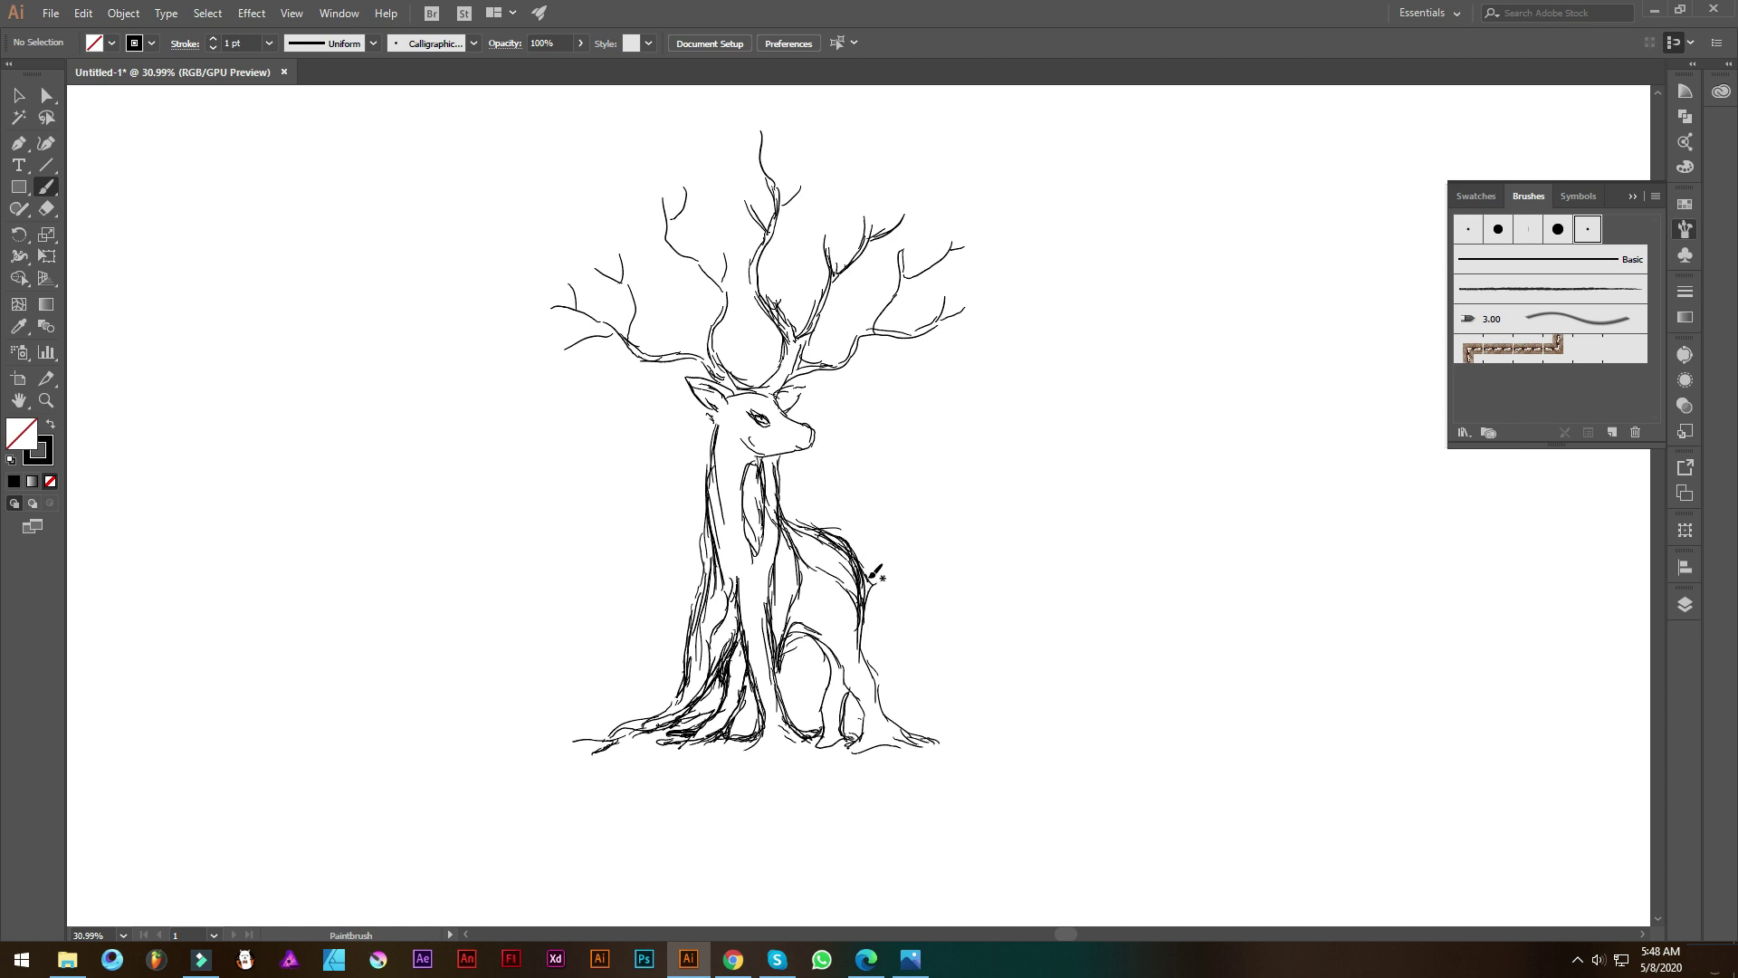
pyautogui.moveTo(709, 468); pyautogui.dragTo(766, 487)
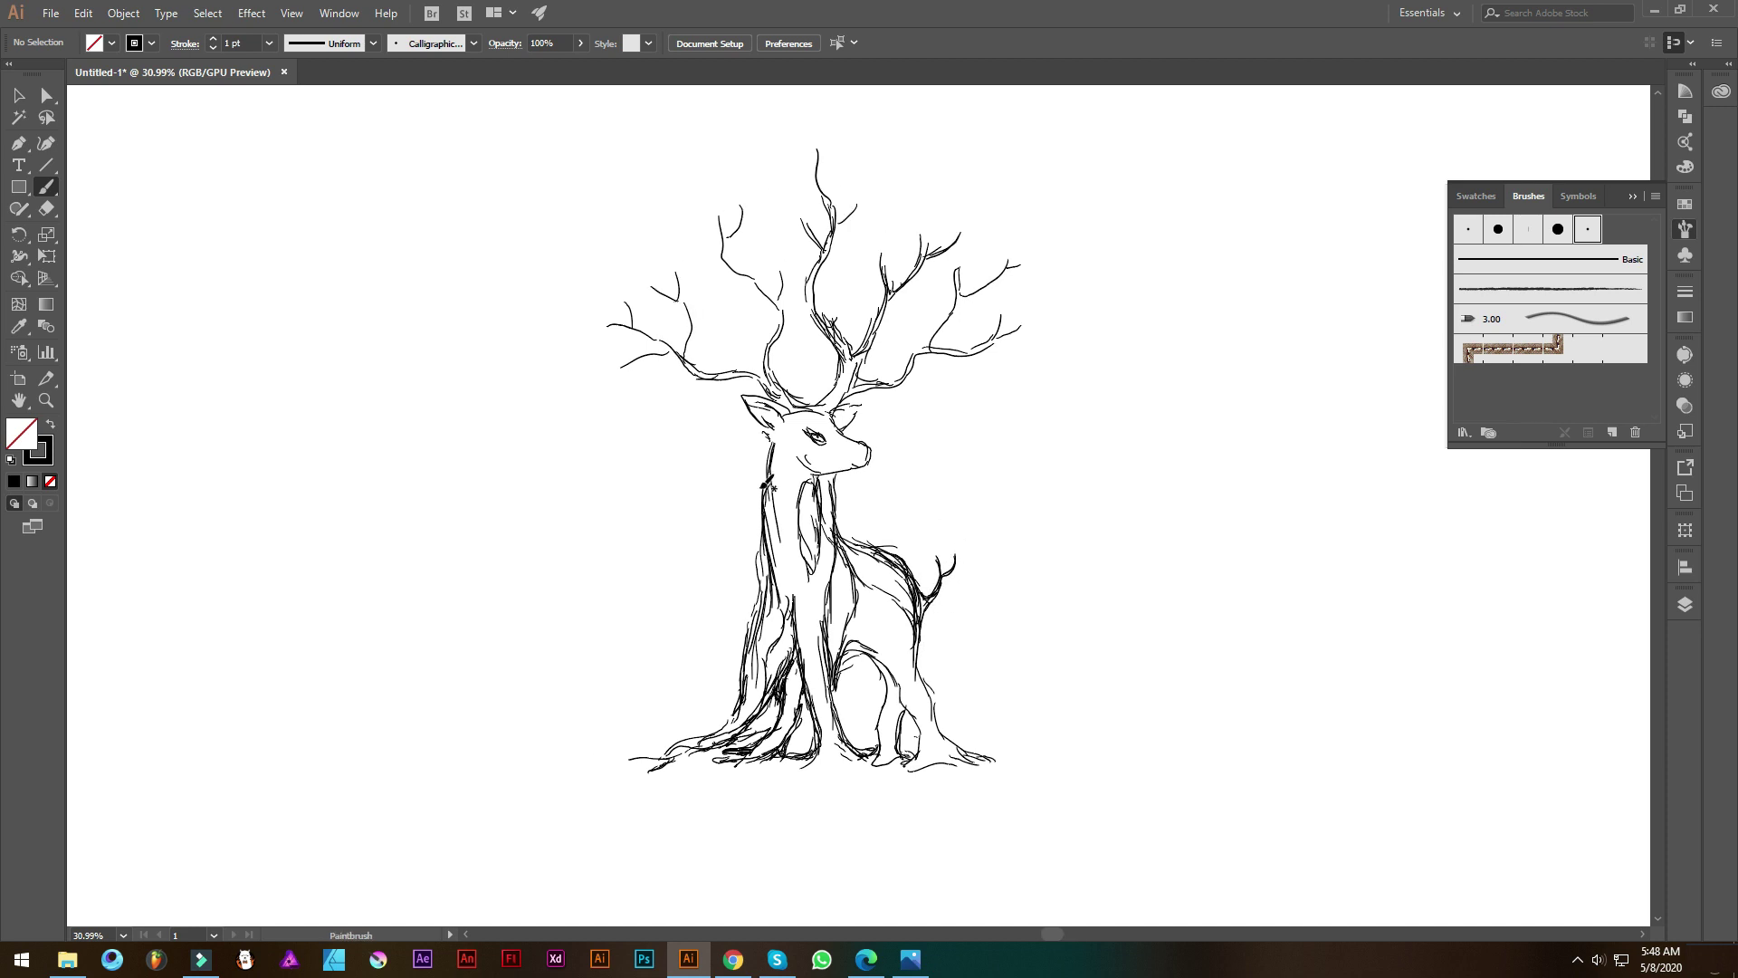
pyautogui.moveTo(770, 574); pyautogui.dragTo(753, 712)
pyautogui.moveTo(833, 417); pyautogui.dragTo(874, 399)
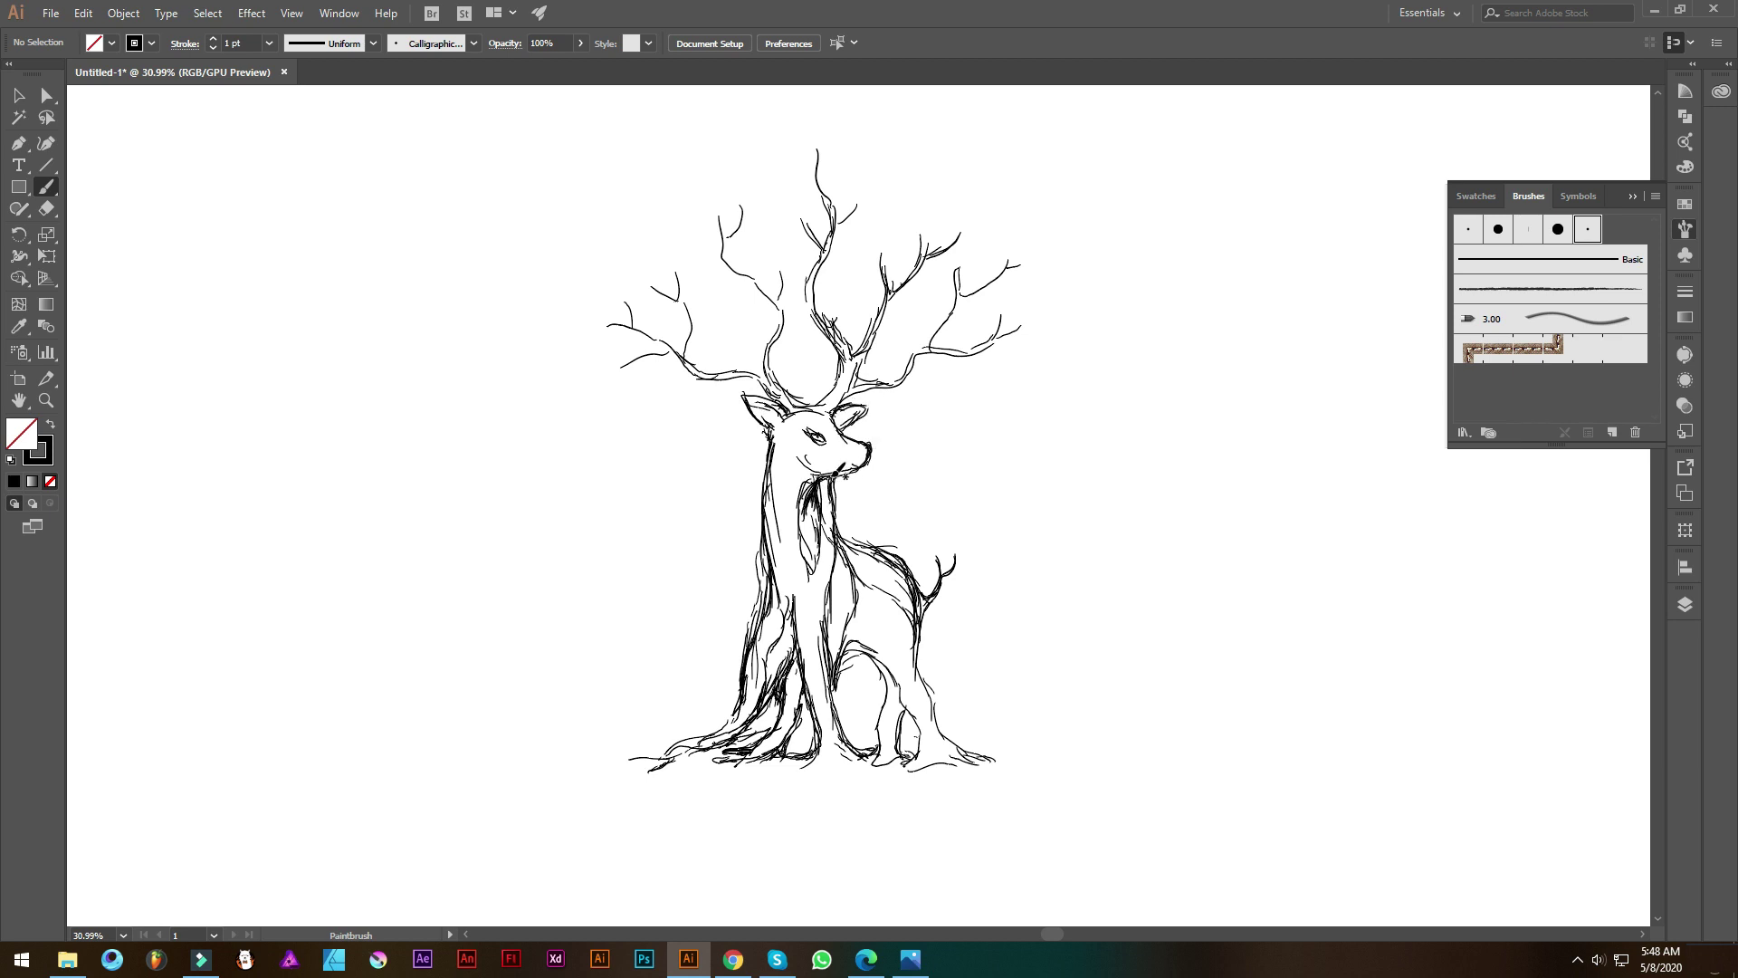
pyautogui.moveTo(780, 423); pyautogui.dragTo(772, 396)
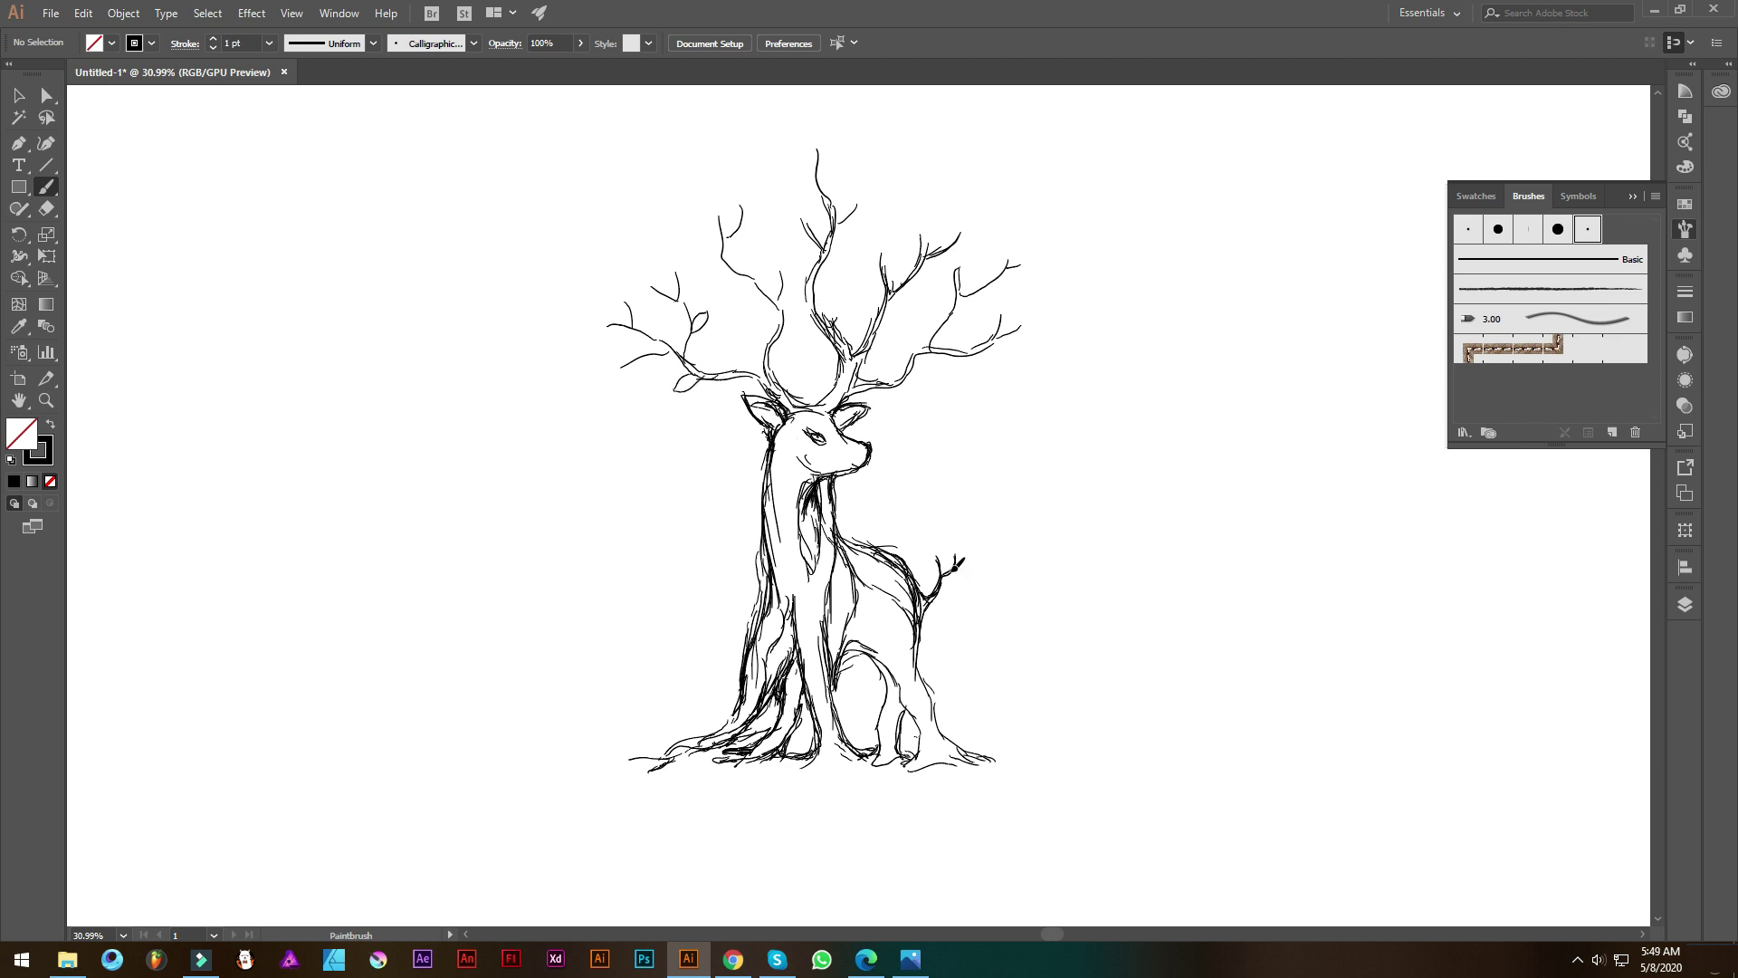
# Thicken the back, haunch and hind leg, and add strokes around the root base
pyautogui.moveTo(897, 552); pyautogui.dragTo(838, 523)
pyautogui.moveTo(846, 638); pyautogui.dragTo(905, 697)
pyautogui.moveTo(849, 770)
pyautogui.mouseDown()
pyautogui.moveTo(987, 759)
pyautogui.moveTo(996, 706)
pyautogui.mouseUp()
pyautogui.moveTo(865, 738)
pyautogui.mouseDown()
pyautogui.moveTo(942, 702)
pyautogui.moveTo(792, 729)
pyautogui.moveTo(875, 705)
pyautogui.mouseUp()
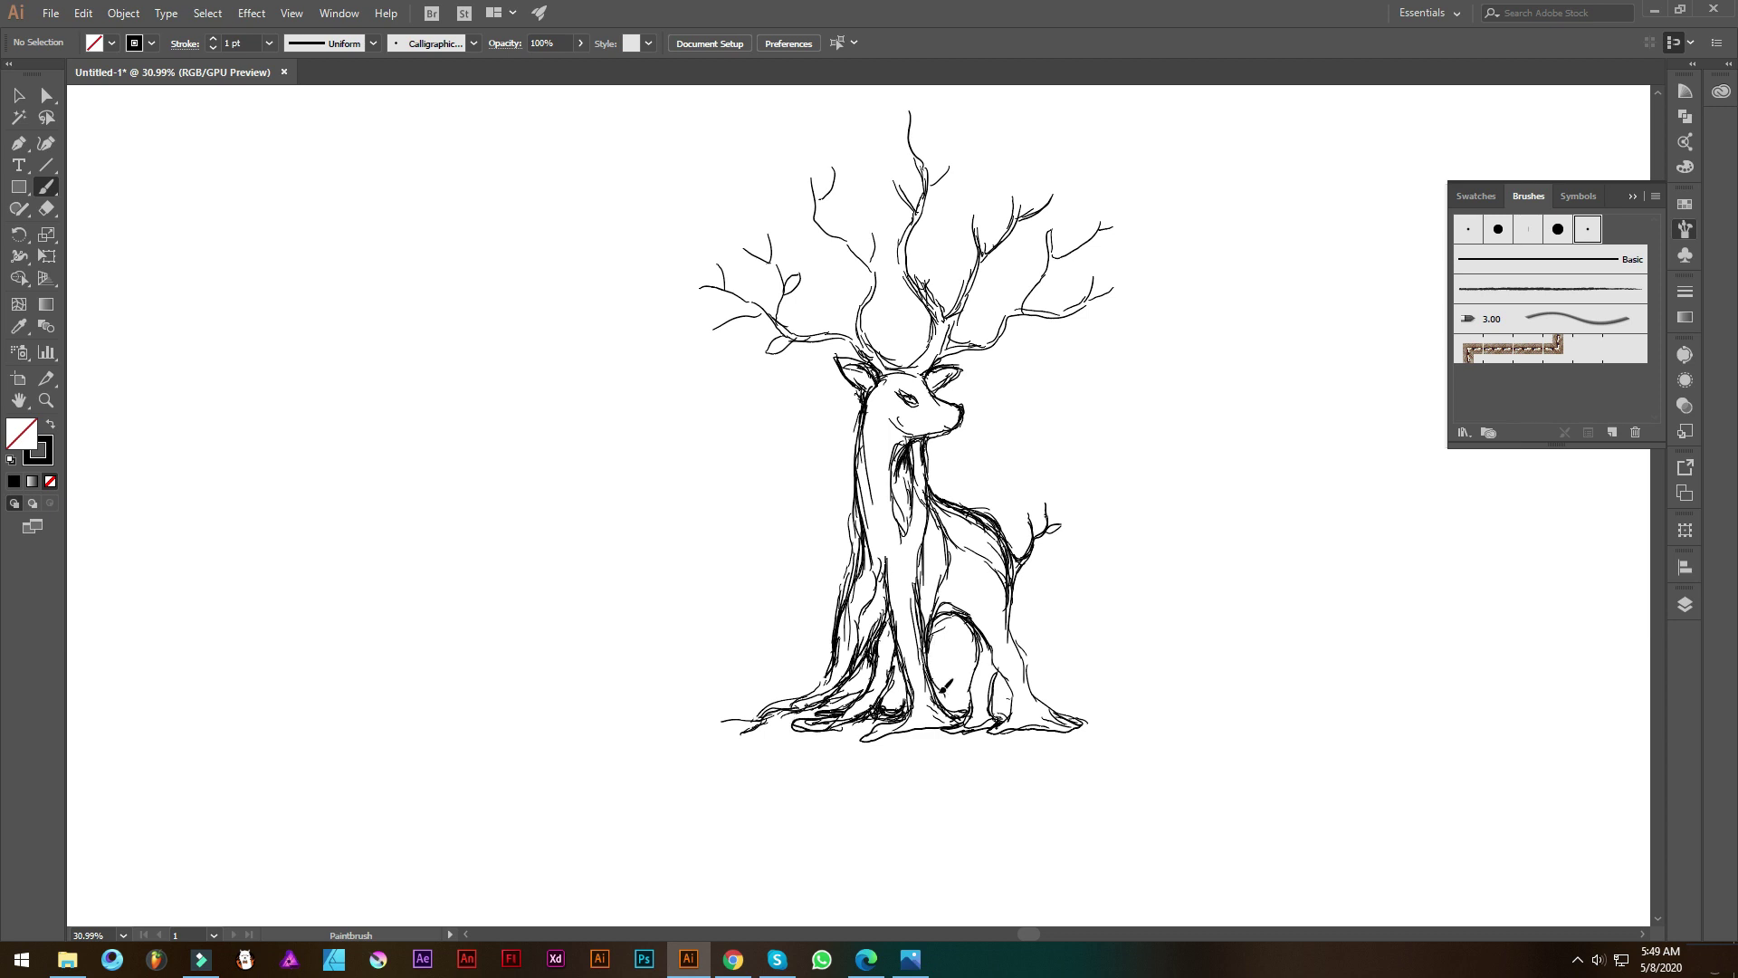
pyautogui.moveTo(865, 683); pyautogui.dragTo(747, 724)
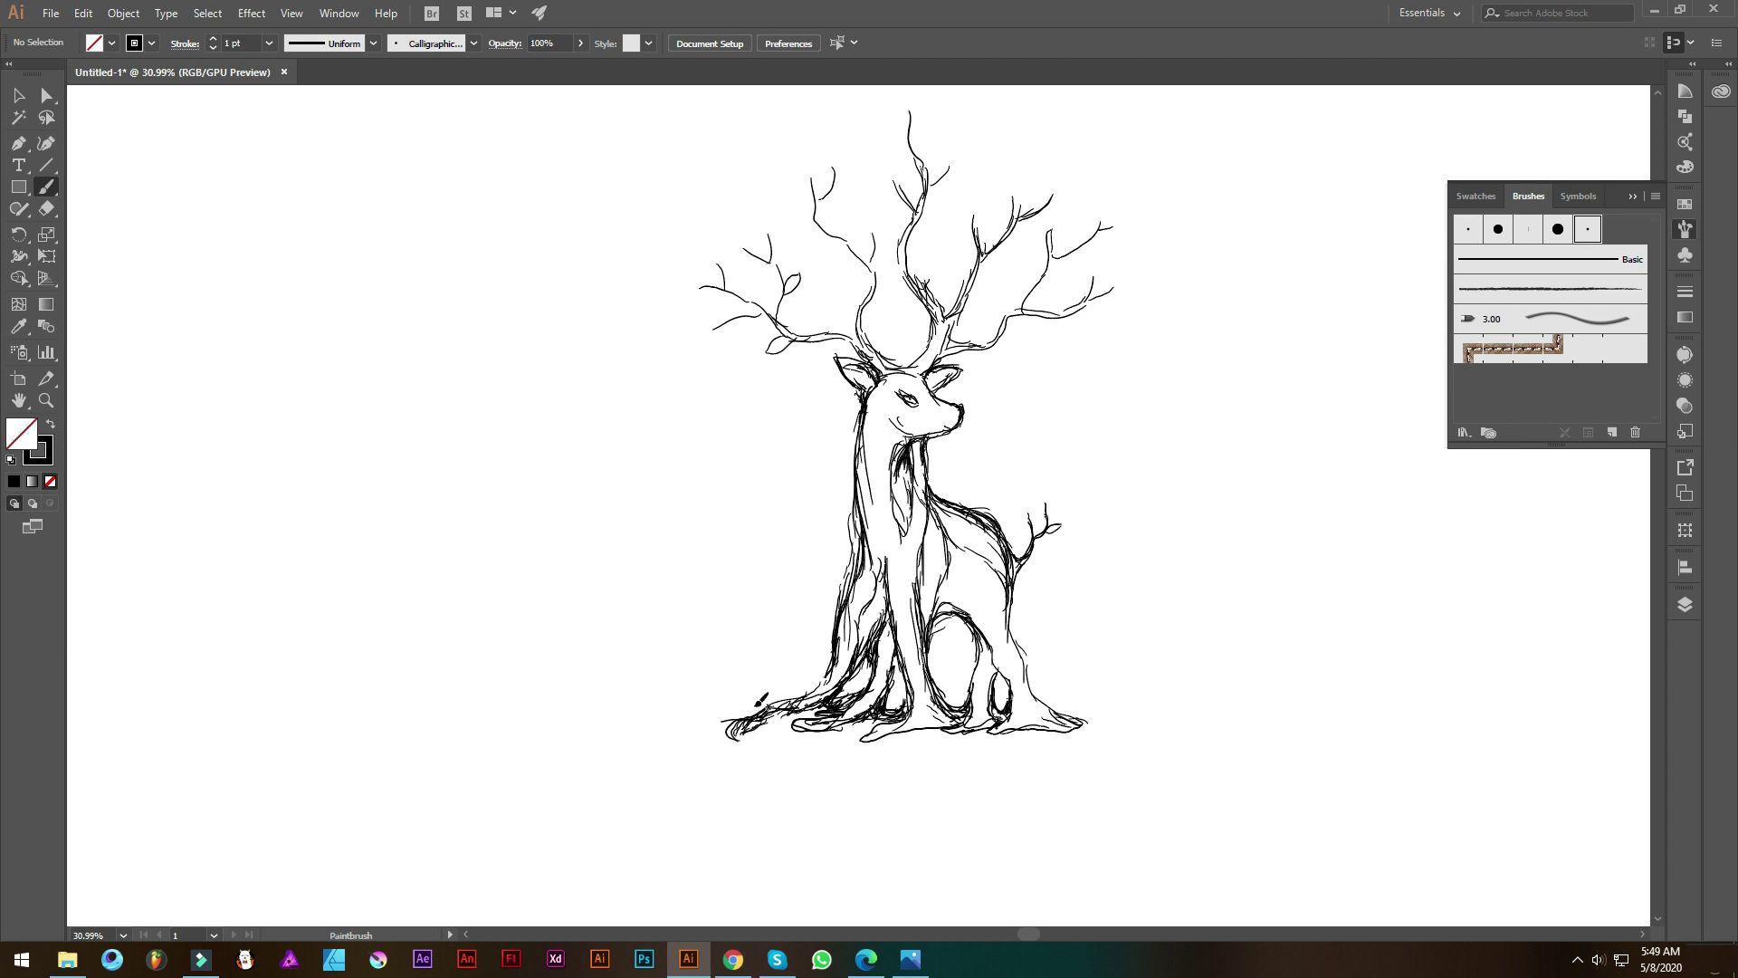
# Draw leaf loops at the base, a long ground line beneath, and refine the mouth
pyautogui.moveTo(865, 688)
pyautogui.mouseDown()
pyautogui.moveTo(828, 704)
pyautogui.moveTo(820, 666)
pyautogui.moveTo(783, 674)
pyautogui.mouseUp()
pyautogui.moveTo(1035, 679); pyautogui.dragTo(1043, 697)
pyautogui.moveTo(755, 744)
pyautogui.mouseDown()
pyautogui.moveTo(1019, 747)
pyautogui.moveTo(1096, 726)
pyautogui.mouseUp()
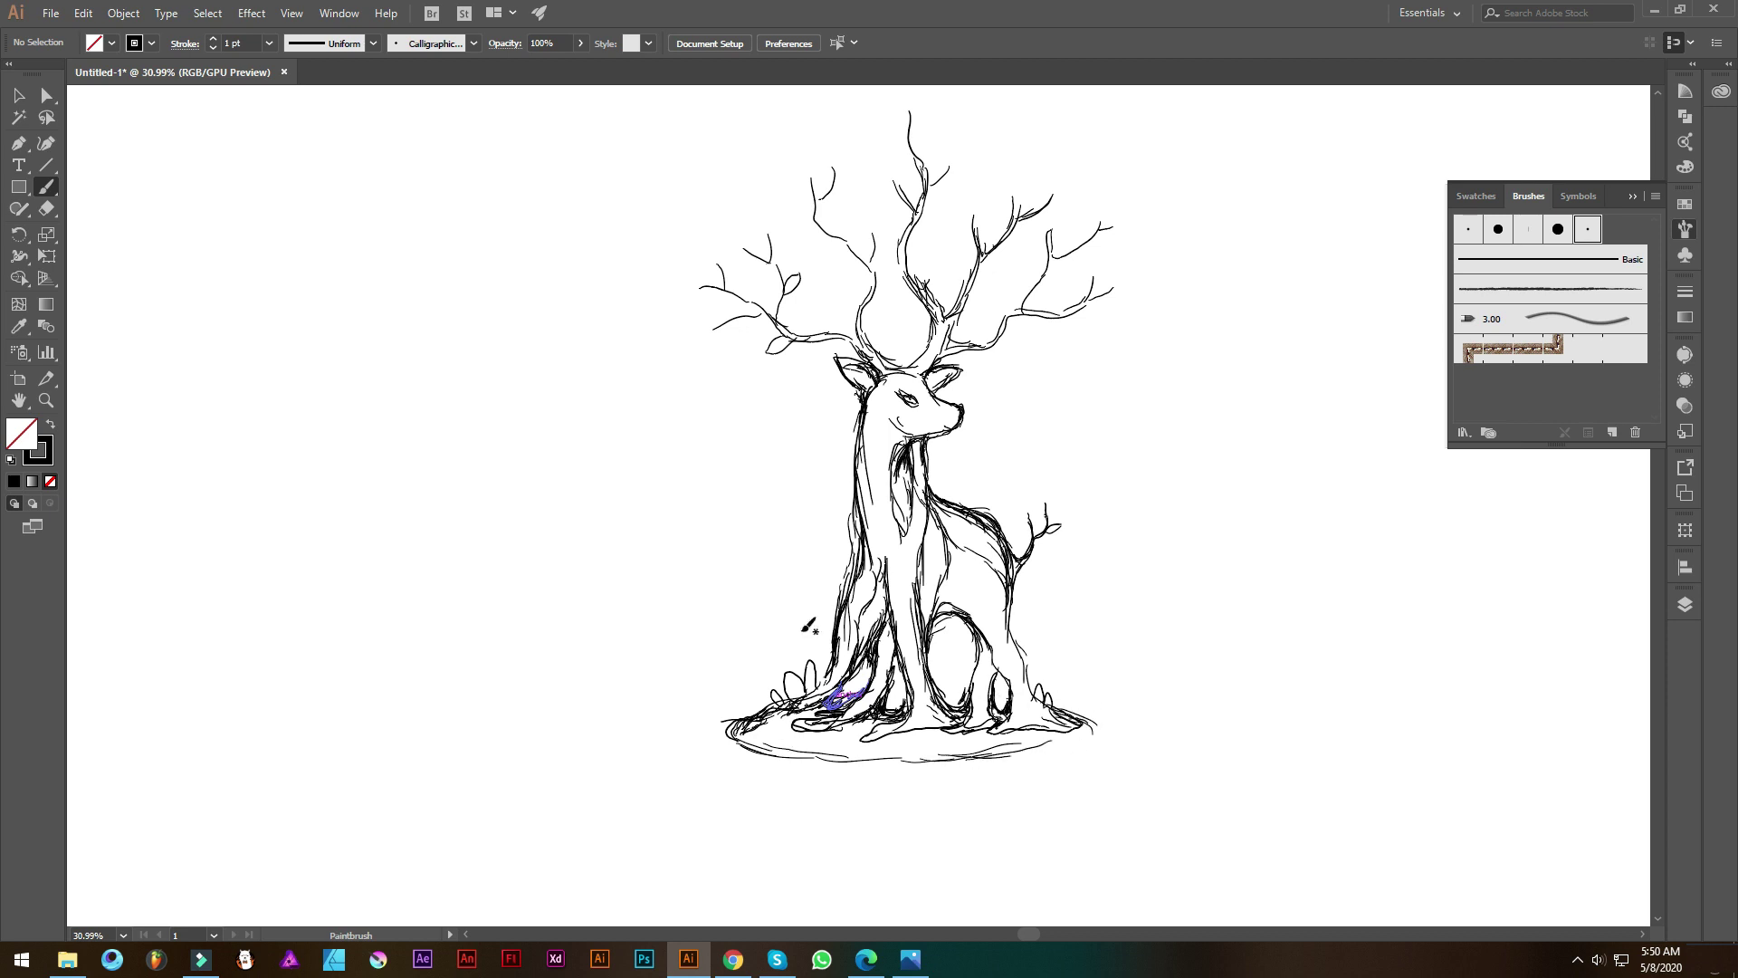
pyautogui.moveTo(917, 429); pyautogui.dragTo(941, 424)
pyautogui.scroll(2, 961, 412)
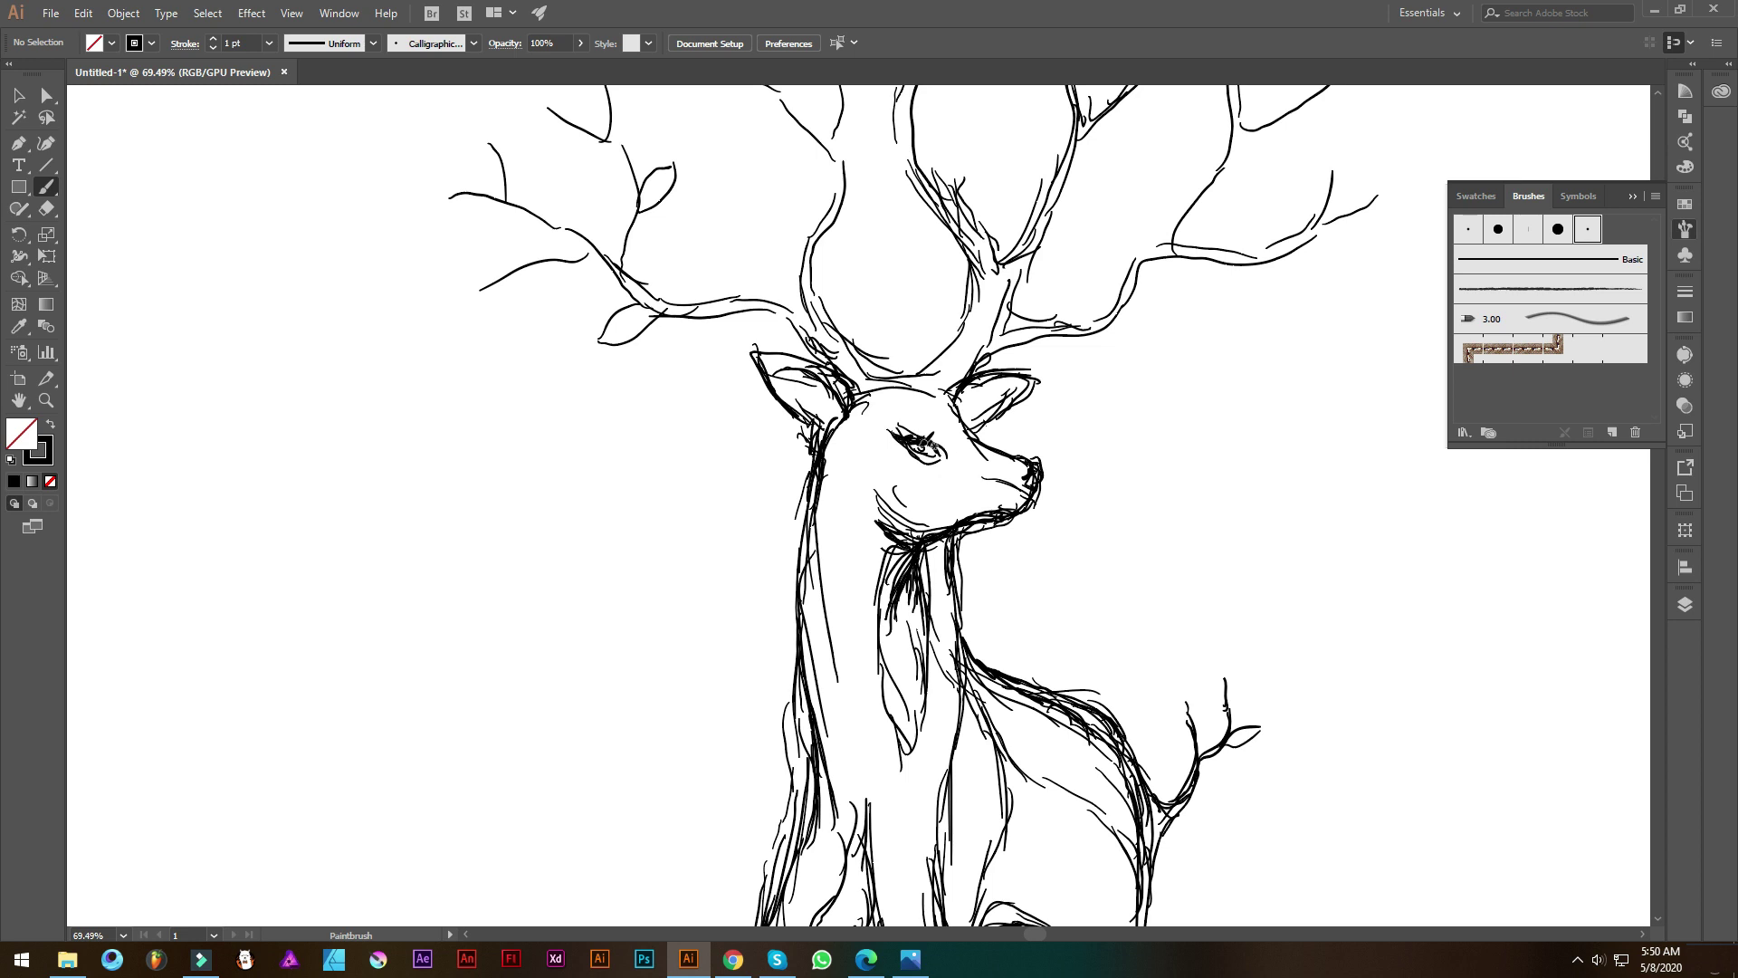
pyautogui.scroll(-1, 910, 444)
pyautogui.scroll(-1, 890, 483)
pyautogui.moveTo(615, 716)
pyautogui.mouseDown()
pyautogui.moveTo(948, 716)
pyautogui.moveTo(906, 726)
pyautogui.mouseUp()
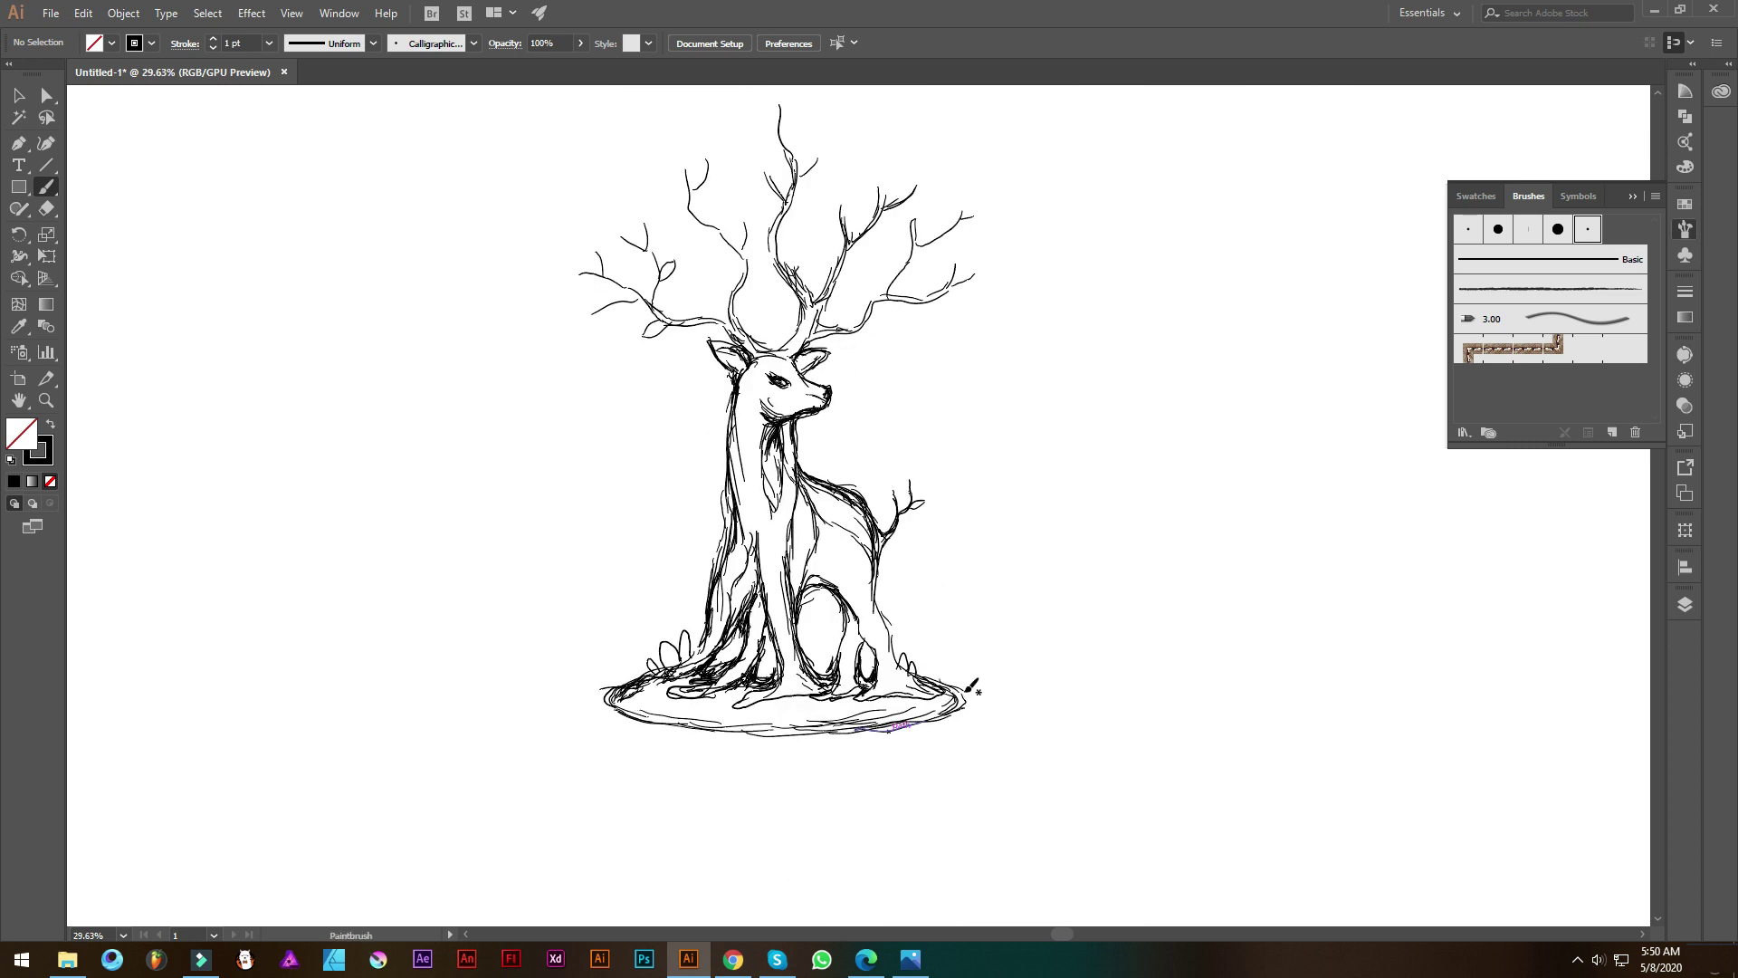
pyautogui.press('F5')
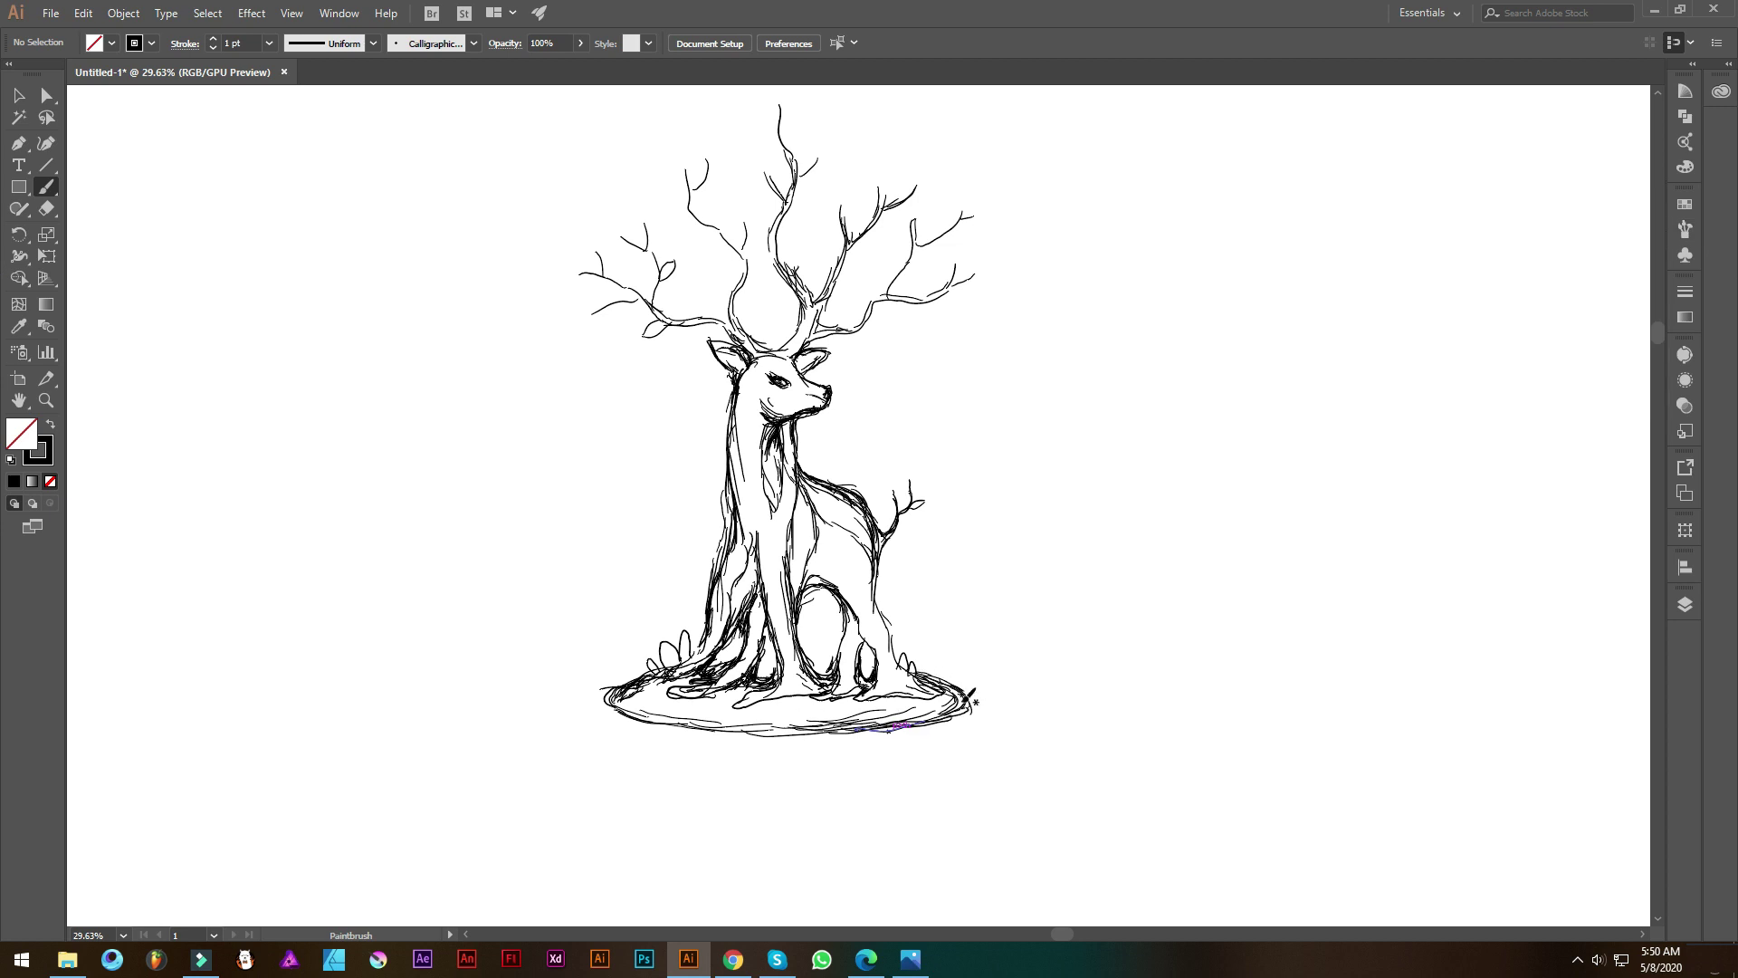
pyautogui.scroll(3, 794, 290)
pyautogui.moveTo(634, 427); pyautogui.dragTo(595, 455)
pyautogui.scroll(-1, 1023, 381)
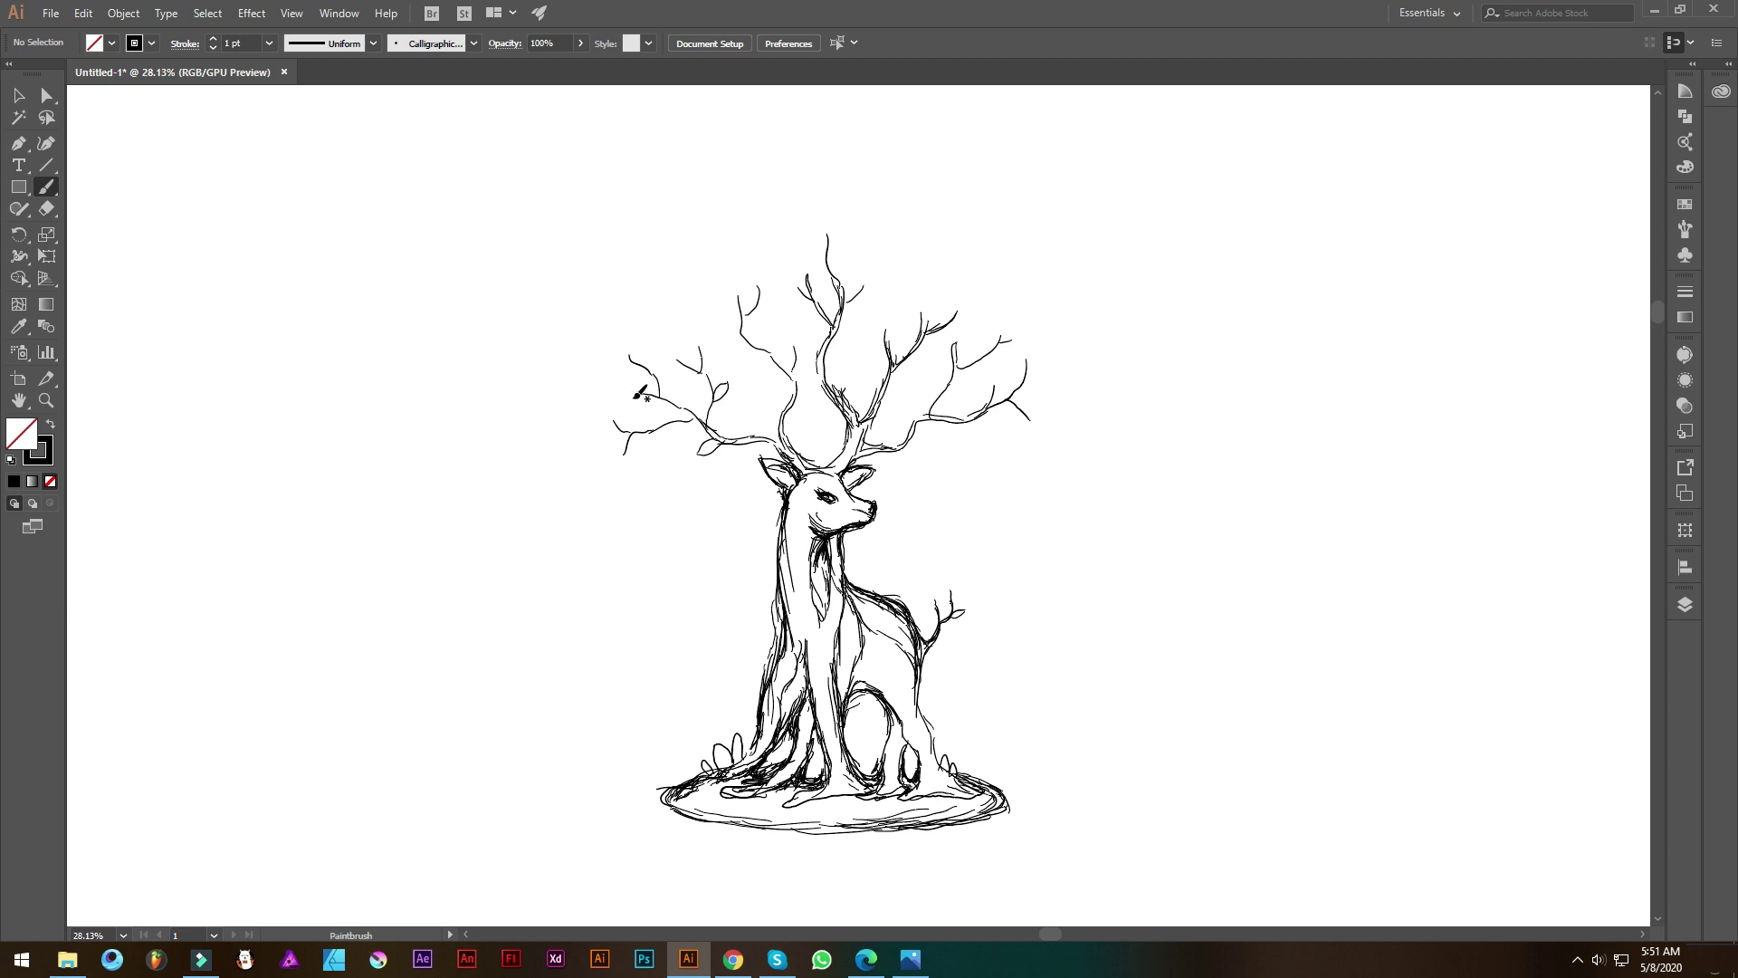
pyautogui.moveTo(618, 458); pyautogui.dragTo(584, 469)
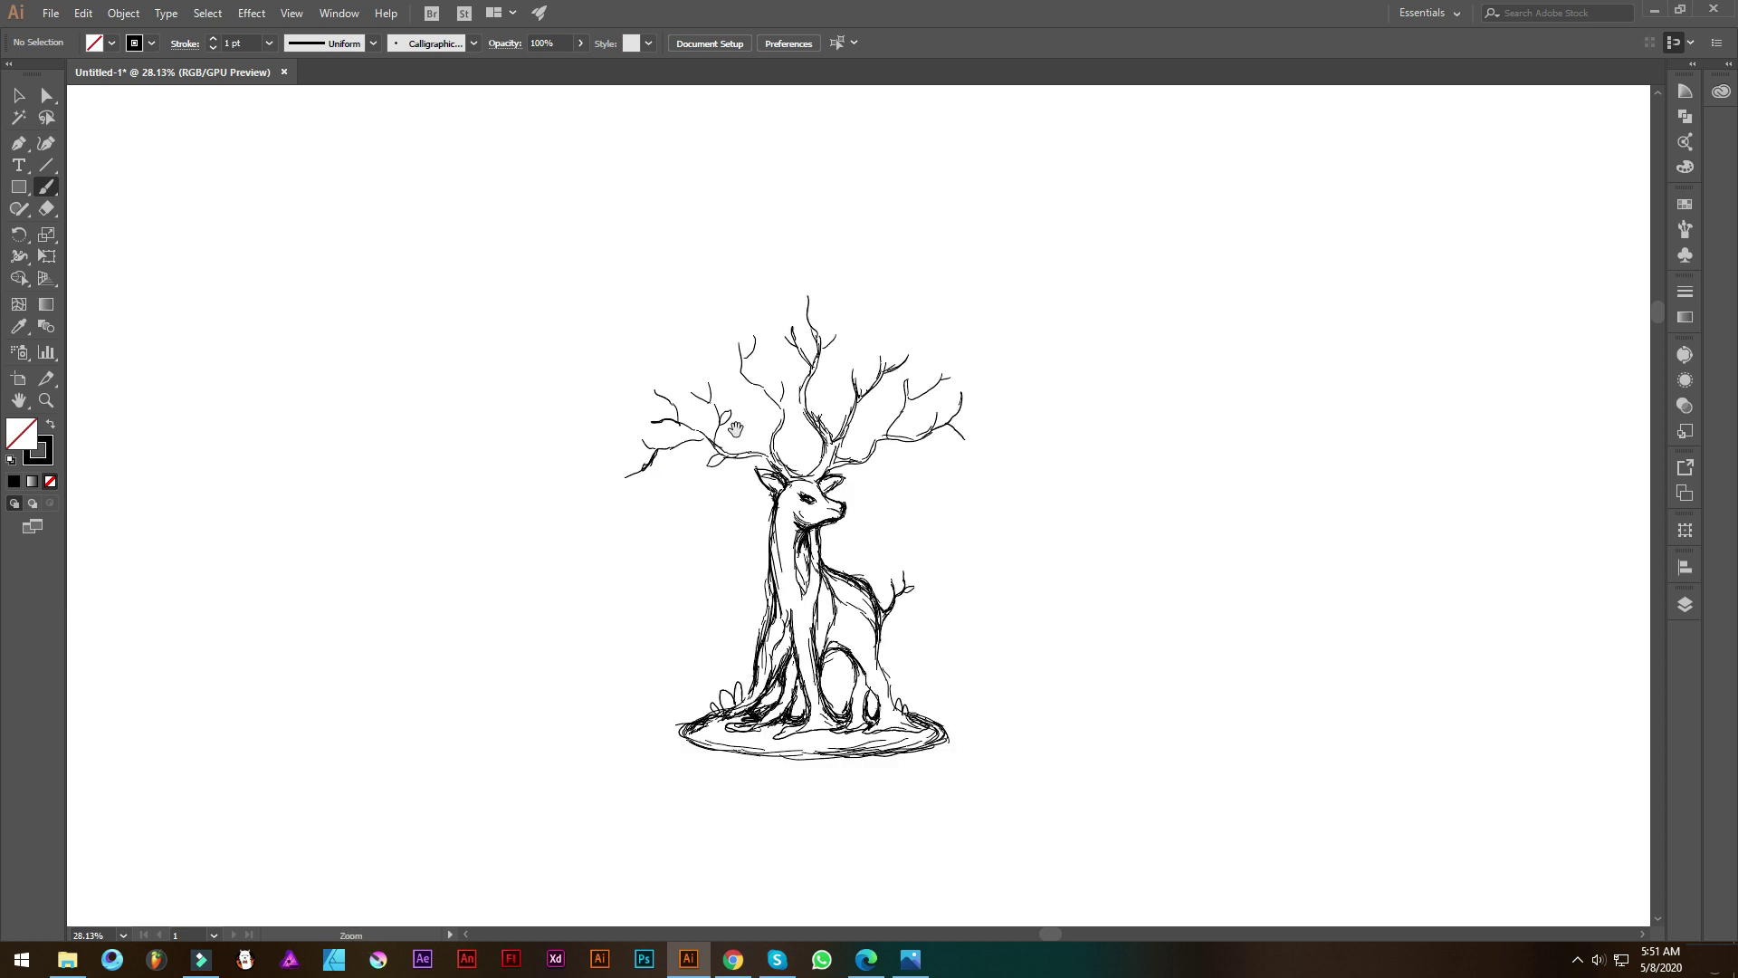
pyautogui.scroll(-1, 880, 463)
pyautogui.hotkey('ctrl', 'z')
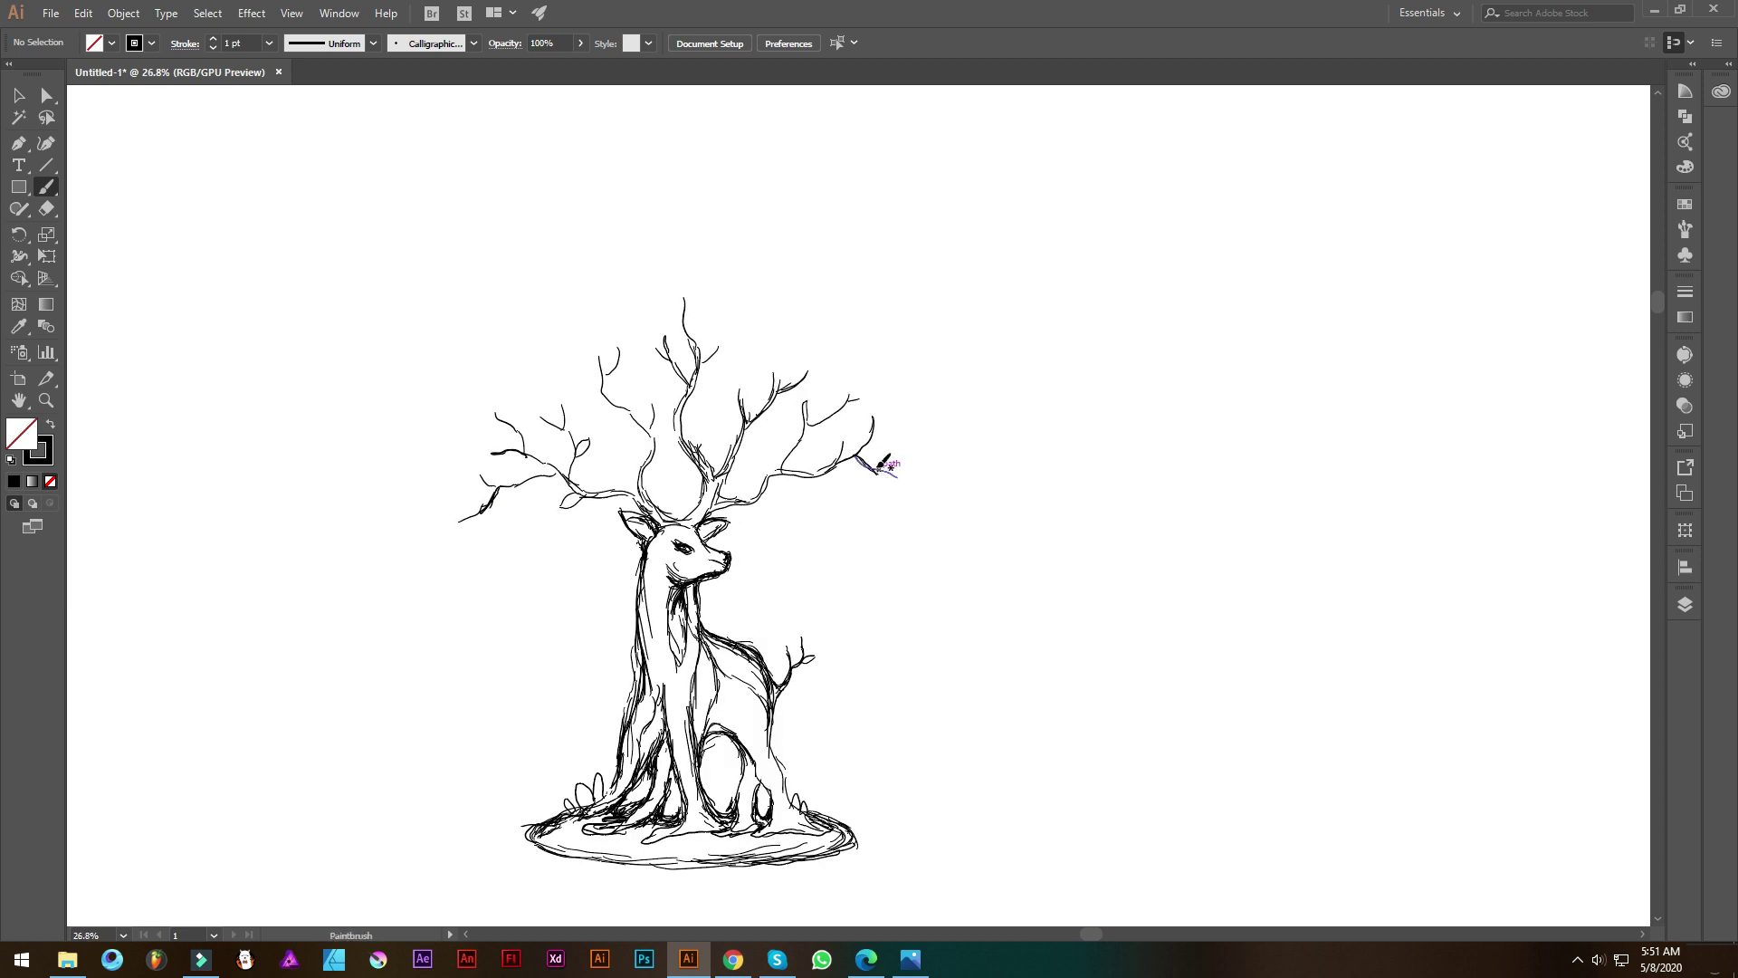
pyautogui.scroll(2, 724, 381)
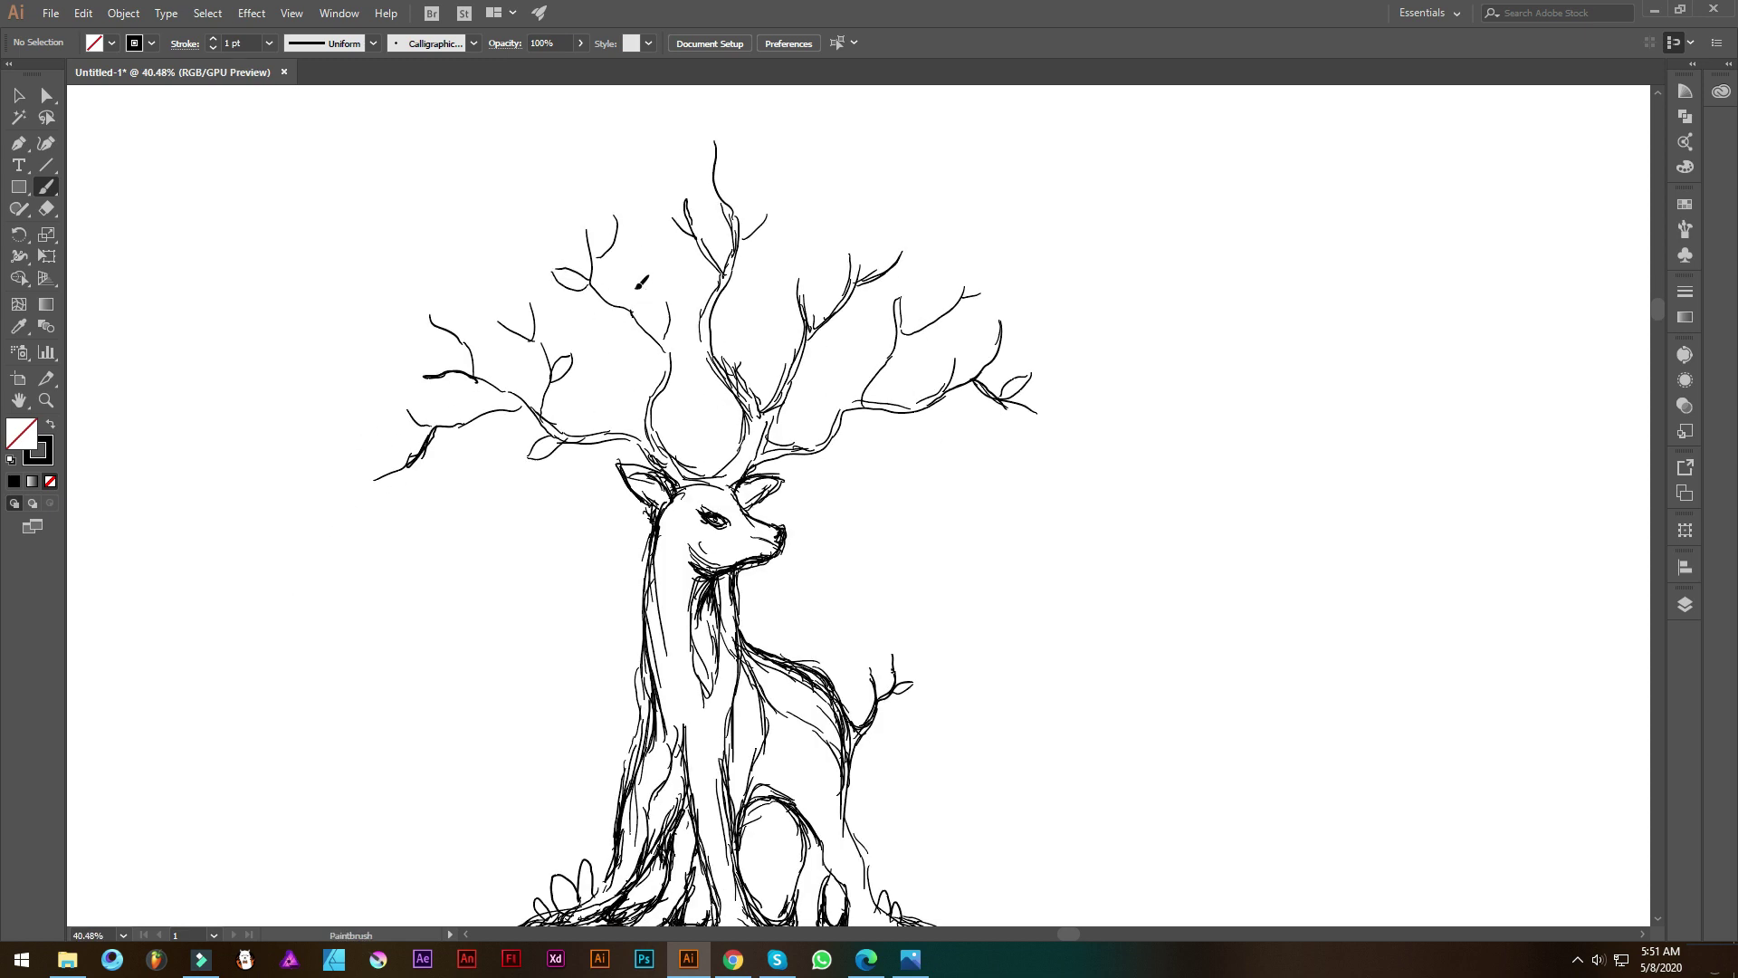
pyautogui.scroll(-1, 688, 288)
pyautogui.scroll(-2, 688, 308)
pyautogui.scroll(-2, 634, 385)
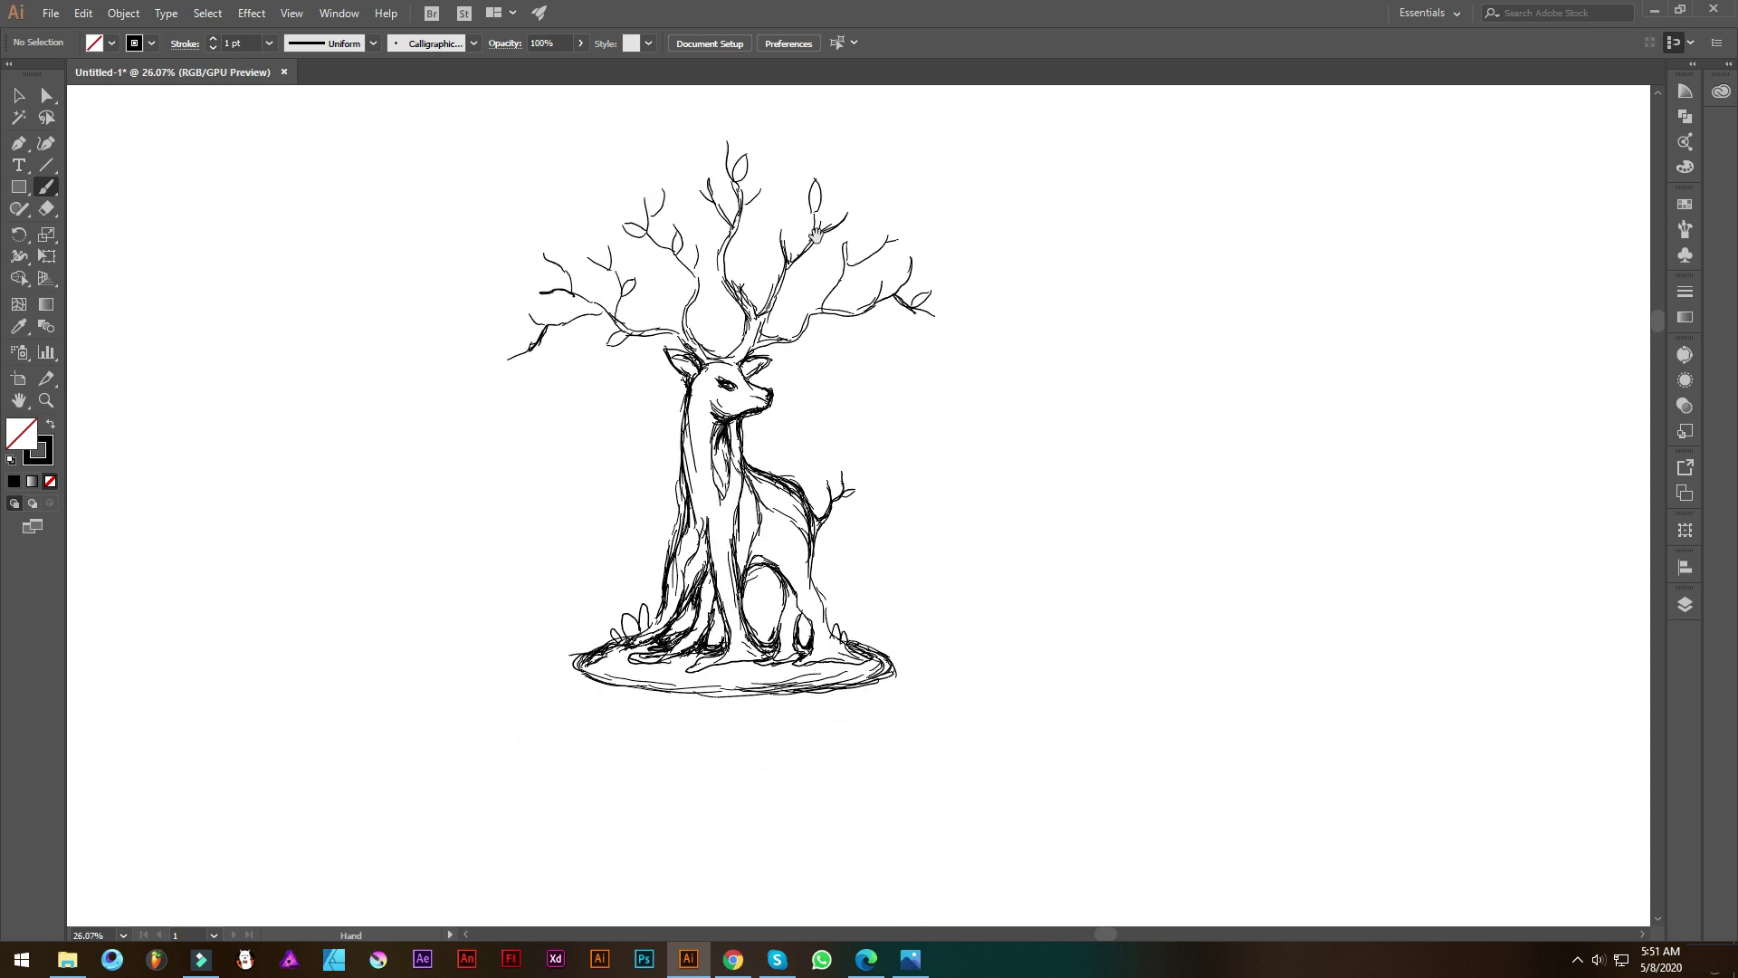
pyautogui.moveTo(617, 390); pyautogui.dragTo(620, 391)
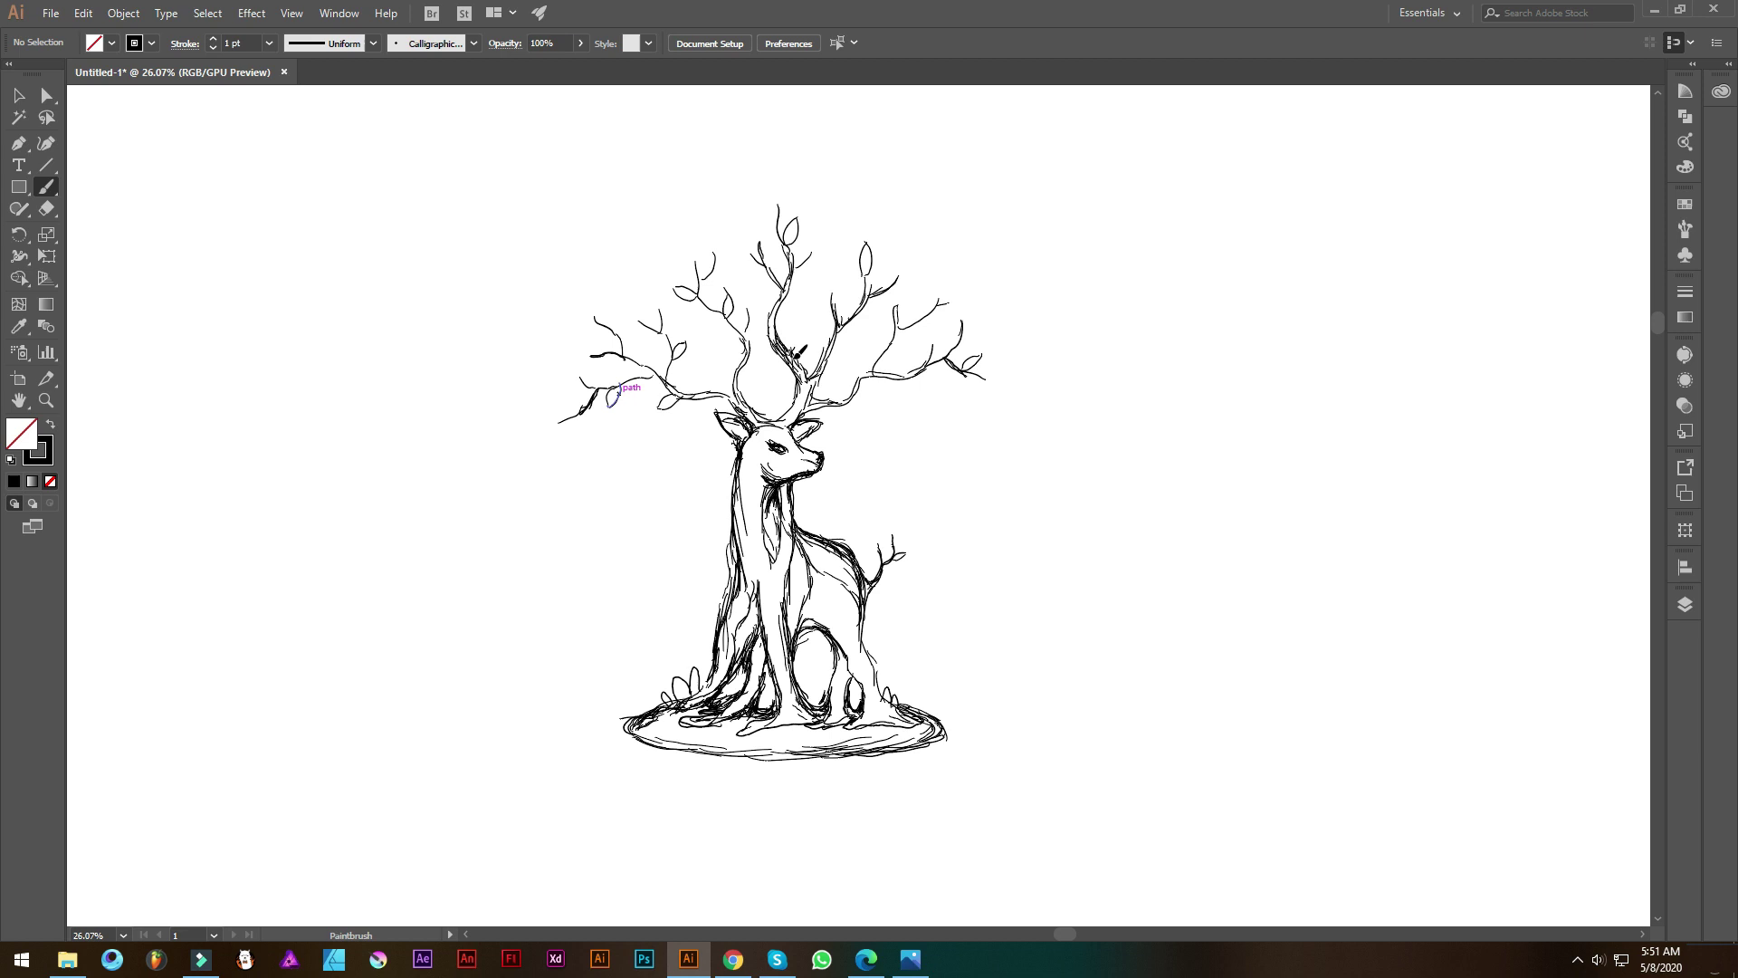
pyautogui.scroll(-1, 796, 335)
pyautogui.hscroll(1, 815, 344)
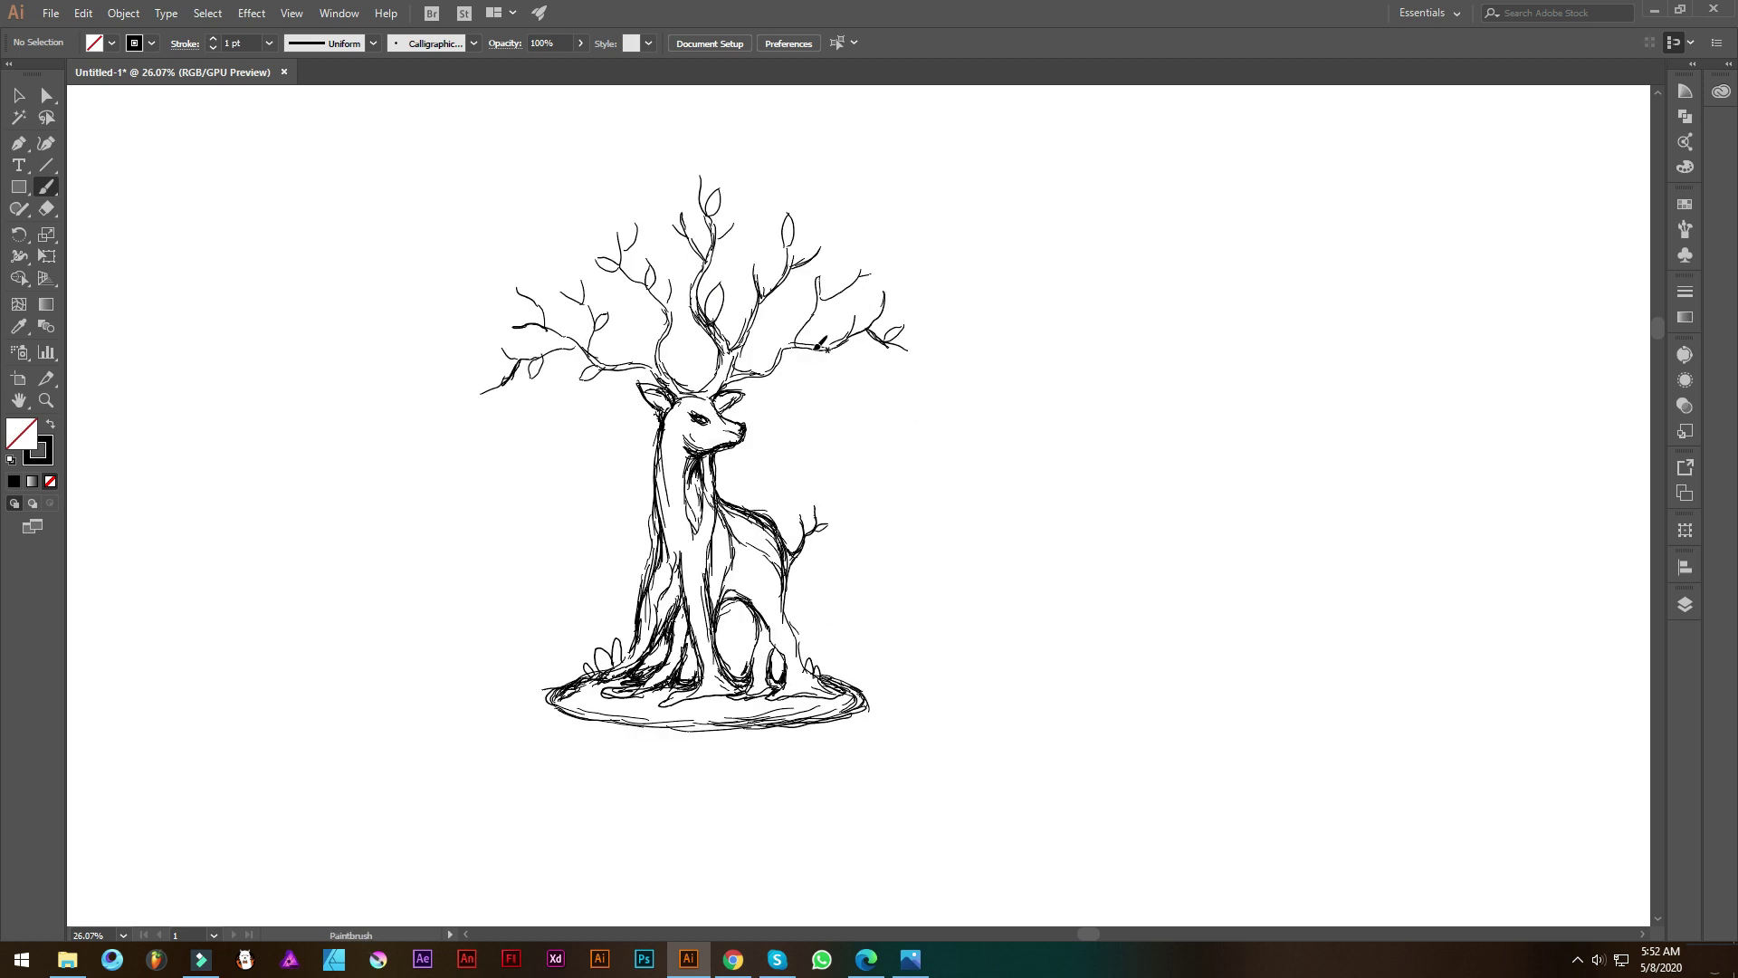
pyautogui.scroll(1, 824, 347)
pyautogui.scroll(-2, 770, 376)
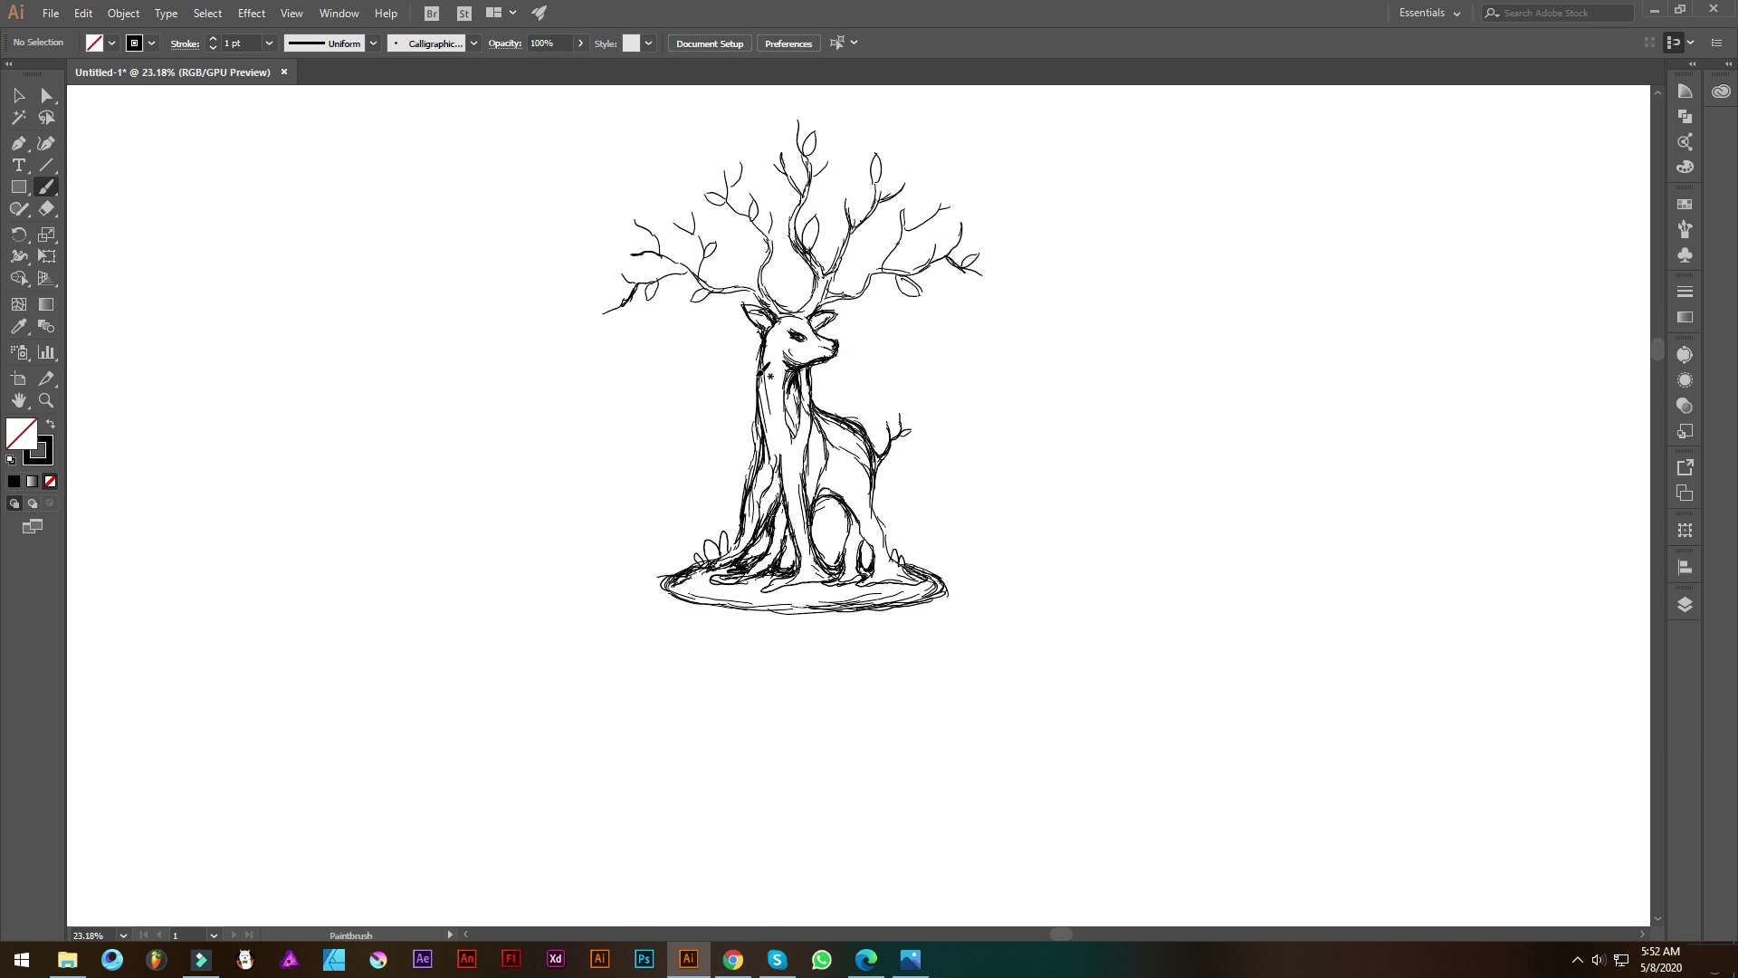
pyautogui.scroll(1, 810, 534)
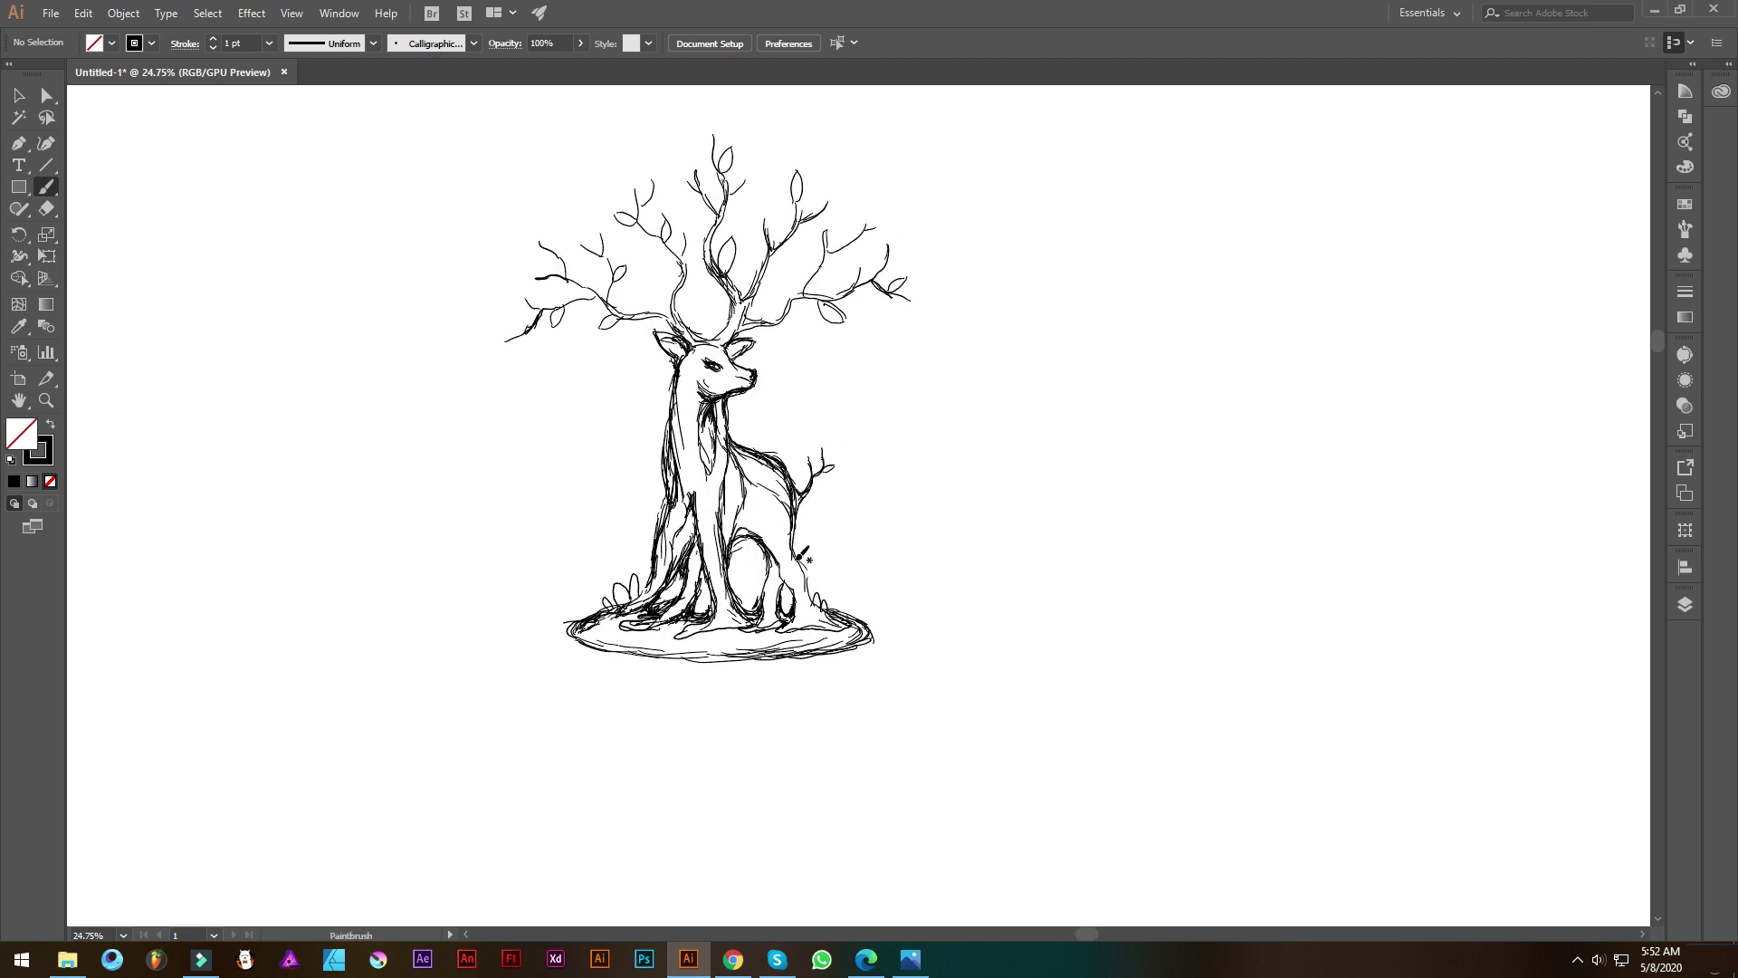
pyautogui.scroll(-1, 806, 294)
pyautogui.scroll(-1, 806, 294)
# Select the whole deer-tree sketch and scale it down to about half size
pyautogui.press('v')
pyautogui.moveTo(1127, 201); pyautogui.dragTo(454, 706)
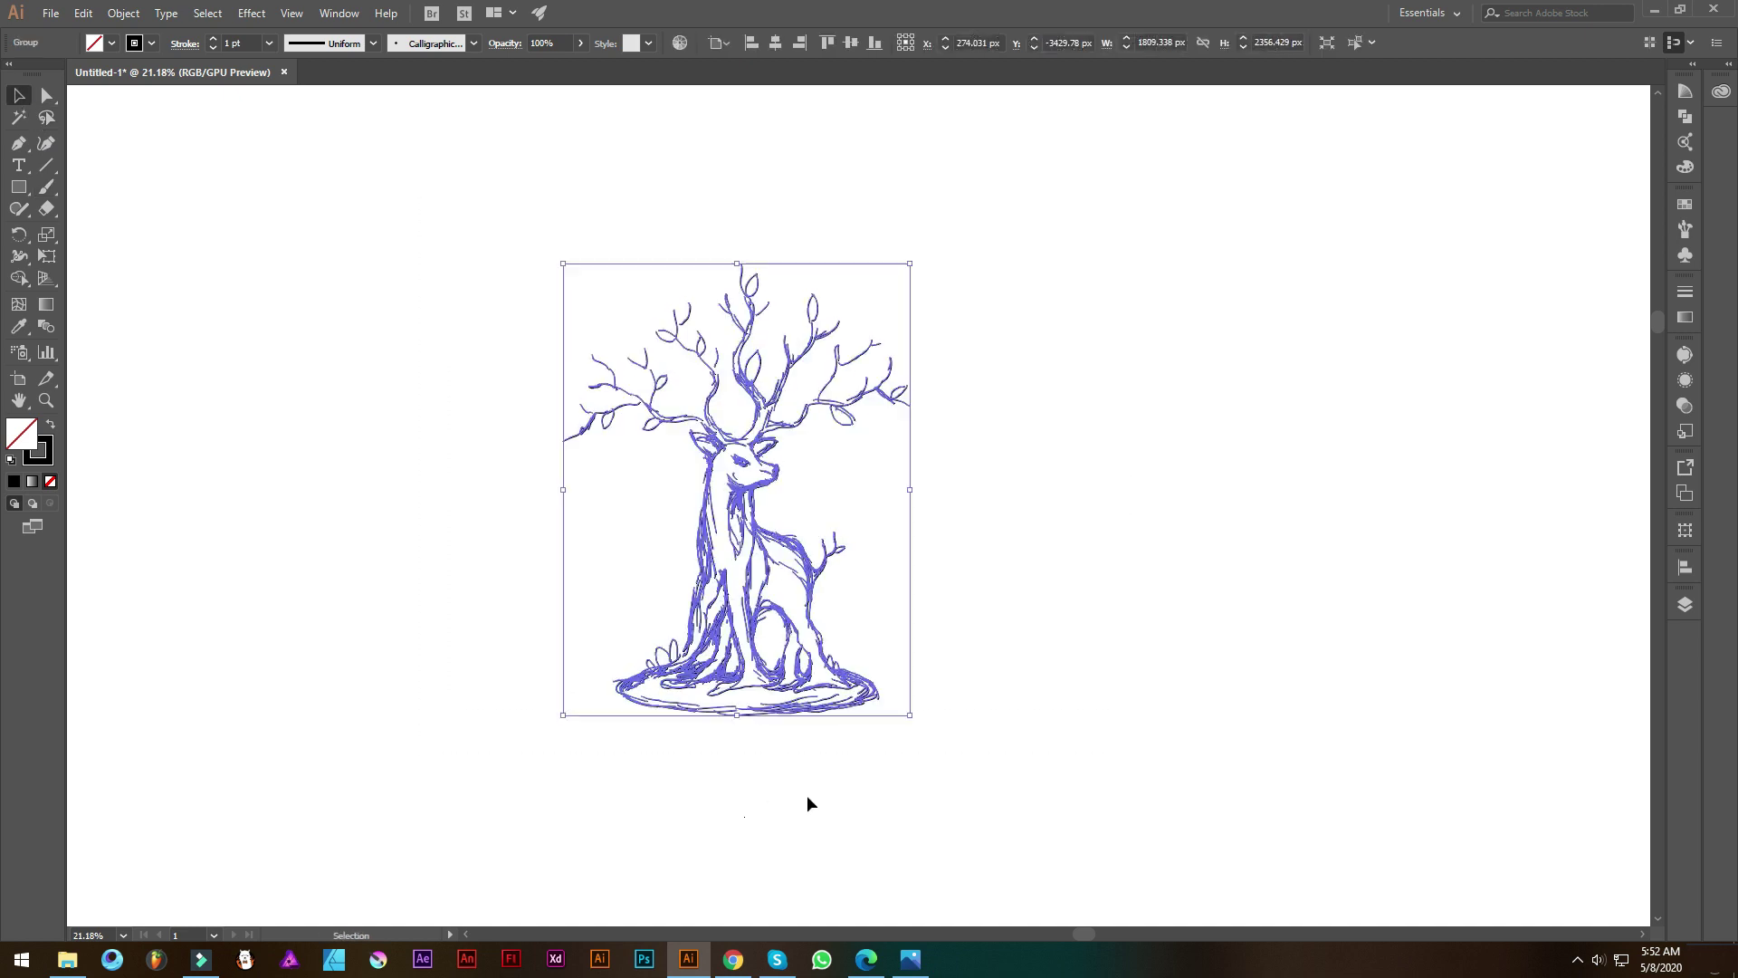
pyautogui.scroll(-5, 849, 287)
pyautogui.moveTo(893, 263)
pyautogui.mouseDown()
pyautogui.moveTo(834, 322)
pyautogui.moveTo(828, 583)
pyautogui.moveTo(813, 500)
pyautogui.mouseUp()
pyautogui.scroll(13, 811, 521)
pyautogui.click(1082, 426)
# Set the sketch's opacity to 20%
pyautogui.hotkey('ctrl', 'a')
pyautogui.doubleClick(543, 42)
pyautogui.write('20')
pyautogui.press('Return')
pyautogui.click(440, 366)
pyautogui.hotkey('ctrl', 'a')
pyautogui.hotkey('ctrl', 'shift', 'a')
# Draw a 916×1176 px rectangle framing the sketch and raise its bottom edge slightly
pyautogui.click(46, 187)
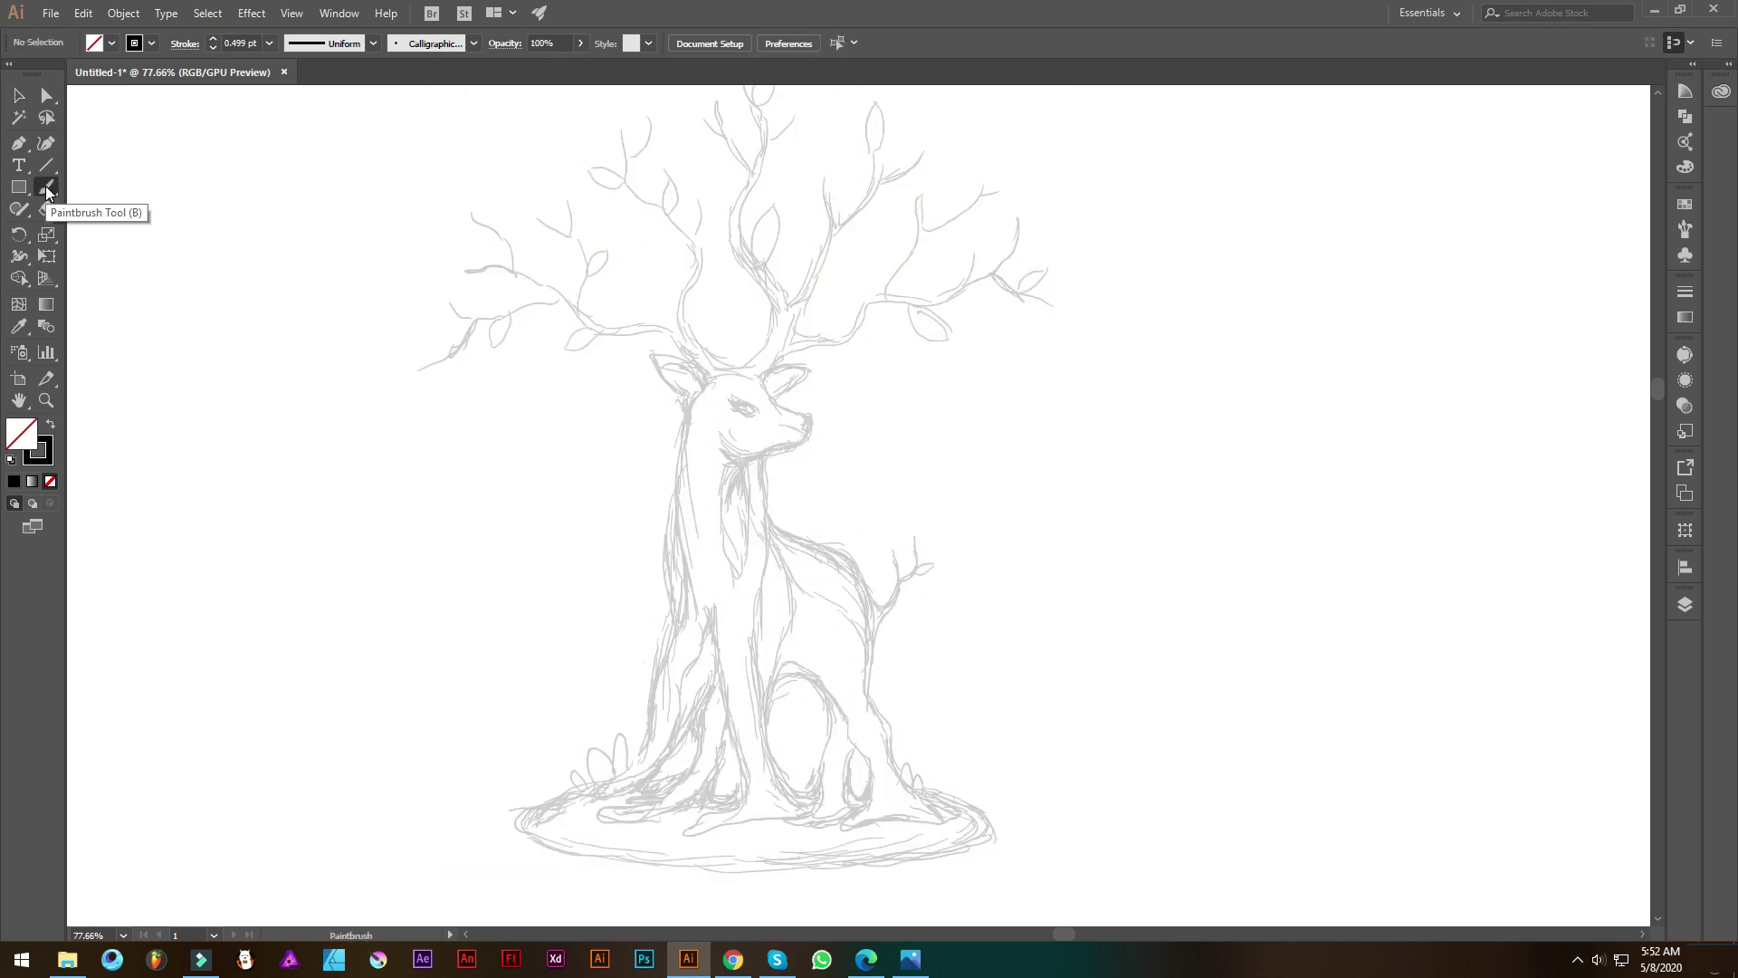
pyautogui.click(18, 188)
pyautogui.scroll(-1, 509, 789)
pyautogui.moveTo(435, 872); pyautogui.dragTo(945, 205)
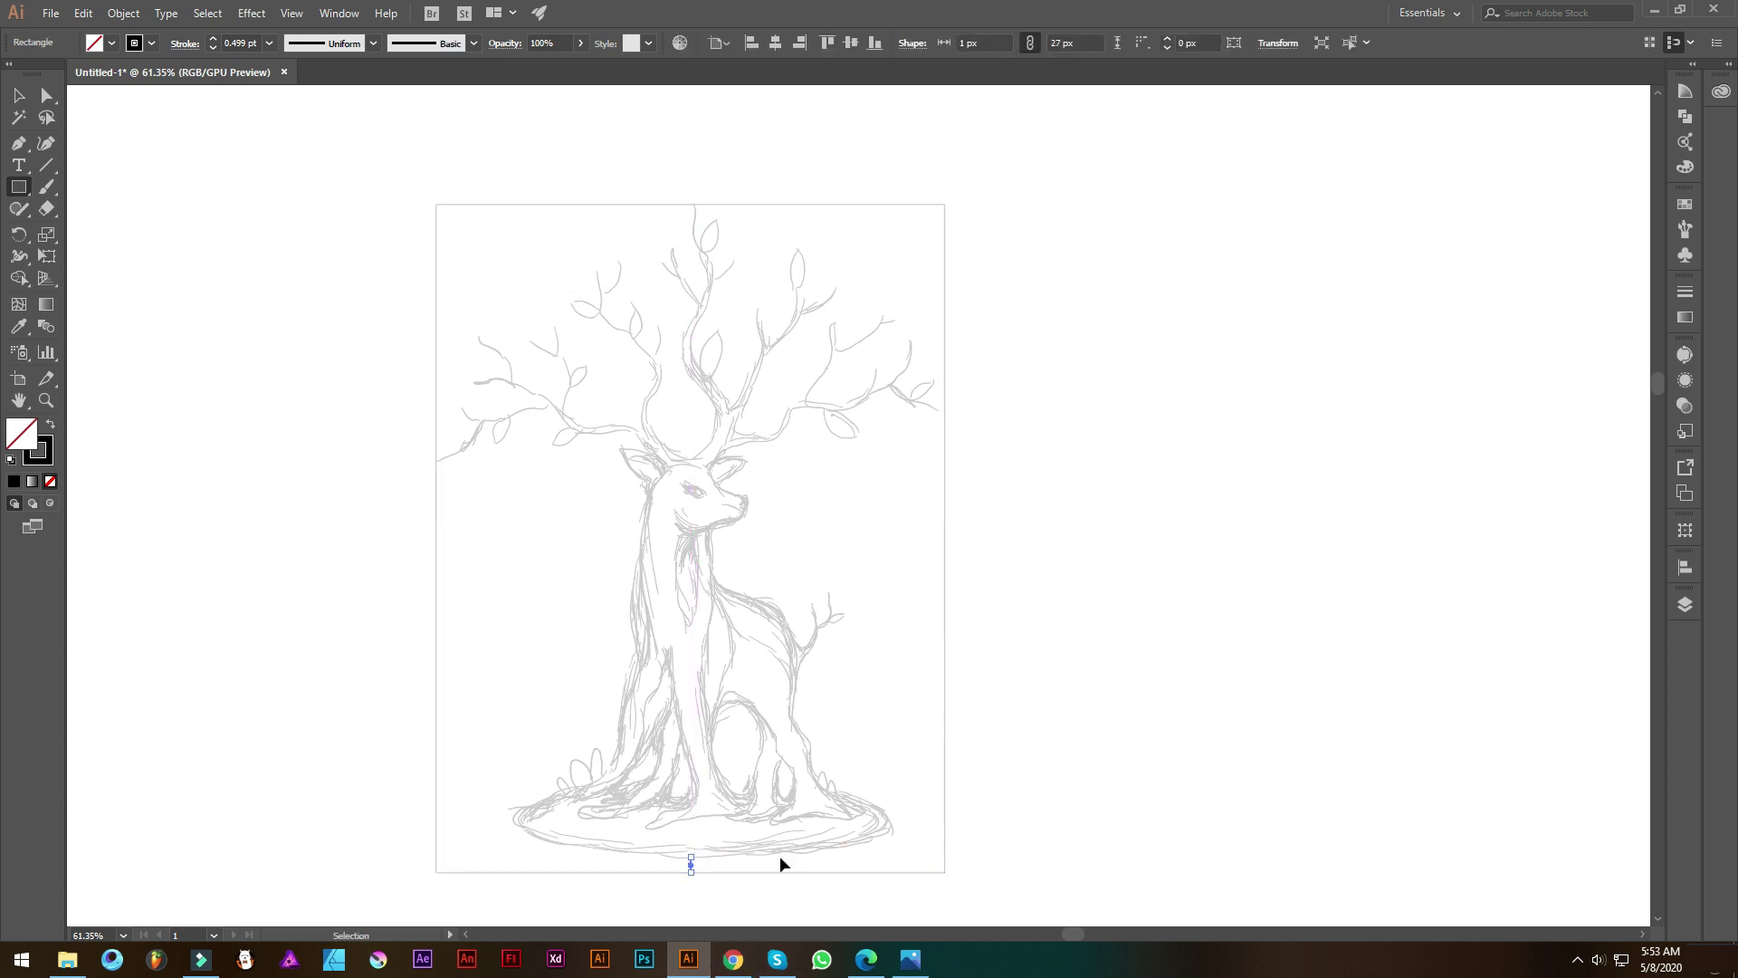
pyautogui.click(22, 92)
pyautogui.moveTo(695, 873); pyautogui.dragTo(690, 857)
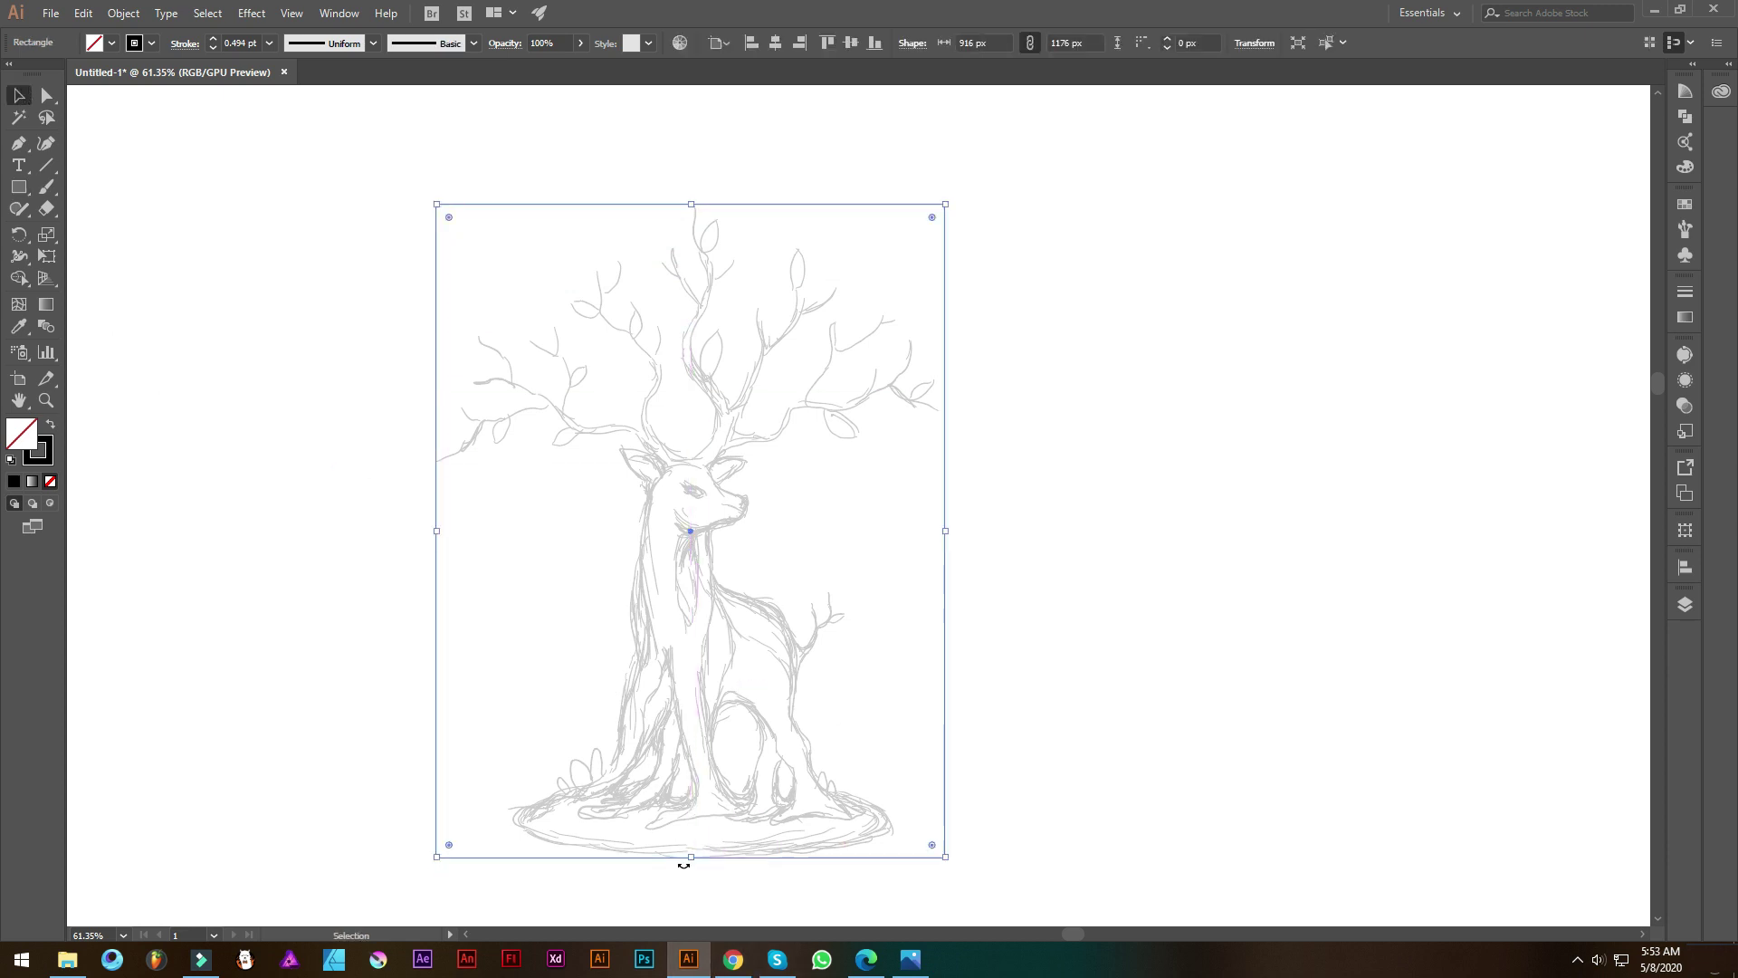
# Draw an ellipse around the base of the sketch
pyautogui.click(1033, 665)
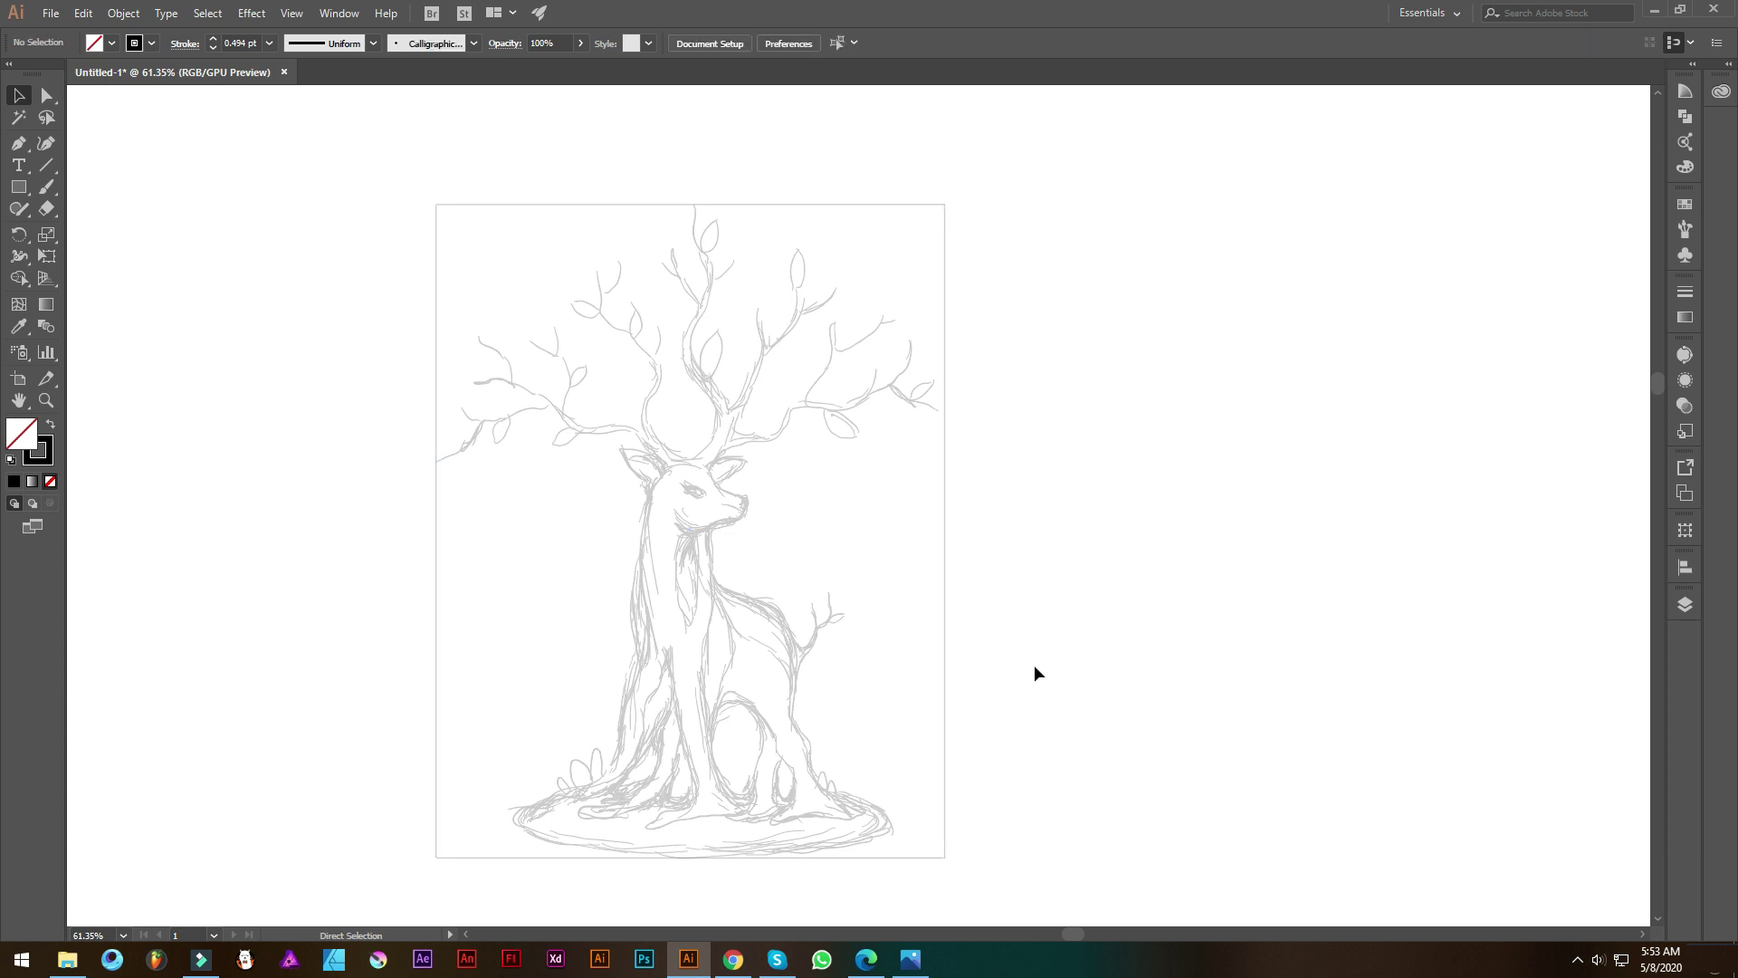
pyautogui.moveTo(18, 186); pyautogui.dragTo(81, 230)
pyautogui.moveTo(525, 785); pyautogui.dragTo(888, 854)
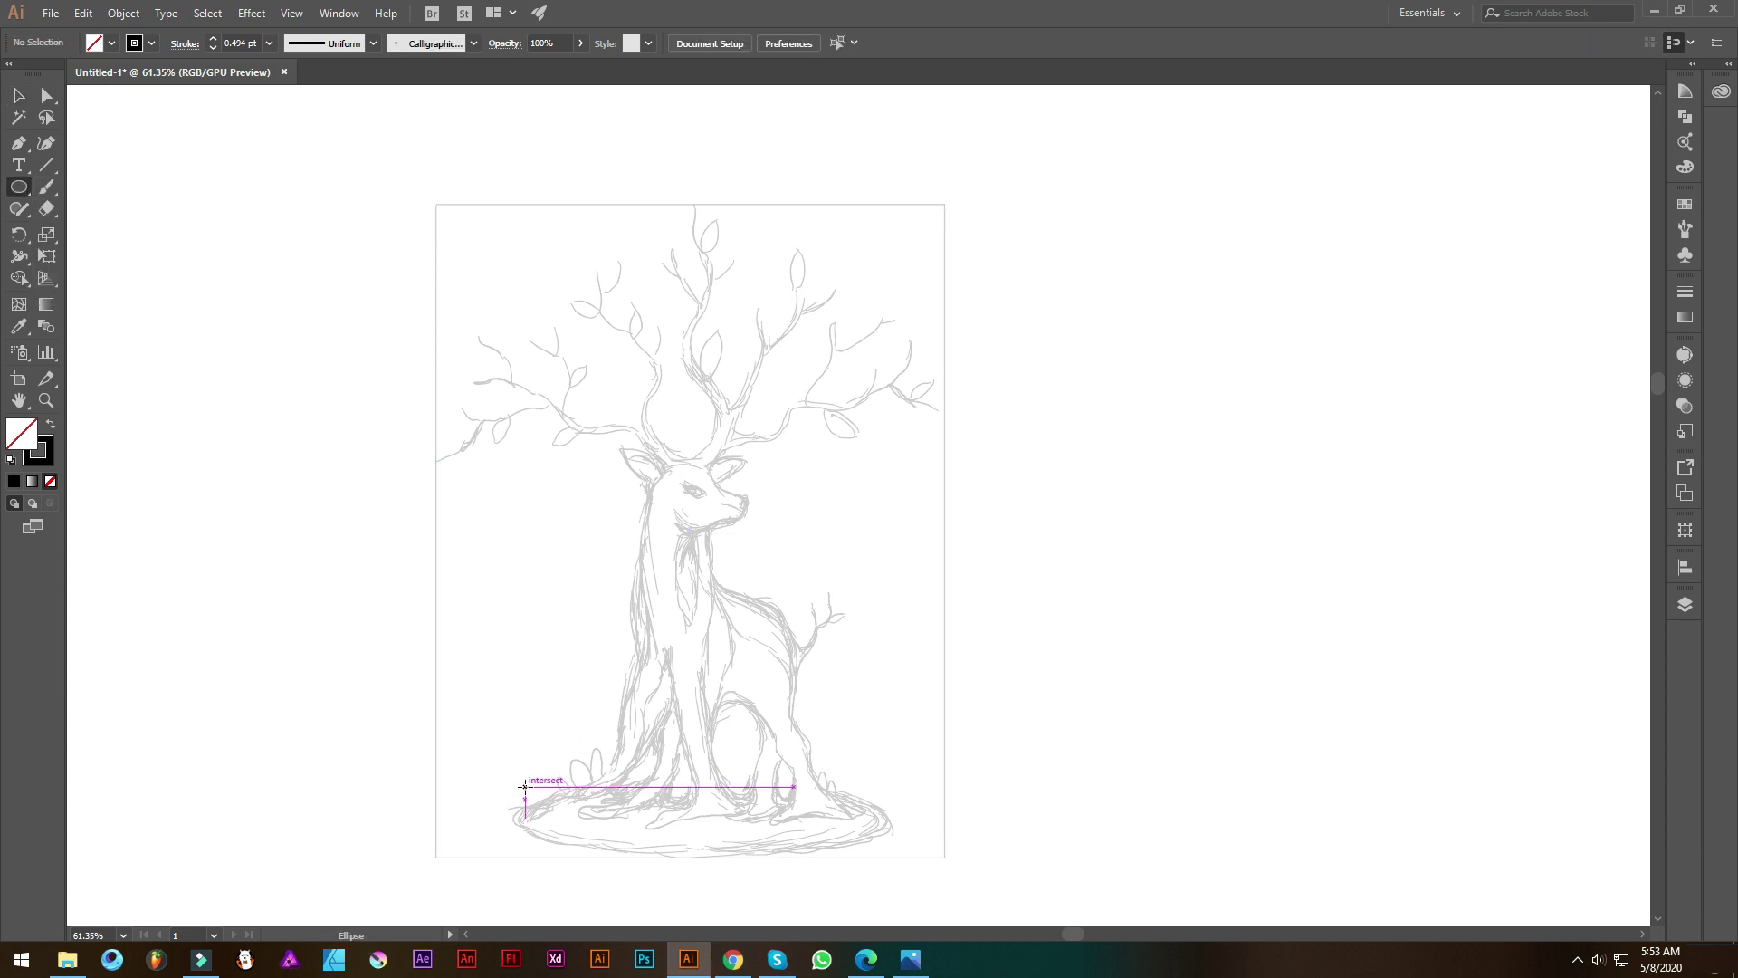
pyautogui.press('v')
# Select the sketch, frame and ellipse together and centre them horizontally
pyautogui.scroll(2, 757, 752)
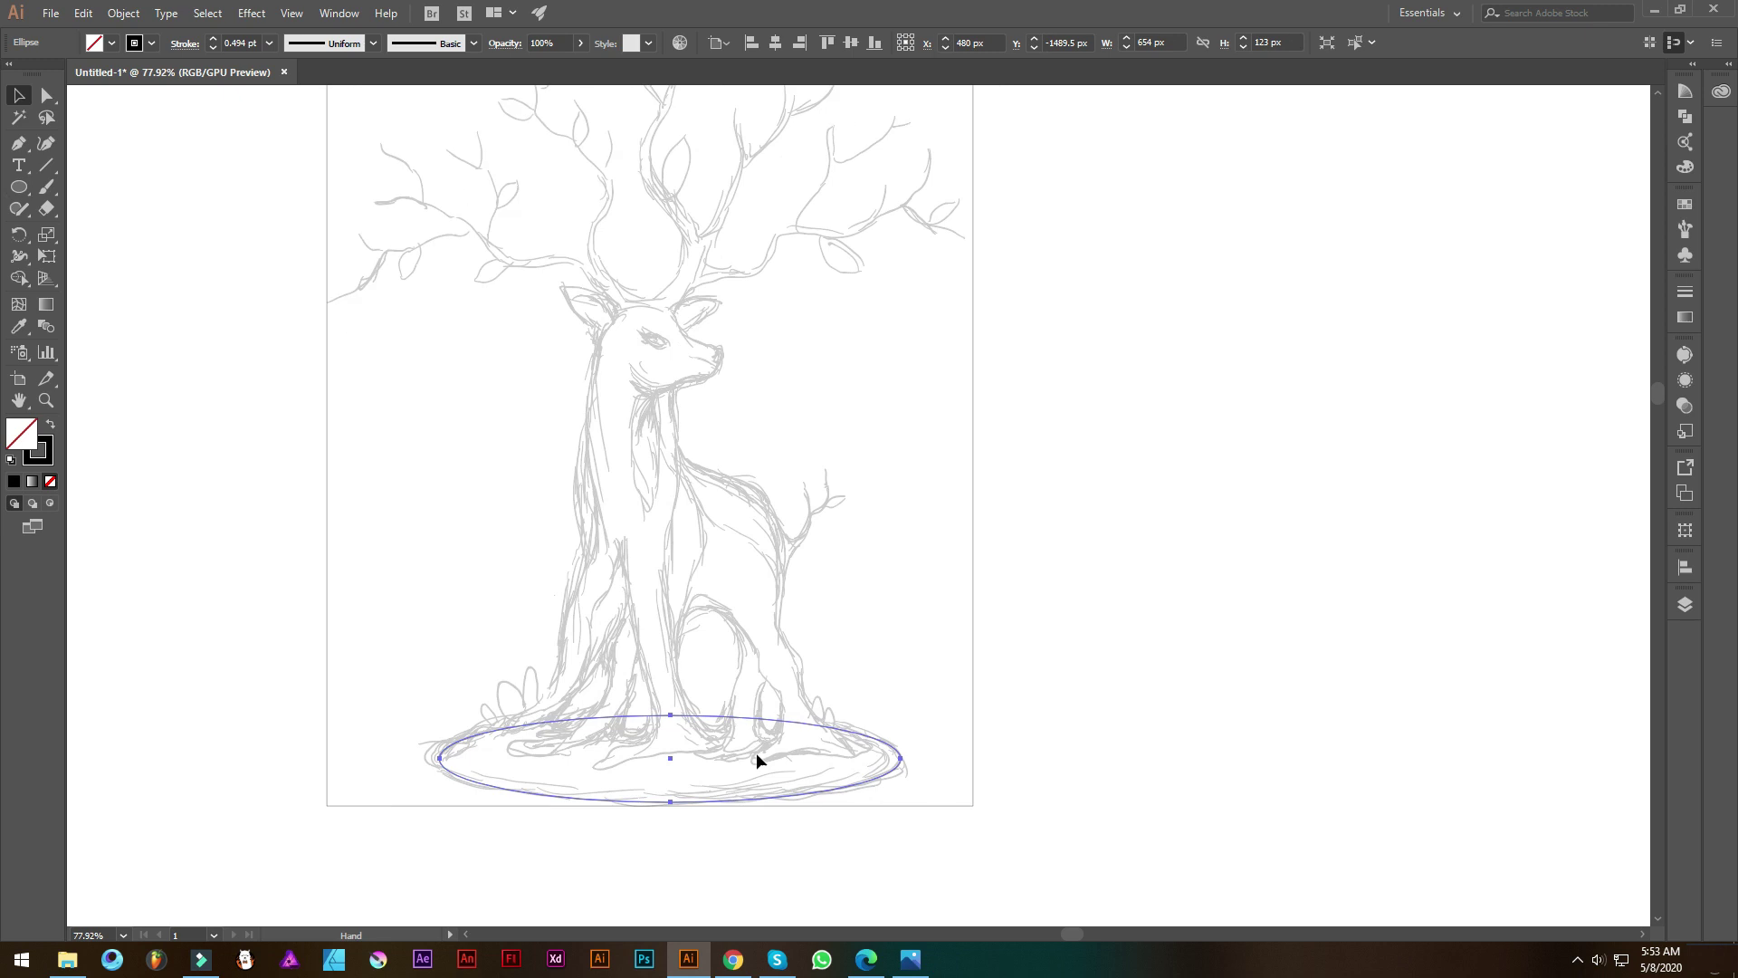
pyautogui.hotkey('ctrl', 'a')
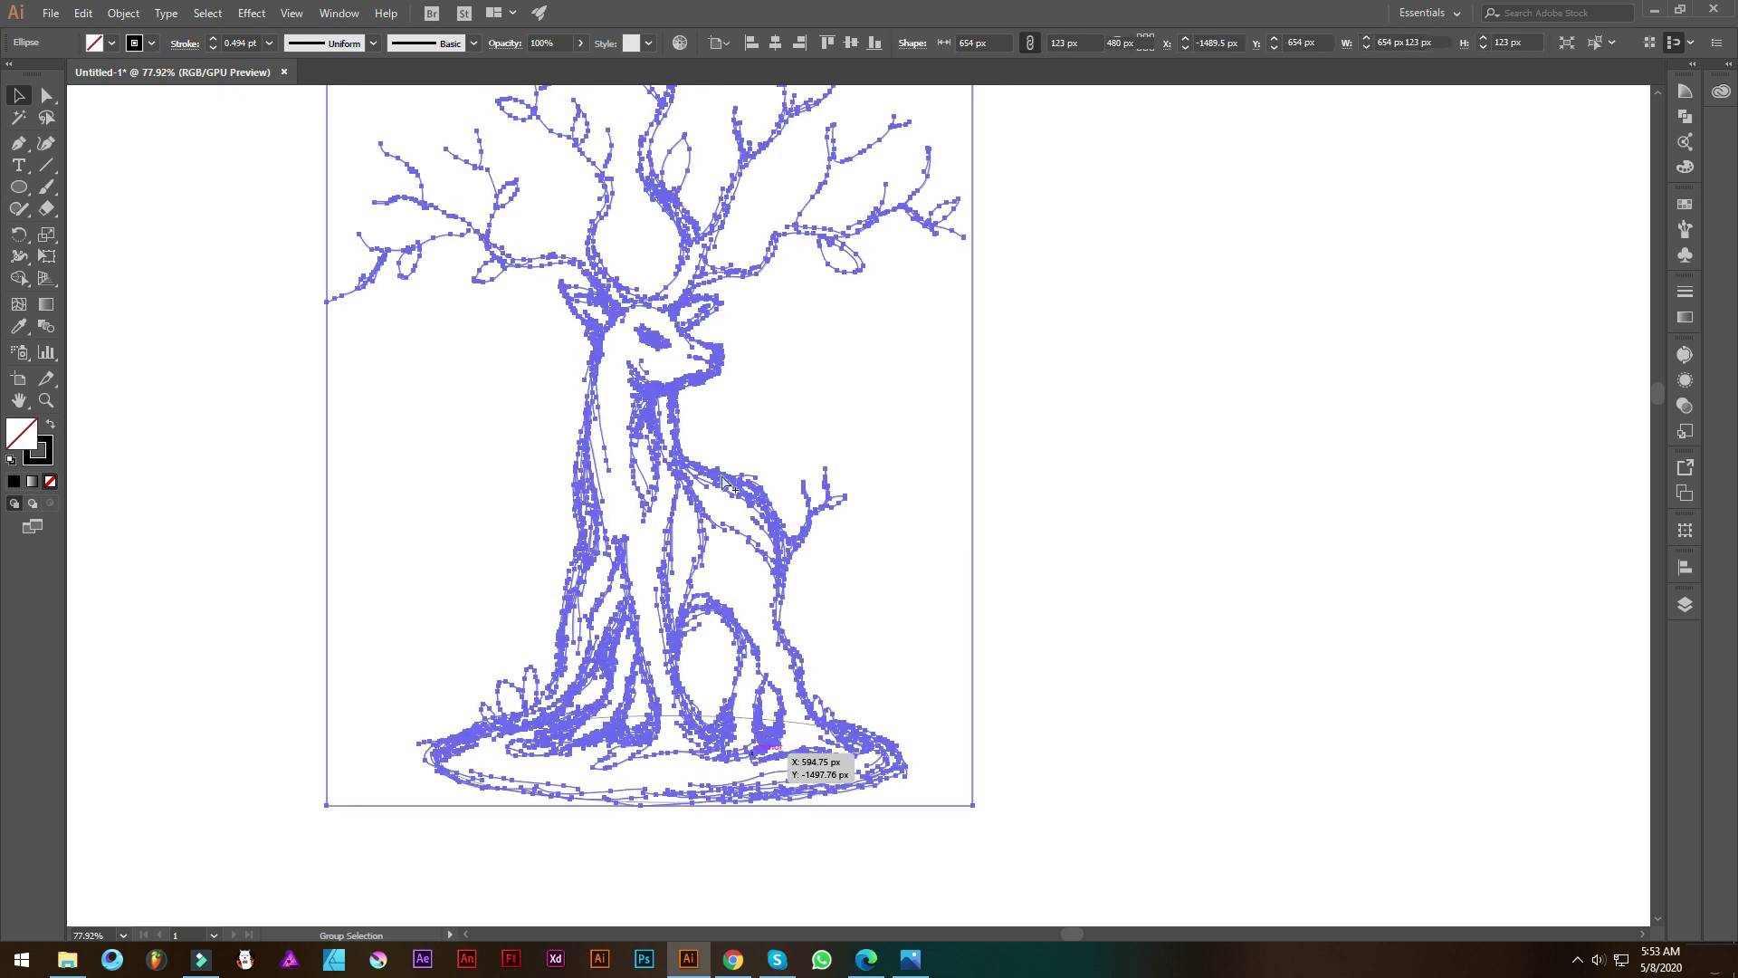
pyautogui.hotkey('ctrl', 'shift', 'a')
pyautogui.press('a')
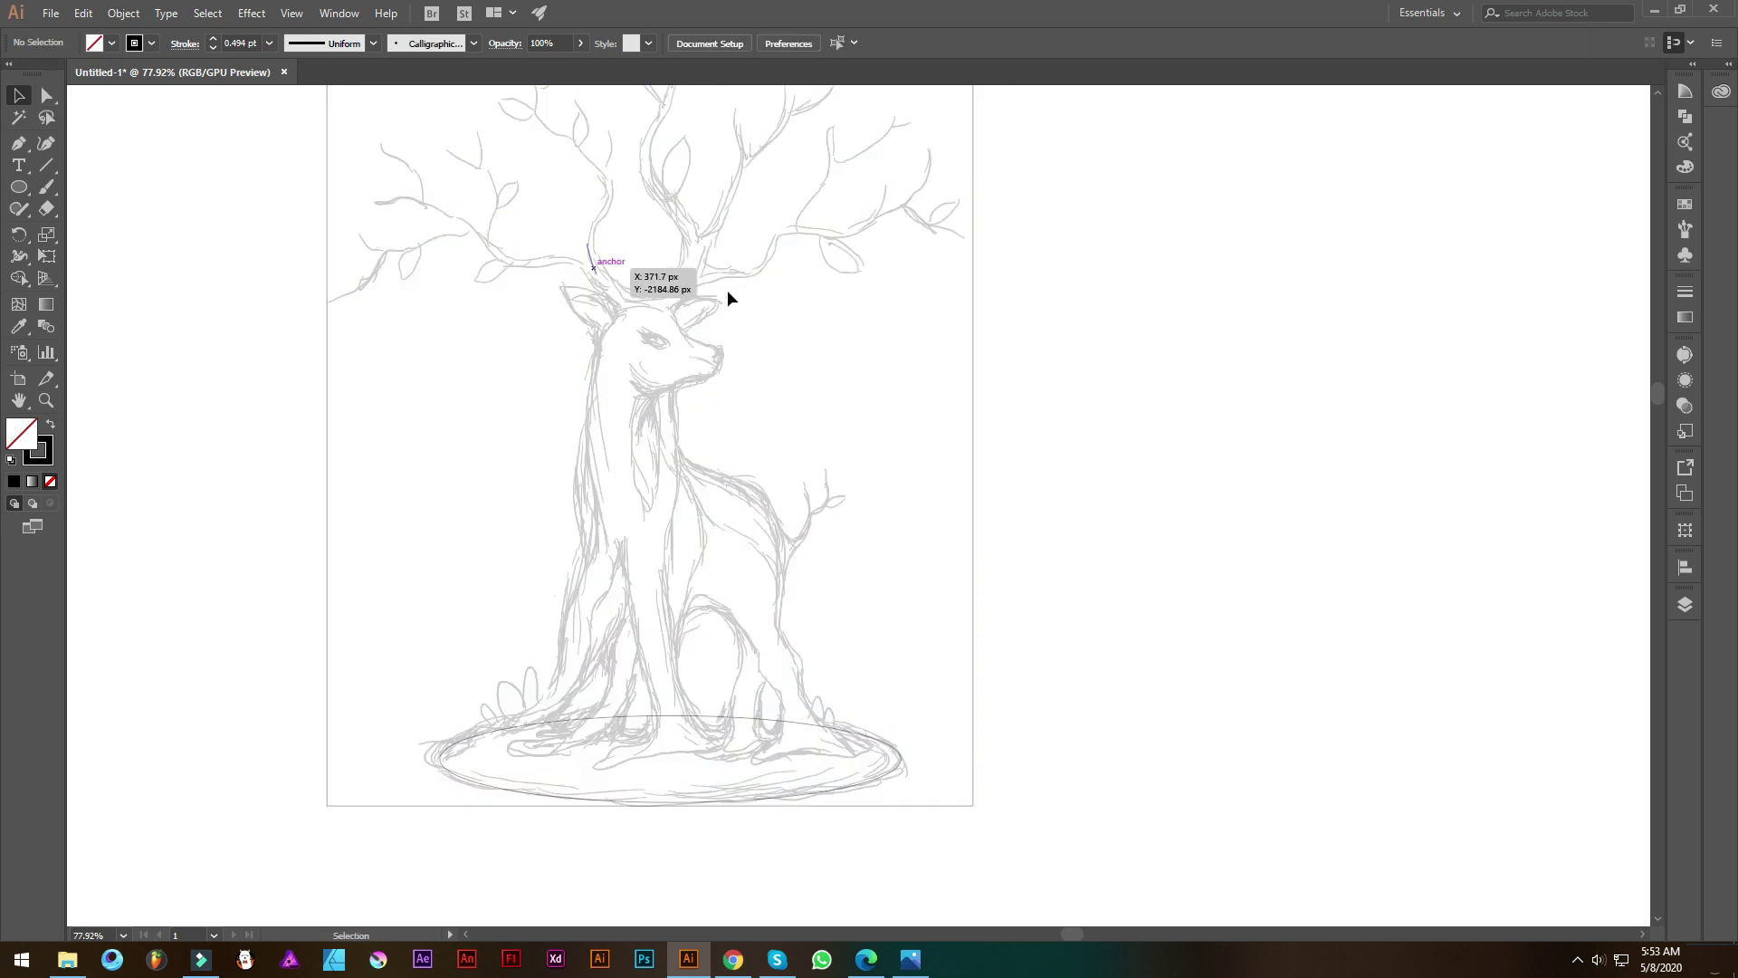
pyautogui.press('v')
pyautogui.moveTo(1053, 867); pyautogui.dragTo(573, 576)
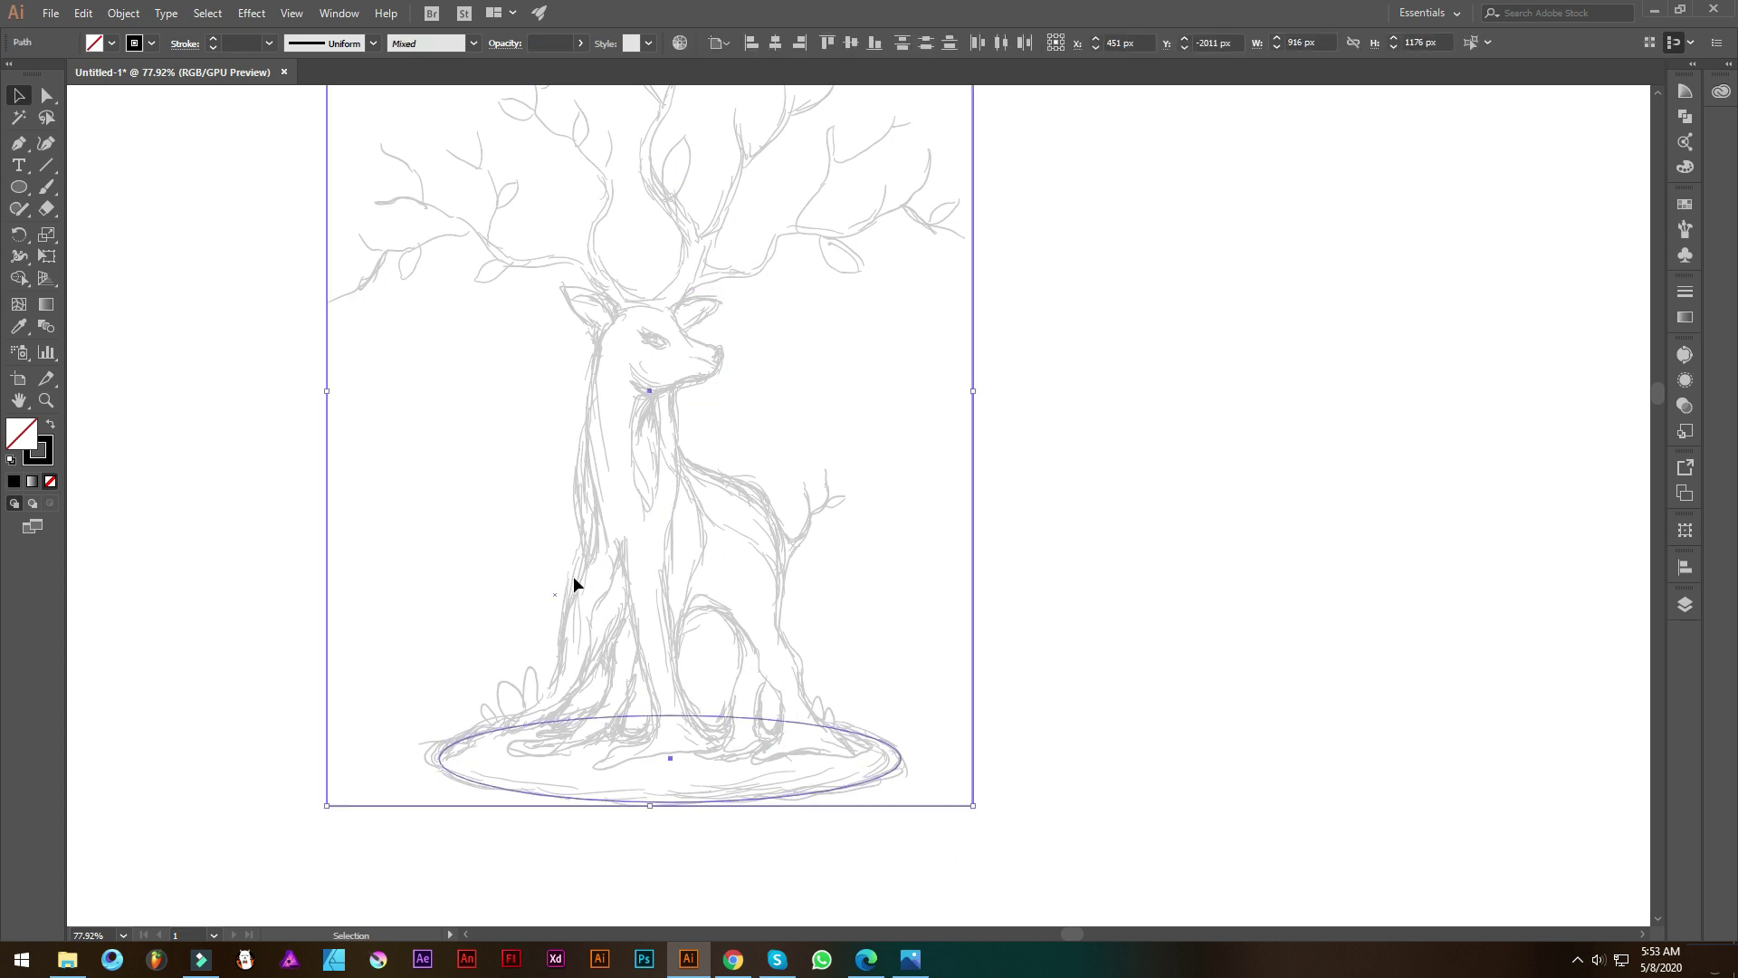
pyautogui.moveTo(1090, 161); pyautogui.dragTo(302, 862)
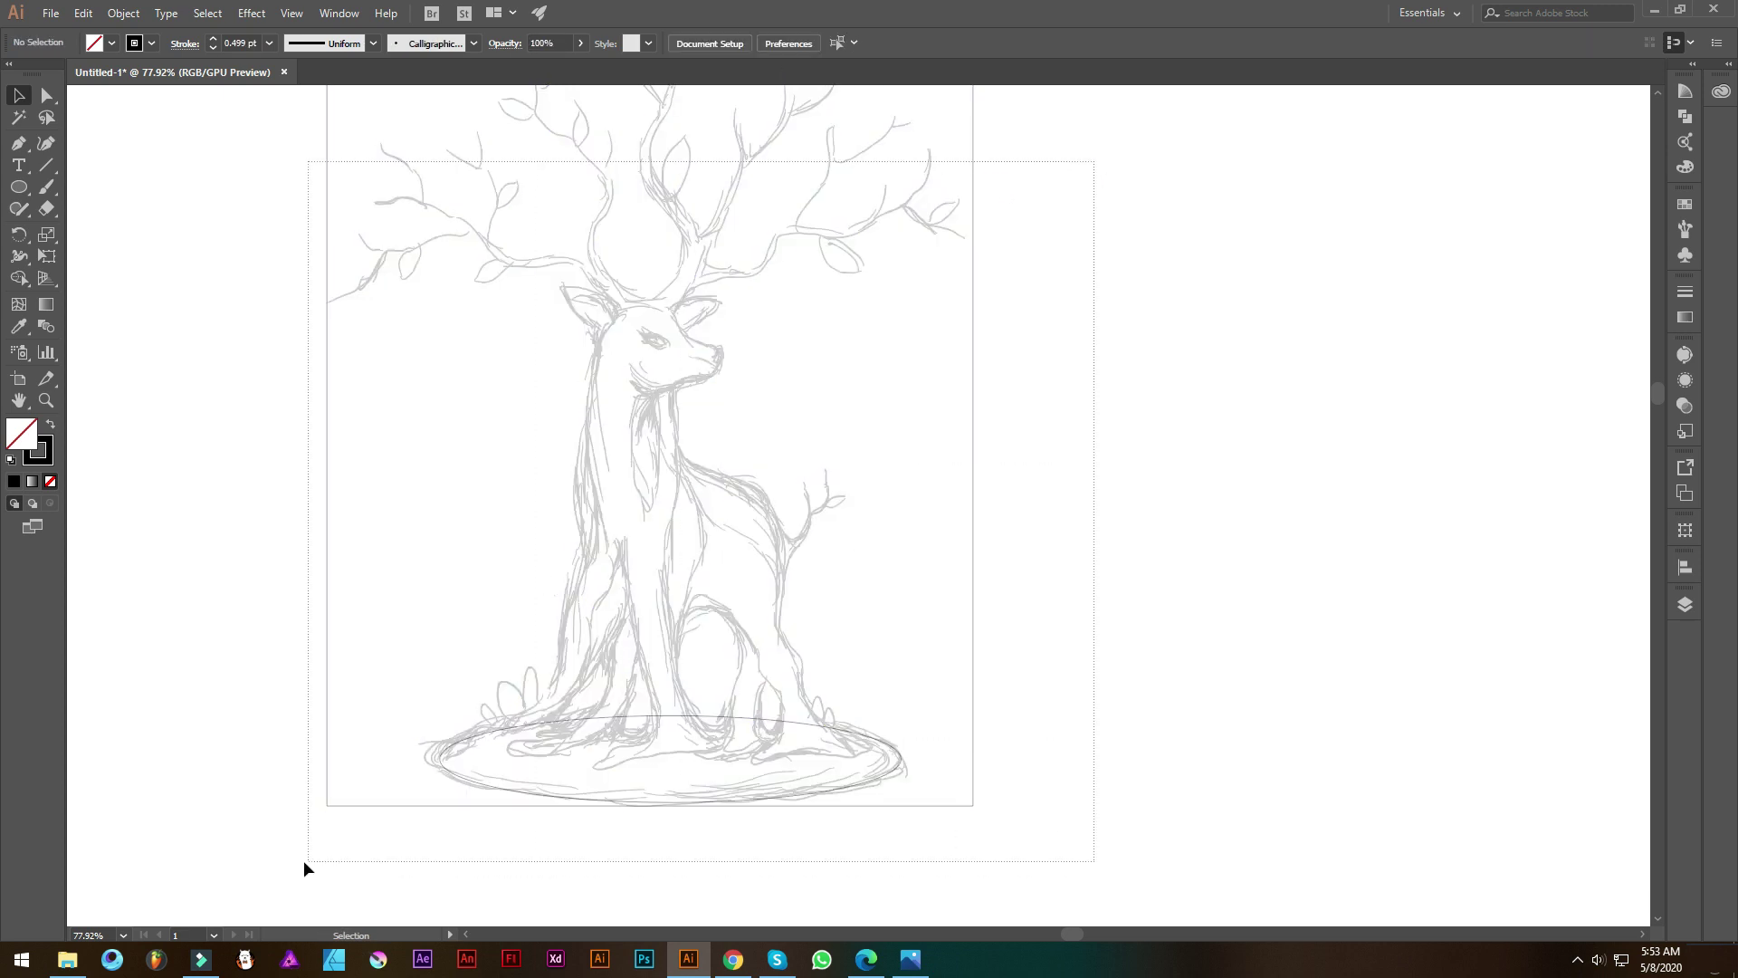
pyautogui.click(775, 44)
pyautogui.click(1177, 462)
# Widen the base ellipse, give it a 3 pt outline and make it taller
pyautogui.scroll(-1, 942, 703)
pyautogui.click(801, 744)
pyautogui.moveTo(940, 787); pyautogui.dragTo(963, 787)
pyautogui.write('3')
pyautogui.press('Return')
pyautogui.moveTo(723, 743); pyautogui.dragTo(723, 737)
pyautogui.moveTo(724, 835); pyautogui.dragTo(724, 833)
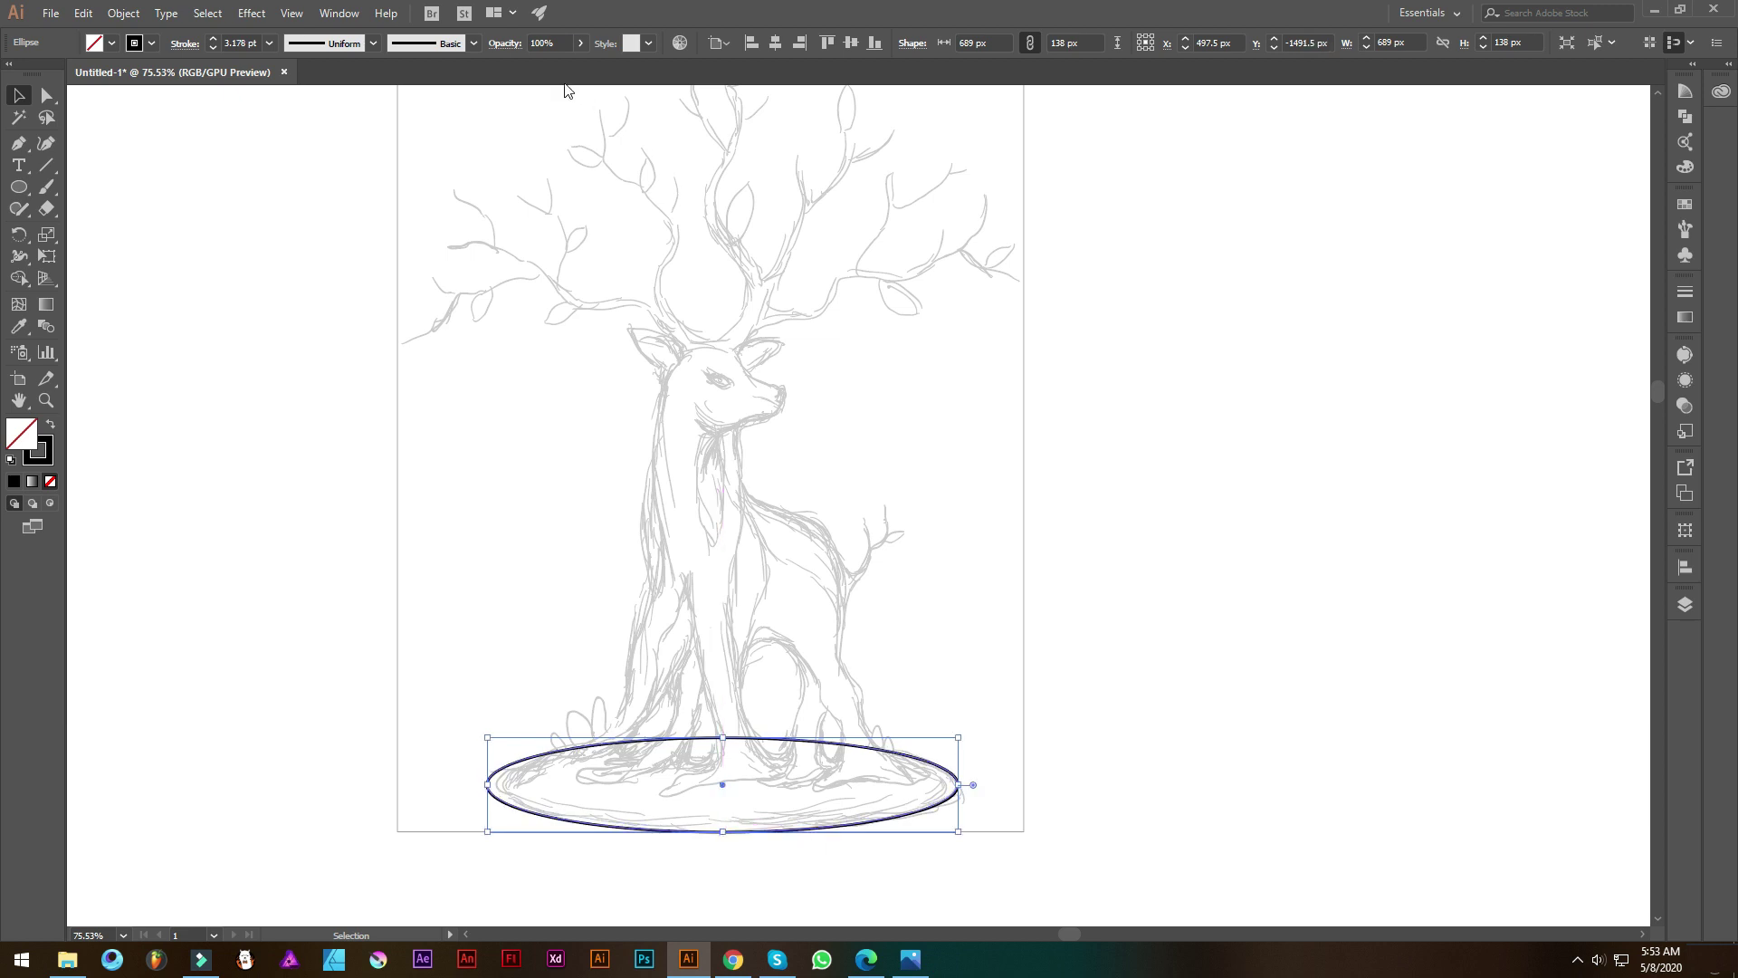
# Set the ellipse to 30% opacity and flatten it to 689×112 px
pyautogui.doubleClick(544, 43)
pyautogui.write('30')
pyautogui.click(1143, 574)
pyautogui.moveTo(1168, 438); pyautogui.dragTo(418, 910)
pyautogui.click(731, 857)
pyautogui.click(776, 748)
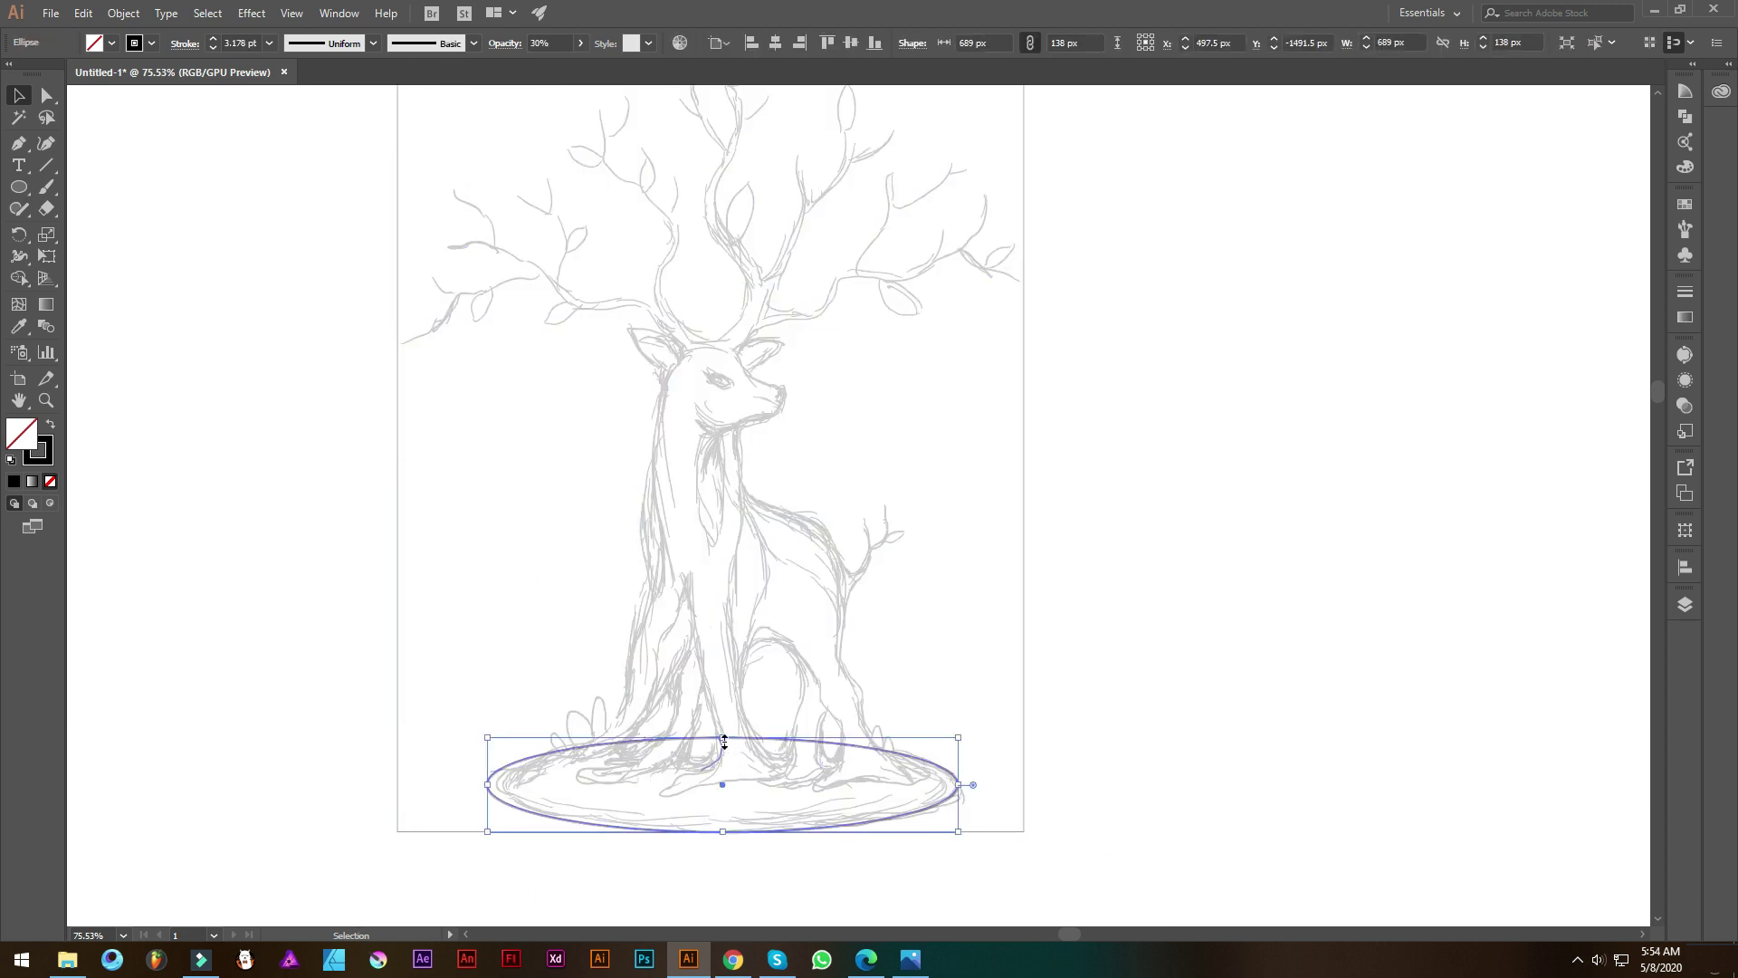
pyautogui.moveTo(723, 738); pyautogui.dragTo(722, 754)
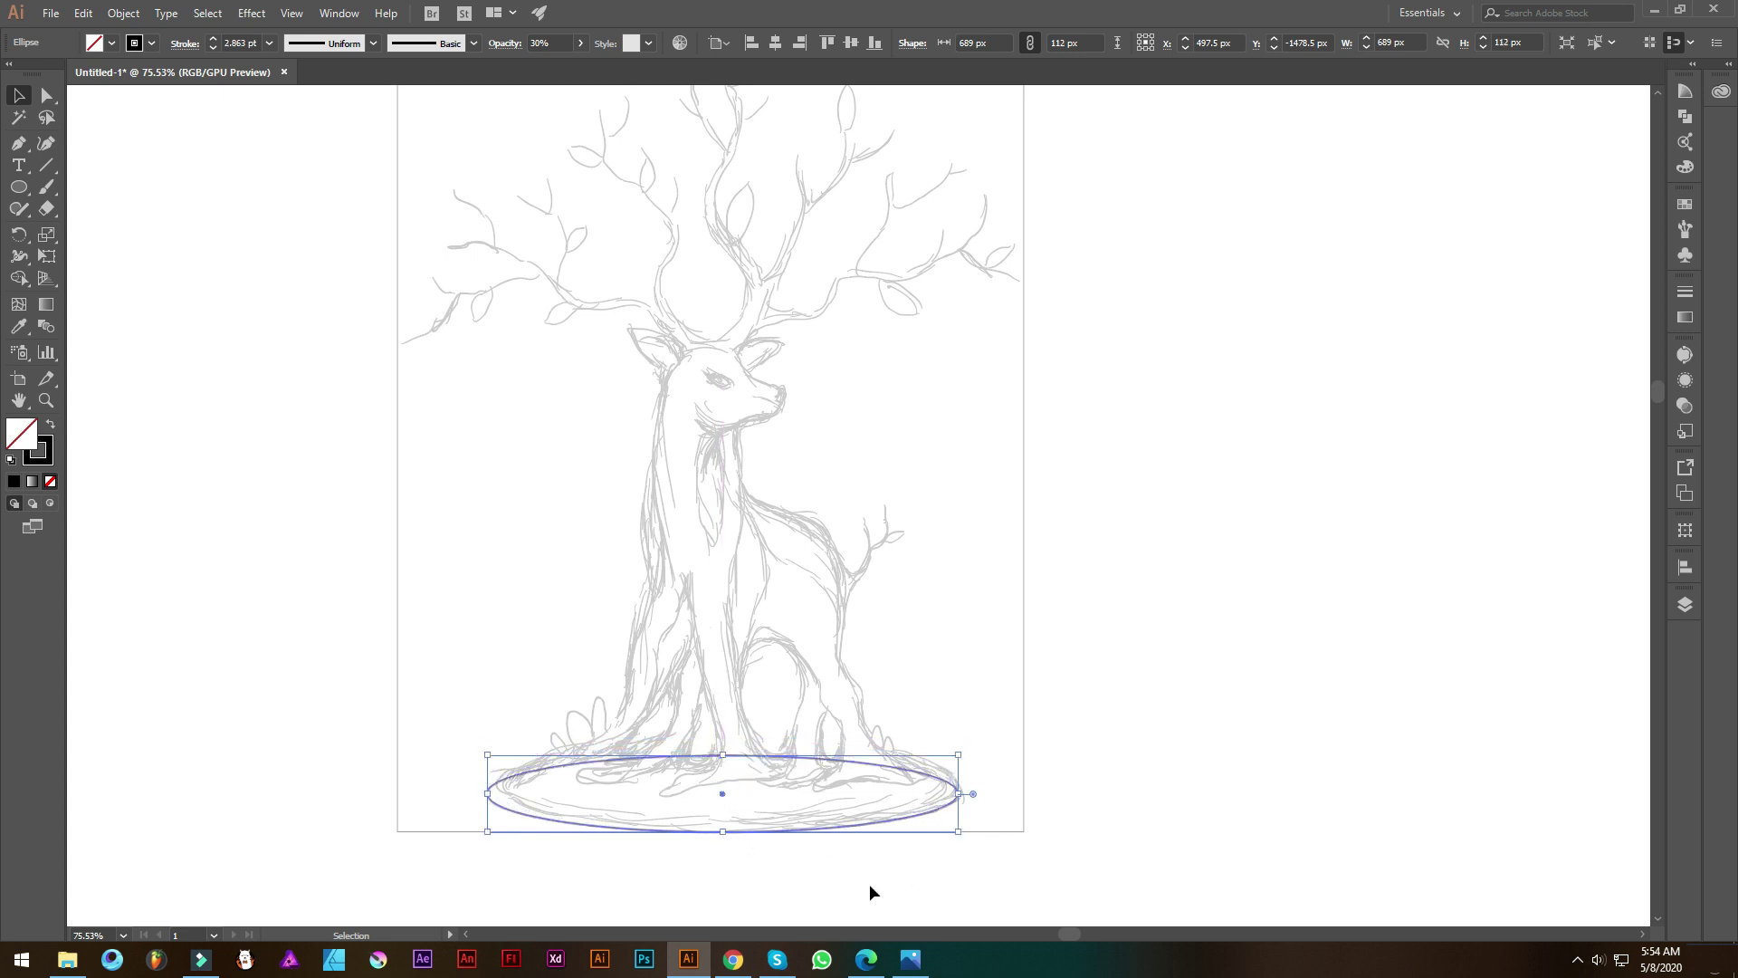
pyautogui.click(839, 862)
pyautogui.scroll(3, 900, 803)
pyautogui.scroll(-3, 877, 697)
pyautogui.scroll(-2, 695, 757)
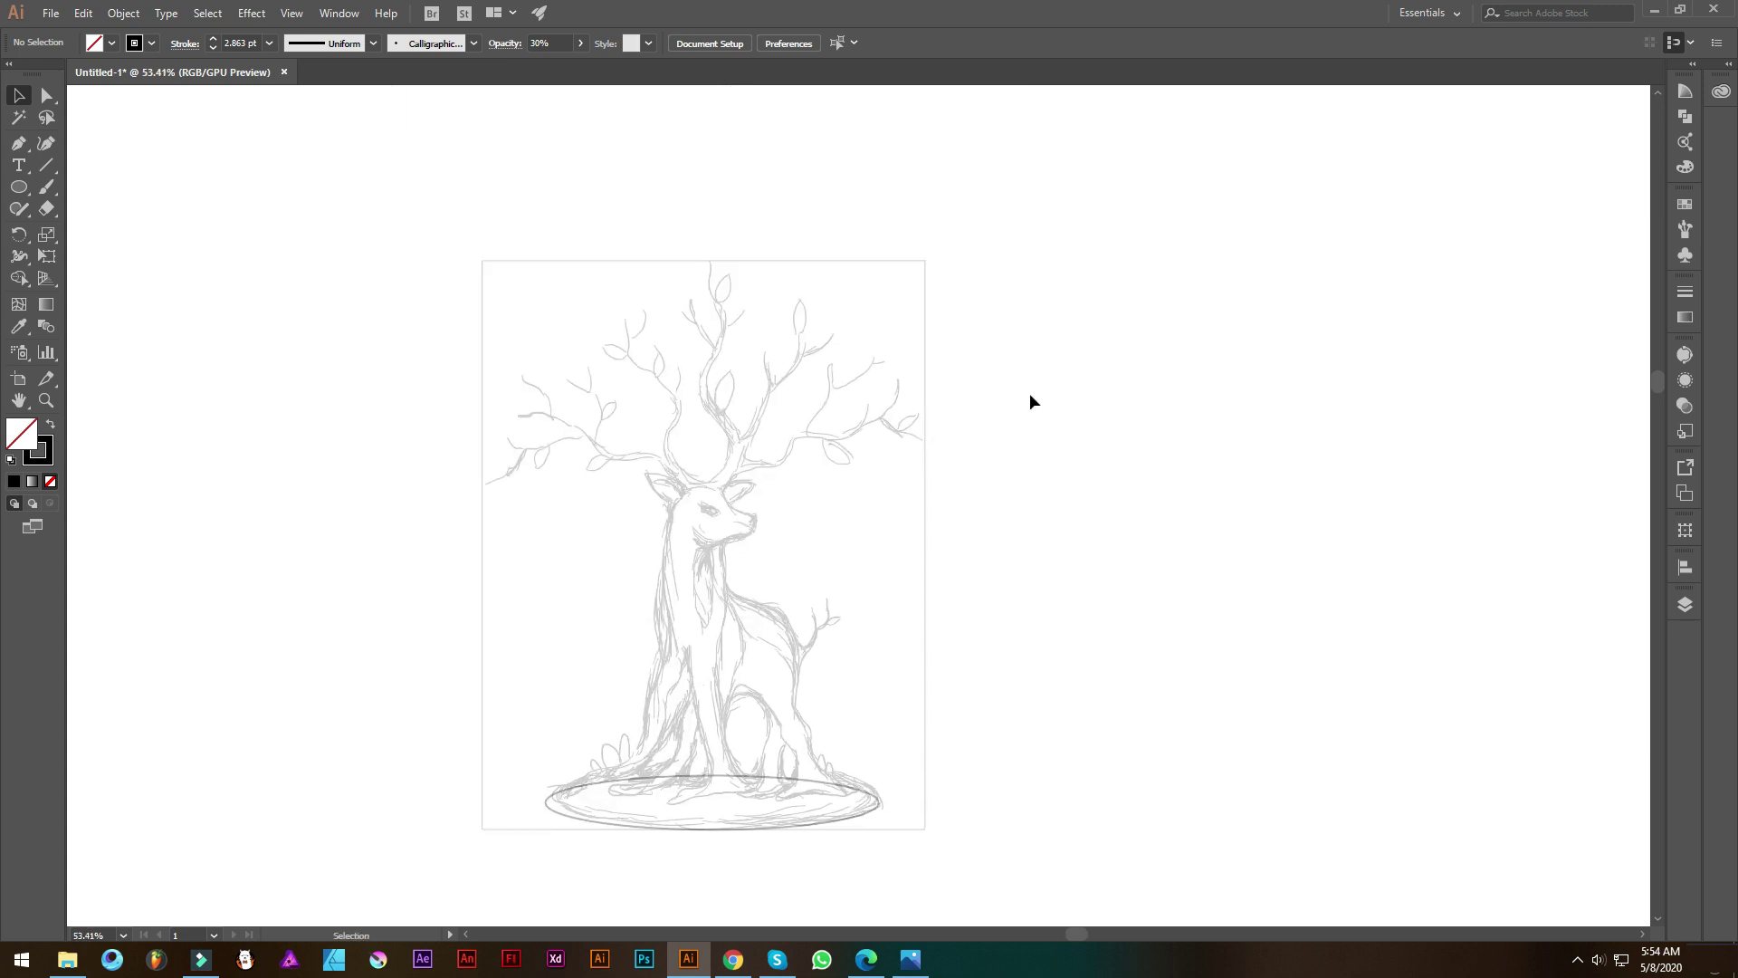
pyautogui.hotkey('ctrl', 'a')
pyautogui.hotkey('ctrl', 'shift', 'a')
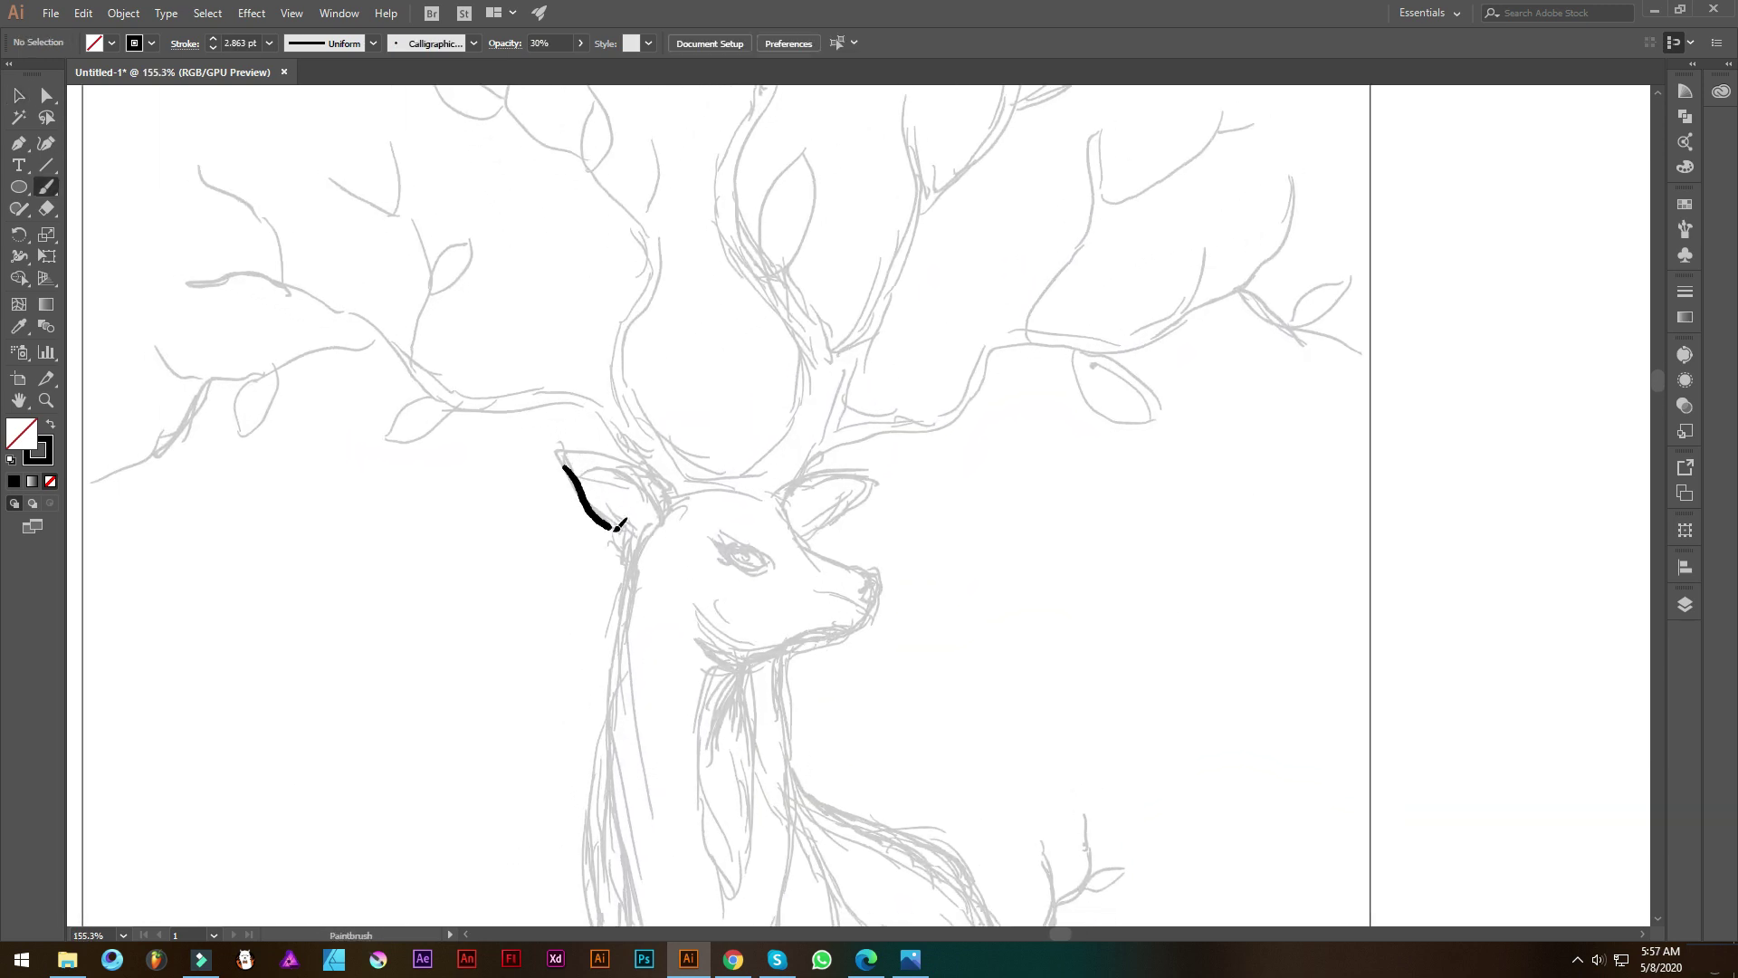
# Trace the left ear outline and the main left antler in bold black
pyautogui.moveTo(621, 524); pyautogui.dragTo(636, 535)
pyautogui.moveTo(562, 450); pyautogui.dragTo(659, 521)
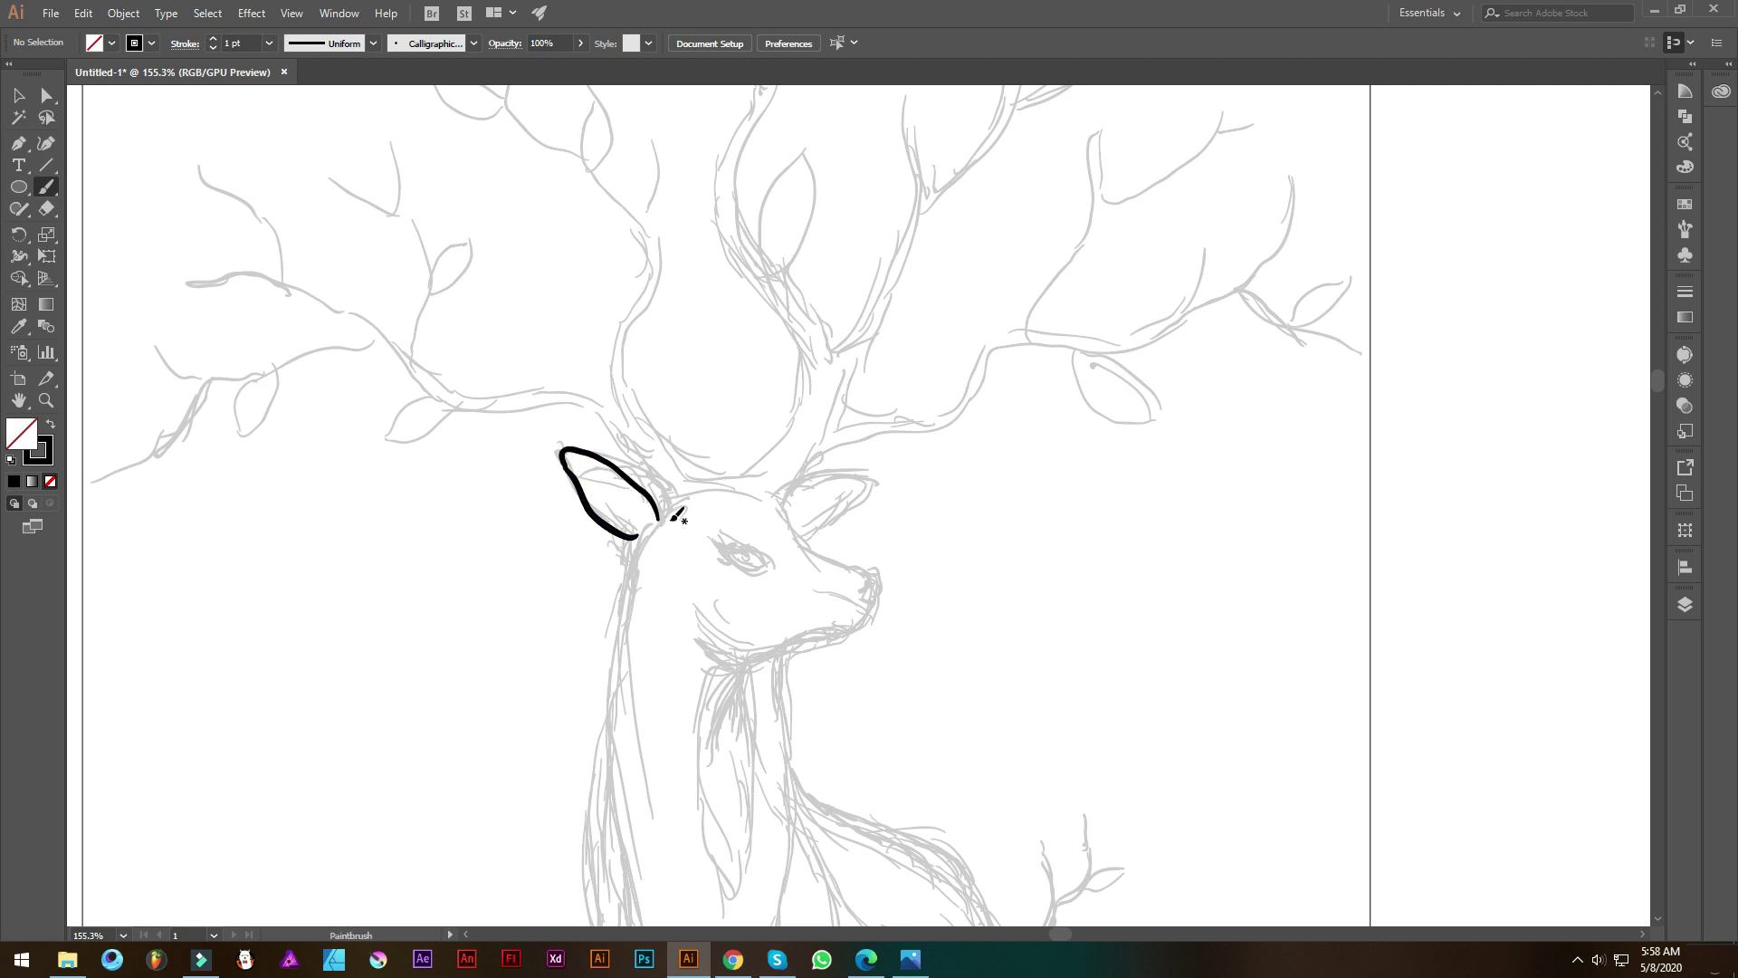
pyautogui.moveTo(594, 414)
pyautogui.mouseDown()
pyautogui.moveTo(491, 415)
pyautogui.moveTo(707, 463)
pyautogui.moveTo(375, 327)
pyautogui.mouseUp()
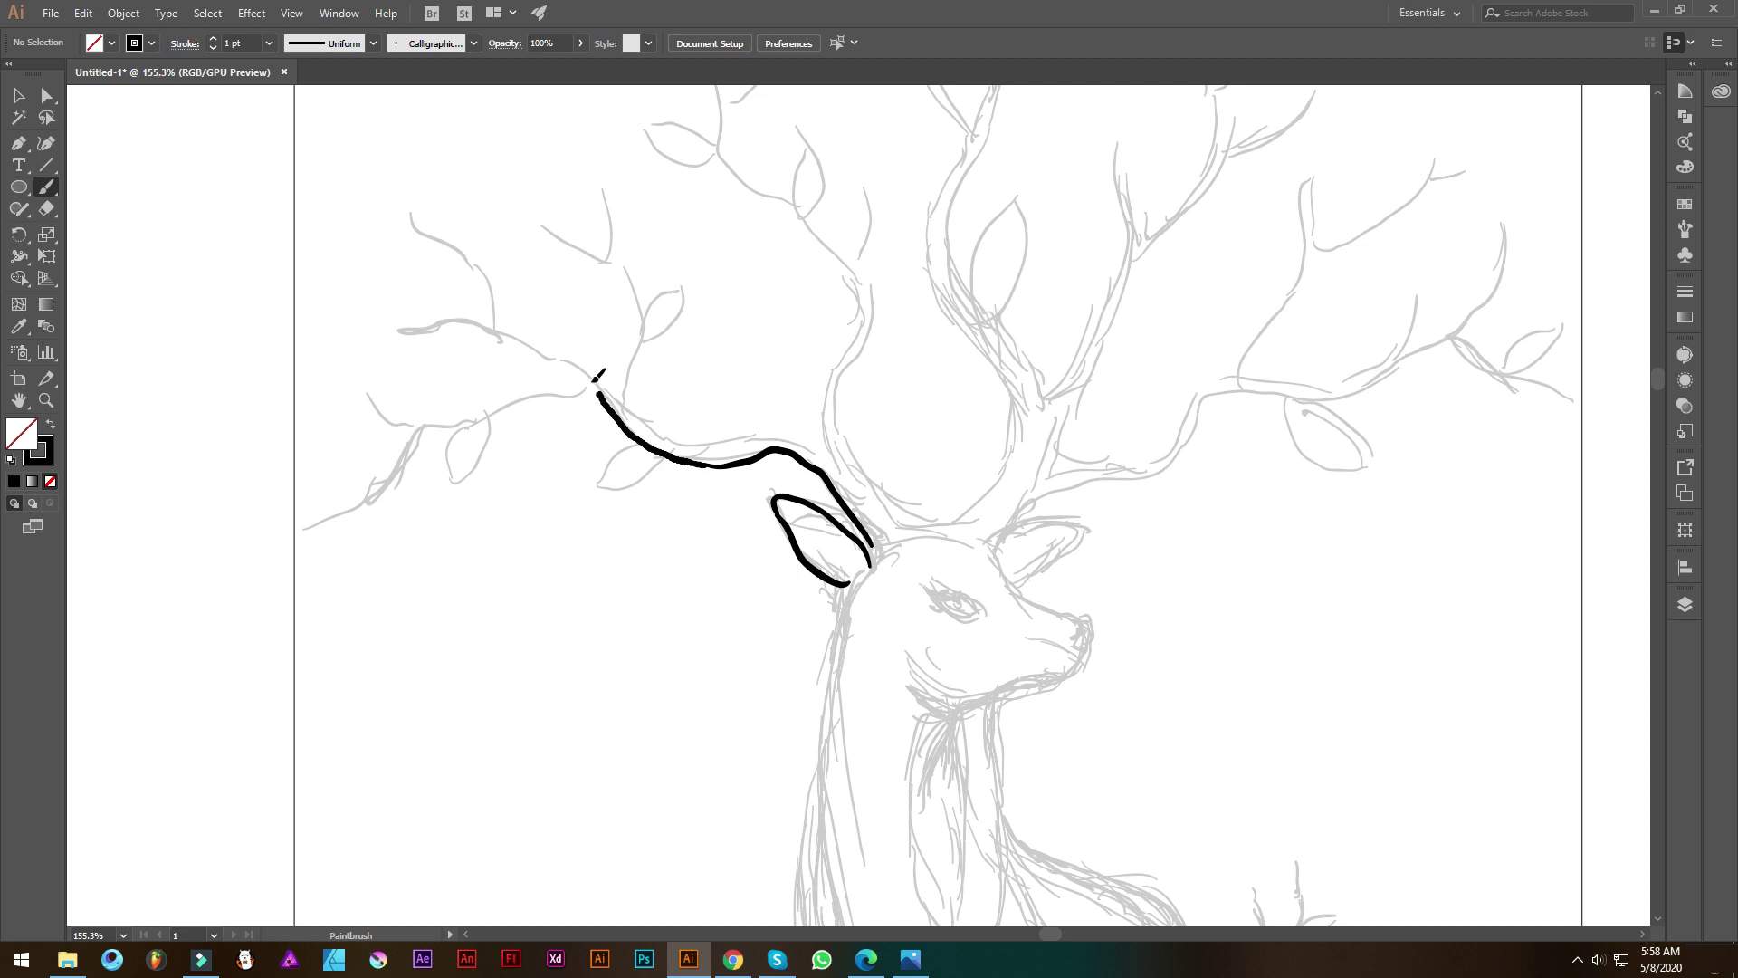
pyautogui.moveTo(486, 283); pyautogui.dragTo(422, 182)
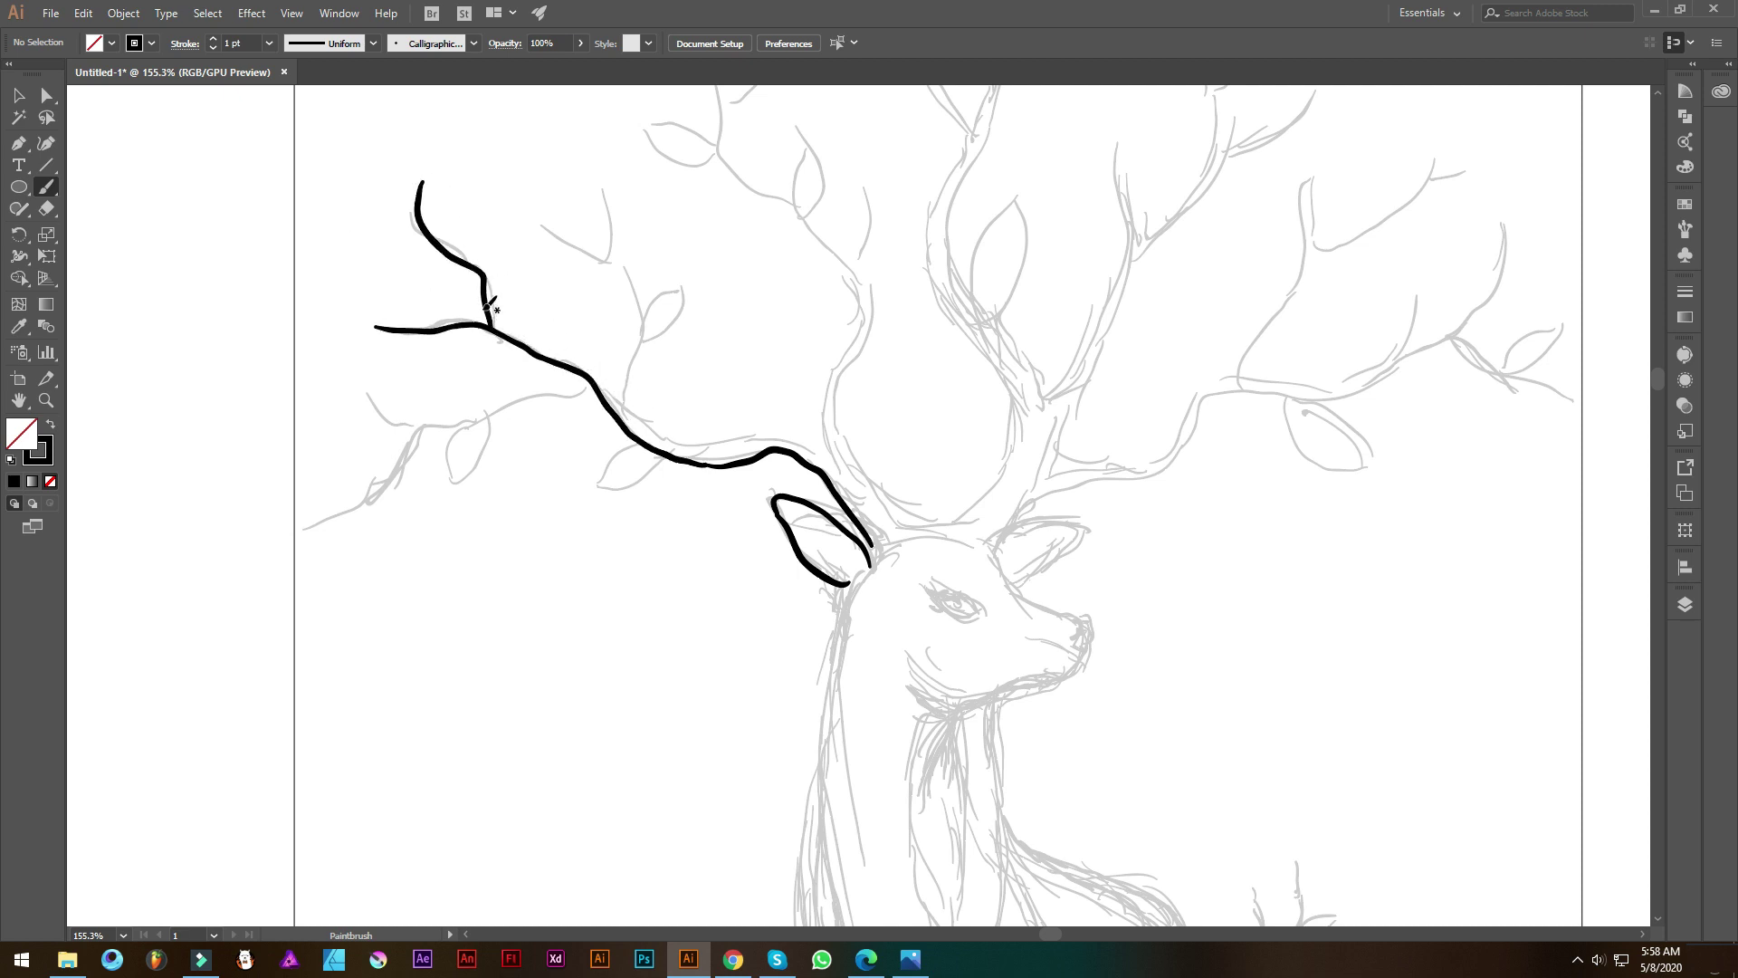
pyautogui.moveTo(533, 348); pyautogui.dragTo(647, 433)
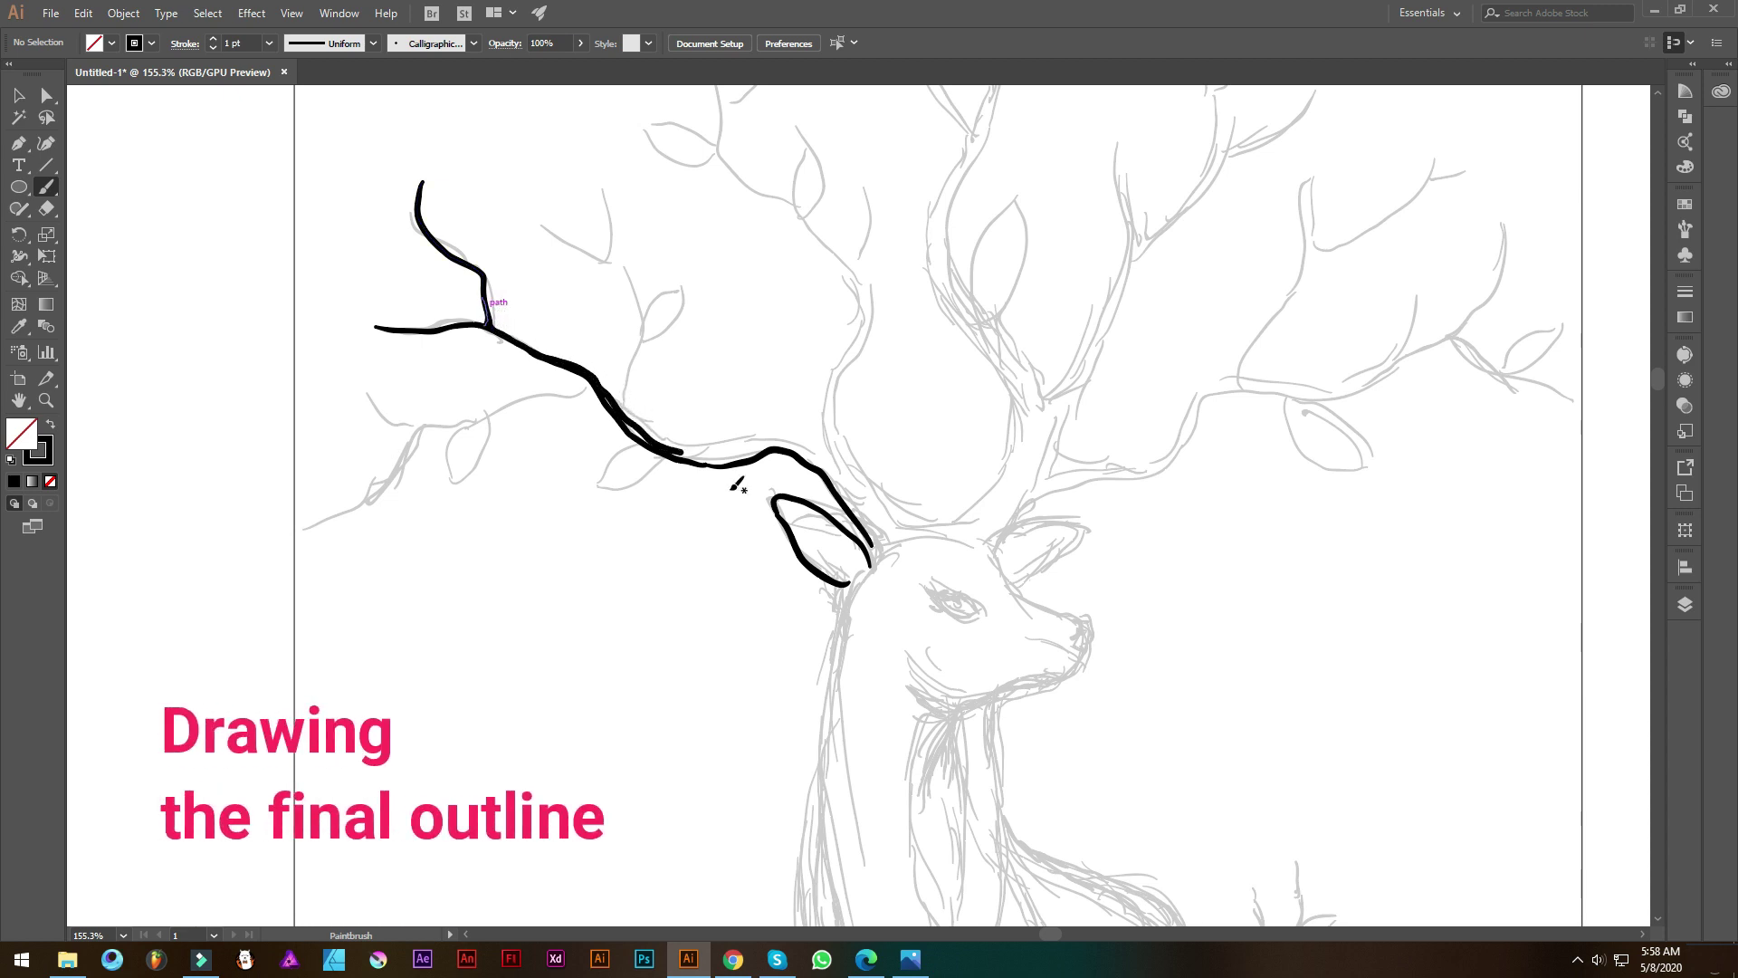
# Trace the central antler rising from the head, with its upward and side branches
pyautogui.moveTo(812, 441); pyautogui.dragTo(858, 504)
pyautogui.moveTo(828, 422)
pyautogui.mouseDown()
pyautogui.moveTo(846, 141)
pyautogui.moveTo(892, 261)
pyautogui.mouseUp()
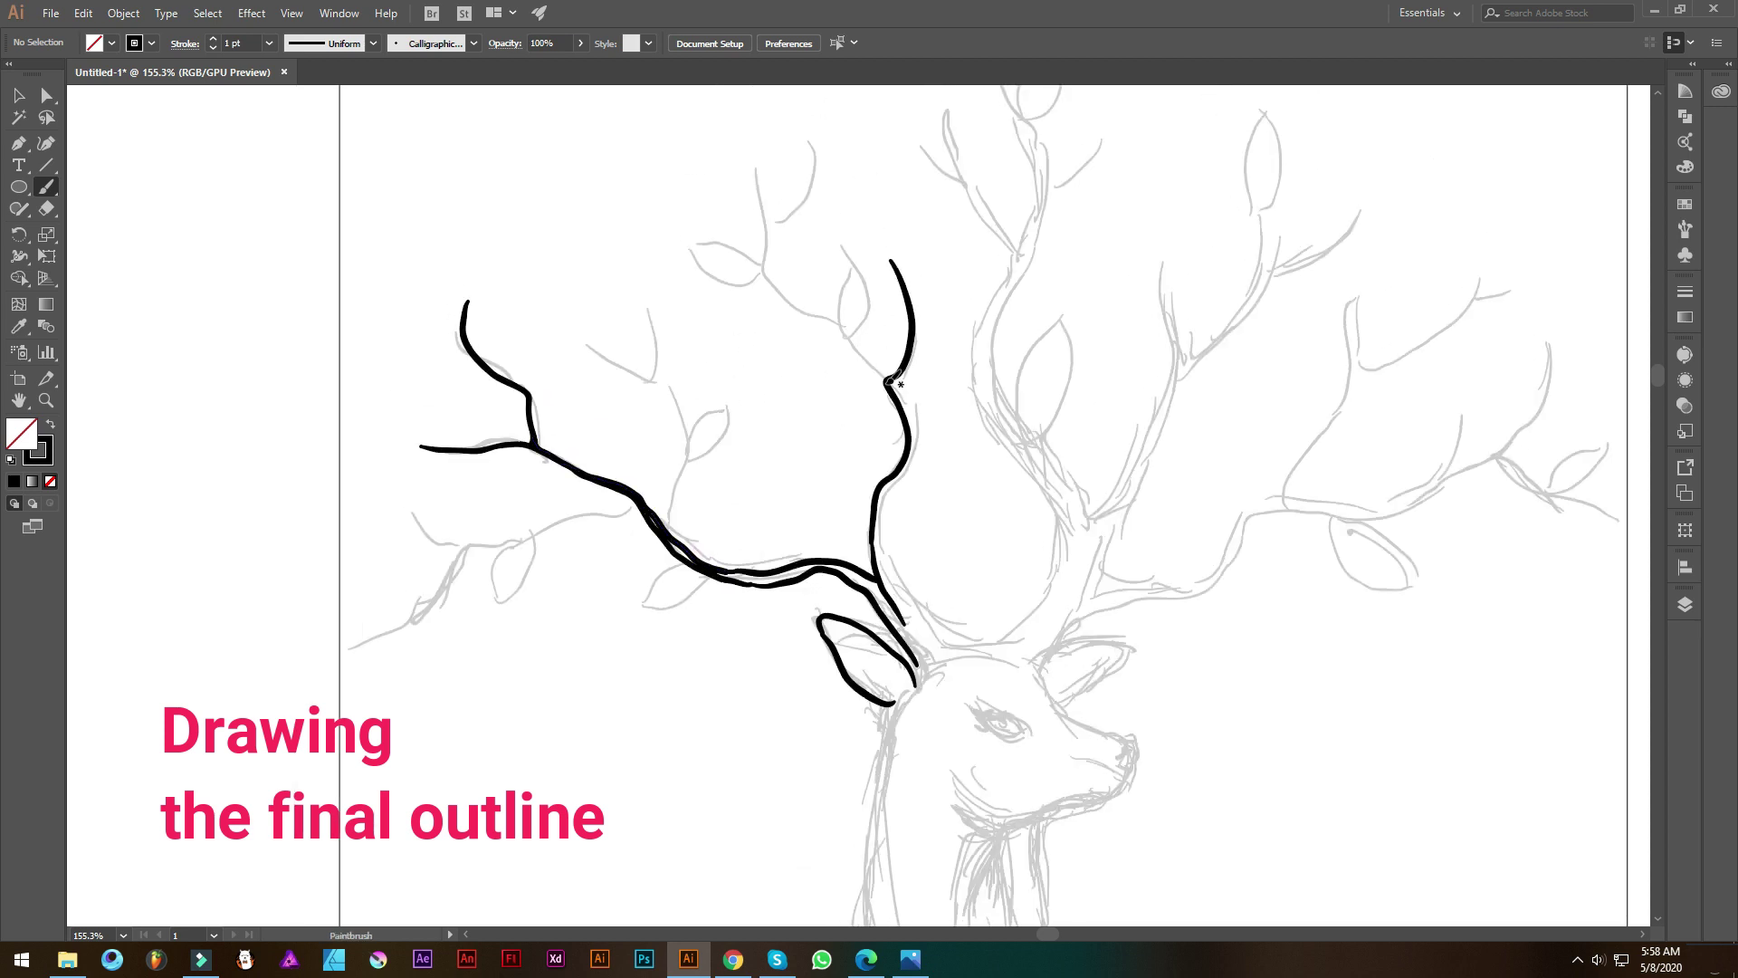
pyautogui.moveTo(847, 315)
pyautogui.mouseDown()
pyautogui.moveTo(765, 217)
pyautogui.moveTo(758, 143)
pyautogui.mouseUp()
pyautogui.moveTo(793, 215); pyautogui.dragTo(847, 106)
pyautogui.moveTo(867, 300); pyautogui.dragTo(766, 229)
pyautogui.moveTo(796, 429)
pyautogui.mouseDown()
pyautogui.moveTo(838, 534)
pyautogui.moveTo(890, 582)
pyautogui.mouseUp()
pyautogui.scroll(2, 769, 525)
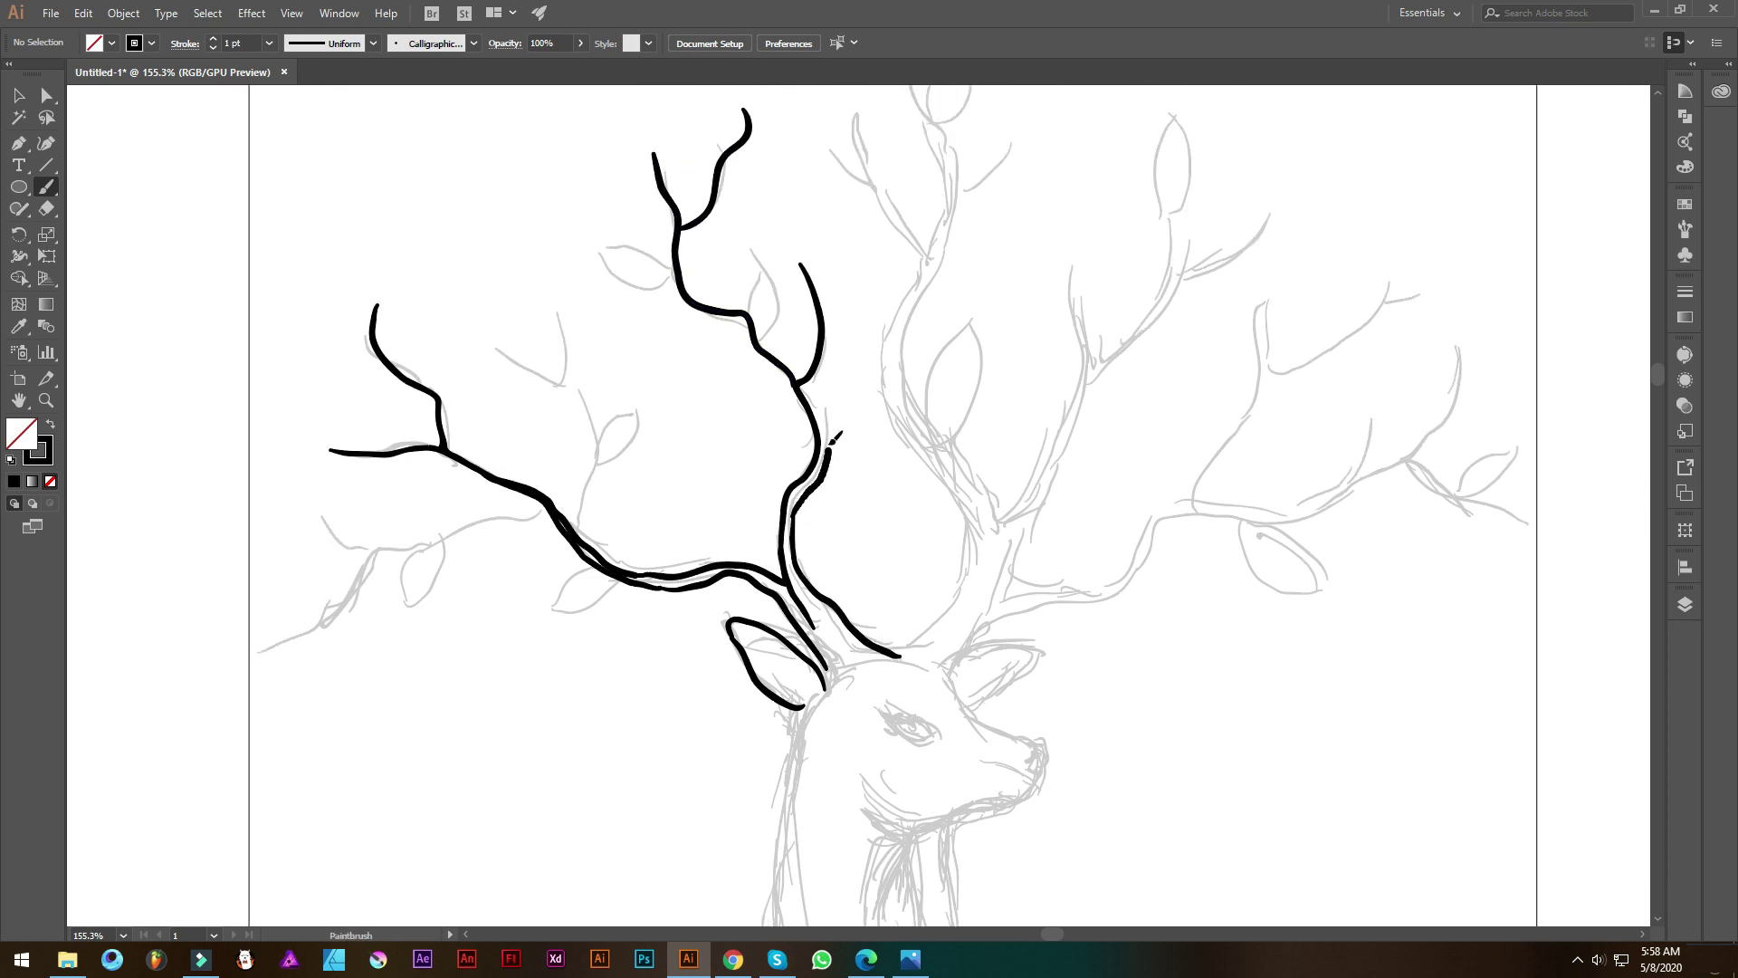
pyautogui.moveTo(804, 387); pyautogui.dragTo(806, 393)
pyautogui.moveTo(838, 308)
pyautogui.mouseDown()
pyautogui.moveTo(818, 367)
pyautogui.moveTo(877, 378)
pyautogui.mouseUp()
# Add left antler branches sweeping down-left and a long stroke on the right antler
pyautogui.moveTo(571, 465); pyautogui.dragTo(414, 335)
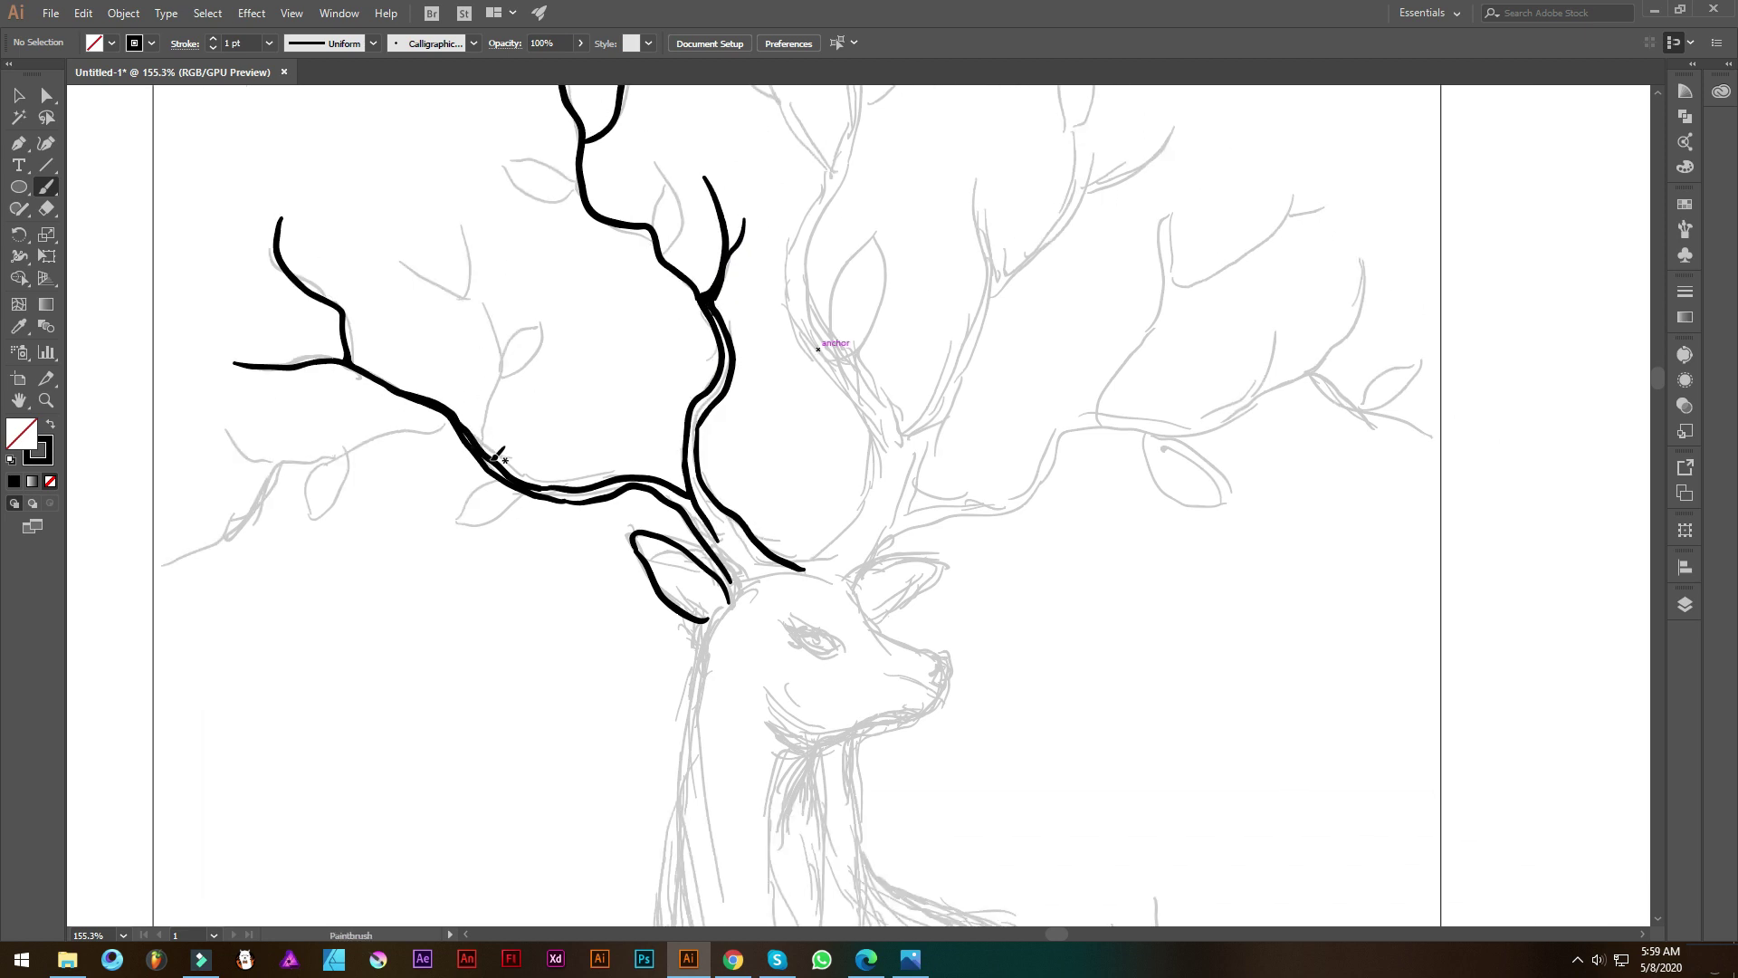
pyautogui.moveTo(495, 388)
pyautogui.mouseDown()
pyautogui.moveTo(459, 282)
pyautogui.moveTo(413, 235)
pyautogui.moveTo(457, 211)
pyautogui.mouseUp()
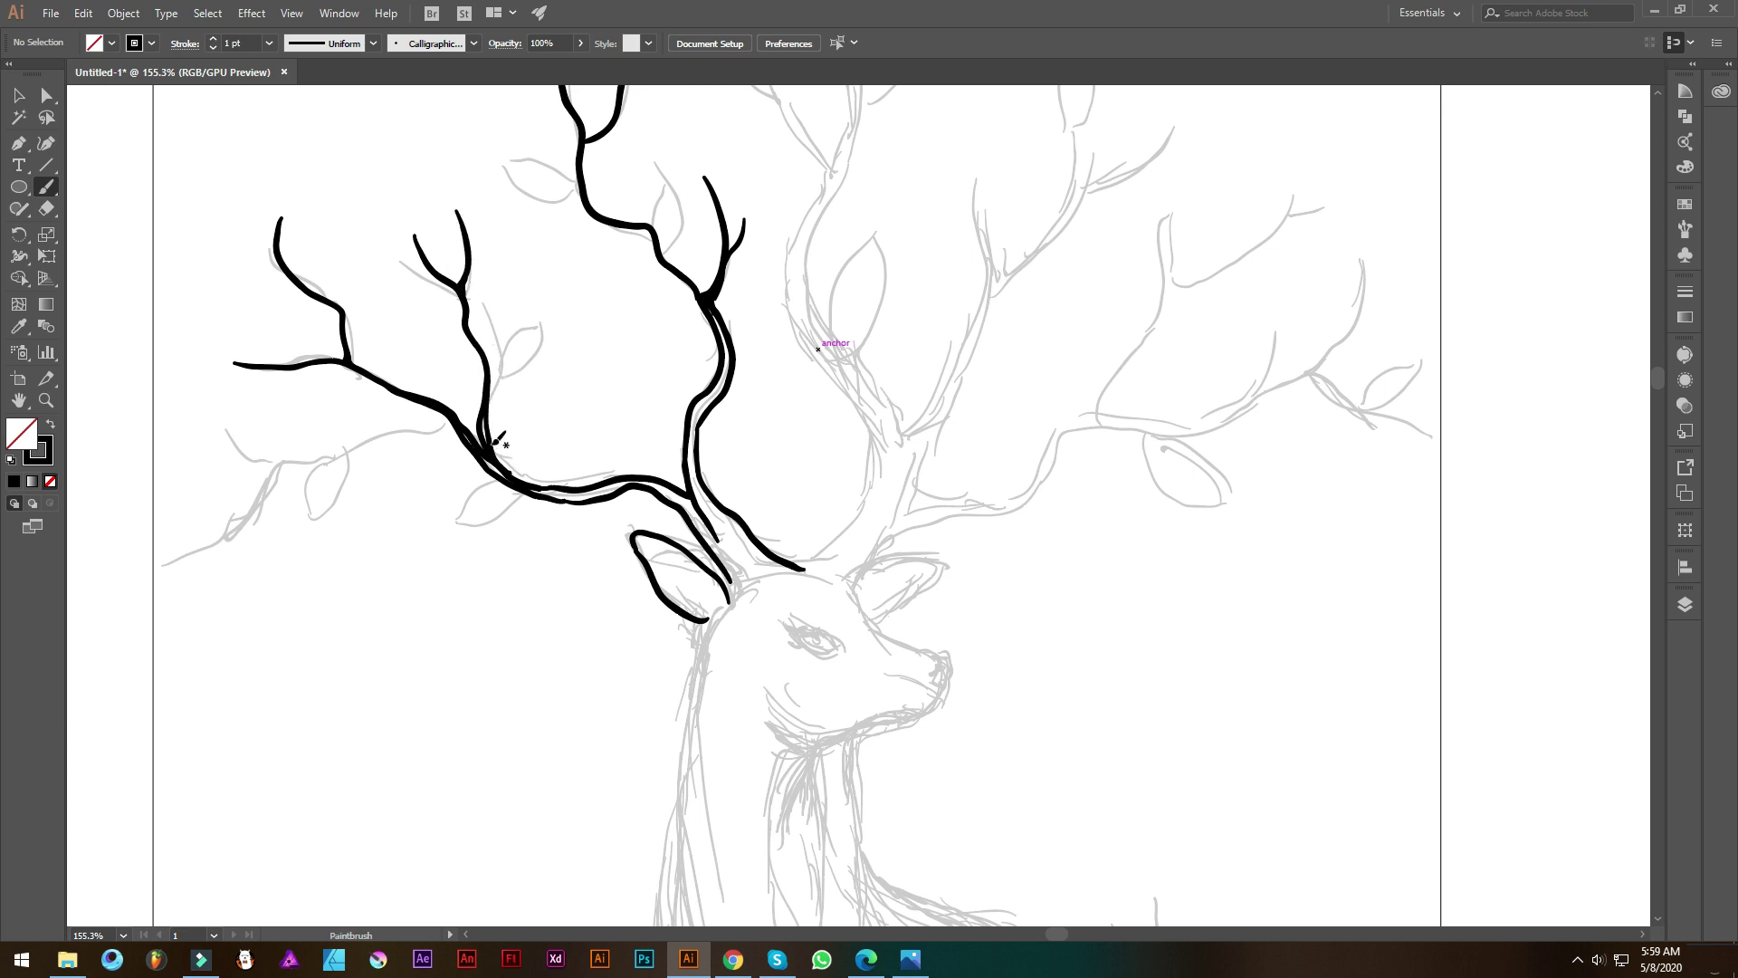
pyautogui.moveTo(489, 395); pyautogui.dragTo(628, 354)
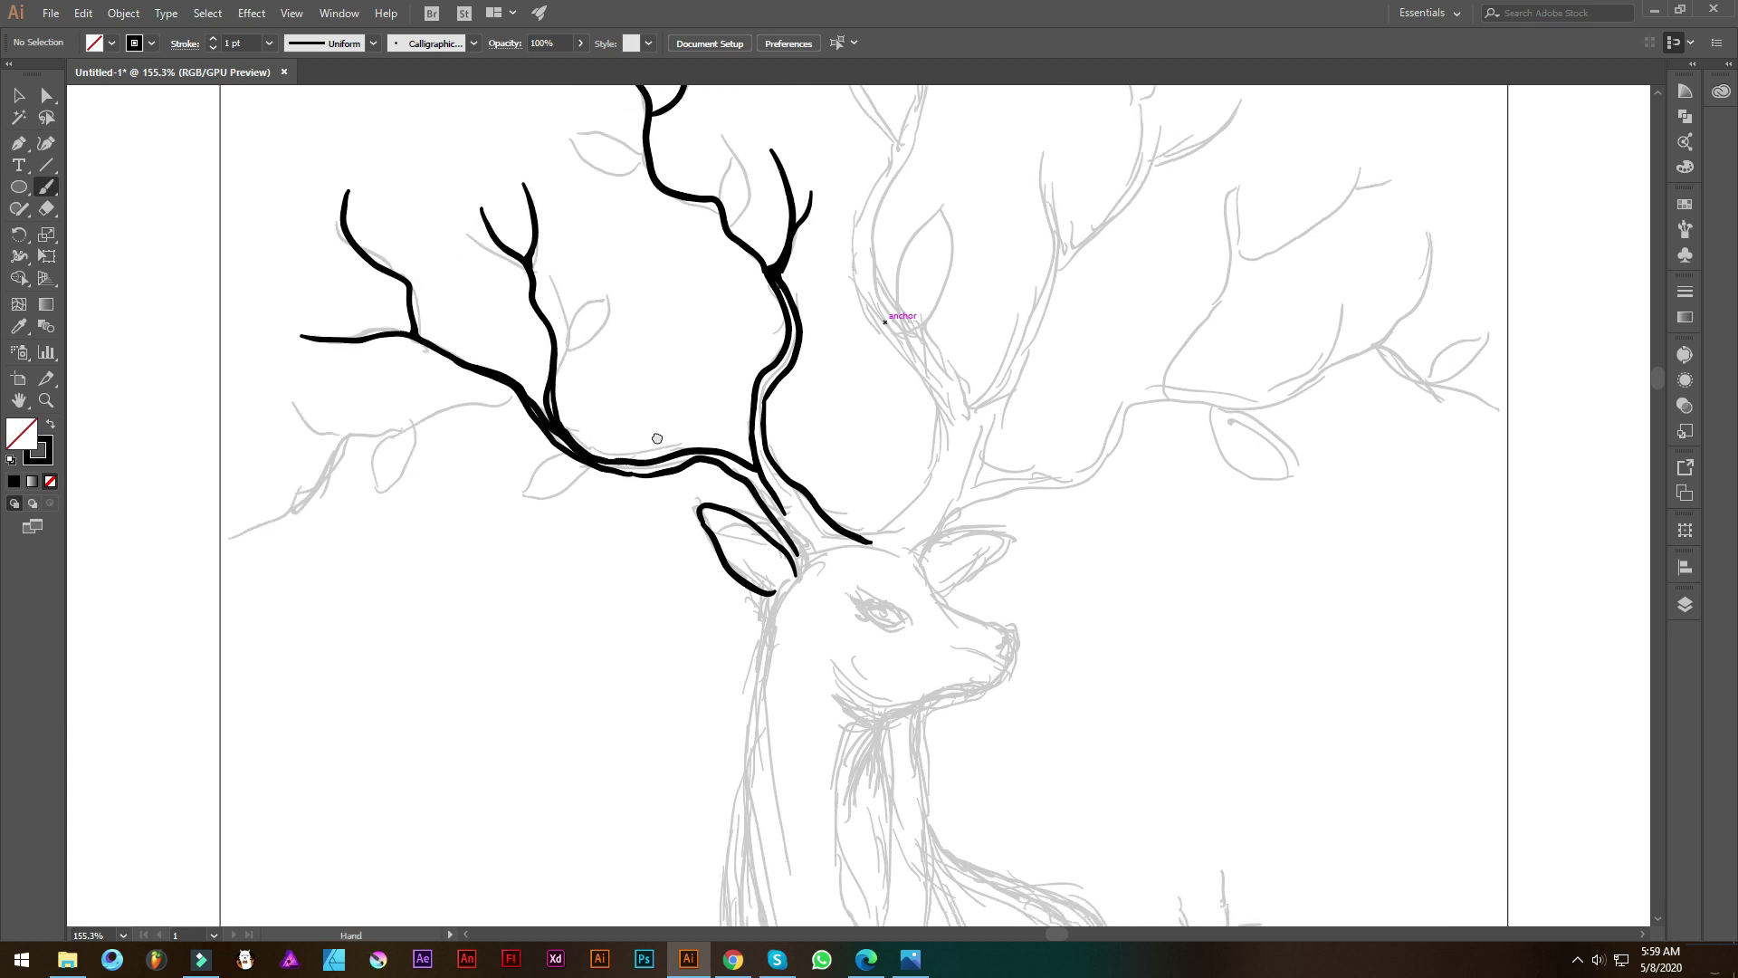
pyautogui.moveTo(526, 392)
pyautogui.mouseDown()
pyautogui.moveTo(409, 421)
pyautogui.moveTo(299, 509)
pyautogui.mouseUp()
pyautogui.moveTo(416, 438); pyautogui.dragTo(380, 500)
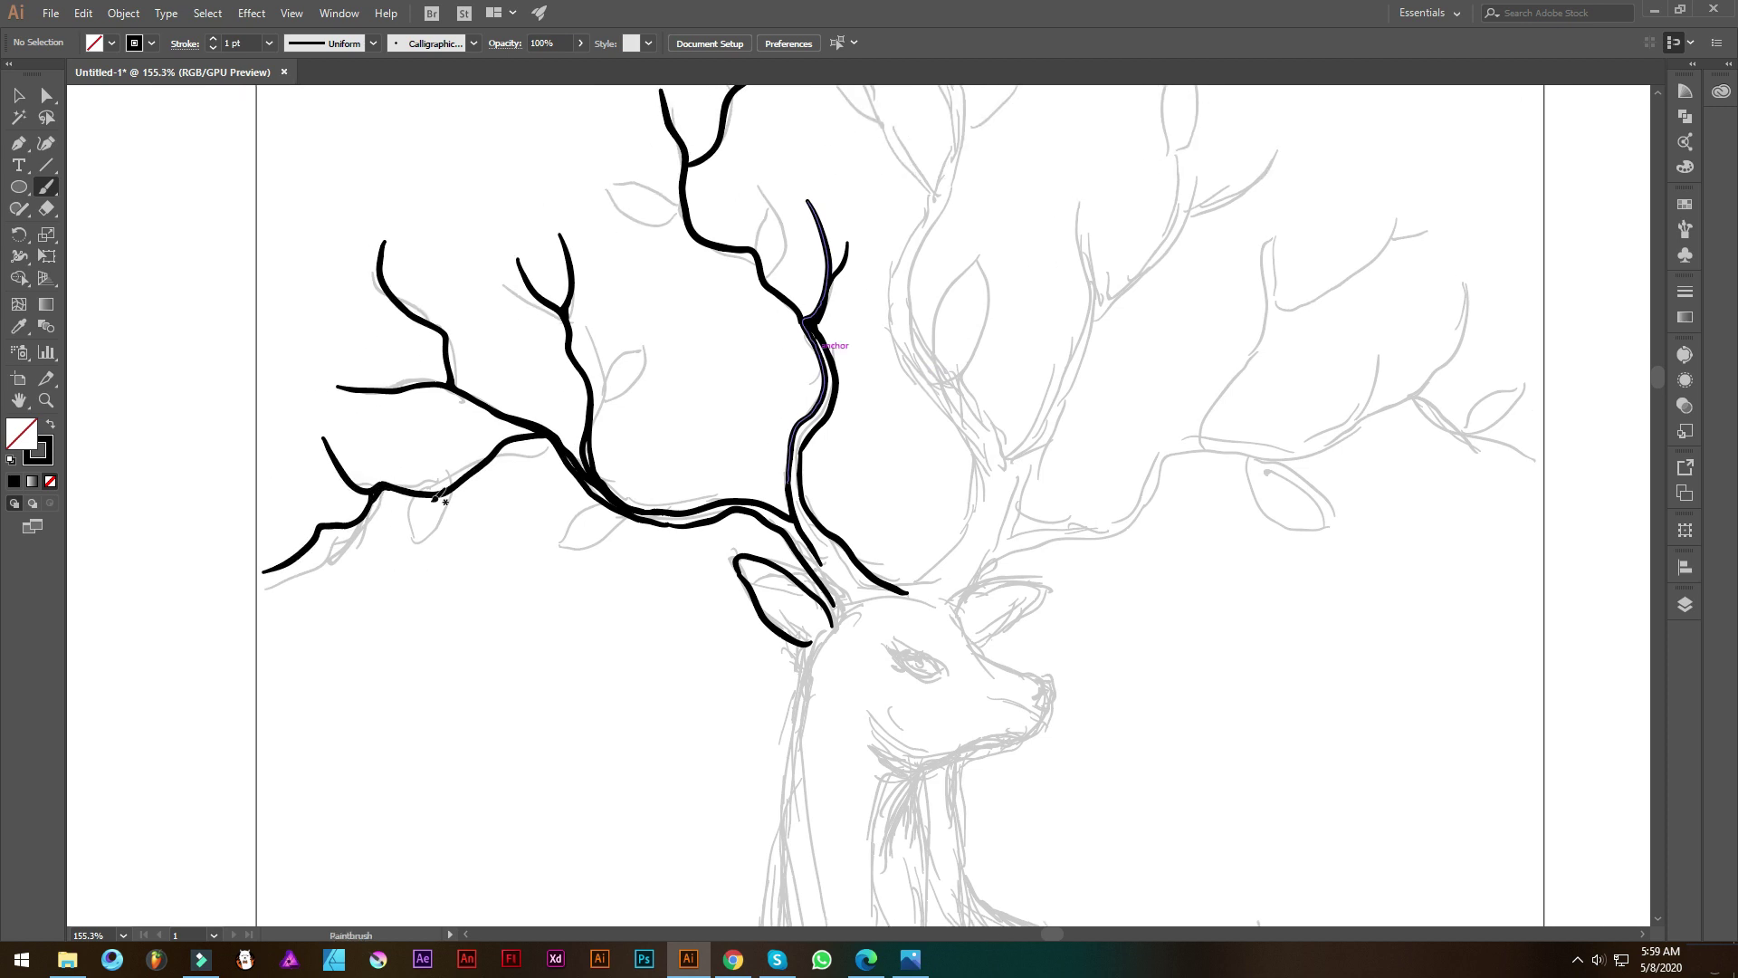
pyautogui.moveTo(863, 565); pyautogui.dragTo(779, 515)
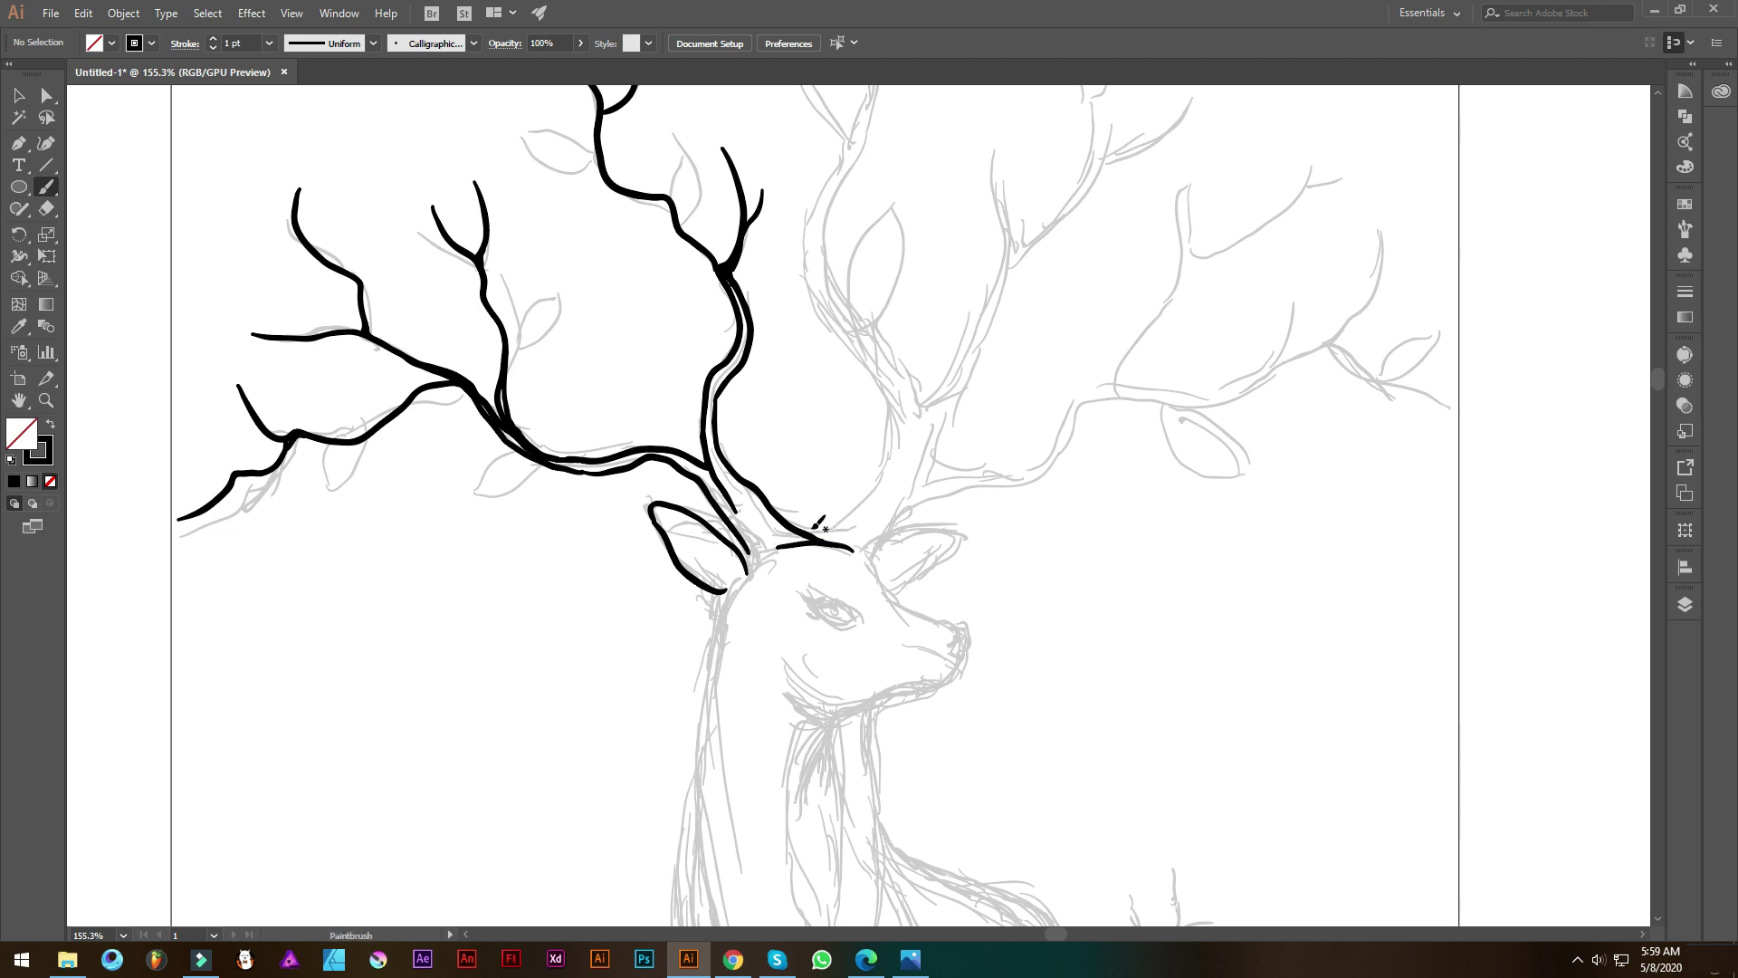
pyautogui.moveTo(835, 523)
pyautogui.mouseDown()
pyautogui.moveTo(905, 331)
pyautogui.moveTo(887, 156)
pyautogui.mouseUp()
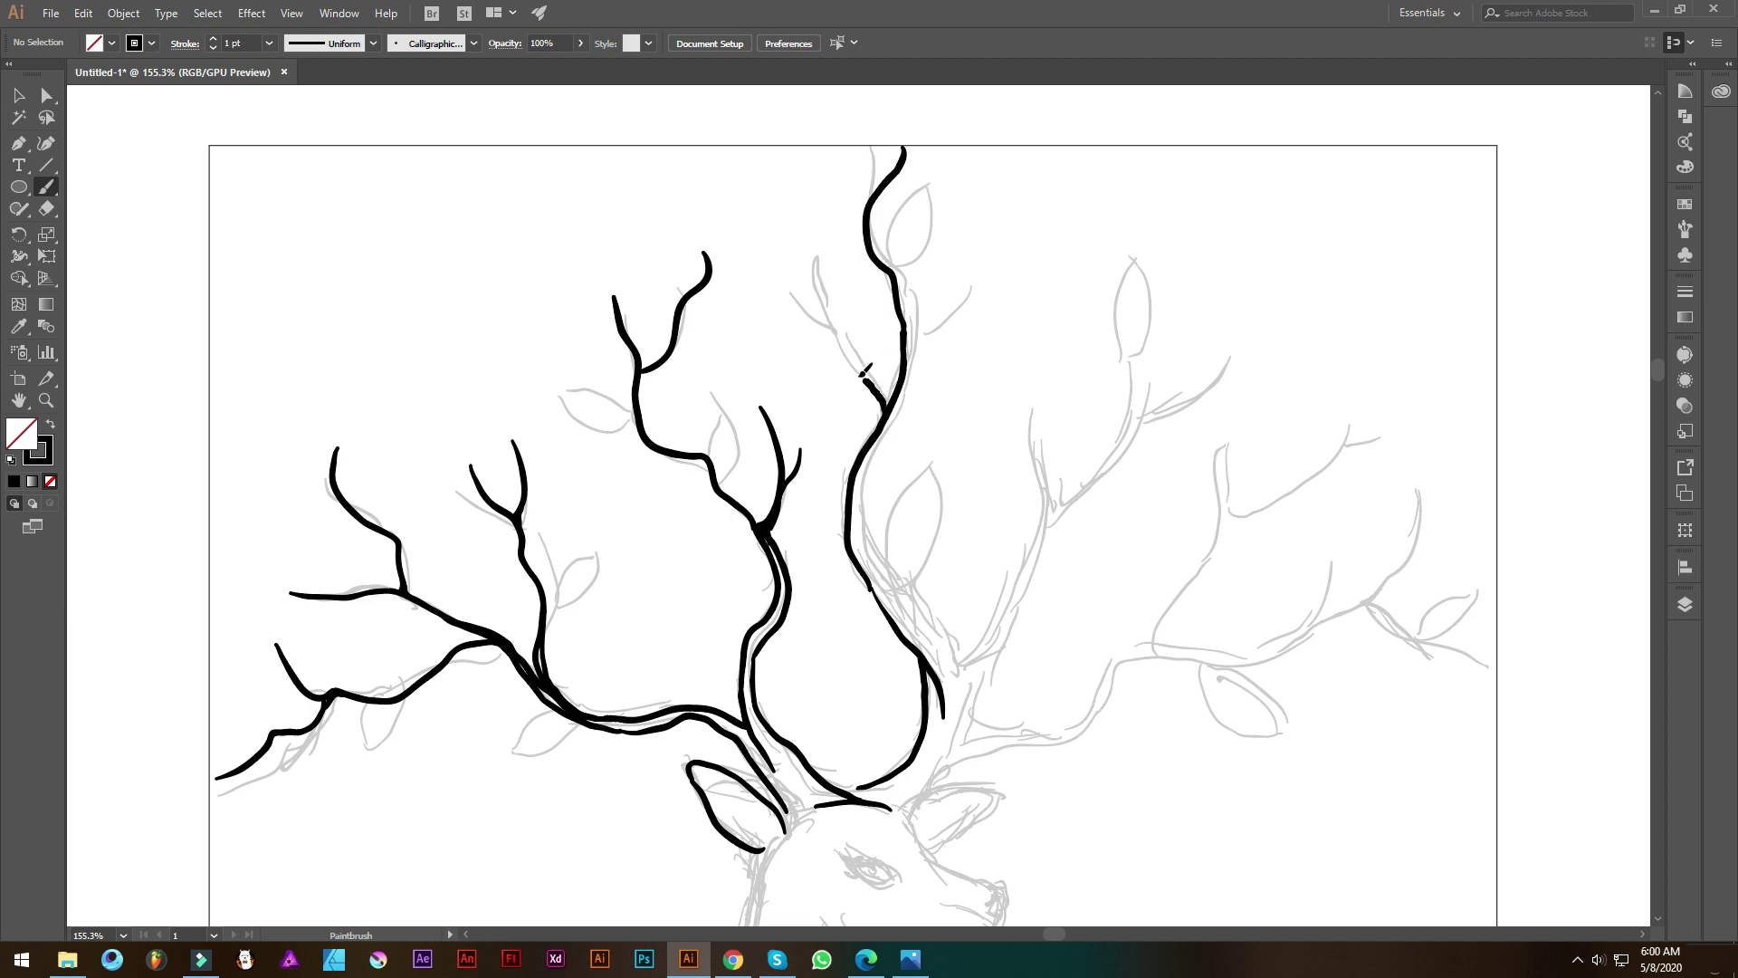
# Ink the lower branches of the right antler in black over the grey sketch
pyautogui.moveTo(864, 371); pyautogui.dragTo(823, 235)
pyautogui.moveTo(834, 337); pyautogui.dragTo(790, 303)
pyautogui.moveTo(874, 437)
pyautogui.mouseDown()
pyautogui.moveTo(814, 338)
pyautogui.moveTo(916, 234)
pyautogui.moveTo(833, 435)
pyautogui.moveTo(913, 534)
pyautogui.mouseUp()
pyautogui.scroll(2, 813, 356)
pyautogui.scroll(-3, 869, 253)
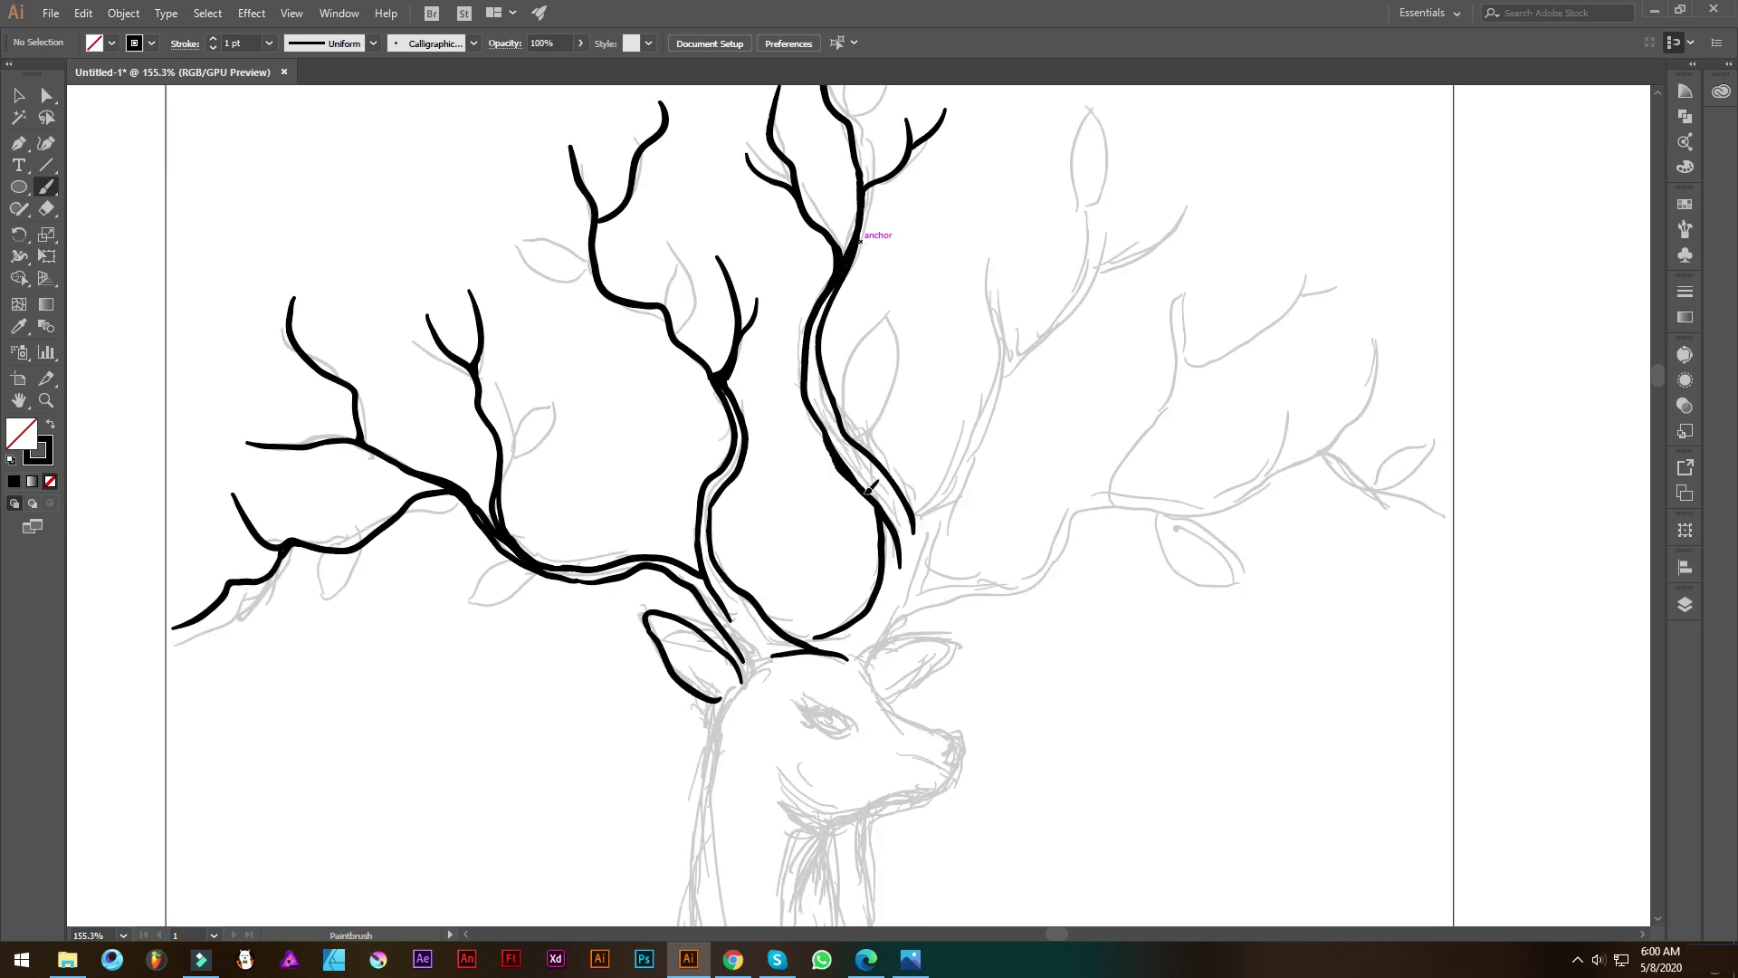
pyautogui.scroll(-1, 897, 553)
pyautogui.scroll(-2, 851, 435)
pyautogui.moveTo(850, 391); pyautogui.dragTo(827, 466)
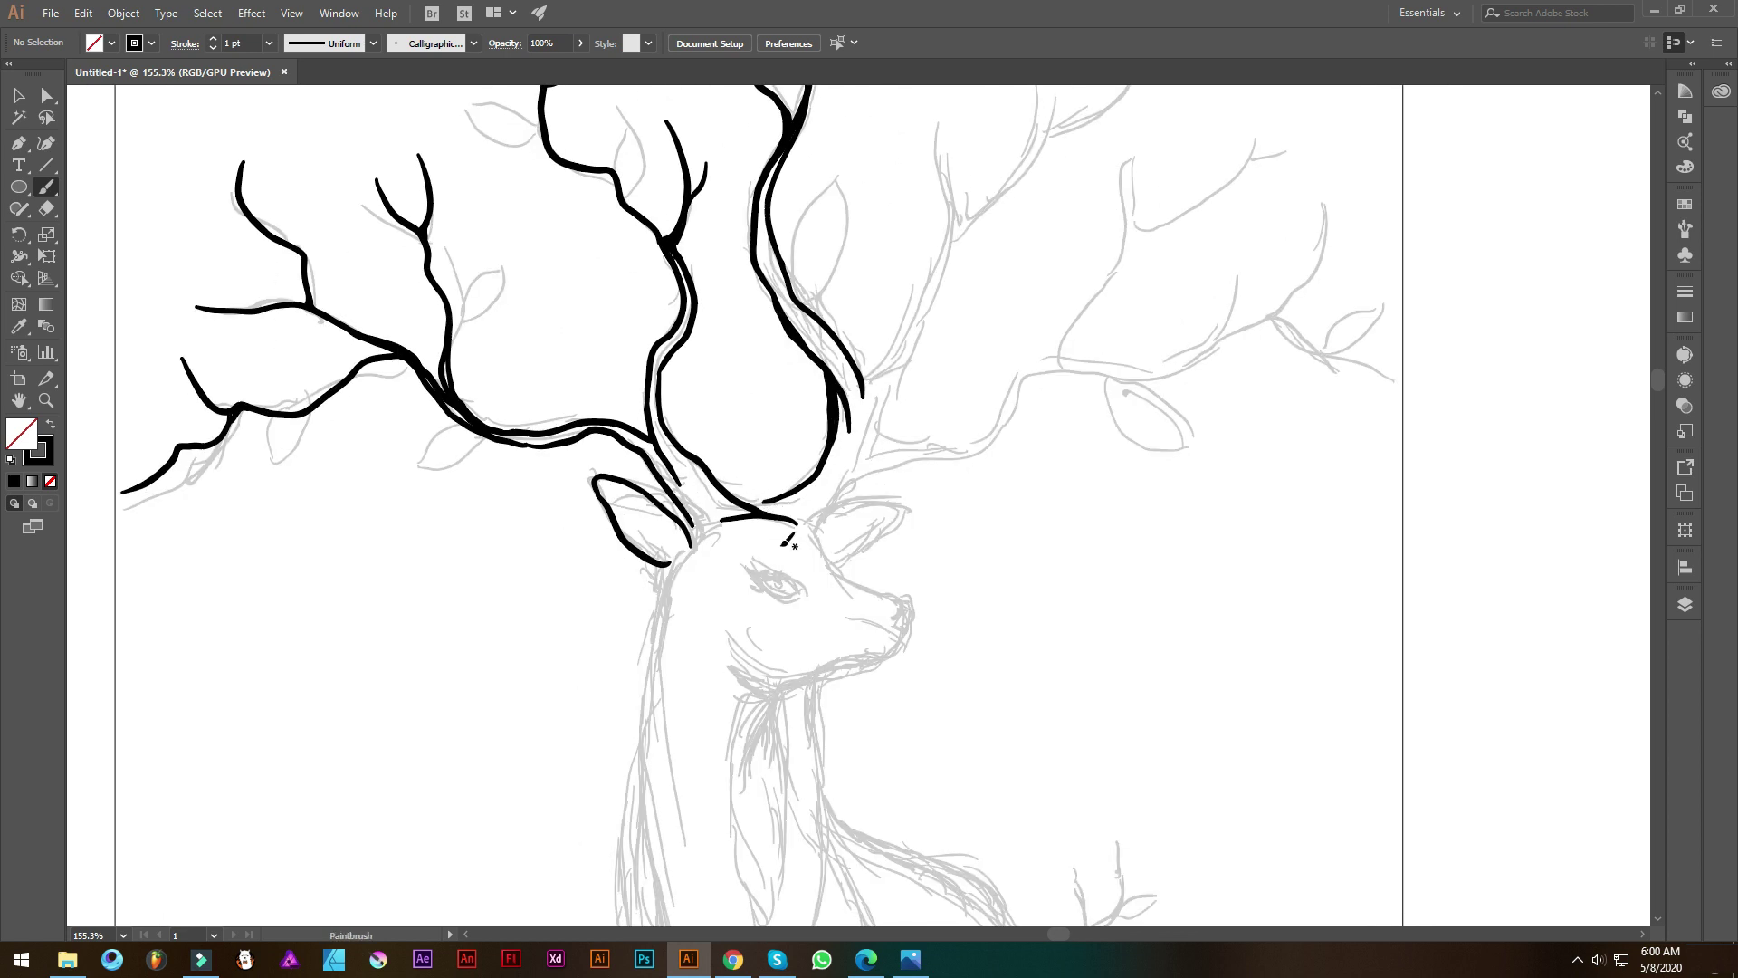
pyautogui.moveTo(867, 385)
pyautogui.mouseDown()
pyautogui.moveTo(952, 226)
pyautogui.moveTo(921, 256)
pyautogui.moveTo(950, 336)
pyautogui.moveTo(1018, 171)
pyautogui.mouseUp()
pyautogui.scroll(3, 950, 227)
# Ink the upper and outer right antler branches and the antler base strokes
pyautogui.moveTo(1009, 267); pyautogui.dragTo(1127, 185)
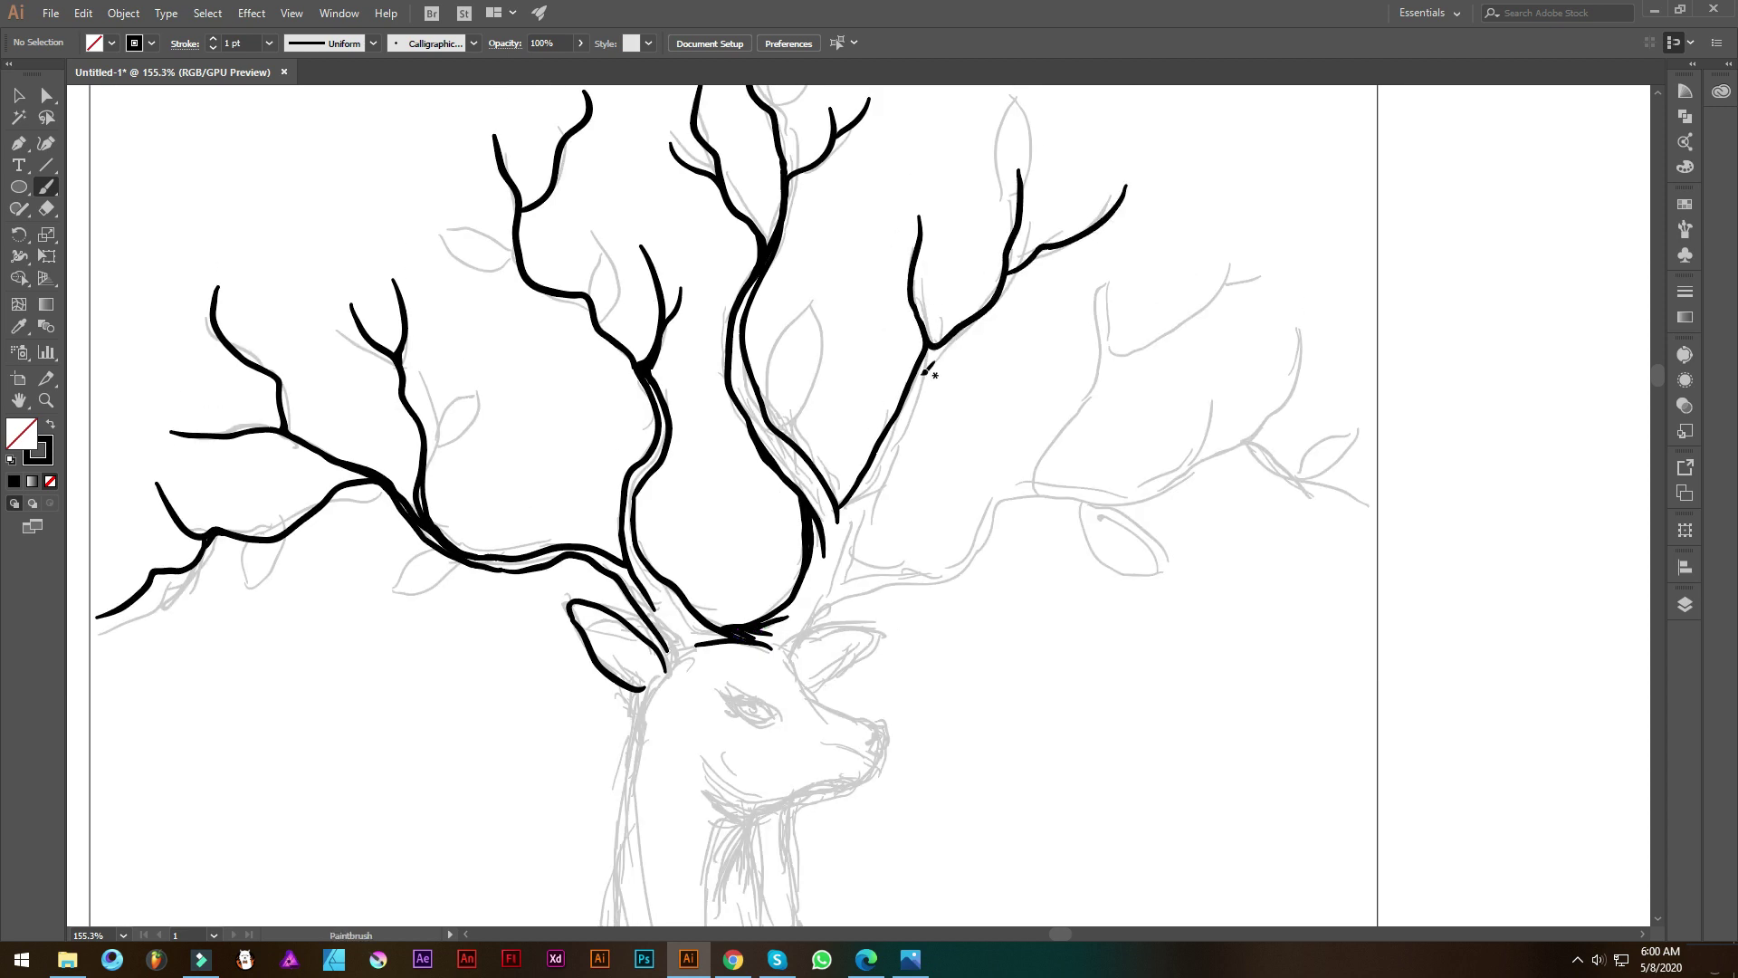
pyautogui.moveTo(932, 348); pyautogui.dragTo(1113, 281)
pyautogui.moveTo(1100, 357); pyautogui.dragTo(1245, 237)
pyautogui.moveTo(1227, 288); pyautogui.dragTo(1272, 278)
pyautogui.scroll(-2, 951, 552)
pyautogui.moveTo(871, 557); pyautogui.dragTo(1214, 398)
pyautogui.moveTo(1242, 294); pyautogui.dragTo(1352, 271)
pyautogui.moveTo(1304, 371); pyautogui.dragTo(1399, 442)
pyautogui.scroll(-2, 1358, 416)
pyautogui.moveTo(906, 475)
pyautogui.mouseDown()
pyautogui.moveTo(851, 539)
pyautogui.moveTo(978, 534)
pyautogui.mouseUp()
# Ink the right ear, snout, jaw, closed eye, eyelashes, nostril and neck lines
pyautogui.moveTo(908, 587)
pyautogui.mouseDown()
pyautogui.moveTo(978, 529)
pyautogui.moveTo(992, 620)
pyautogui.moveTo(832, 618)
pyautogui.moveTo(960, 607)
pyautogui.mouseUp()
pyautogui.scroll(-2, 991, 620)
pyautogui.moveTo(859, 532)
pyautogui.mouseDown()
pyautogui.moveTo(927, 560)
pyautogui.moveTo(871, 500)
pyautogui.moveTo(901, 524)
pyautogui.moveTo(1010, 534)
pyautogui.mouseUp()
pyautogui.scroll(1, 874, 507)
pyautogui.scroll(1, 905, 529)
pyautogui.moveTo(974, 509); pyautogui.dragTo(1016, 518)
pyautogui.scroll(-2, 1014, 517)
pyautogui.moveTo(905, 371)
pyautogui.mouseDown()
pyautogui.moveTo(869, 516)
pyautogui.moveTo(887, 679)
pyautogui.mouseUp()
pyautogui.moveTo(948, 411)
pyautogui.mouseDown()
pyautogui.moveTo(939, 647)
pyautogui.moveTo(923, 416)
pyautogui.moveTo(885, 519)
pyautogui.mouseUp()
# Ink another neck stroke and the back contour running from the neck
pyautogui.moveTo(900, 679); pyautogui.dragTo(914, 466)
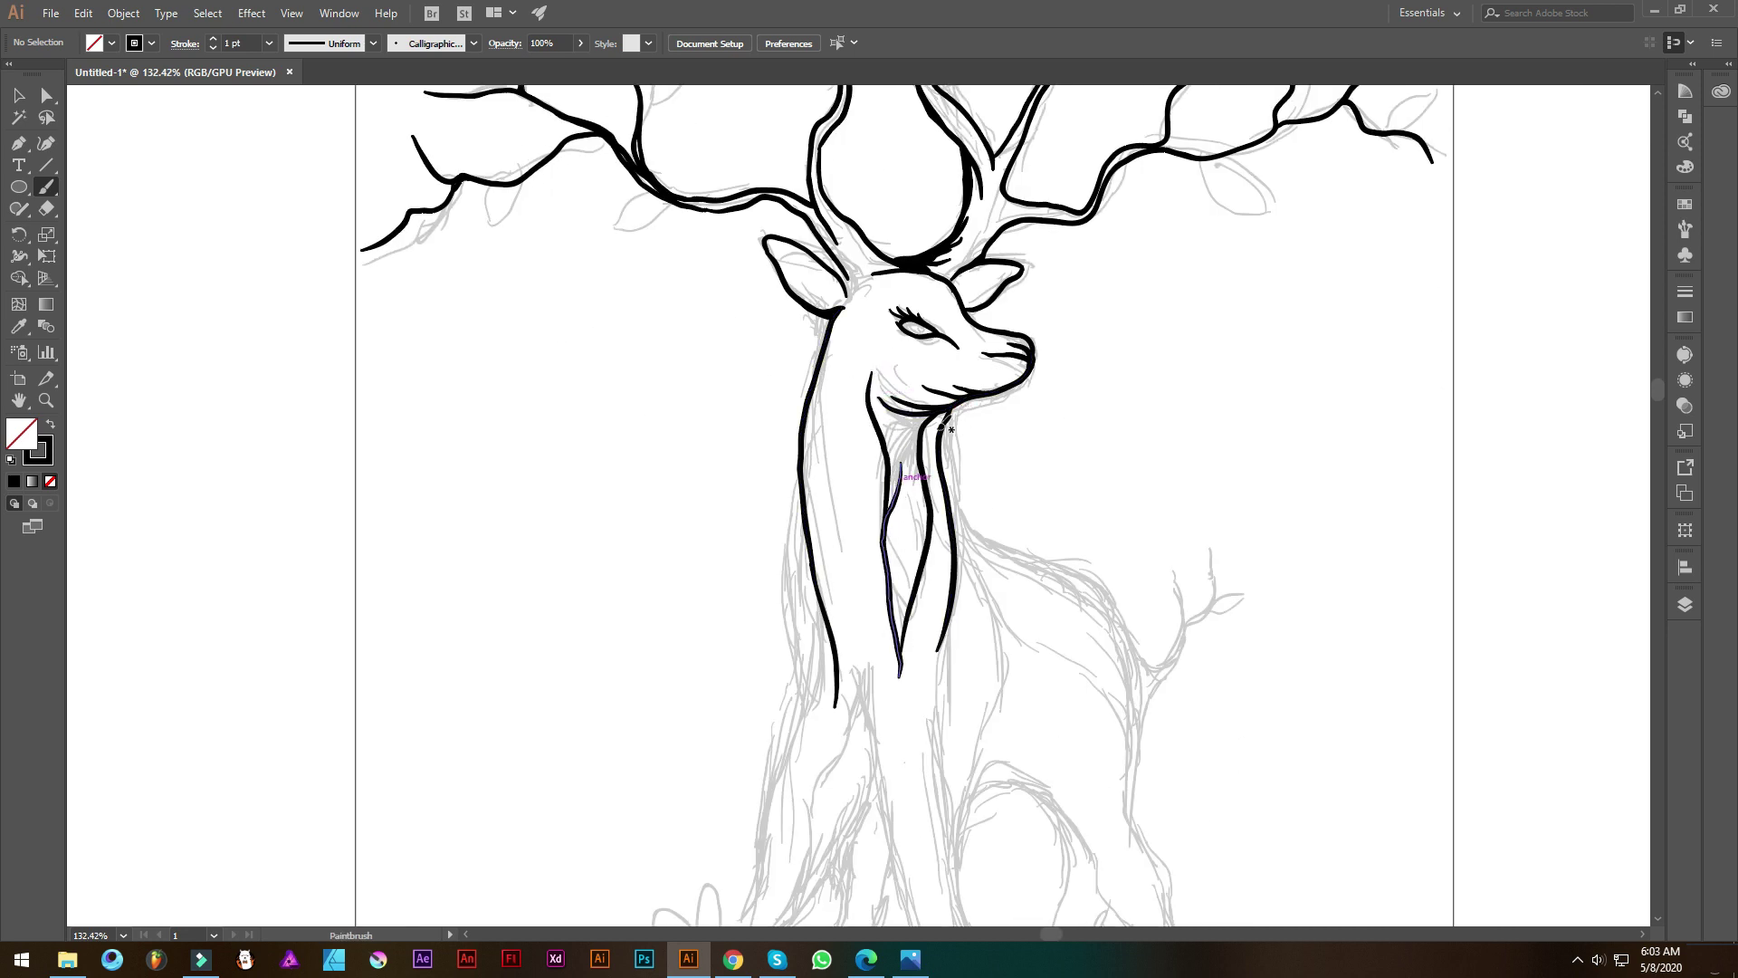
pyautogui.scroll(1, 946, 426)
pyautogui.moveTo(798, 414); pyautogui.dragTo(935, 497)
pyautogui.scroll(-3, 959, 498)
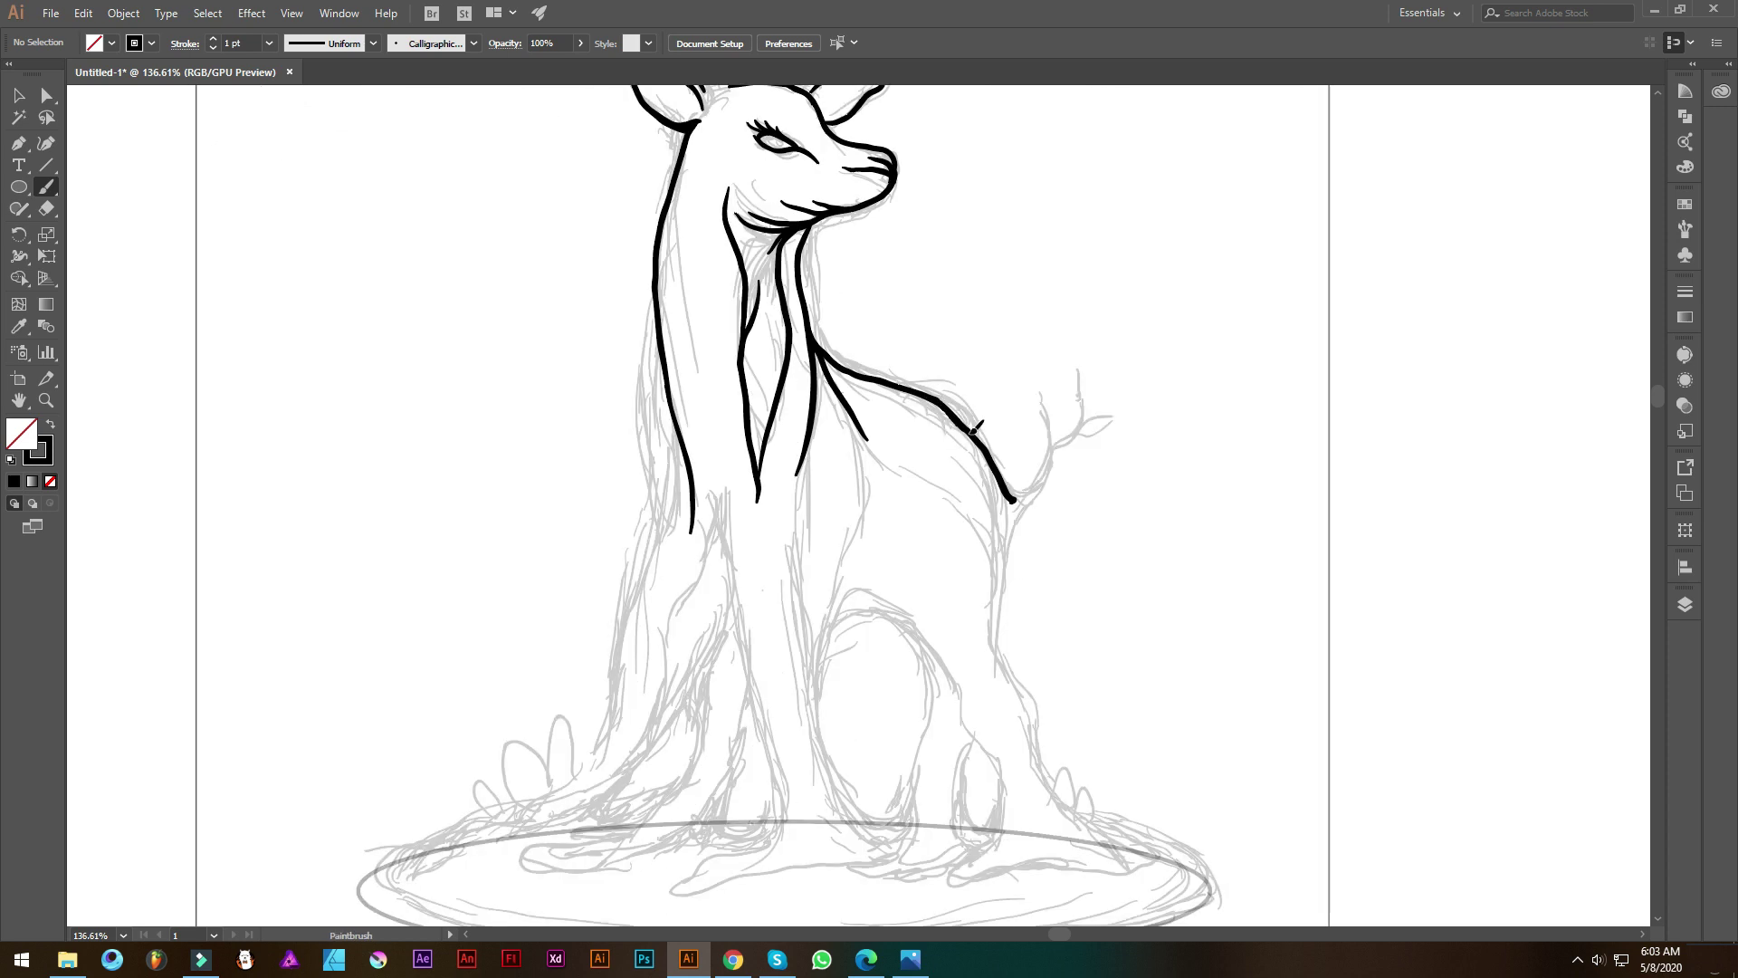
# Ink the front, middle and left leg lines with root-like hooves at the bottom left
pyautogui.moveTo(847, 371); pyautogui.dragTo(890, 799)
pyautogui.moveTo(833, 662); pyautogui.dragTo(915, 724)
pyautogui.moveTo(790, 444); pyautogui.dragTo(783, 793)
pyautogui.moveTo(783, 793); pyautogui.dragTo(877, 793)
pyautogui.scroll(-2, 869, 507)
pyautogui.scroll(-1, 819, 740)
pyautogui.moveTo(869, 503)
pyautogui.mouseDown()
pyautogui.moveTo(774, 804)
pyautogui.moveTo(670, 813)
pyautogui.mouseUp()
pyautogui.moveTo(777, 797)
pyautogui.mouseDown()
pyautogui.moveTo(720, 828)
pyautogui.moveTo(894, 652)
pyautogui.mouseUp()
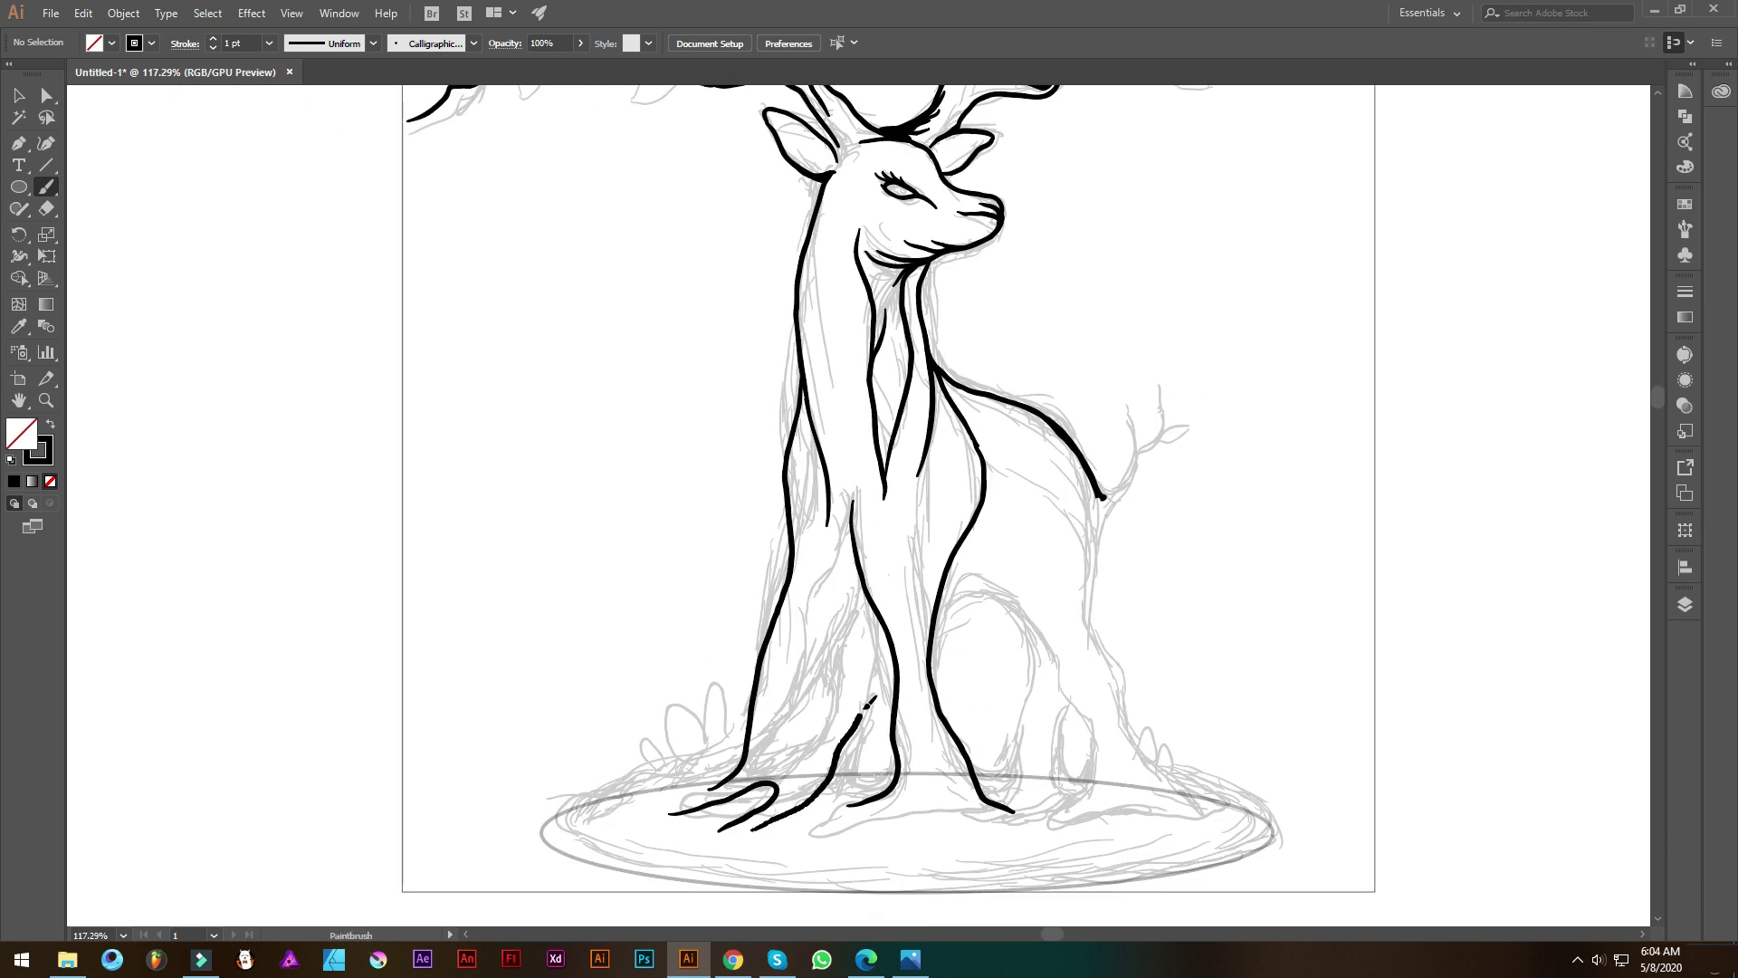
pyautogui.moveTo(851, 503); pyautogui.dragTo(849, 805)
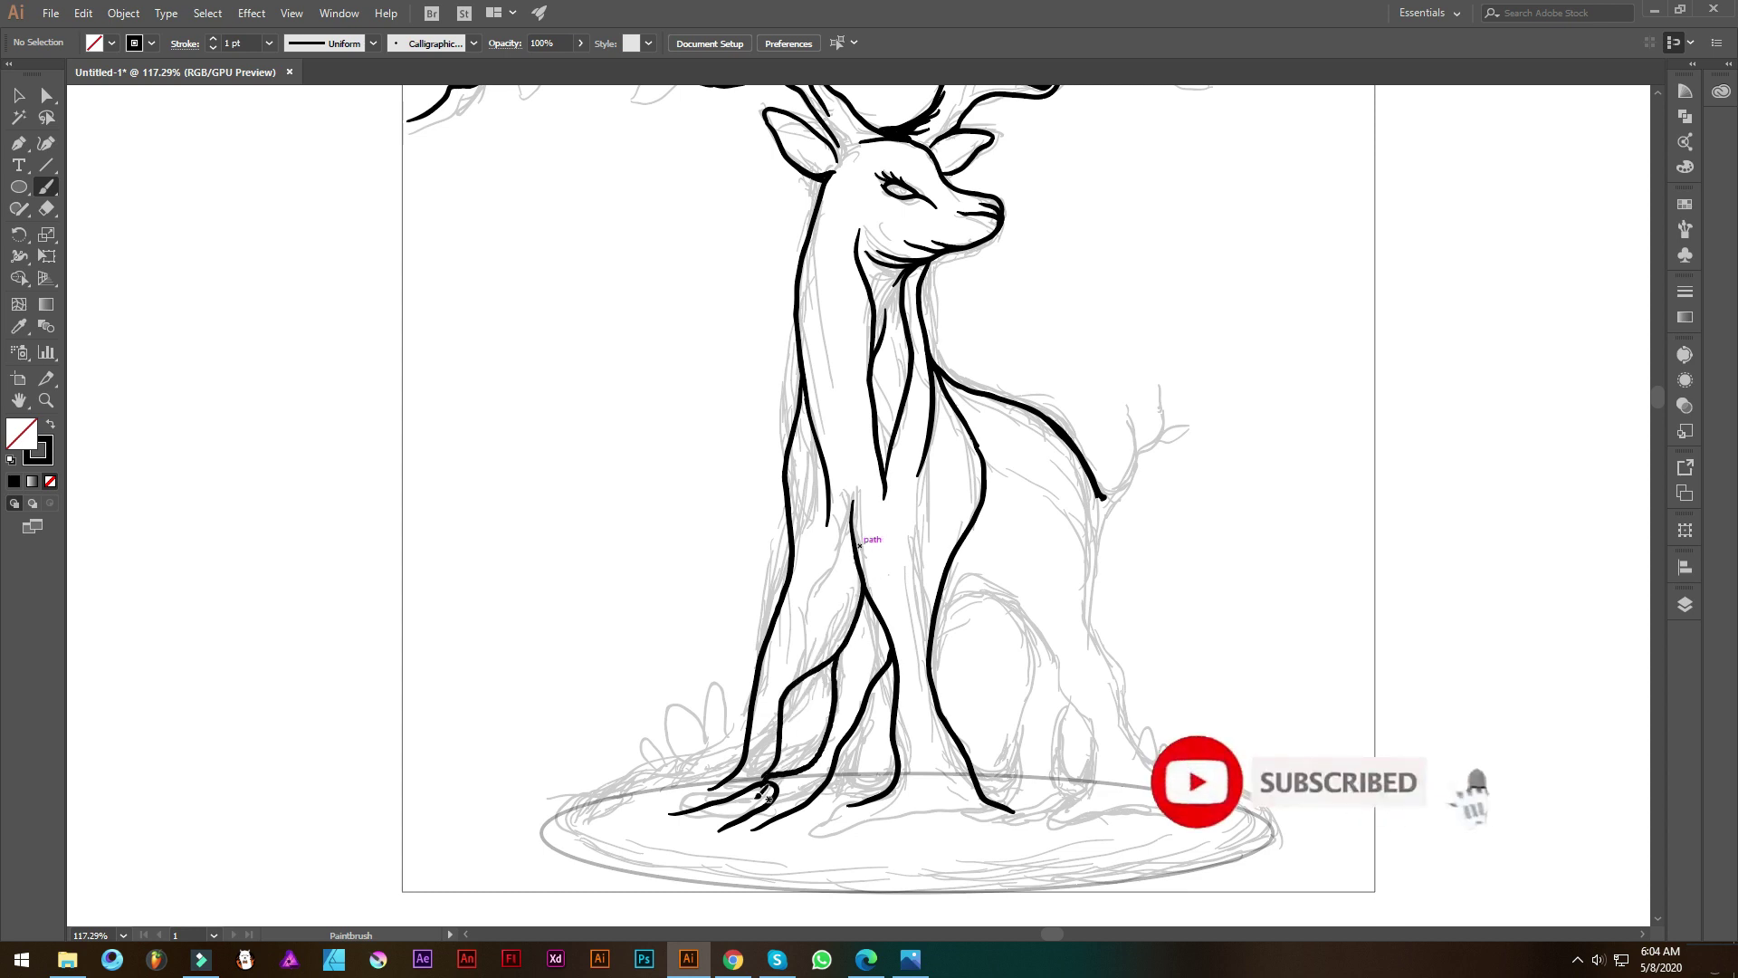
pyautogui.scroll(2, 699, 471)
pyautogui.scroll(-2, 699, 470)
pyautogui.keyDown('ctrl'); pyautogui.click(734, 545); pyautogui.keyUp('ctrl')
# Add a curved centre-leg line and a short stroke on the trunk's right edge
pyautogui.moveTo(769, 599)
pyautogui.mouseDown()
pyautogui.moveTo(681, 752)
pyautogui.moveTo(750, 634)
pyautogui.moveTo(773, 832)
pyautogui.mouseUp()
pyautogui.scroll(2, 683, 742)
pyautogui.scroll(2, 773, 831)
pyautogui.scroll(2, 757, 582)
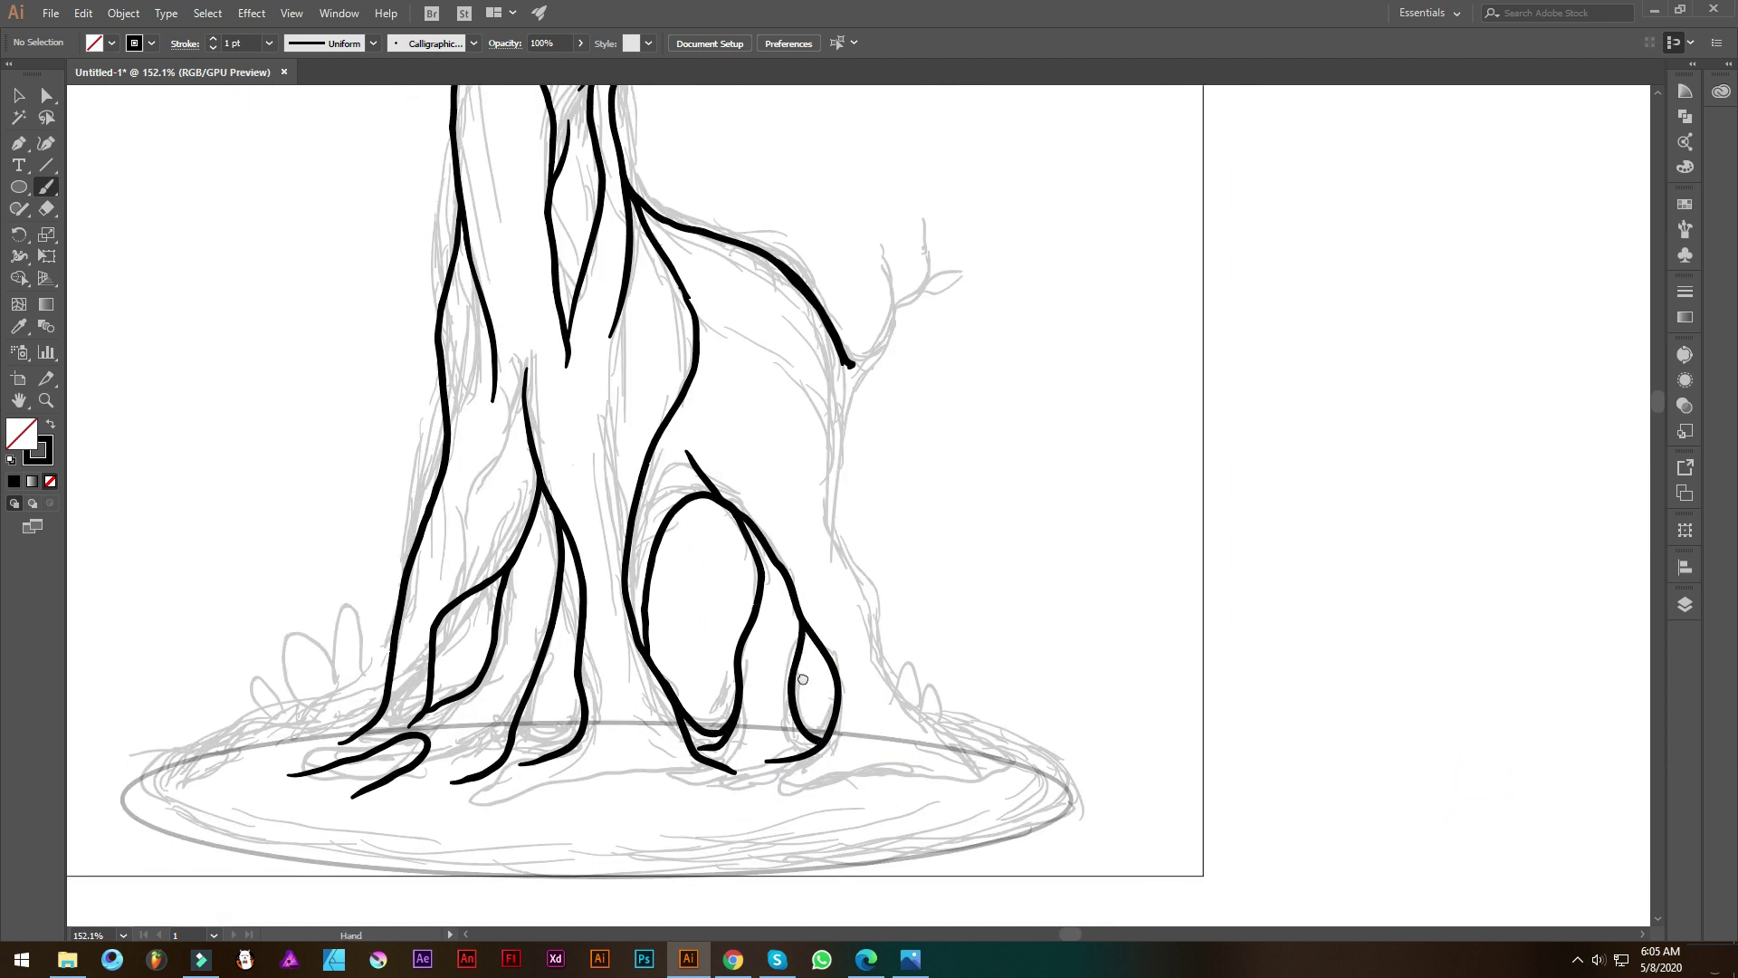
pyautogui.moveTo(831, 458)
pyautogui.mouseDown()
pyautogui.moveTo(819, 533)
pyautogui.moveTo(864, 674)
pyautogui.mouseUp()
pyautogui.scroll(-2, 864, 674)
# Outline the small bird head with its chin, and thicken the leg line beneath it
pyautogui.moveTo(817, 612); pyautogui.dragTo(935, 753)
pyautogui.moveTo(801, 575); pyautogui.dragTo(808, 582)
pyautogui.scroll(2, 797, 580)
pyautogui.scroll(2, 765, 681)
pyautogui.moveTo(761, 713)
pyautogui.mouseDown()
pyautogui.moveTo(813, 713)
pyautogui.moveTo(851, 797)
pyautogui.mouseUp()
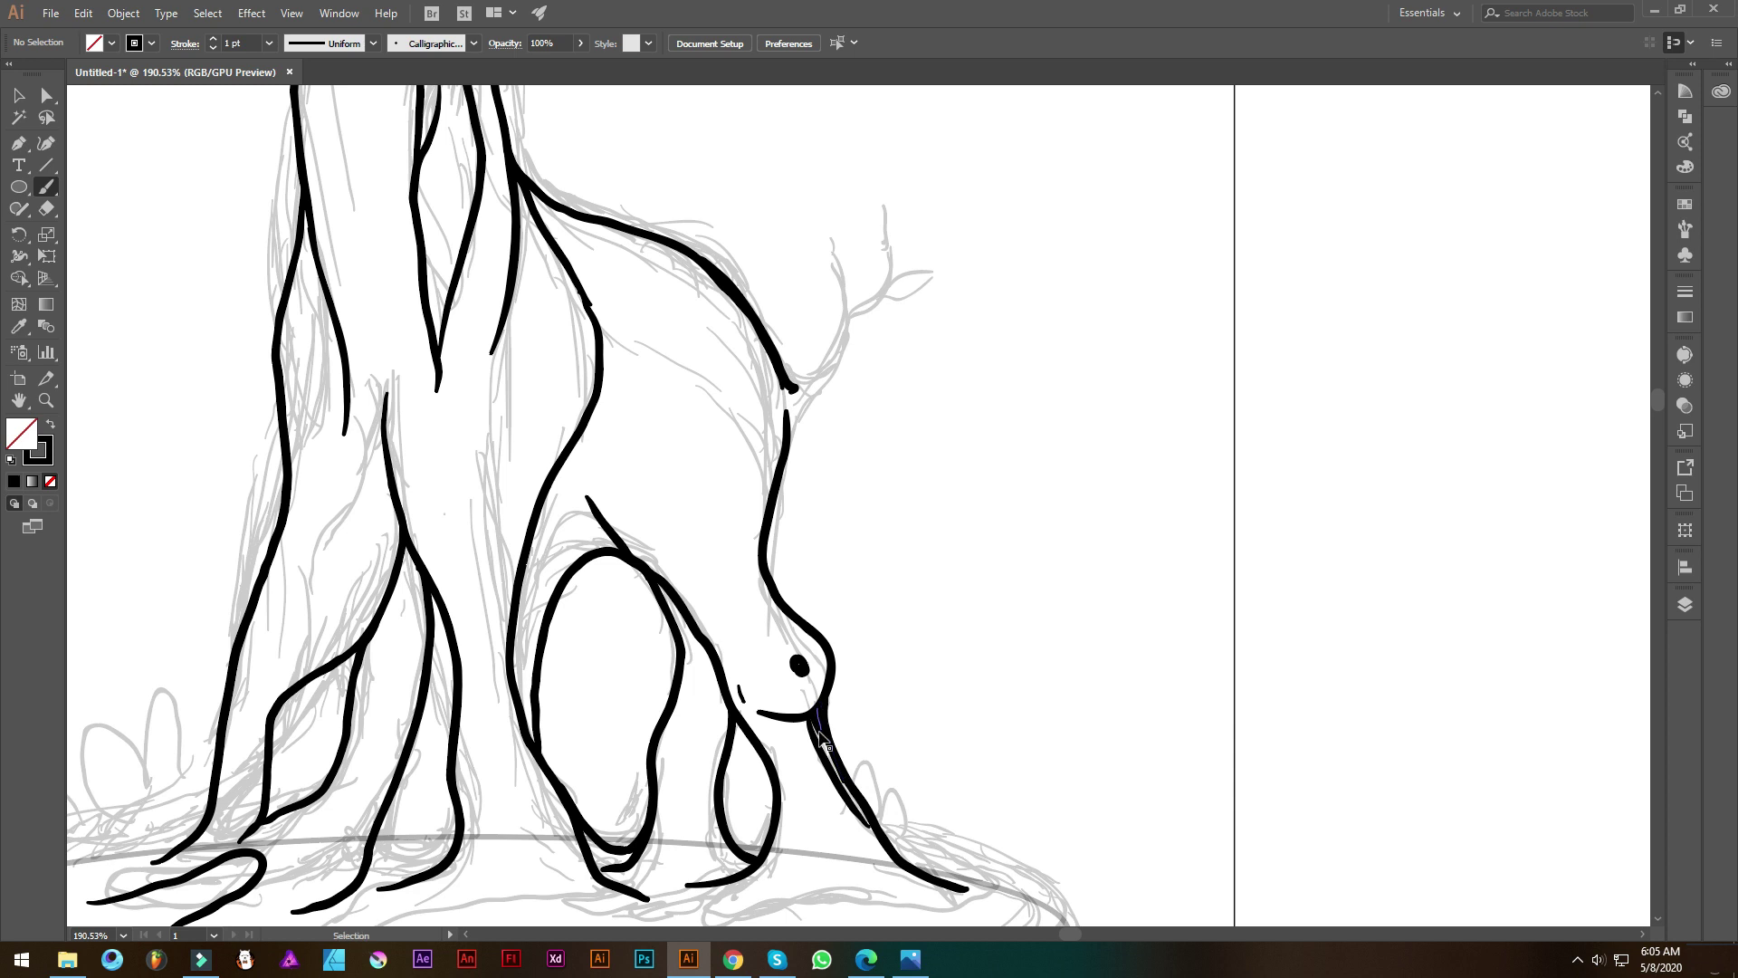
pyautogui.scroll(-3, 824, 742)
pyautogui.moveTo(842, 588)
pyautogui.mouseDown()
pyautogui.moveTo(896, 690)
pyautogui.moveTo(880, 677)
pyautogui.mouseUp()
pyautogui.scroll(1, 906, 711)
pyautogui.scroll(1, 901, 666)
pyautogui.scroll(2, 881, 677)
# Finish the bird's eye, ink the back line and twig, and extend the trunk line down
pyautogui.moveTo(896, 471); pyautogui.dragTo(933, 276)
pyautogui.moveTo(955, 361); pyautogui.dragTo(1014, 222)
pyautogui.moveTo(892, 442); pyautogui.dragTo(941, 412)
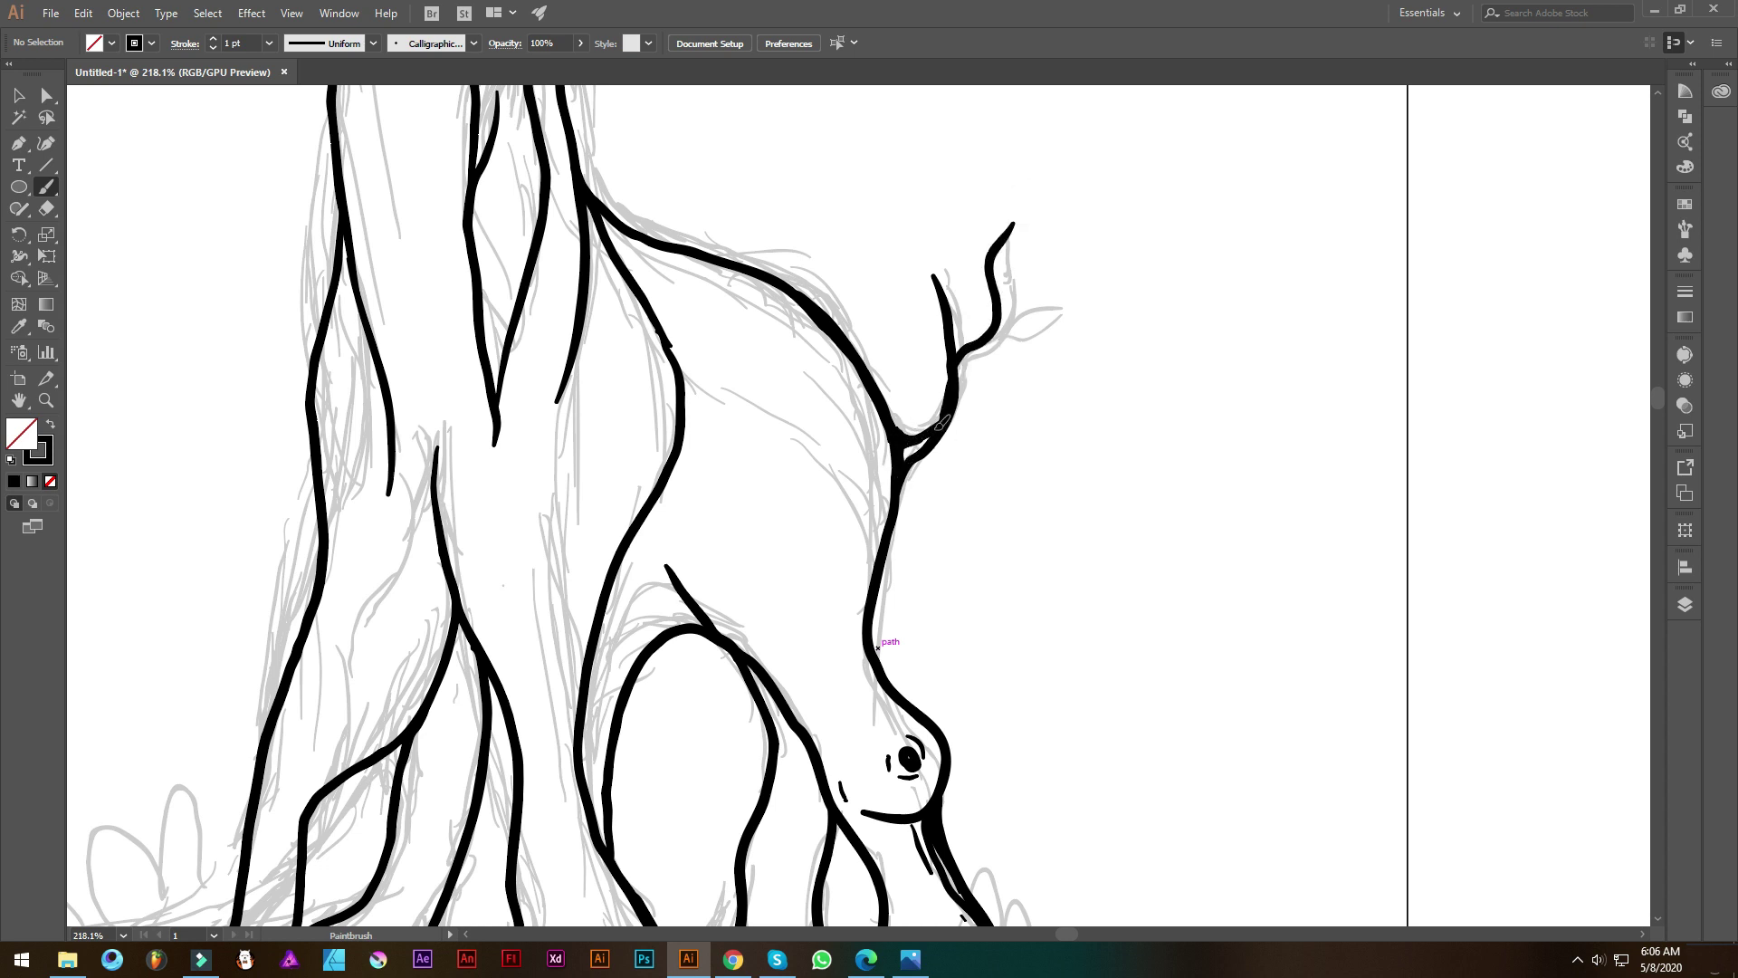
pyautogui.scroll(-2, 974, 436)
pyautogui.scroll(-1, 757, 199)
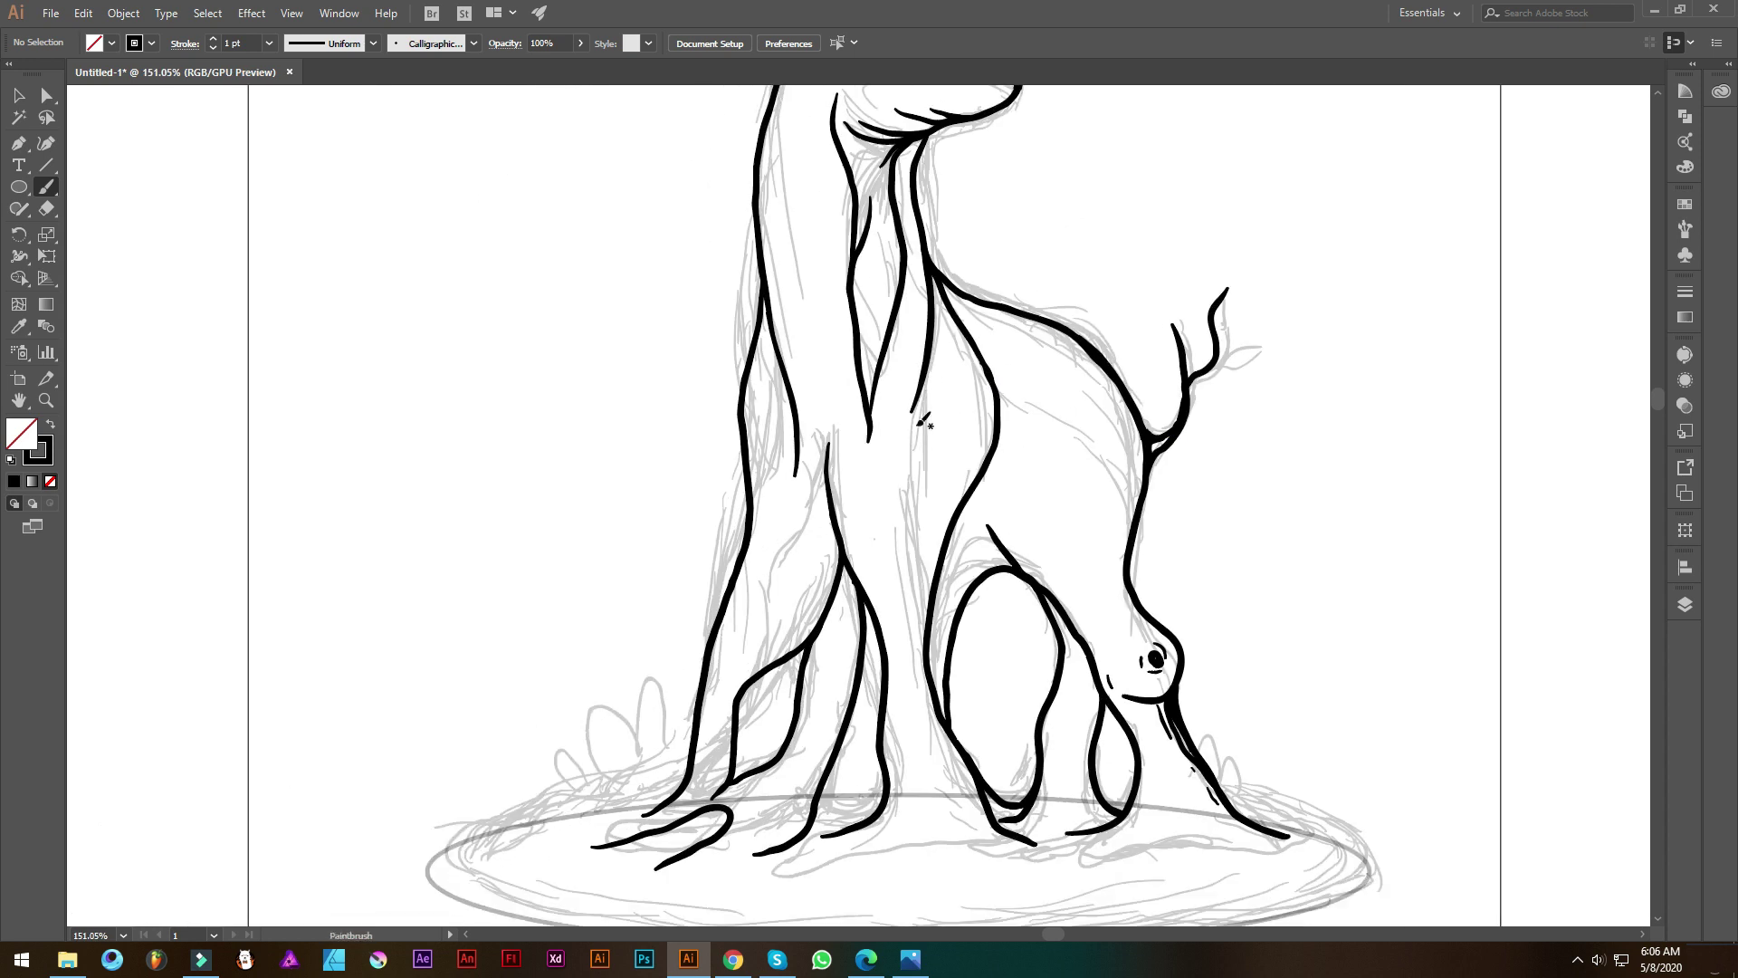
pyautogui.moveTo(921, 419)
pyautogui.mouseDown()
pyautogui.moveTo(910, 579)
pyautogui.moveTo(929, 681)
pyautogui.mouseUp()
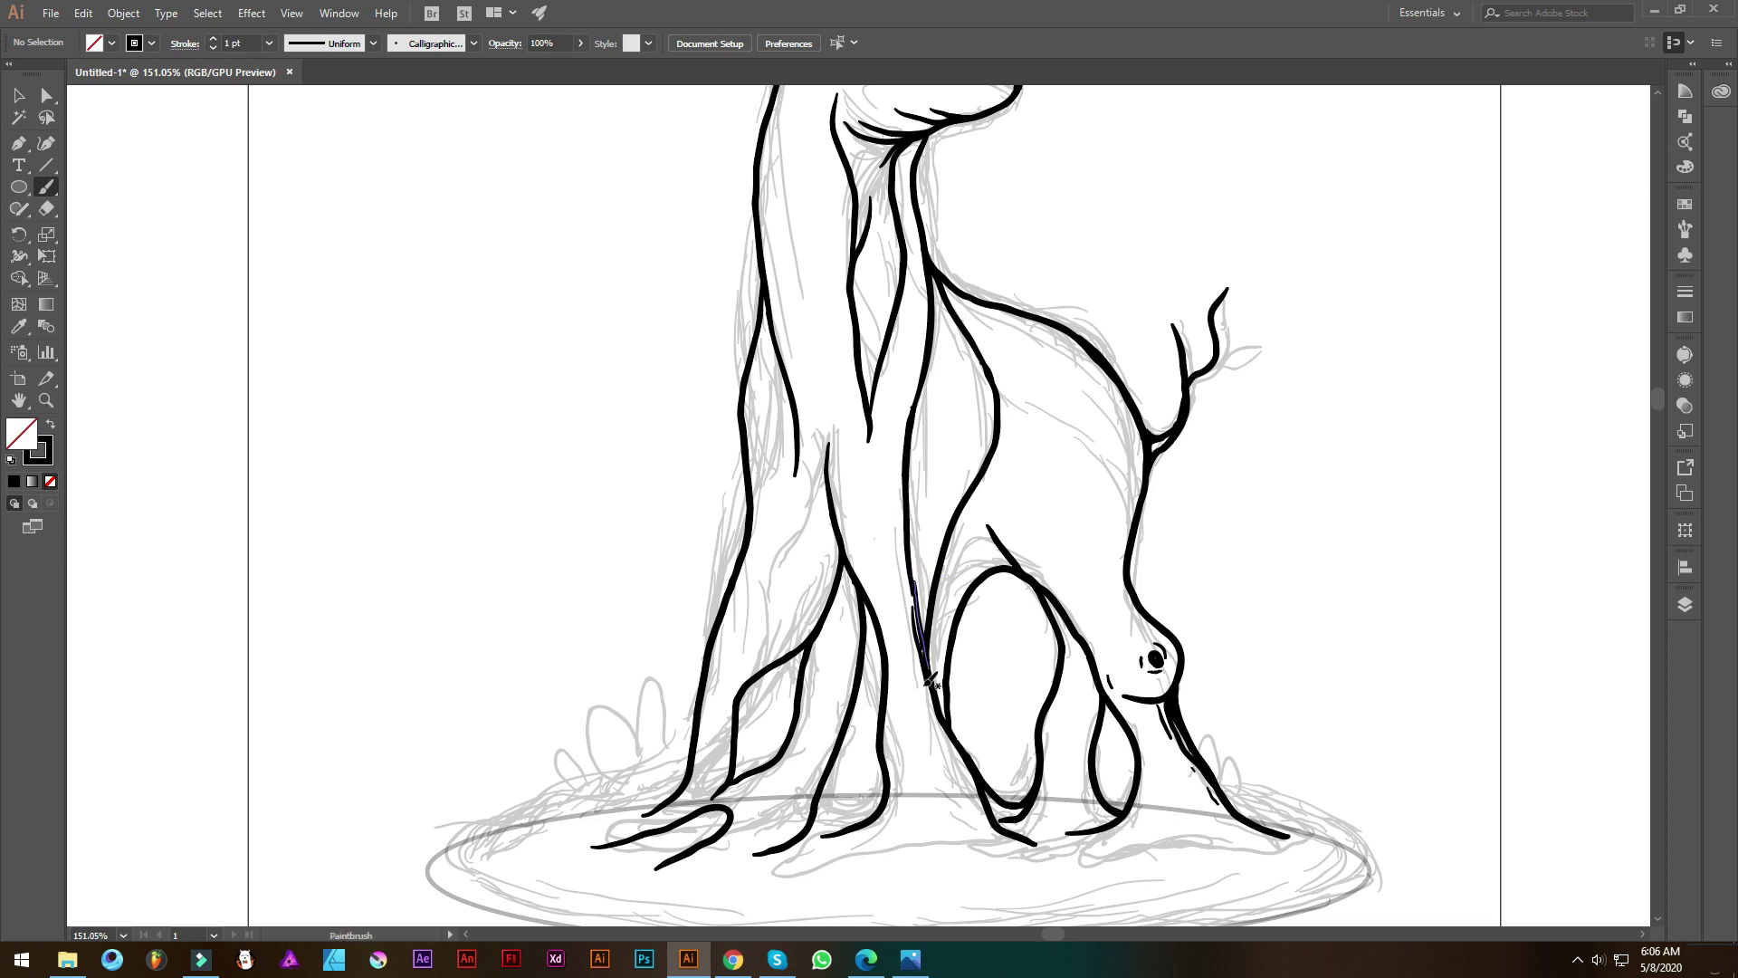
pyautogui.scroll(-1, 930, 681)
# Zoom to the deer's head and paint two inner-ear strokes in the ear
pyautogui.moveTo(831, 191); pyautogui.dragTo(949, 450)
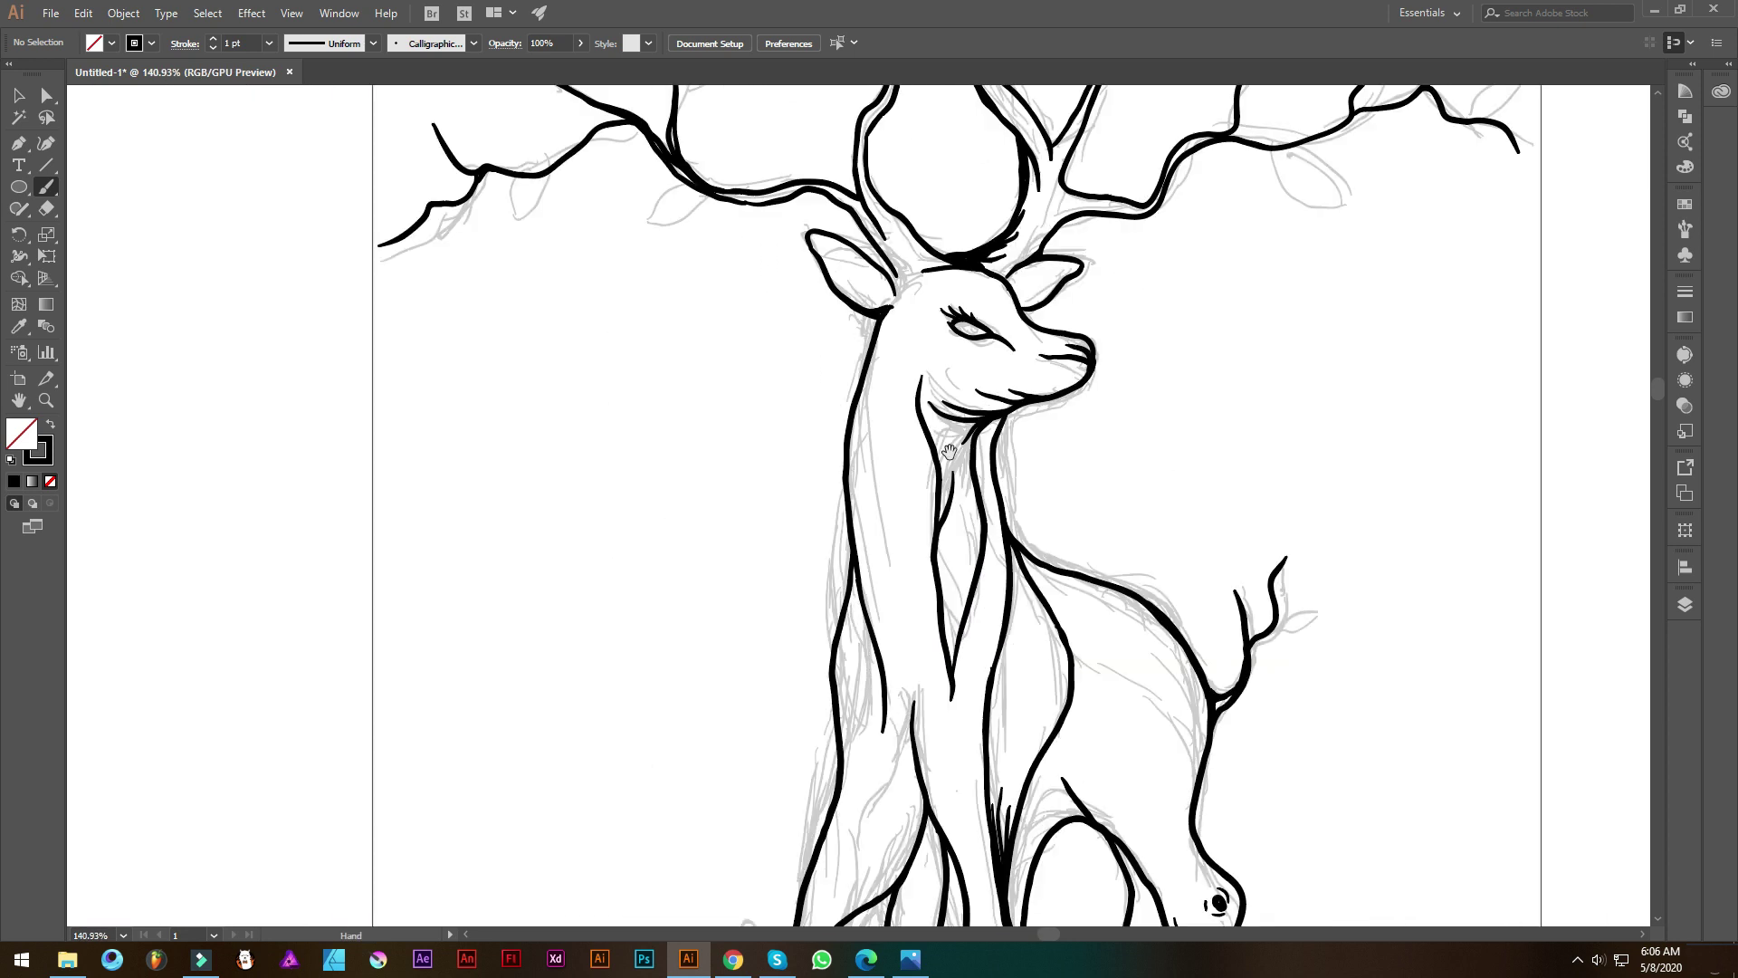
pyautogui.scroll(3, 943, 407)
pyautogui.scroll(-3, 905, 376)
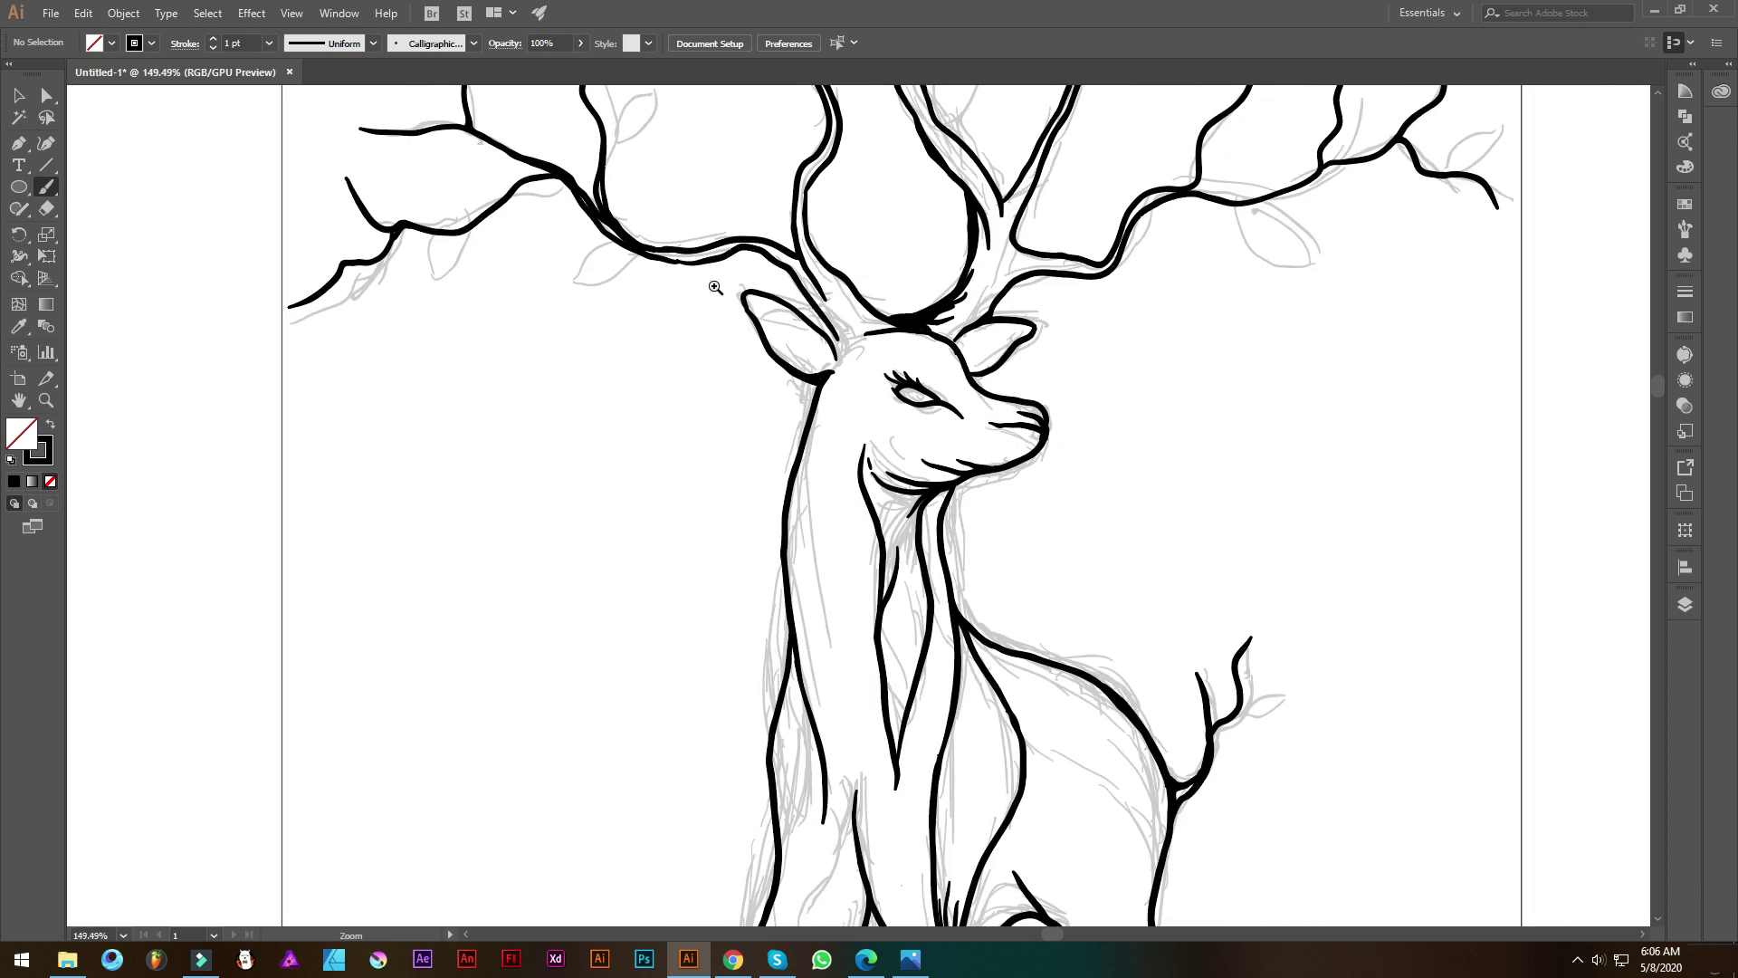
pyautogui.scroll(3, 715, 287)
pyautogui.moveTo(788, 368); pyautogui.dragTo(885, 461)
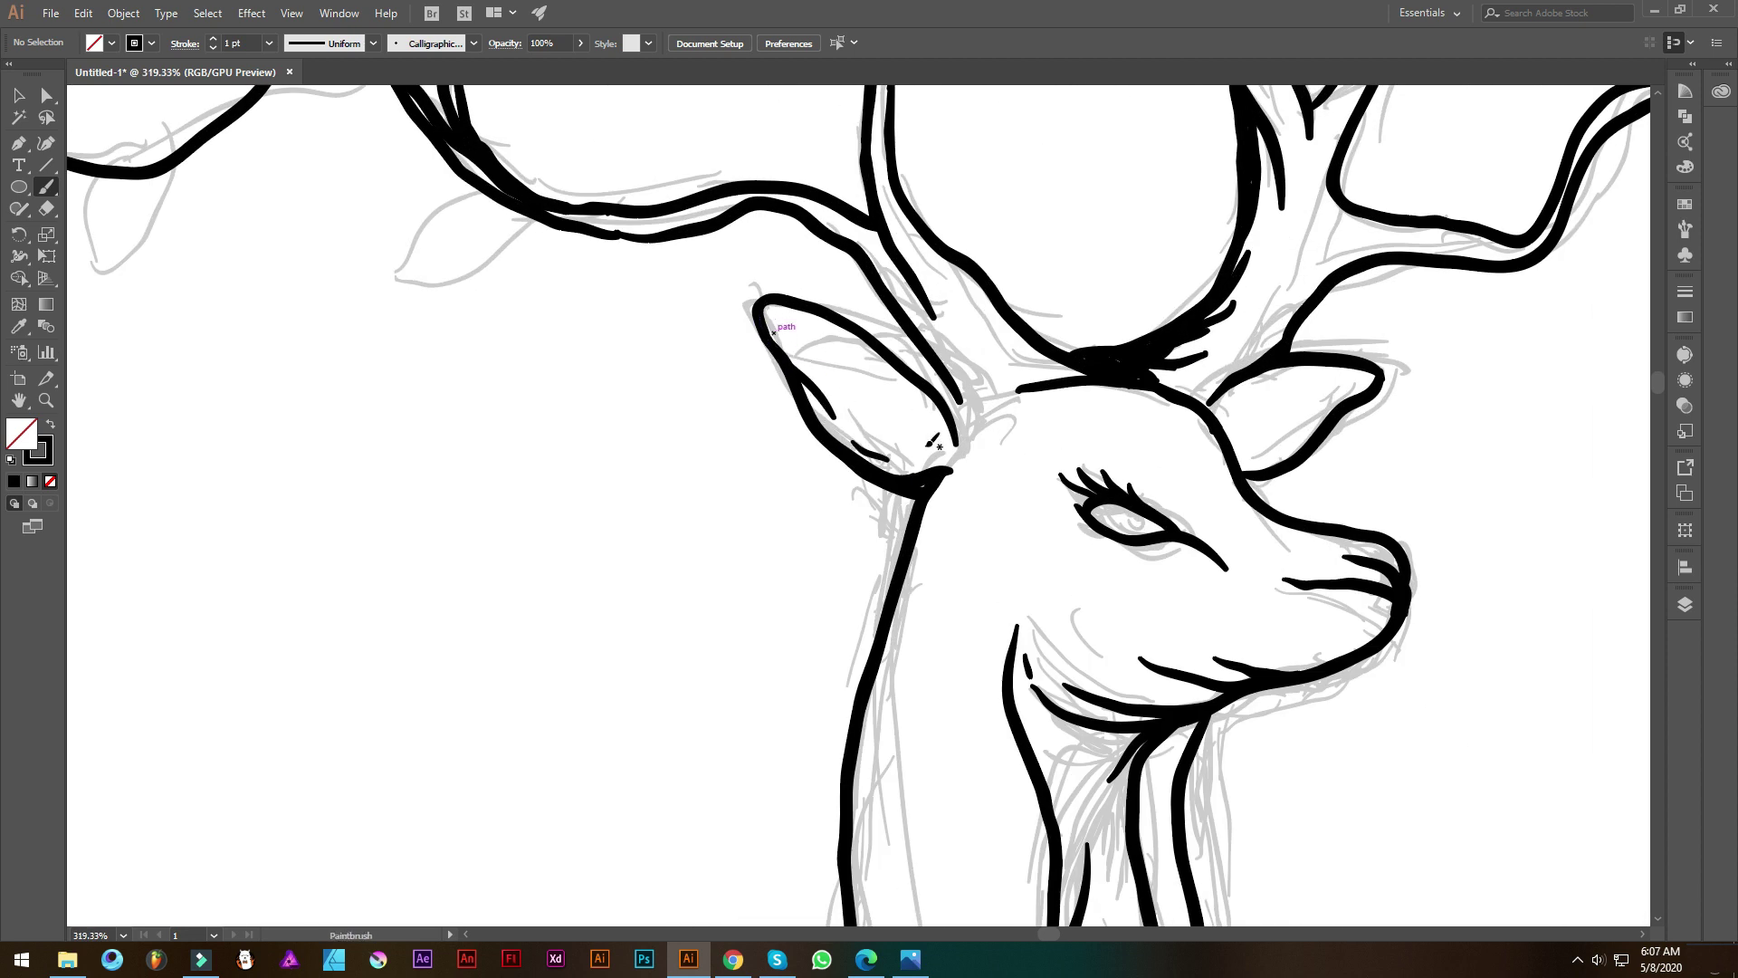
pyautogui.moveTo(731, 272); pyautogui.dragTo(767, 367)
pyautogui.scroll(-2, 895, 521)
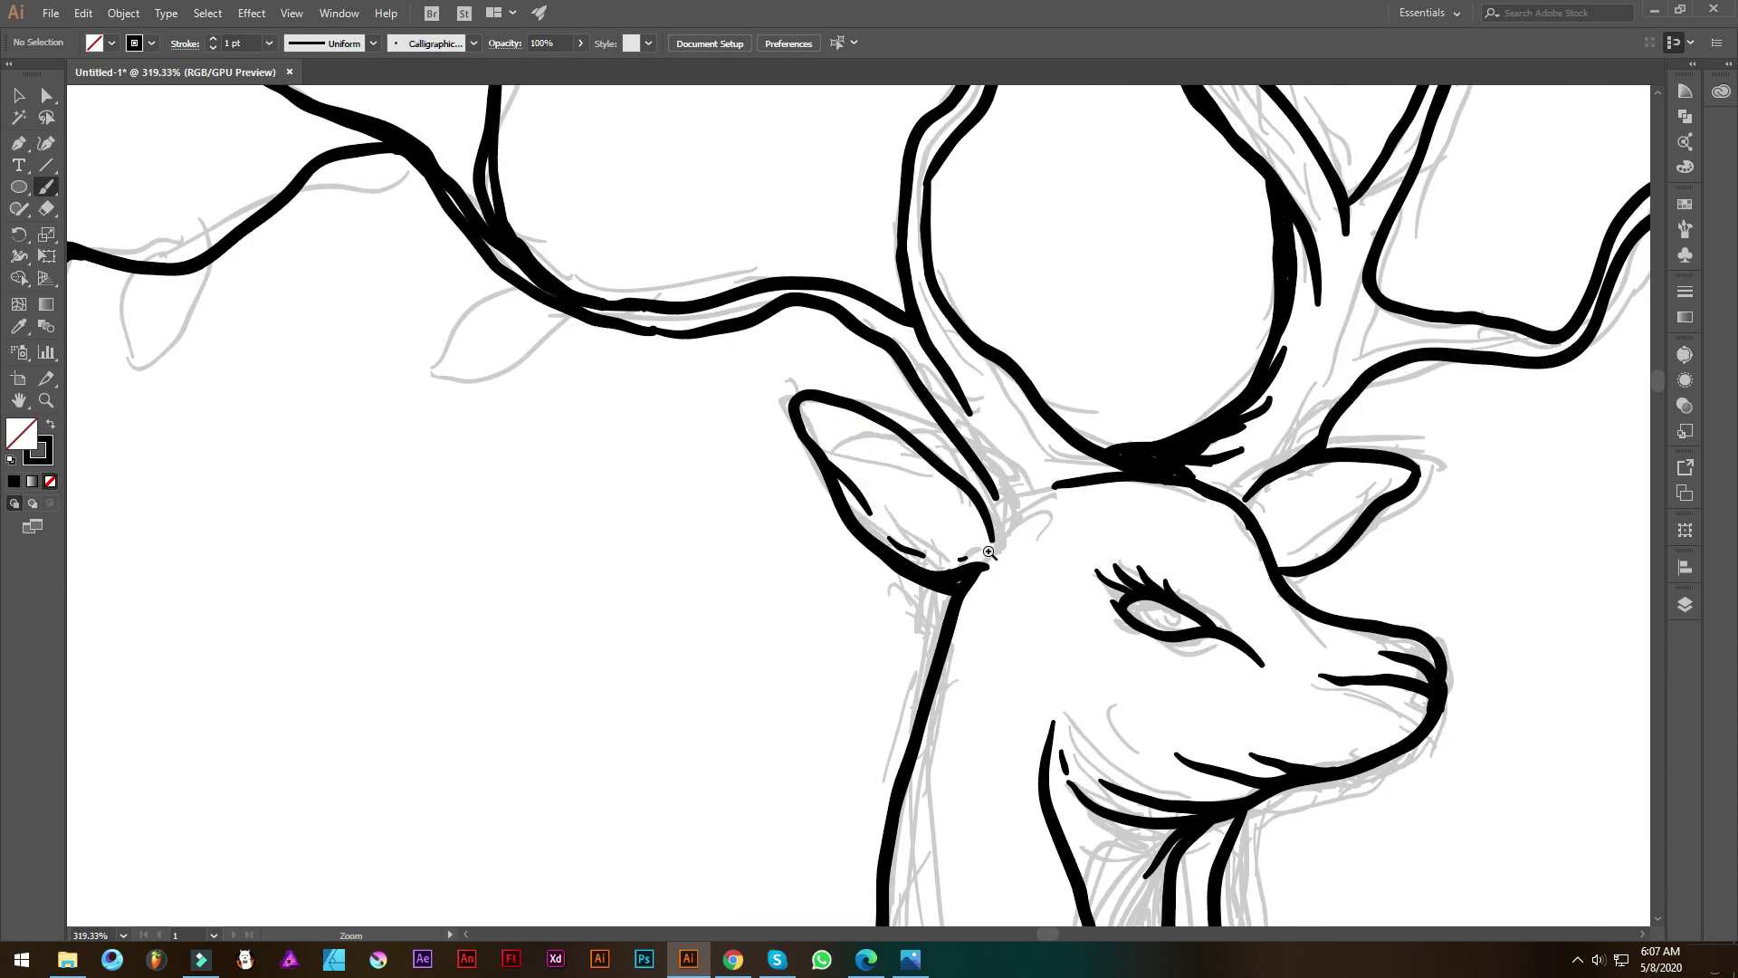
pyautogui.scroll(-3, 895, 521)
pyautogui.scroll(5, 875, 444)
# Extend the deer's brow line further to the right
pyautogui.moveTo(837, 460)
pyautogui.mouseDown()
pyautogui.moveTo(880, 471)
pyautogui.moveTo(892, 518)
pyautogui.mouseUp()
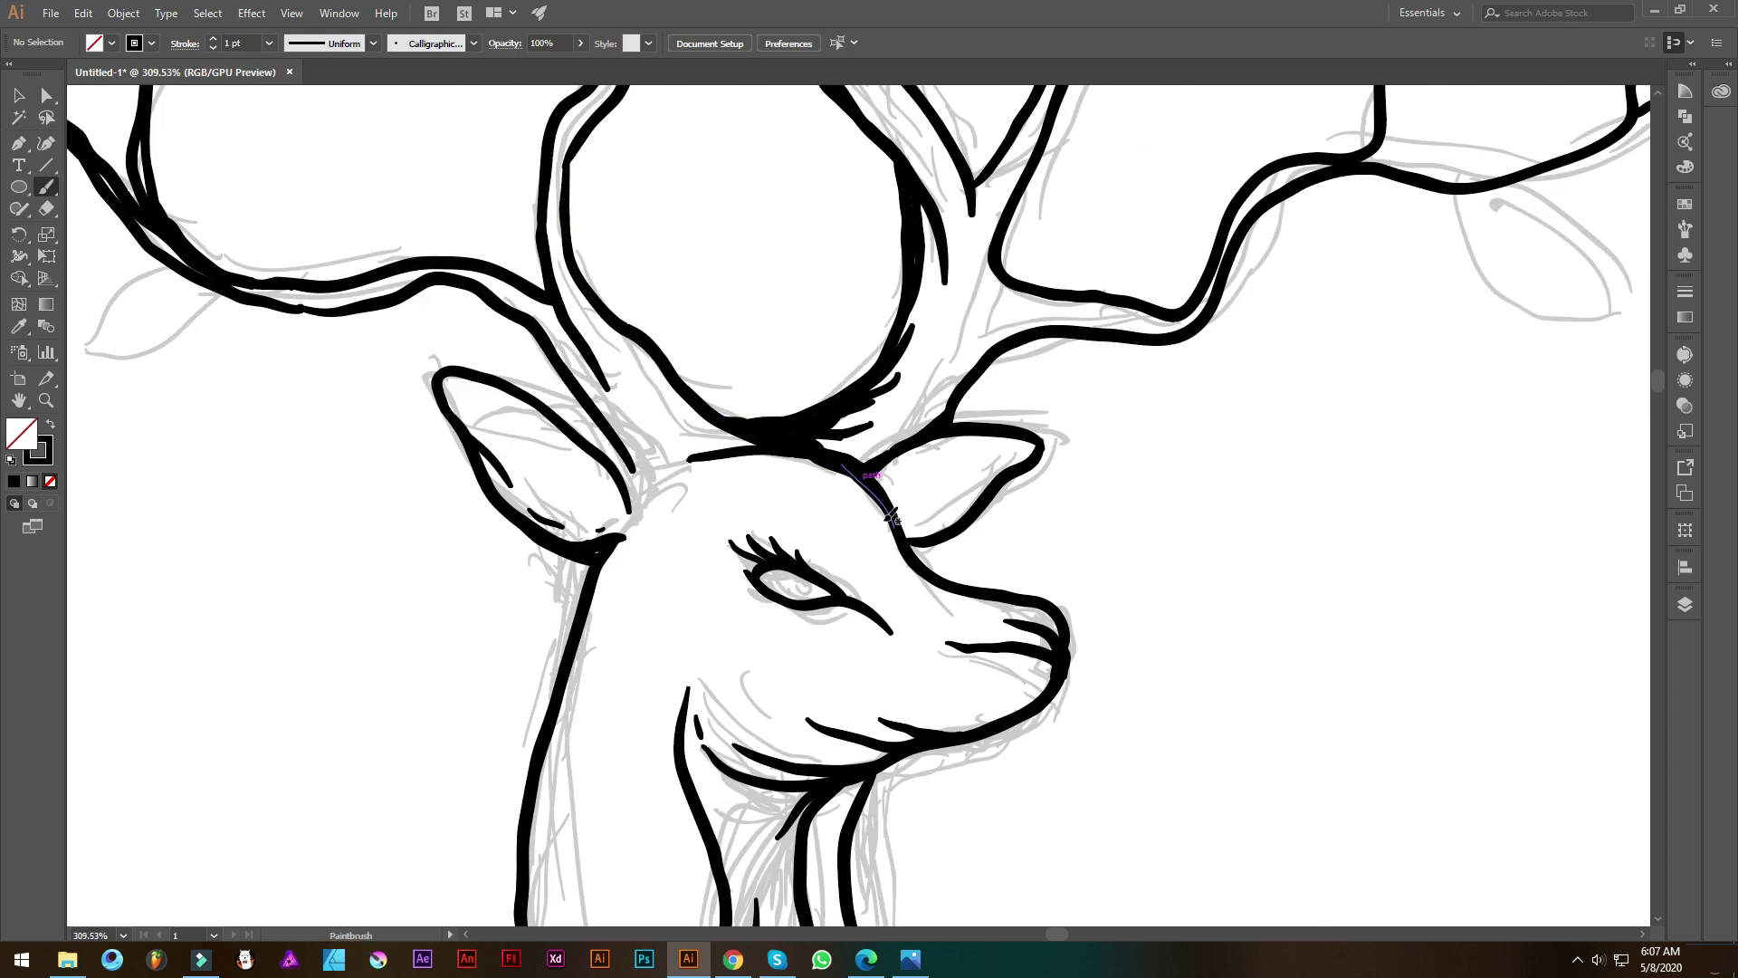
pyautogui.scroll(-5, 979, 526)
pyautogui.scroll(-3, 668, 338)
pyautogui.scroll(3, 668, 338)
# Paint three grass leaves at the left roots and two at the right roots
pyautogui.moveTo(659, 600)
pyautogui.mouseDown()
pyautogui.moveTo(686, 570)
pyautogui.moveTo(675, 597)
pyautogui.mouseUp()
pyautogui.moveTo(706, 575); pyautogui.dragTo(688, 507)
pyautogui.moveTo(639, 579); pyautogui.dragTo(589, 542)
pyautogui.moveTo(905, 452); pyautogui.dragTo(728, 437)
pyautogui.moveTo(1082, 580); pyautogui.dragTo(1055, 493)
pyautogui.moveTo(1096, 584); pyautogui.dragTo(1091, 574)
pyautogui.scroll(-5, 977, 556)
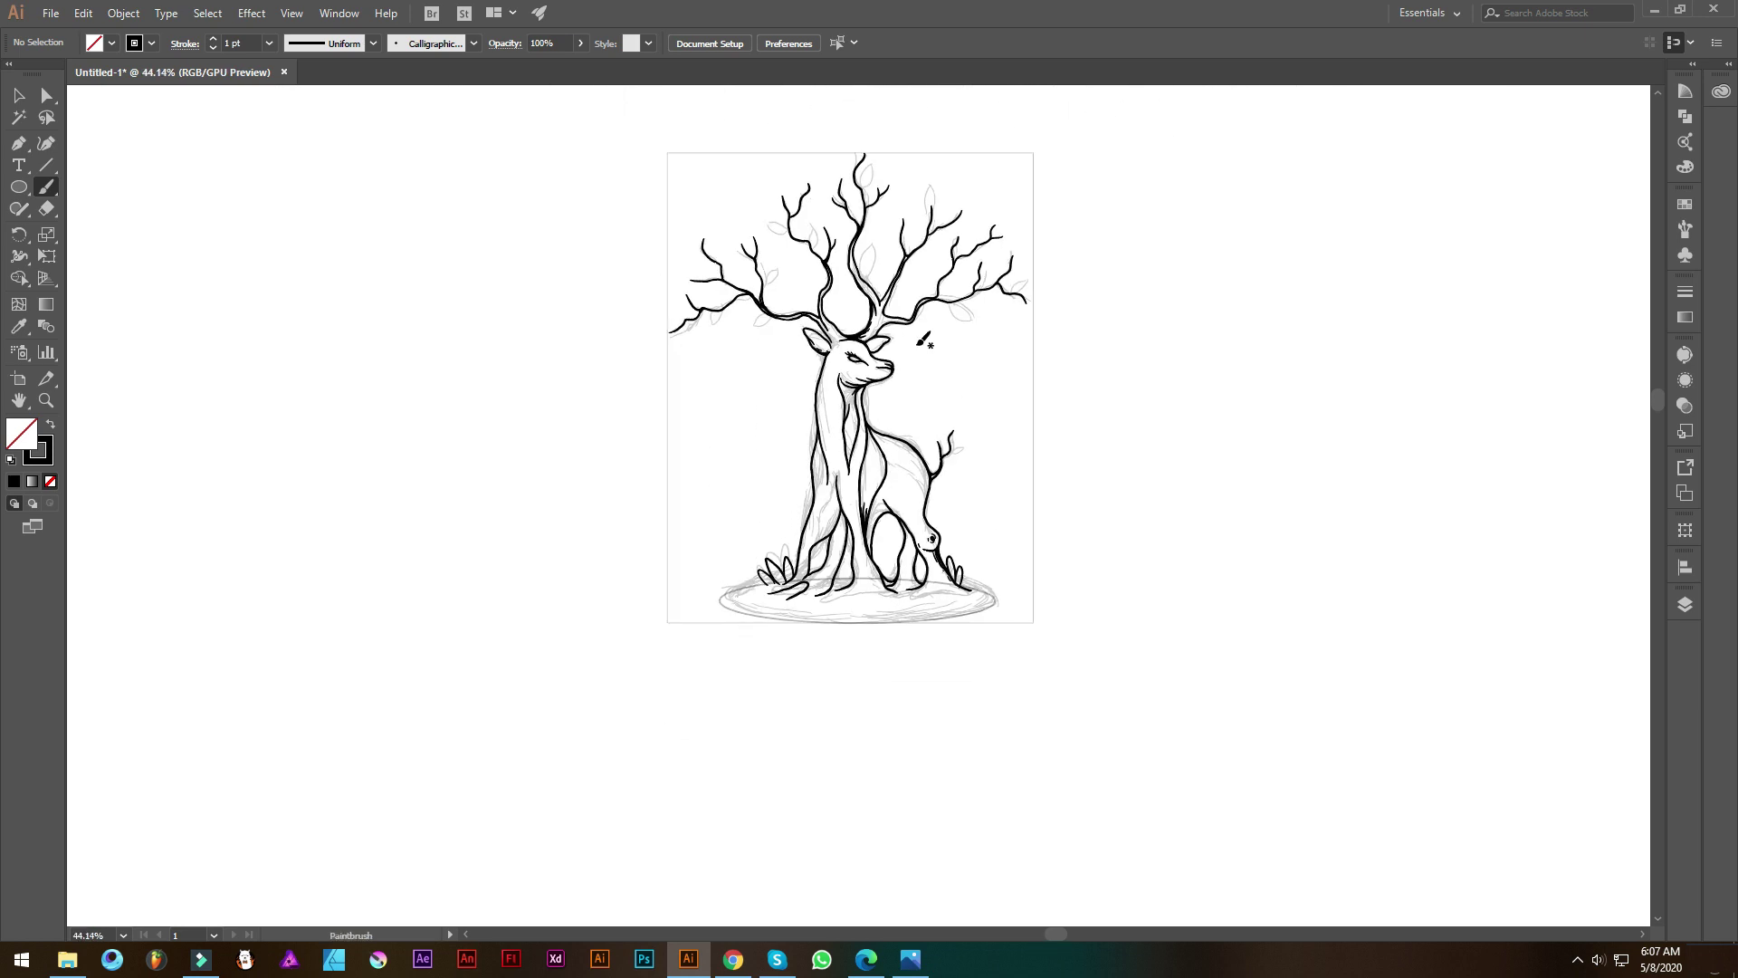
pyautogui.scroll(1, 977, 556)
# Paint leaf loops and an extra branch stroke at the left antler branch tips
pyautogui.scroll(2, 944, 375)
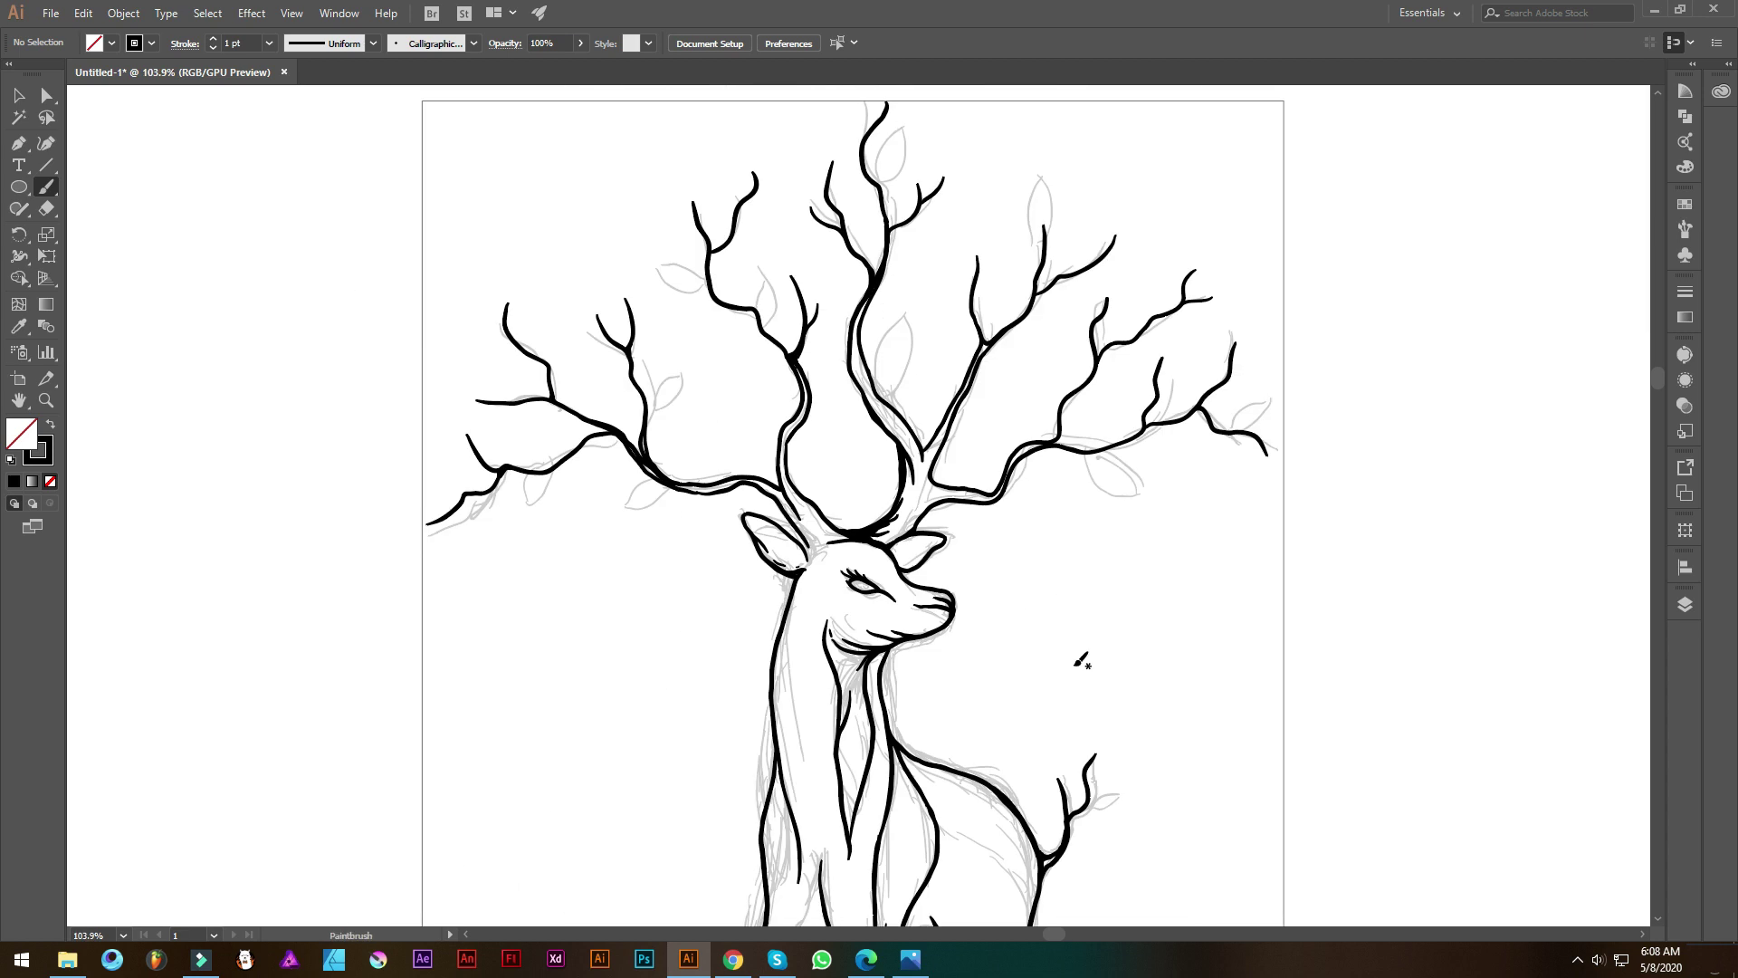
pyautogui.scroll(2, 483, 492)
pyautogui.moveTo(593, 539); pyautogui.dragTo(588, 541)
pyautogui.moveTo(831, 371)
pyautogui.mouseDown()
pyautogui.moveTo(874, 323)
pyautogui.moveTo(865, 358)
pyautogui.moveTo(718, 280)
pyautogui.mouseUp()
pyautogui.moveTo(761, 446); pyautogui.dragTo(666, 479)
pyautogui.scroll(-2, 683, 434)
pyautogui.scroll(1, 683, 433)
# Paint leaves on the top, left and right branch tips plus a stroke at the right antler tip
pyautogui.moveTo(908, 258); pyautogui.dragTo(825, 377)
pyautogui.moveTo(846, 358); pyautogui.dragTo(723, 215)
pyautogui.moveTo(717, 547); pyautogui.dragTo(720, 542)
pyautogui.moveTo(815, 428); pyautogui.dragTo(684, 533)
pyautogui.moveTo(851, 418)
pyautogui.mouseDown()
pyautogui.moveTo(874, 403)
pyautogui.moveTo(677, 378)
pyautogui.mouseUp()
pyautogui.moveTo(871, 464)
pyautogui.mouseDown()
pyautogui.moveTo(831, 466)
pyautogui.moveTo(905, 272)
pyautogui.mouseUp()
pyautogui.moveTo(941, 458); pyautogui.dragTo(969, 430)
pyautogui.scroll(-3, 960, 444)
pyautogui.scroll(5, 765, 597)
pyautogui.scroll(-2, 706, 534)
pyautogui.scroll(-2, 822, 466)
pyautogui.scroll(-1, 869, 390)
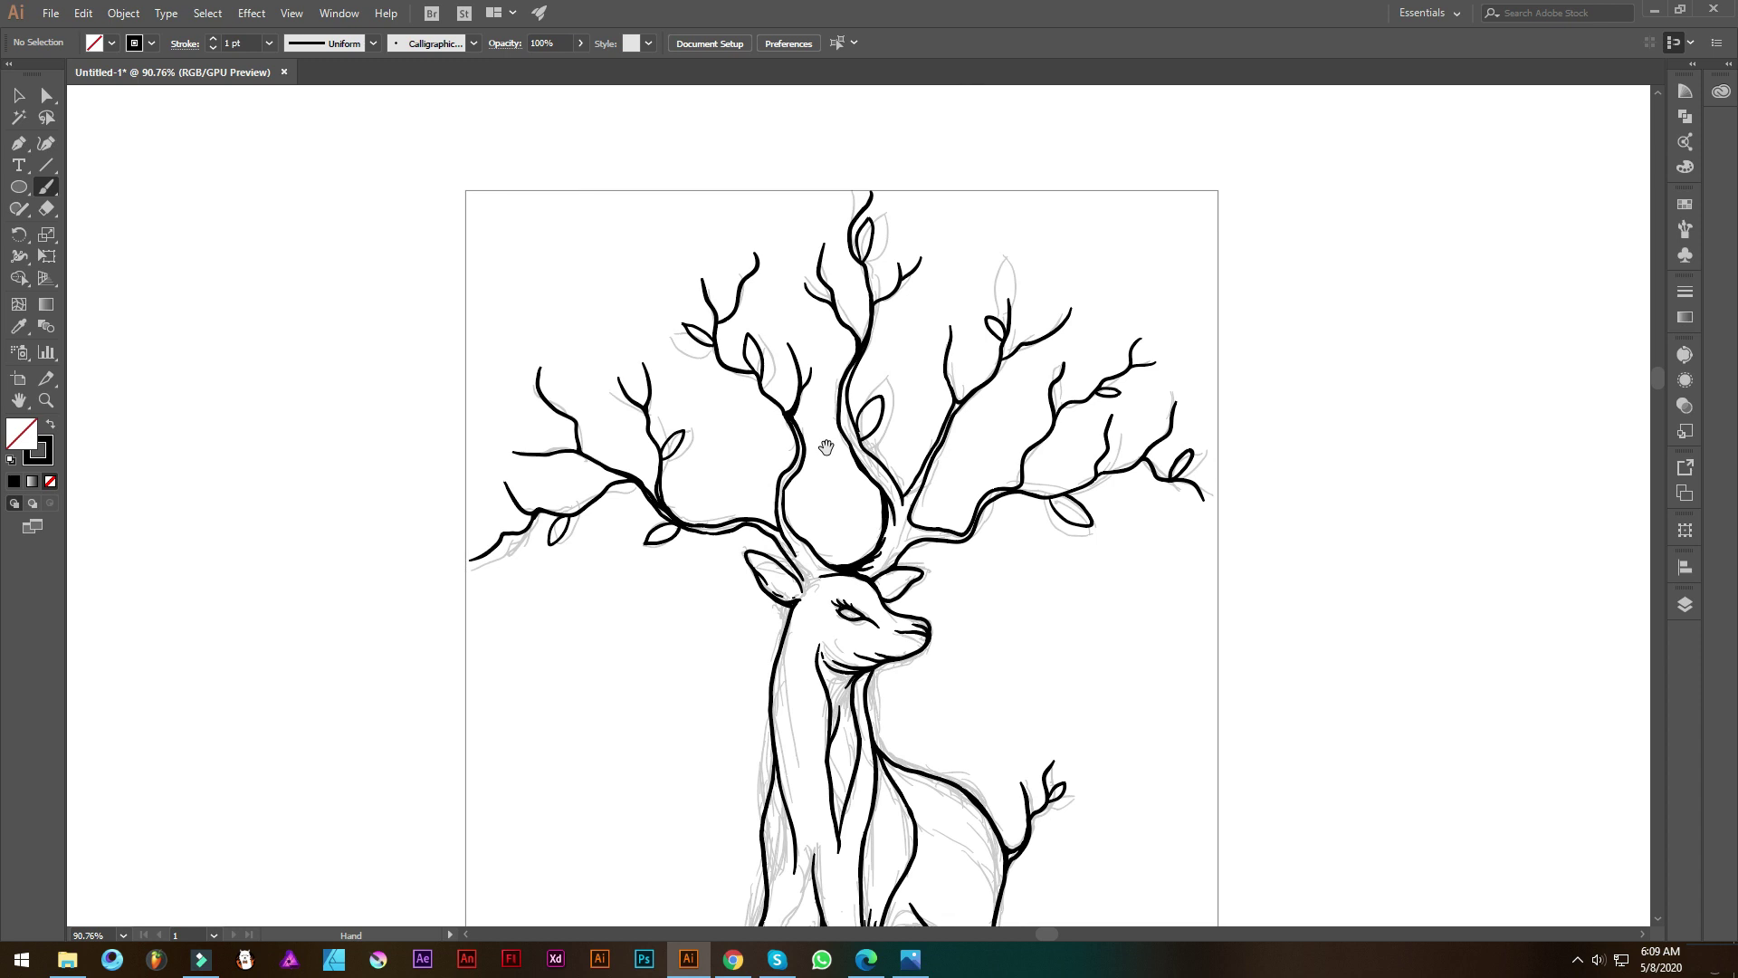
# Drag the grey sketch off the artboard to the right, away from the page
pyautogui.press('v')
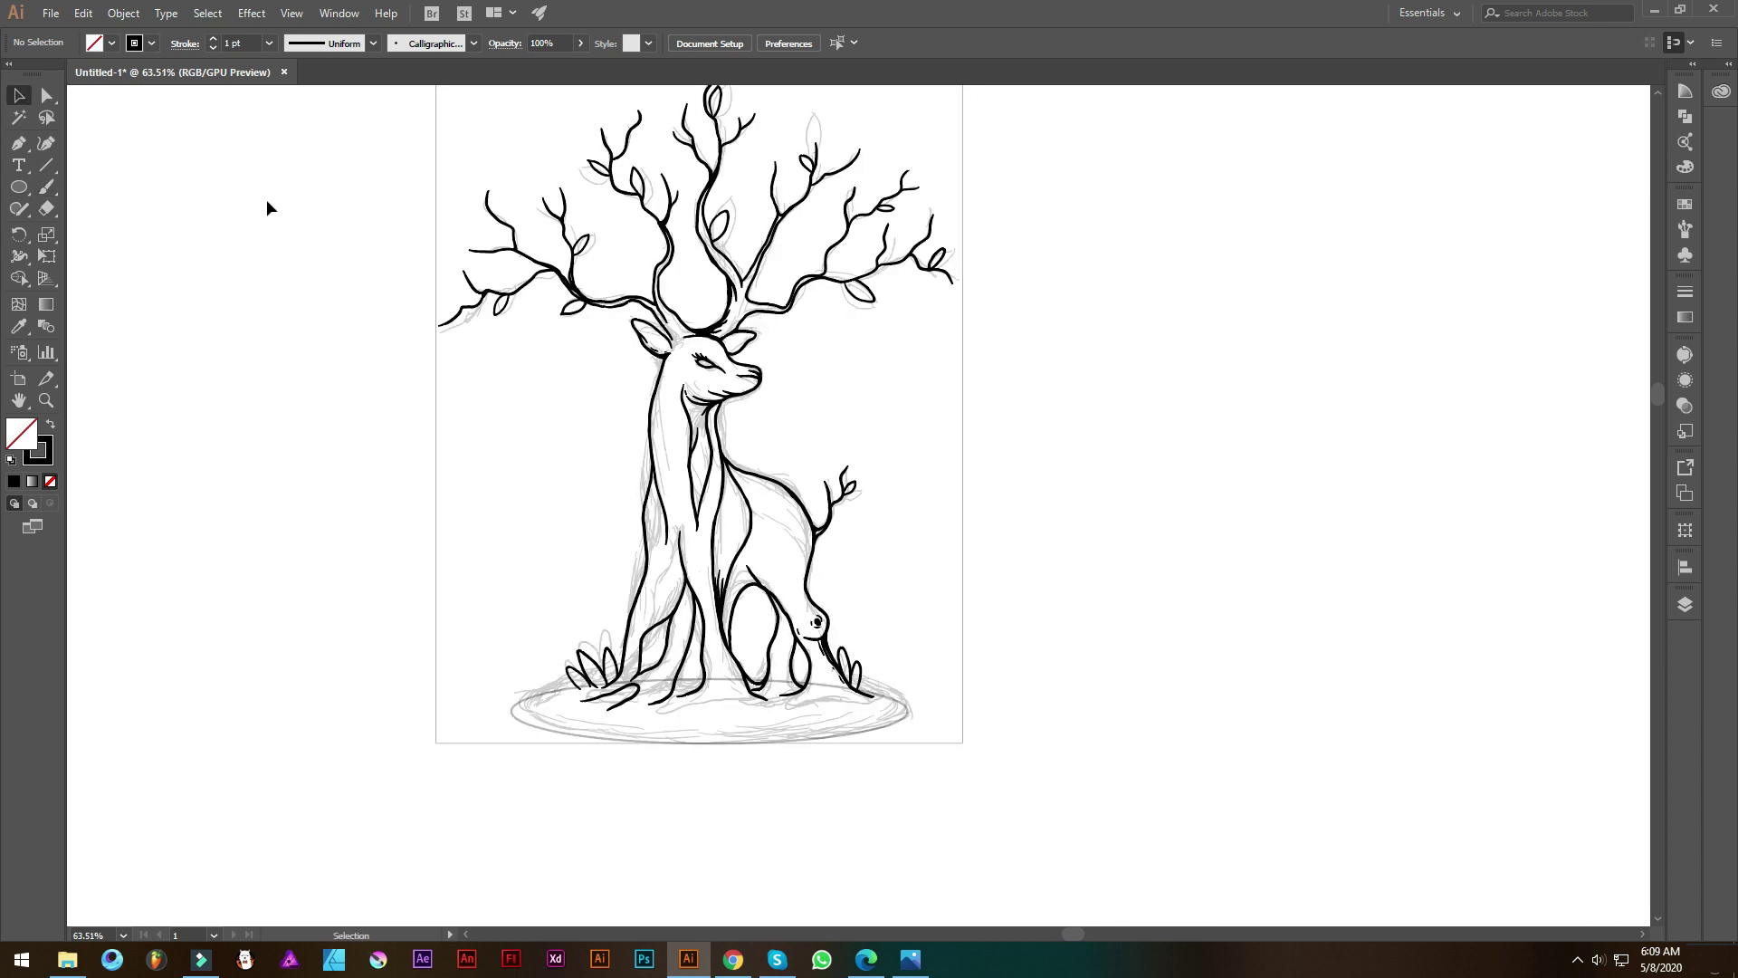
pyautogui.moveTo(839, 588); pyautogui.dragTo(1382, 607)
pyautogui.scroll(-2, 911, 539)
pyautogui.moveTo(1223, 452); pyautogui.dragTo(1413, 298)
pyautogui.scroll(1, 950, 466)
# Marquee-select areas below the drawing, clear the selection, and return to the Paintbrush
pyautogui.moveTo(687, 715)
pyautogui.mouseDown()
pyautogui.moveTo(780, 653)
pyautogui.moveTo(726, 631)
pyautogui.mouseUp()
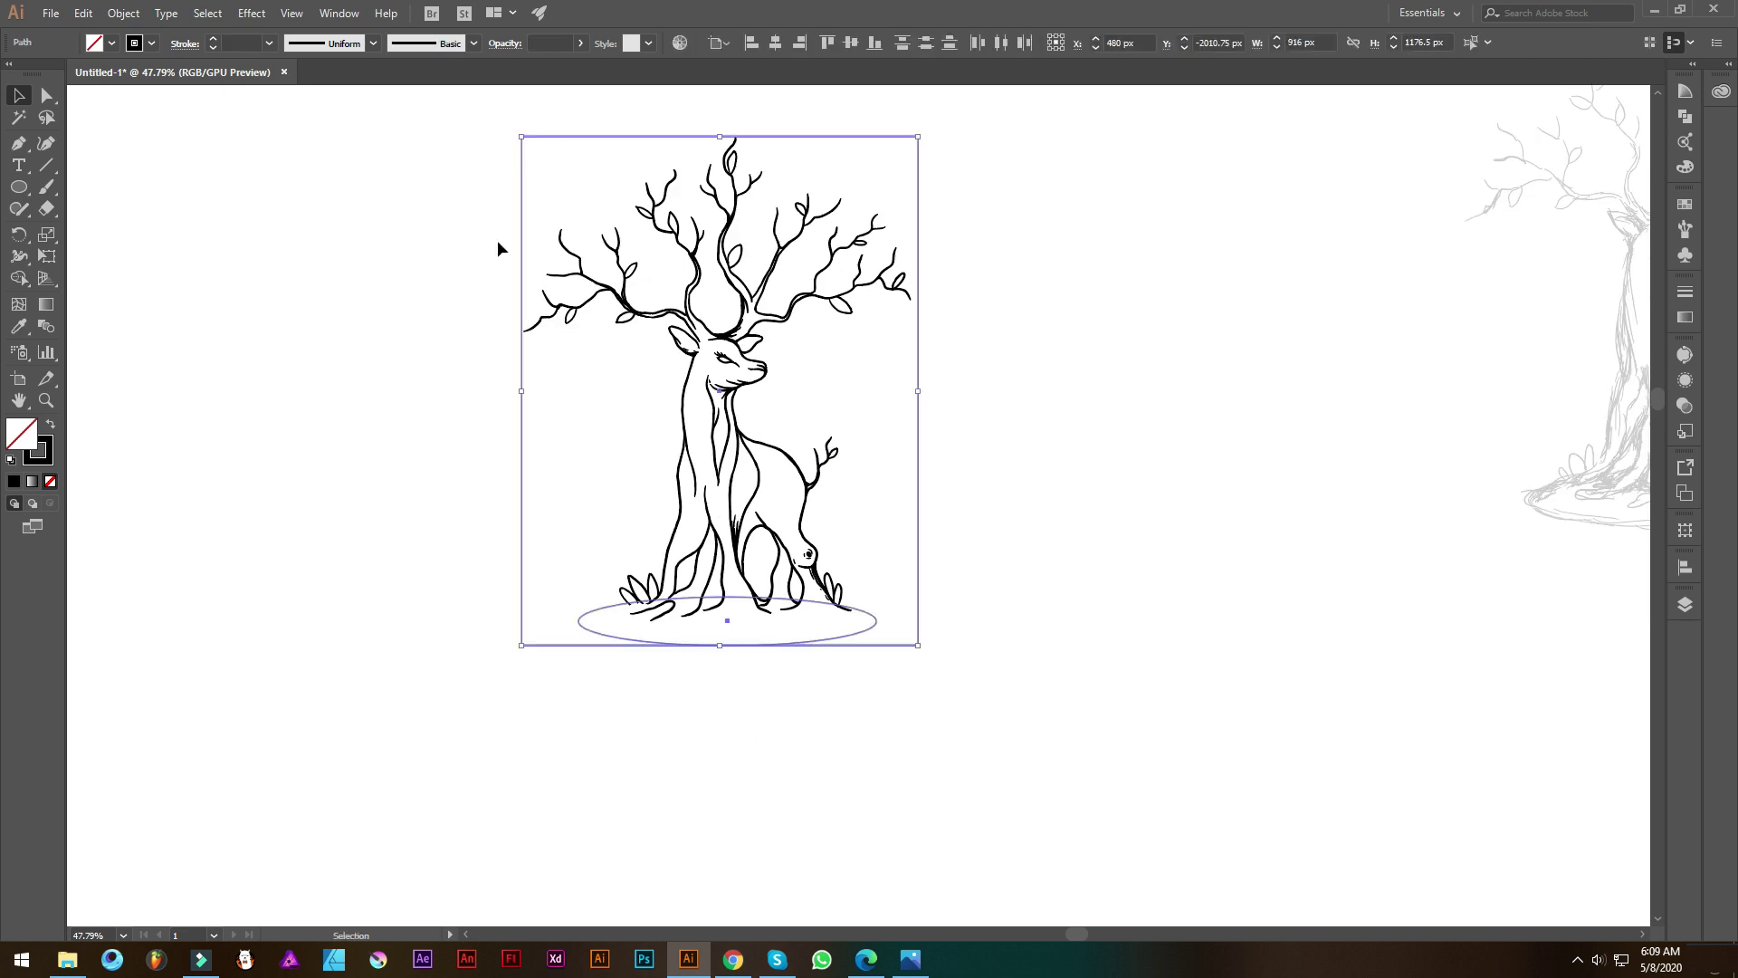
pyautogui.moveTo(576, 761); pyautogui.dragTo(718, 638)
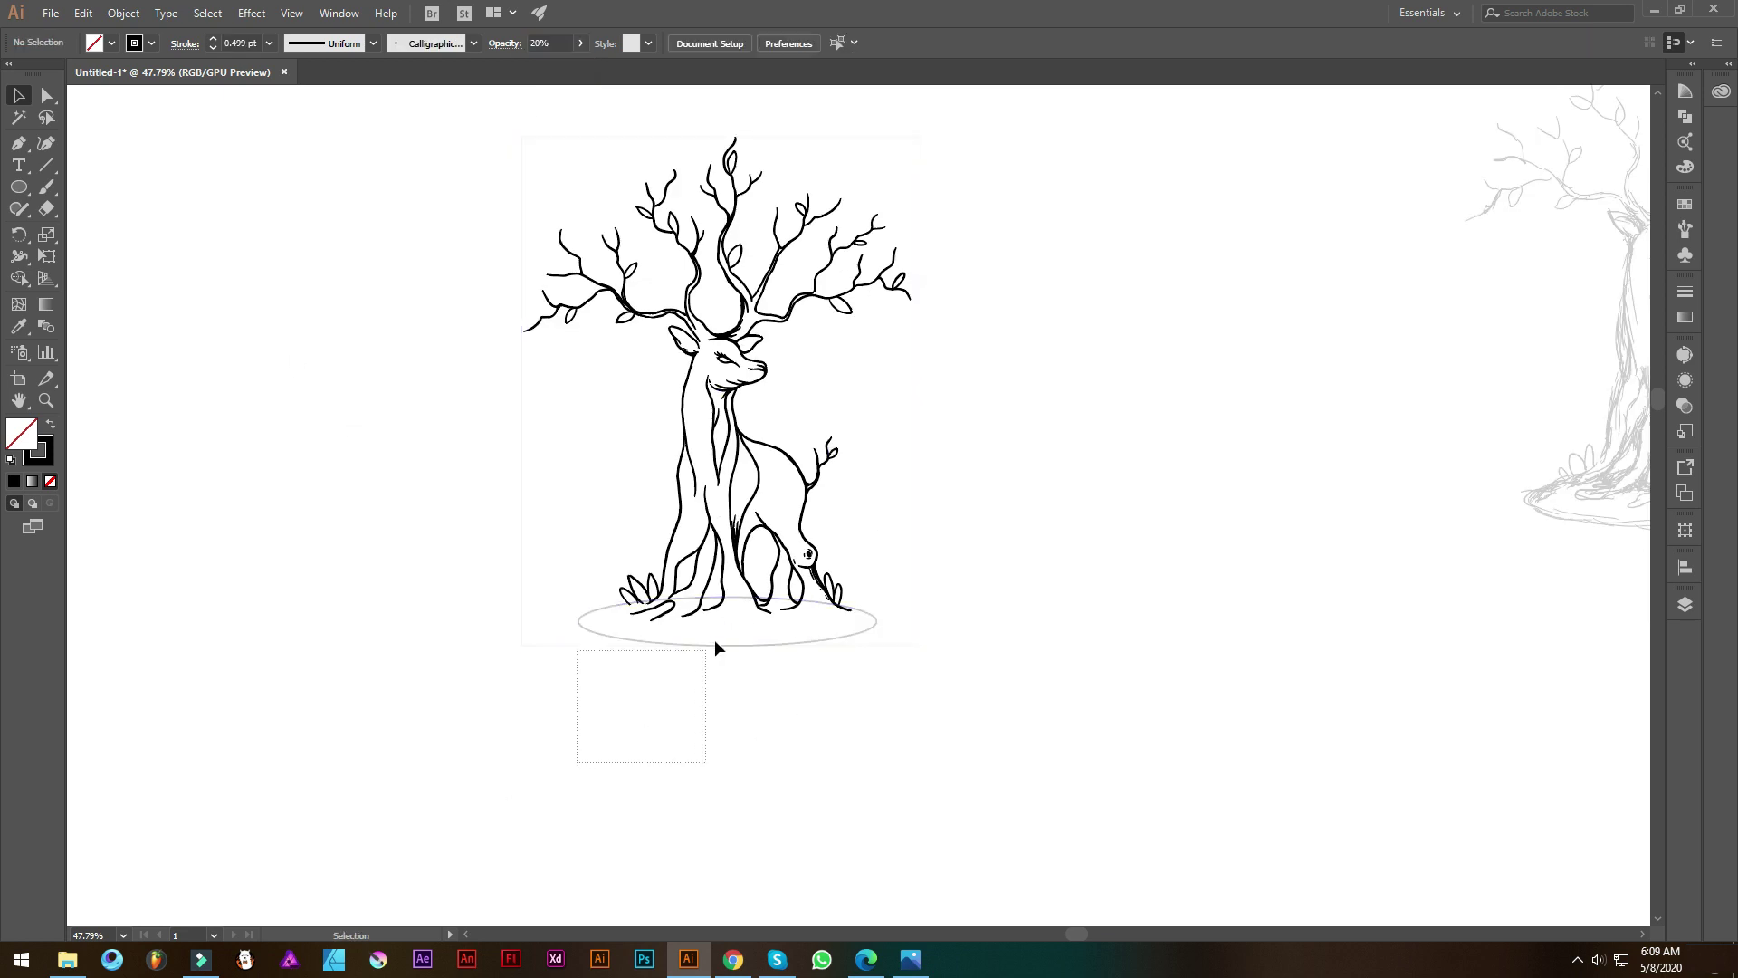
pyautogui.moveTo(382, 650); pyautogui.dragTo(550, 612)
pyautogui.moveTo(613, 741)
pyautogui.mouseDown()
pyautogui.moveTo(811, 639)
pyautogui.moveTo(831, 676)
pyautogui.mouseUp()
pyautogui.click(896, 392)
pyautogui.press('b')
pyautogui.scroll(2, 823, 344)
# Hatch the insides of the left and middle grass blades and their bases
pyautogui.scroll(7, 569, 721)
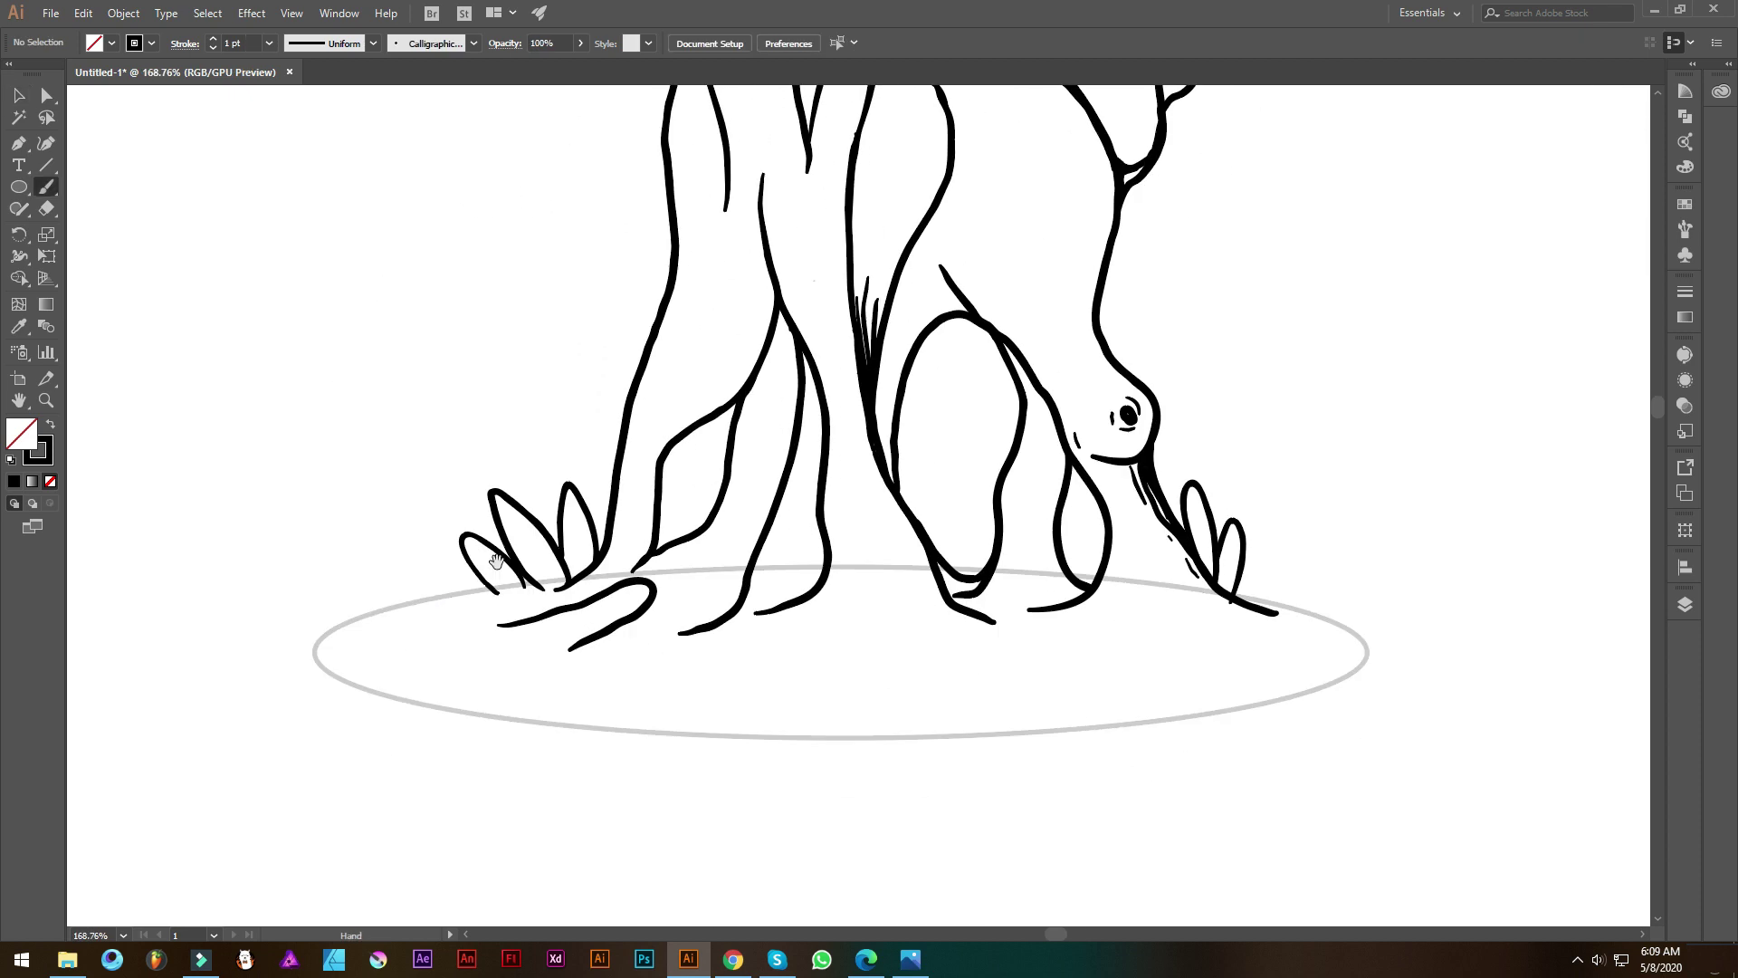
pyautogui.scroll(4, 441, 568)
pyautogui.moveTo(424, 528); pyautogui.dragTo(483, 576)
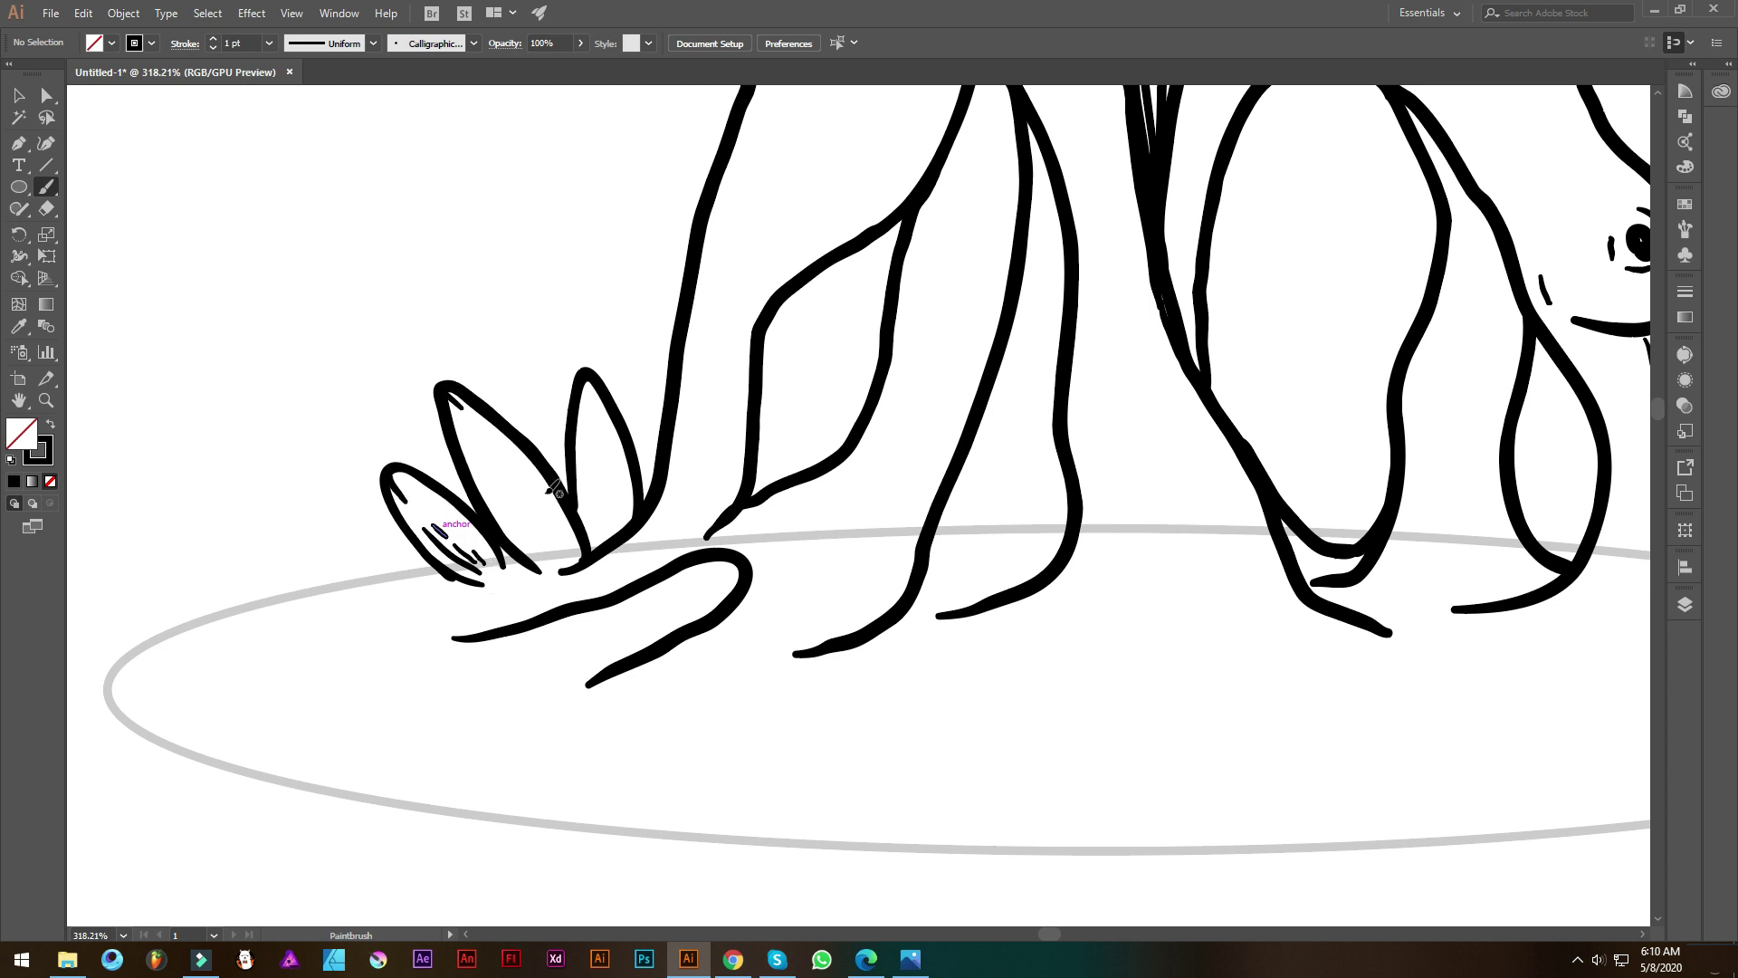
pyautogui.moveTo(531, 477)
pyautogui.mouseDown()
pyautogui.moveTo(570, 536)
pyautogui.moveTo(604, 544)
pyautogui.moveTo(557, 514)
pyautogui.mouseUp()
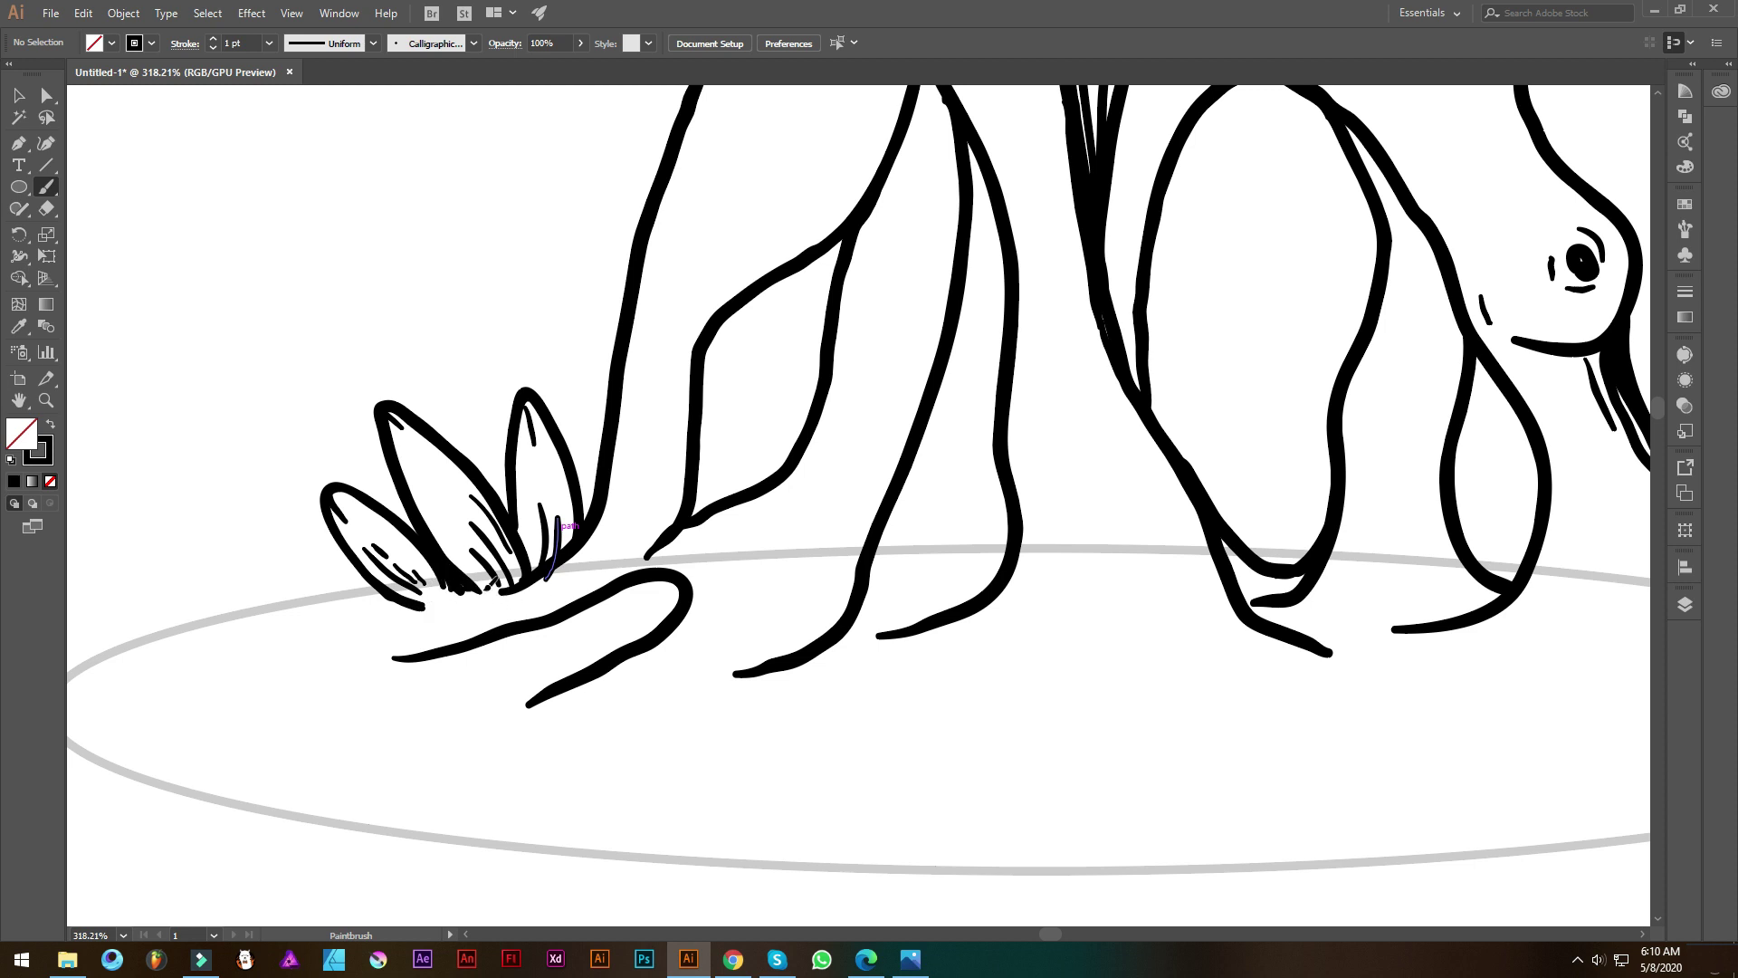
pyautogui.moveTo(421, 638)
pyautogui.mouseDown()
pyautogui.moveTo(494, 607)
pyautogui.moveTo(476, 591)
pyautogui.mouseUp()
# Add short hatch strokes inside the leaf-shaped root at the left base
pyautogui.scroll(-5, 498, 589)
pyautogui.scroll(1, 562, 597)
pyautogui.scroll(1, 589, 607)
pyautogui.scroll(2, 619, 612)
pyautogui.scroll(2, 383, 620)
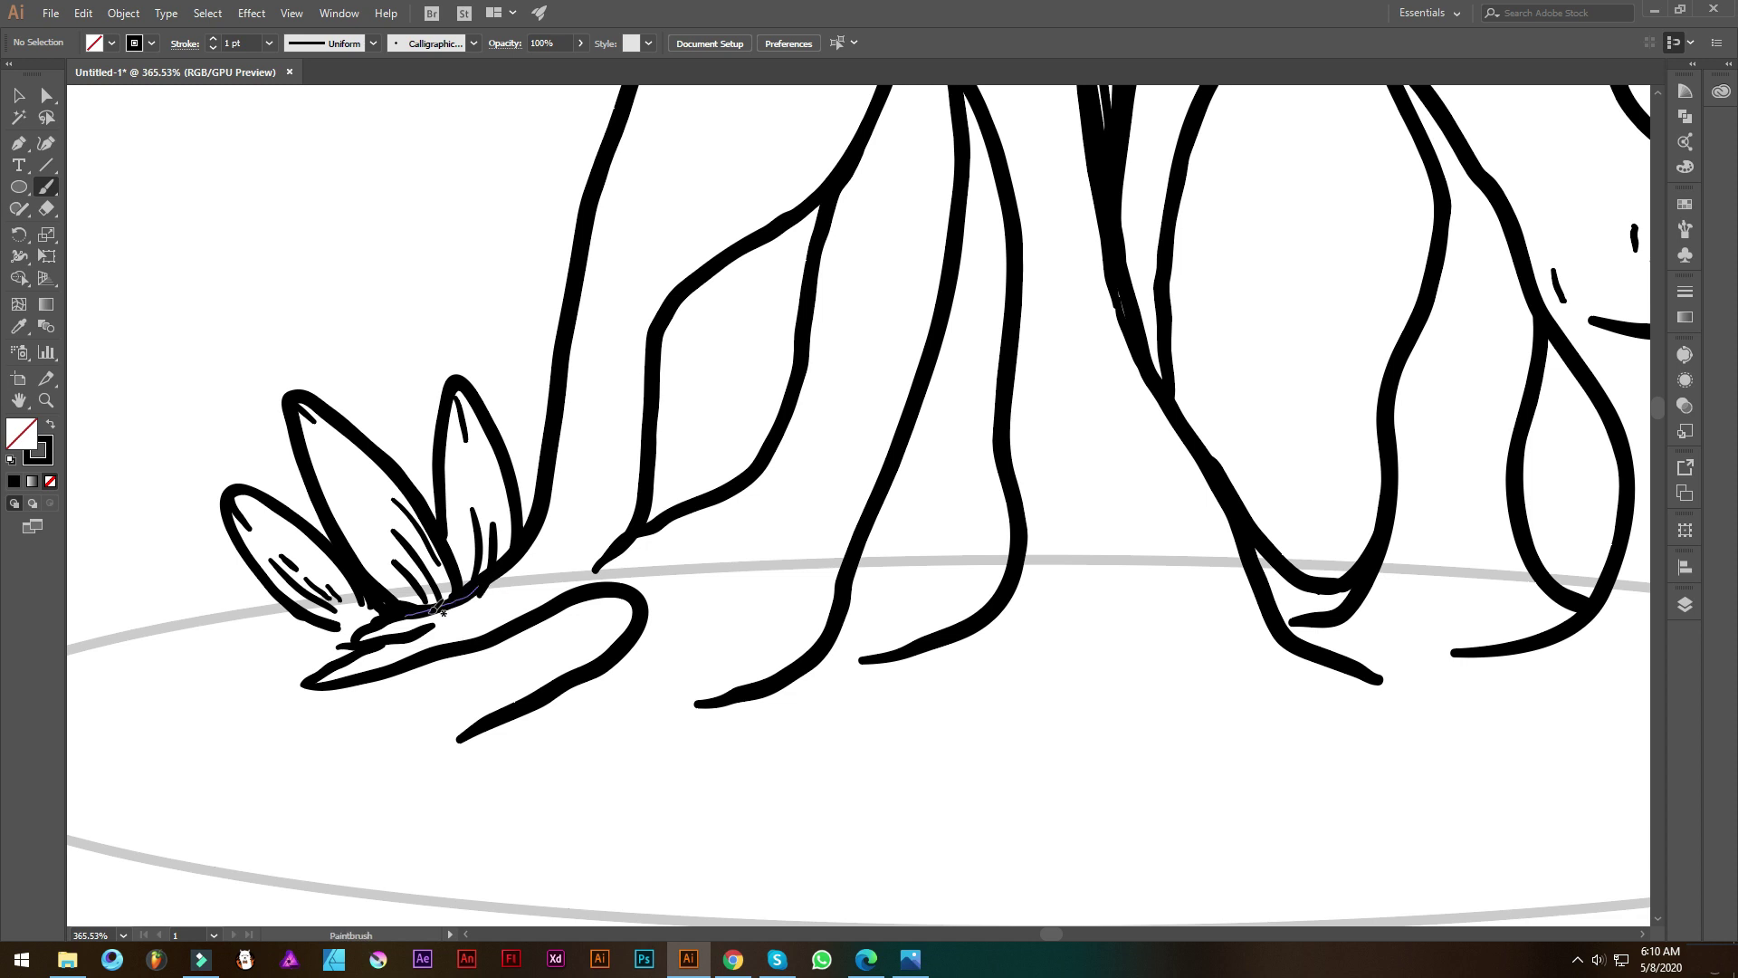
pyautogui.scroll(-1, 518, 557)
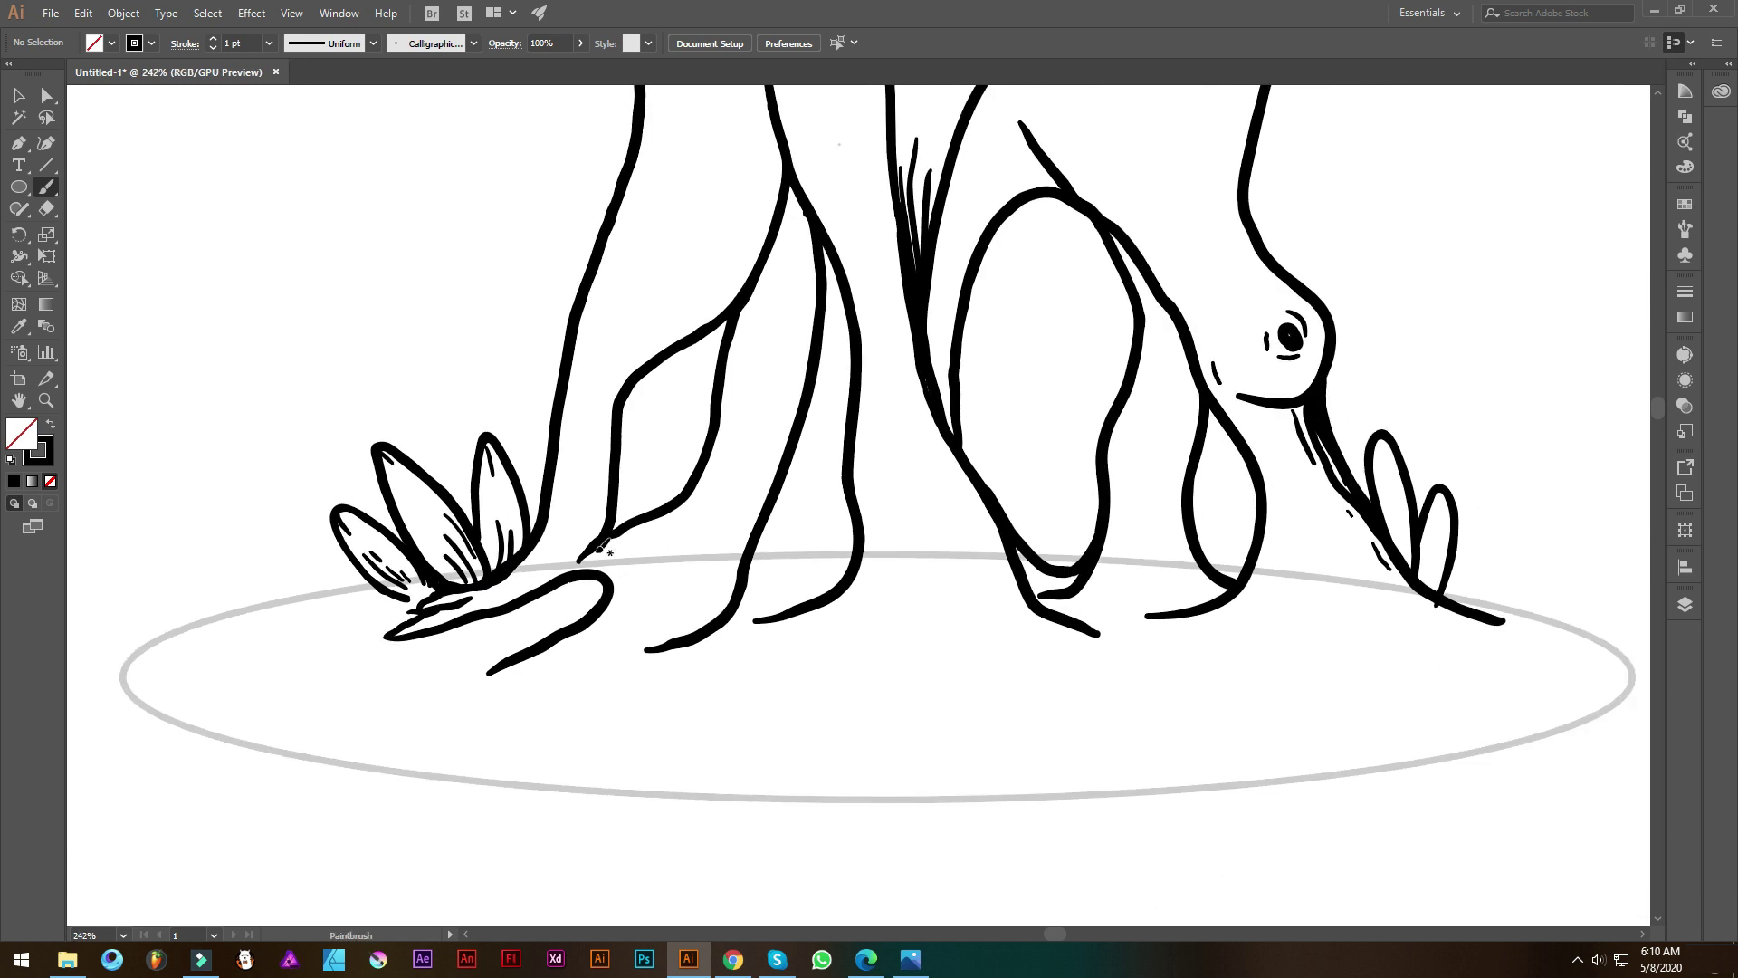
pyautogui.scroll(-1, 686, 497)
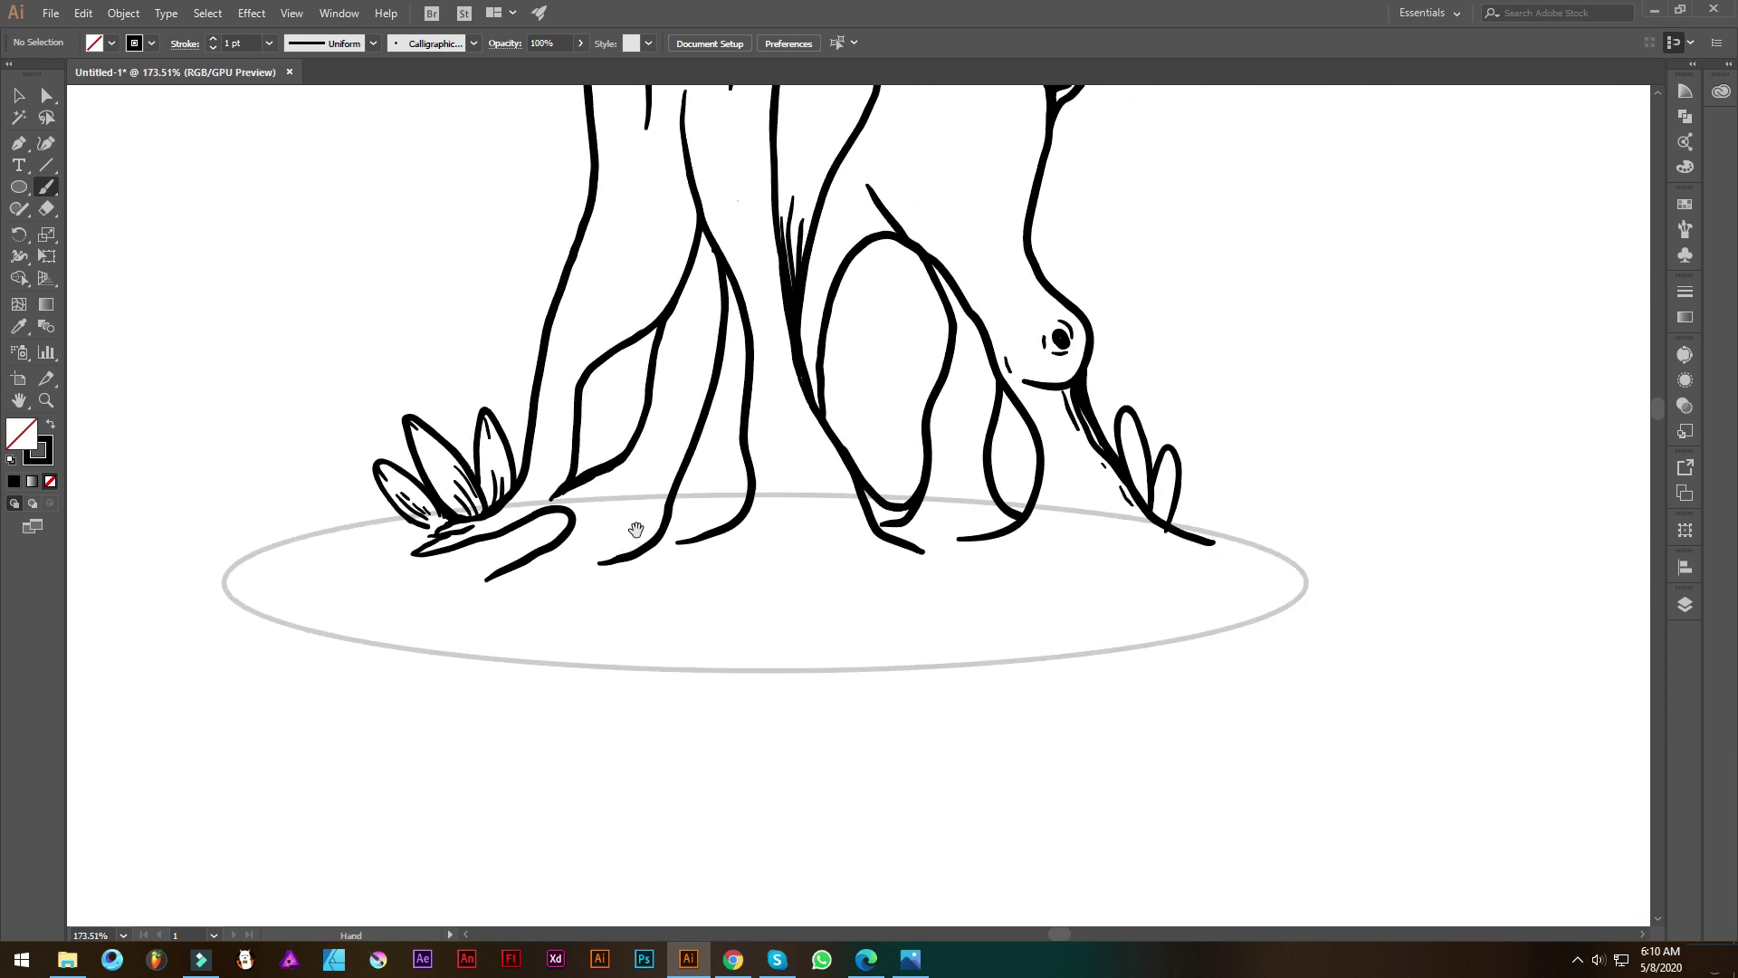
pyautogui.scroll(1, 594, 492)
pyautogui.moveTo(604, 462); pyautogui.dragTo(621, 446)
pyautogui.moveTo(627, 431)
pyautogui.mouseDown()
pyautogui.moveTo(627, 412)
pyautogui.moveTo(632, 433)
pyautogui.mouseUp()
# Close the root into a finger-like outline and draw a heel line joining the roots along the ground
pyautogui.scroll(2, 632, 433)
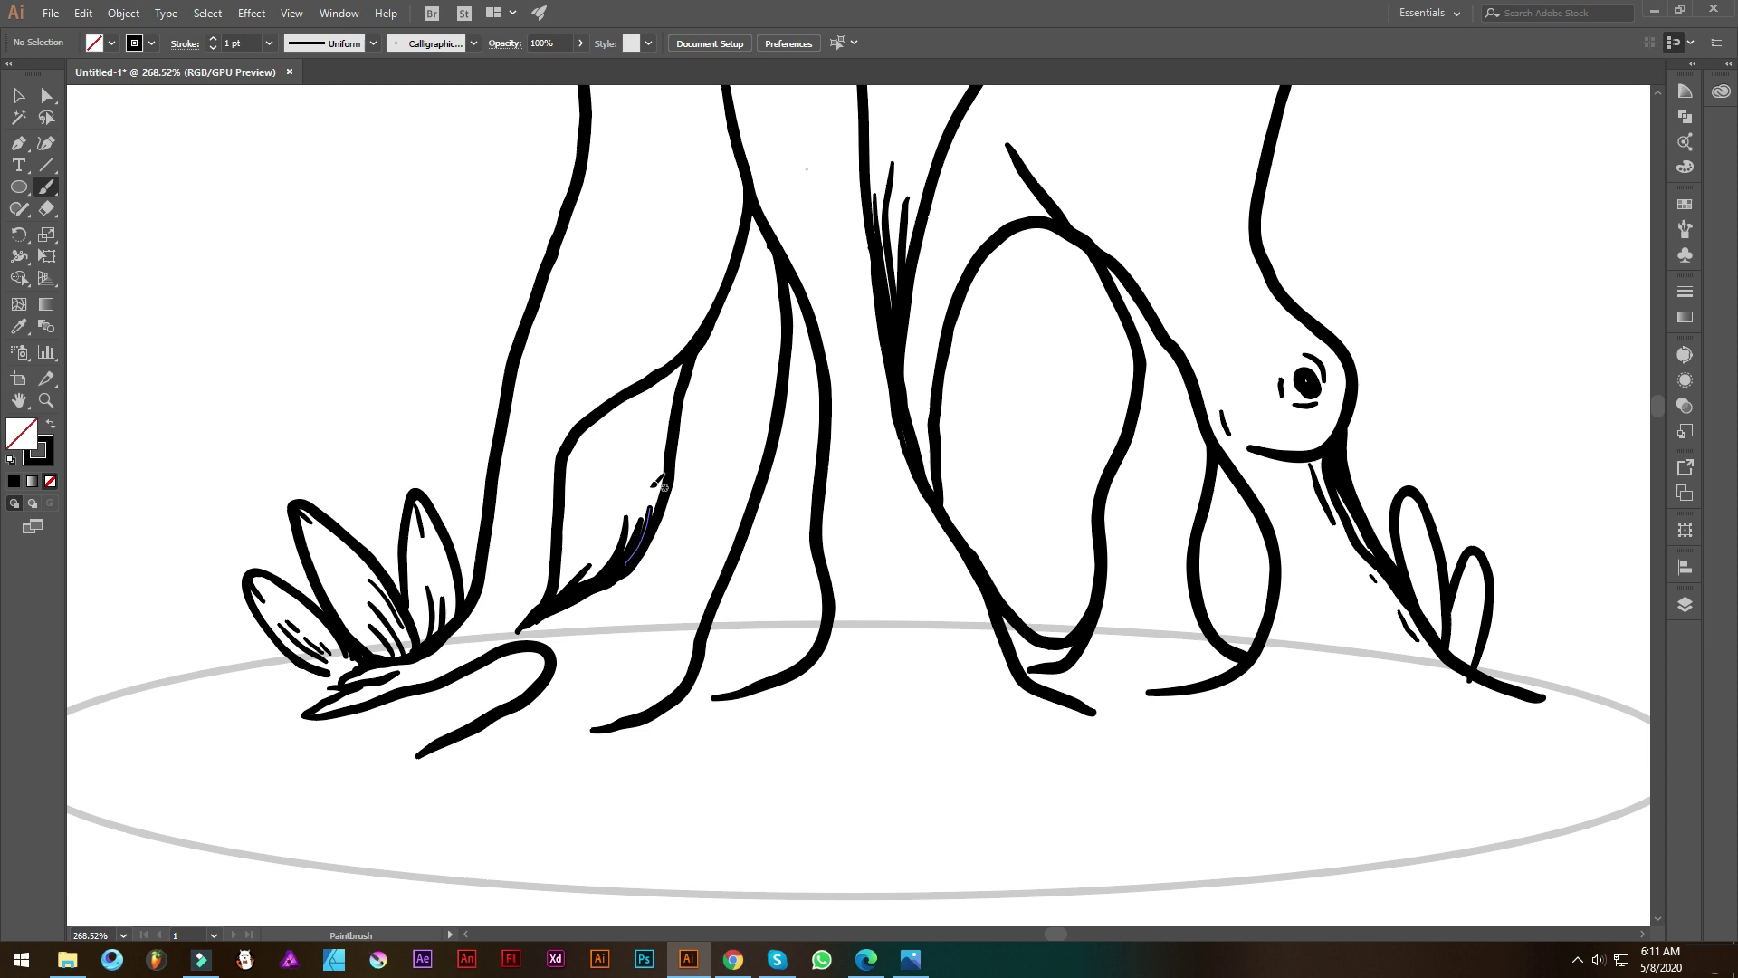
pyautogui.scroll(-1, 621, 514)
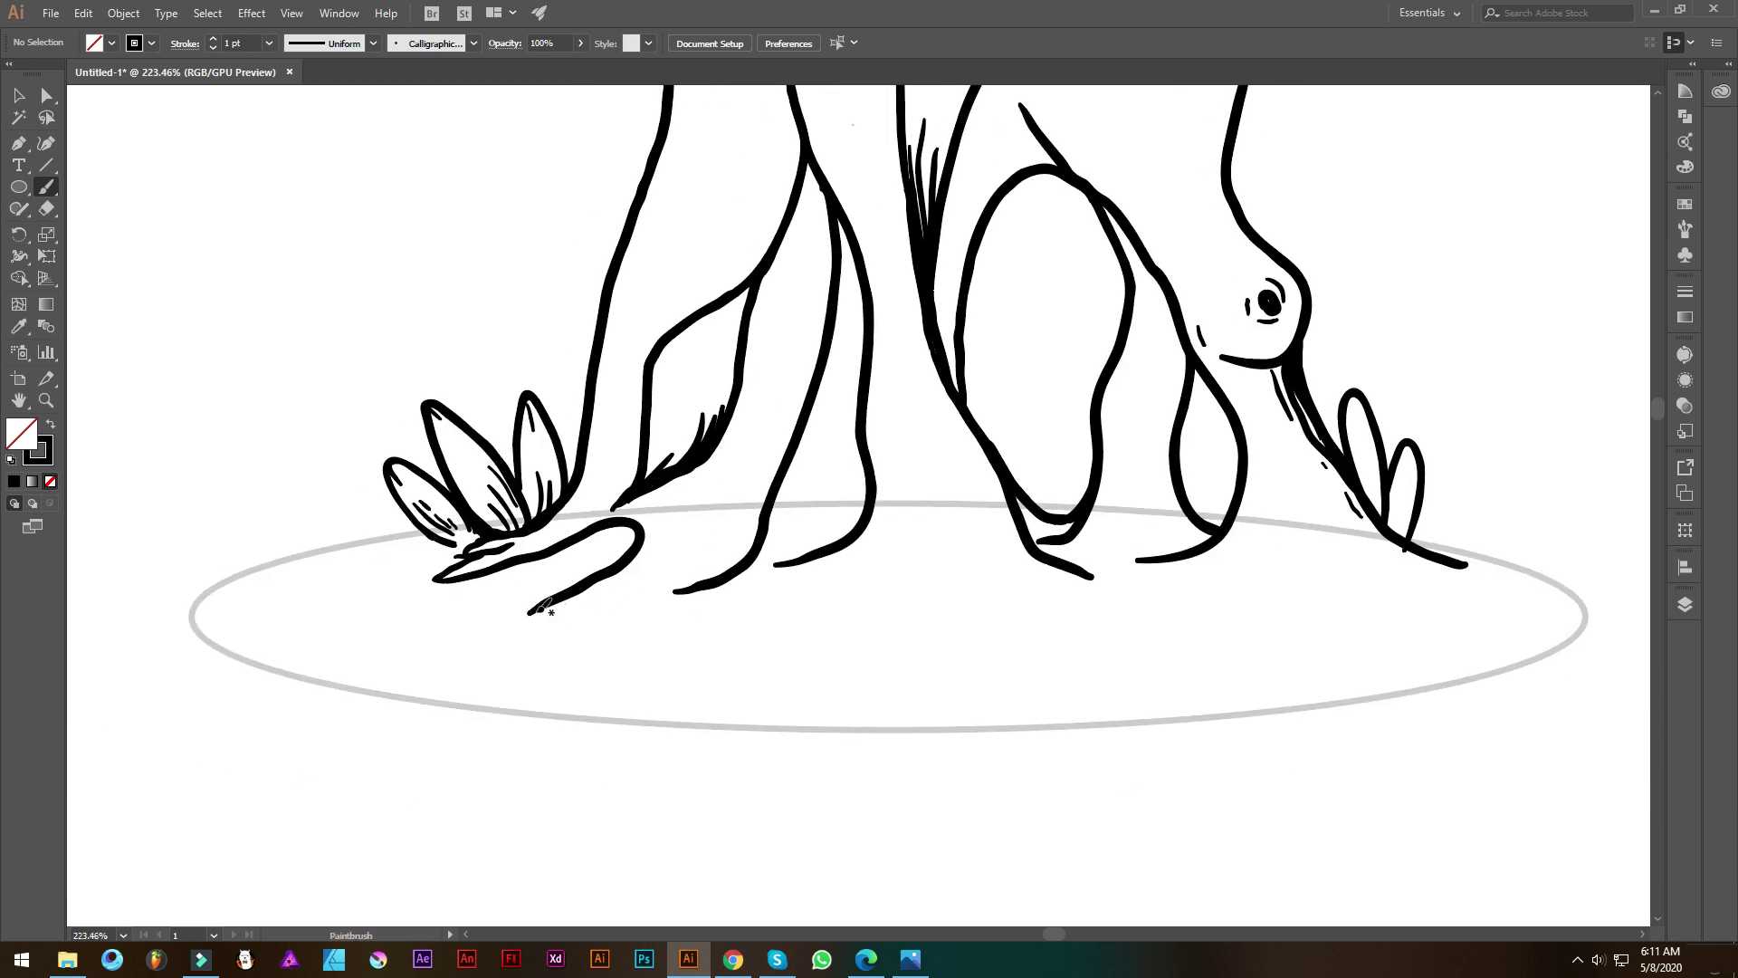
pyautogui.moveTo(580, 584)
pyautogui.mouseDown()
pyautogui.moveTo(625, 568)
pyautogui.moveTo(477, 617)
pyautogui.moveTo(665, 579)
pyautogui.mouseUp()
pyautogui.scroll(-2, 648, 504)
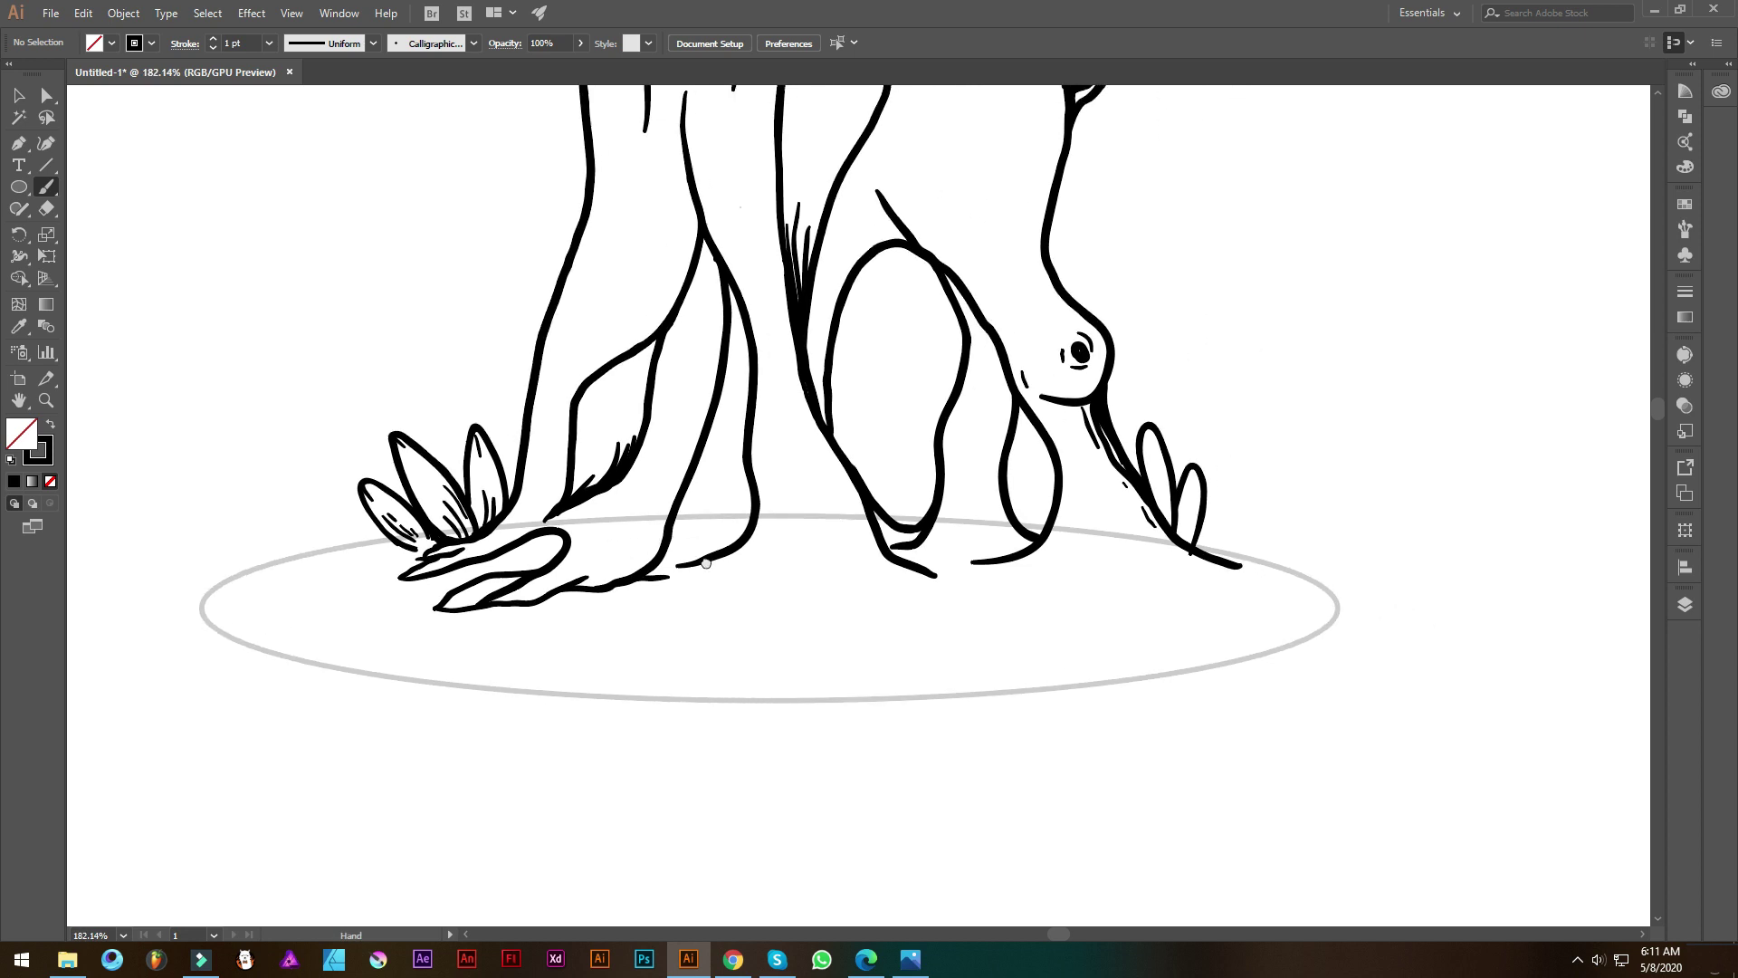
pyautogui.scroll(1, 648, 504)
pyautogui.moveTo(615, 620)
pyautogui.mouseDown()
pyautogui.moveTo(797, 590)
pyautogui.moveTo(966, 634)
pyautogui.mouseUp()
# Add hatching and a contour stroke down the deer-tree's leg
pyautogui.moveTo(725, 295); pyautogui.dragTo(709, 398)
pyautogui.moveTo(758, 278)
pyautogui.mouseDown()
pyautogui.moveTo(667, 356)
pyautogui.moveTo(637, 208)
pyautogui.mouseUp()
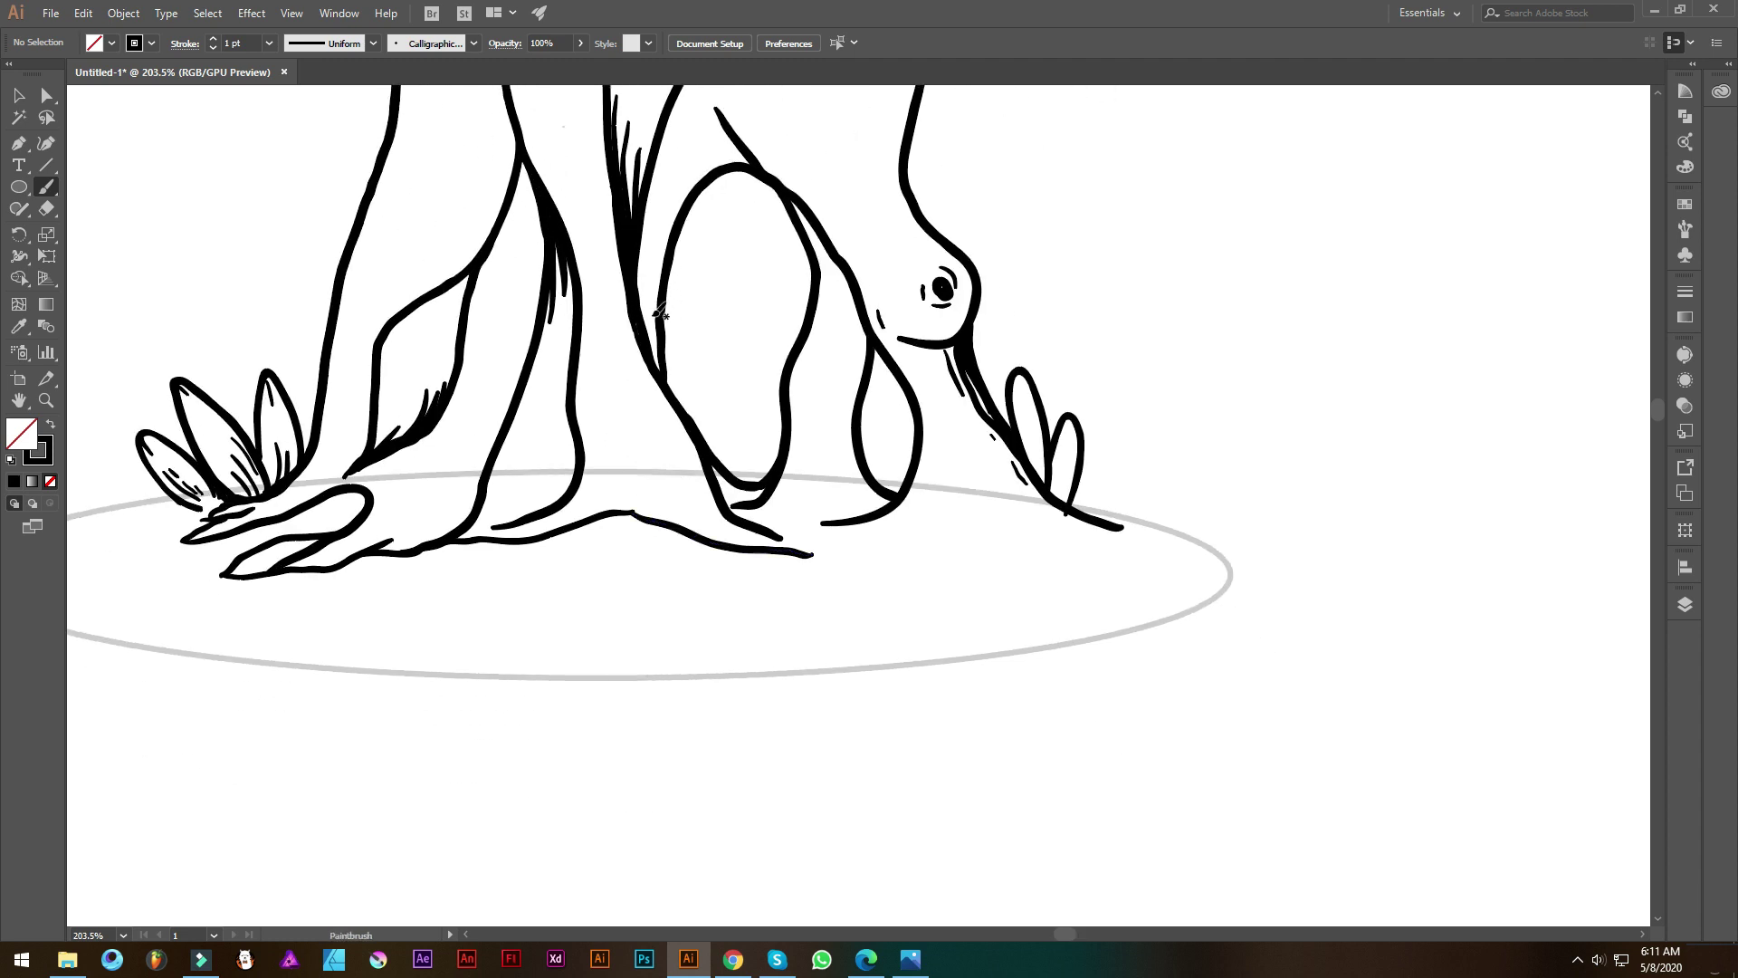
pyautogui.moveTo(667, 264); pyautogui.dragTo(665, 368)
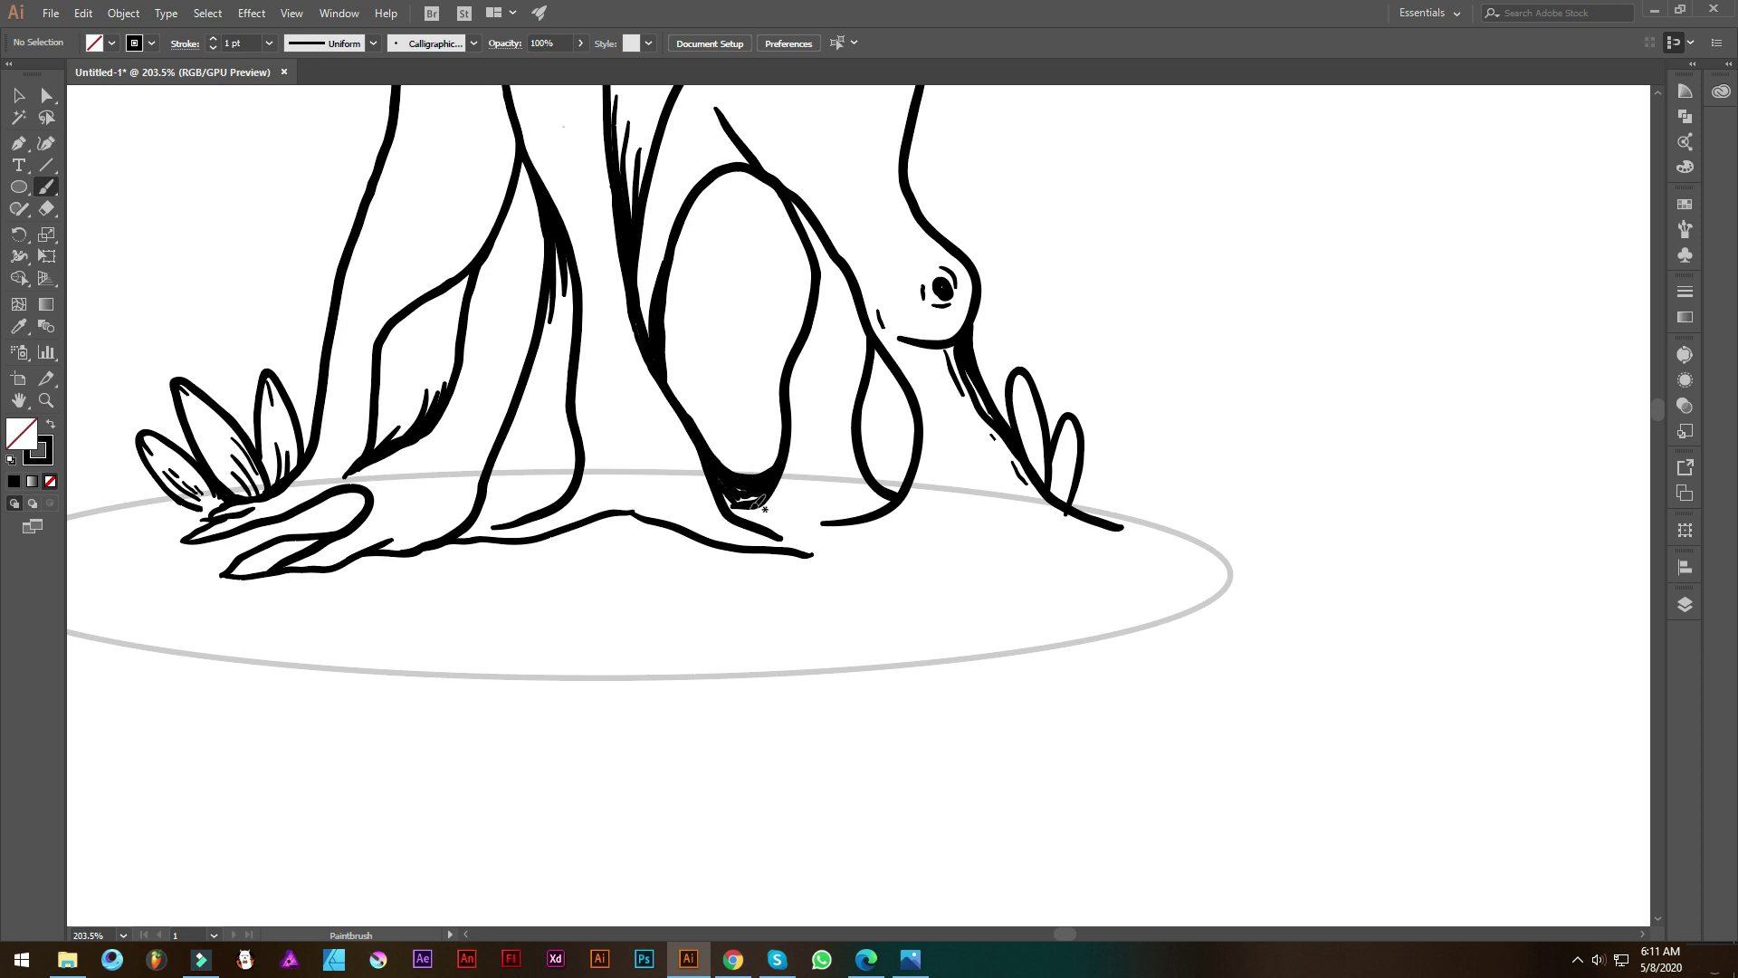
# Ink strokes along the foot and toe at ground level and up the trunk's left edge
pyautogui.moveTo(768, 514); pyautogui.dragTo(639, 431)
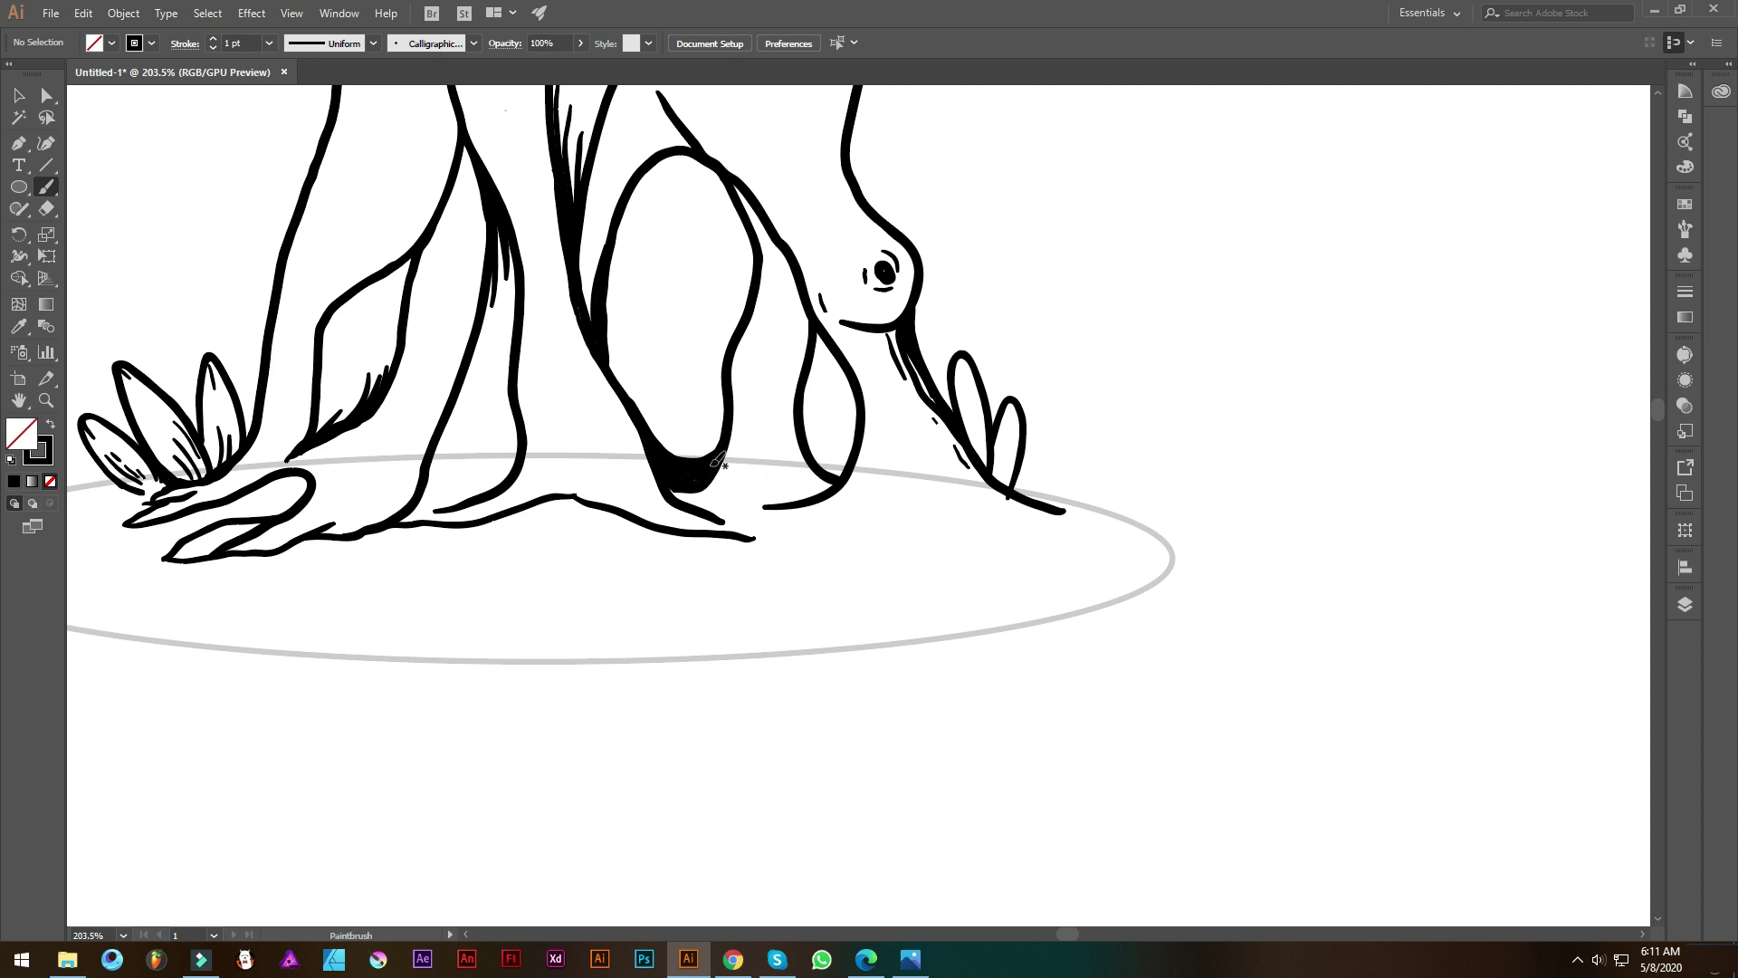
pyautogui.moveTo(810, 521); pyautogui.dragTo(706, 514)
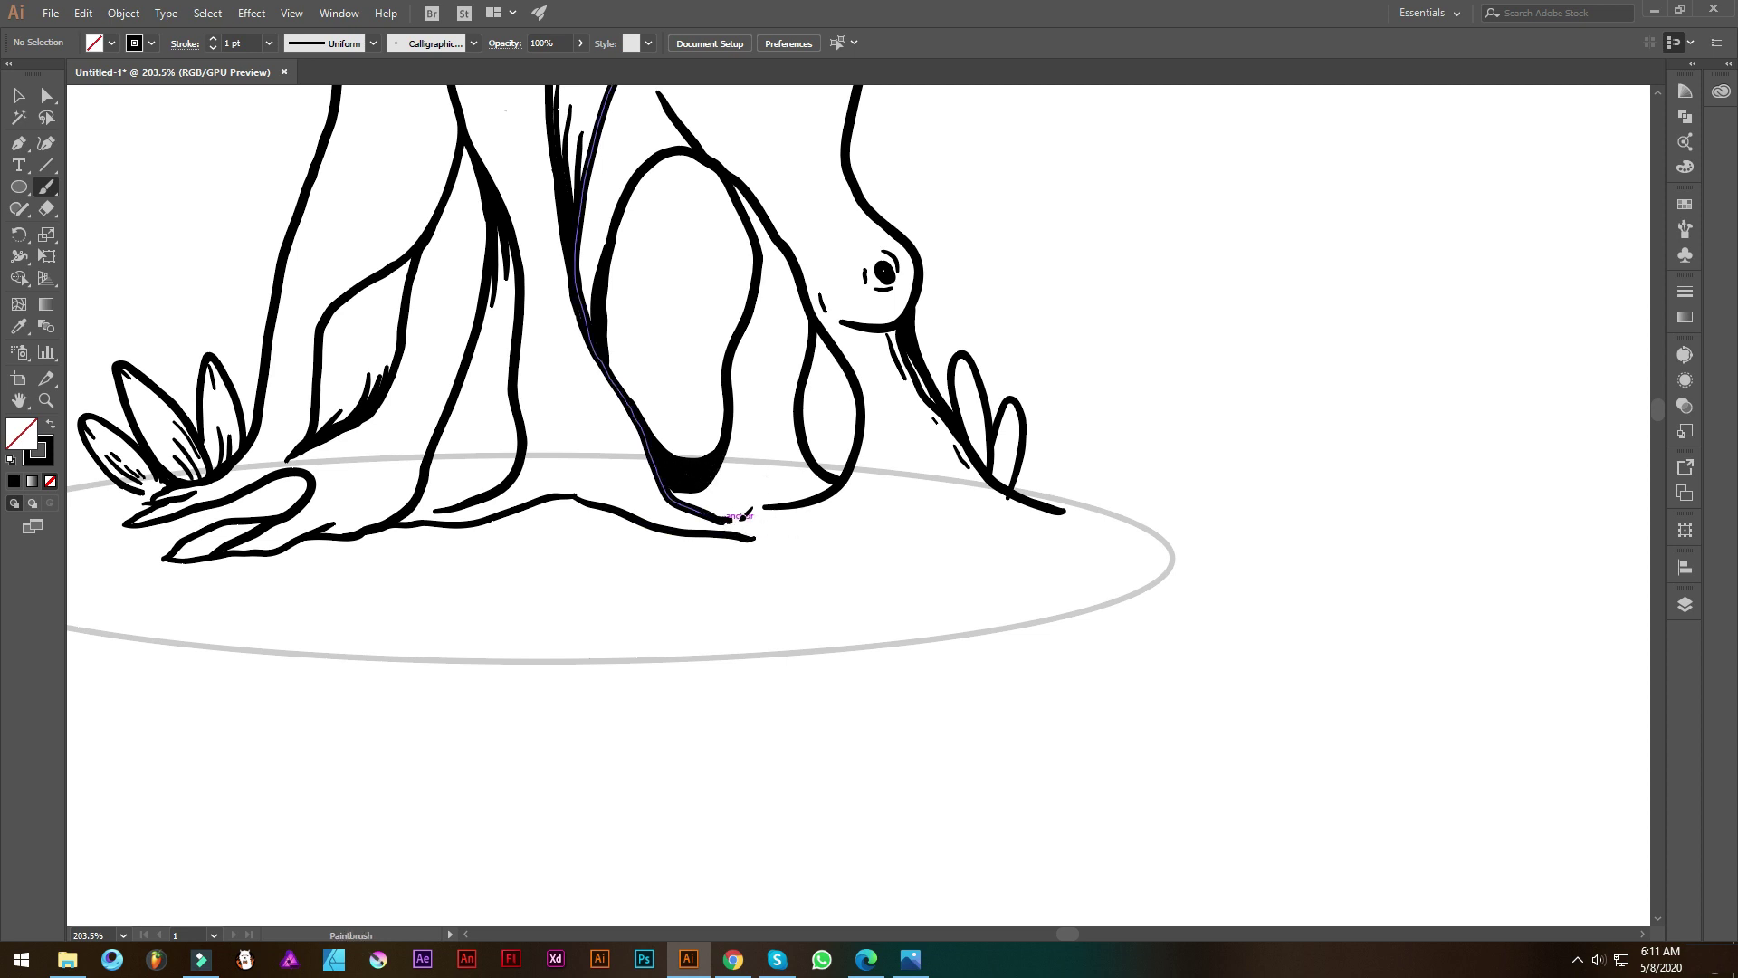
pyautogui.keyDown('alt'); pyautogui.scroll(-1, 1309, 581); pyautogui.keyUp('alt')
pyautogui.moveTo(824, 541); pyautogui.dragTo(910, 557)
pyautogui.moveTo(939, 475)
pyautogui.mouseDown()
pyautogui.moveTo(950, 496)
pyautogui.moveTo(1127, 521)
pyautogui.mouseUp()
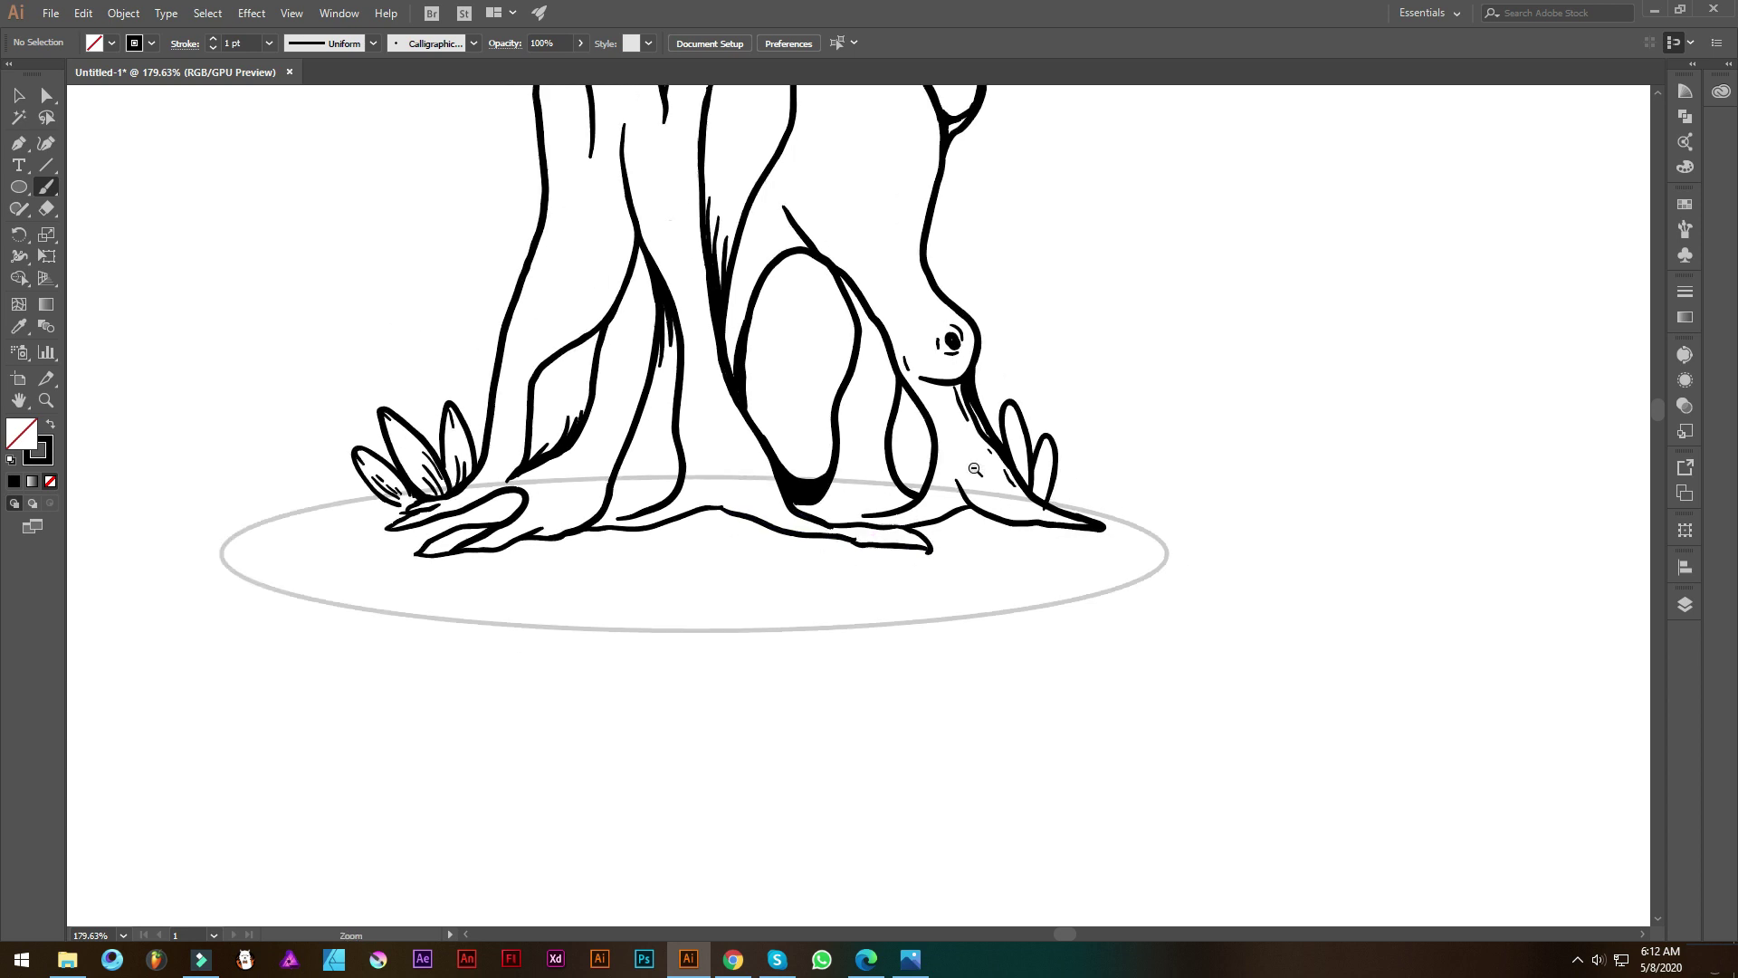
pyautogui.scroll(5, 658, 506)
pyautogui.moveTo(616, 595)
pyautogui.mouseDown()
pyautogui.moveTo(685, 471)
pyautogui.moveTo(655, 534)
pyautogui.mouseUp()
# Add fur strokes along the neck's left edge and hatching along the neck line
pyautogui.scroll(-2, 666, 524)
pyautogui.scroll(-2, 640, 388)
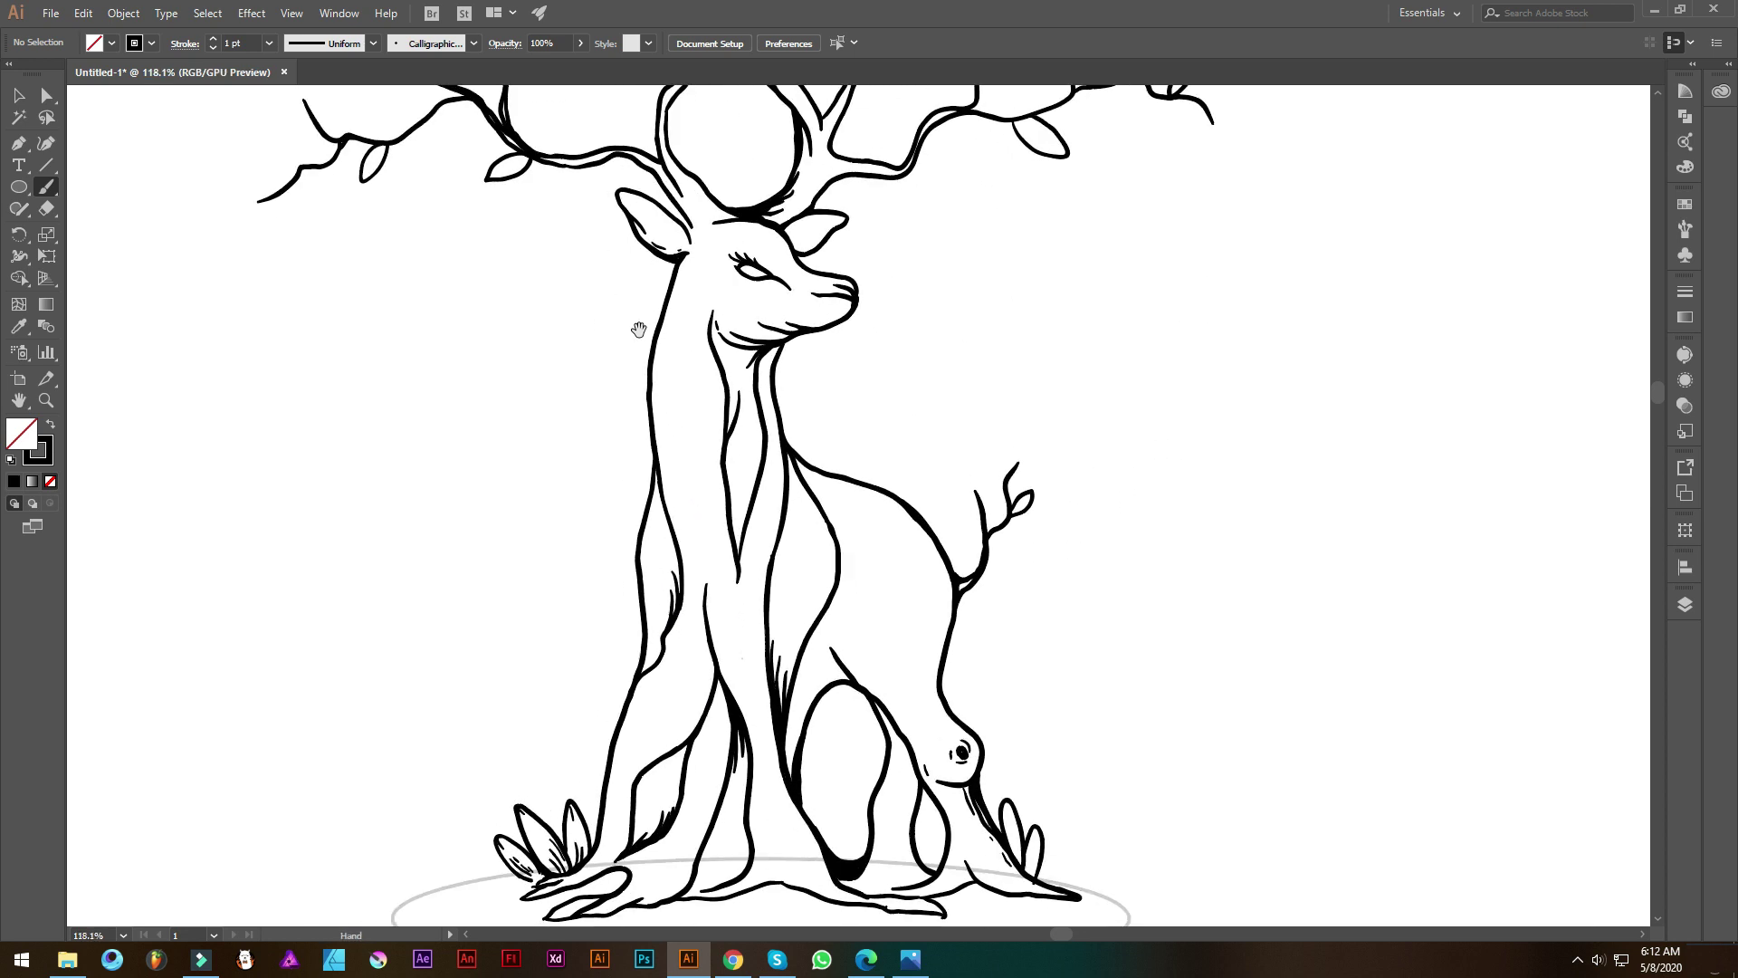
pyautogui.scroll(-2, 634, 380)
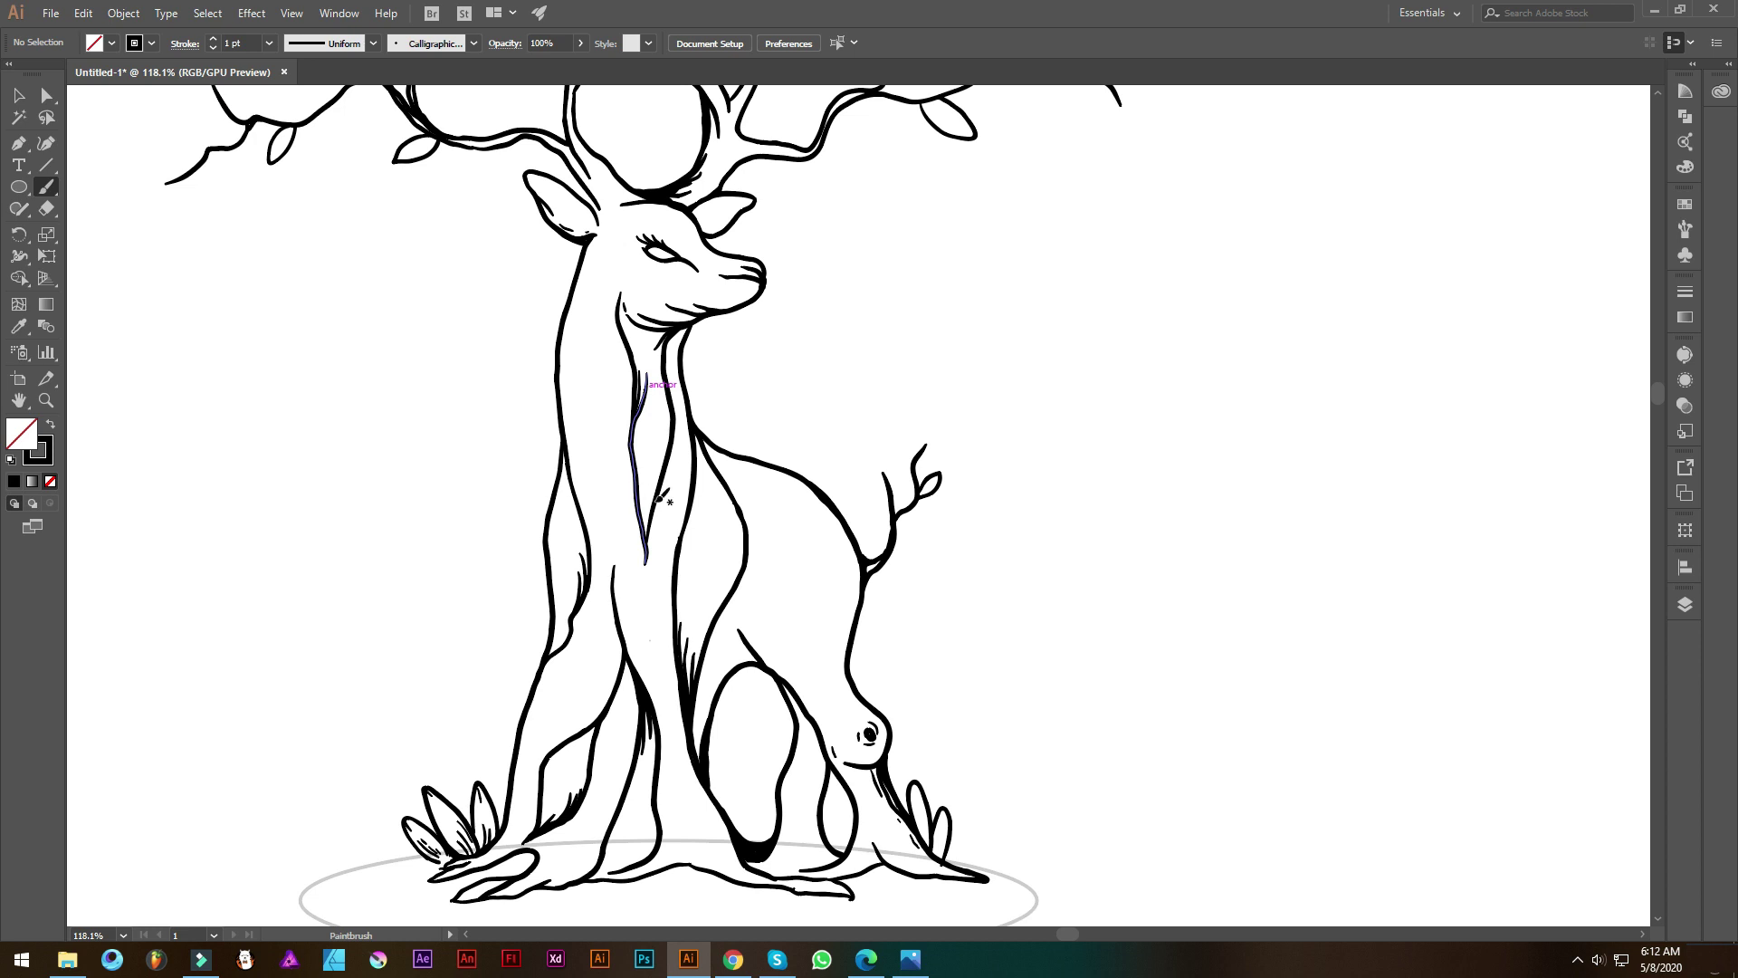
pyautogui.scroll(5, 629, 448)
pyautogui.moveTo(670, 514); pyautogui.dragTo(665, 599)
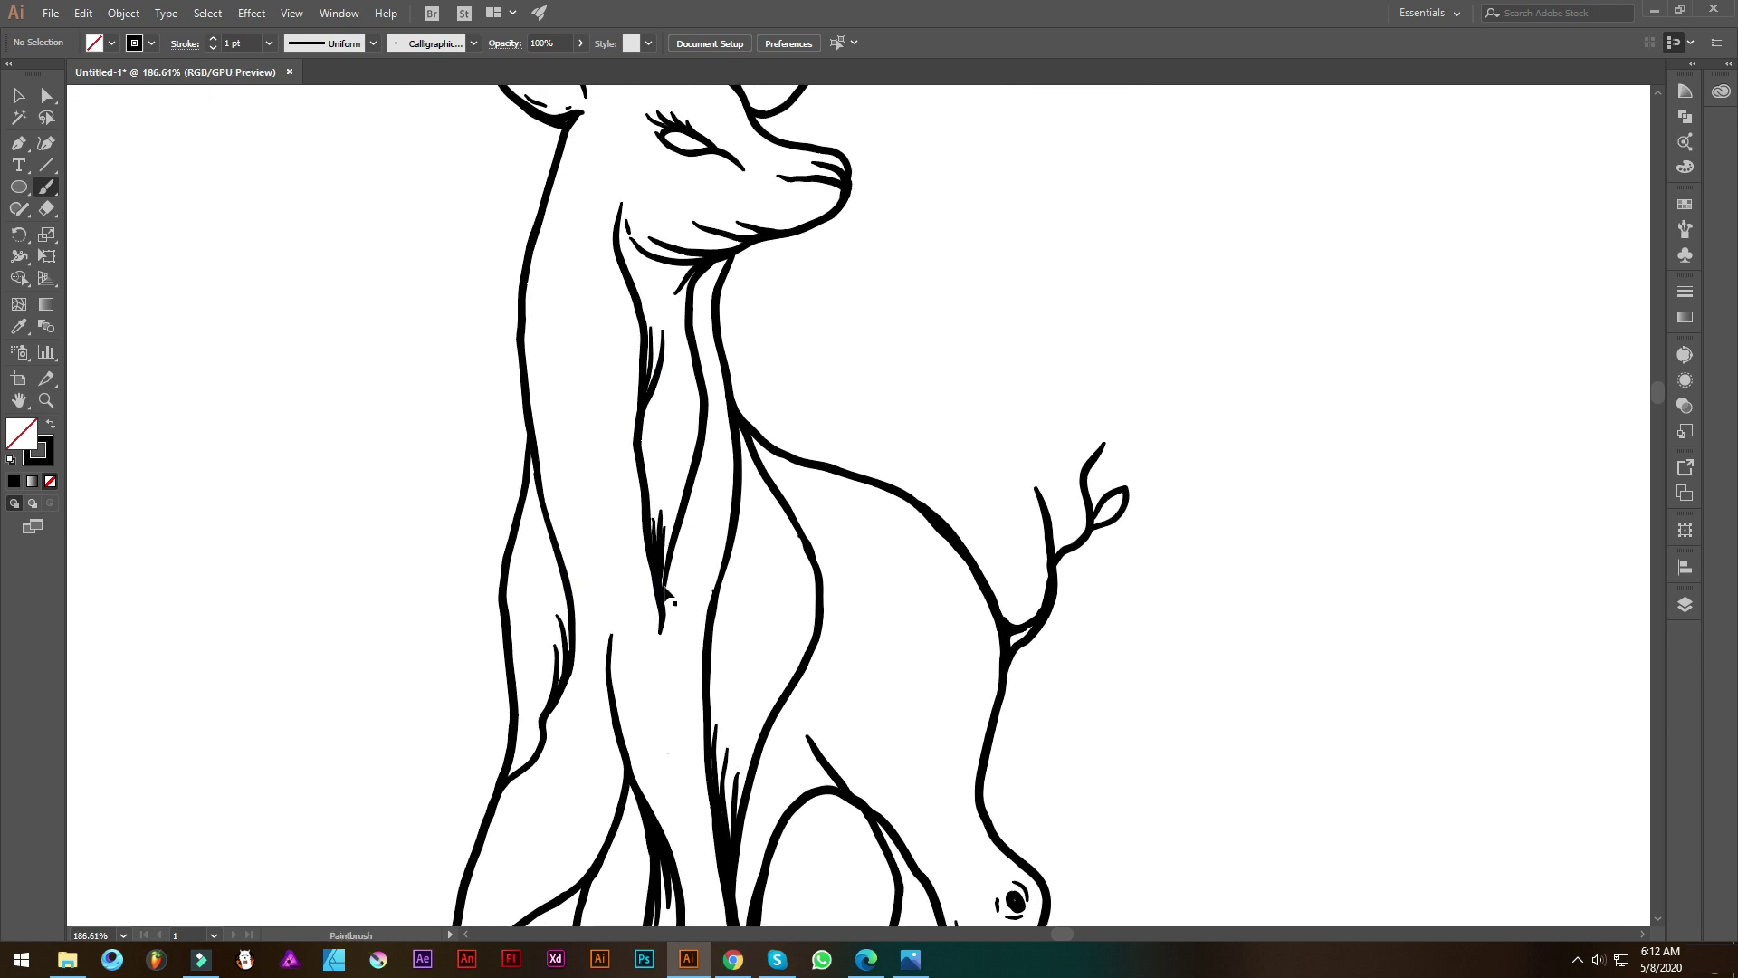
pyautogui.scroll(2, 715, 568)
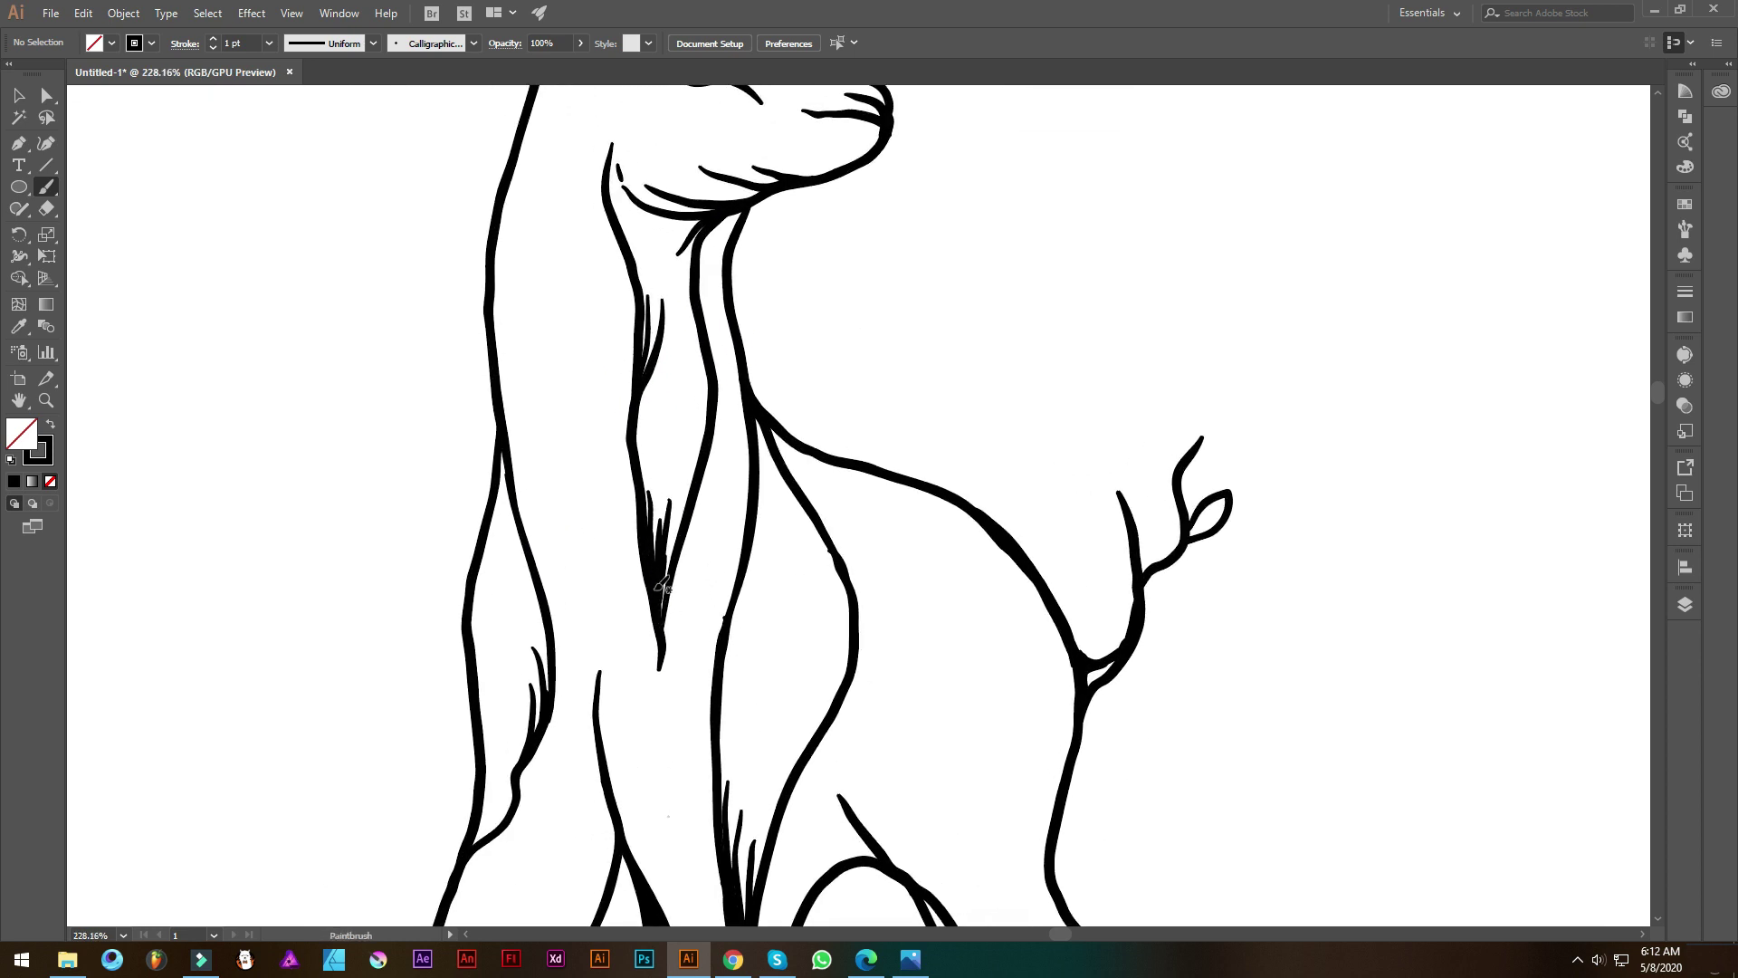
pyautogui.scroll(-3, 652, 507)
pyautogui.scroll(2, 652, 503)
pyautogui.scroll(-5, 650, 503)
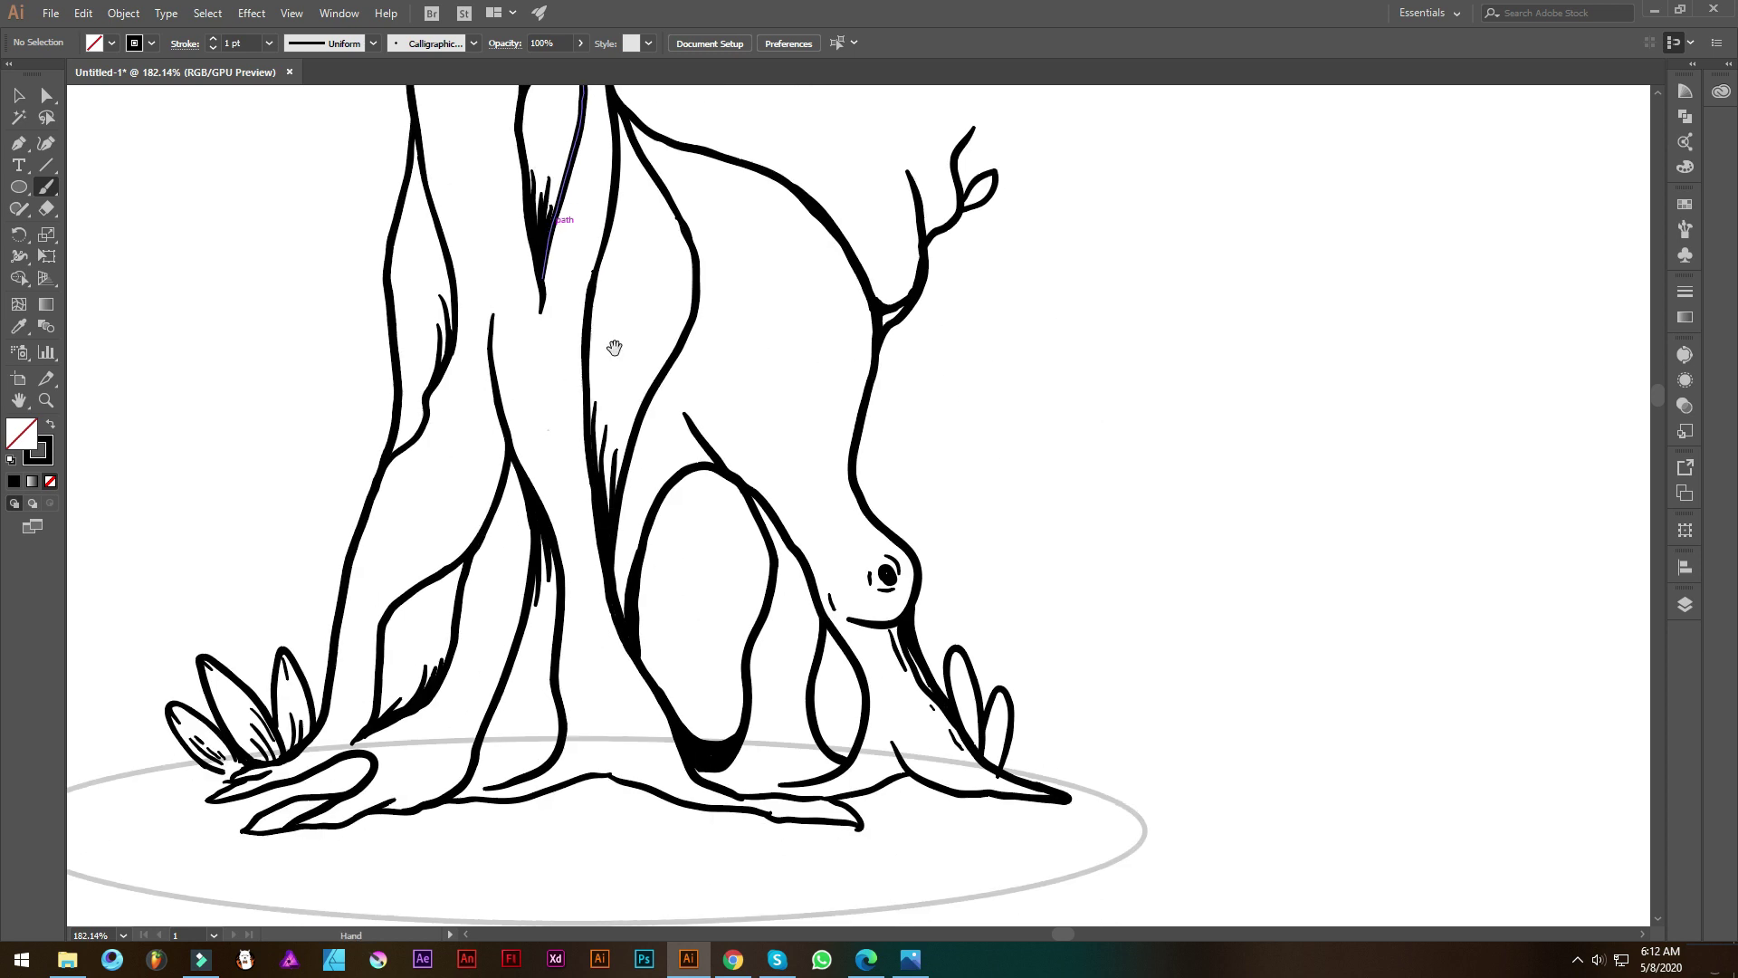
pyautogui.moveTo(701, 453); pyautogui.dragTo(742, 513)
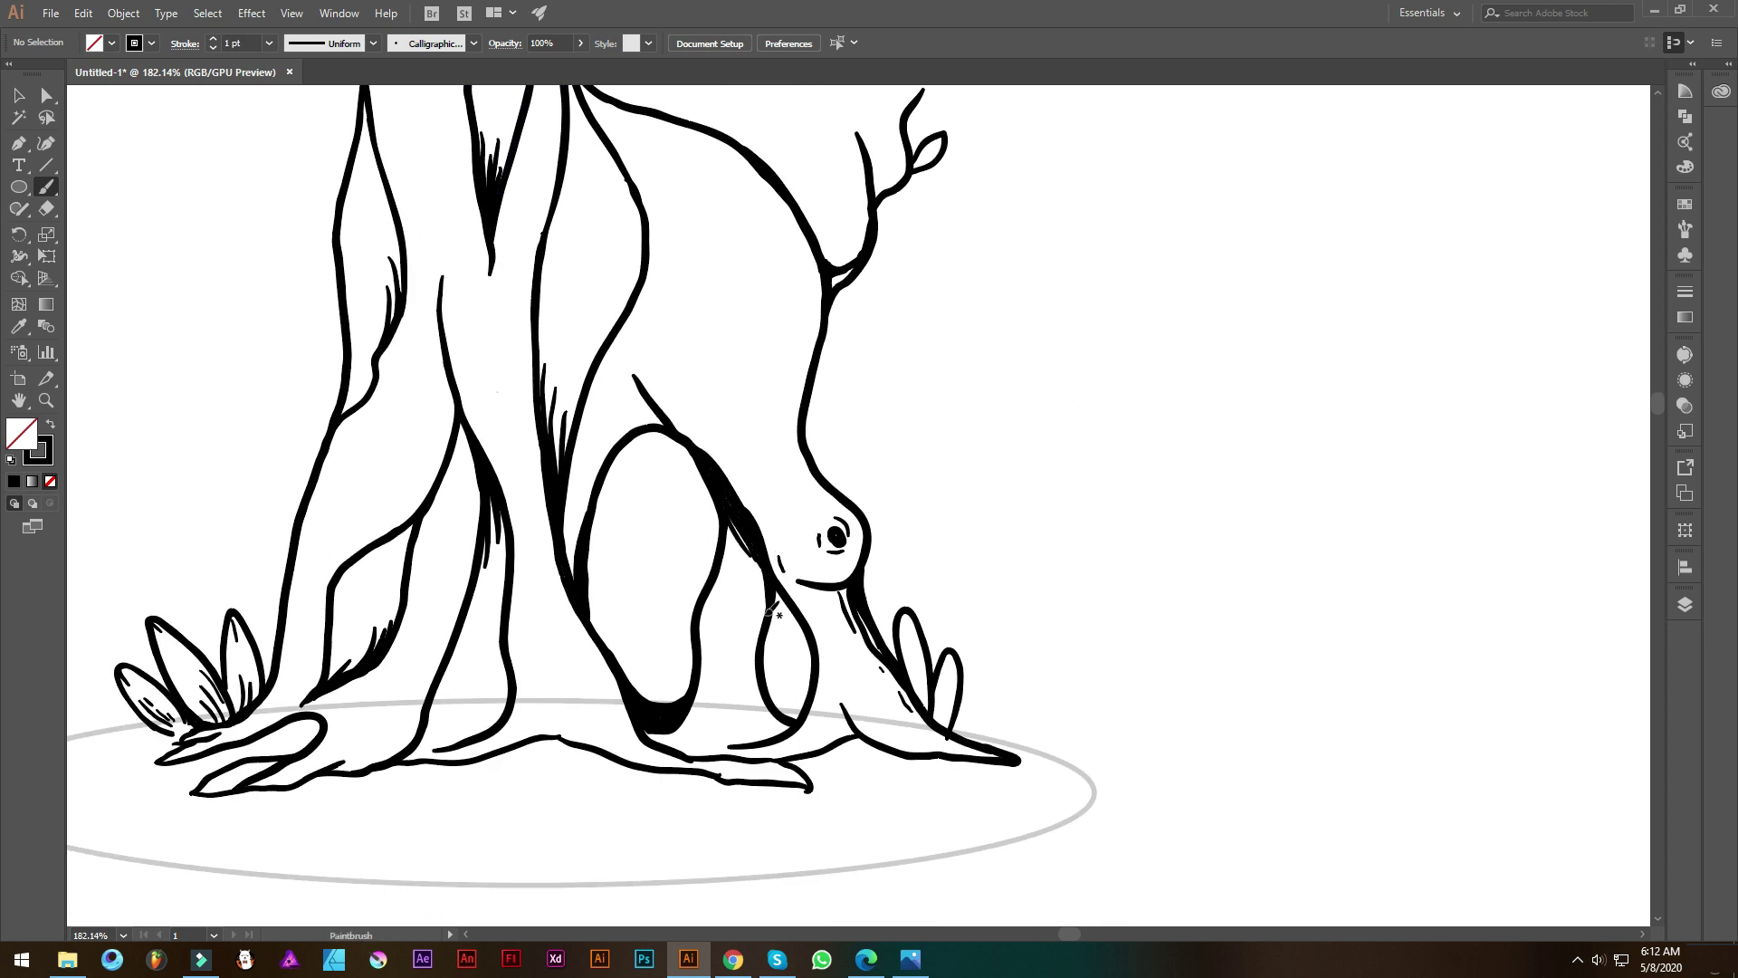
# Draw a fur stroke down from the deer's chest
pyautogui.scroll(-1, 783, 571)
pyautogui.moveTo(493, 475); pyautogui.dragTo(822, 523)
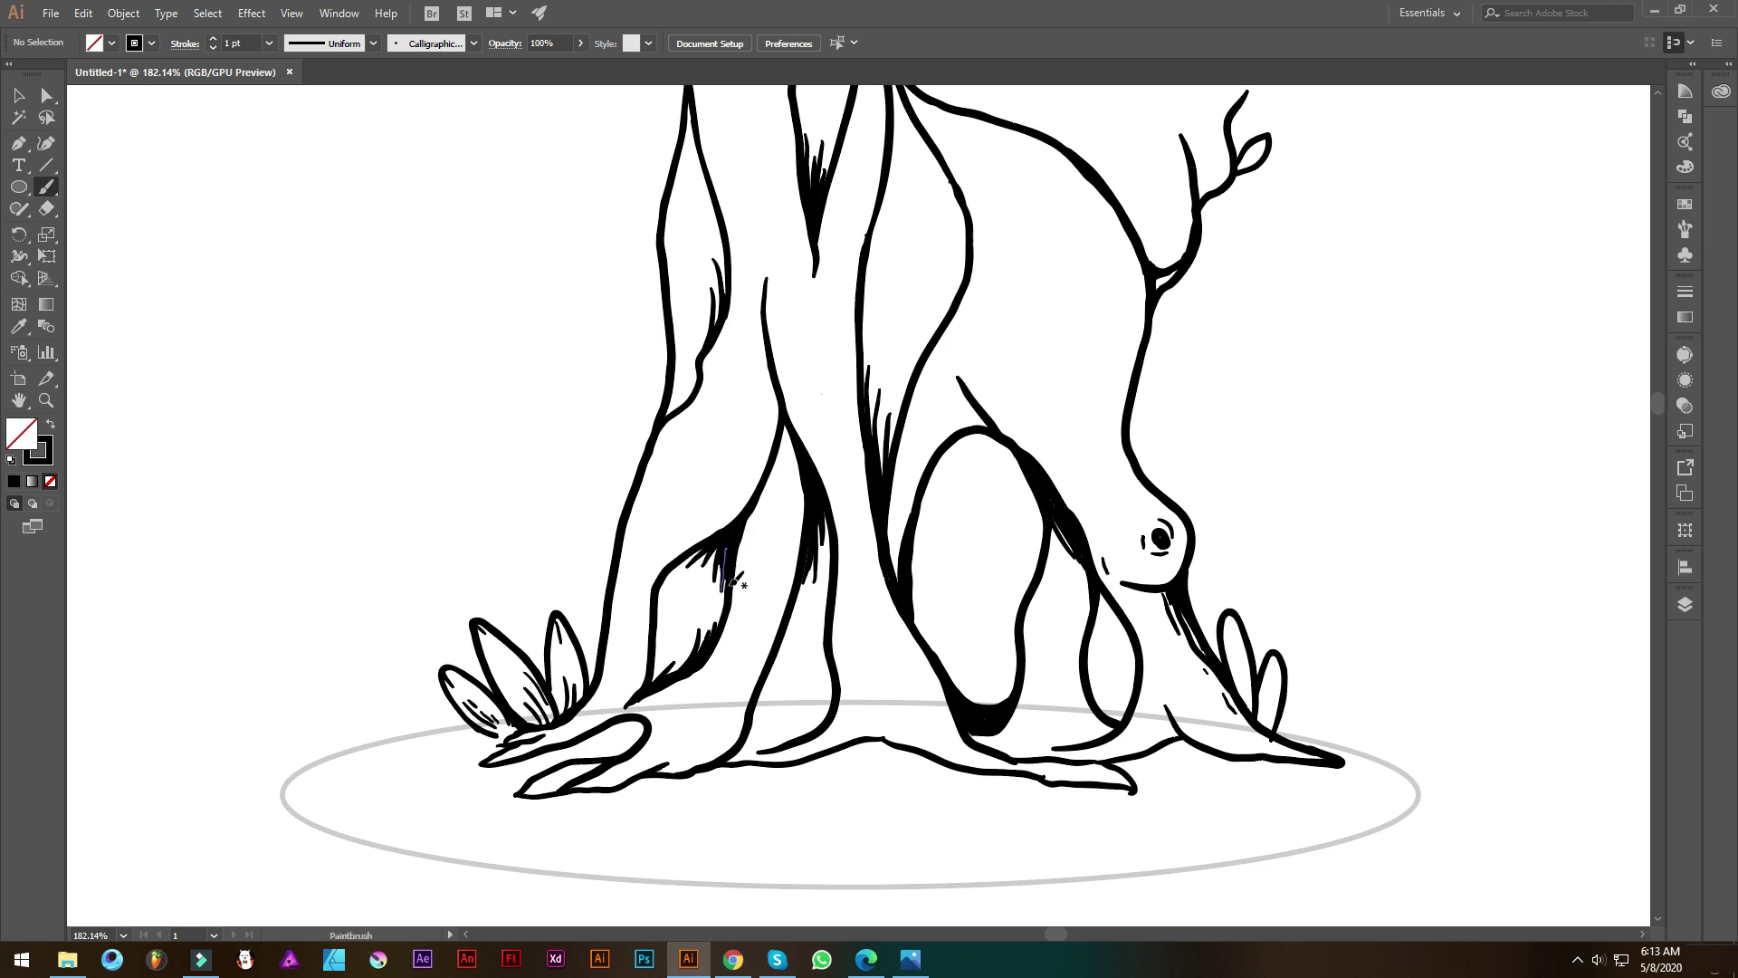
pyautogui.scroll(5, 730, 545)
pyautogui.scroll(2, 758, 472)
pyautogui.moveTo(758, 472)
pyautogui.mouseDown()
pyautogui.moveTo(688, 389)
pyautogui.moveTo(747, 513)
pyautogui.mouseUp()
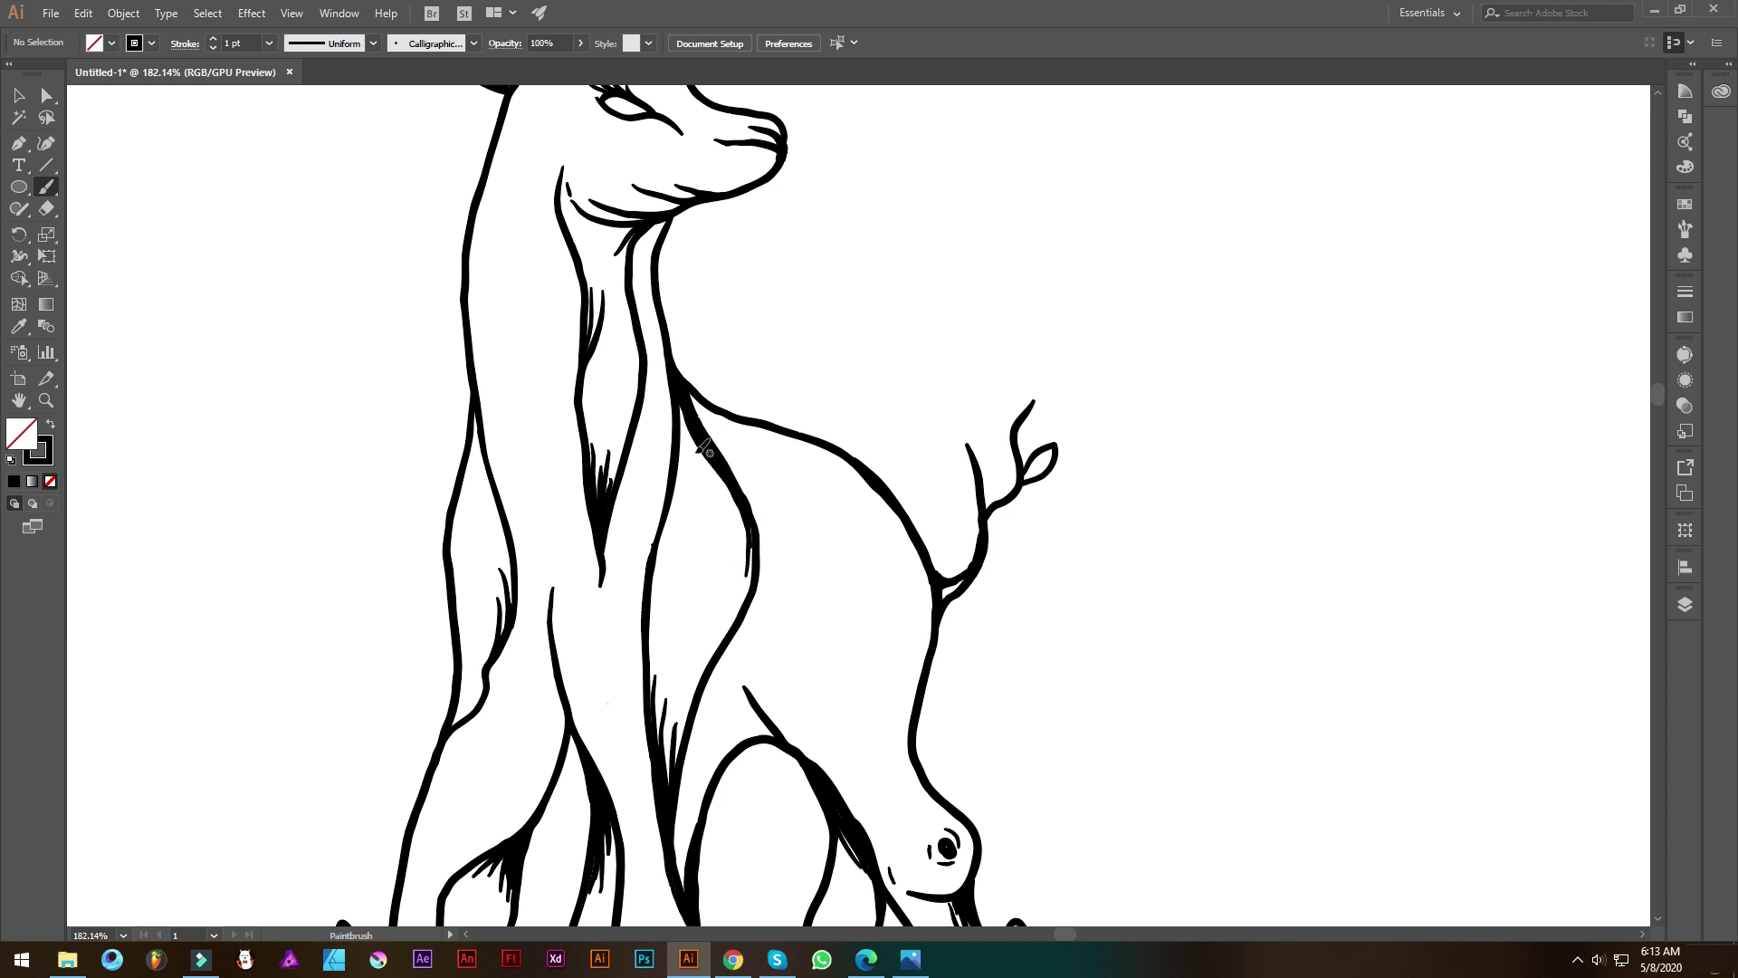
pyautogui.moveTo(680, 390); pyautogui.dragTo(685, 466)
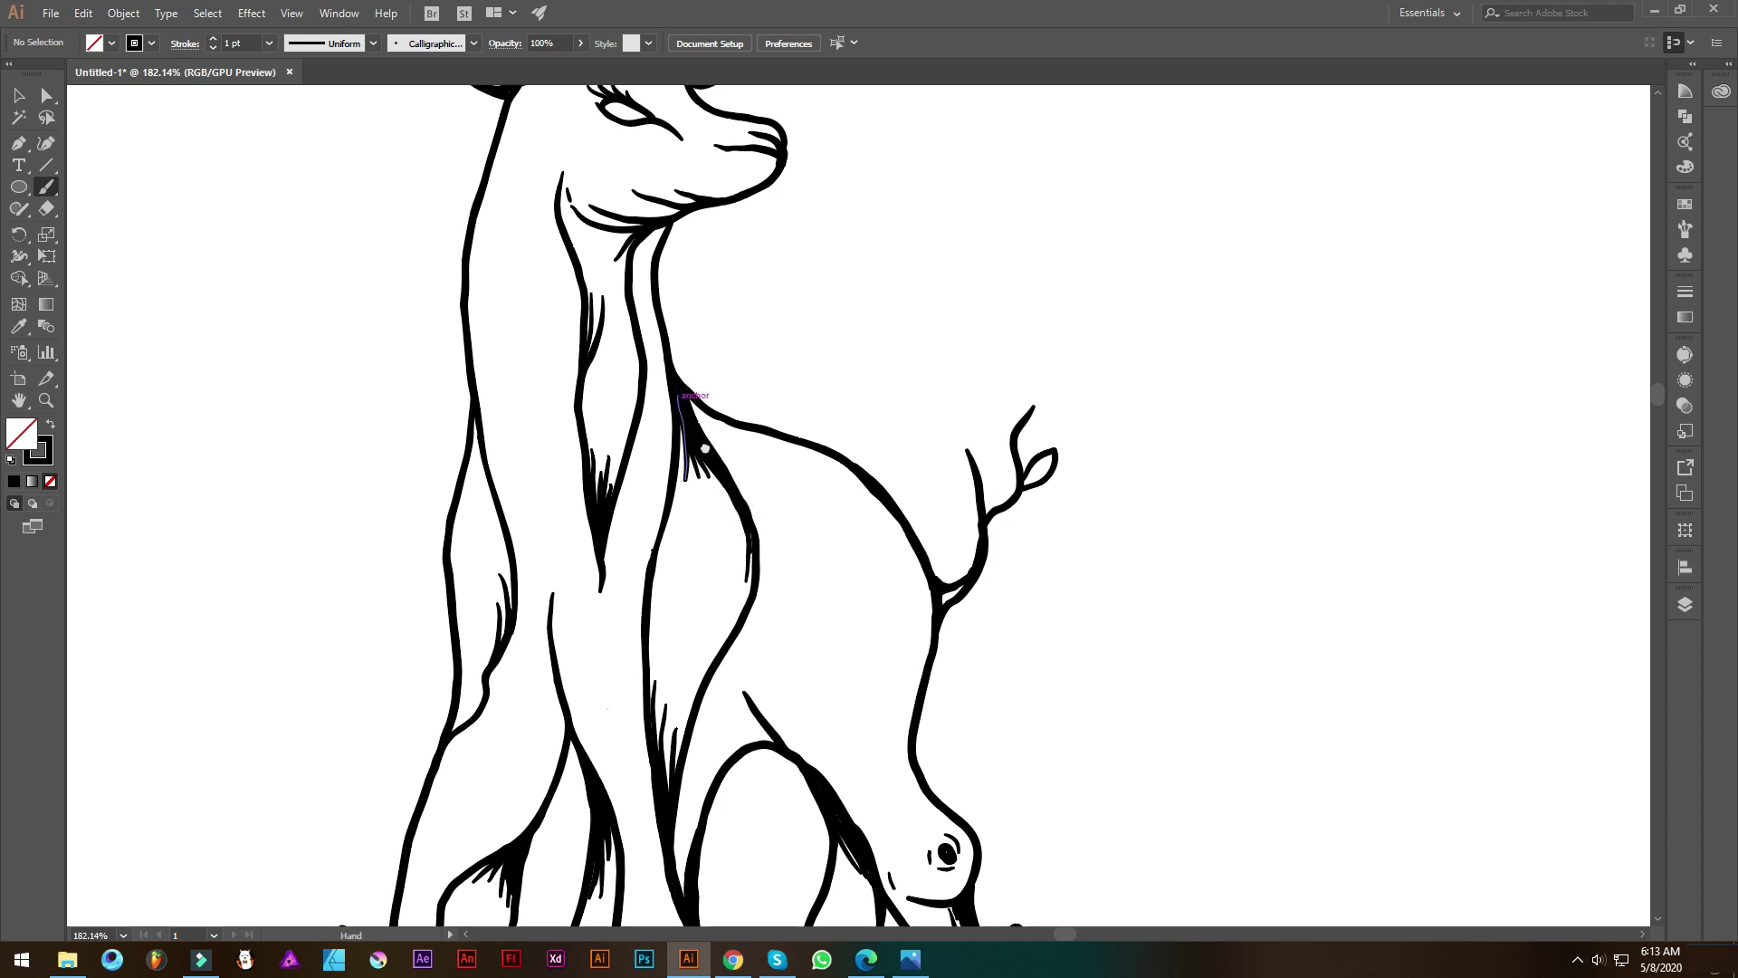
# Build up a heavy, thickened stroke along the deer's back
pyautogui.scroll(-3, 768, 555)
pyautogui.hscroll(3, 769, 555)
pyautogui.moveTo(661, 355); pyautogui.dragTo(750, 489)
pyautogui.moveTo(717, 406); pyautogui.dragTo(754, 471)
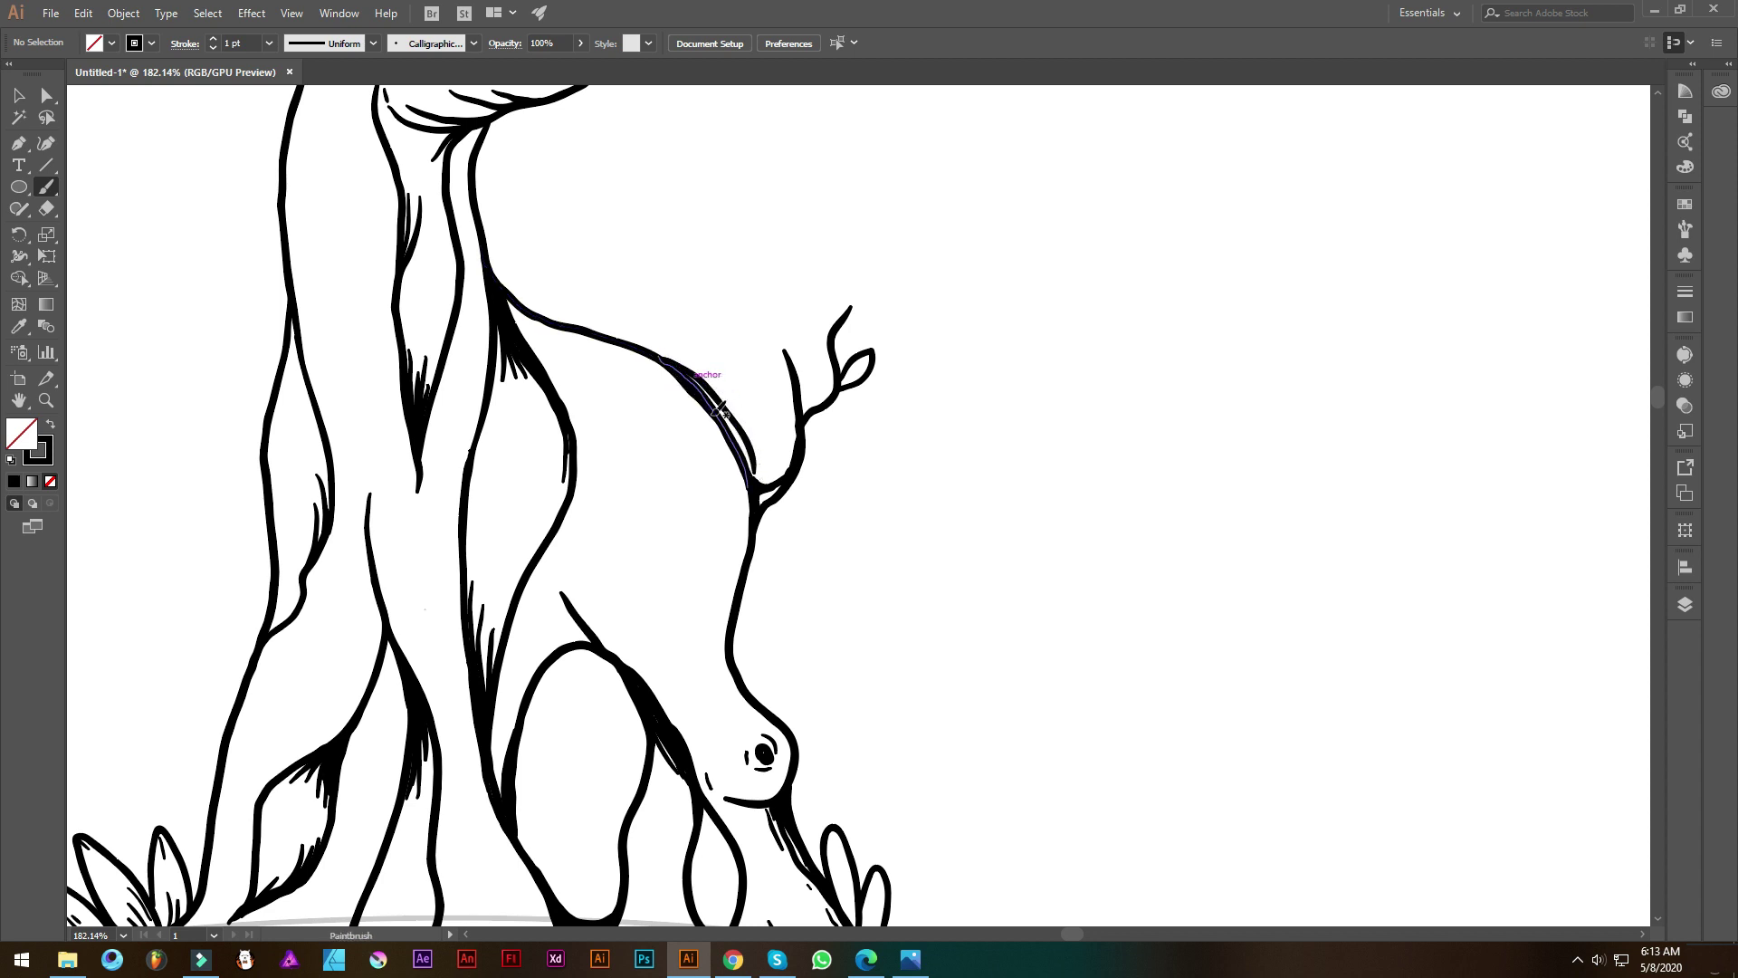
pyautogui.moveTo(725, 404); pyautogui.dragTo(704, 385)
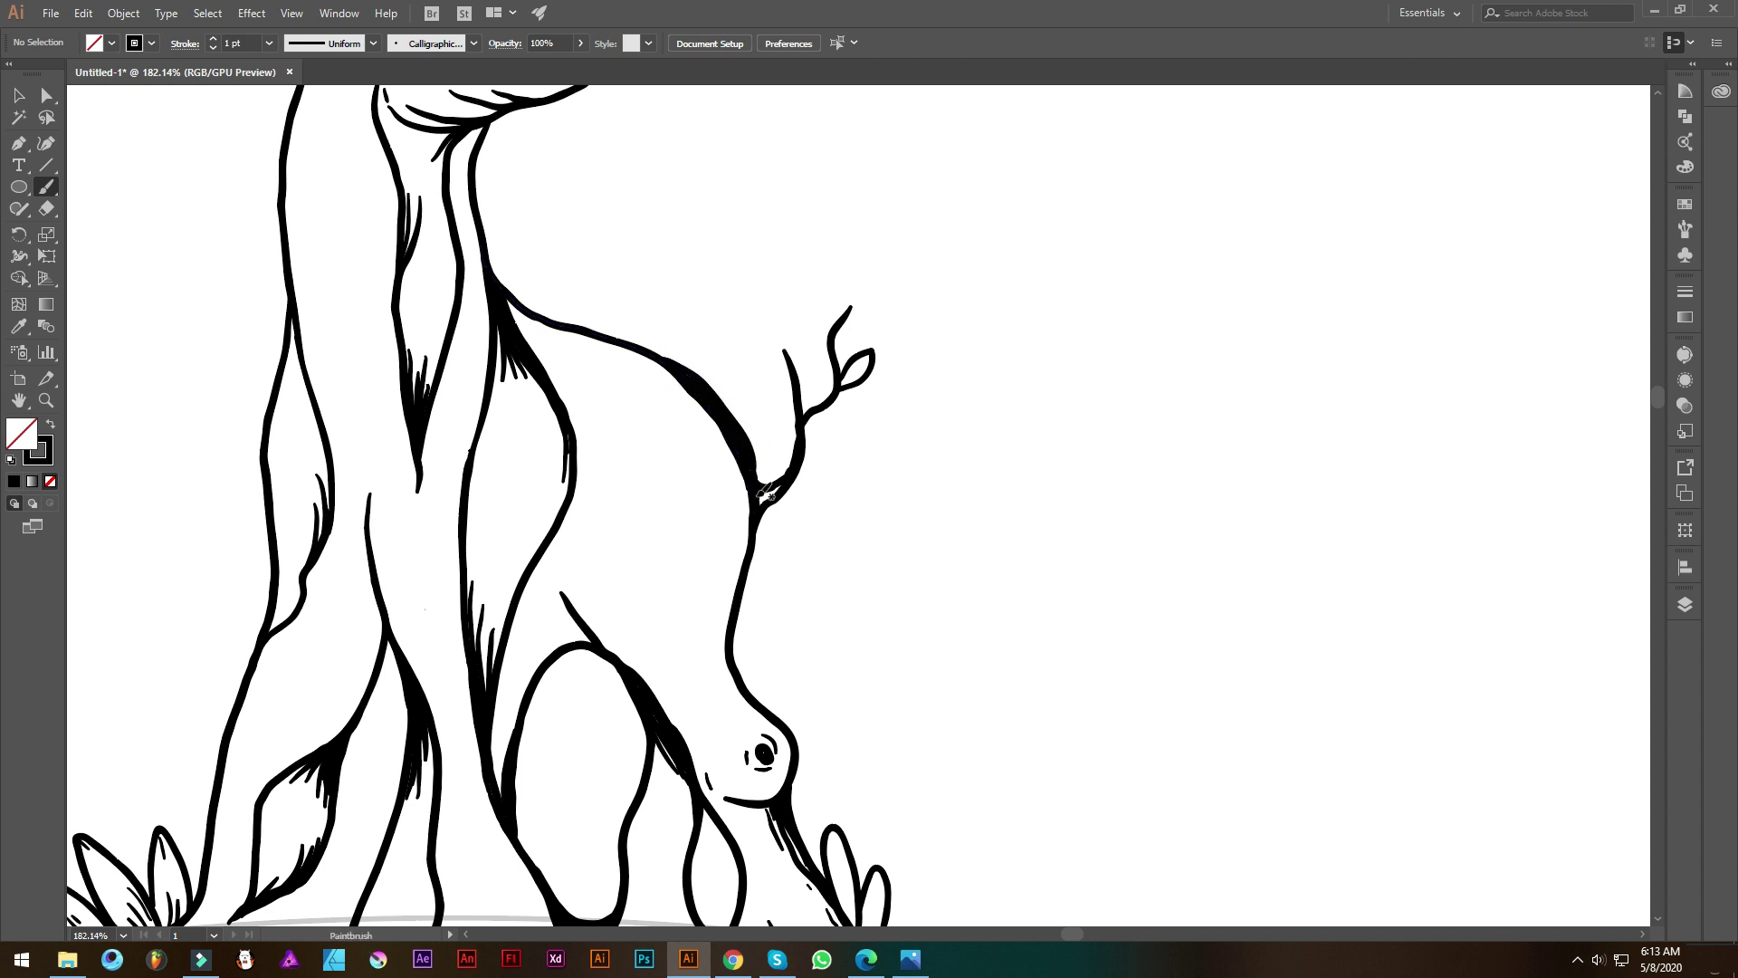
pyautogui.scroll(-3, 765, 494)
pyautogui.scroll(2, 730, 623)
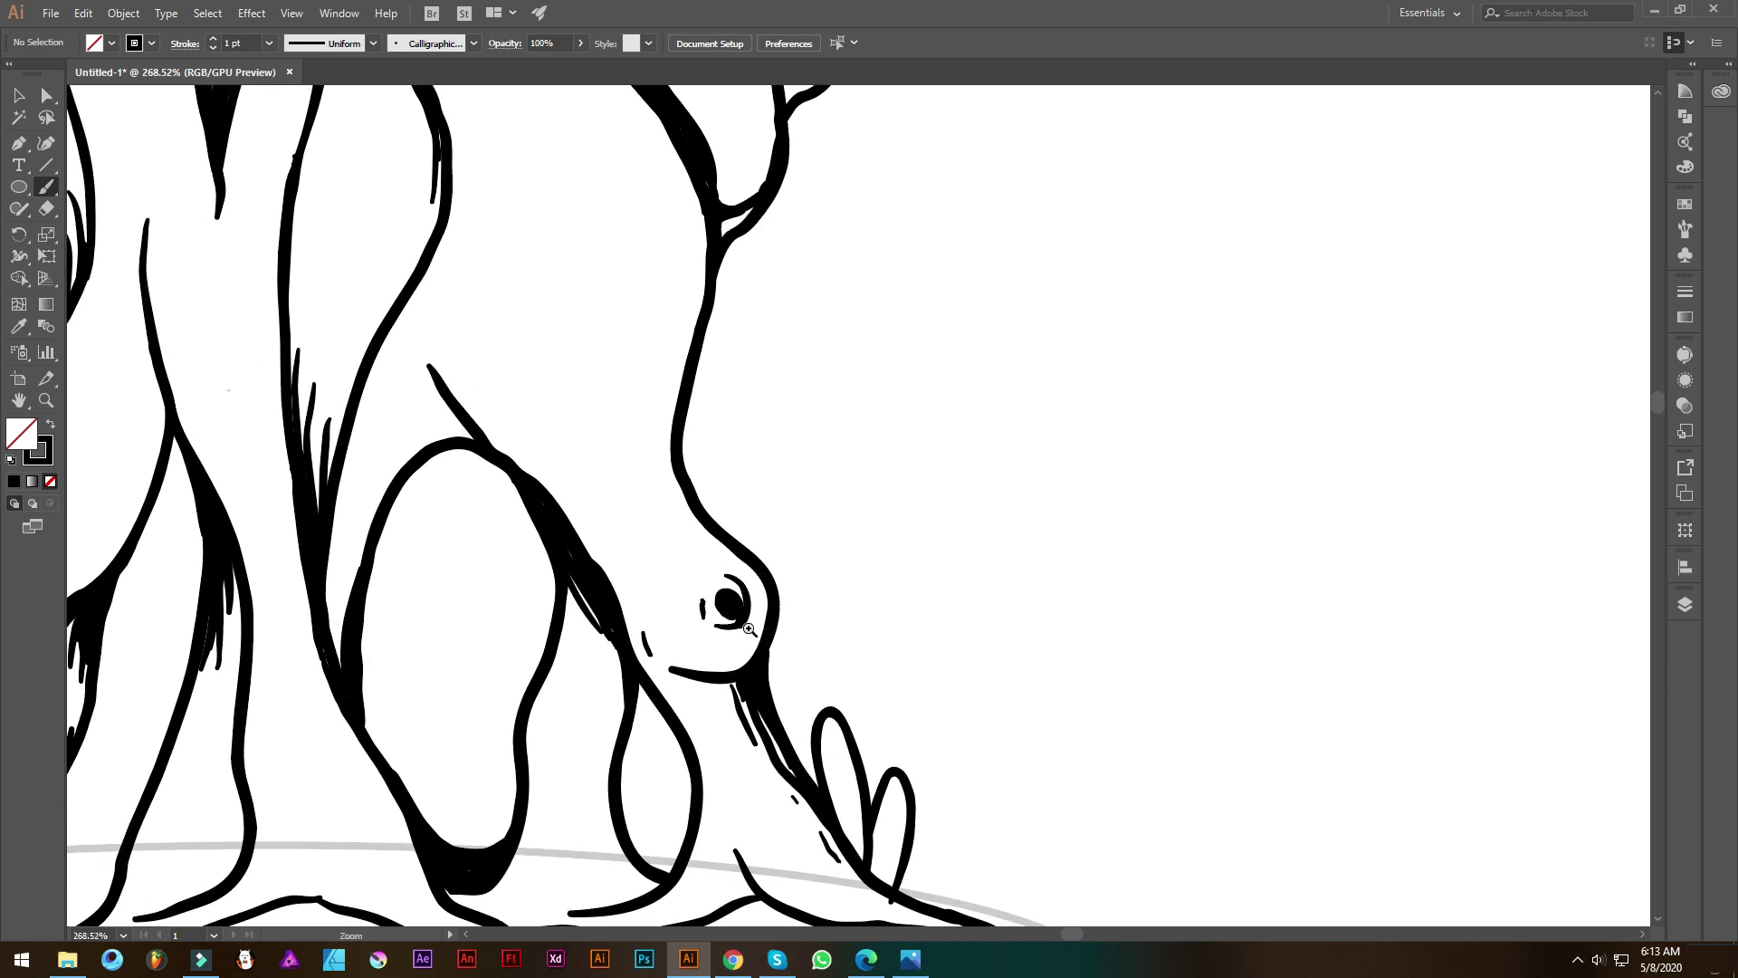
pyautogui.scroll(-2, 744, 597)
# Draw thin strokes along and down the deer's left leg outline
pyautogui.moveTo(743, 362); pyautogui.dragTo(971, 523)
pyautogui.scroll(-3, 970, 523)
pyautogui.scroll(2, 1071, 618)
pyautogui.scroll(2, 807, 434)
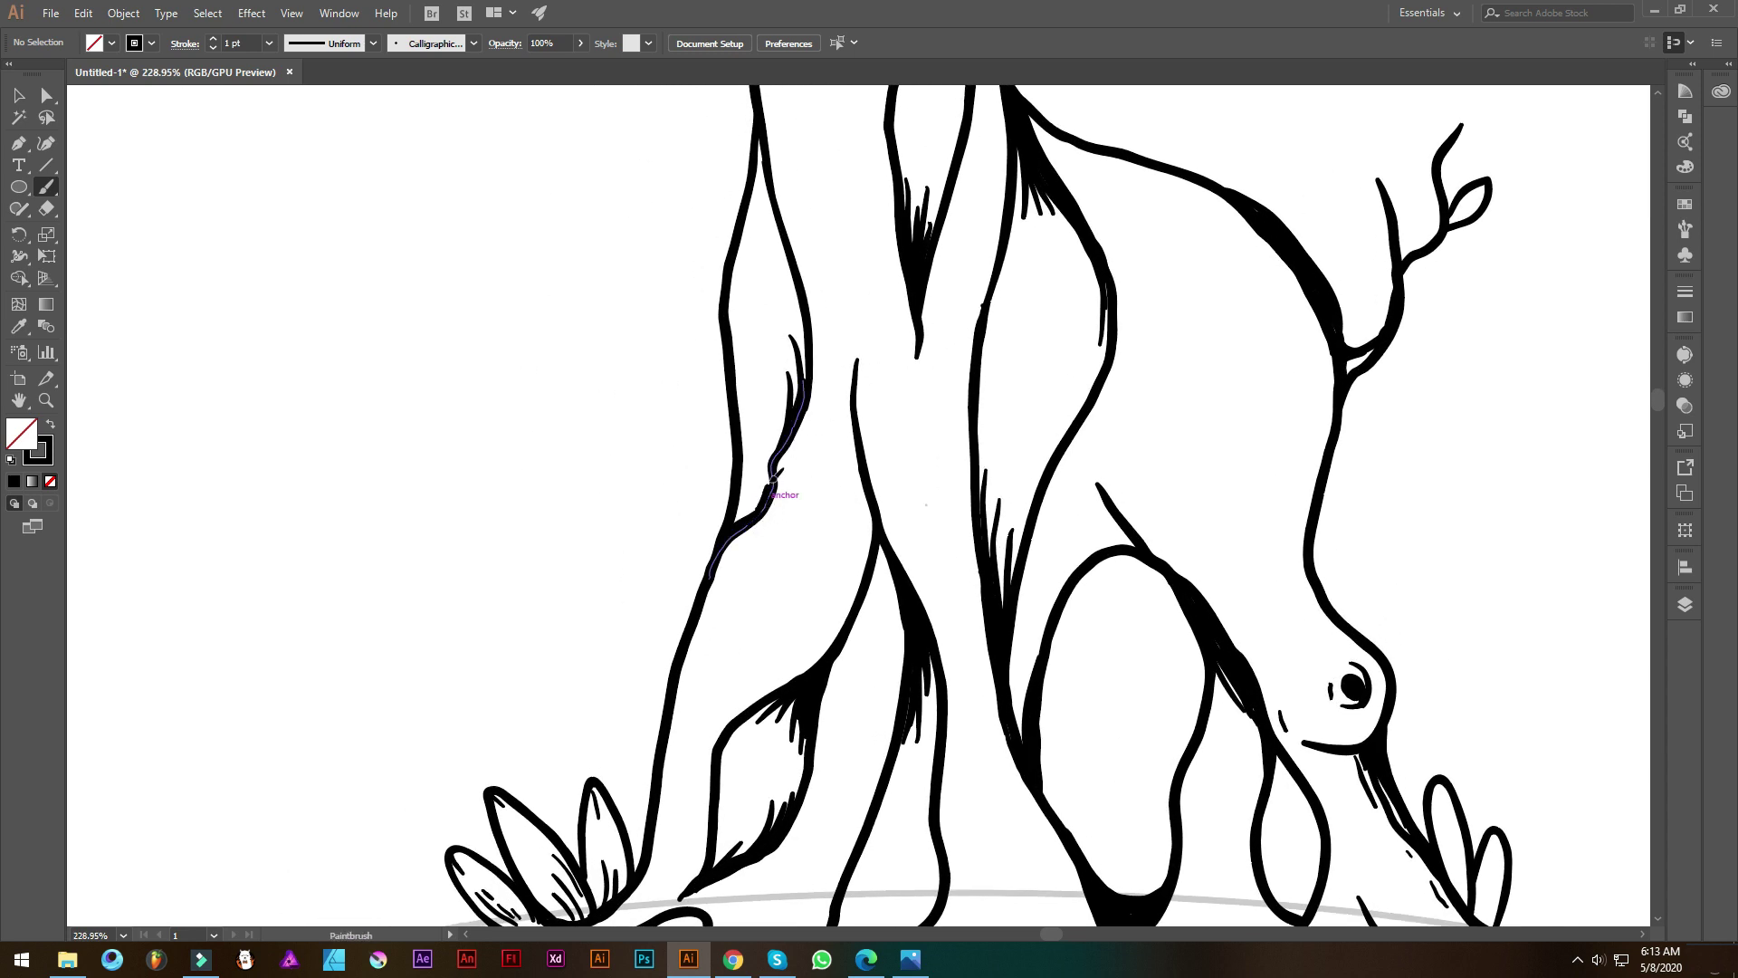
pyautogui.scroll(-2, 776, 473)
pyautogui.moveTo(763, 362); pyautogui.dragTo(714, 335)
pyautogui.moveTo(750, 269); pyautogui.dragTo(602, 530)
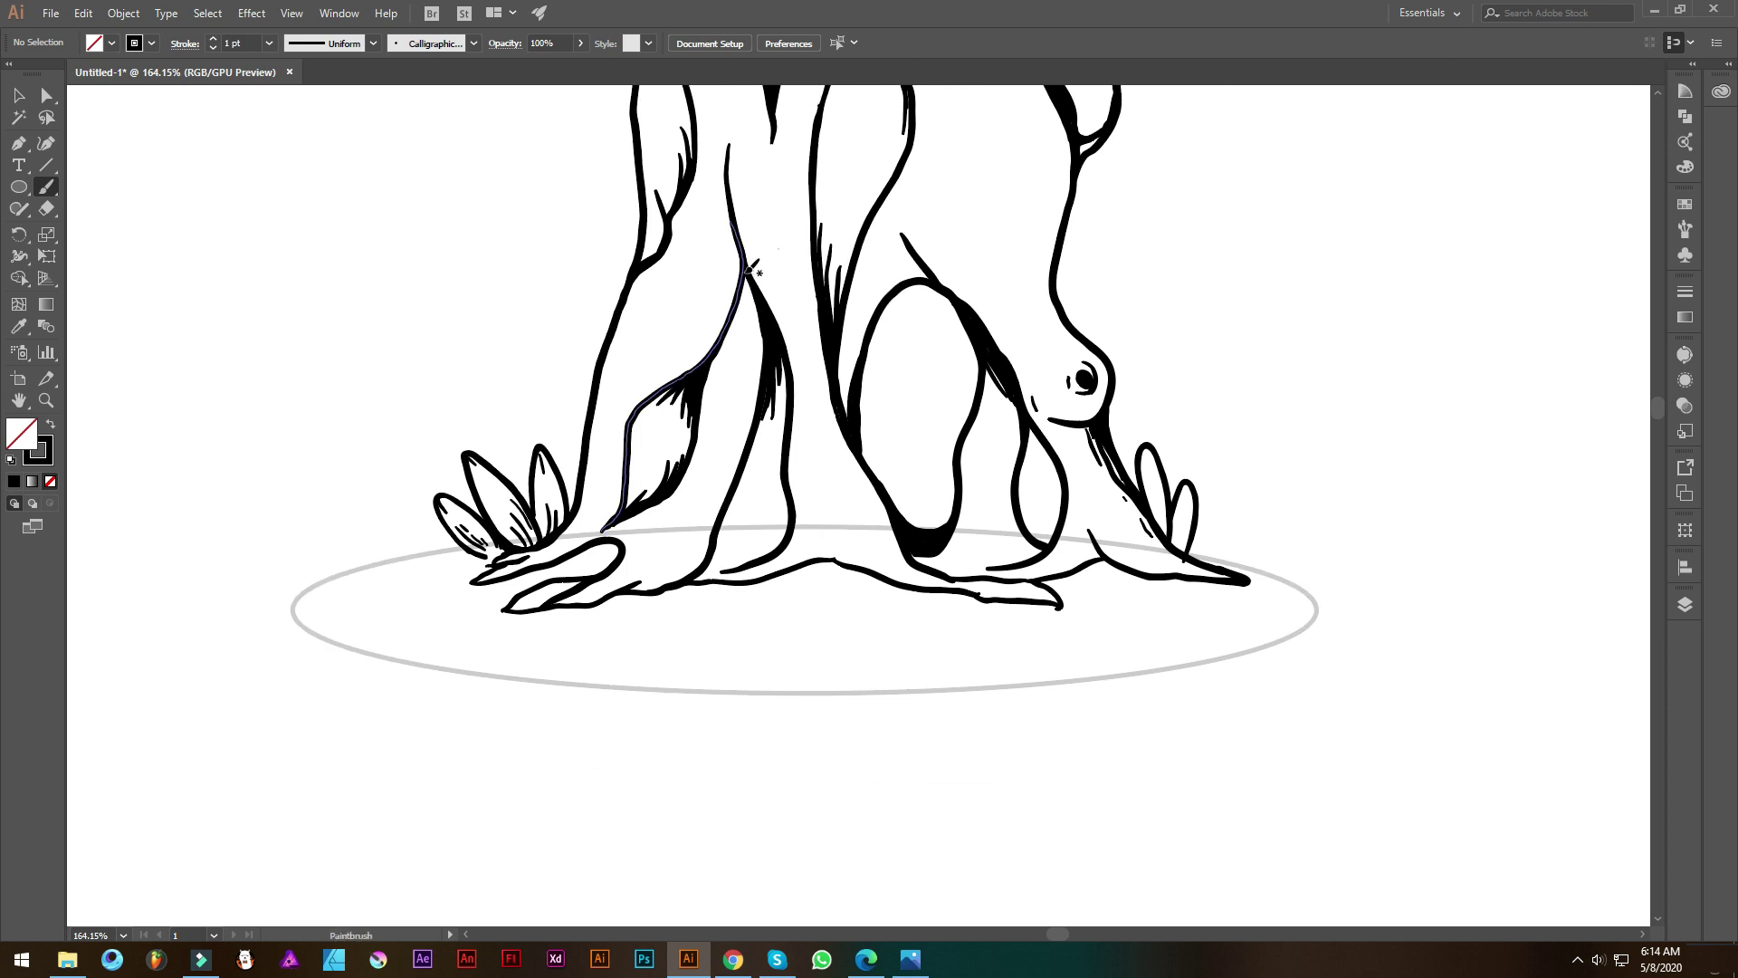
pyautogui.moveTo(749, 276); pyautogui.dragTo(727, 499)
# Lay another stroke along the back line and a shading stroke at the antler base
pyautogui.scroll(-2, 829, 541)
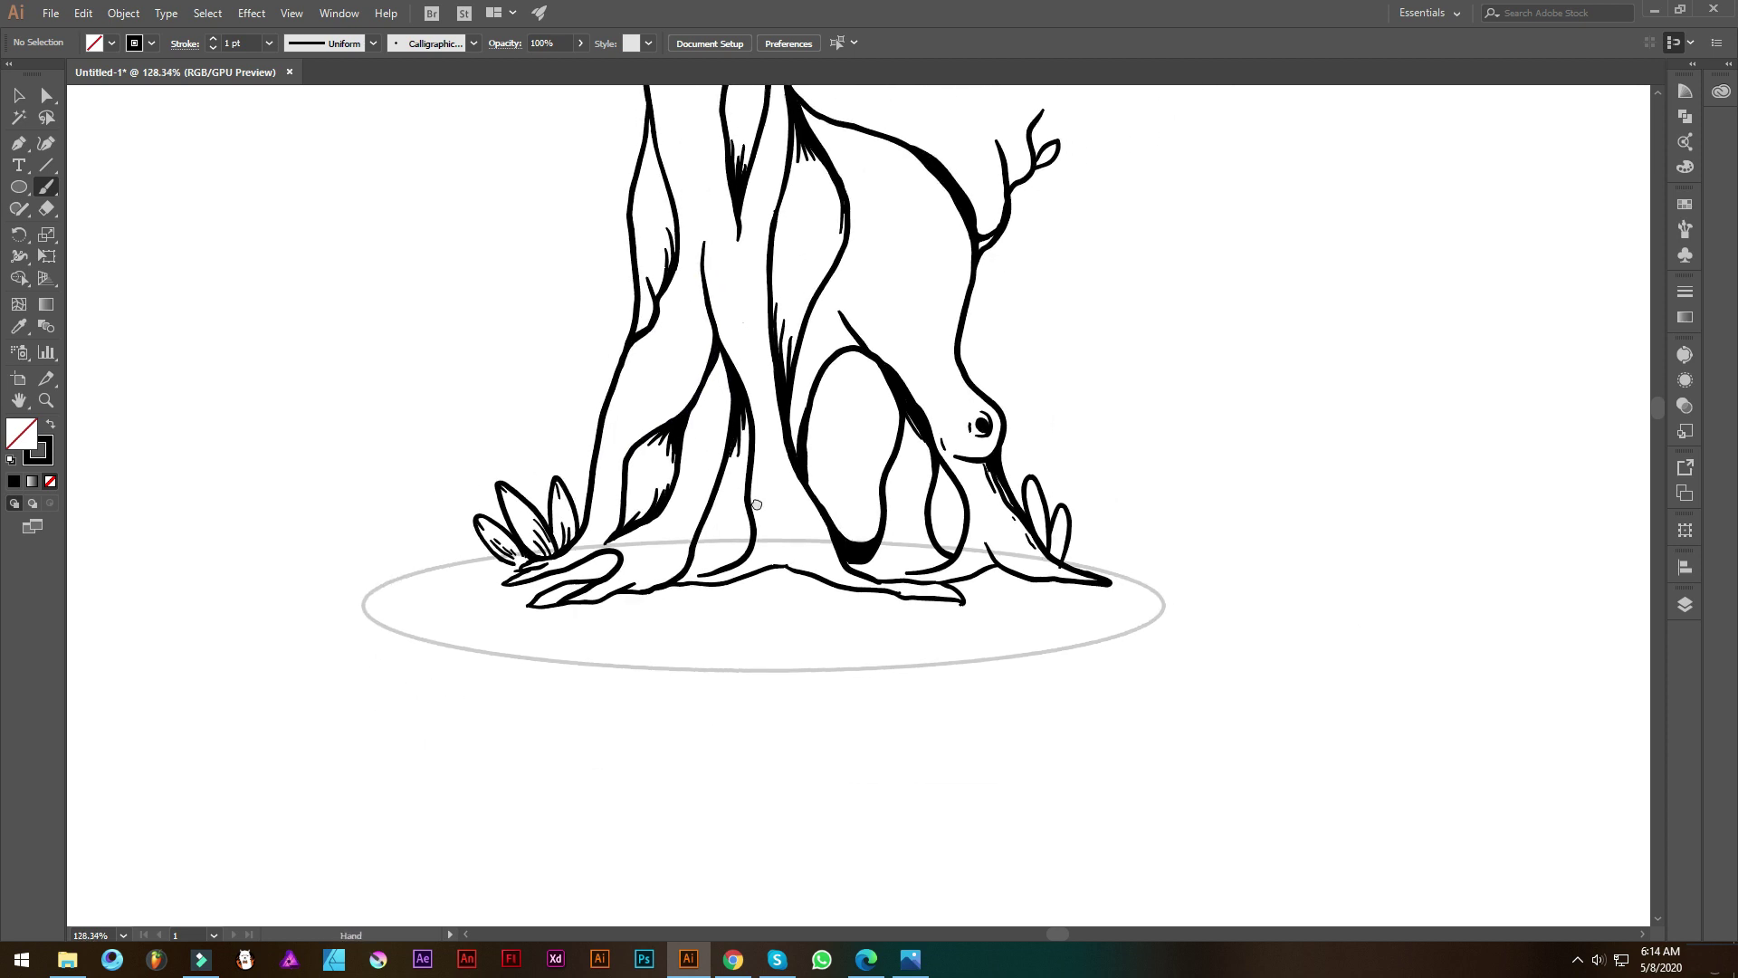
pyautogui.scroll(2, 783, 504)
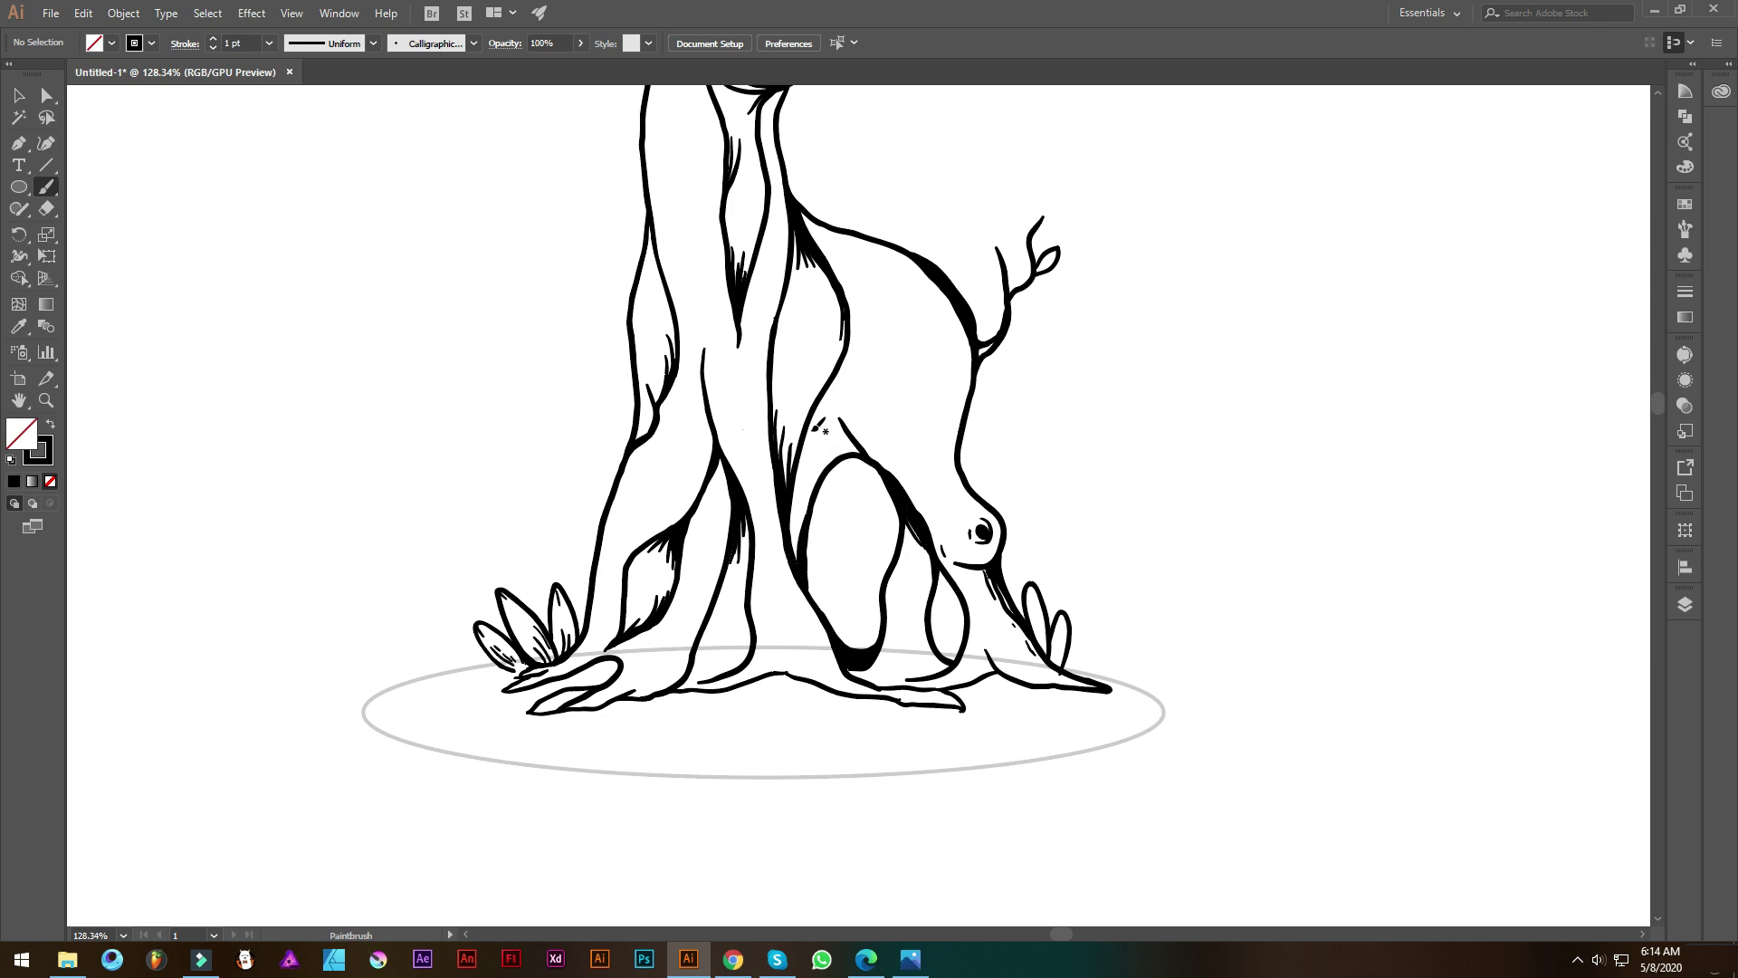
pyautogui.scroll(-1, 817, 426)
pyautogui.scroll(-1, 677, 407)
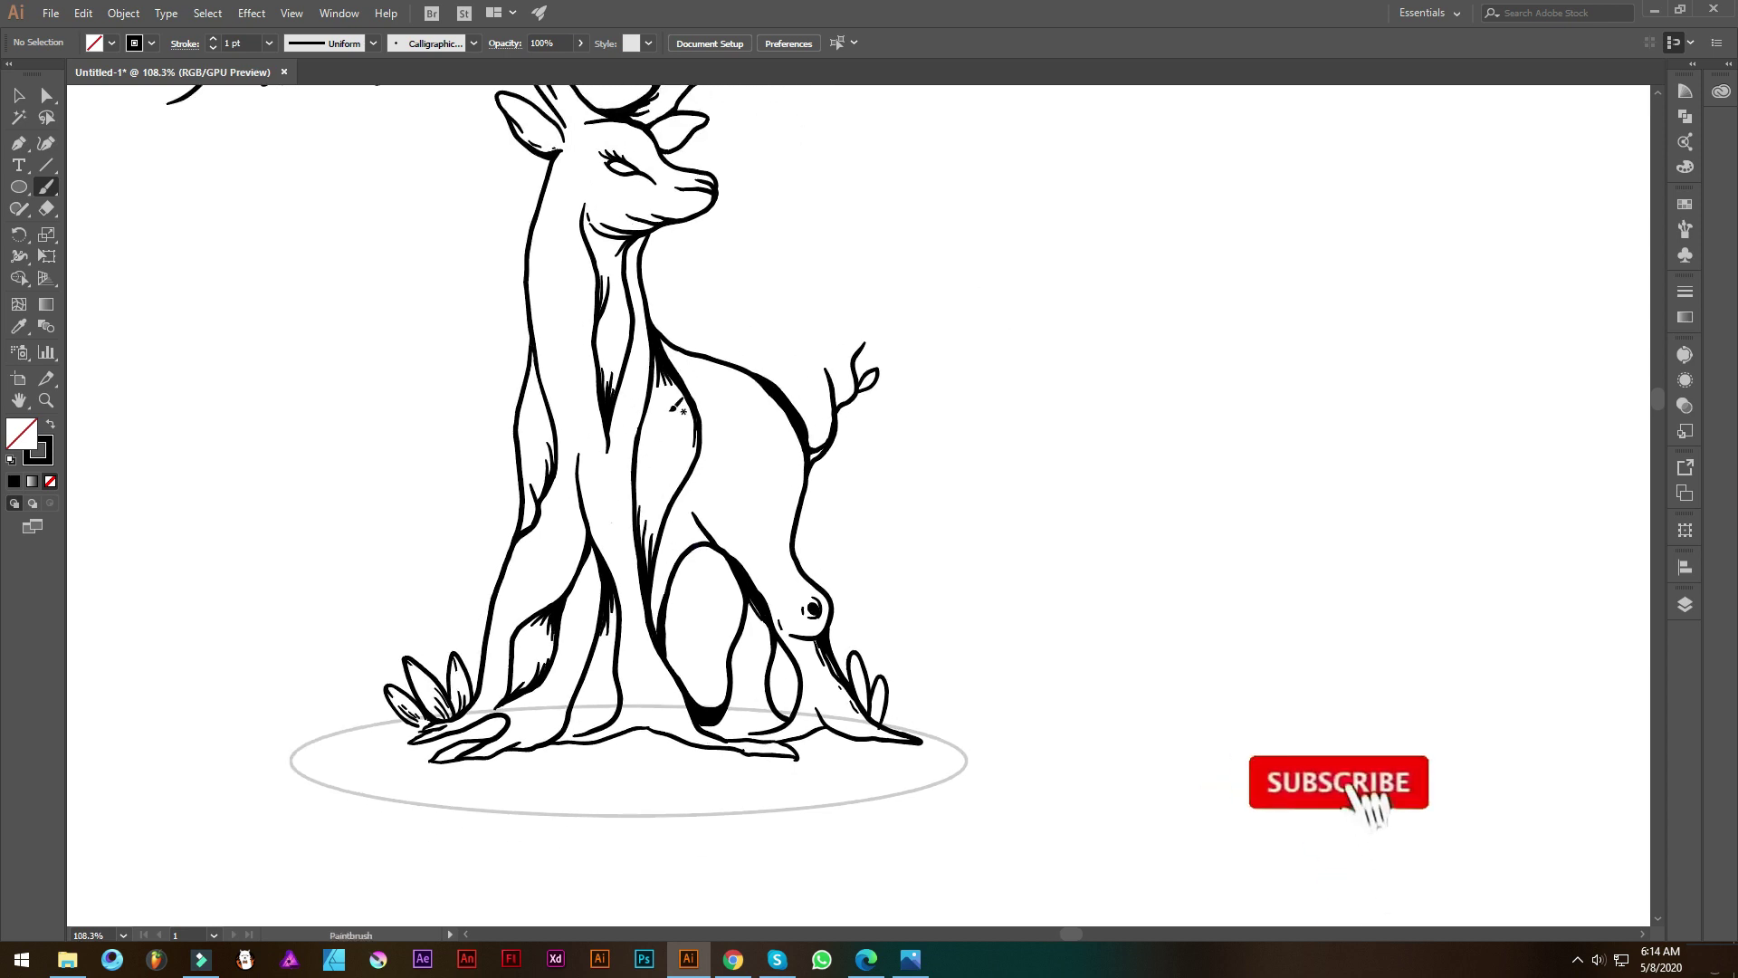
pyautogui.scroll(2, 670, 371)
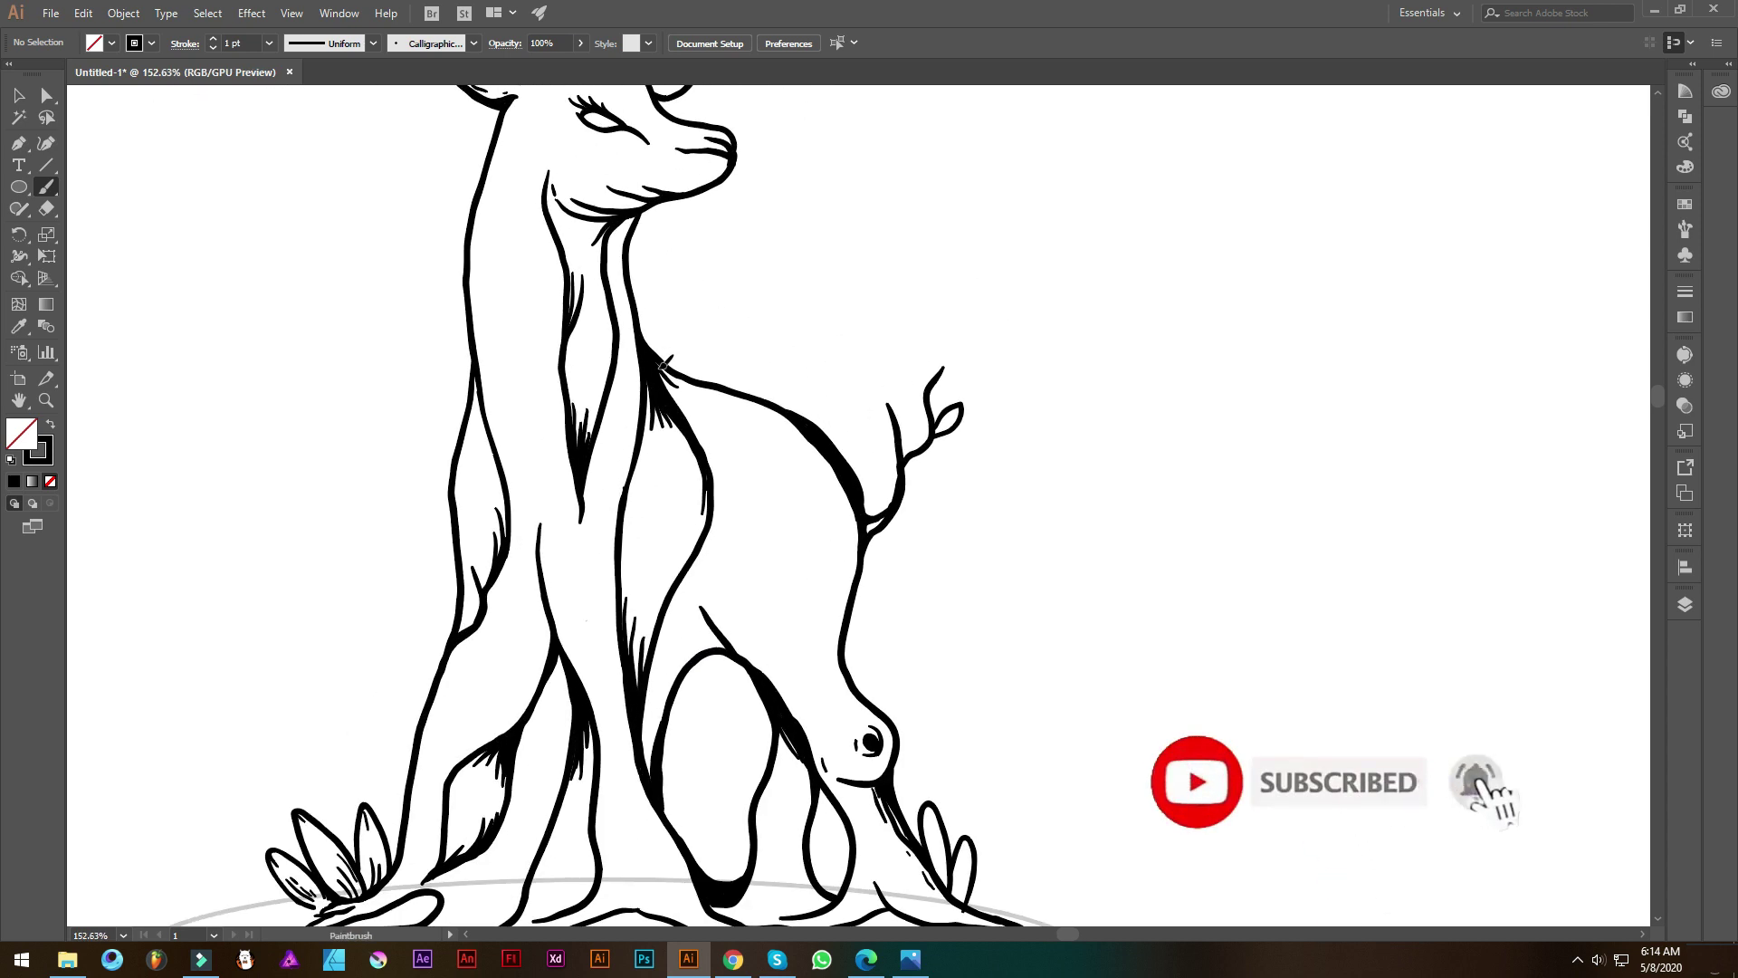
pyautogui.moveTo(663, 362); pyautogui.dragTo(768, 405)
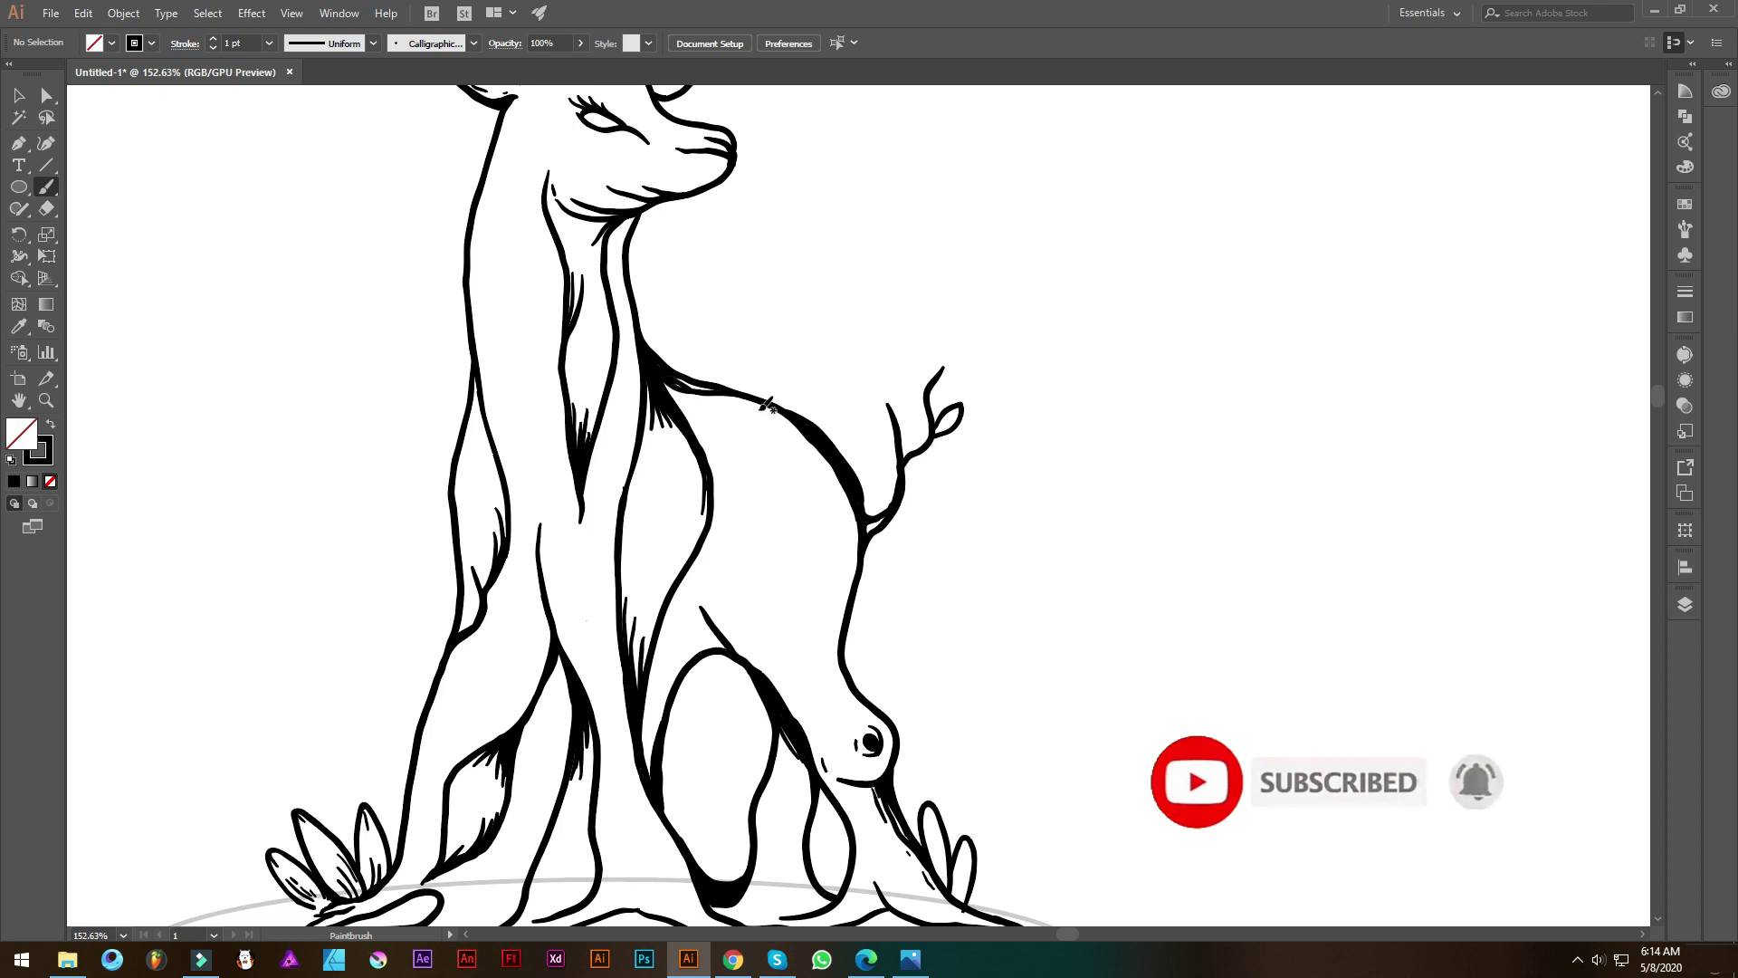
pyautogui.scroll(-1, 764, 466)
pyautogui.scroll(-2, 764, 465)
pyautogui.scroll(1, 765, 343)
pyautogui.scroll(3, 765, 342)
pyautogui.moveTo(742, 433)
pyautogui.mouseDown()
pyautogui.moveTo(829, 372)
pyautogui.moveTo(779, 432)
pyautogui.mouseUp()
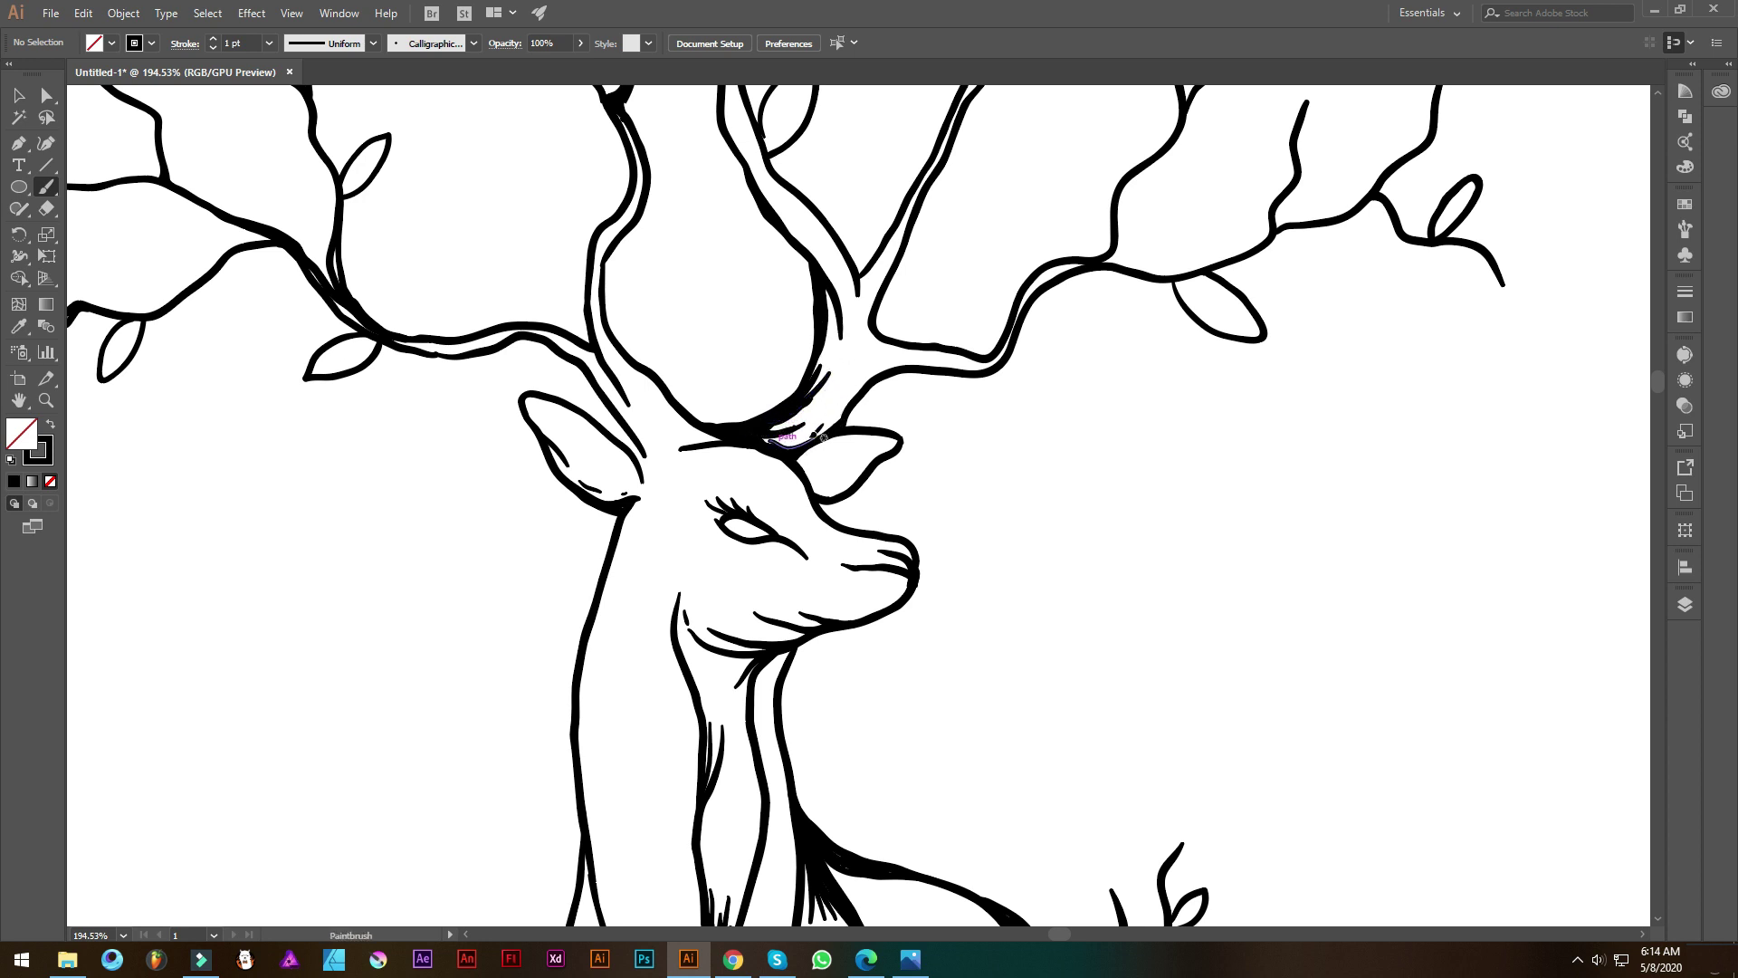
# Draw a thin line along the deer's inner ear edge
pyautogui.moveTo(624, 423); pyautogui.dragTo(708, 426)
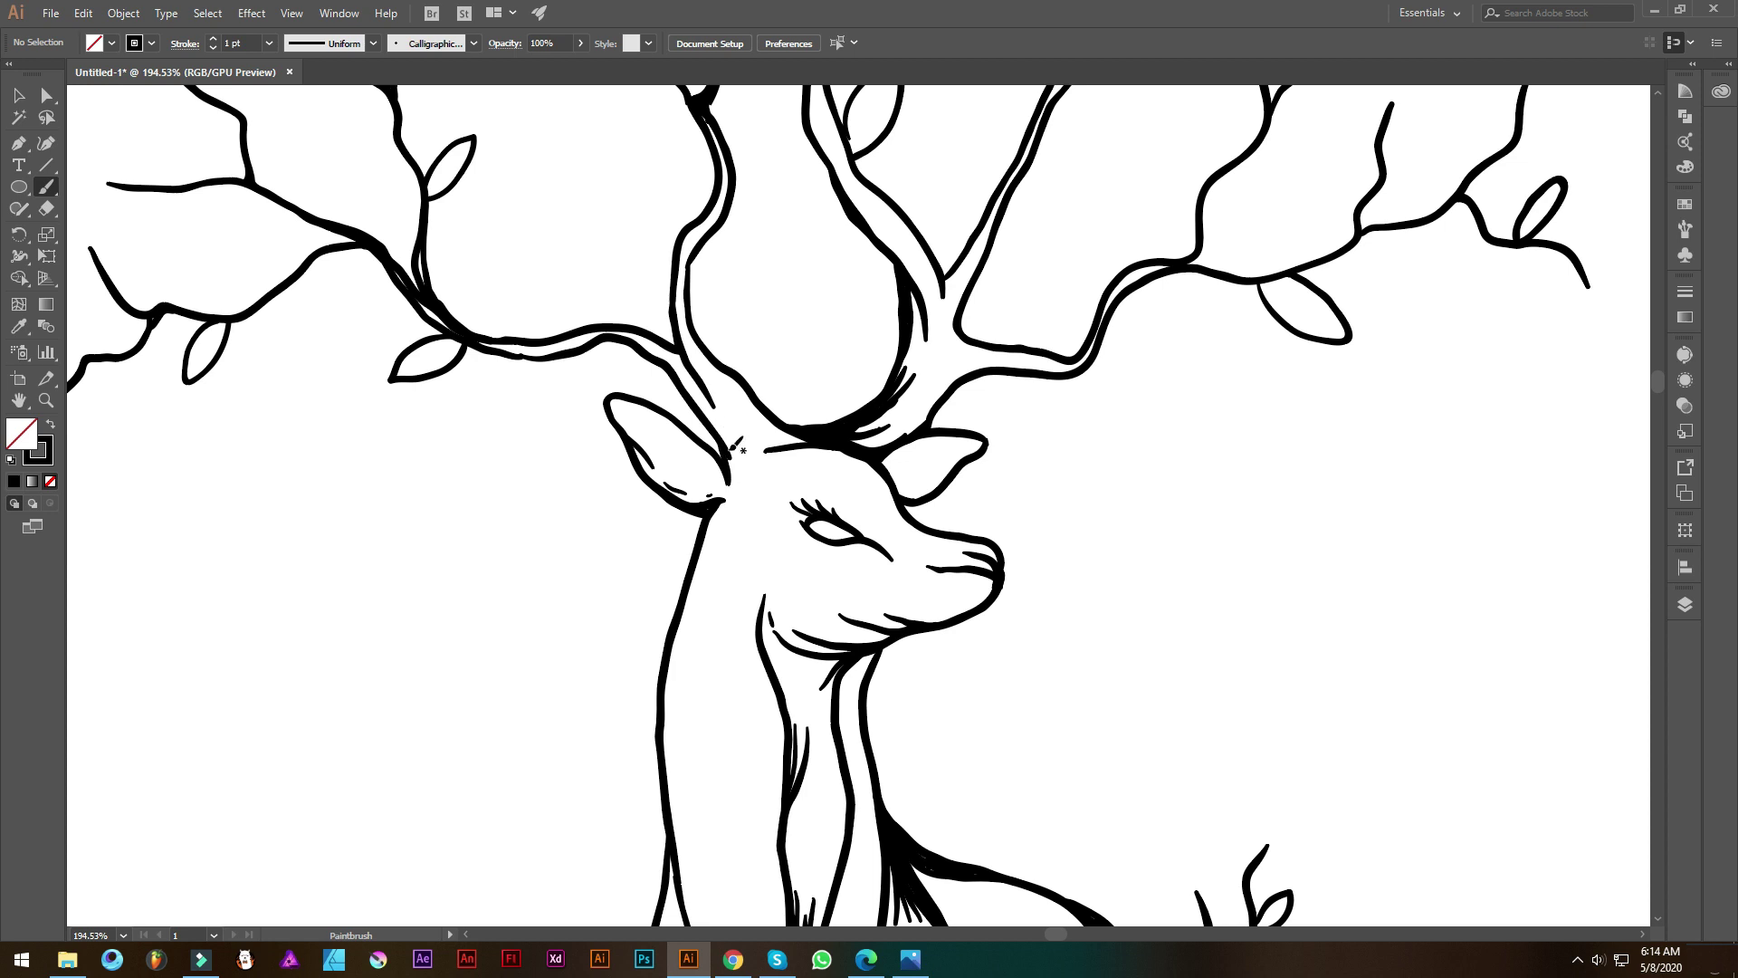
pyautogui.moveTo(735, 463); pyautogui.dragTo(737, 452)
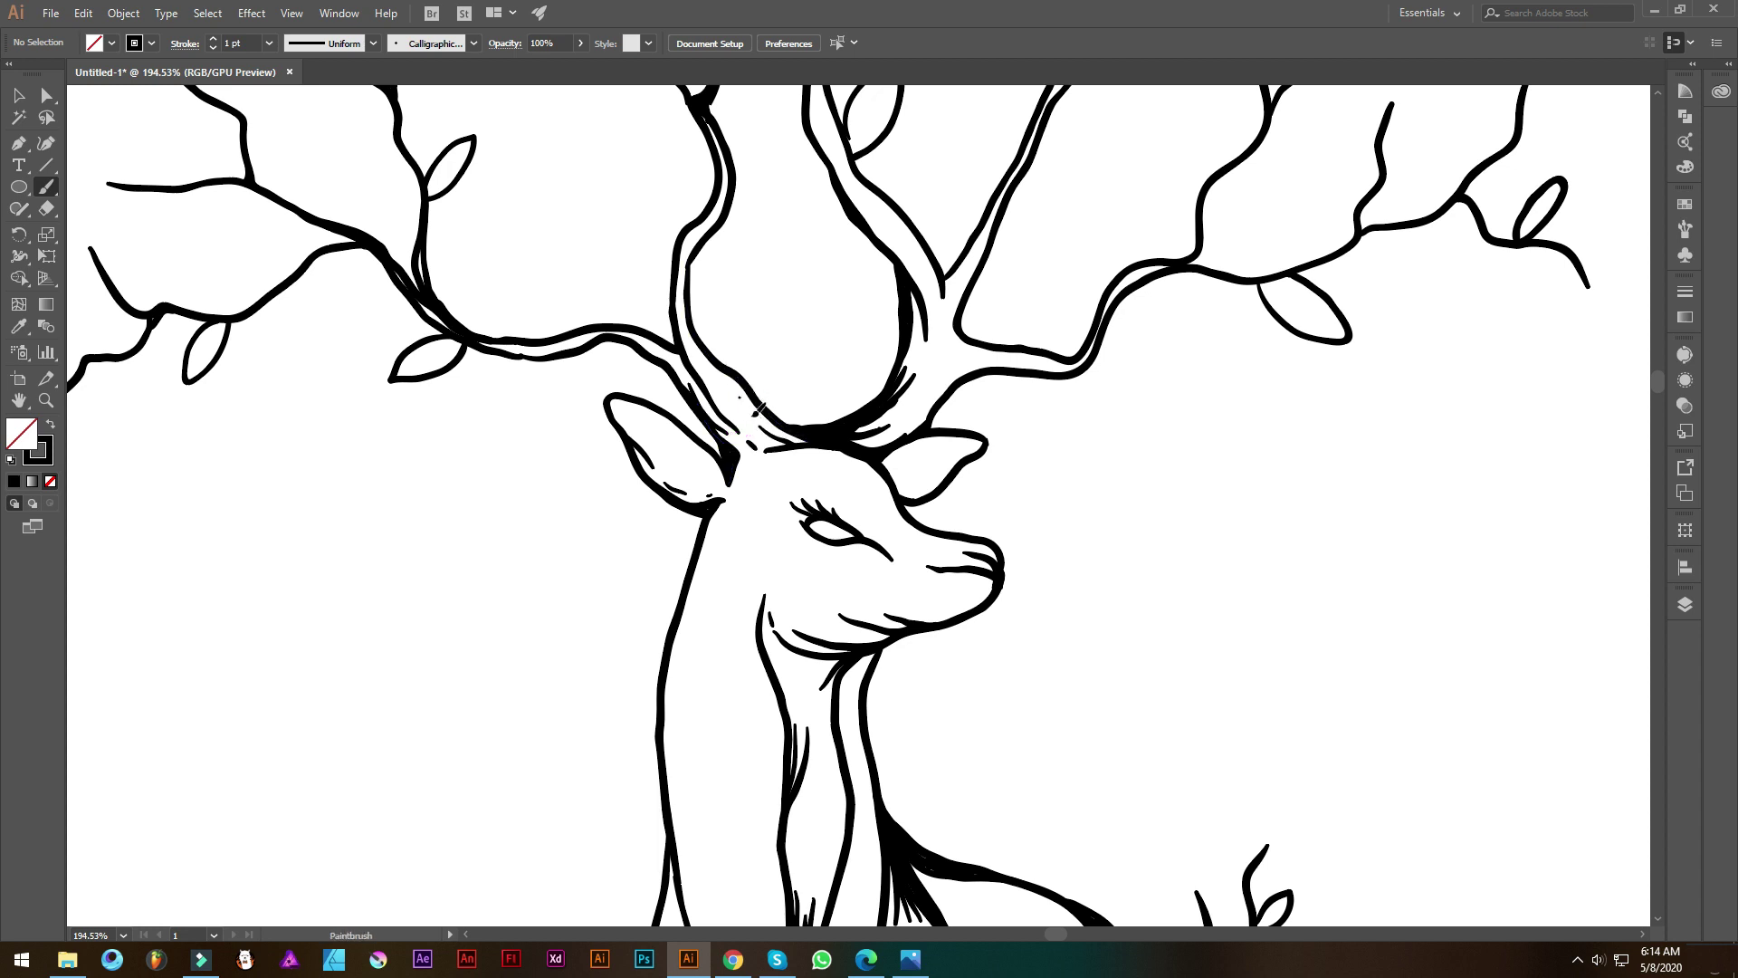
pyautogui.scroll(-5, 814, 440)
pyautogui.scroll(3, 726, 389)
pyautogui.scroll(1, 726, 390)
pyautogui.scroll(1, 795, 345)
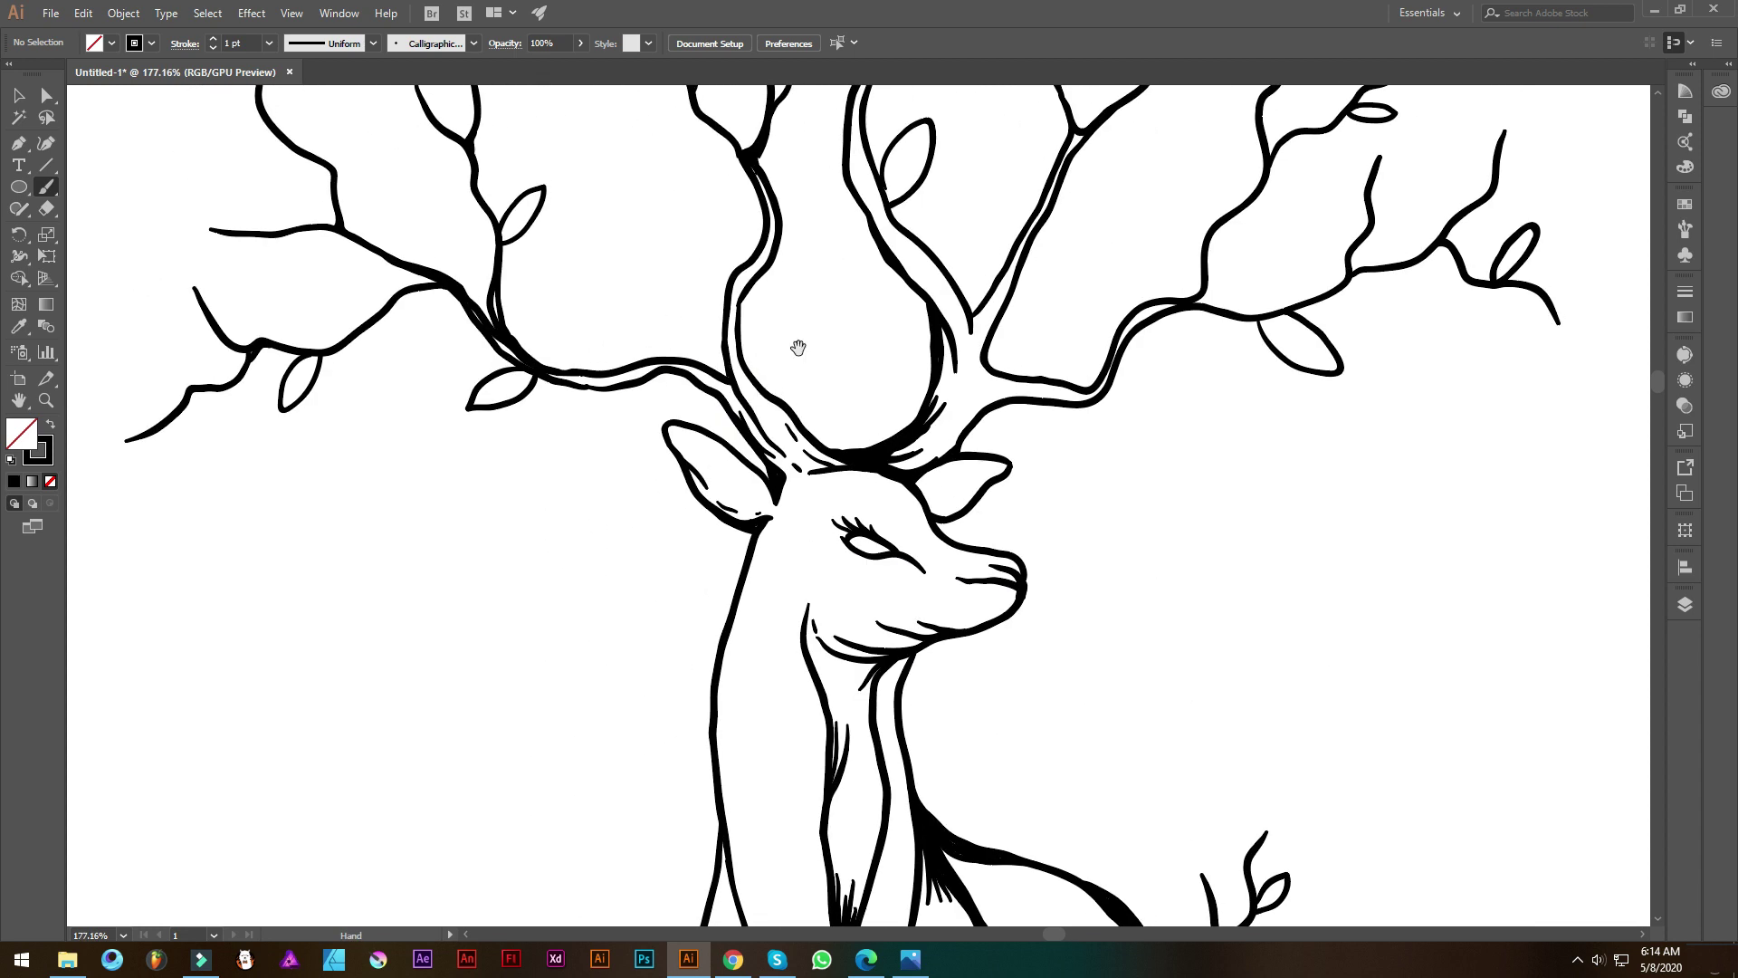
pyautogui.scroll(1, 831, 380)
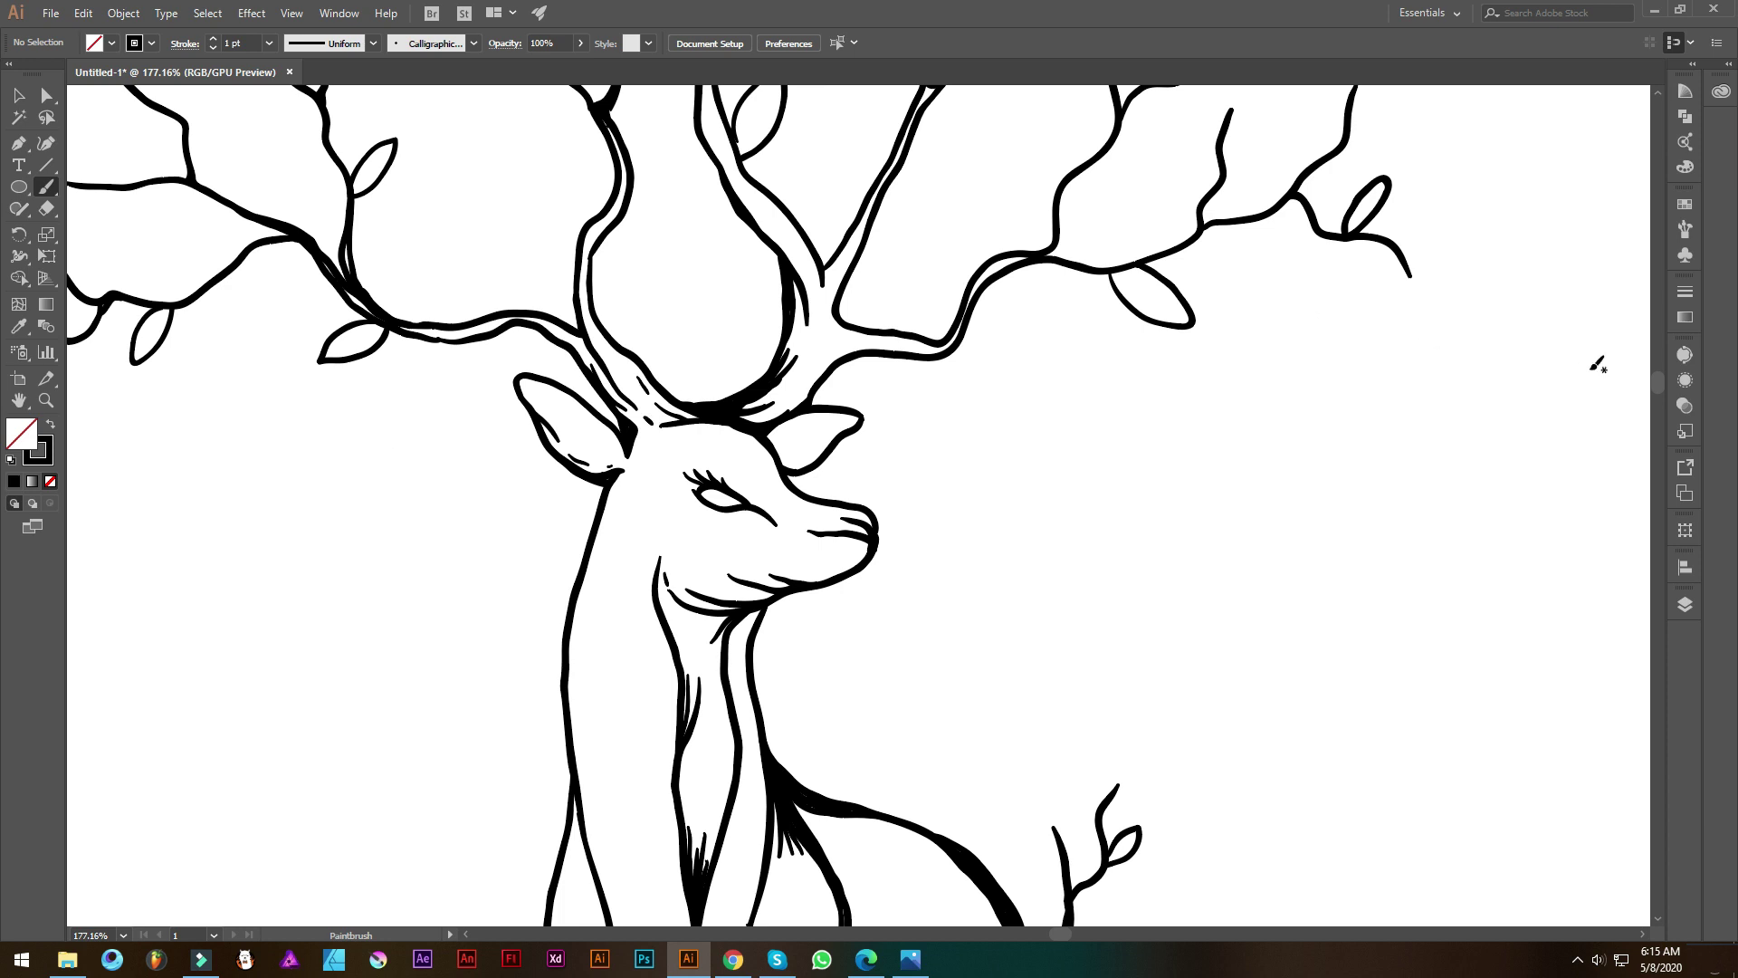
# Create a new calligraphic brush with 2 pt size varying by pressure
pyautogui.click(1685, 229)
pyautogui.click(1617, 430)
pyautogui.click(697, 271)
pyautogui.doubleClick(418, 395)
pyautogui.write('2')
pyautogui.click(521, 399)
pyautogui.click(509, 448)
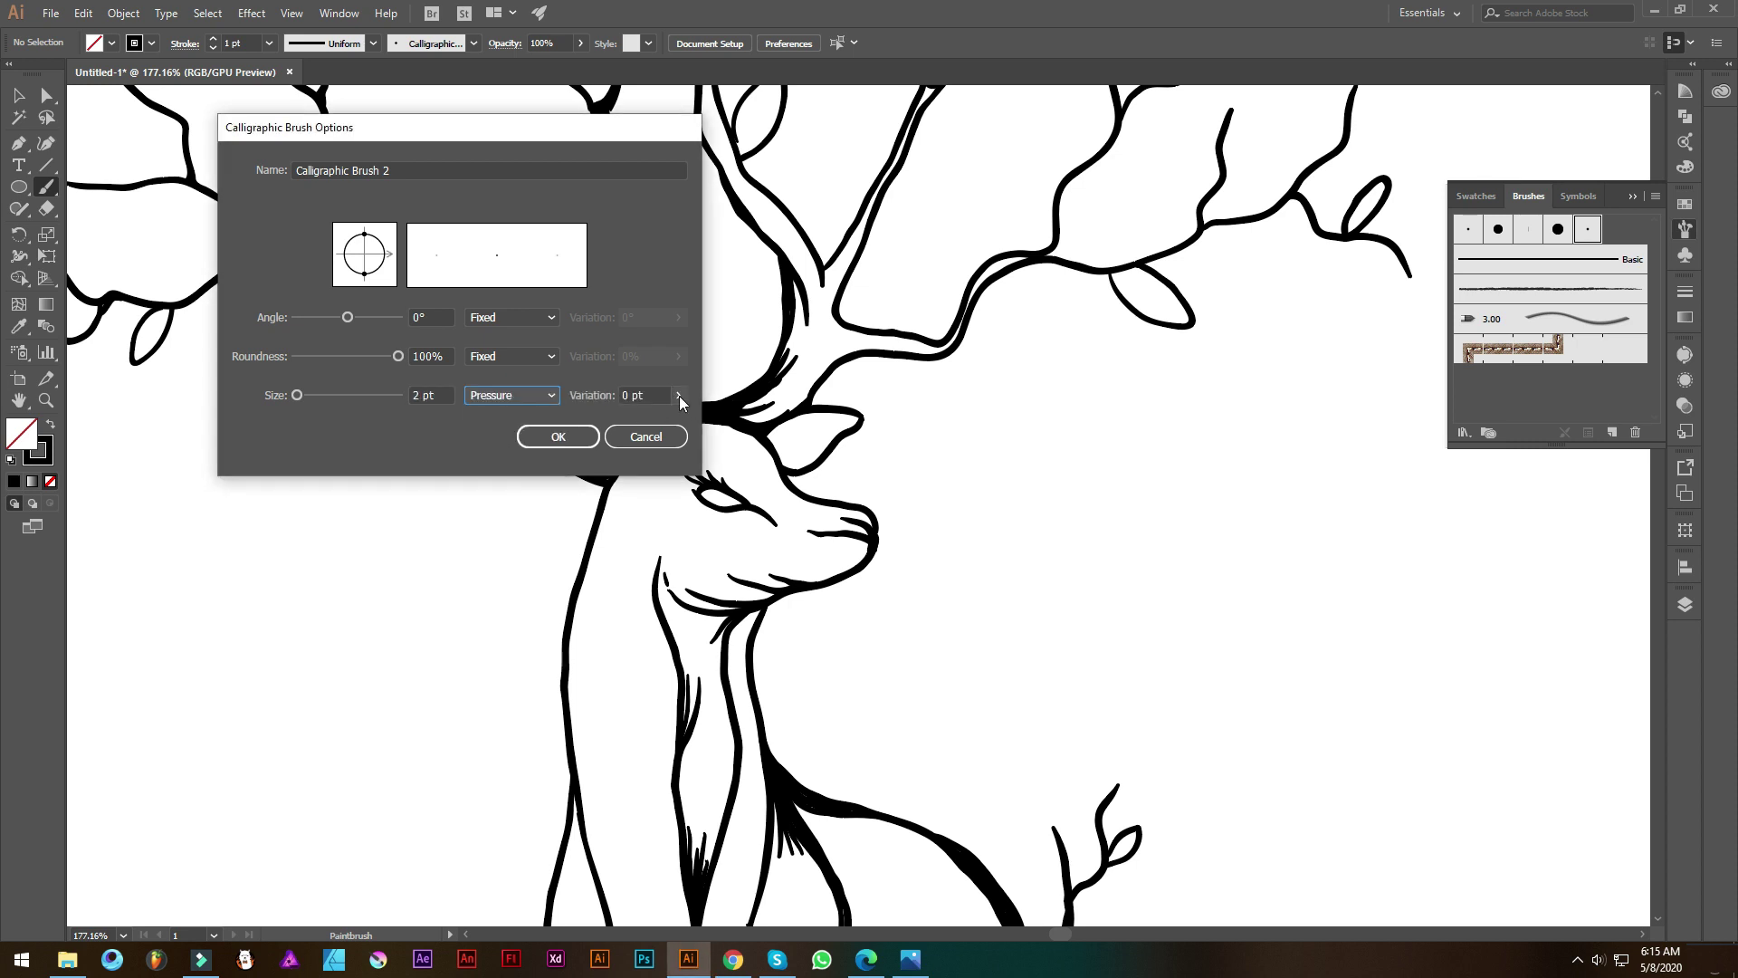
pyautogui.click(558, 436)
pyautogui.scroll(3, 518, 340)
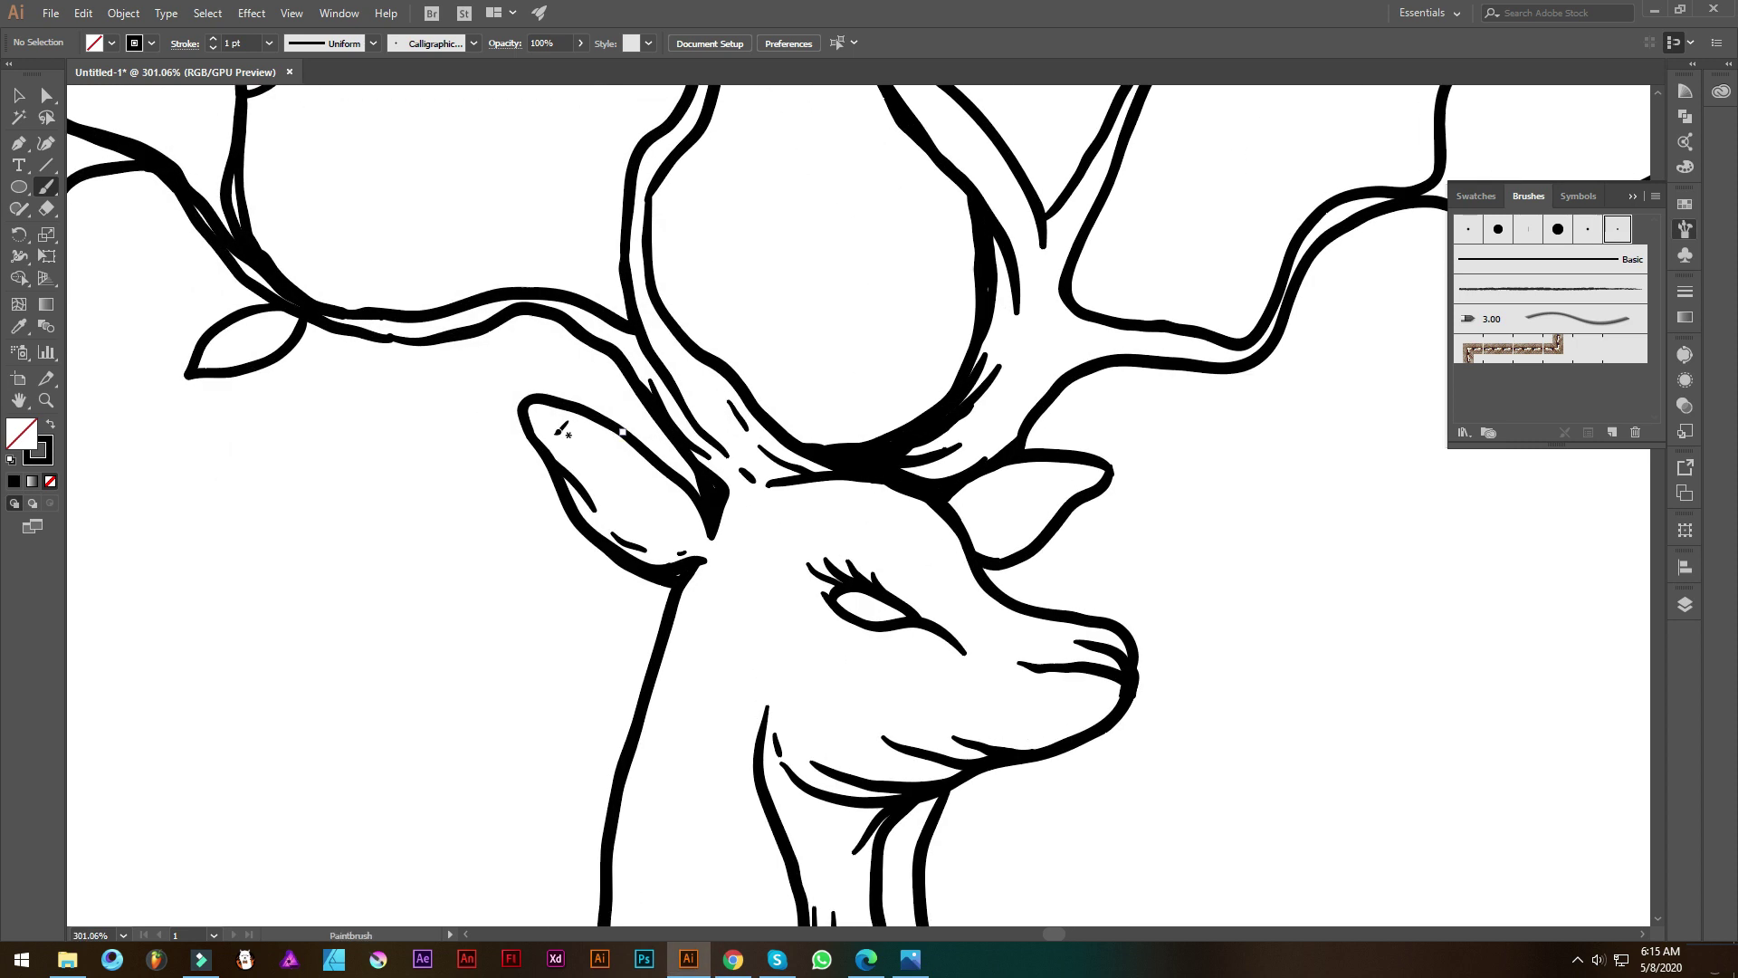
pyautogui.click(1693, 229)
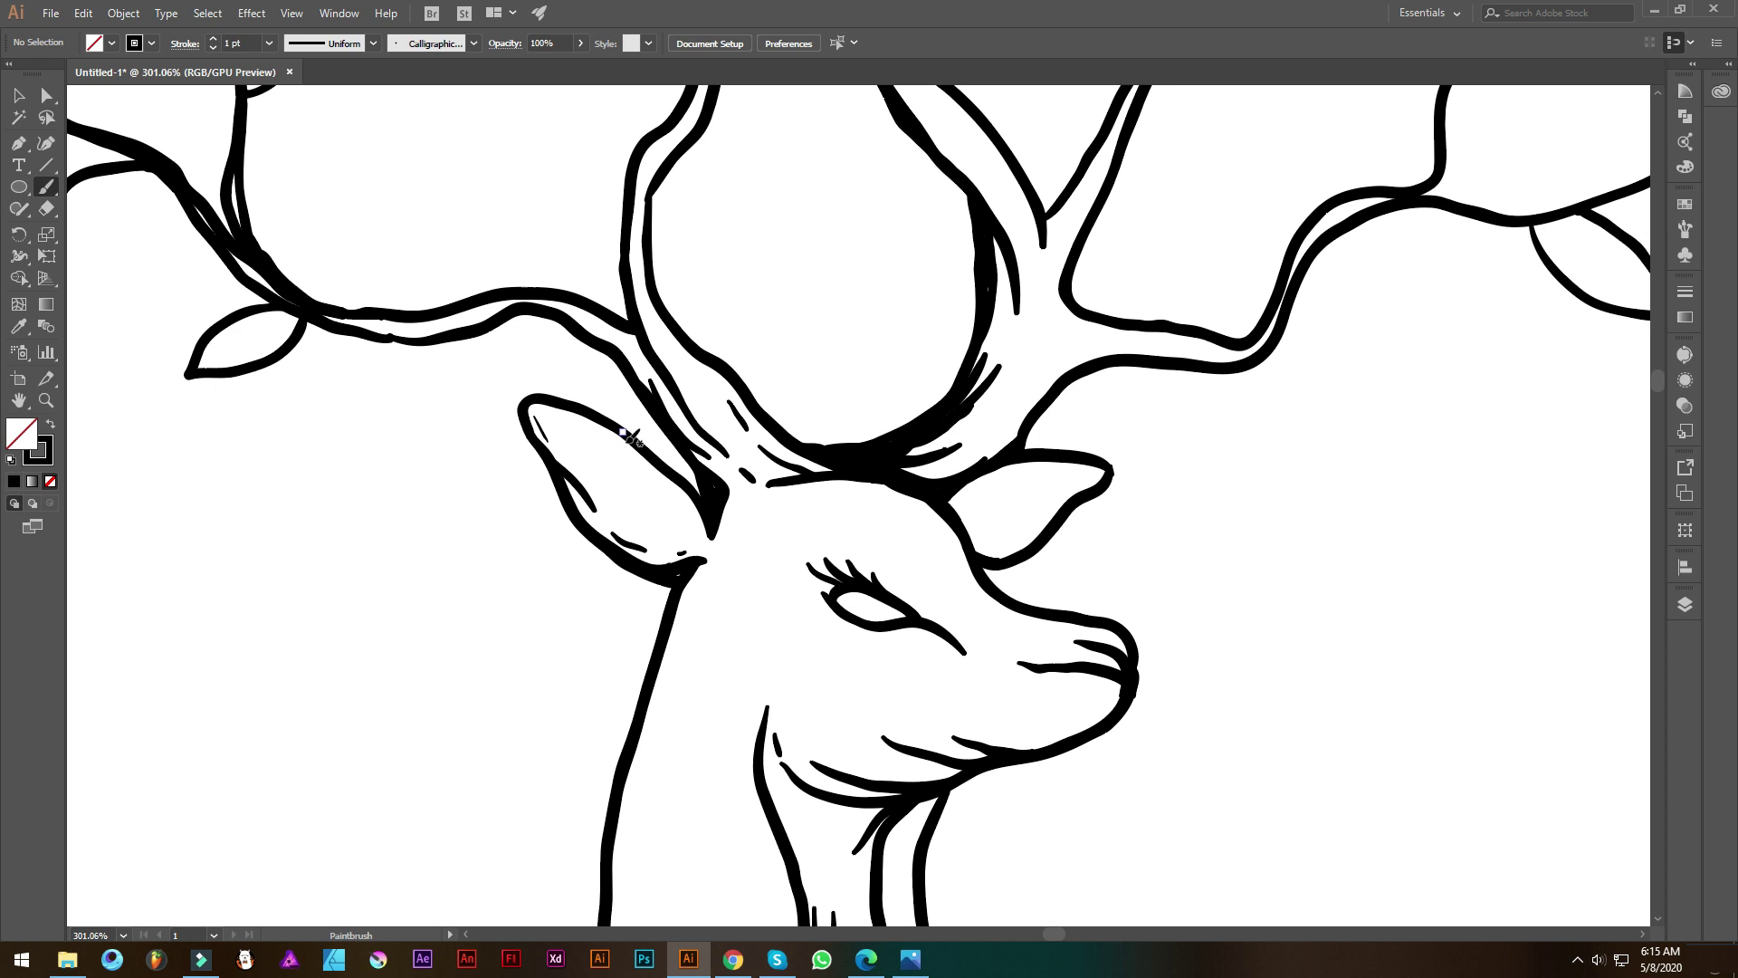
# Extend the inner ear line and draw a curved line under the deer's chin
pyautogui.moveTo(552, 447); pyautogui.dragTo(576, 471)
pyautogui.keyDown('alt'); pyautogui.scroll(-2, 707, 556); pyautogui.keyUp('alt')
pyautogui.moveTo(863, 694); pyautogui.dragTo(509, 432)
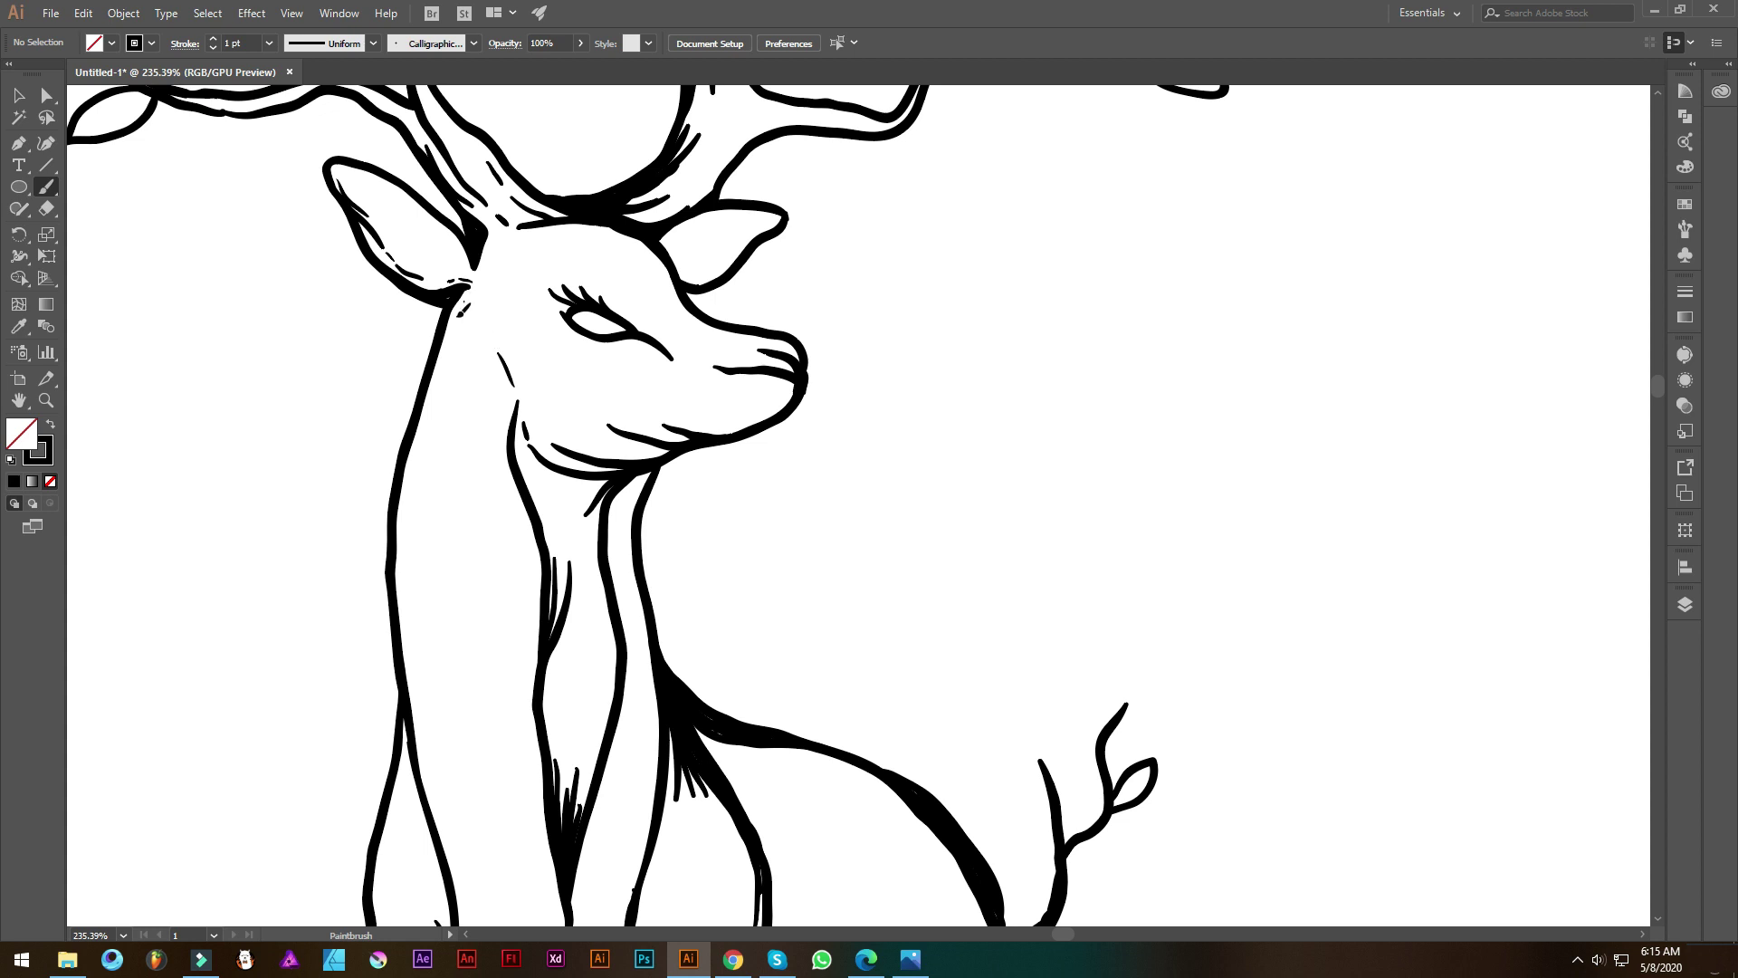
pyautogui.keyDown('alt'); pyautogui.scroll(-1, 423, 477); pyautogui.keyUp('alt')
pyautogui.moveTo(536, 296); pyautogui.dragTo(488, 434)
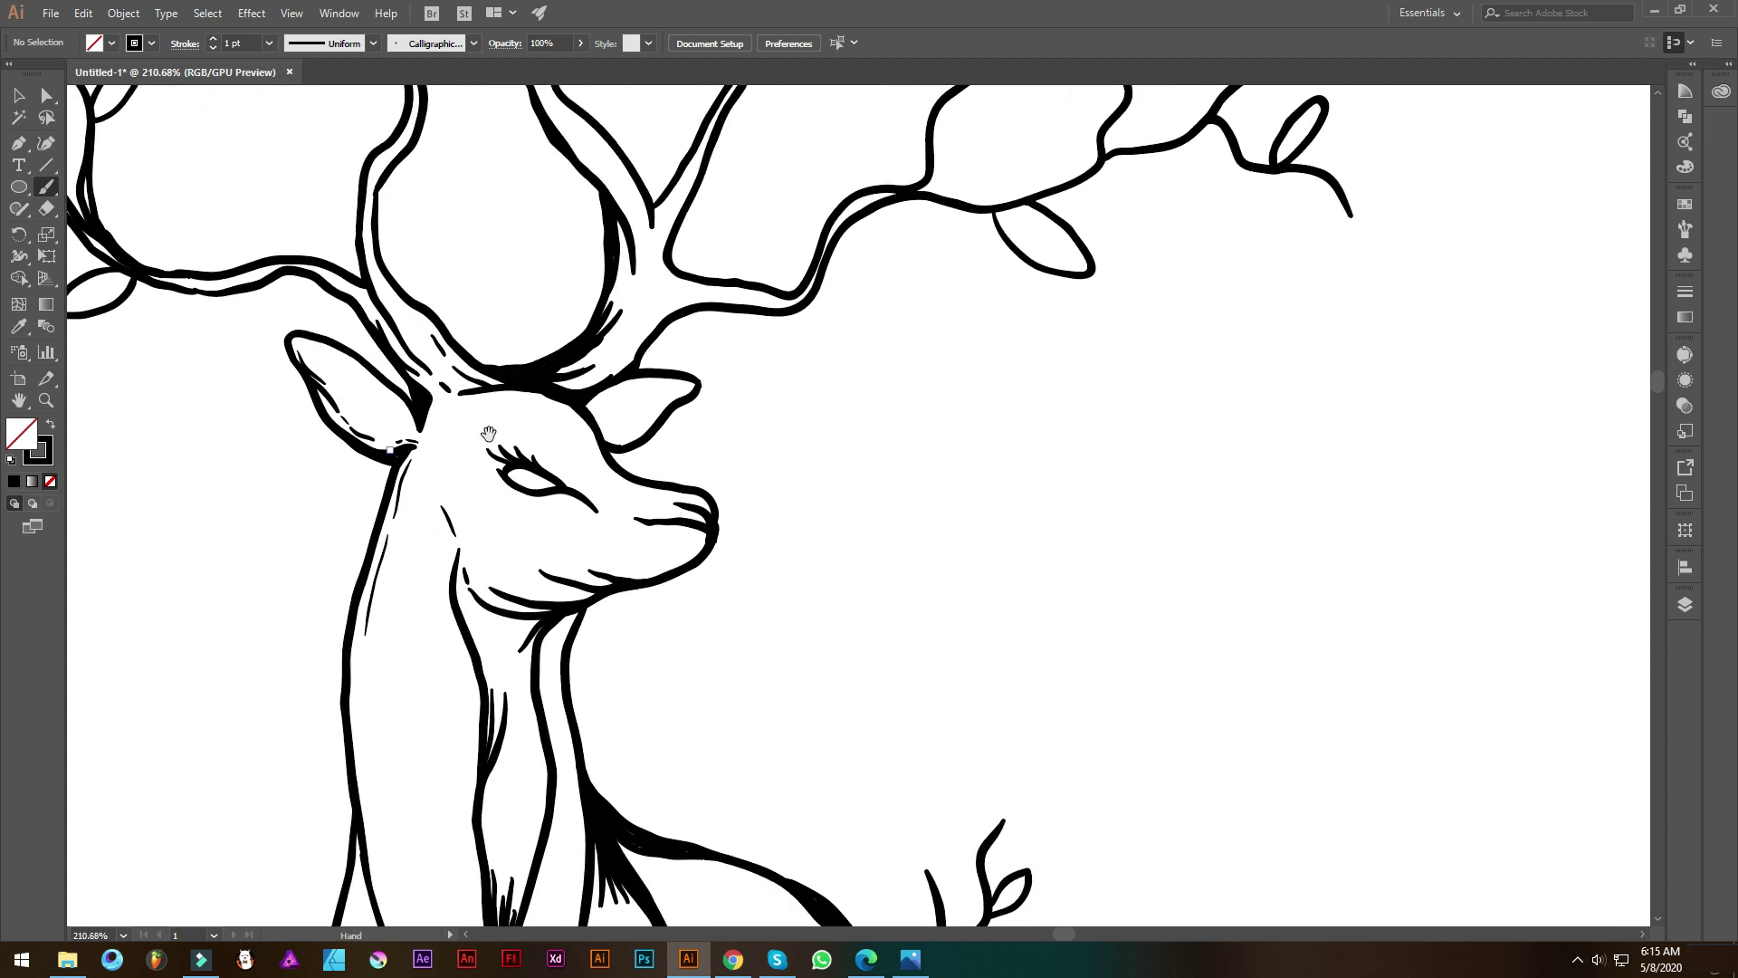
pyautogui.moveTo(613, 535); pyautogui.dragTo(619, 419)
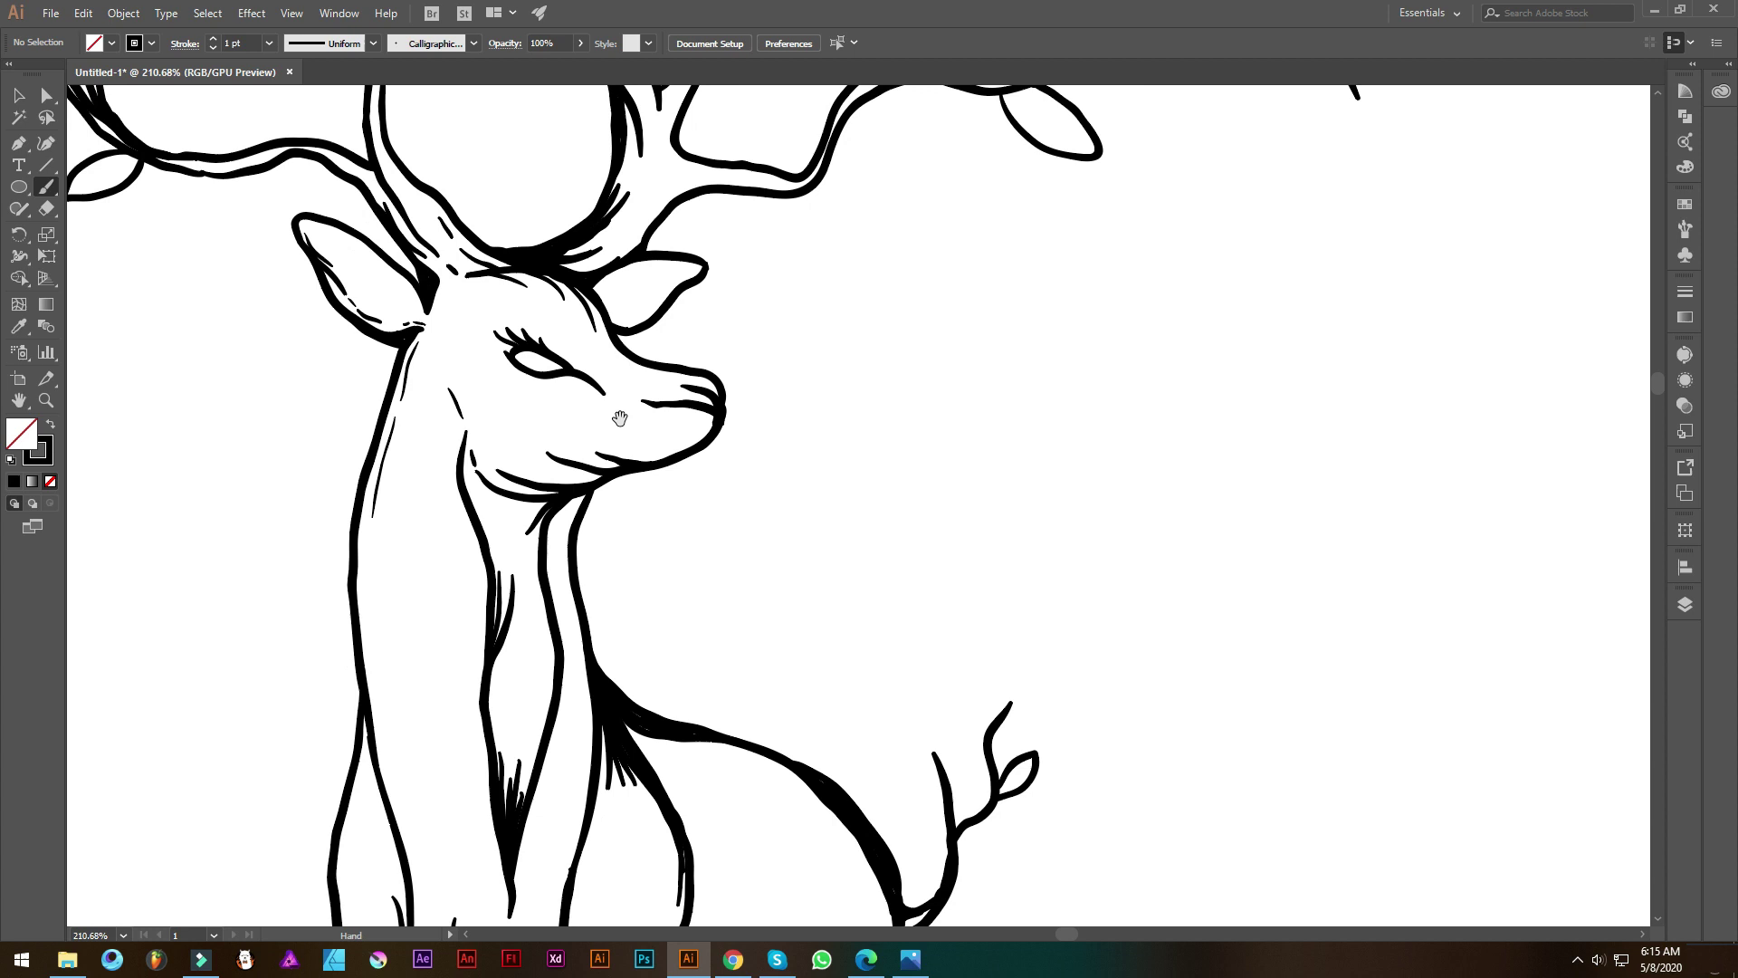
pyautogui.moveTo(498, 470); pyautogui.dragTo(607, 474)
# Add a fine shading stroke at the antler base
pyautogui.keyDown('alt'); pyautogui.scroll(-2, 631, 466); pyautogui.keyUp('alt')
pyautogui.keyDown('alt'); pyautogui.scroll(2, 589, 399); pyautogui.keyUp('alt')
pyautogui.moveTo(518, 370); pyautogui.dragTo(577, 360)
pyautogui.moveTo(616, 248); pyautogui.dragTo(670, 310)
pyautogui.keyDown('alt'); pyautogui.scroll(-1, 670, 311); pyautogui.keyUp('alt')
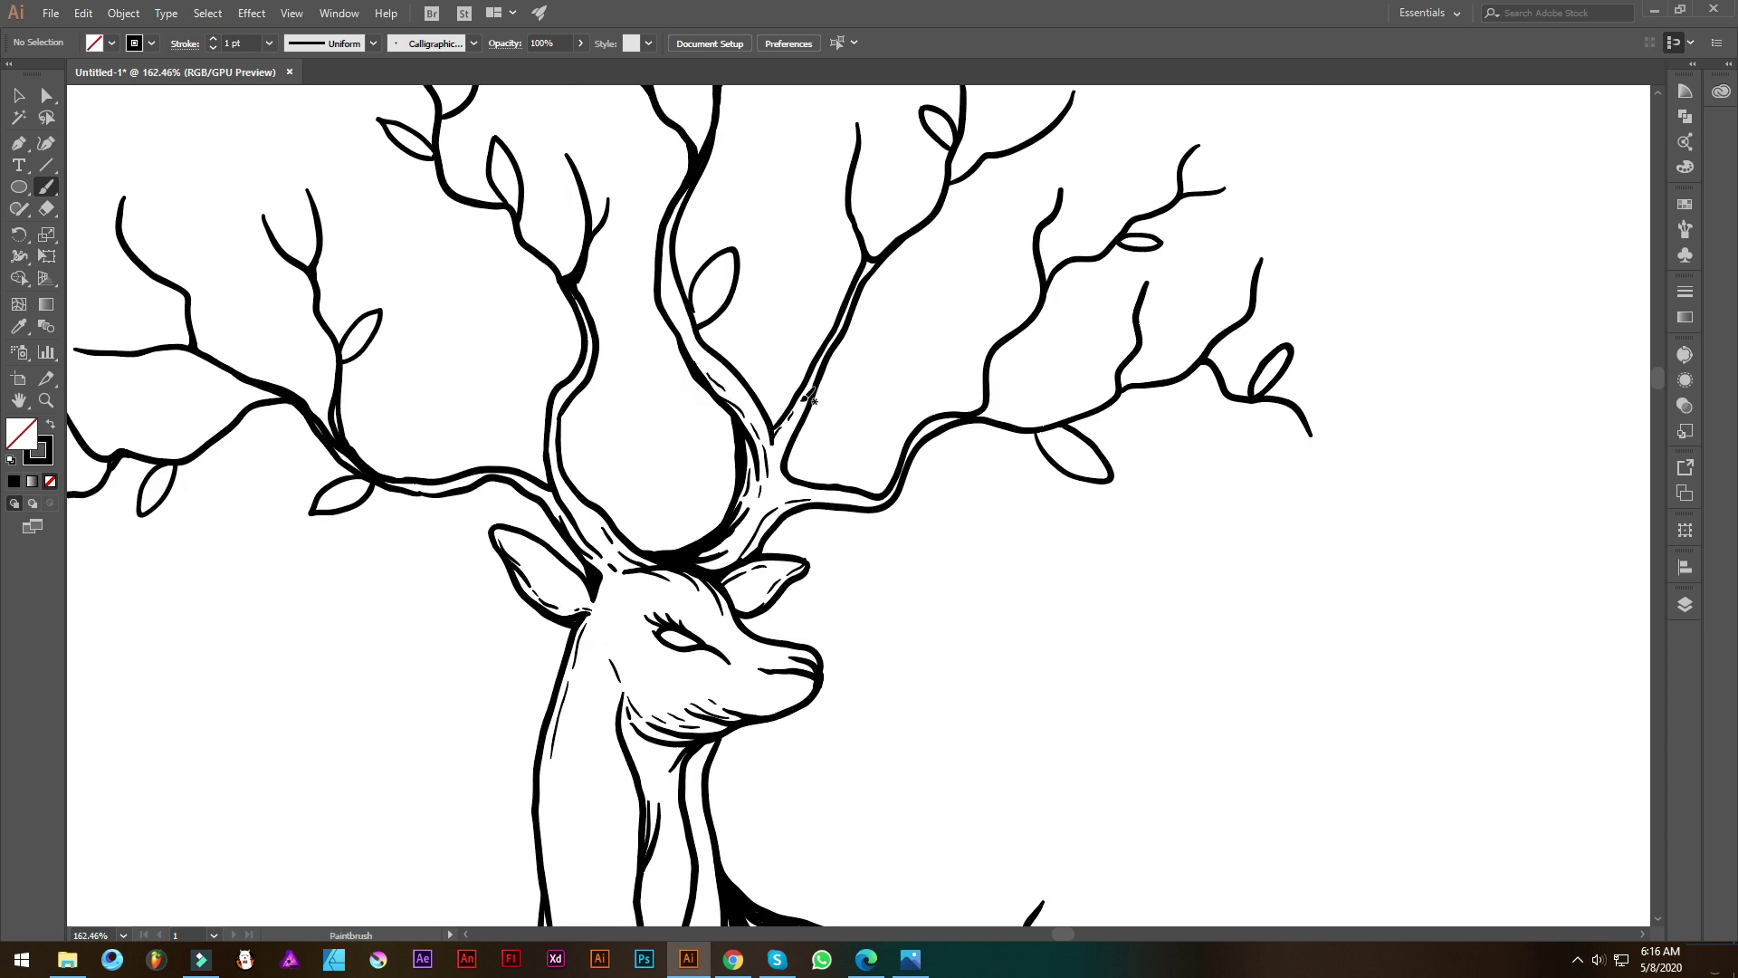
# Draw a fine shading line down the deer's neck edge
pyautogui.scroll(-3, 779, 417)
pyautogui.scroll(-3, 759, 433)
pyautogui.keyDown('alt'); pyautogui.scroll(-1, 758, 432); pyautogui.keyUp('alt')
pyautogui.scroll(1, 717, 366)
pyautogui.keyDown('alt'); pyautogui.scroll(1, 717, 366); pyautogui.keyUp('alt')
pyautogui.moveTo(638, 566); pyautogui.dragTo(665, 288)
# Pan and zoom around the trunk hollow and roots to inspect the shading
pyautogui.scroll(-2, 676, 368)
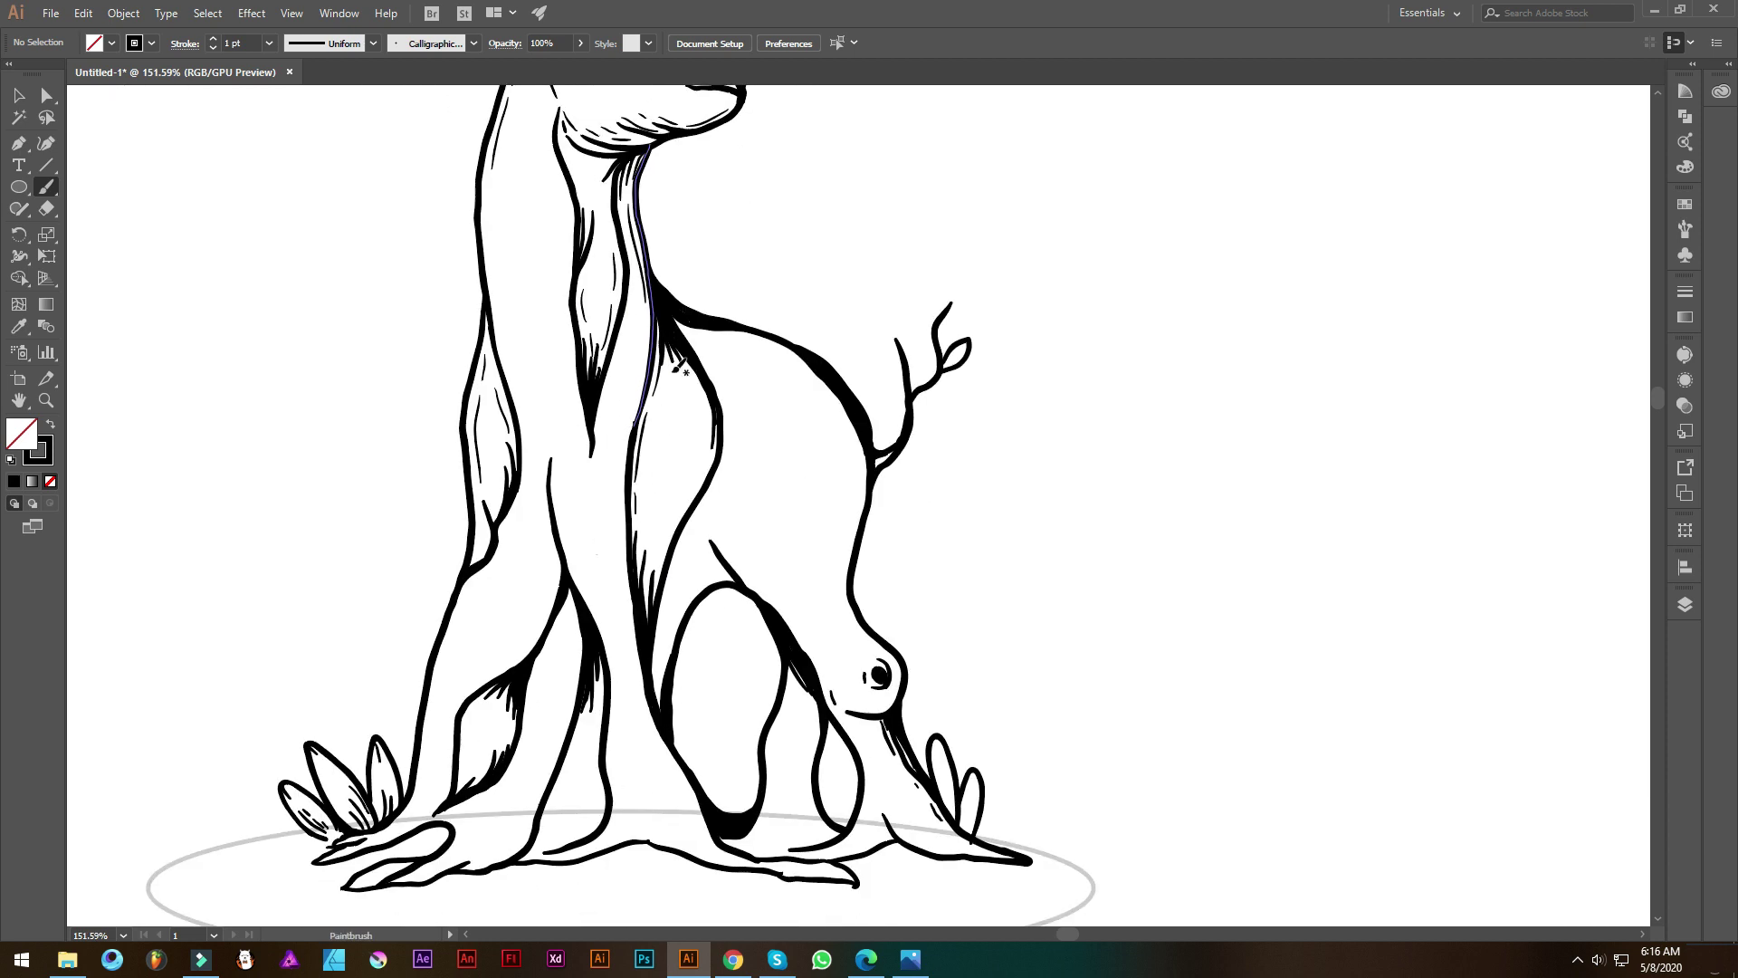
pyautogui.hscroll(2, 718, 361)
pyautogui.scroll(-1, 704, 354)
pyautogui.scroll(-1, 724, 372)
pyautogui.scroll(-1, 751, 385)
pyautogui.hscroll(-2, 774, 394)
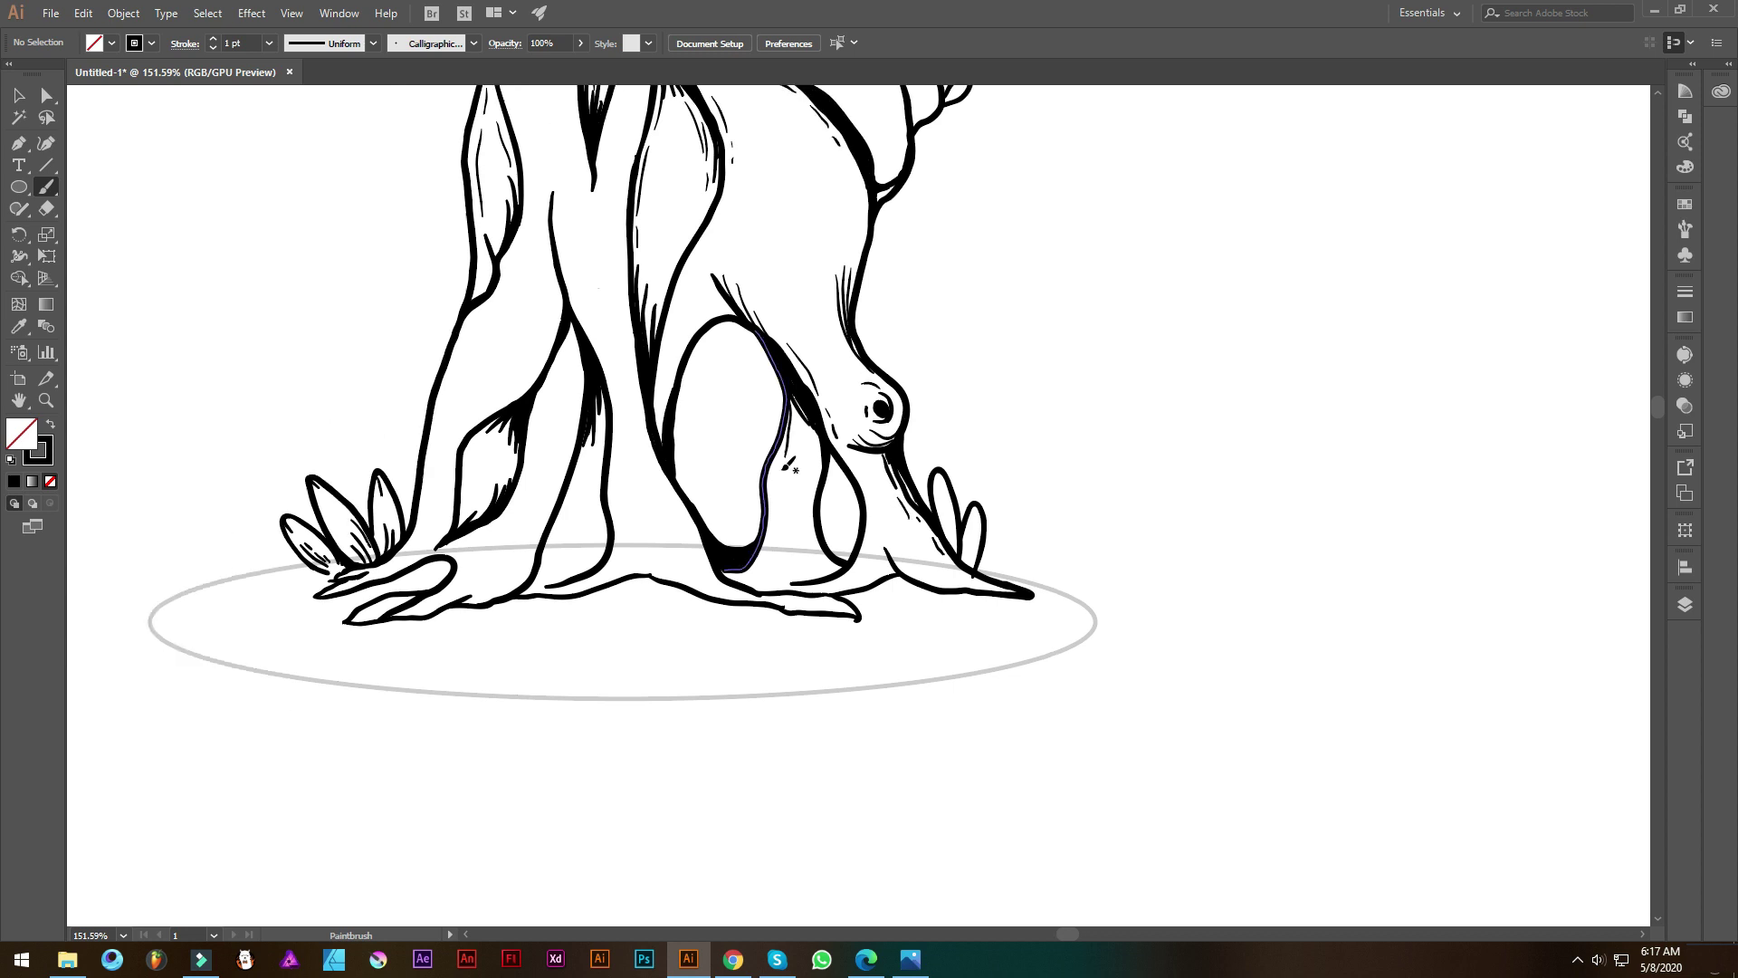
pyautogui.hscroll(-2, 768, 425)
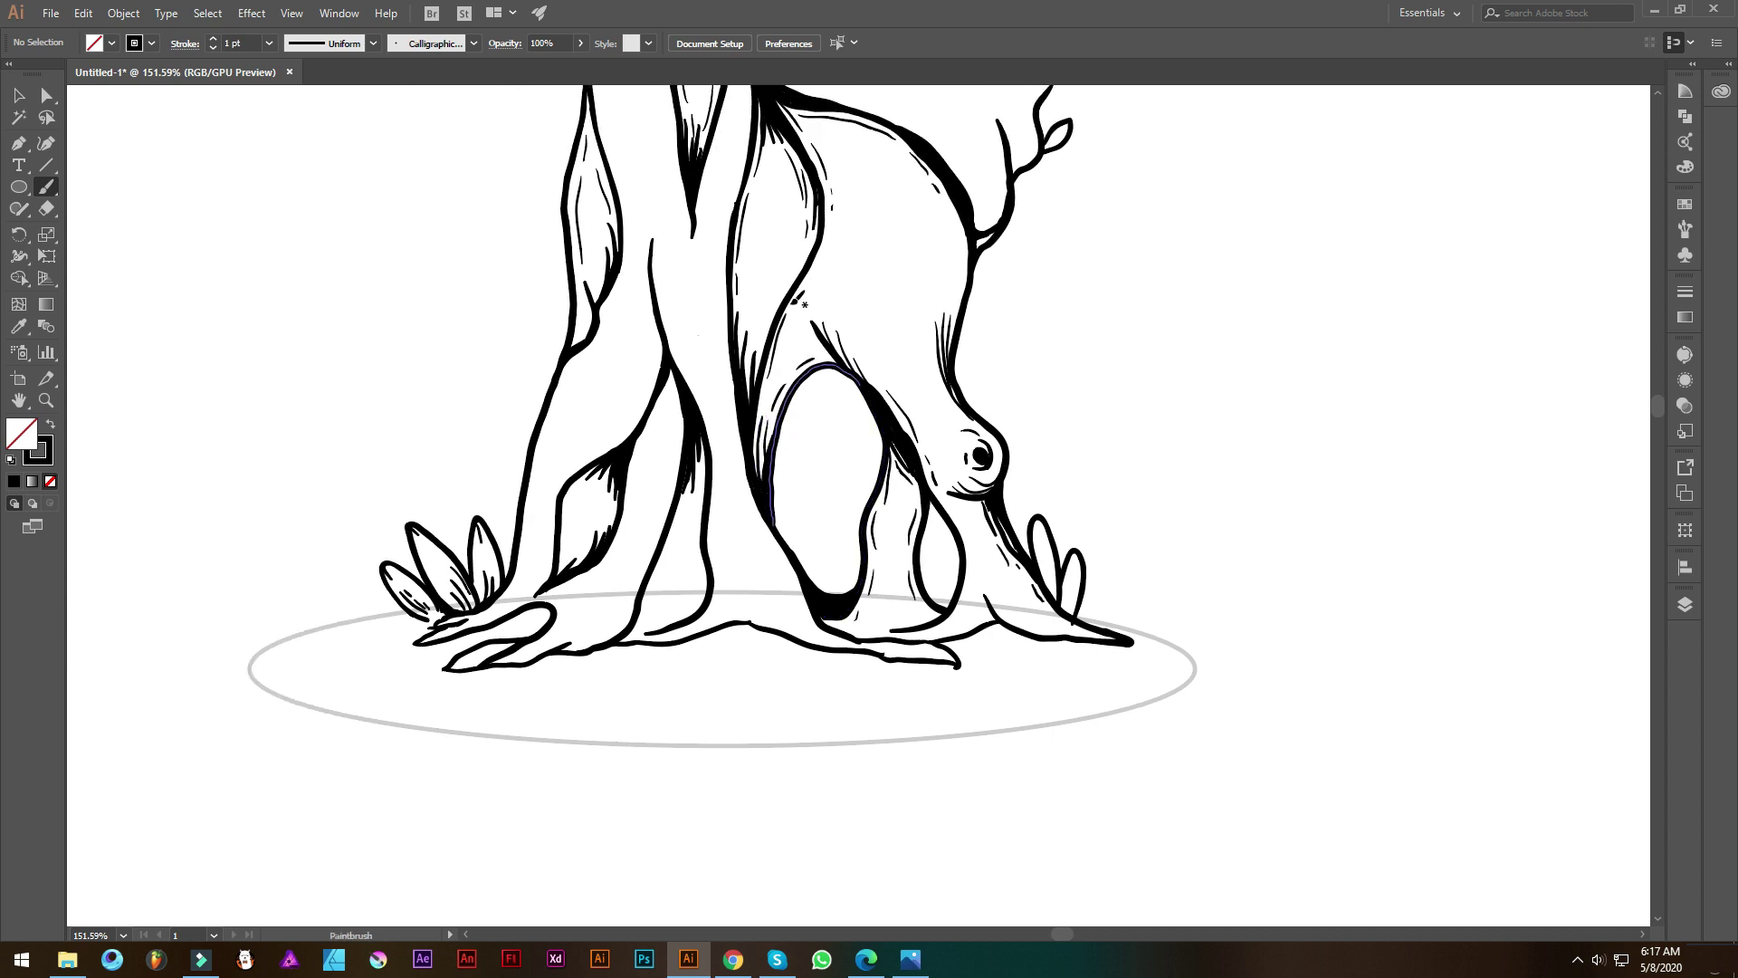
pyautogui.hscroll(-2, 774, 426)
pyautogui.hscroll(-2, 710, 503)
pyautogui.scroll(1, 706, 509)
pyautogui.scroll(-1, 715, 543)
pyautogui.scroll(-1, 730, 590)
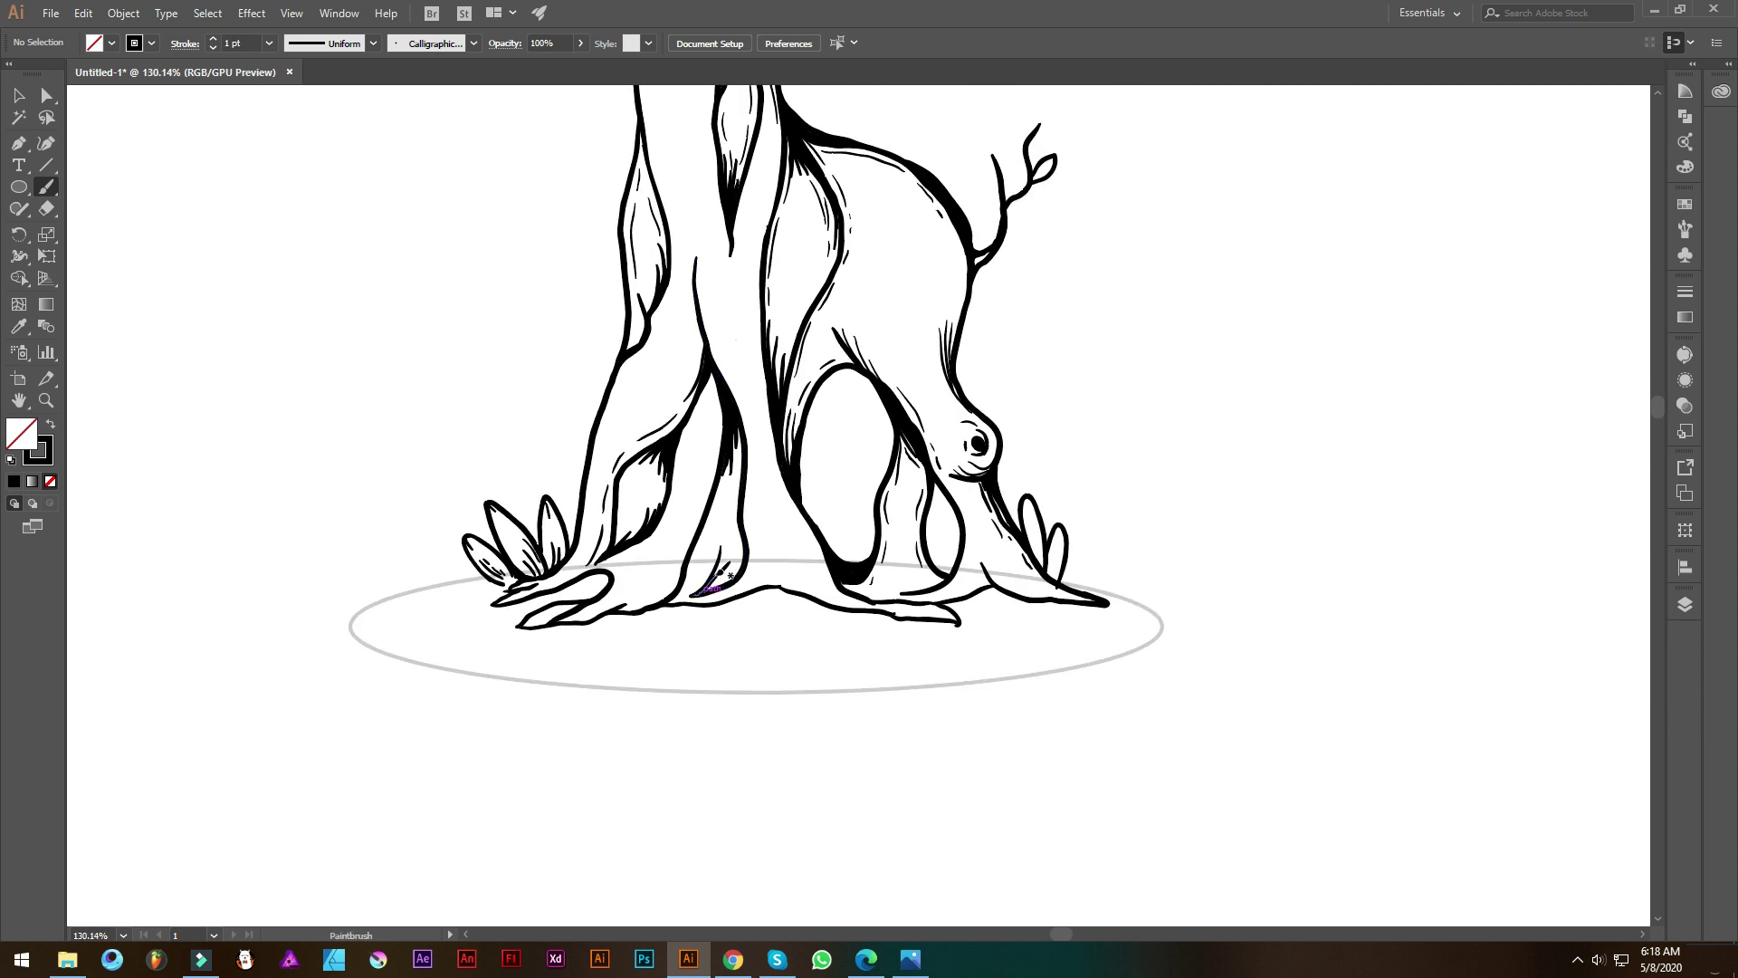
pyautogui.scroll(-2, 751, 552)
pyautogui.hscroll(3, 778, 523)
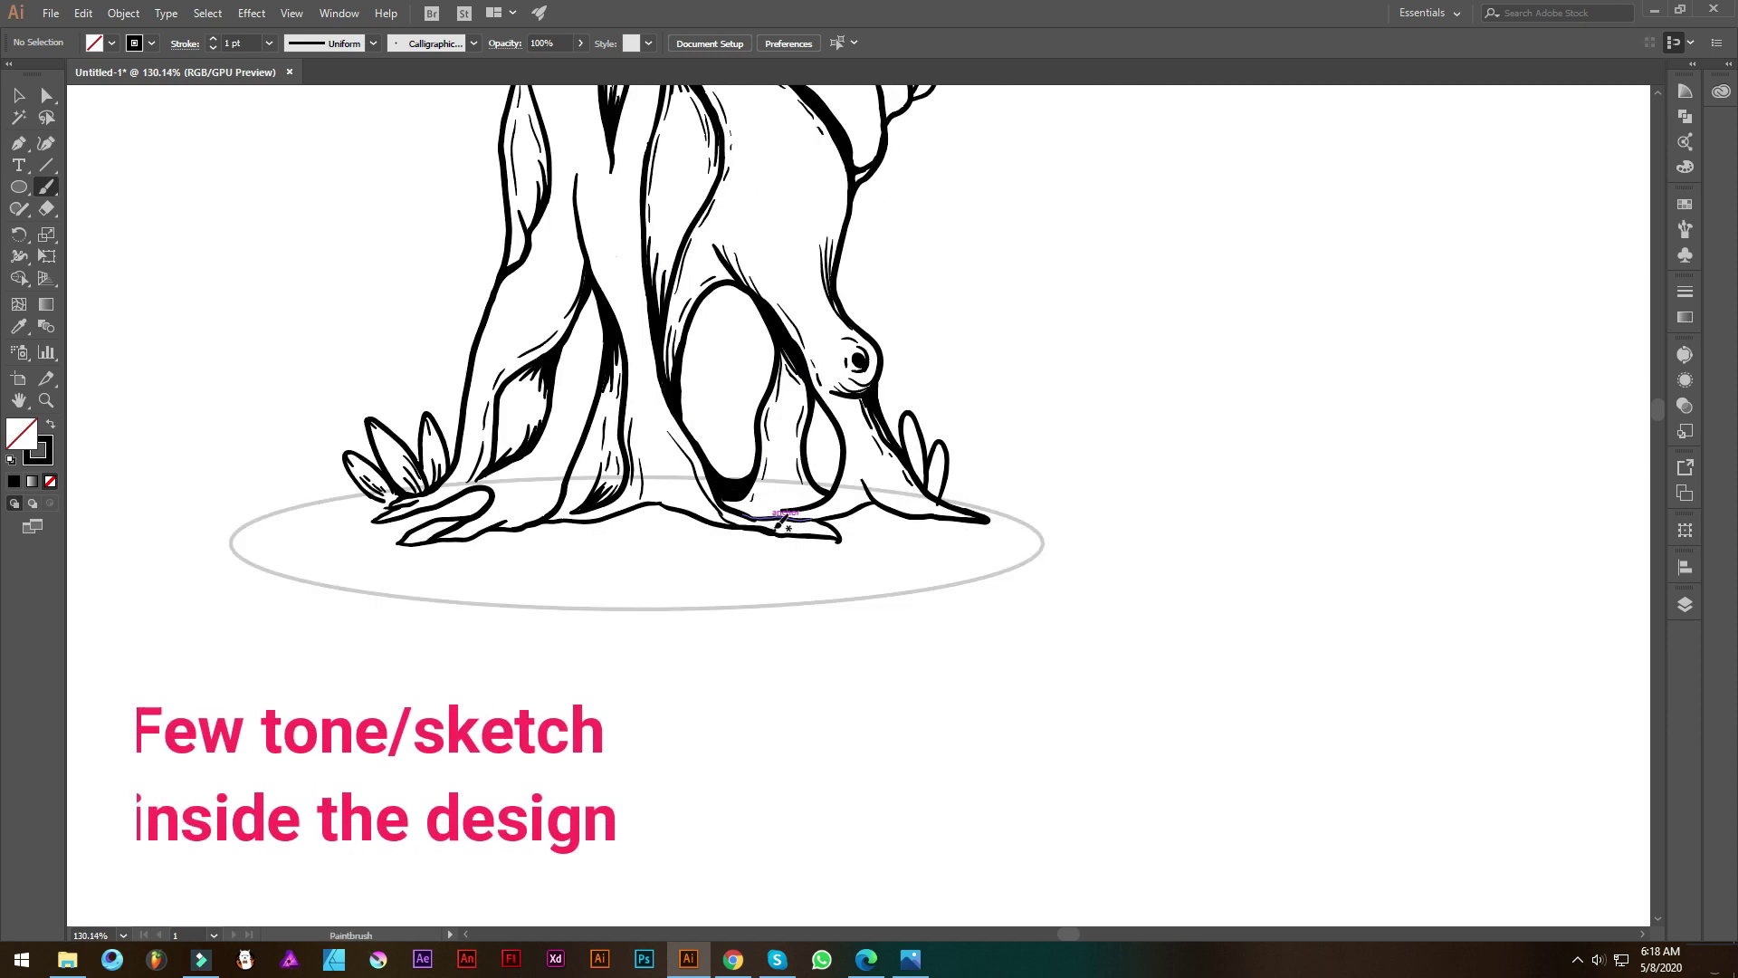
pyautogui.scroll(1, 788, 498)
pyautogui.hscroll(1, 801, 470)
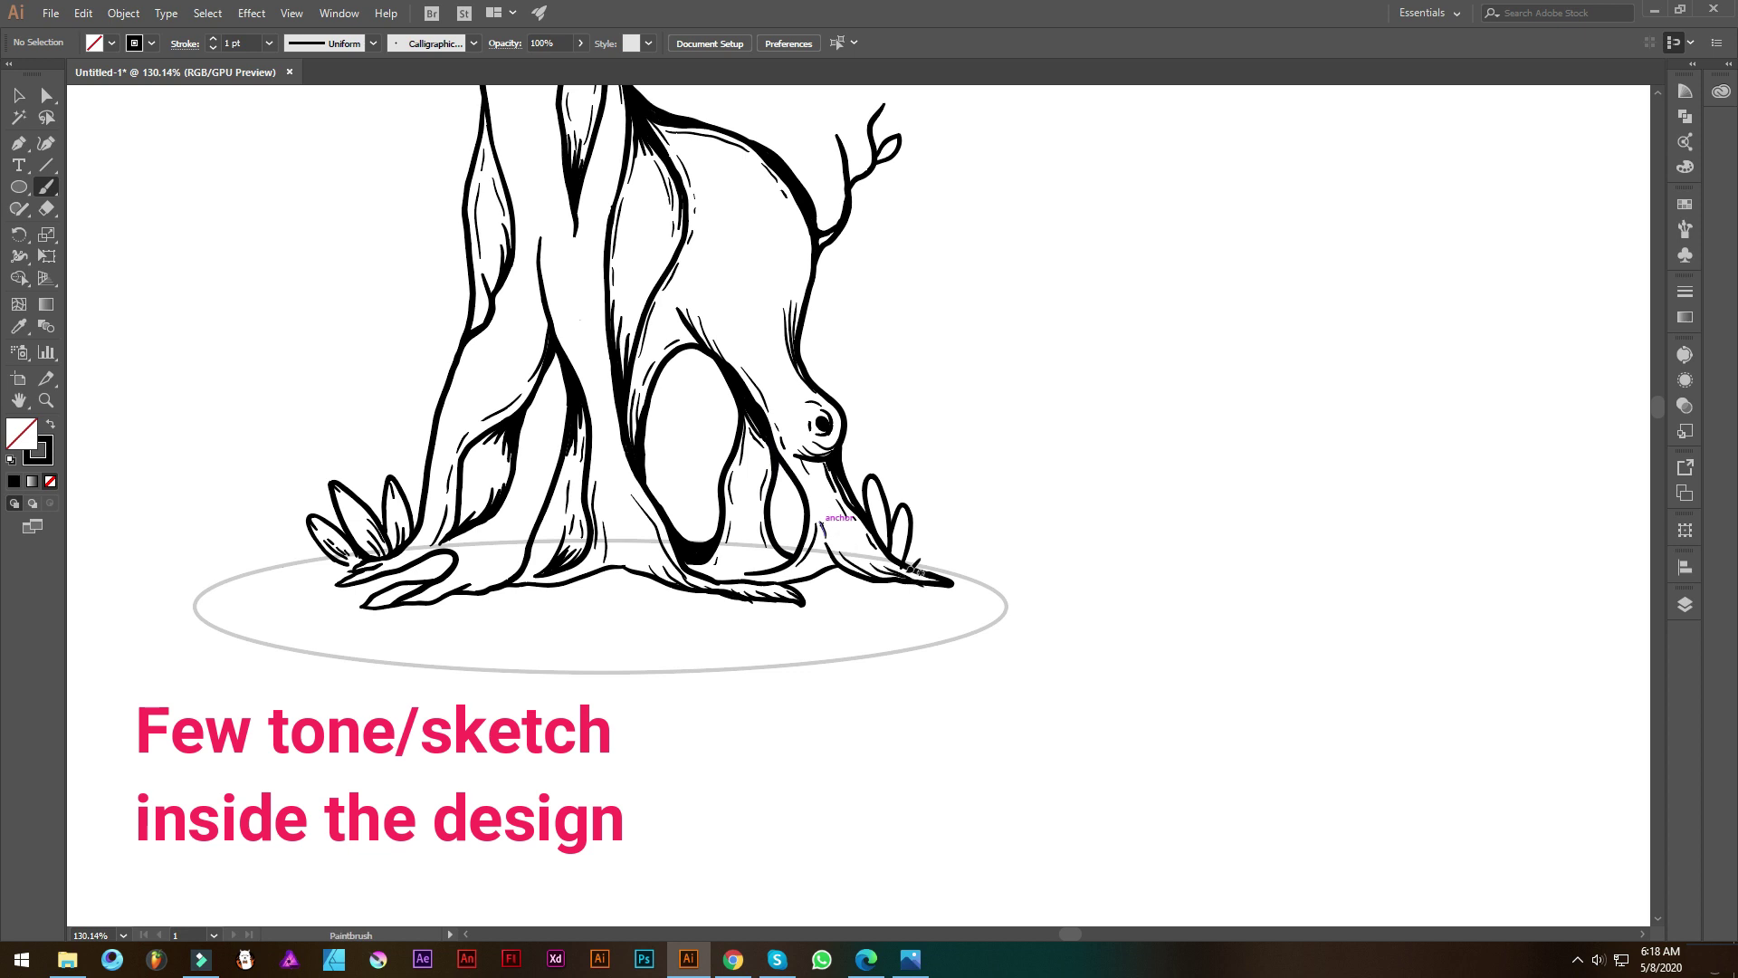
pyautogui.hscroll(-5, 772, 507)
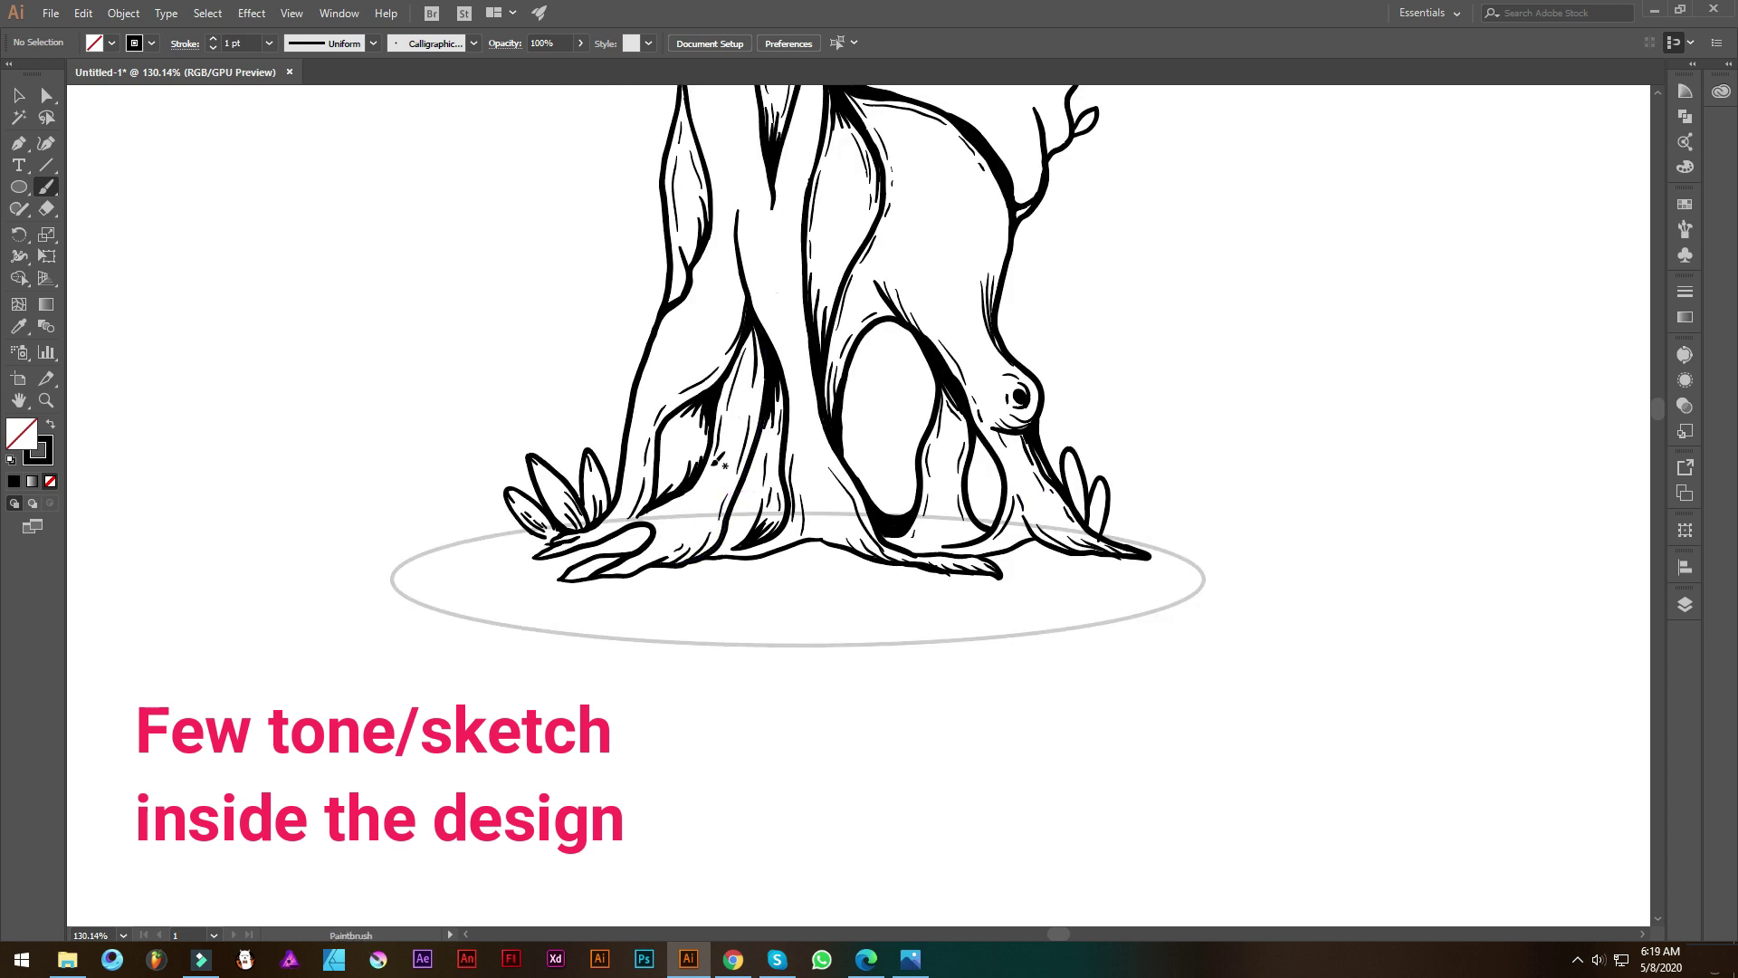
pyautogui.scroll(3, 735, 272)
pyautogui.scroll(1, 734, 271)
pyautogui.scroll(-3, 634, 407)
pyautogui.scroll(2, 543, 525)
pyautogui.scroll(1, 528, 541)
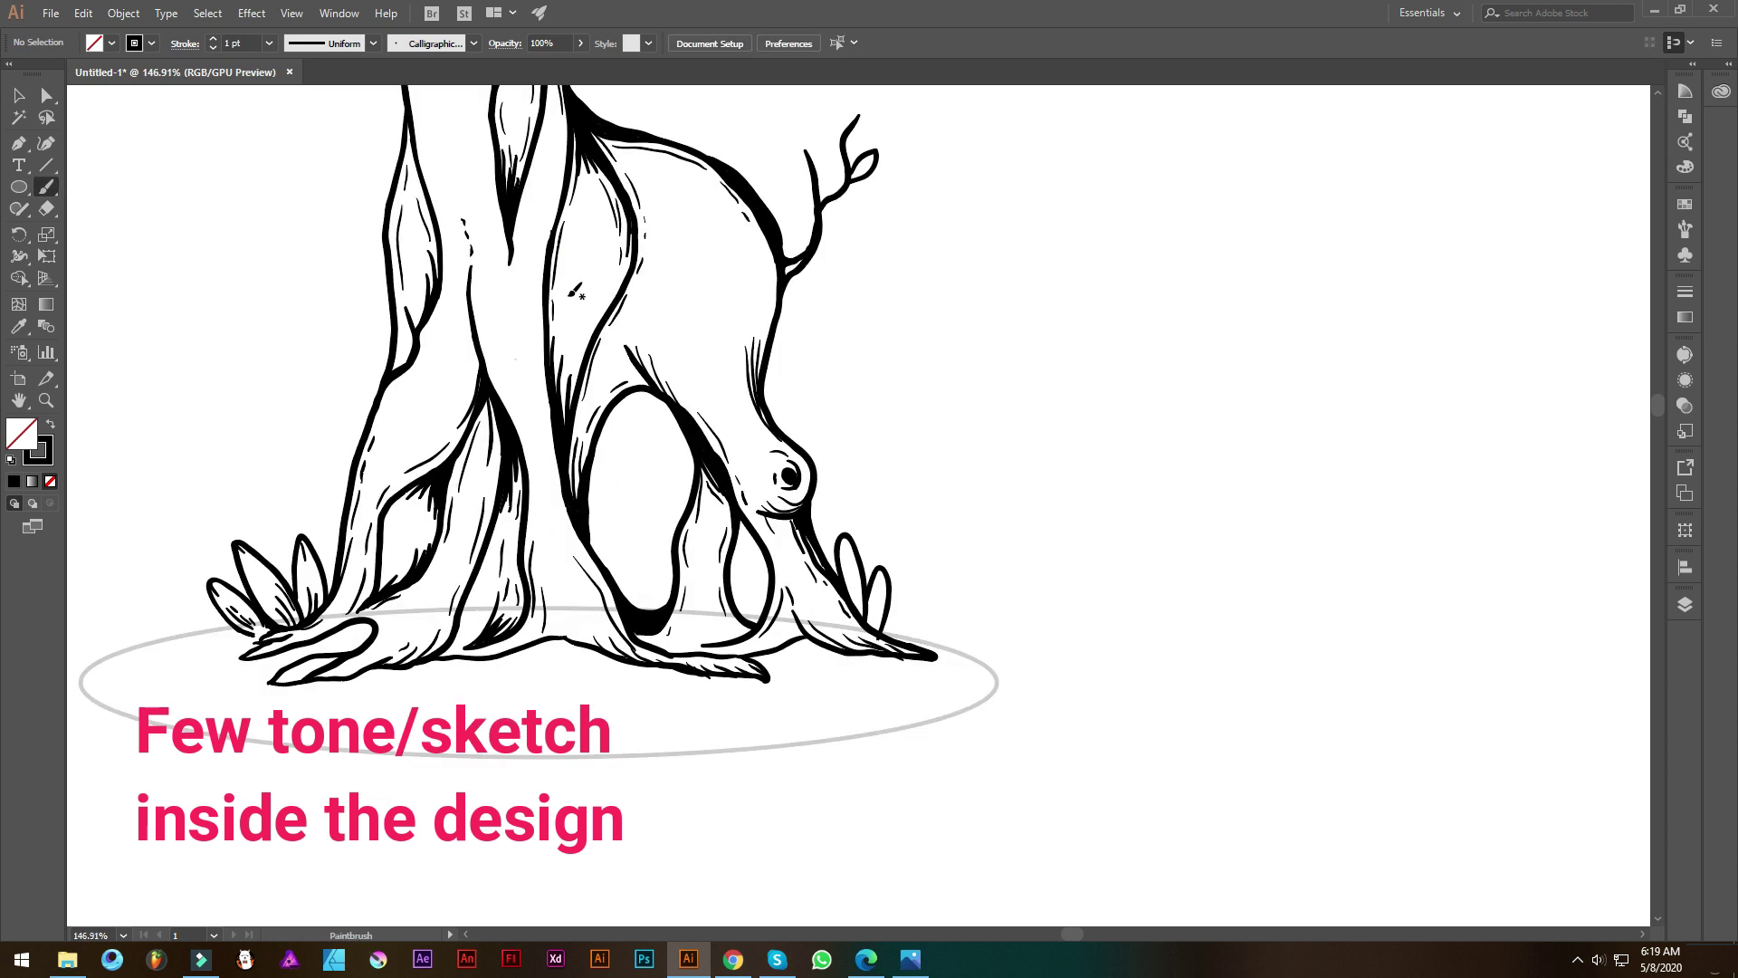
pyautogui.scroll(-1, 571, 325)
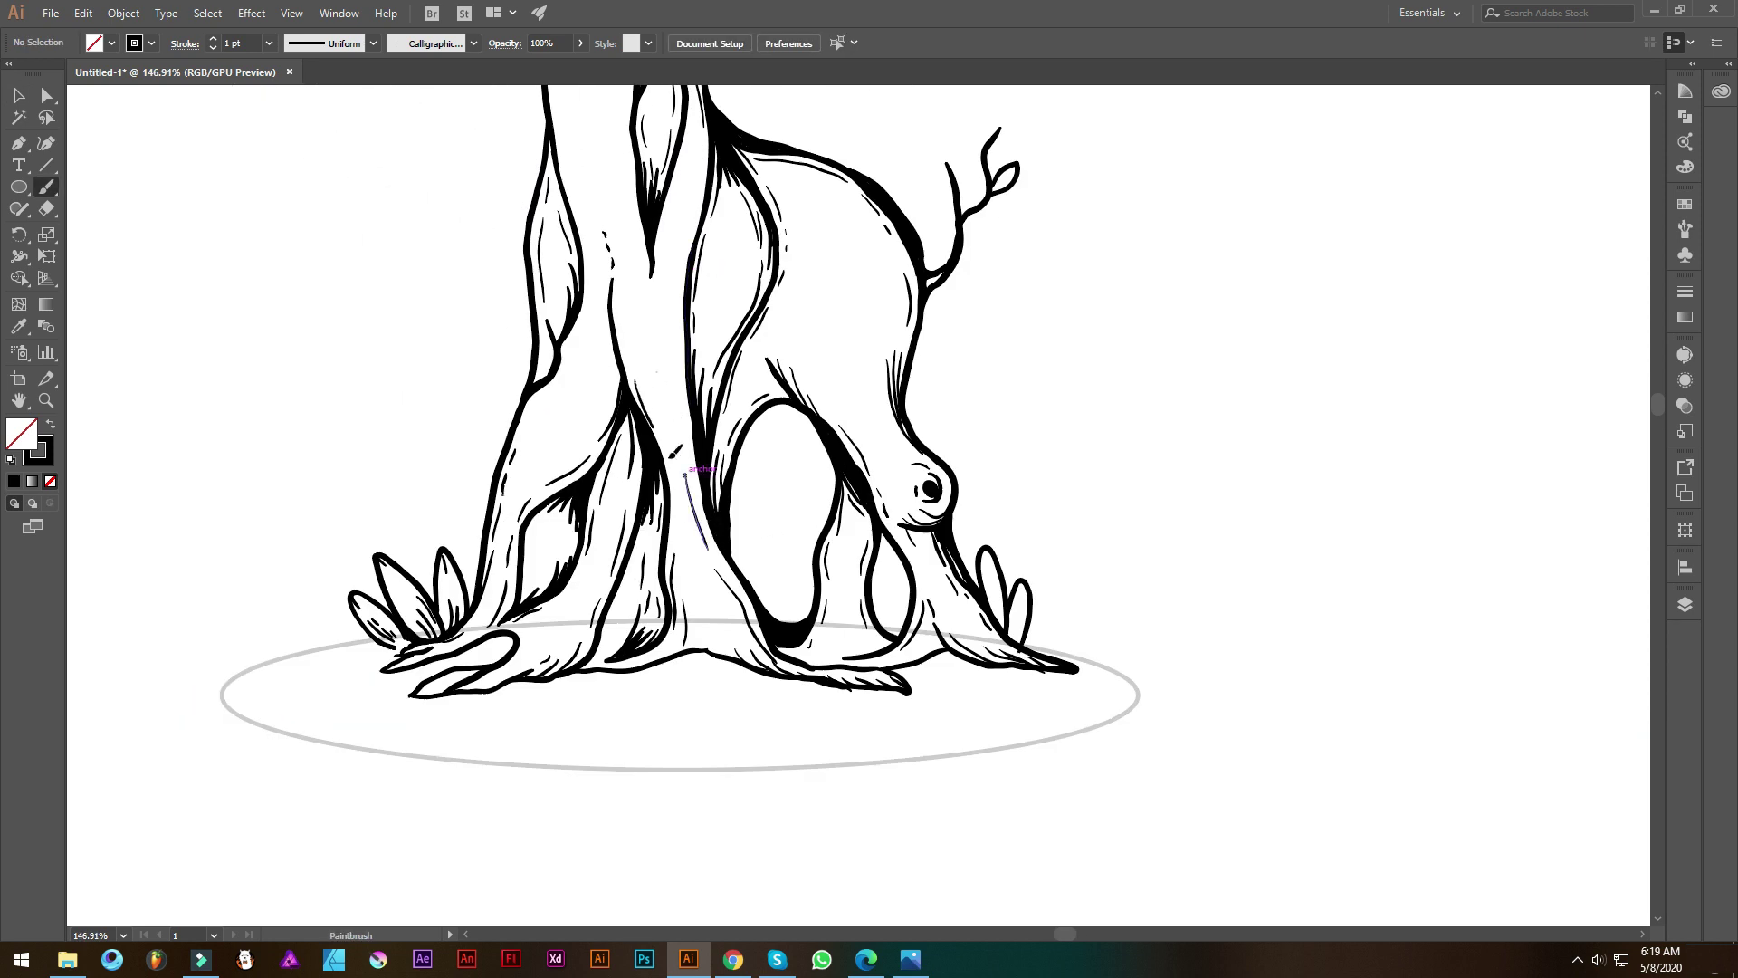
pyautogui.scroll(2, 634, 380)
pyautogui.scroll(2, 688, 435)
pyautogui.scroll(2, 777, 343)
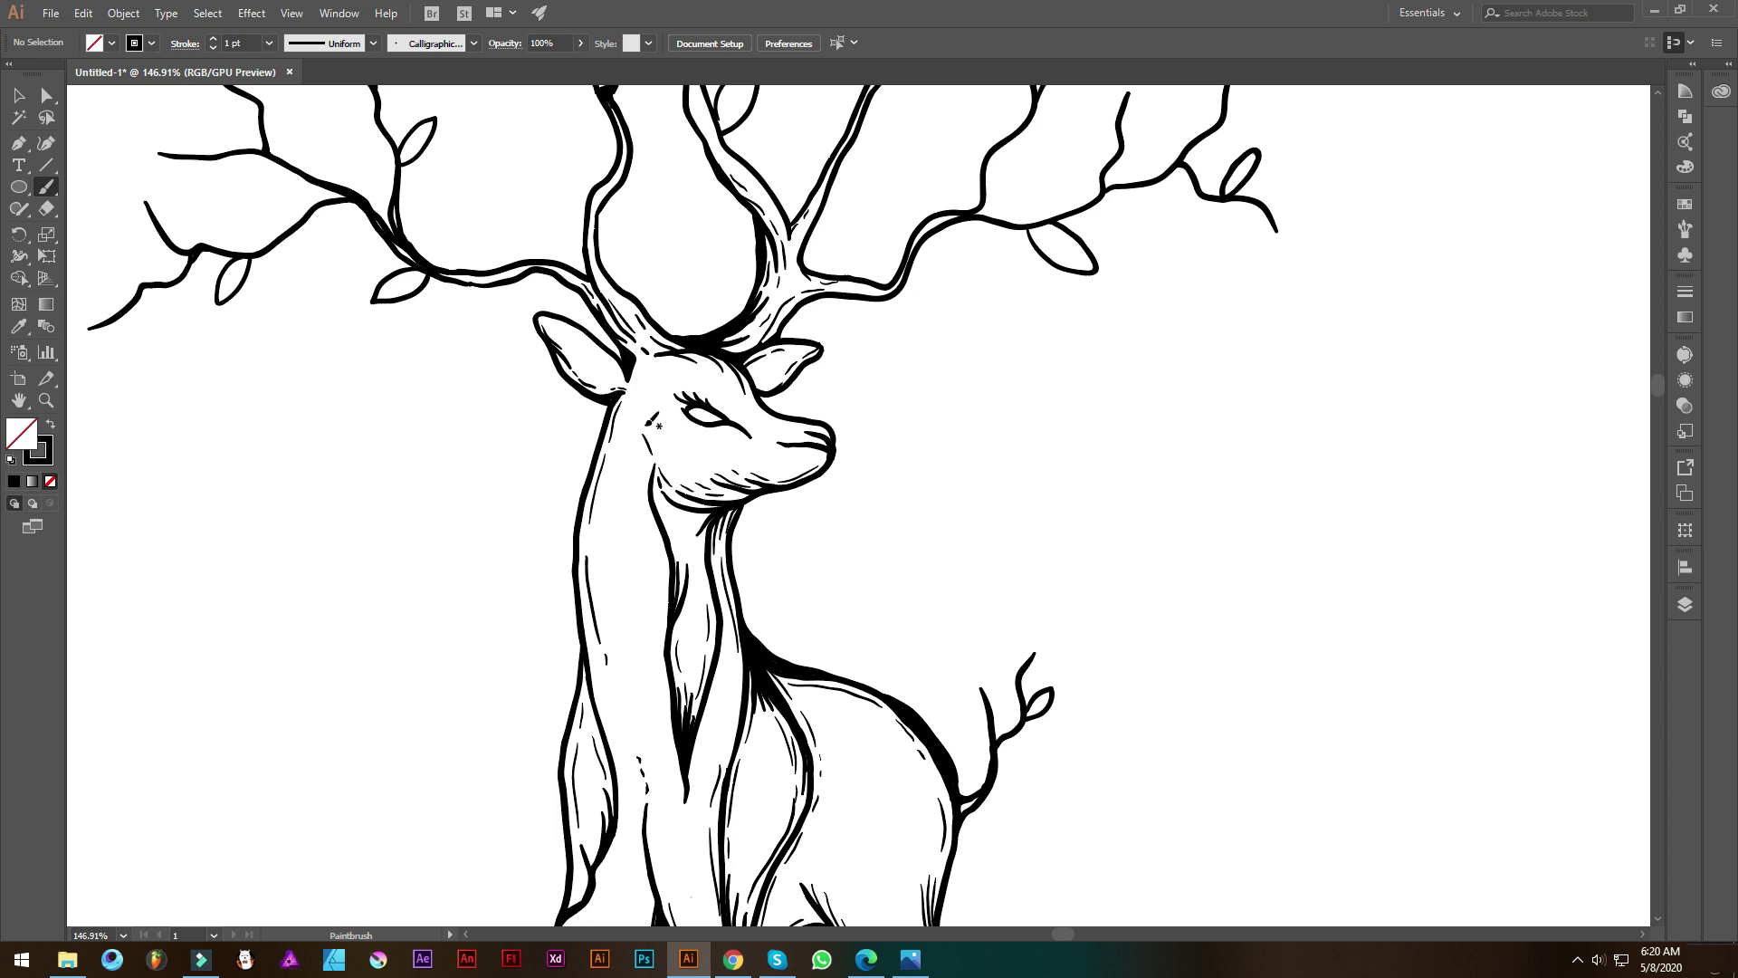
# Zoom and pan to bring the deer's head and antlers into view
pyautogui.scroll(2, 659, 425)
pyautogui.scroll(-2, 688, 481)
pyautogui.scroll(1, 755, 440)
pyautogui.scroll(-2, 755, 439)
pyautogui.scroll(-2, 906, 339)
pyautogui.scroll(3, 764, 484)
pyautogui.scroll(-2, 763, 485)
pyautogui.moveTo(344, 142); pyautogui.dragTo(706, 396)
# Zoom in on the right antler branch and select its leaf with the Selection tool
pyautogui.scroll(-1, 706, 396)
pyautogui.scroll(2, 706, 396)
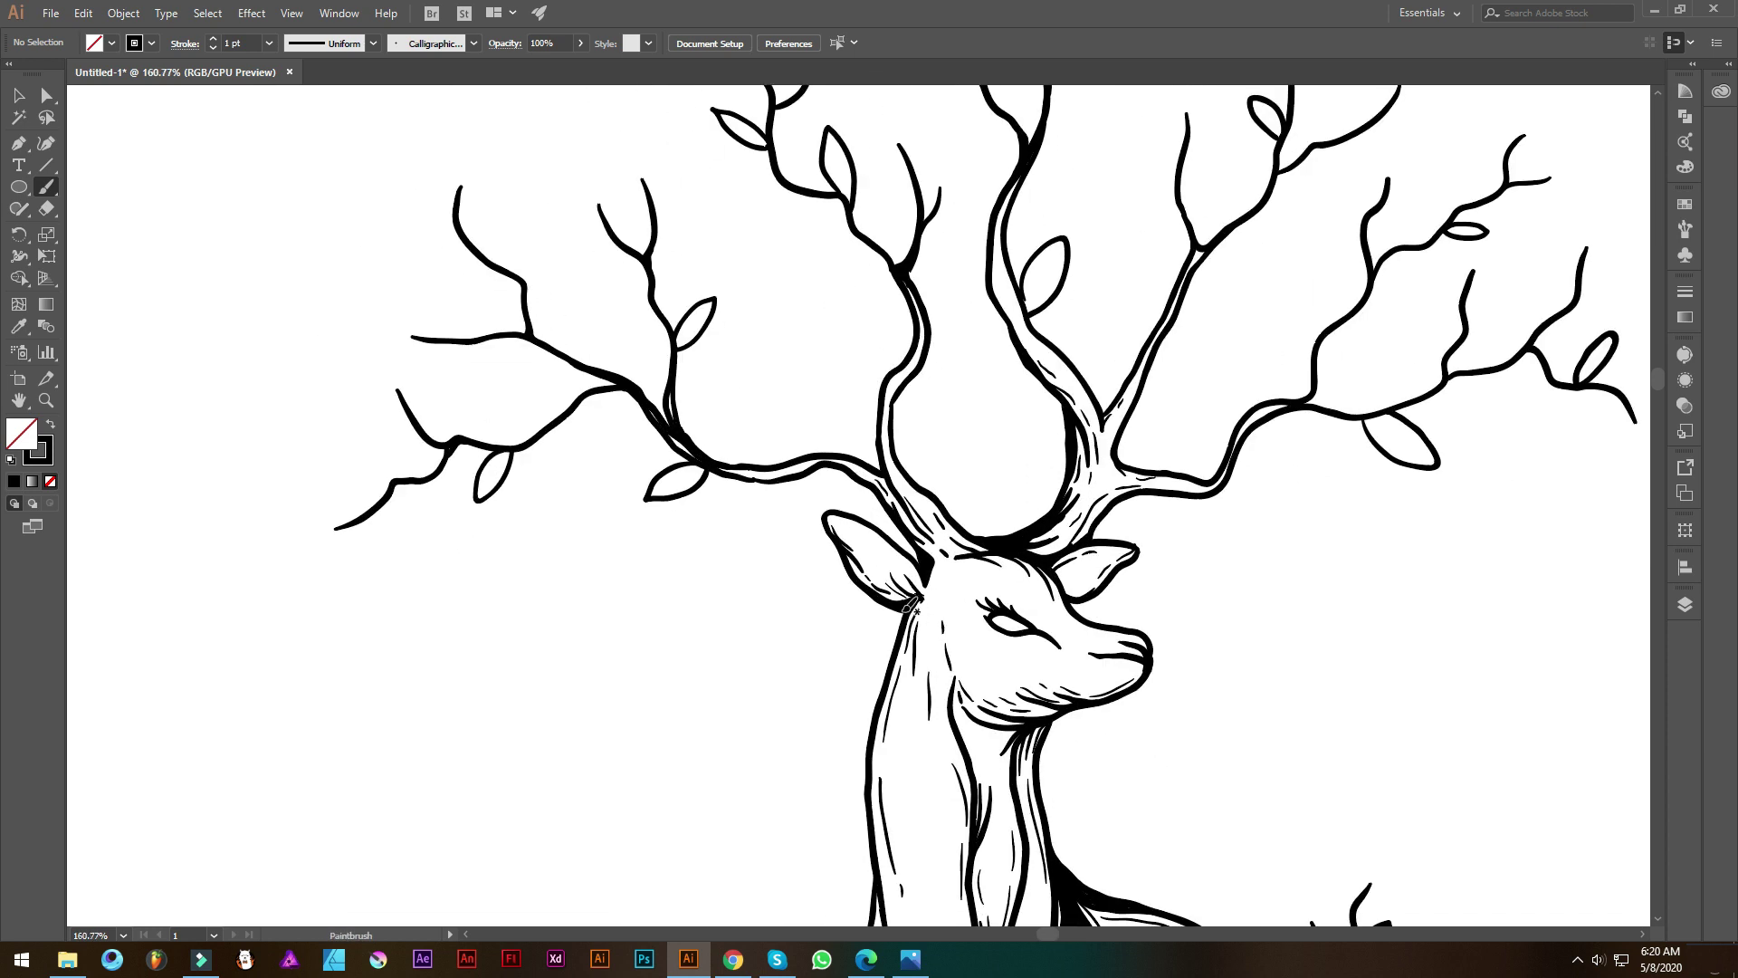
pyautogui.scroll(2, 914, 604)
pyautogui.scroll(-3, 837, 502)
pyautogui.scroll(2, 715, 363)
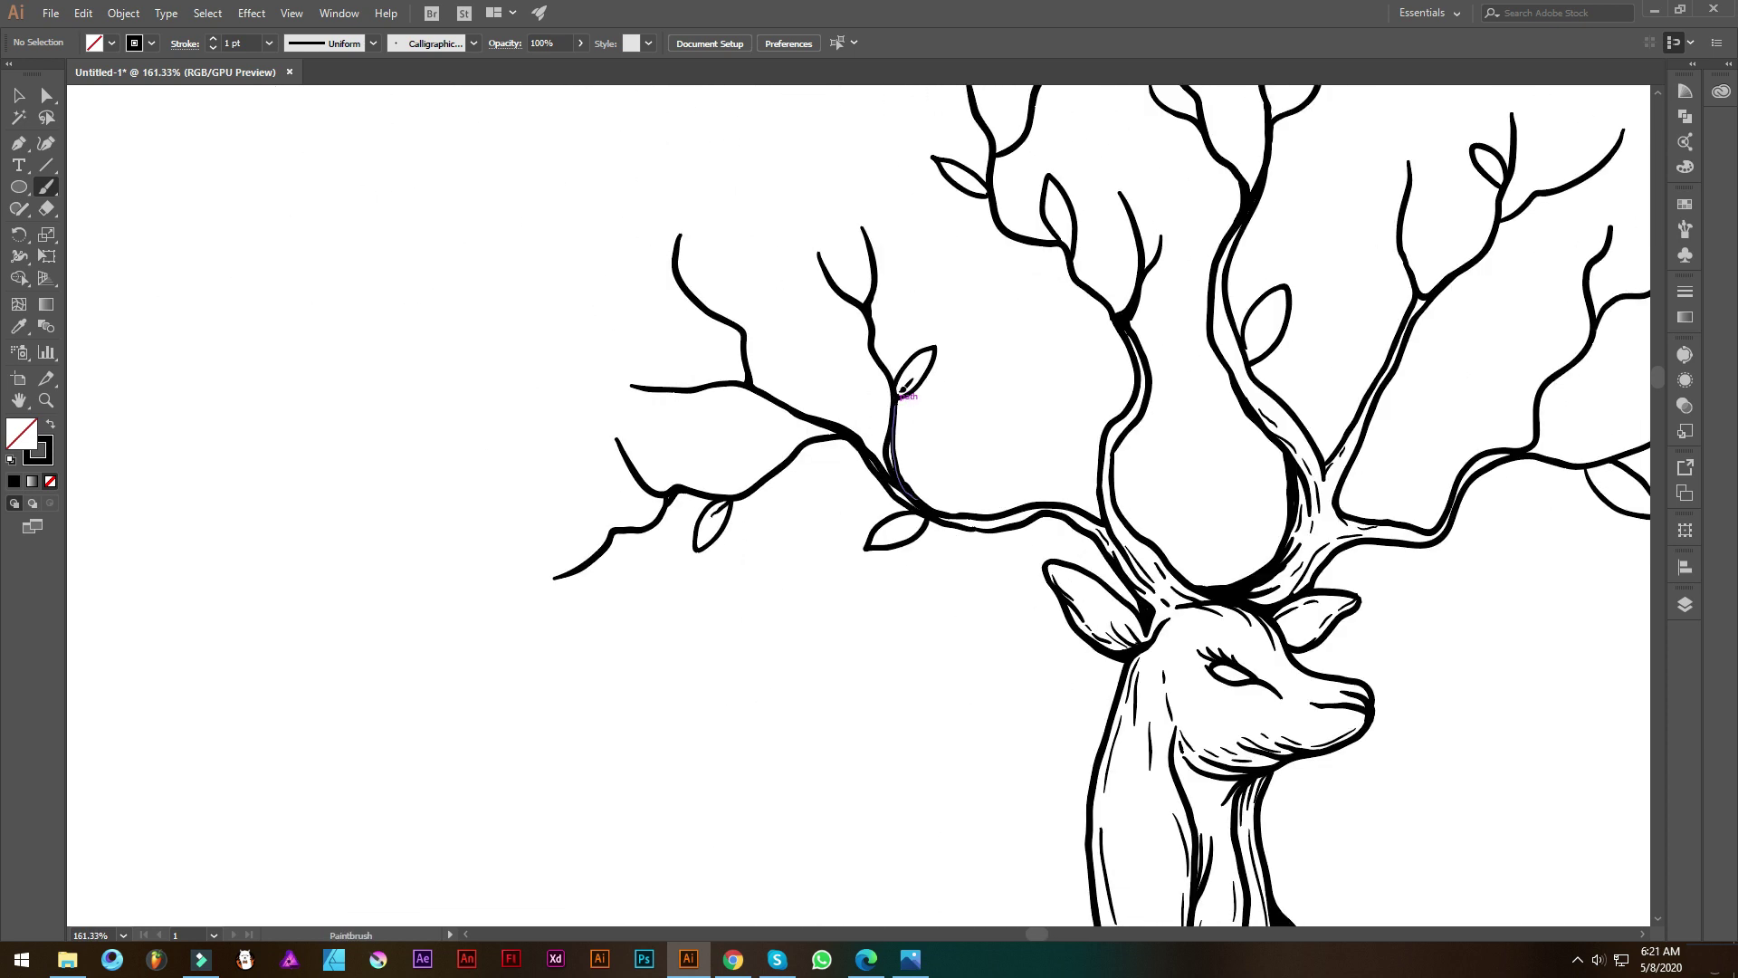
pyautogui.scroll(1, 864, 326)
pyautogui.scroll(-2, 877, 324)
pyautogui.scroll(2, 838, 356)
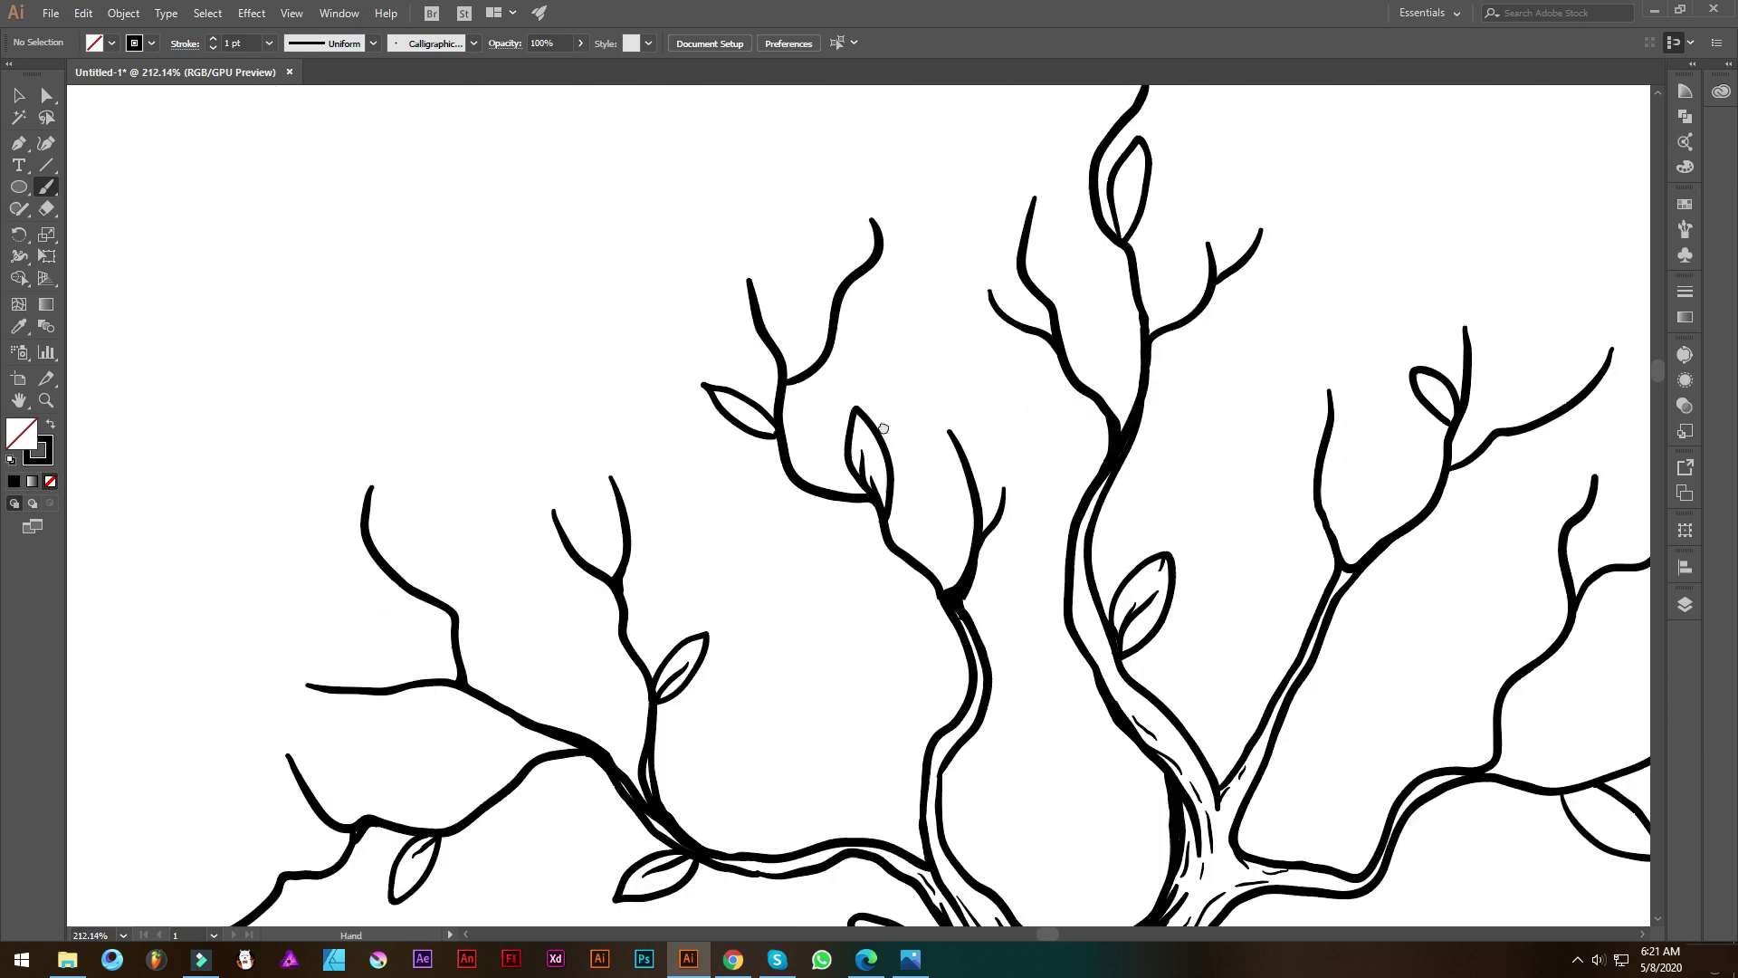
pyautogui.scroll(1, 884, 427)
pyautogui.scroll(-2, 987, 361)
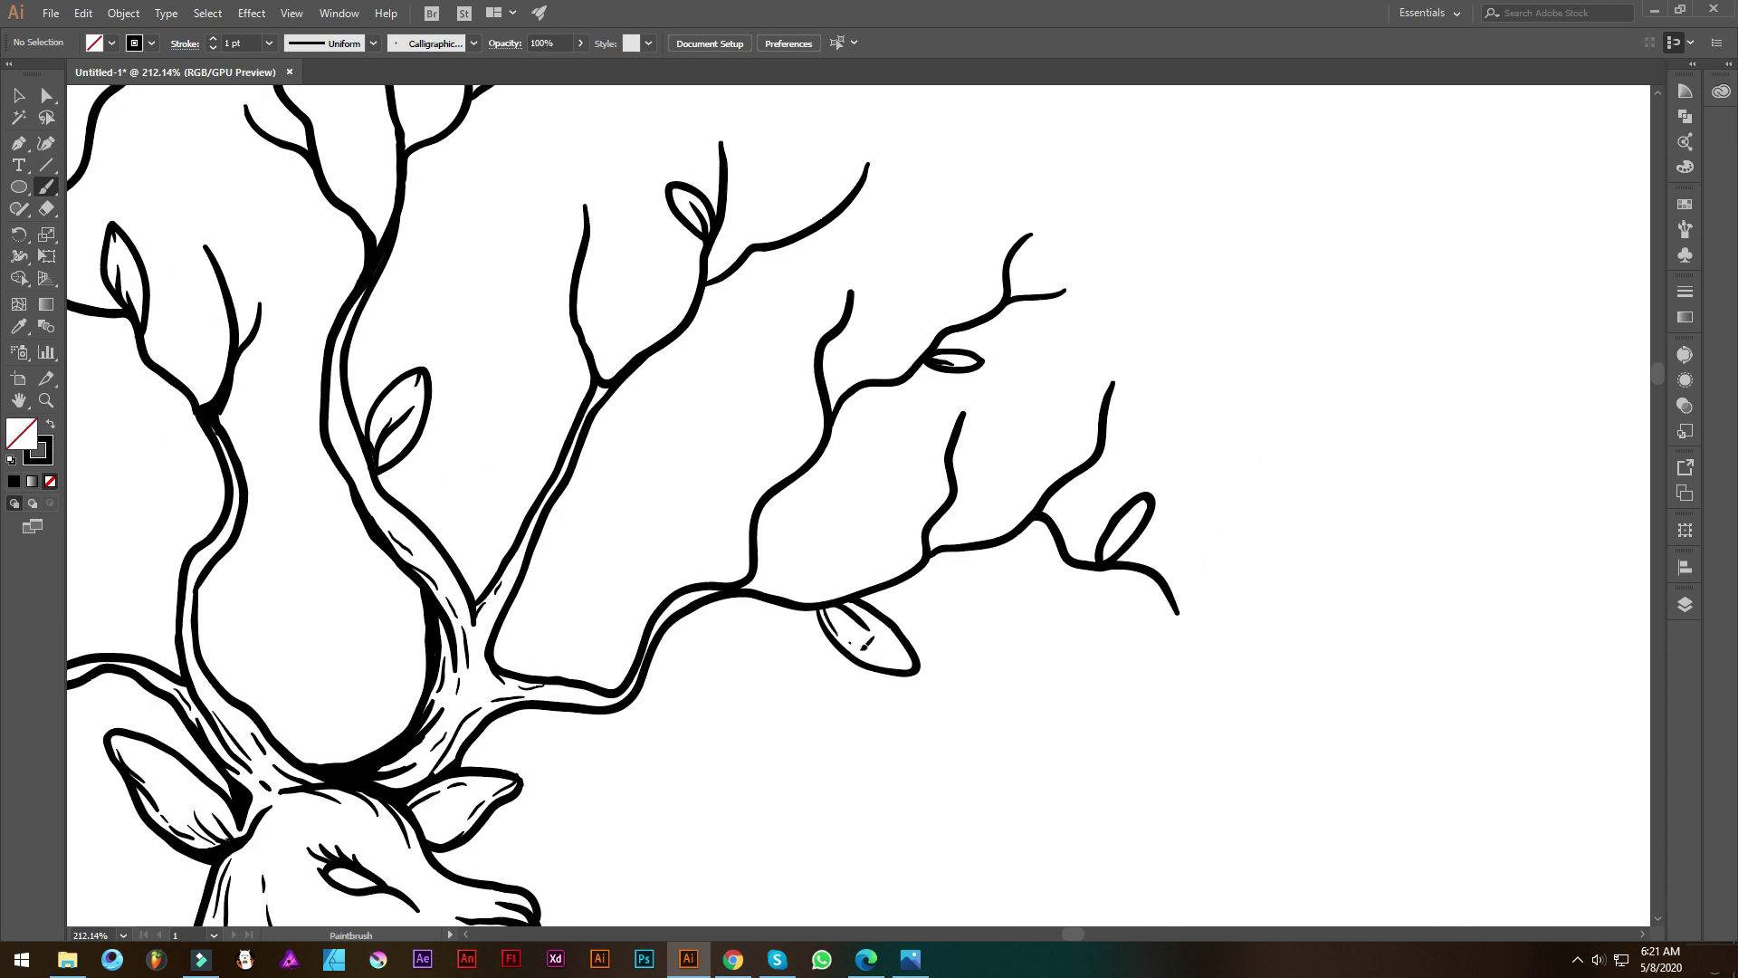
pyautogui.scroll(-1, 815, 389)
pyautogui.press('v')
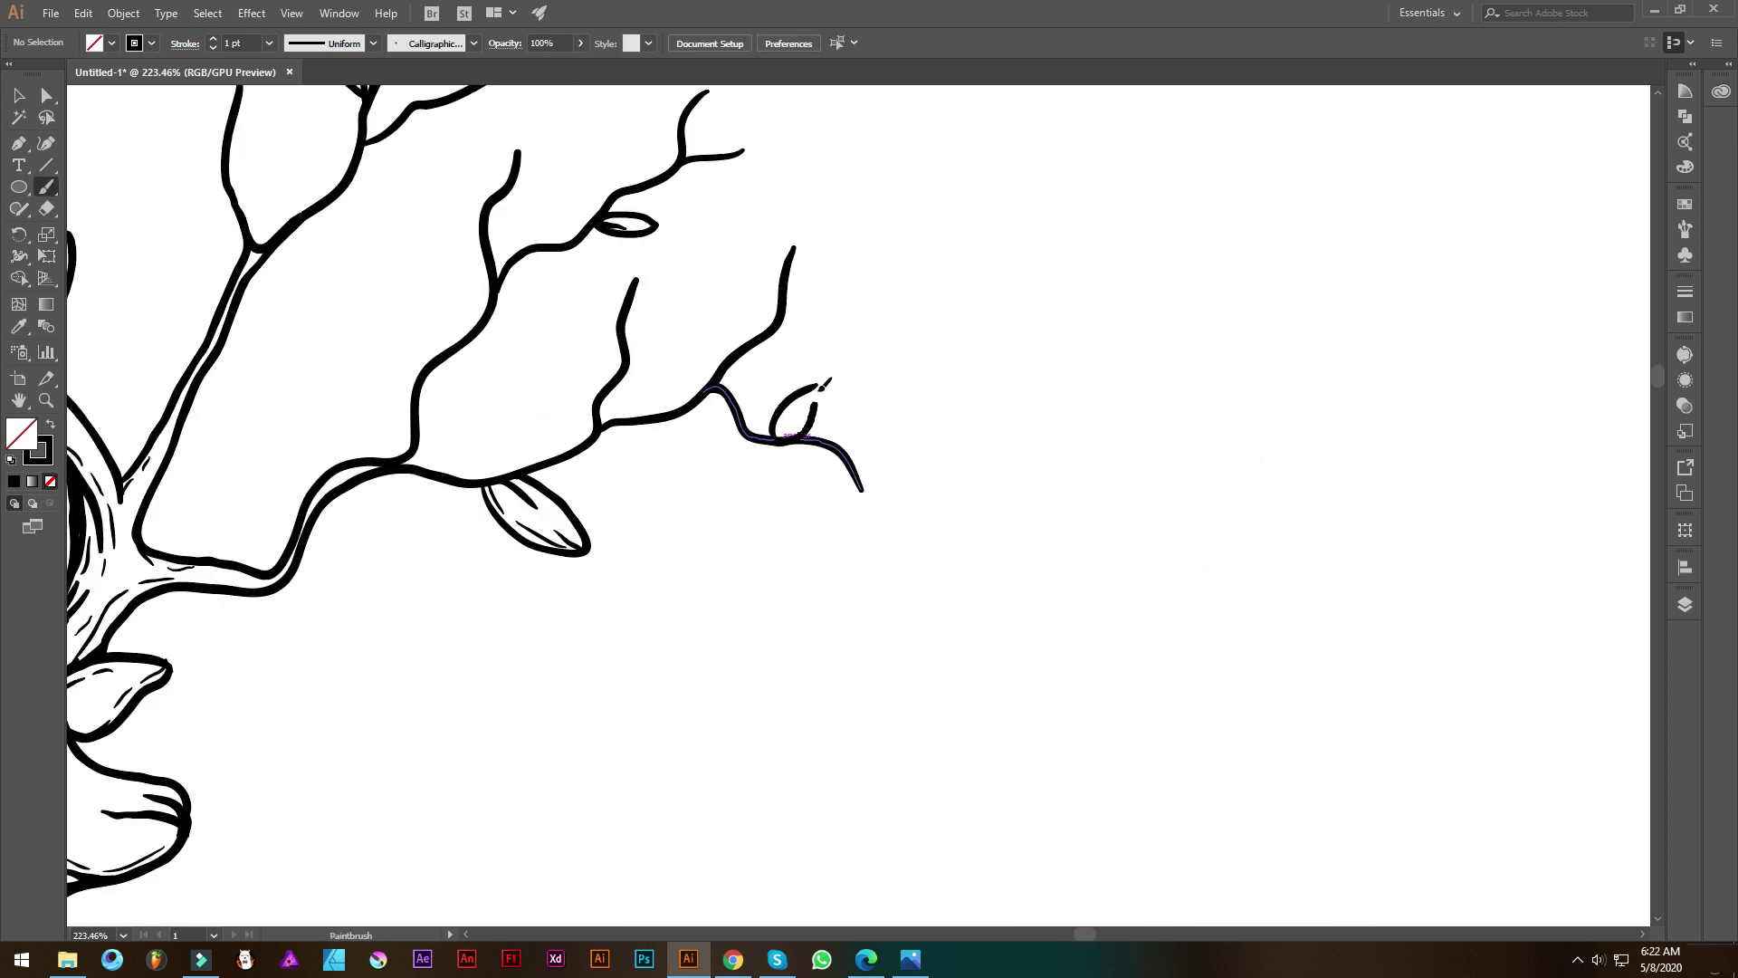
pyautogui.scroll(3, 717, 372)
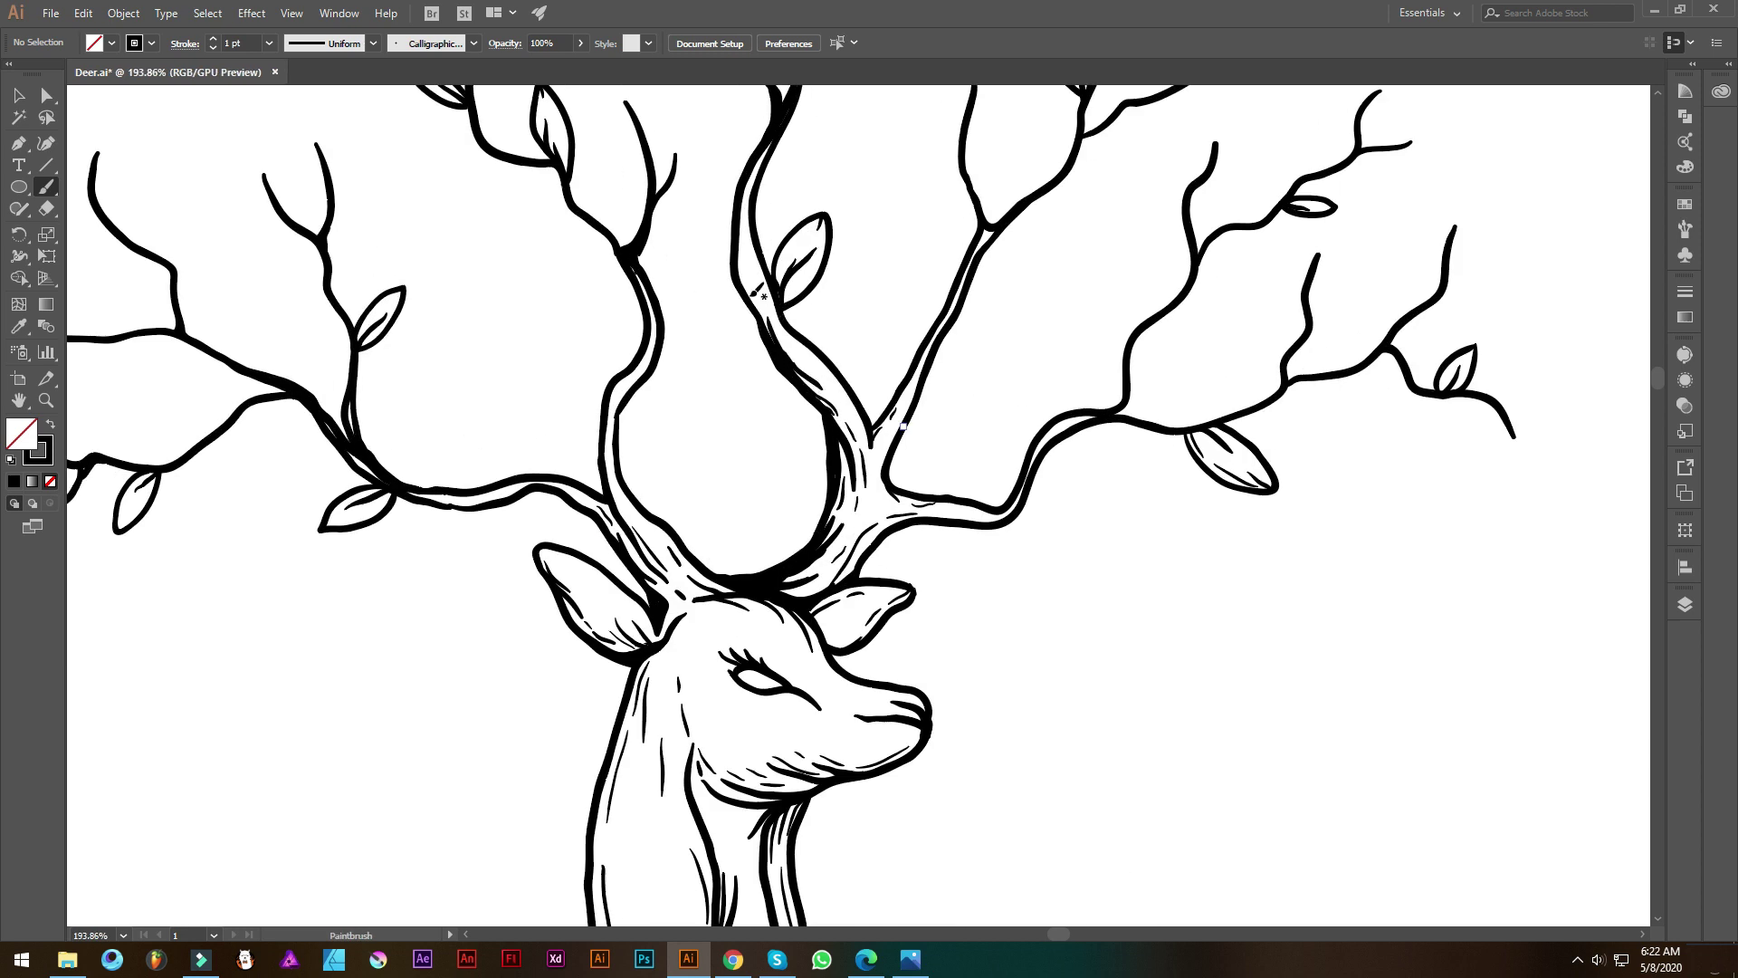
# Add a shading line along the trunk, then zoom out to show the whole deer-tree
pyautogui.moveTo(702, 308); pyautogui.dragTo(718, 409)
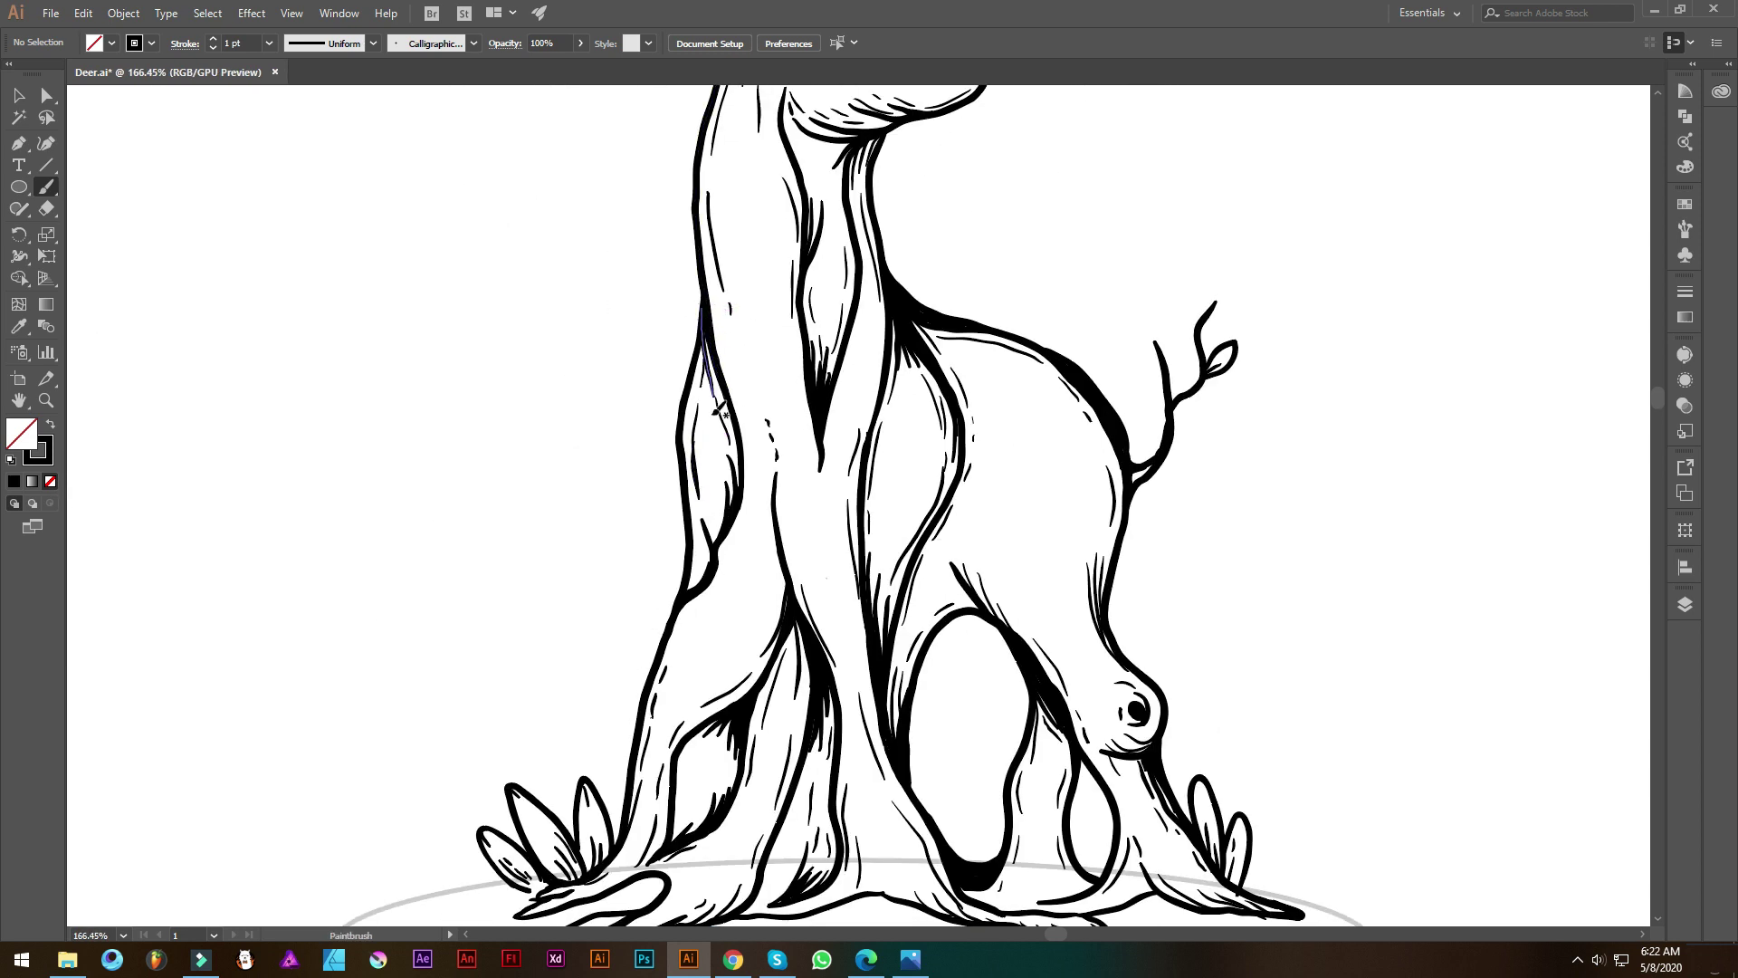
pyautogui.scroll(-2, 886, 593)
pyautogui.scroll(-3, 887, 593)
pyautogui.scroll(4, 886, 593)
pyautogui.scroll(-1, 924, 444)
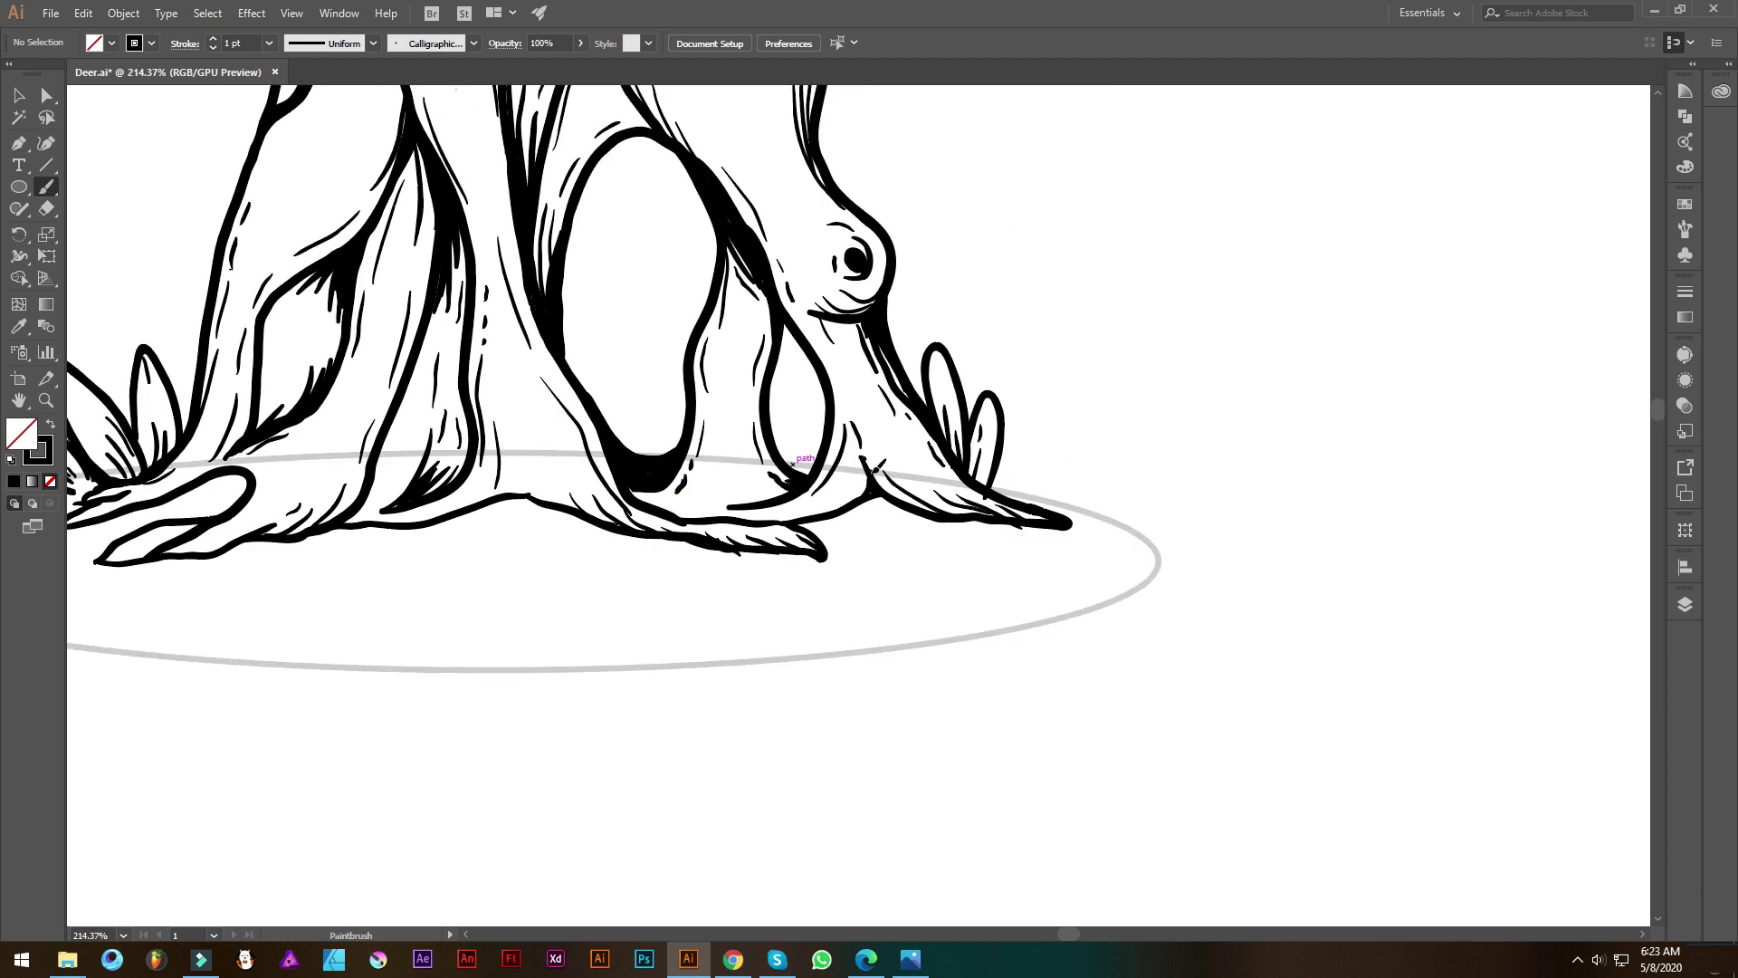
pyautogui.scroll(-2, 878, 445)
pyautogui.scroll(-1, 877, 445)
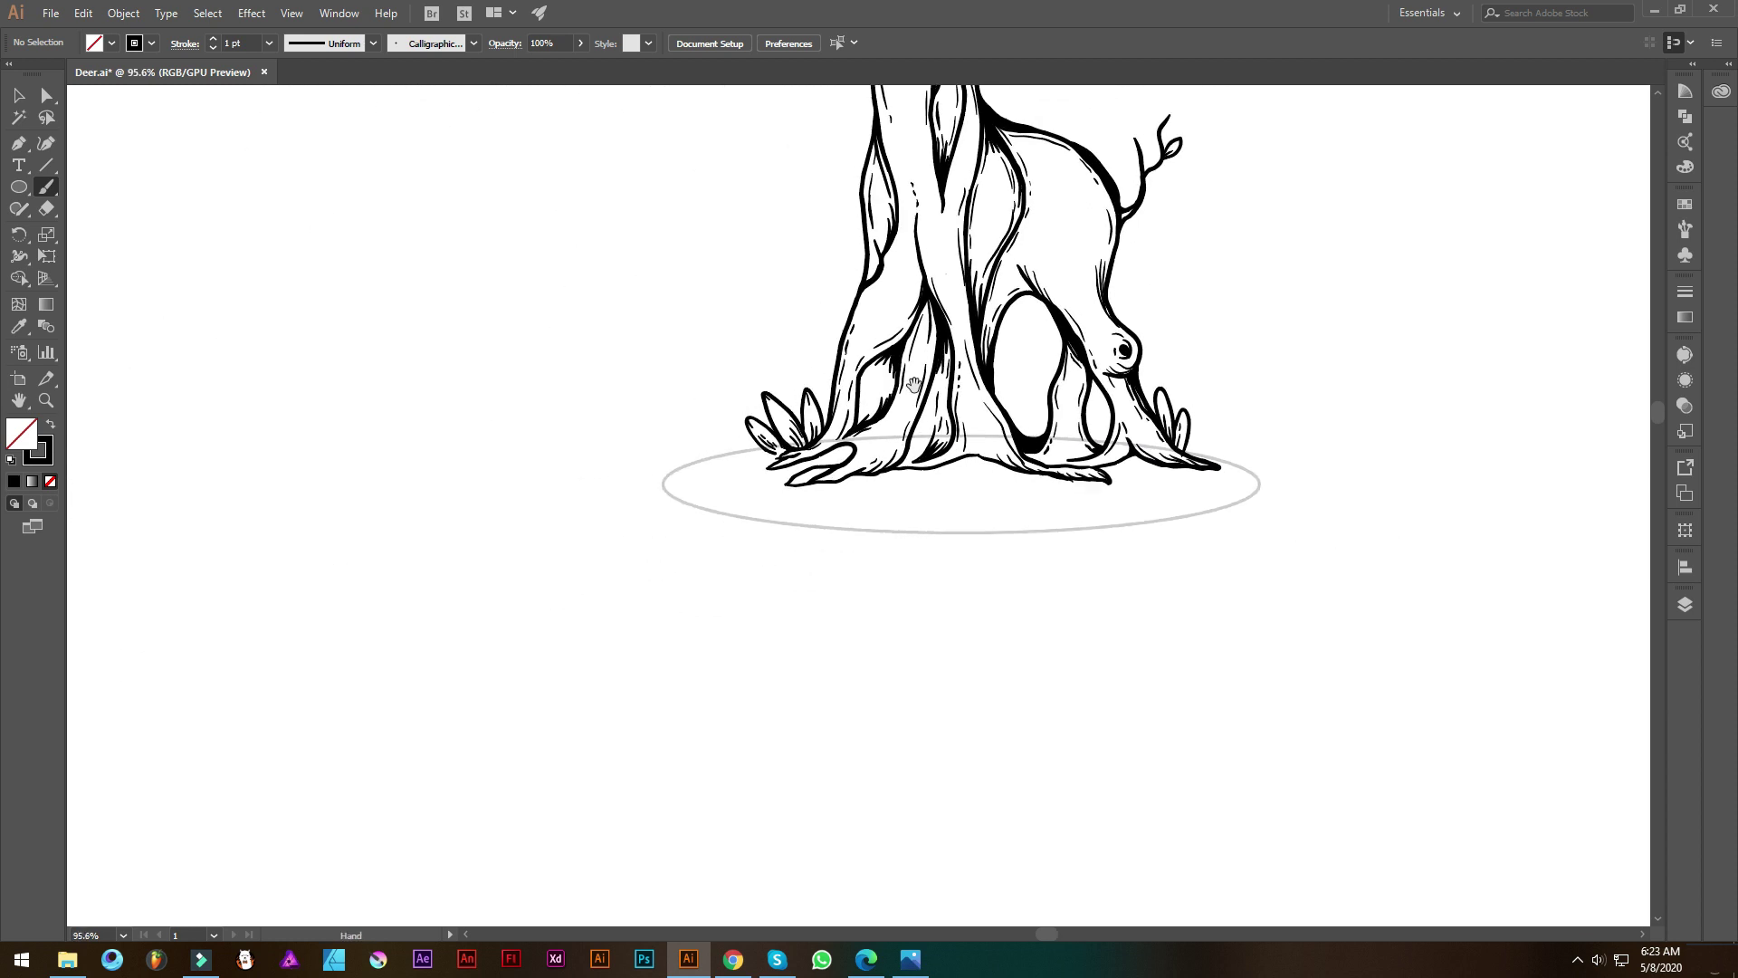
pyautogui.scroll(-2, 883, 349)
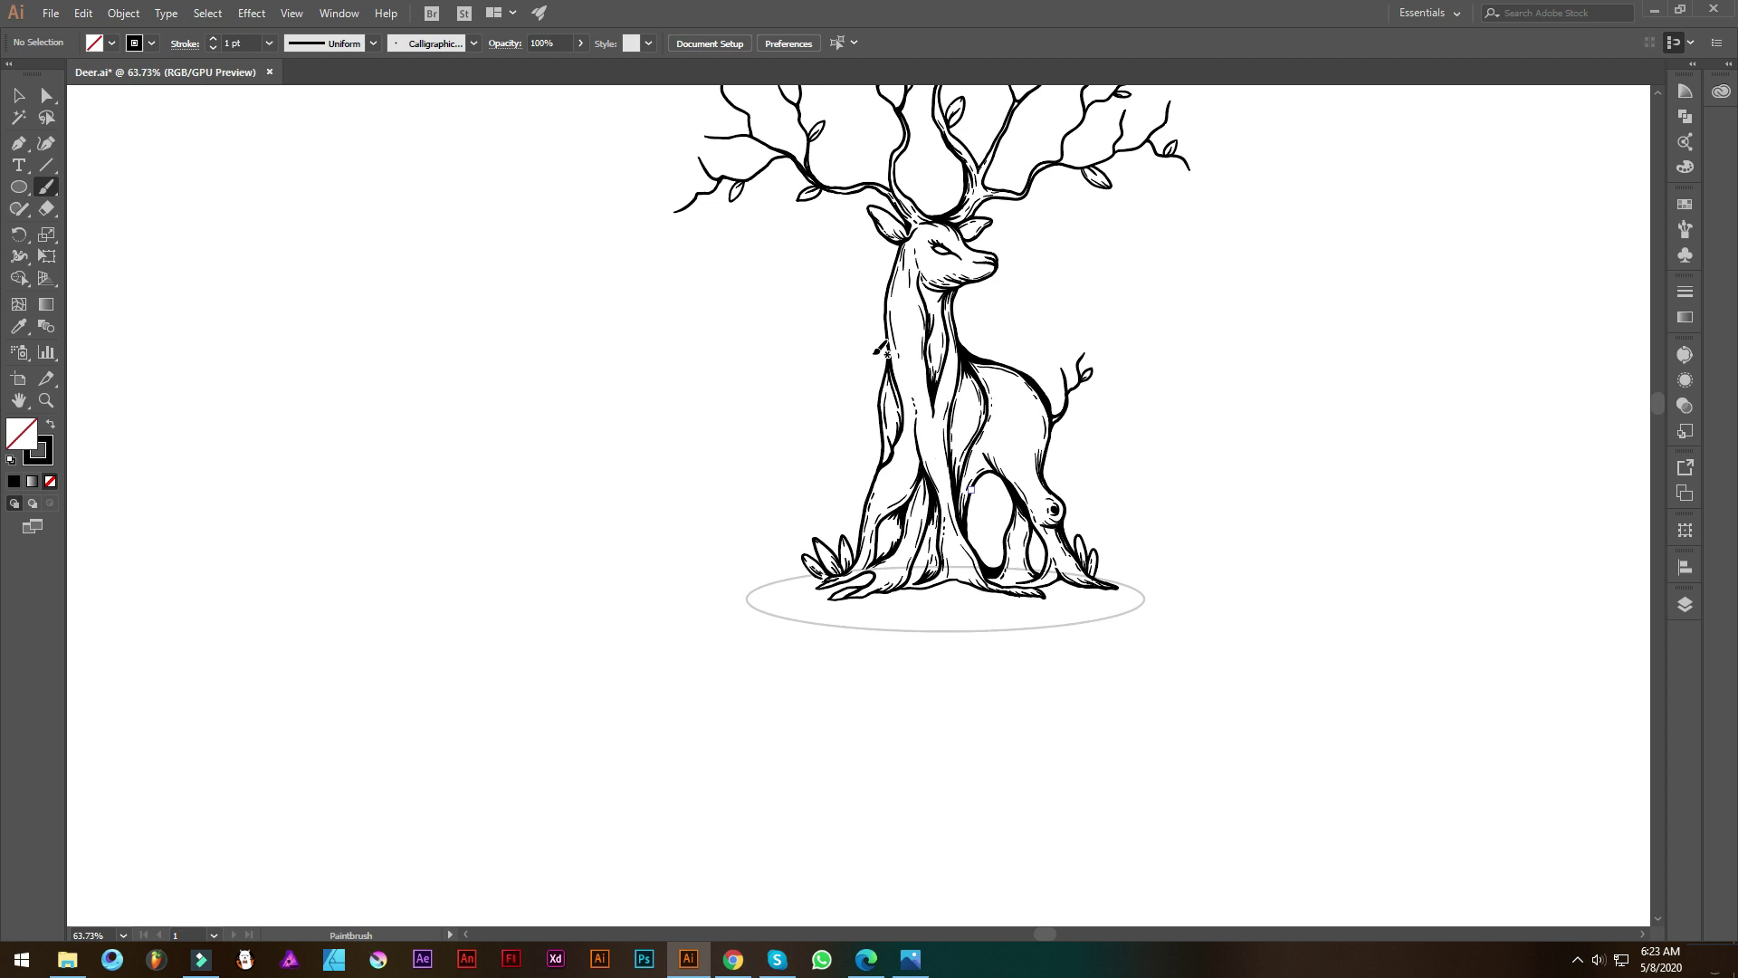
pyautogui.scroll(-1, 854, 474)
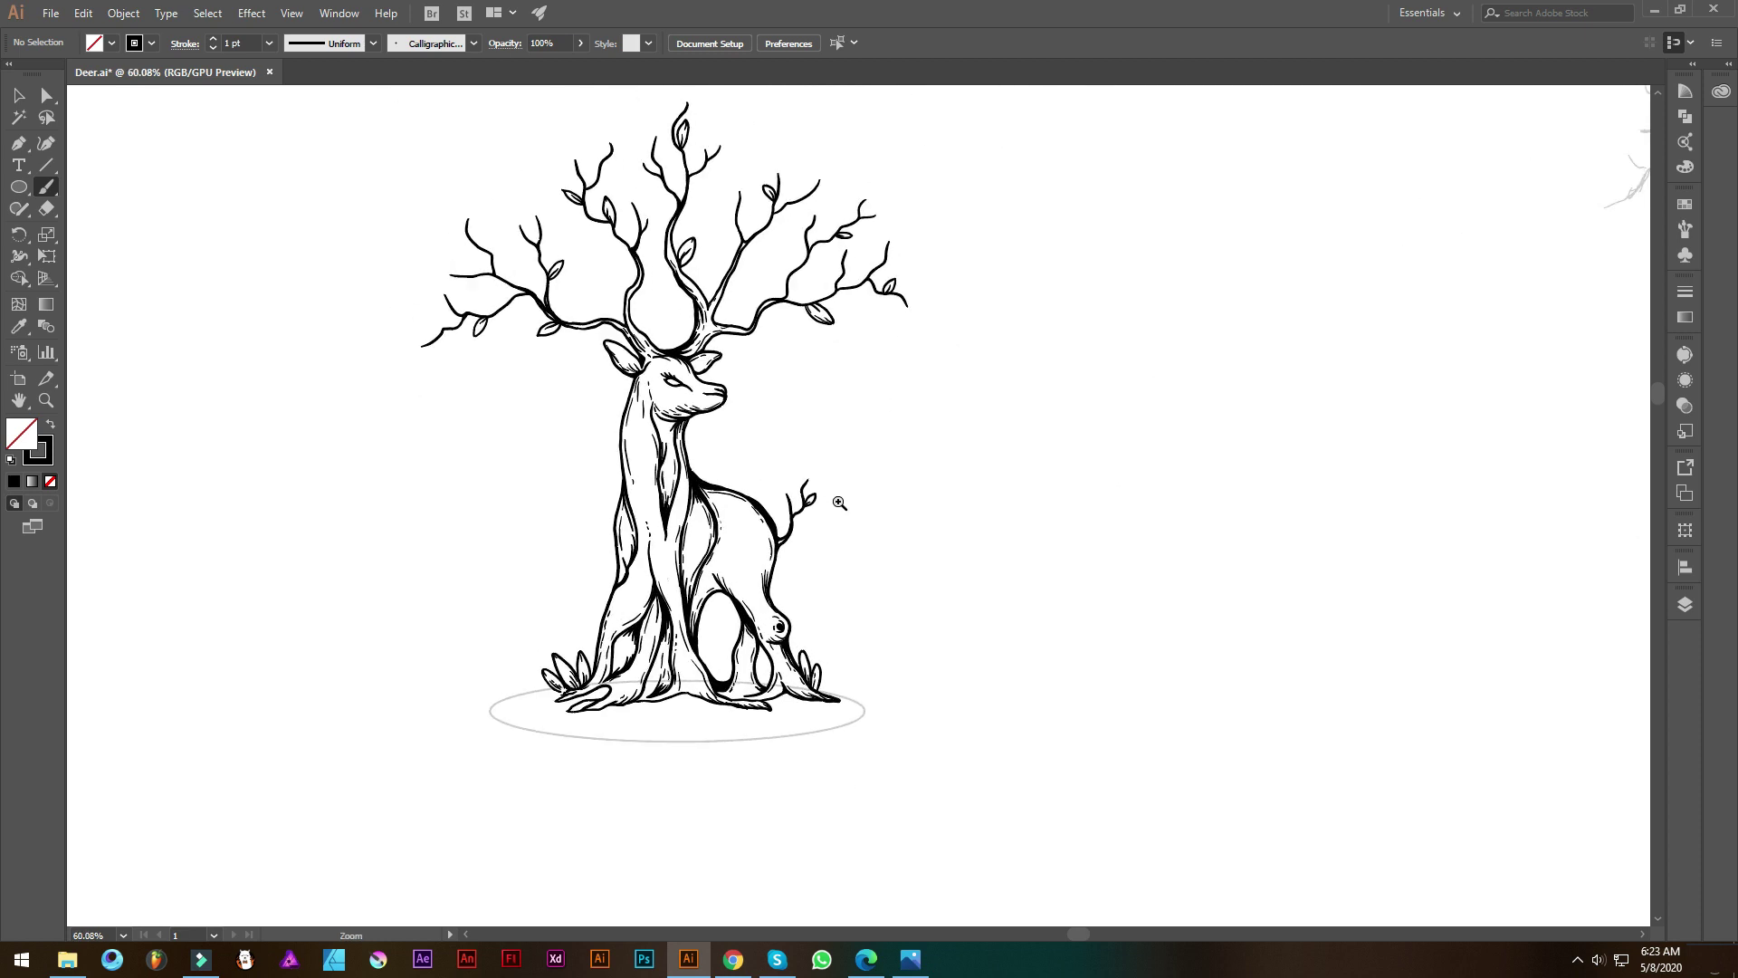
pyautogui.scroll(-1, 741, 504)
# Expand the deer-tree strokes, unite them in Pathfinder, and clean up stray points and empty paths
pyautogui.press('v')
pyautogui.moveTo(453, 160); pyautogui.dragTo(974, 627)
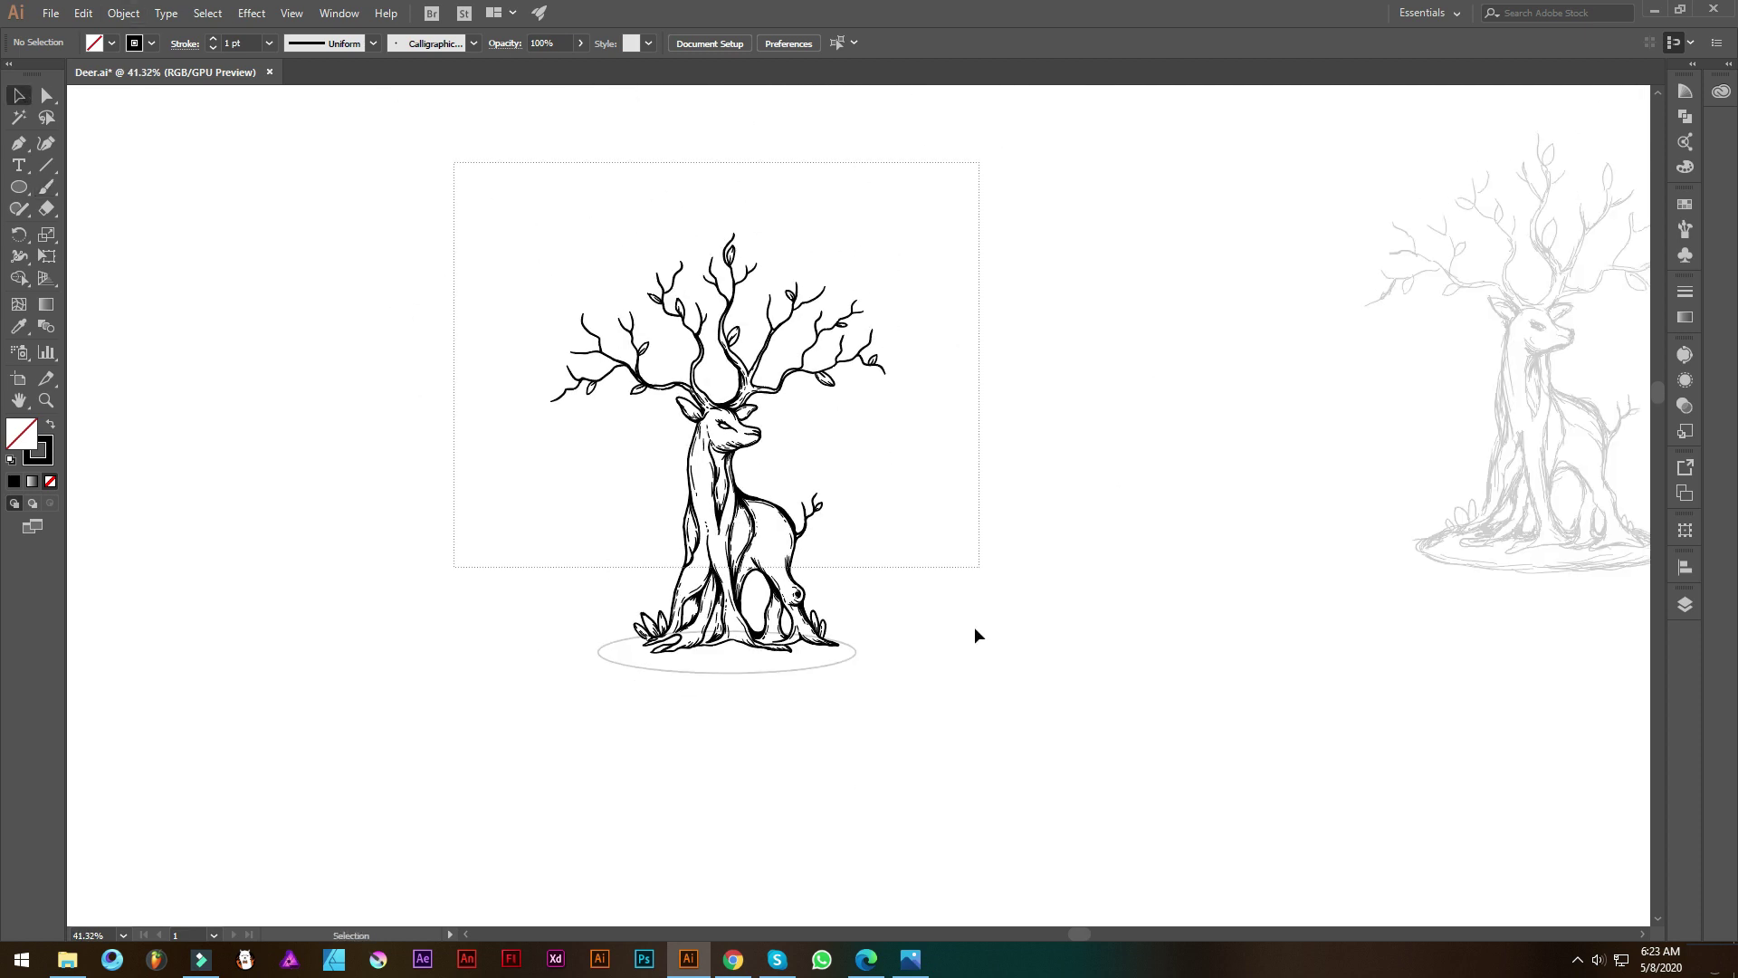
pyautogui.click(204, 226)
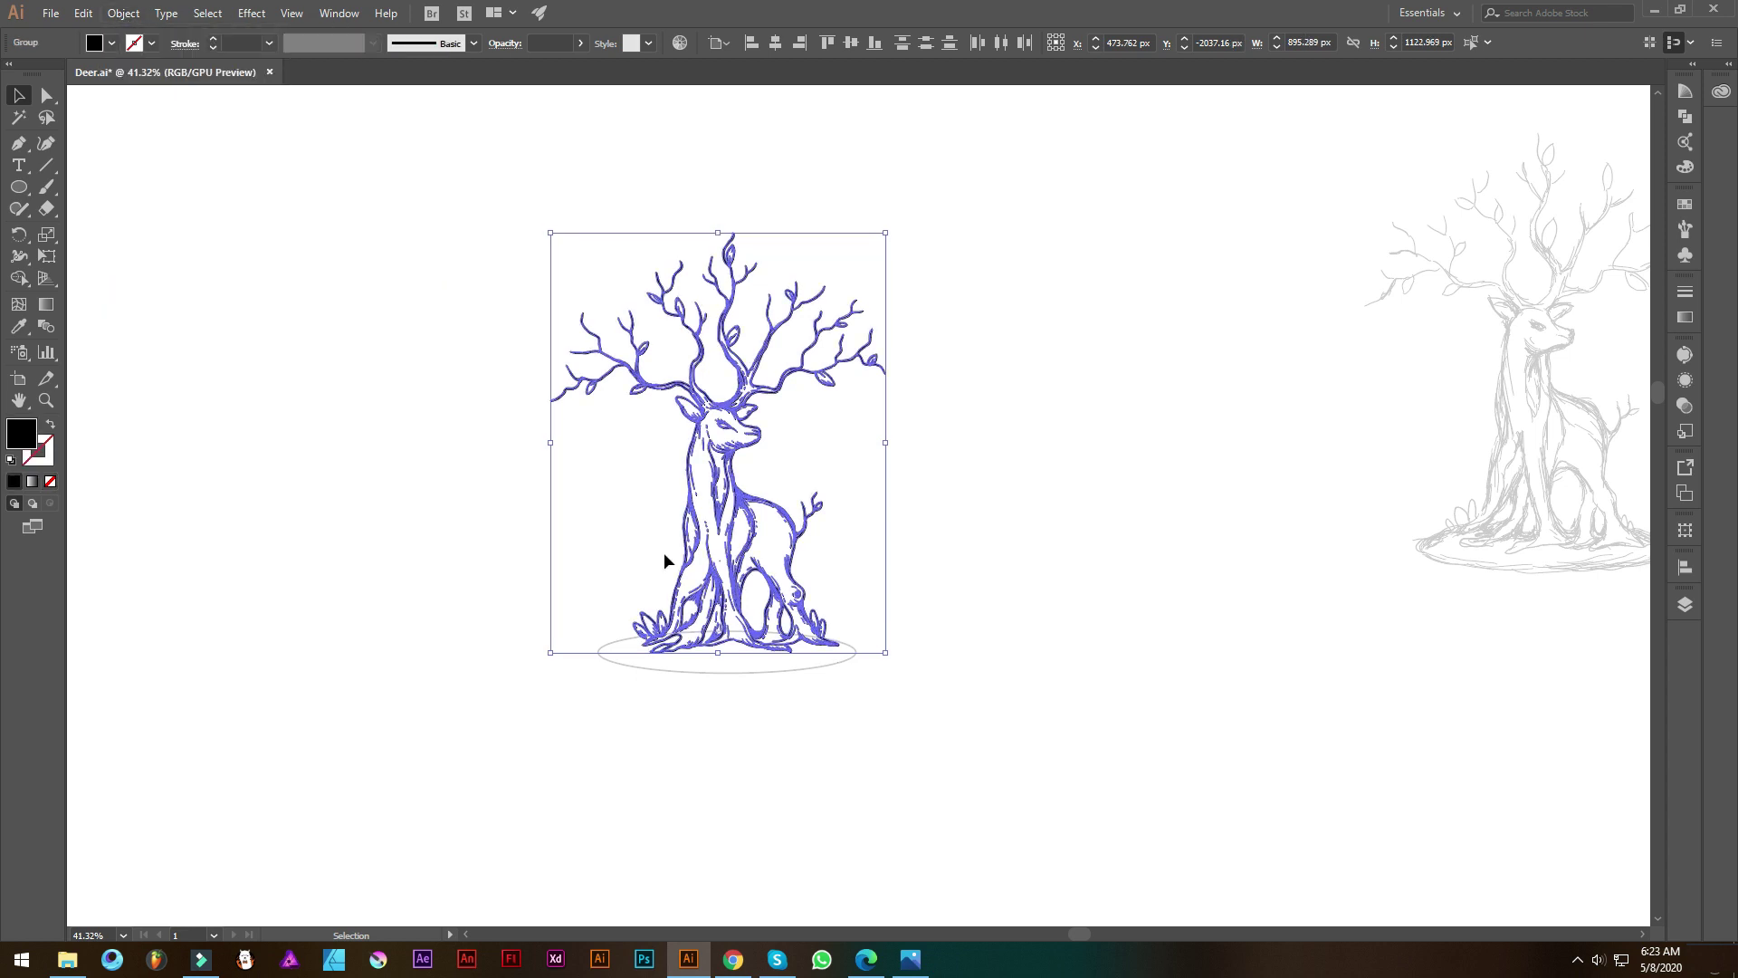
pyautogui.click(1685, 116)
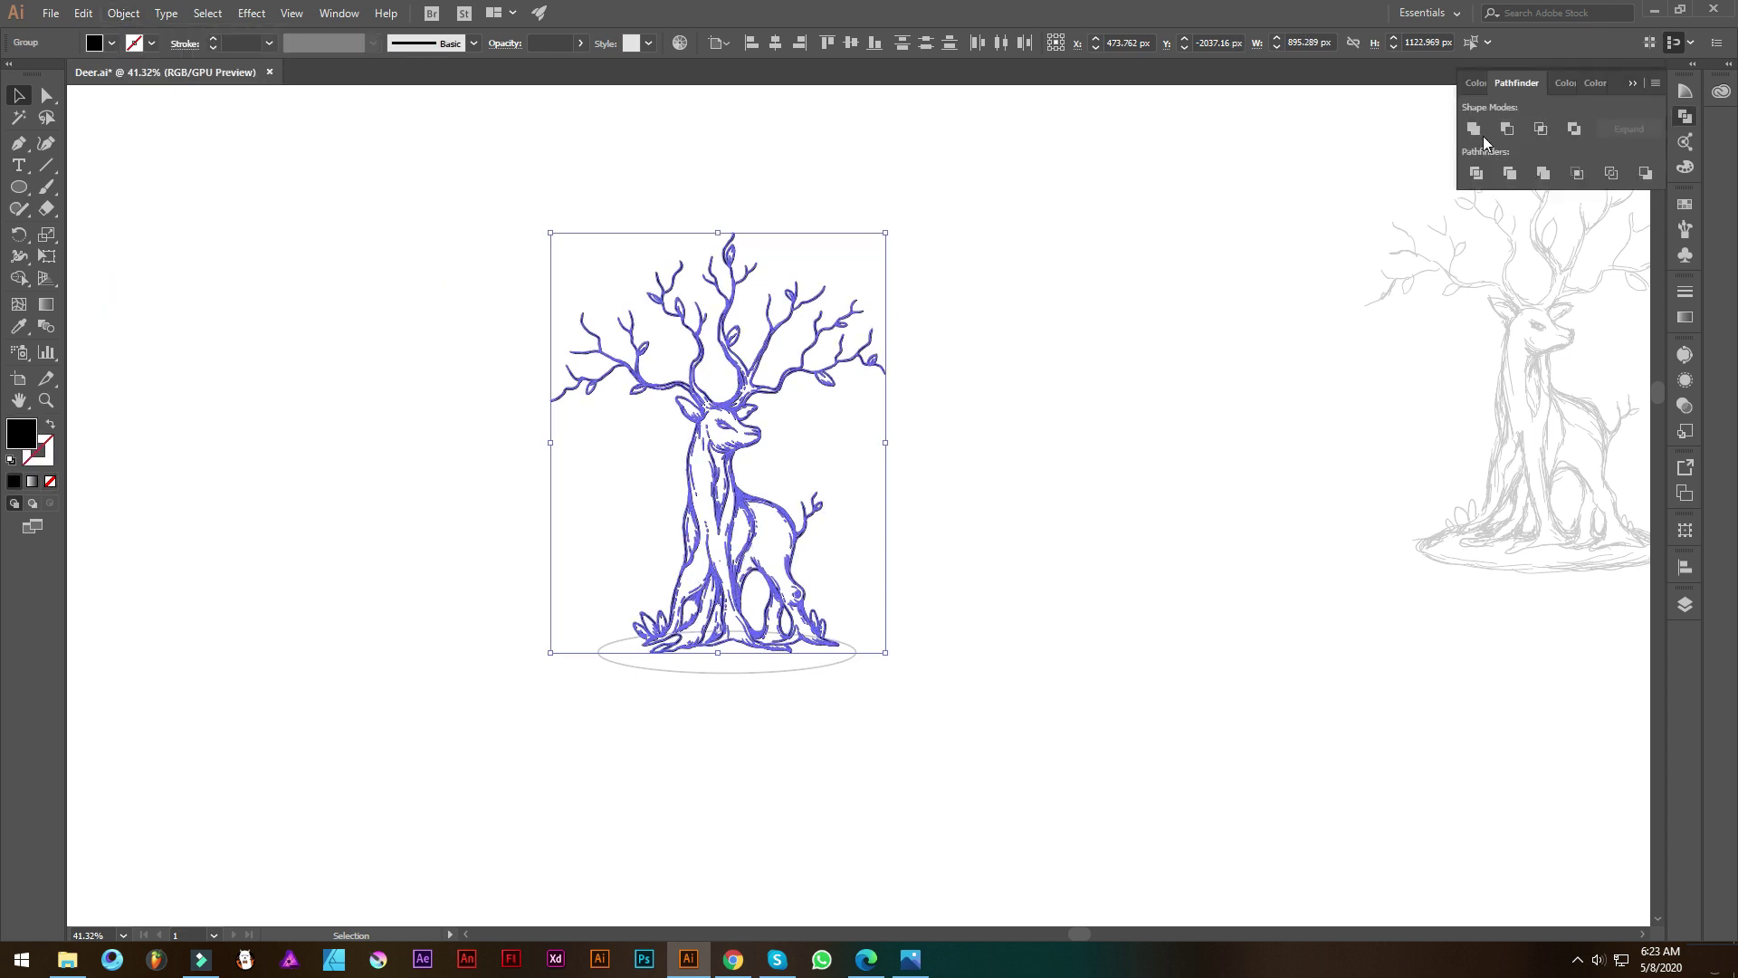
pyautogui.click(1477, 173)
pyautogui.click(123, 13)
pyautogui.click(457, 625)
pyautogui.click(838, 537)
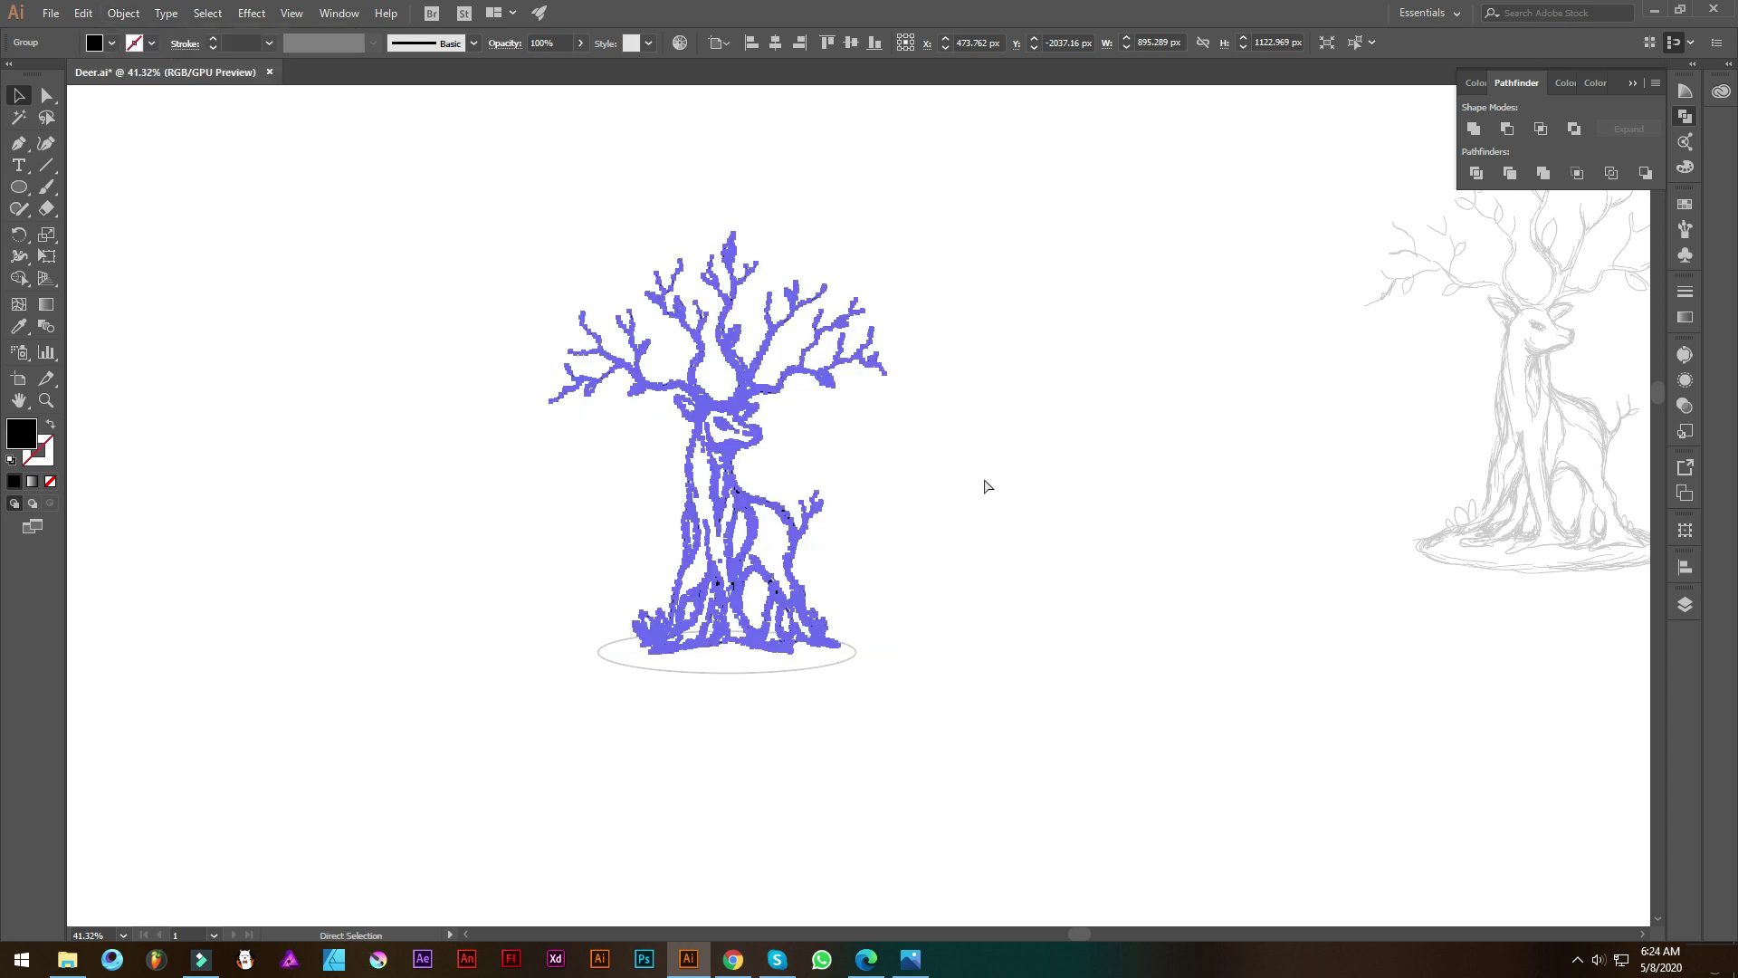
# Reorder the layers so Layer 2 sits below Layer 1
pyautogui.click(1685, 604)
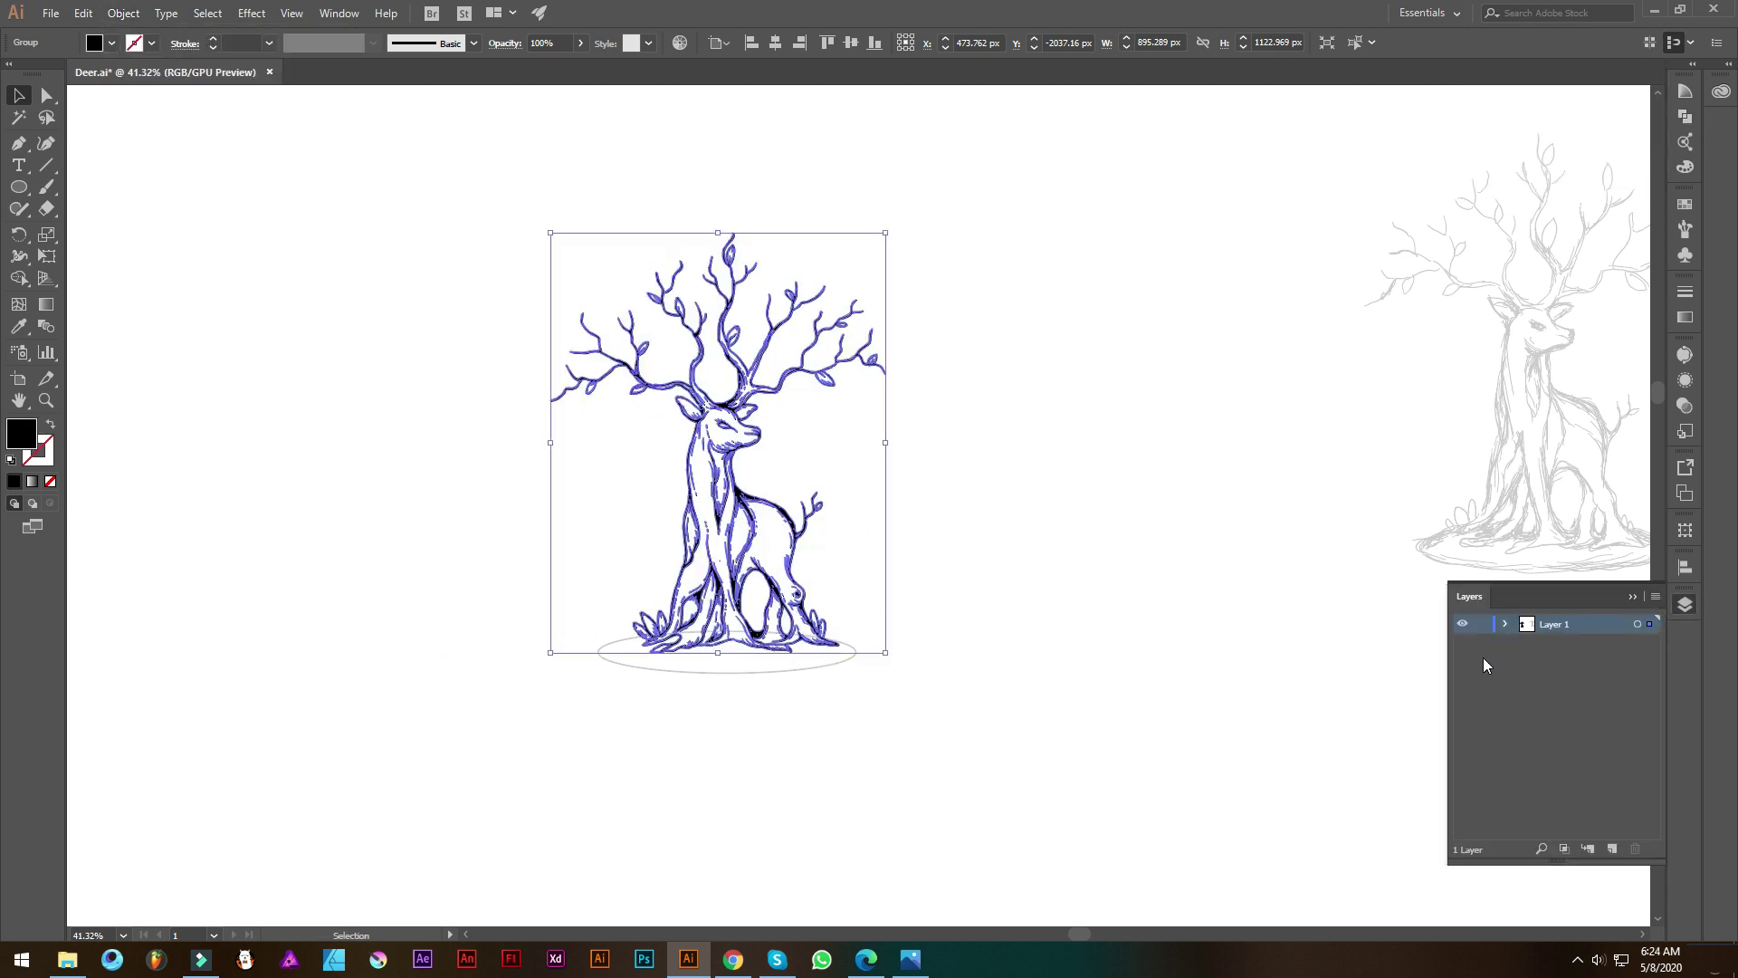
pyautogui.moveTo(1563, 631); pyautogui.dragTo(1562, 685)
pyautogui.click(1483, 624)
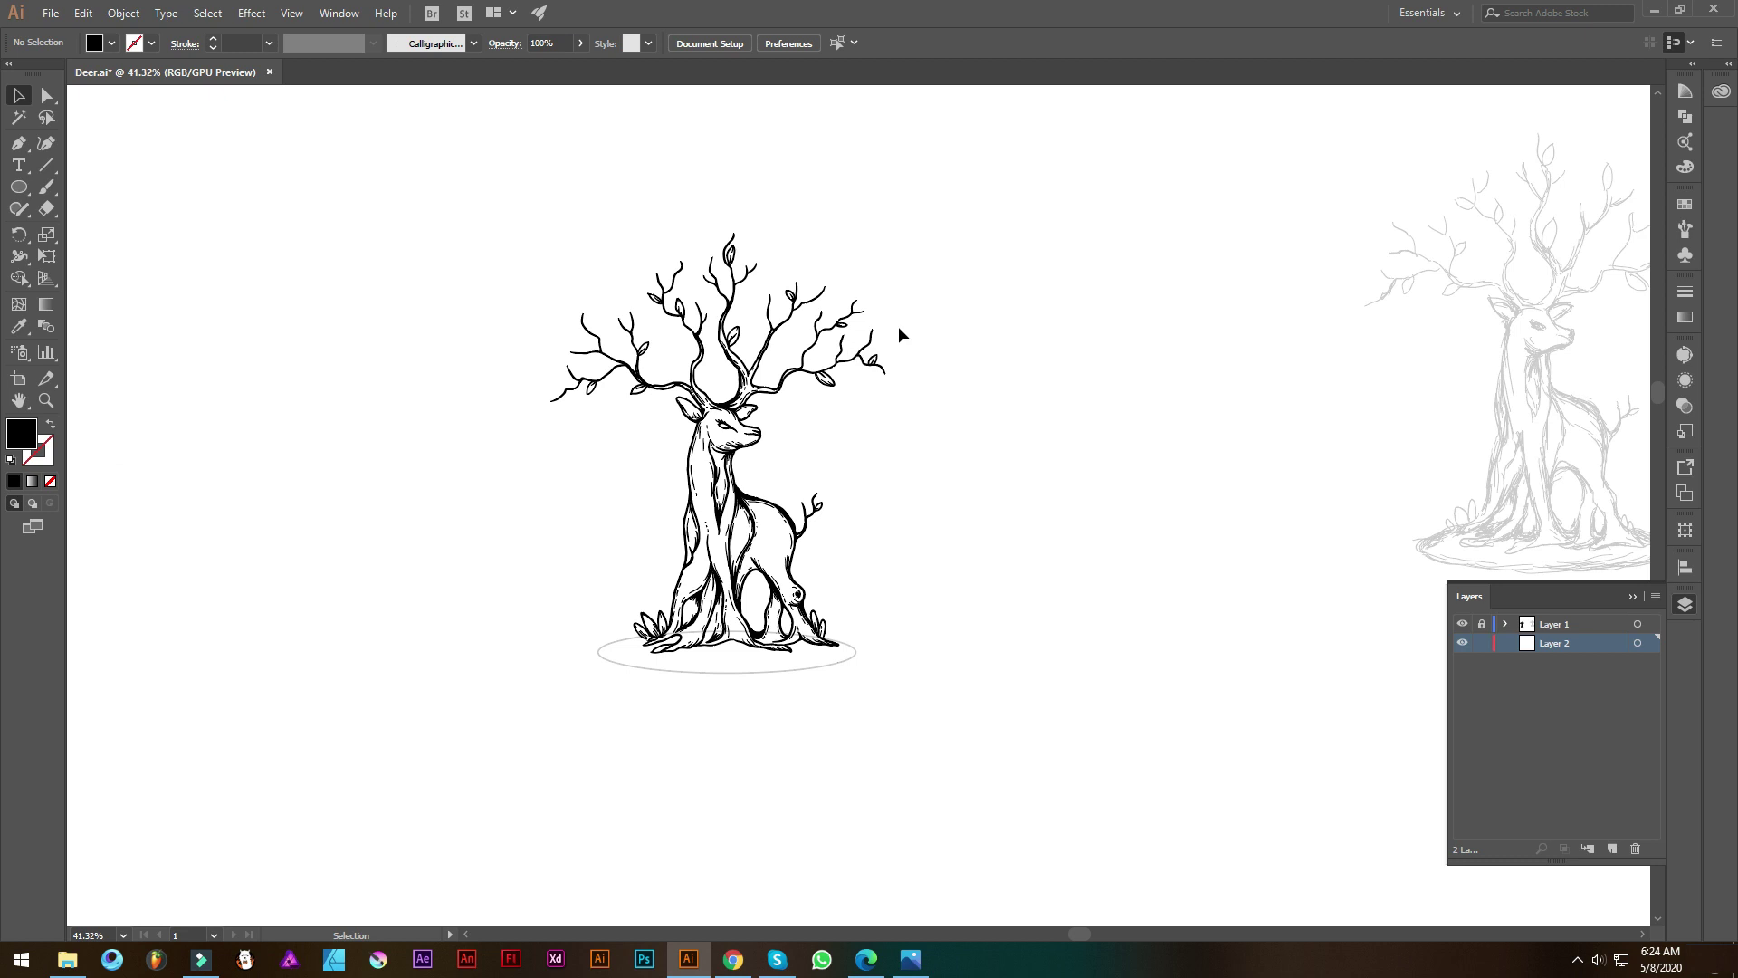
pyautogui.click(1482, 624)
# Recolour the united line art dark brown-grey and lock Layer 1
pyautogui.moveTo(942, 178); pyautogui.dragTo(490, 712)
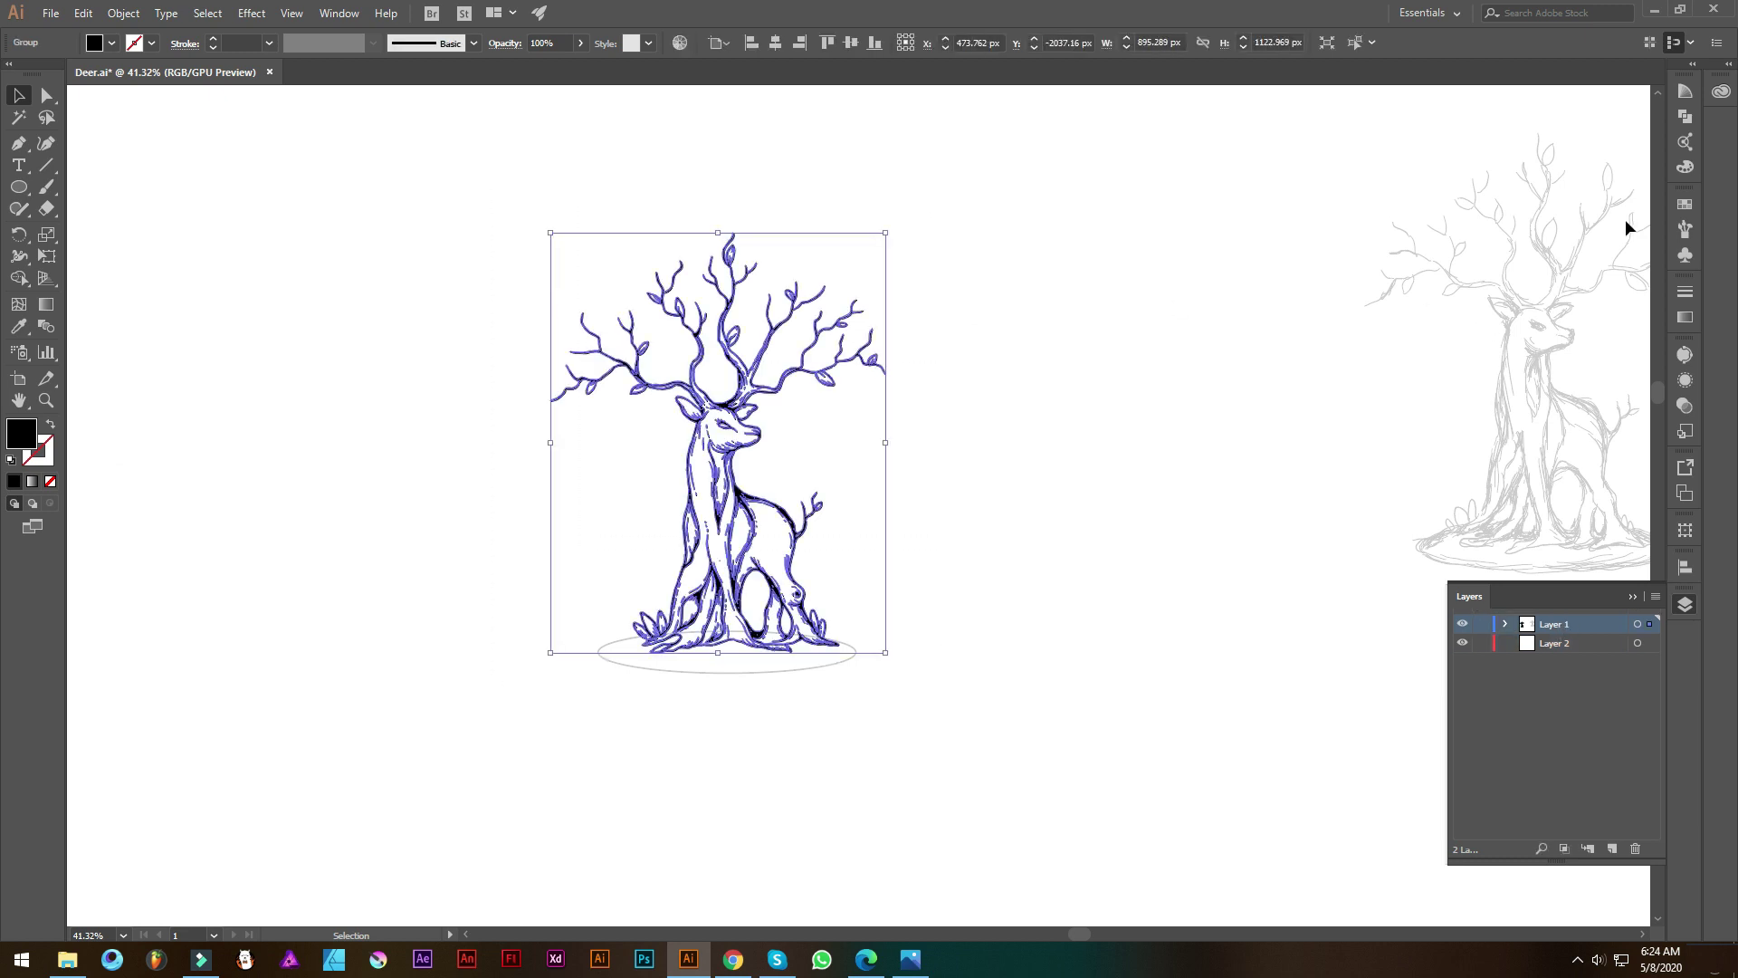
pyautogui.click(1685, 204)
pyautogui.click(1587, 290)
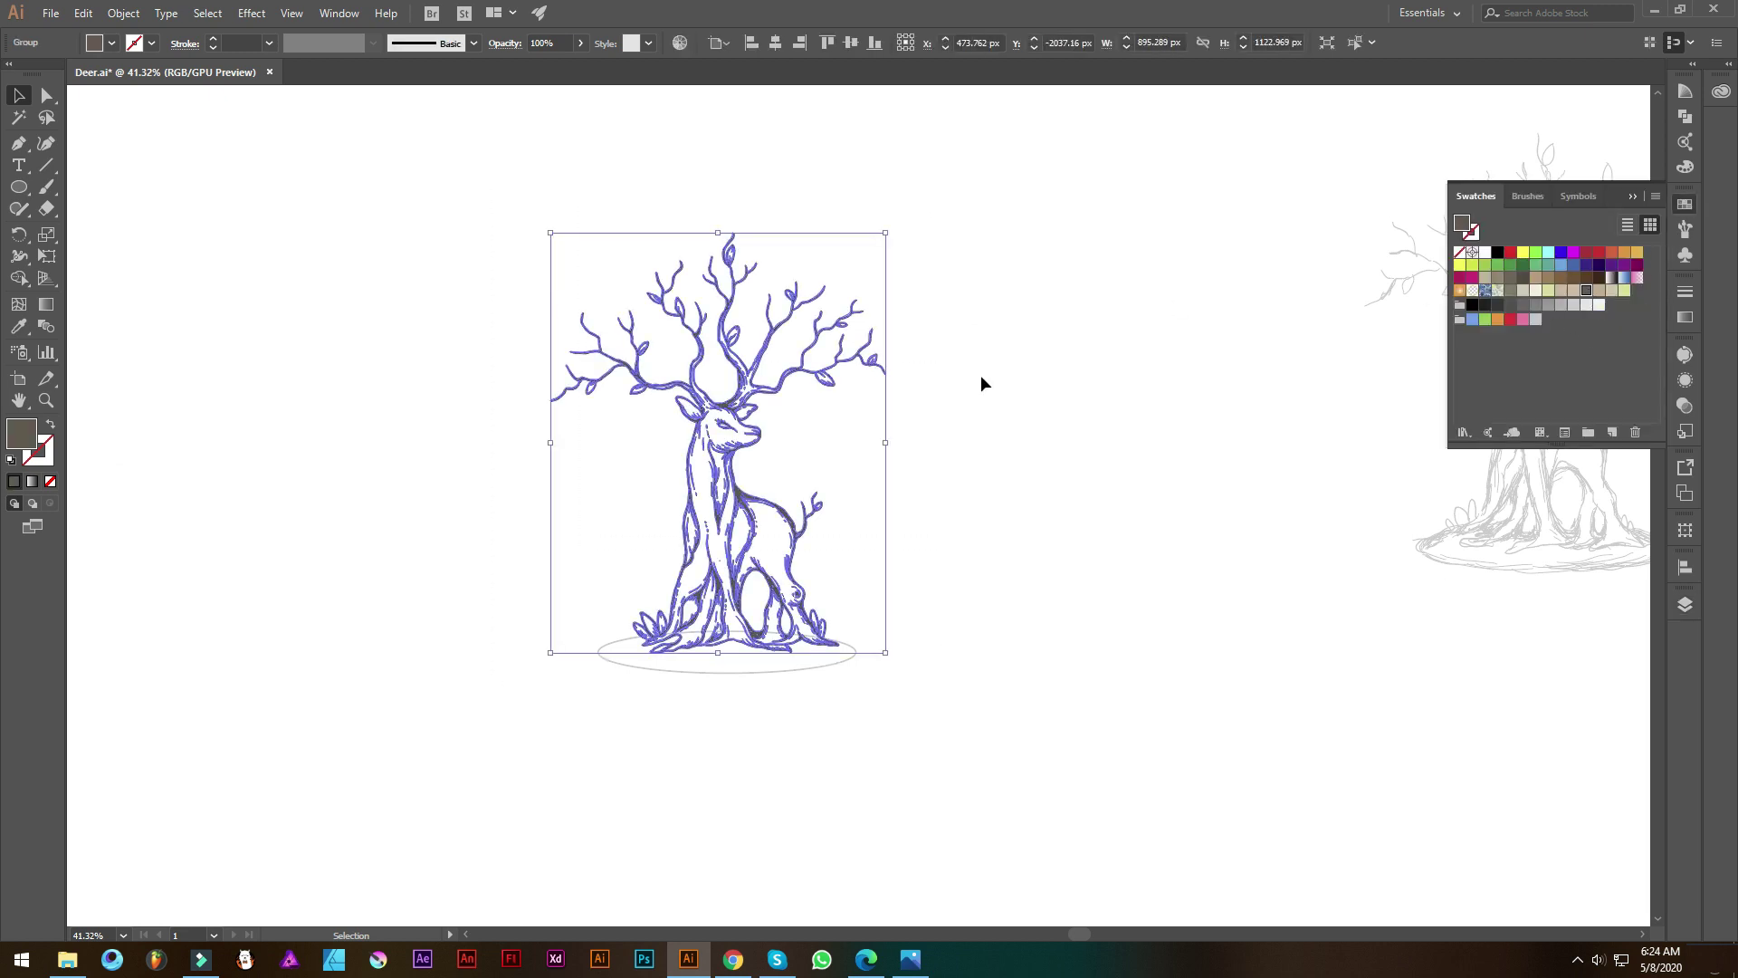
pyautogui.click(1682, 604)
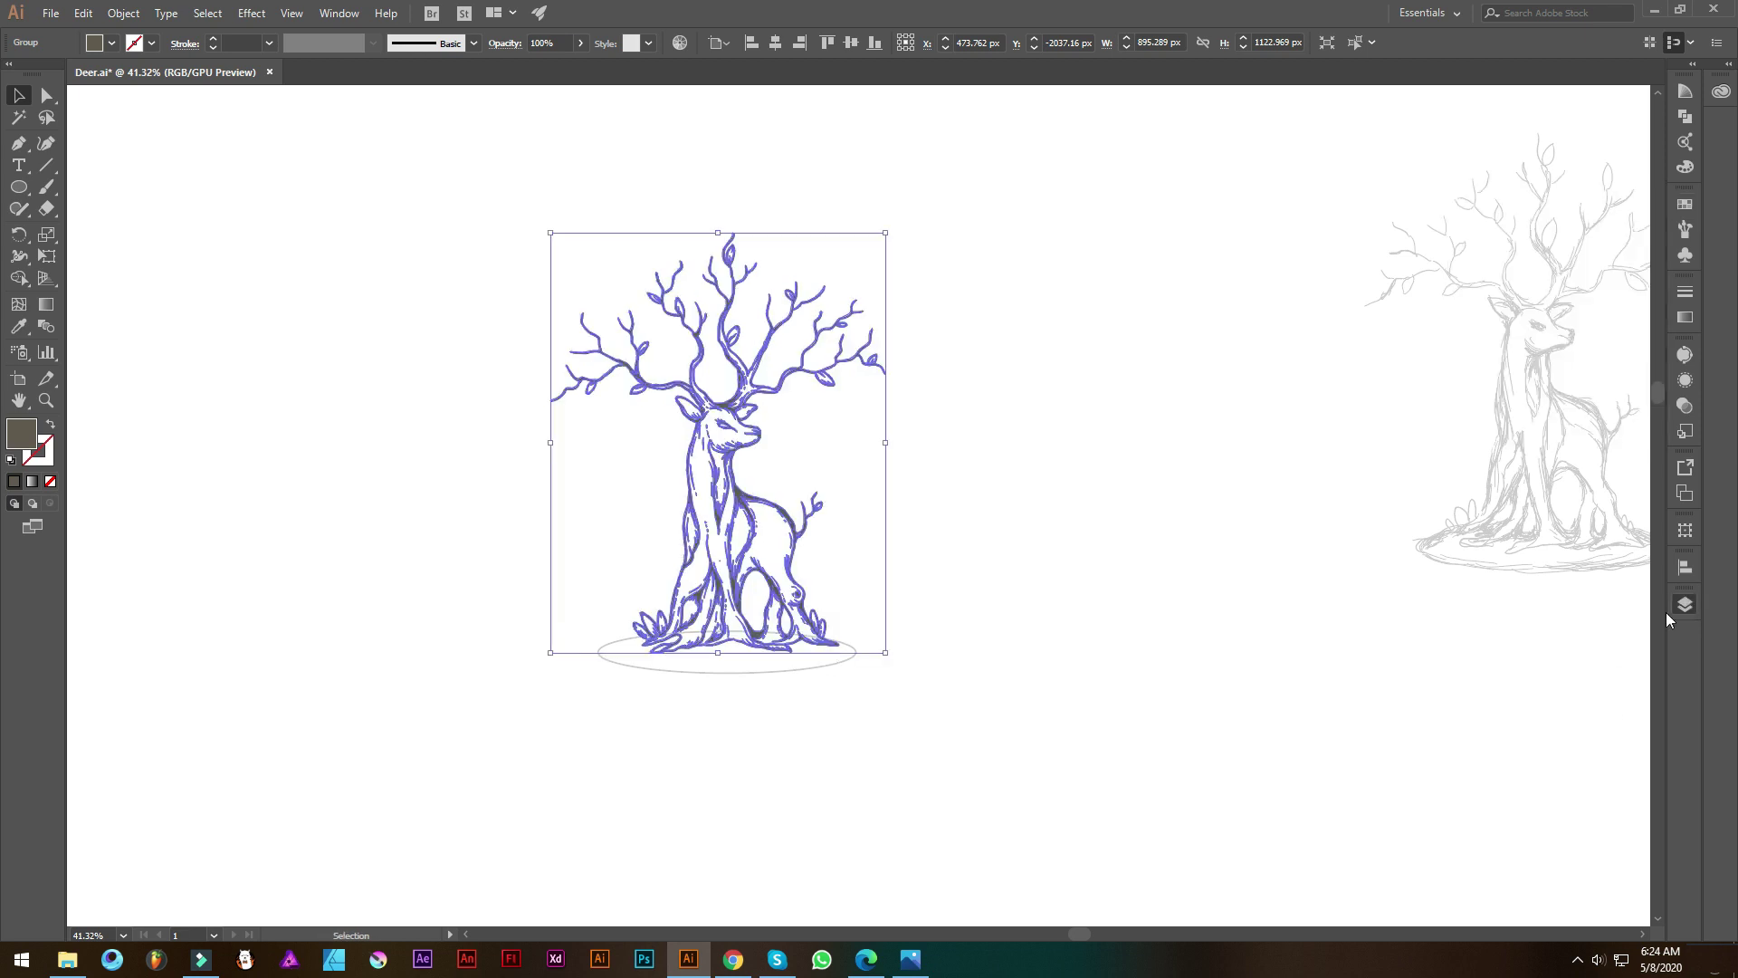
pyautogui.click(1482, 623)
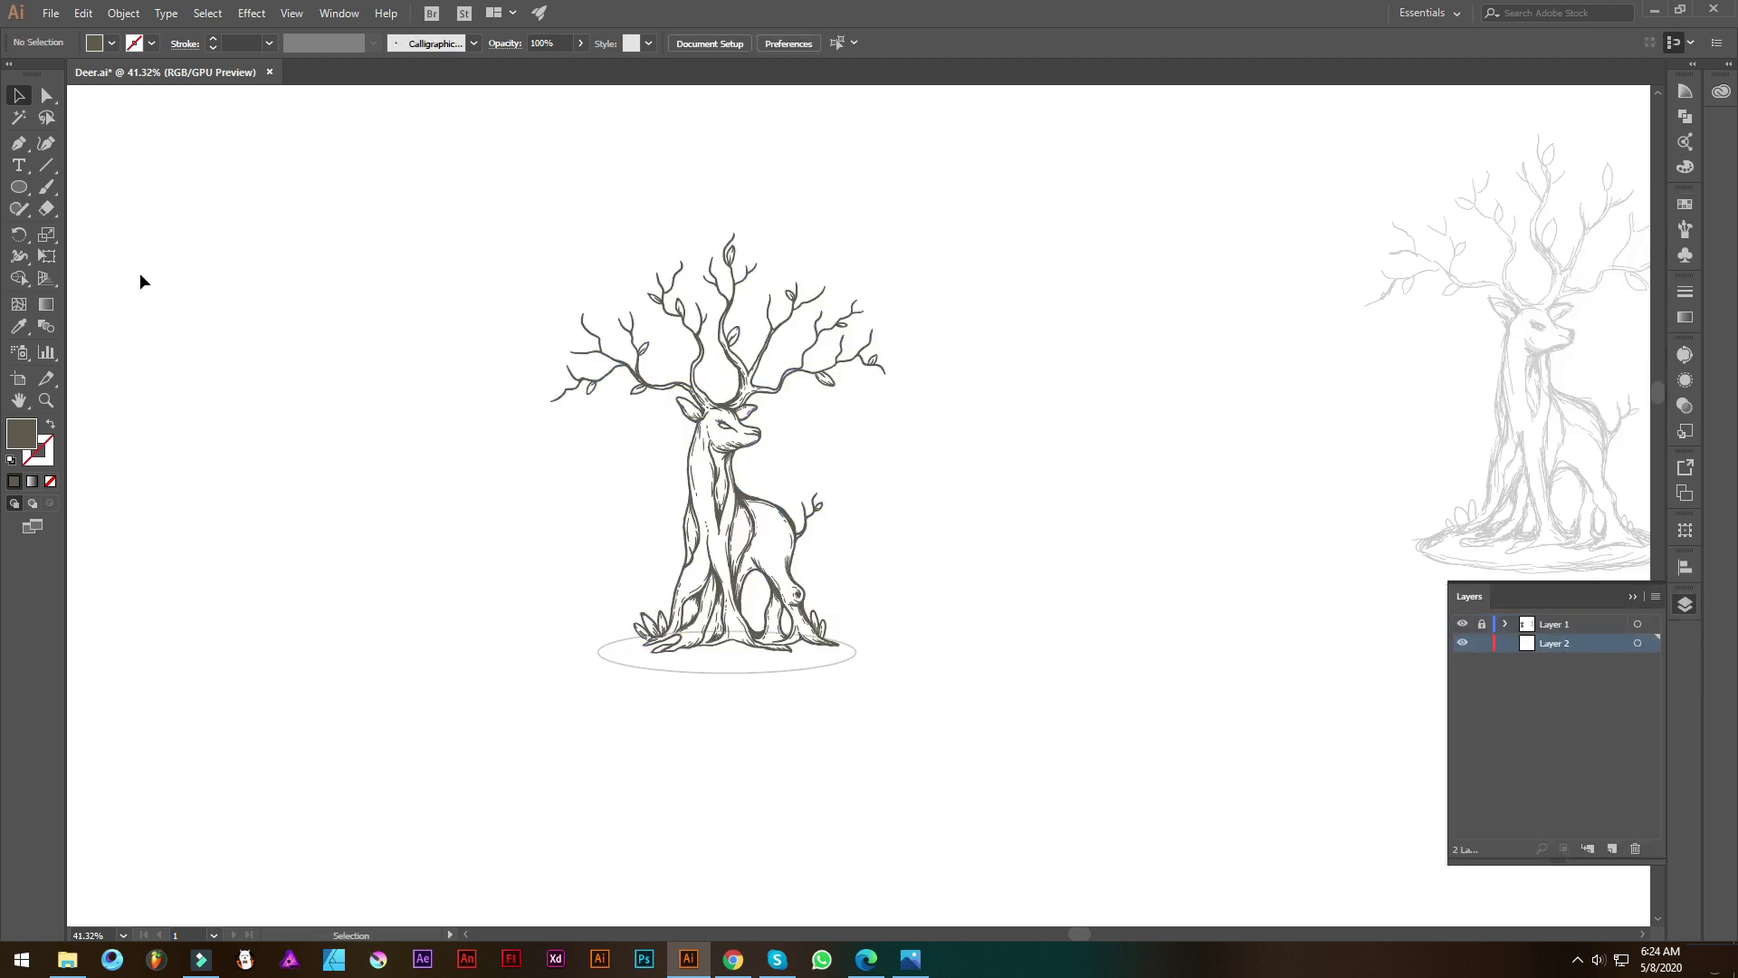
# Choose the tan swatch and swap it between fill and stroke
pyautogui.click(1685, 204)
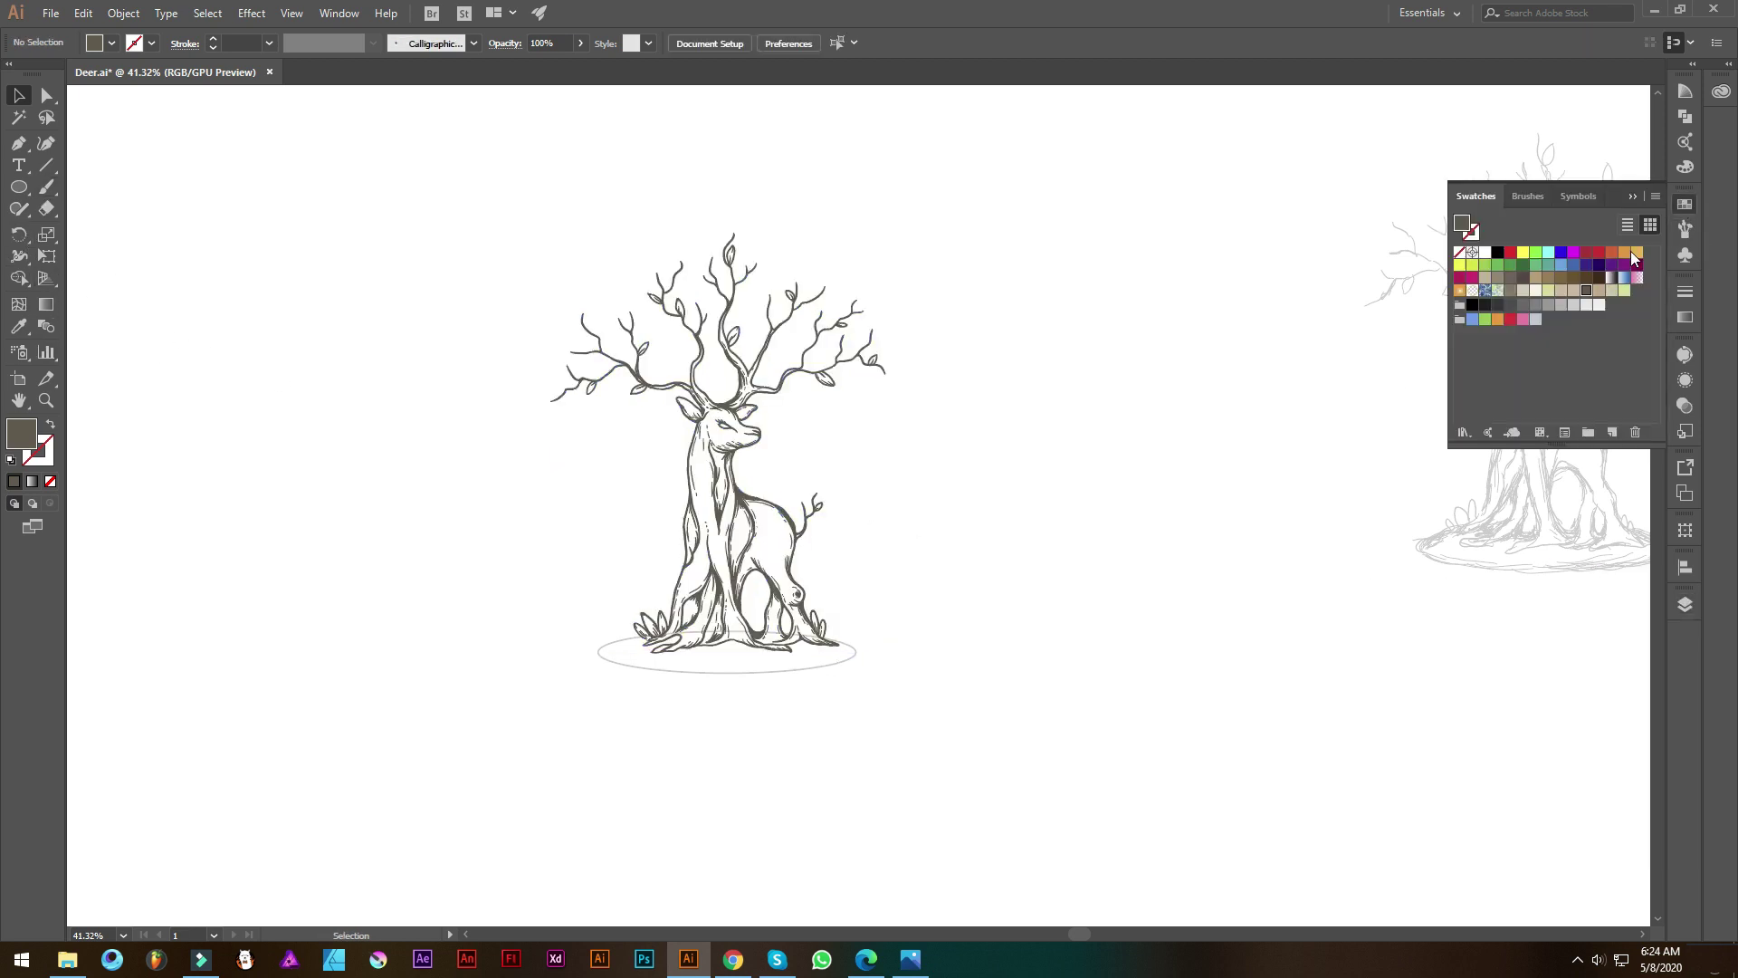
pyautogui.click(1599, 291)
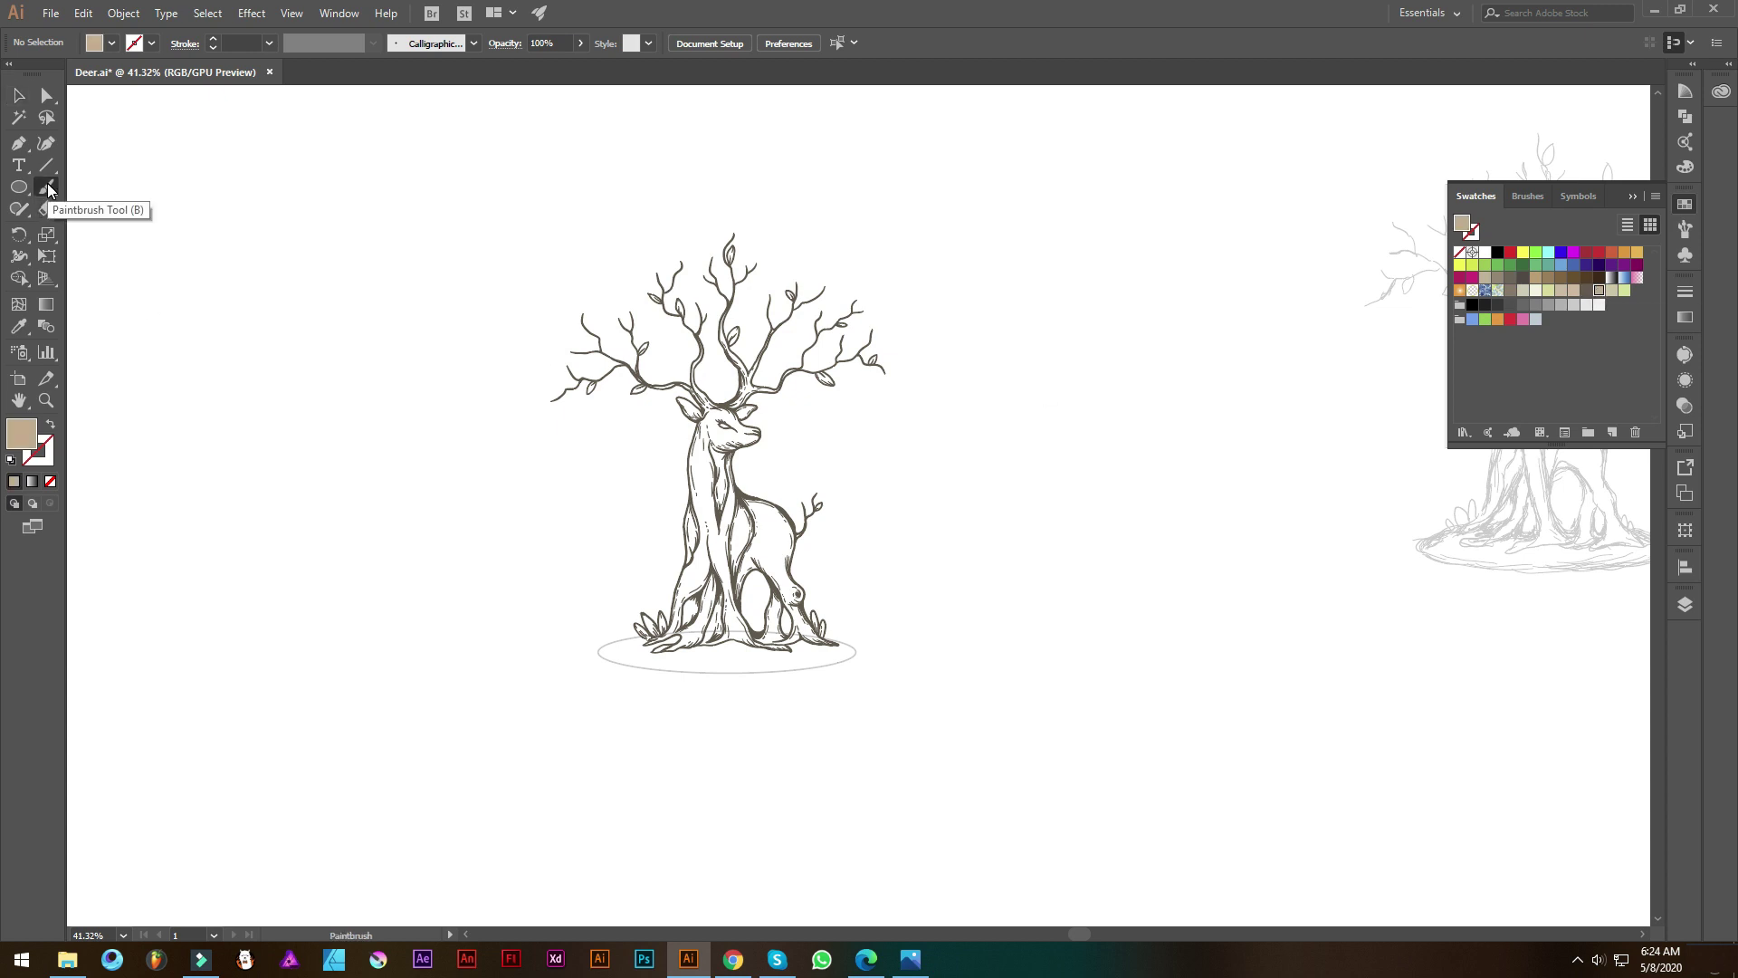
pyautogui.scroll(5, 709, 476)
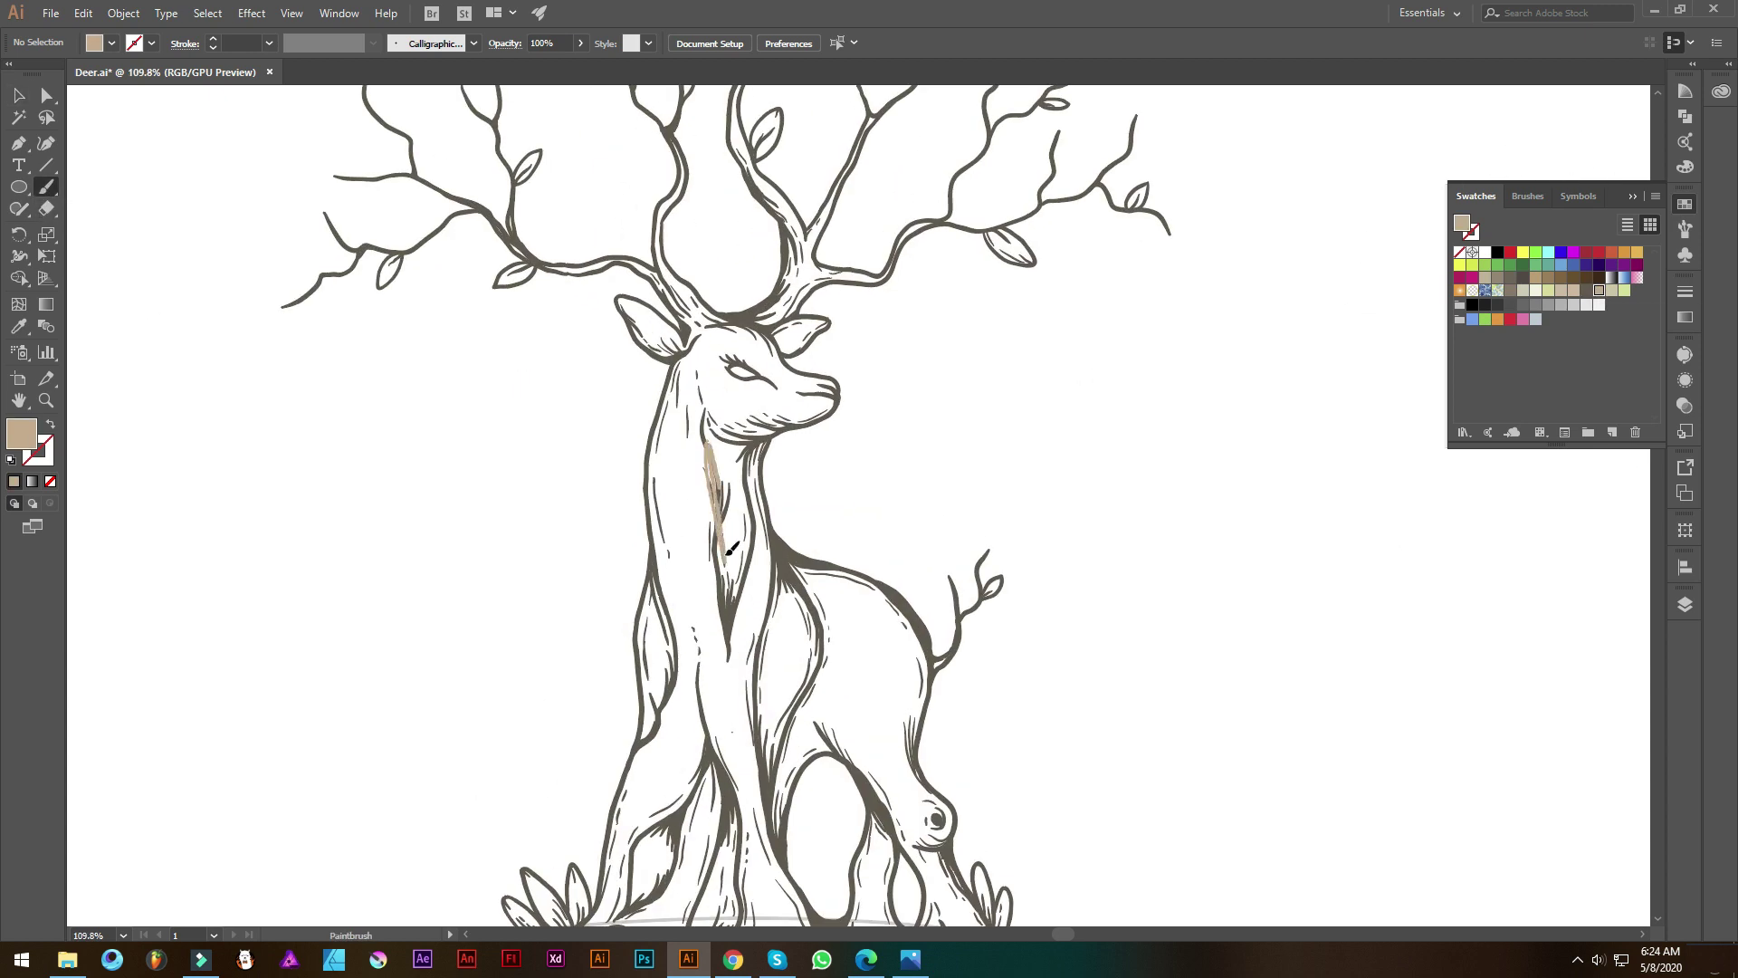
pyautogui.hotkey('shift', 'x')
pyautogui.hotkey('shift', 'x')
pyautogui.scroll(-2, 896, 493)
pyautogui.scroll(-1, 996, 416)
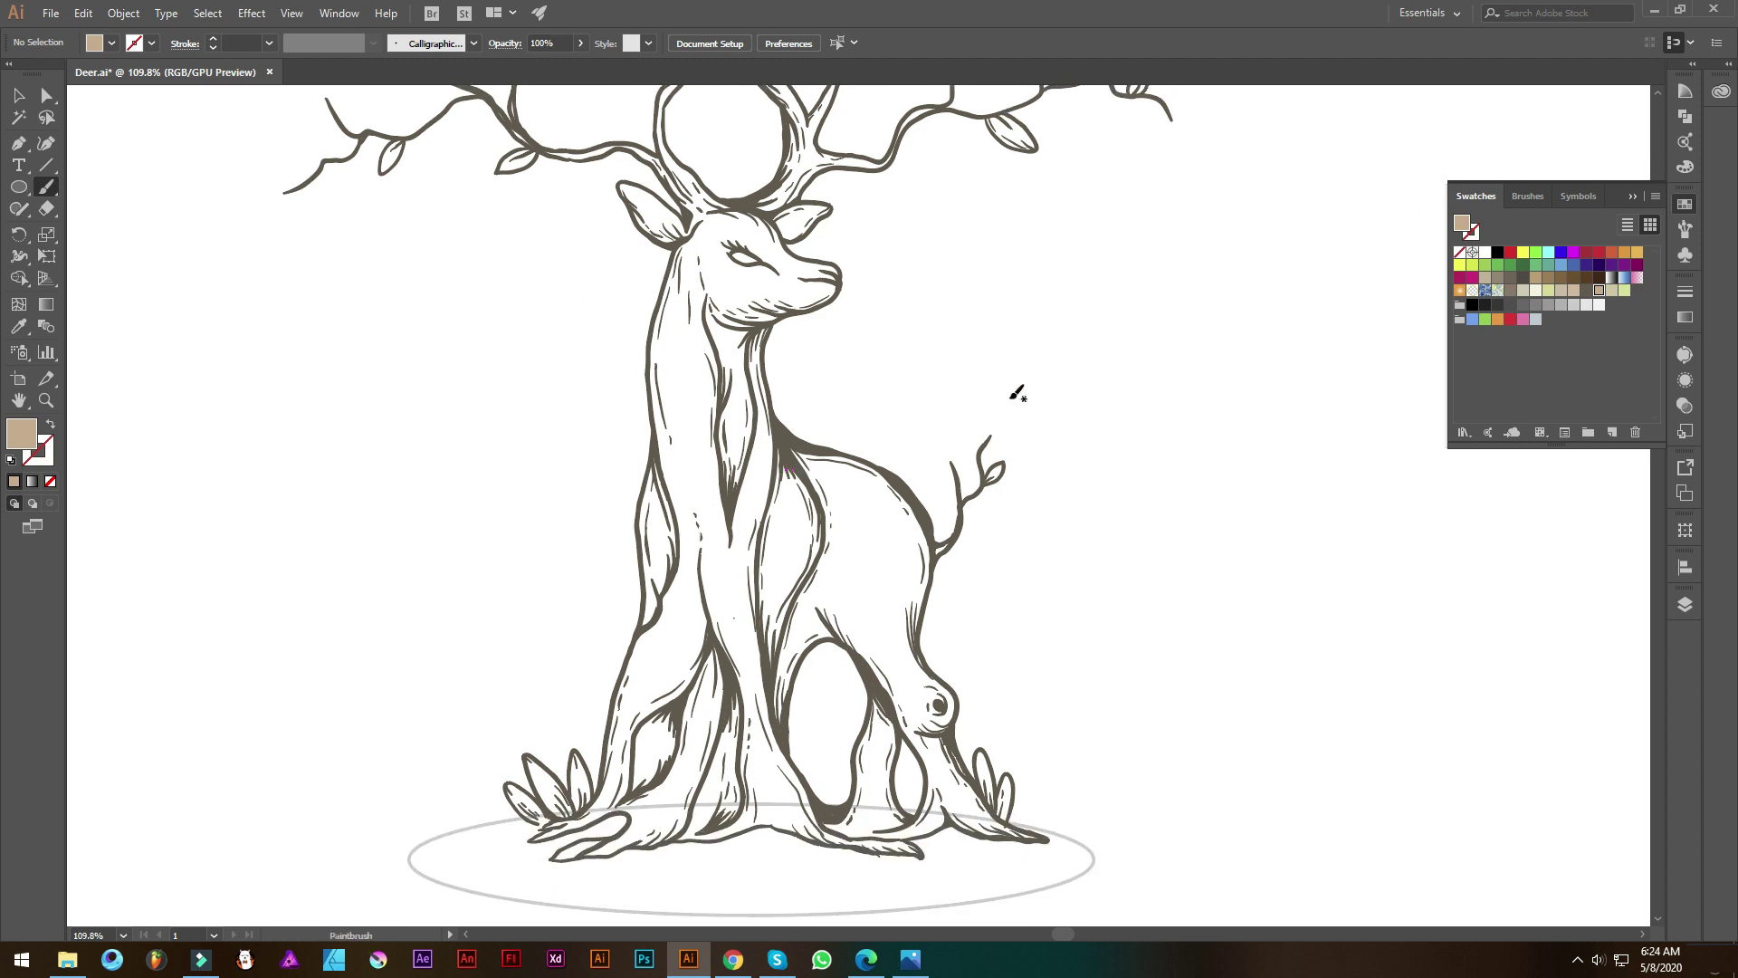
# Create a new 4 pt calligraphic brush with pressure-sensitive size and 3 pt variation
pyautogui.click(1686, 231)
pyautogui.click(1612, 432)
pyautogui.click(725, 280)
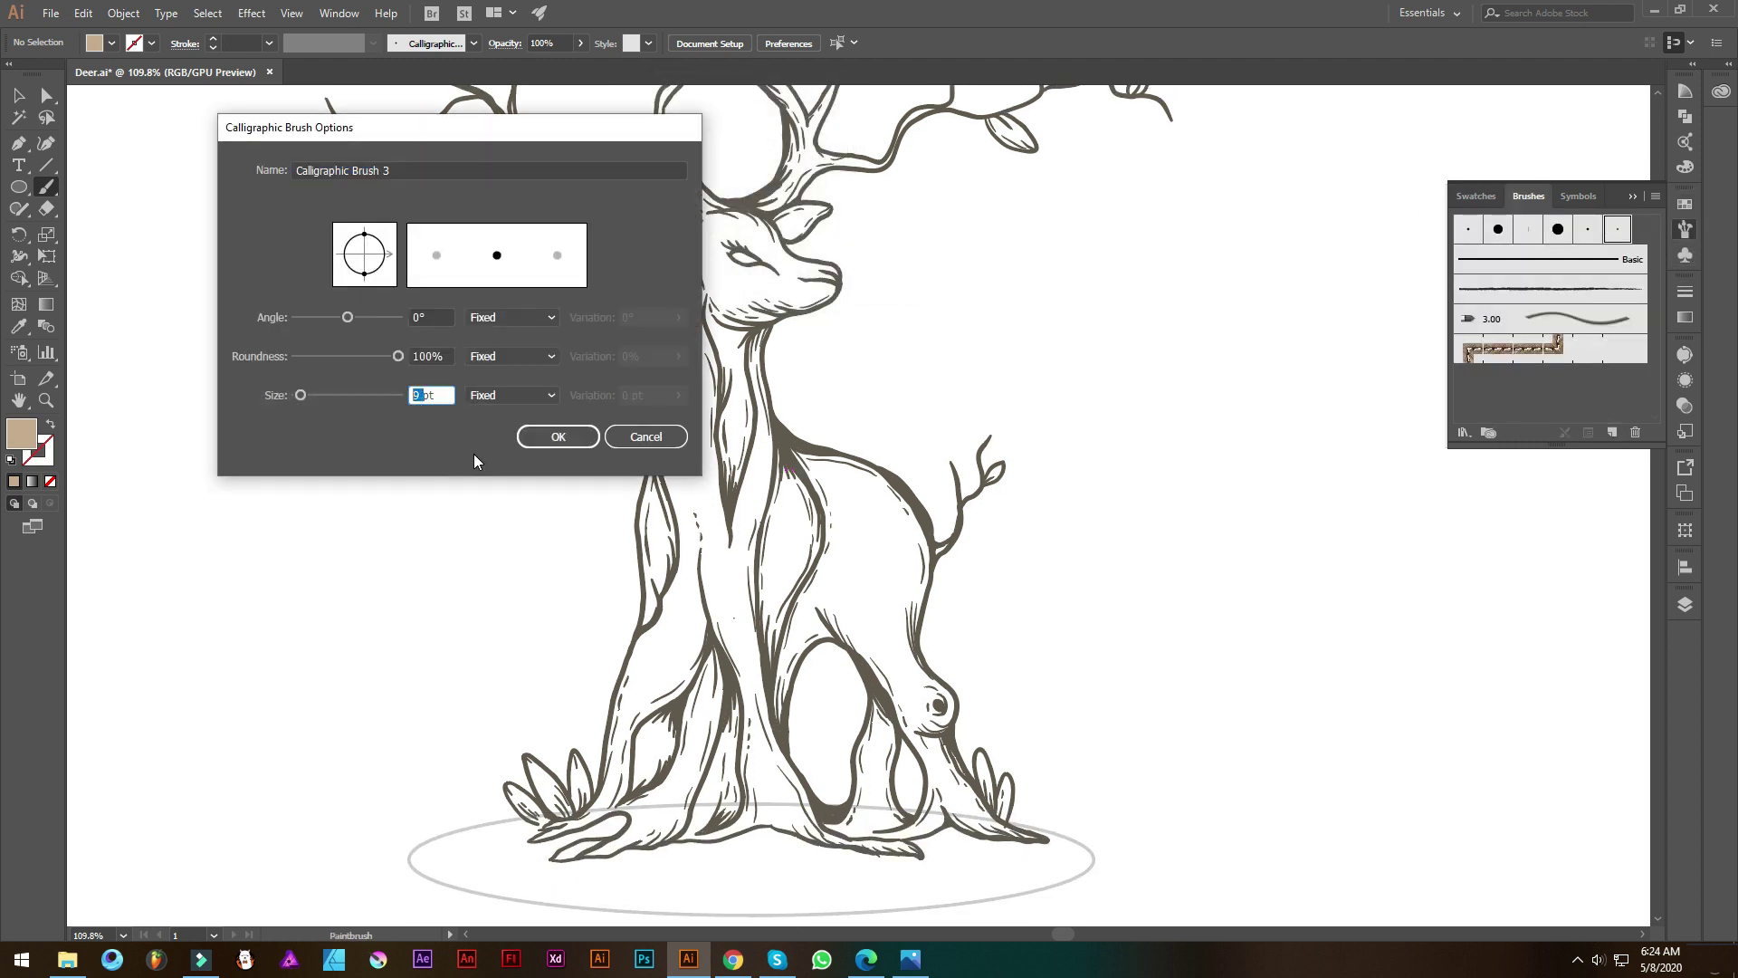
pyautogui.write('4')
pyautogui.click(524, 396)
pyautogui.click(543, 452)
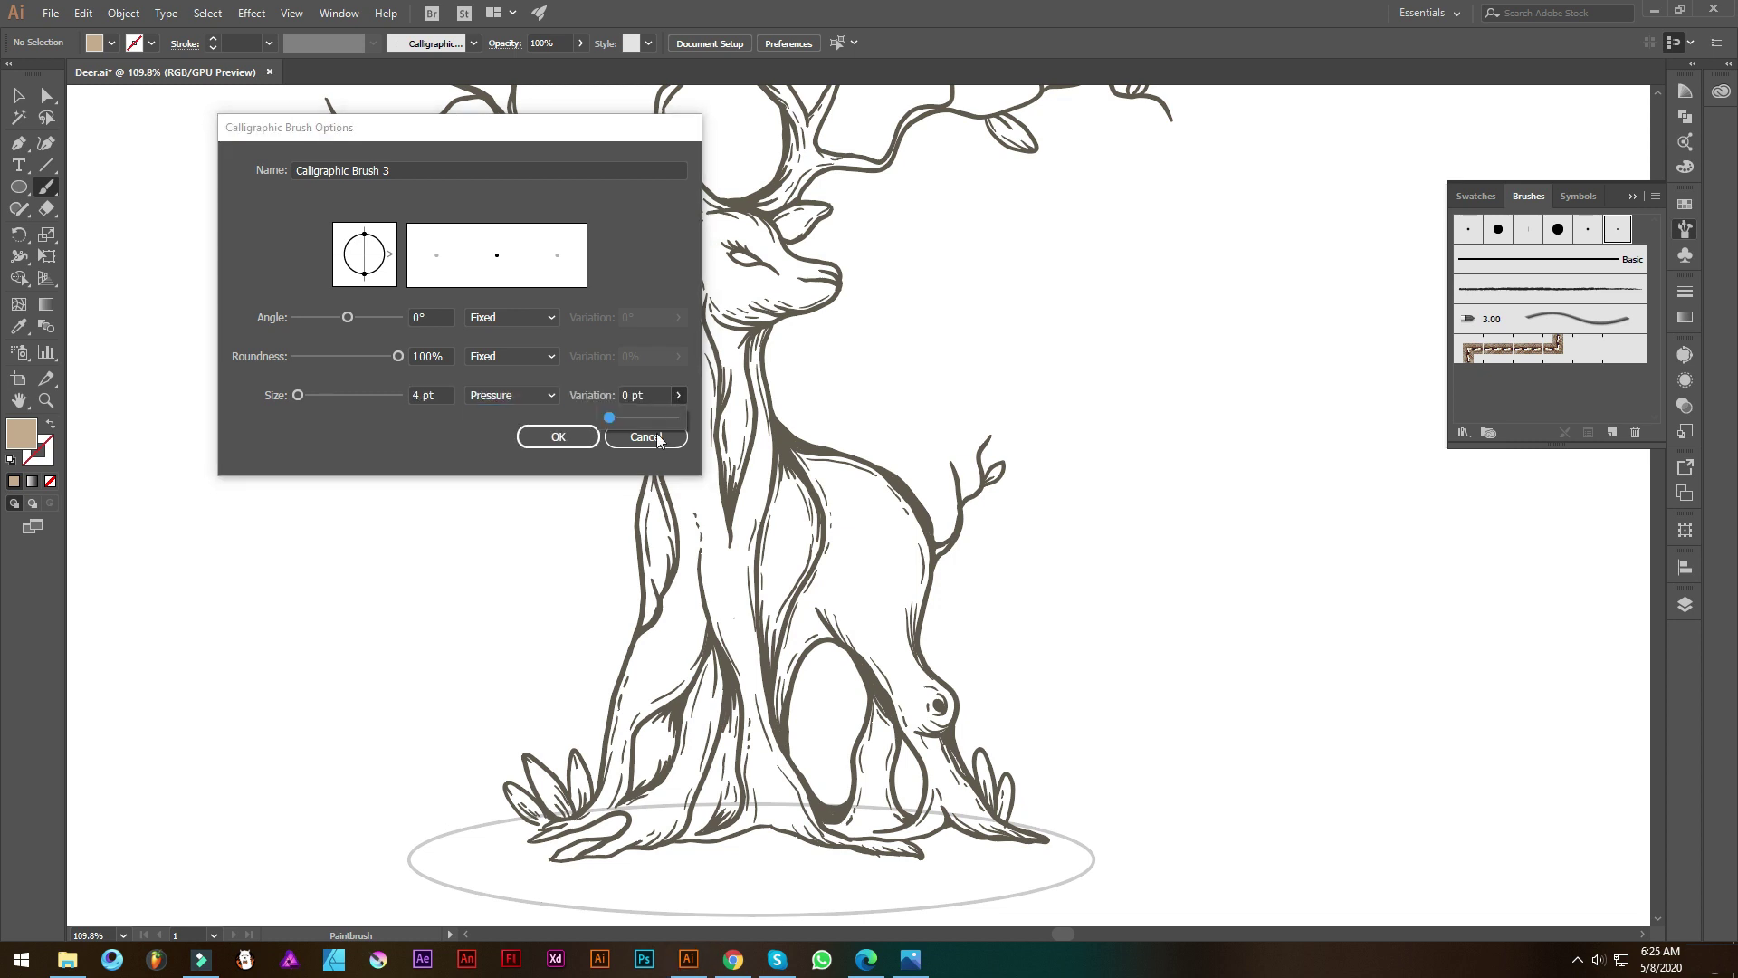
pyautogui.moveTo(675, 418); pyautogui.dragTo(656, 418)
pyautogui.press('Return')
# Paint tan onto the deer's neck patch
pyautogui.click(1685, 229)
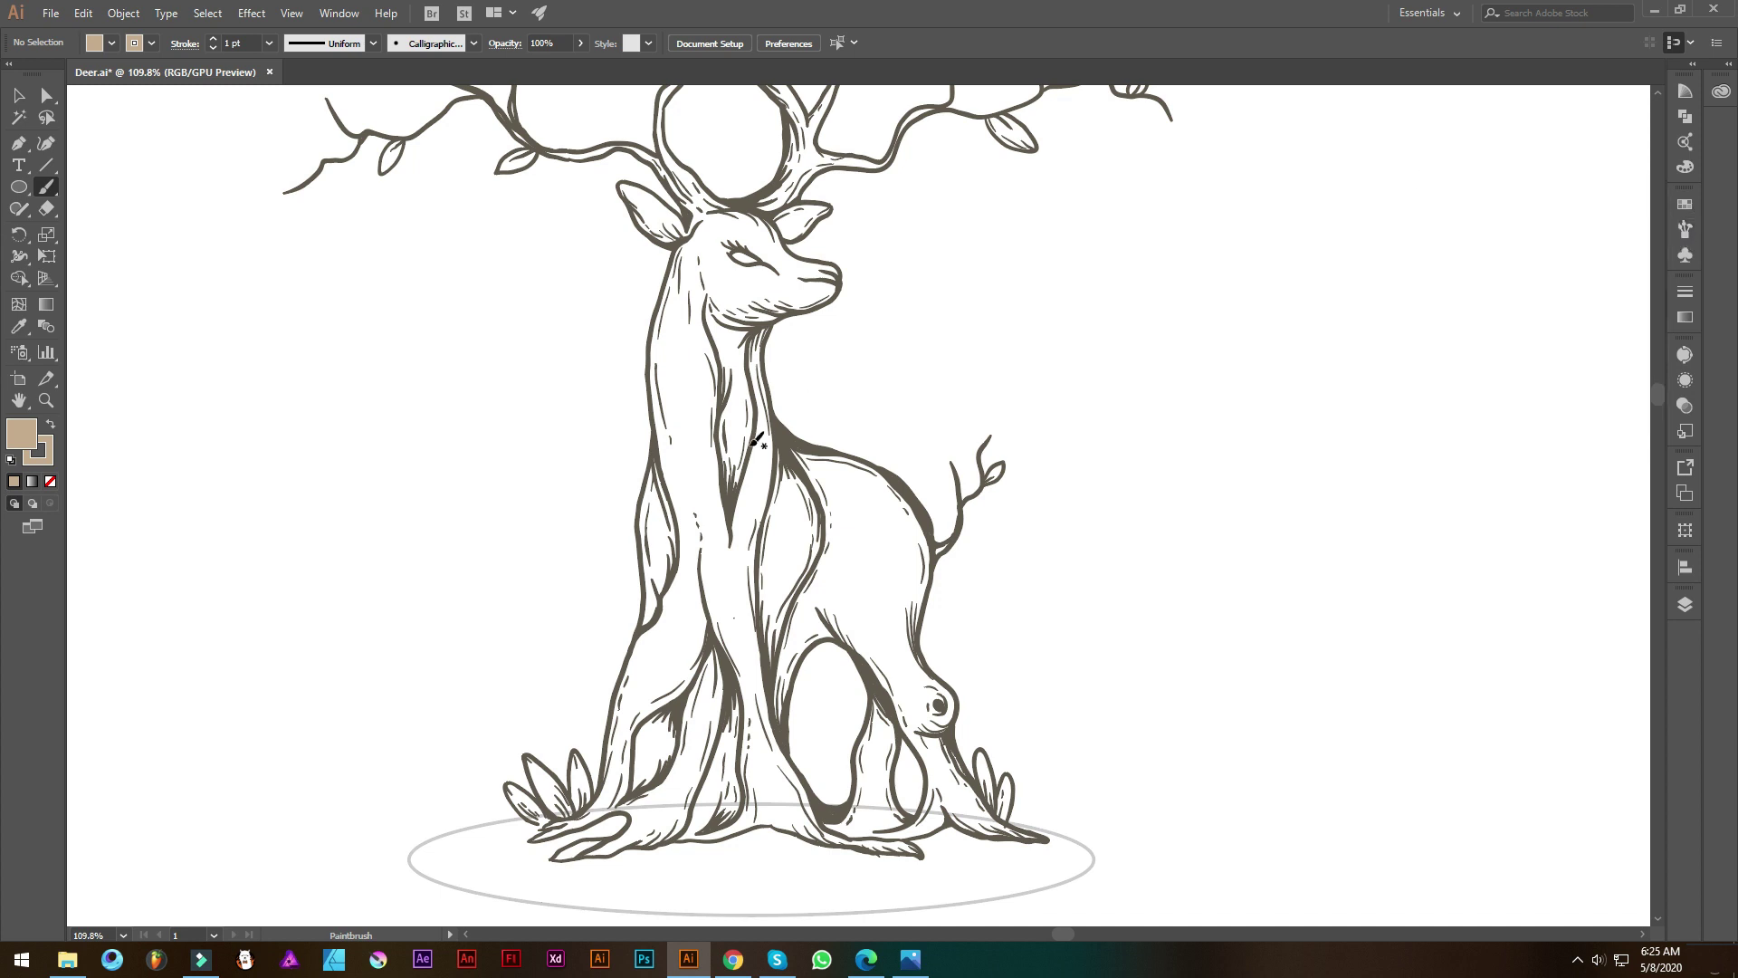
pyautogui.scroll(-2, 721, 388)
pyautogui.scroll(1, 721, 387)
pyautogui.scroll(2, 722, 387)
pyautogui.moveTo(731, 377); pyautogui.dragTo(742, 433)
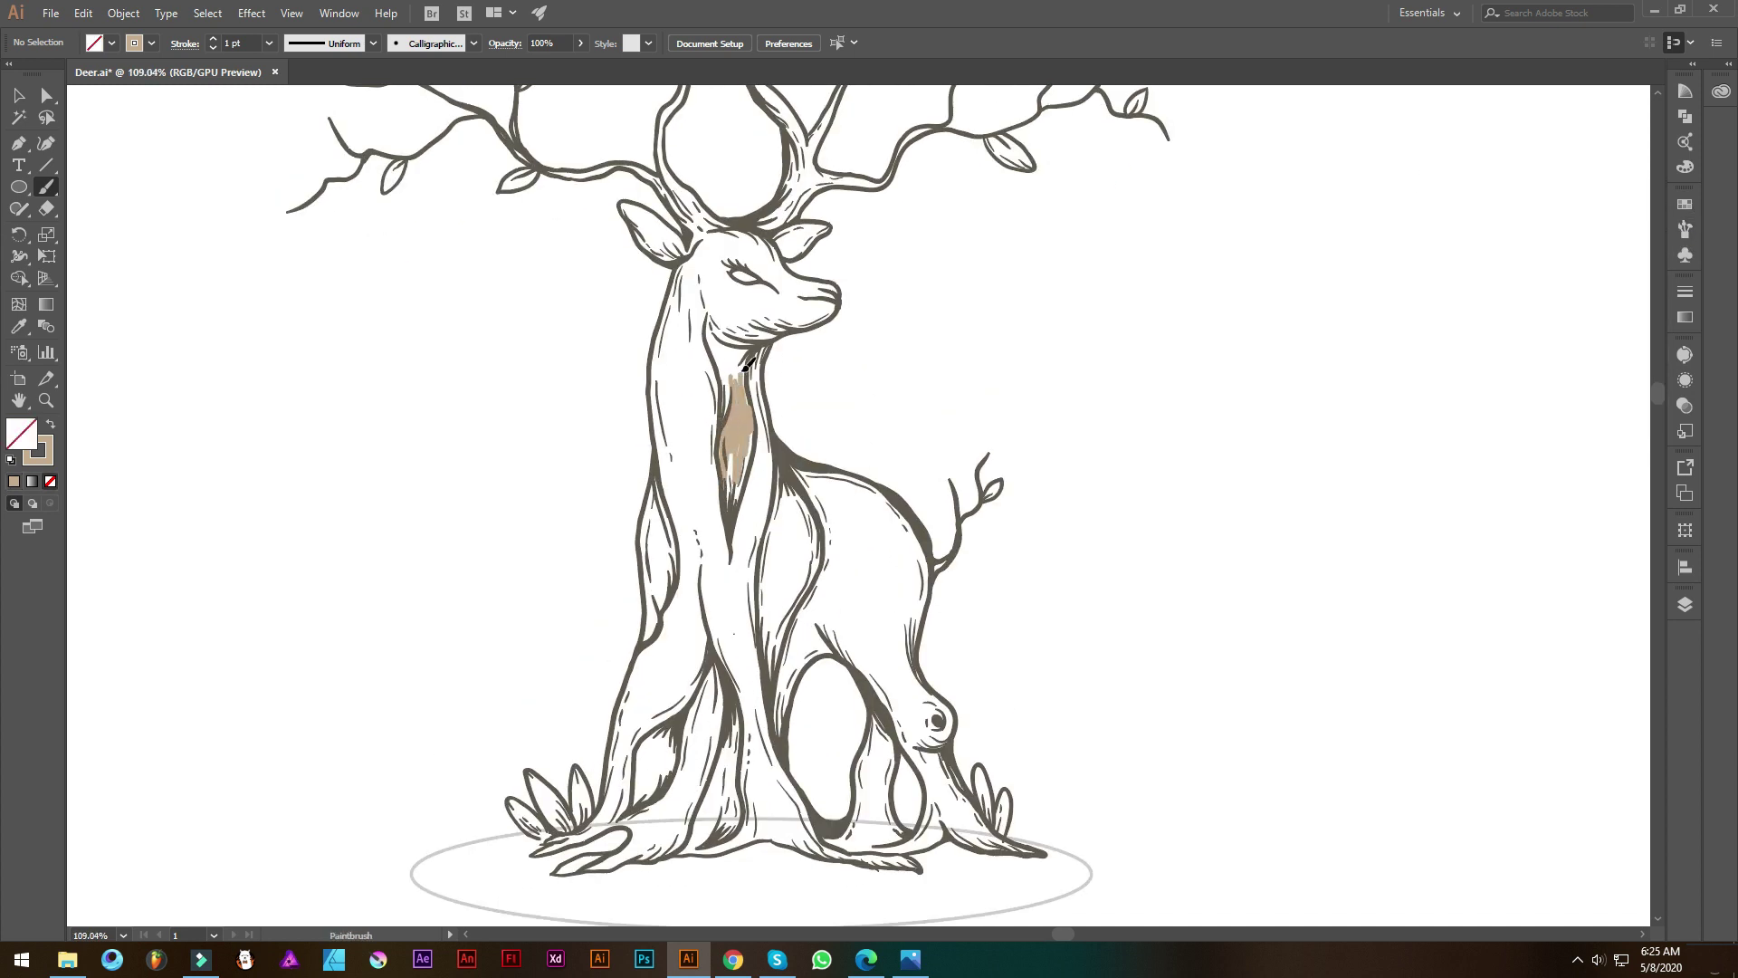
pyautogui.scroll(2, 735, 362)
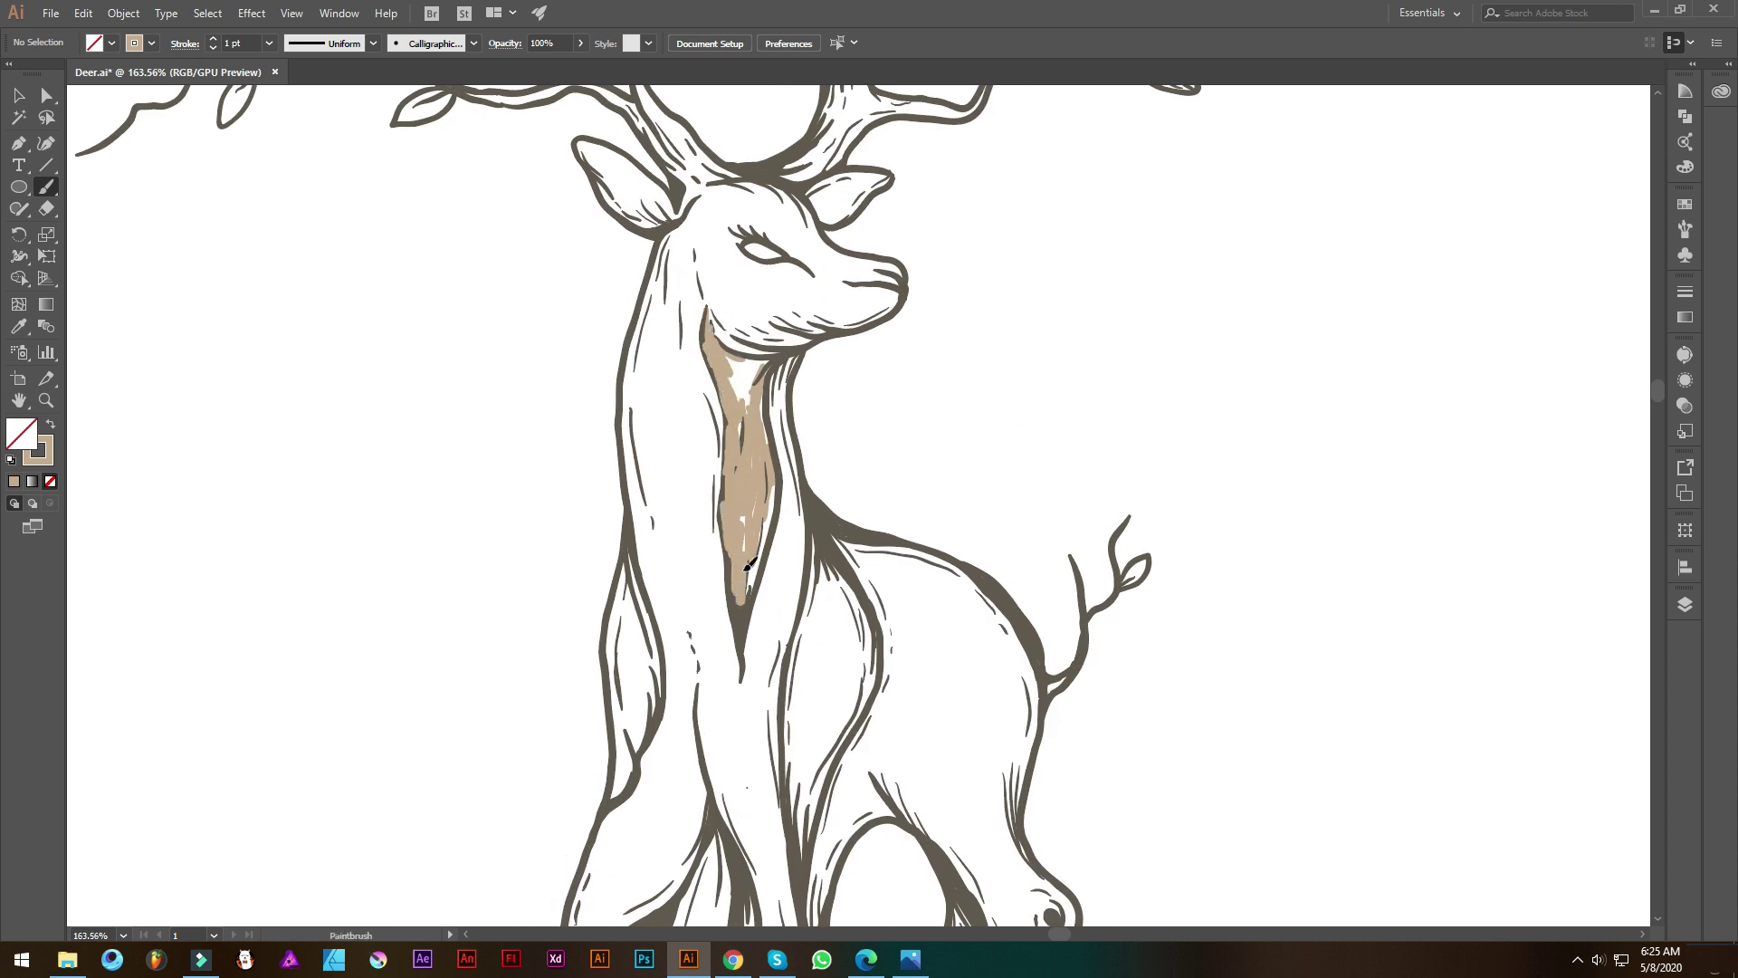
pyautogui.moveTo(756, 419); pyautogui.dragTo(755, 424)
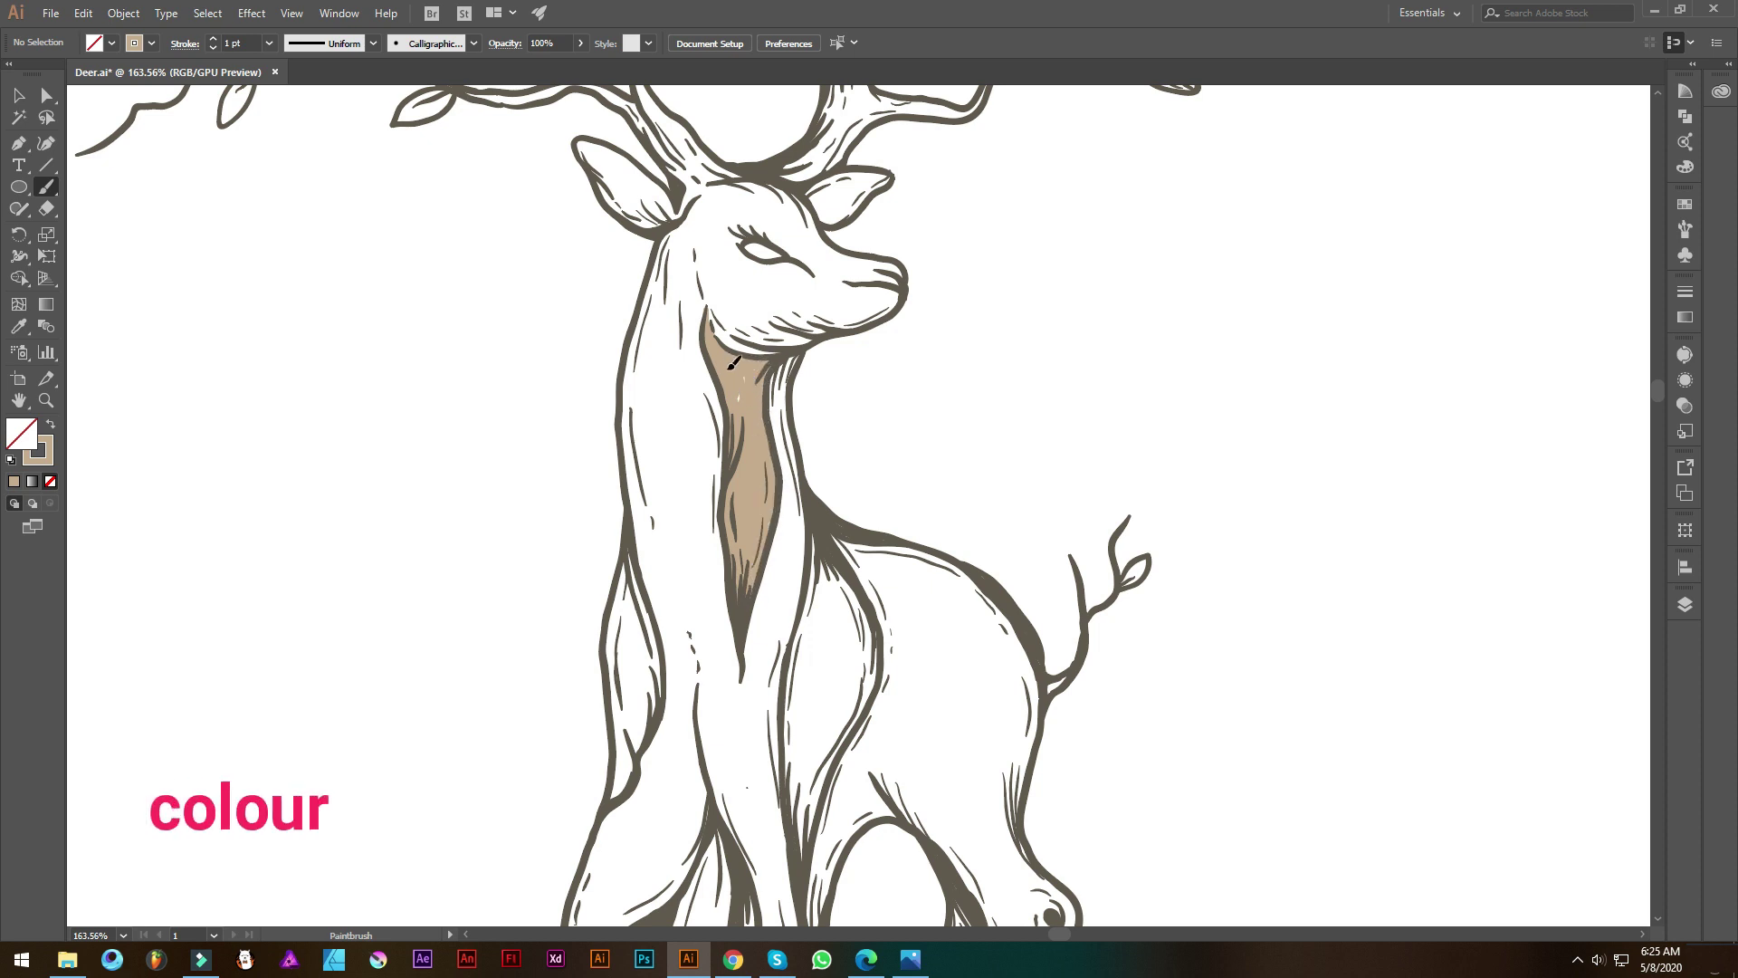
# Paint tan strips down the left leg and the hind leg
pyautogui.keyDown('alt'); pyautogui.scroll(-2, 781, 389); pyautogui.keyUp('alt')
pyautogui.scroll(-2, 706, 426)
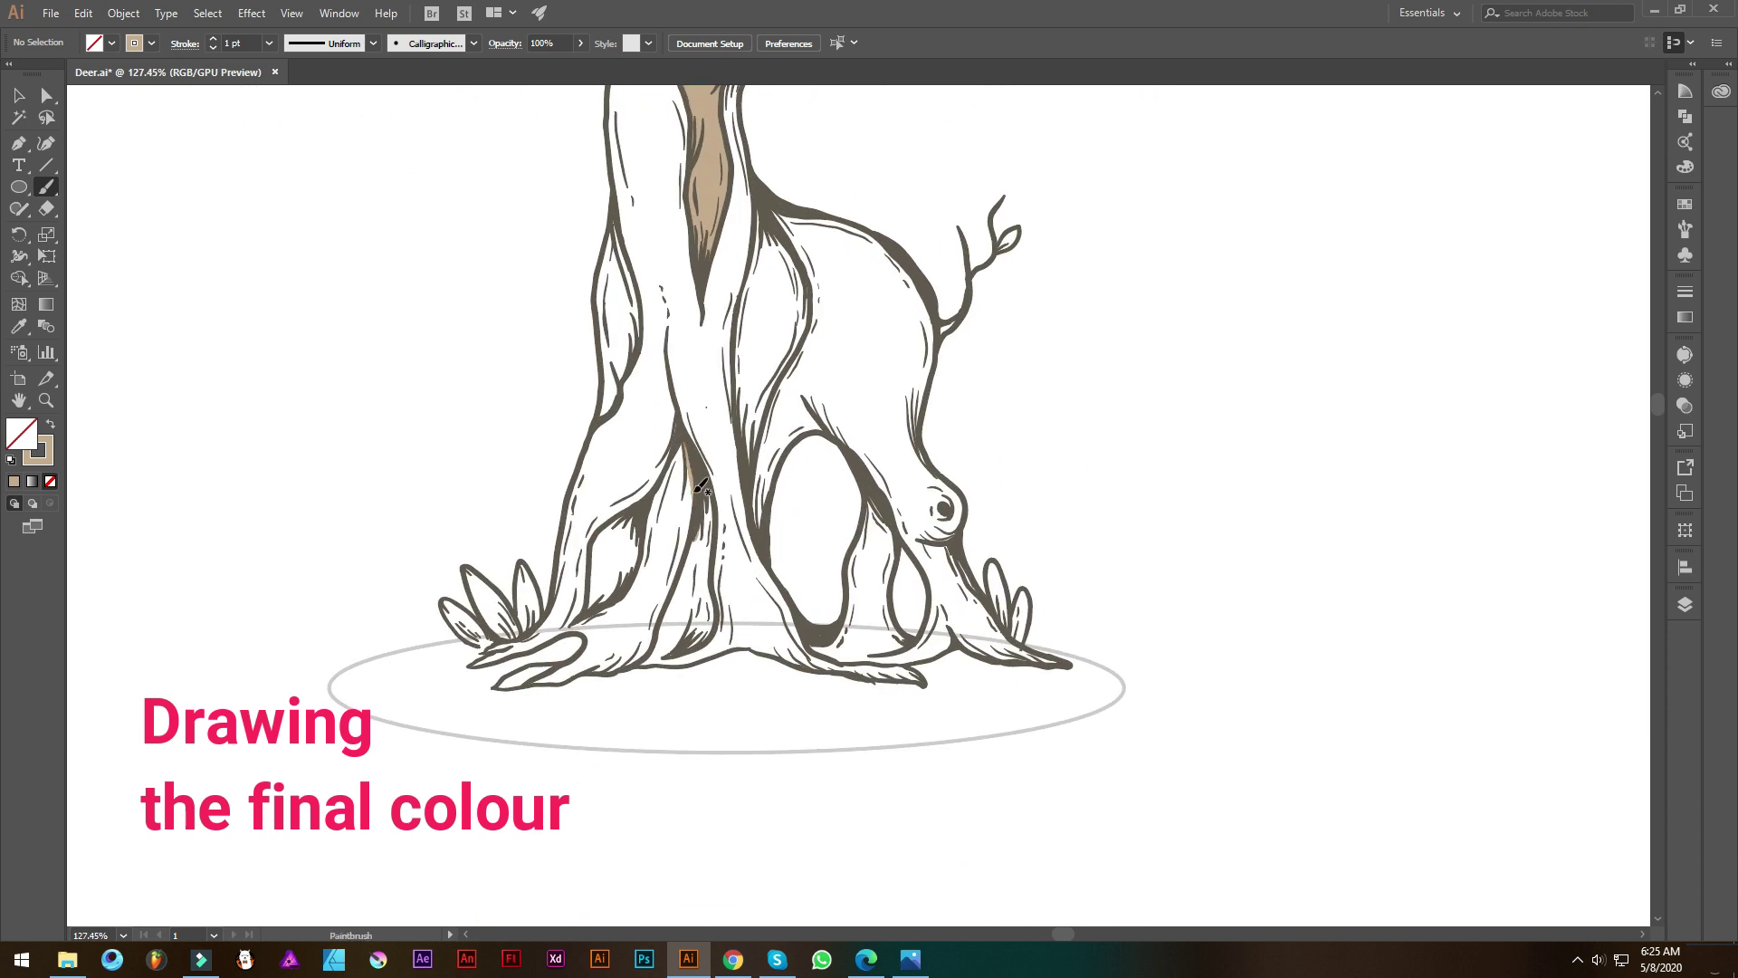
pyautogui.scroll(-1, 727, 532)
pyautogui.hscroll(-1, 707, 529)
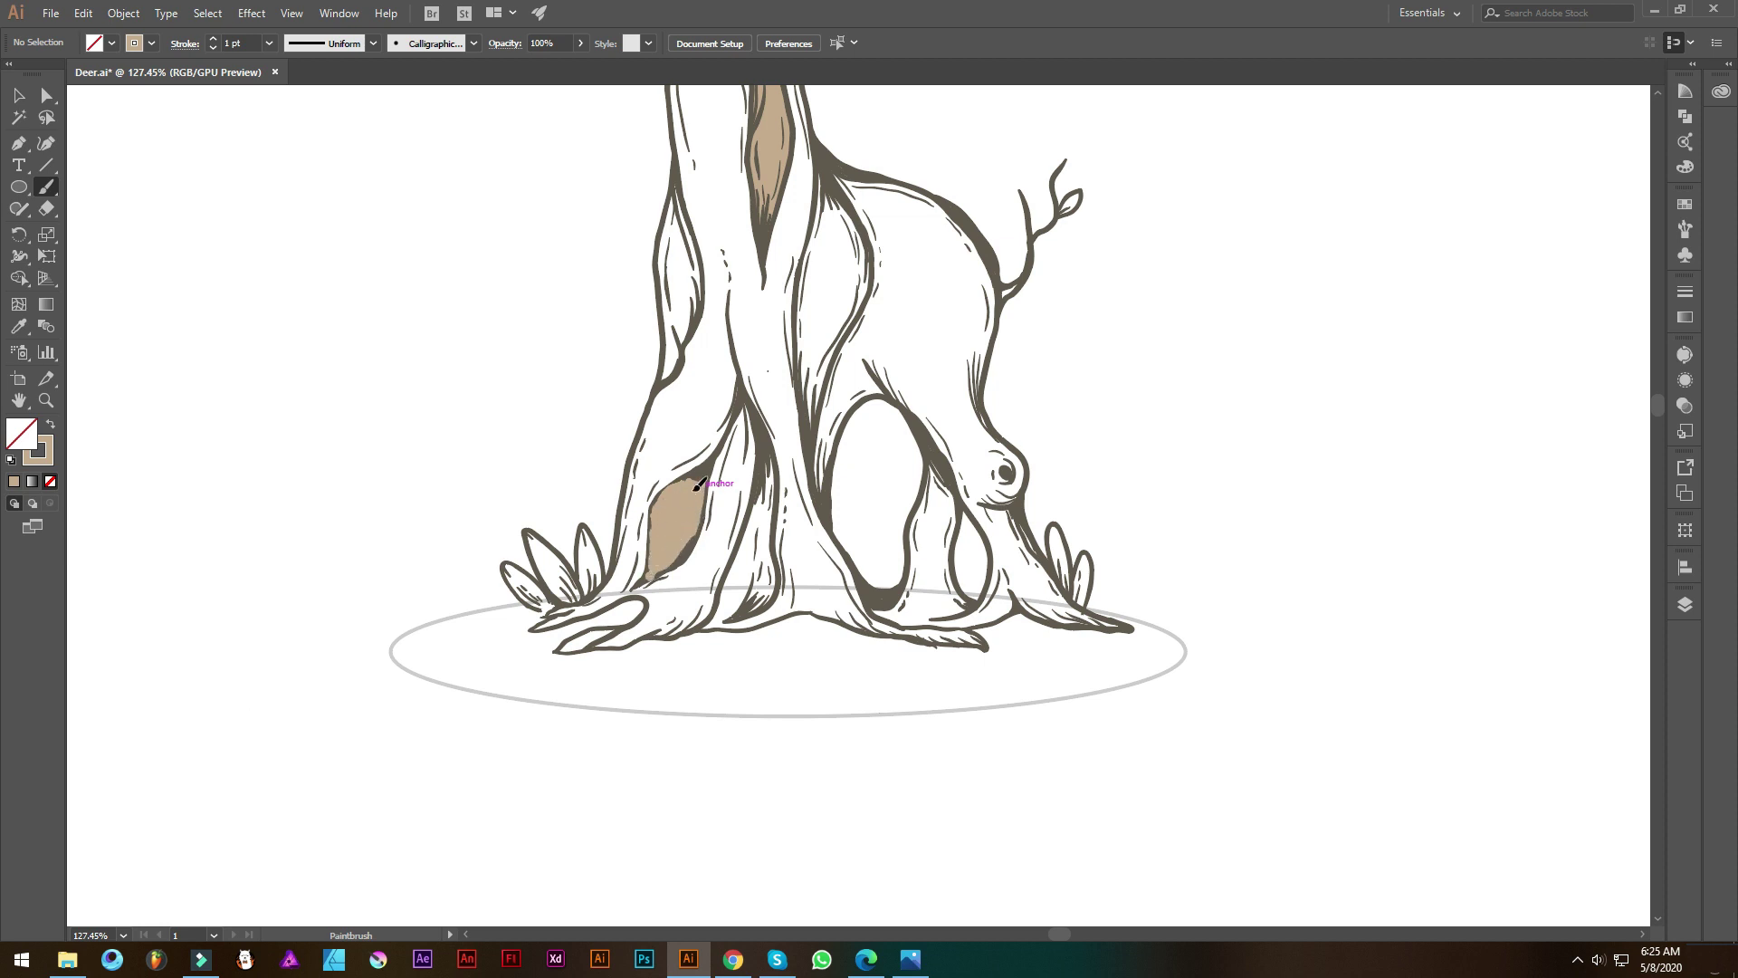
pyautogui.hscroll(1, 698, 484)
pyautogui.hscroll(1, 698, 485)
pyautogui.moveTo(684, 473)
pyautogui.mouseDown()
pyautogui.moveTo(625, 630)
pyautogui.moveTo(675, 467)
pyautogui.mouseUp()
pyautogui.scroll(3, 652, 543)
pyautogui.hscroll(1, 651, 544)
pyautogui.moveTo(670, 326)
pyautogui.mouseDown()
pyautogui.moveTo(653, 371)
pyautogui.moveTo(660, 543)
pyautogui.moveTo(670, 320)
pyautogui.moveTo(697, 453)
pyautogui.moveTo(679, 326)
pyautogui.mouseUp()
pyautogui.scroll(-2, 688, 408)
pyautogui.hscroll(1, 688, 407)
pyautogui.moveTo(699, 593)
pyautogui.mouseDown()
pyautogui.moveTo(705, 512)
pyautogui.moveTo(652, 651)
pyautogui.moveTo(697, 521)
pyautogui.mouseUp()
# Paint tan along the antler branches, the antler base between the ears, and both antler trunks
pyautogui.scroll(10, 697, 520)
pyautogui.hscroll(-1, 634, 453)
pyautogui.moveTo(534, 385); pyautogui.dragTo(570, 379)
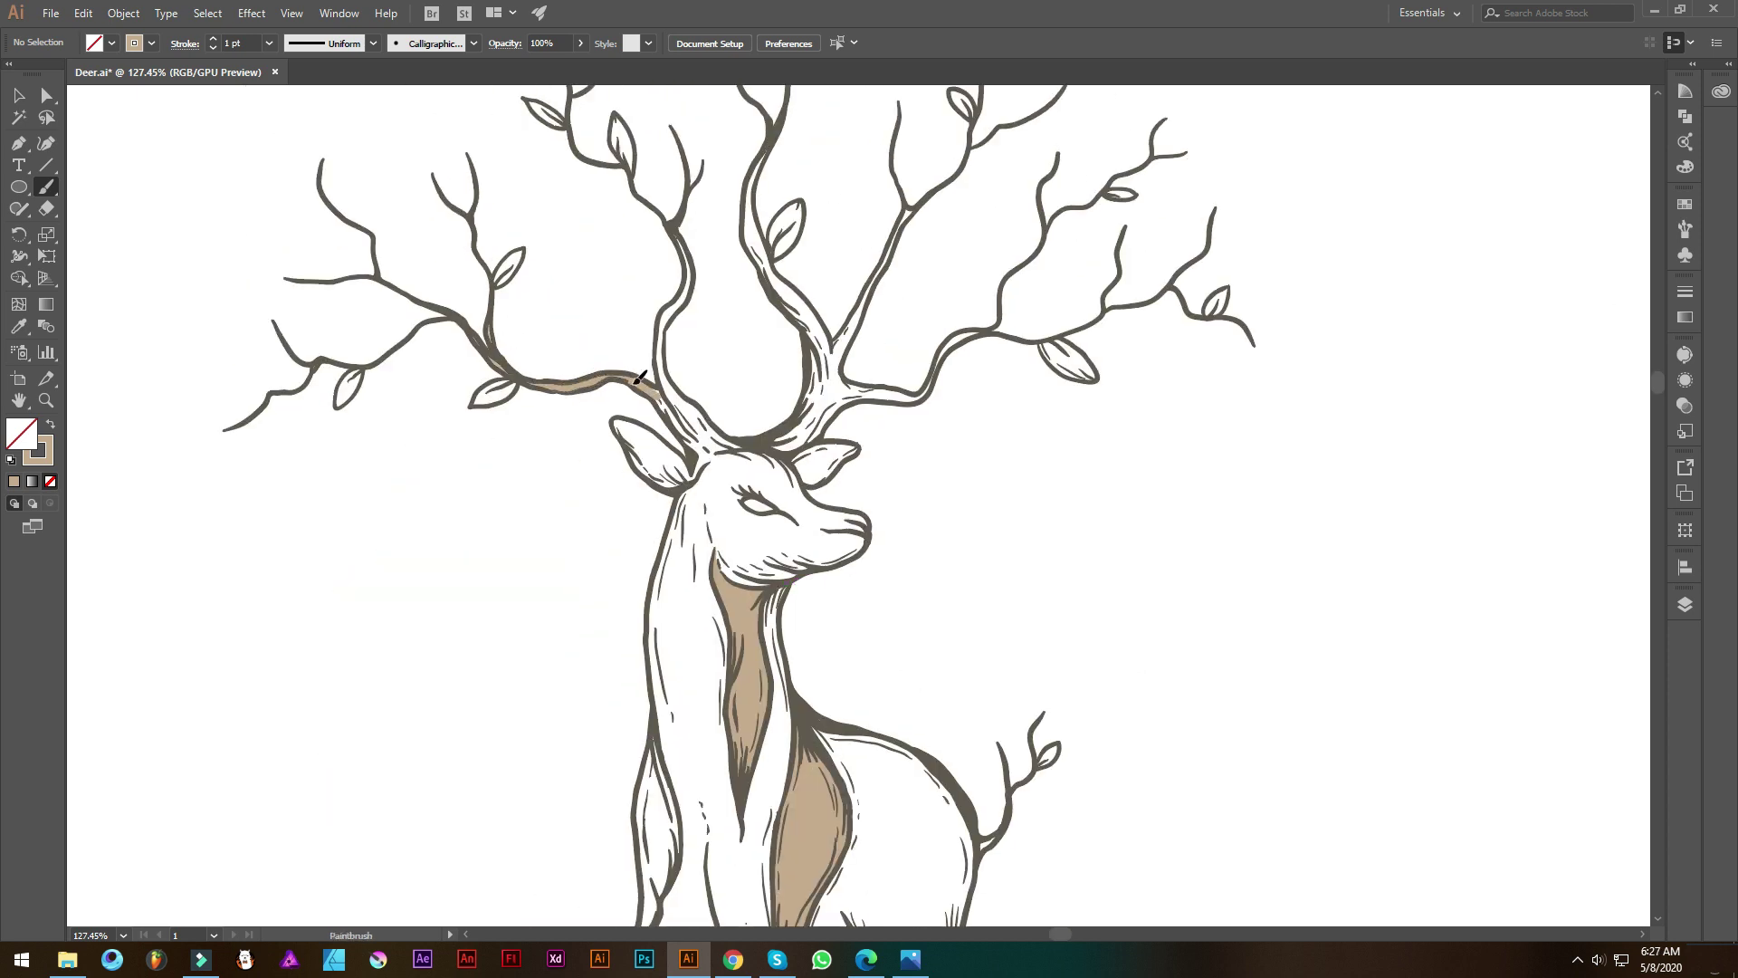
pyautogui.moveTo(742, 443); pyautogui.dragTo(696, 410)
pyautogui.scroll(3, 670, 362)
pyautogui.moveTo(720, 503); pyautogui.dragTo(670, 344)
pyautogui.moveTo(706, 457); pyautogui.dragTo(661, 154)
pyautogui.moveTo(847, 290); pyautogui.dragTo(704, 392)
pyautogui.moveTo(711, 122)
pyautogui.mouseDown()
pyautogui.moveTo(711, 331)
pyautogui.moveTo(796, 434)
pyautogui.mouseUp()
pyautogui.scroll(-1, 779, 453)
pyautogui.scroll(-1, 634, 509)
pyautogui.moveTo(727, 358); pyautogui.dragTo(711, 412)
pyautogui.scroll(-1, 733, 371)
pyautogui.moveTo(707, 471); pyautogui.dragTo(738, 391)
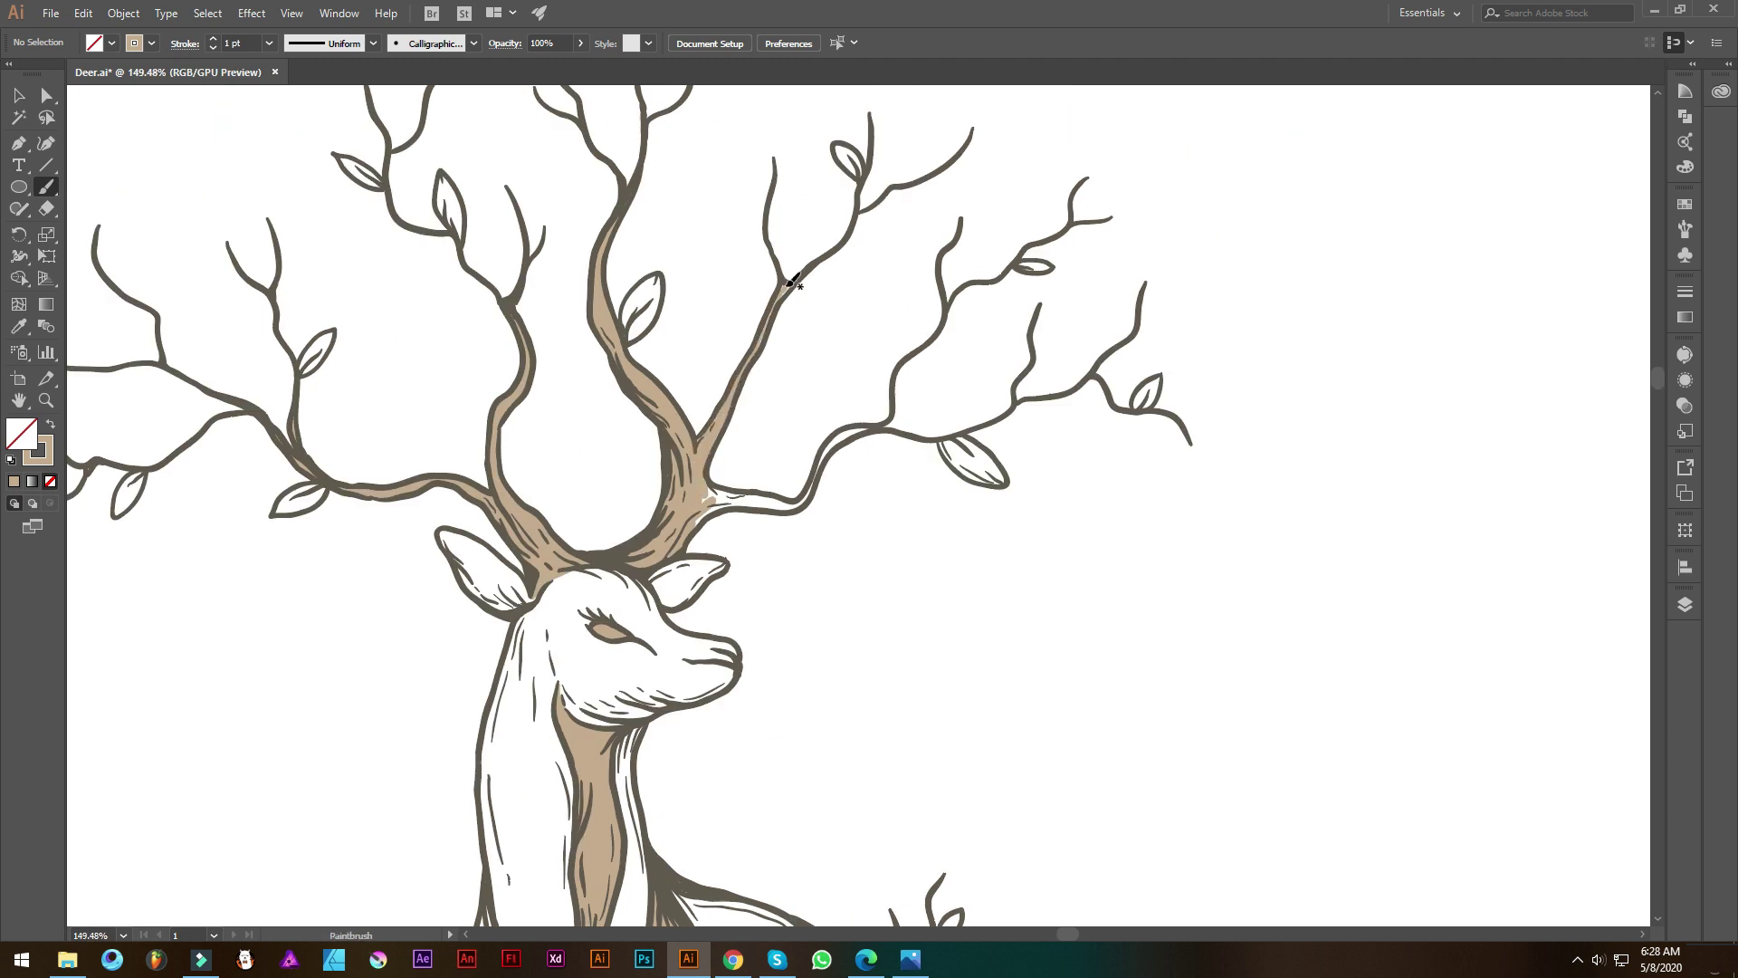
pyautogui.moveTo(794, 283); pyautogui.dragTo(671, 170)
pyautogui.scroll(-10, 733, 317)
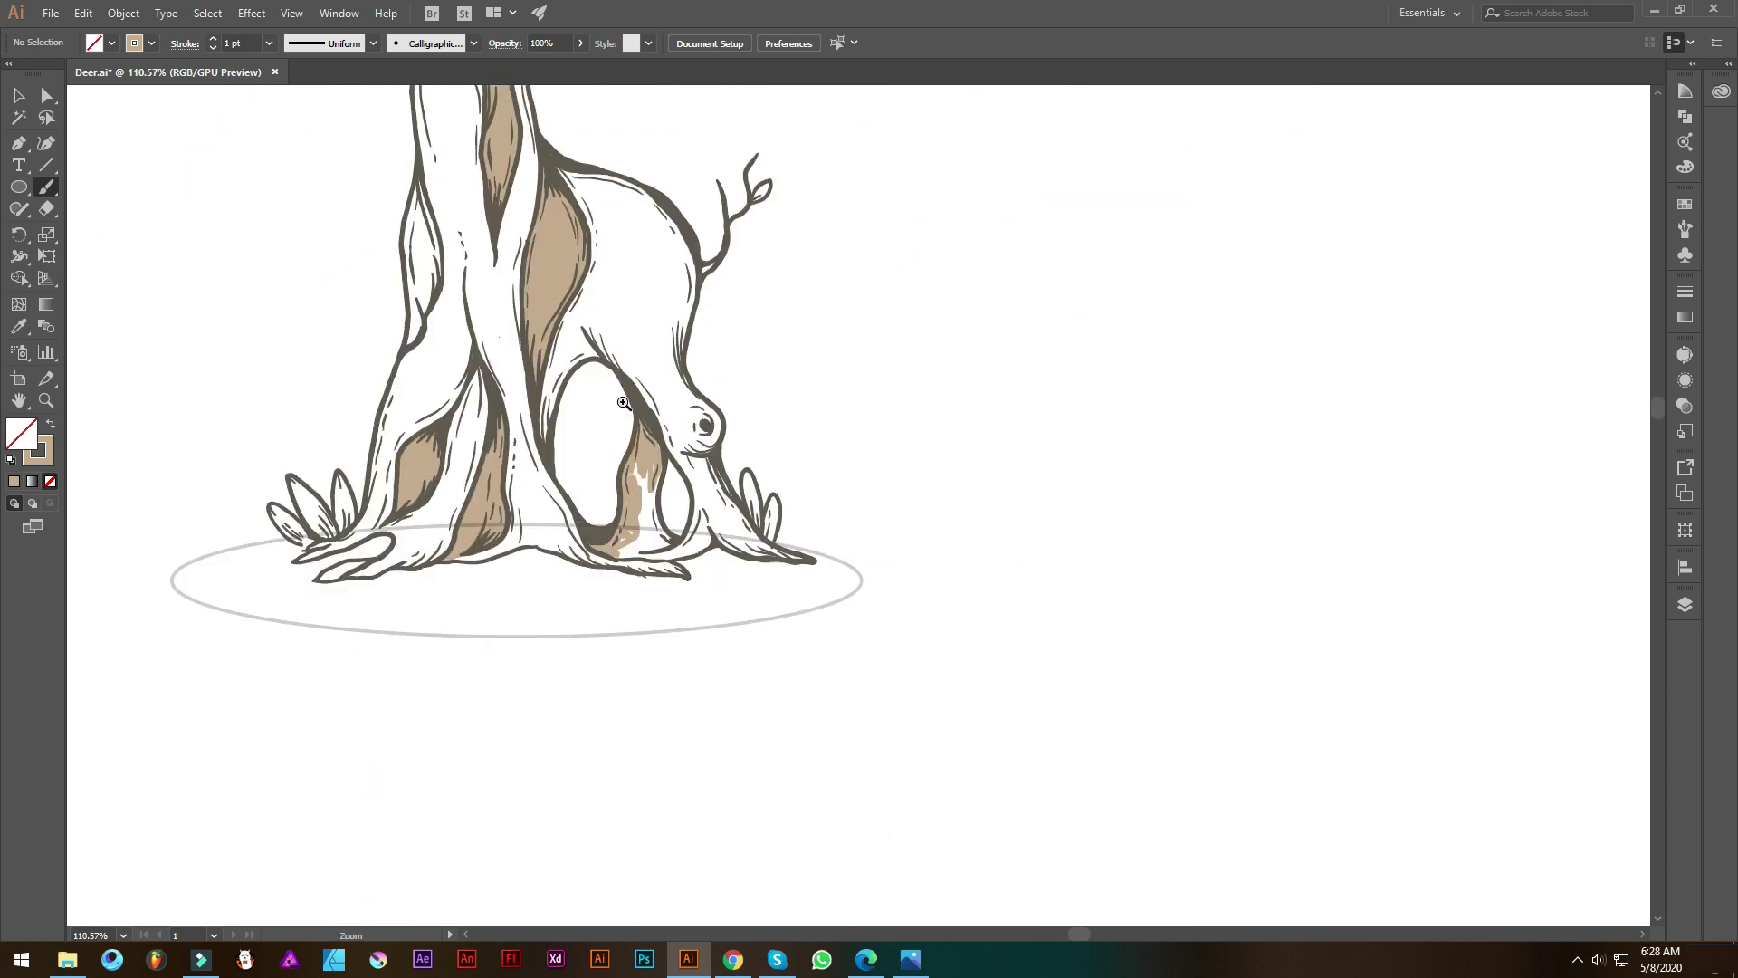
pyautogui.scroll(1, 652, 543)
pyautogui.moveTo(665, 453); pyautogui.dragTo(675, 615)
pyautogui.moveTo(652, 520)
pyautogui.mouseDown()
pyautogui.moveTo(693, 647)
pyautogui.moveTo(649, 563)
pyautogui.mouseUp()
# Paint tan inside the deer's left leg and dab it onto the left hoof
pyautogui.scroll(-2, 649, 563)
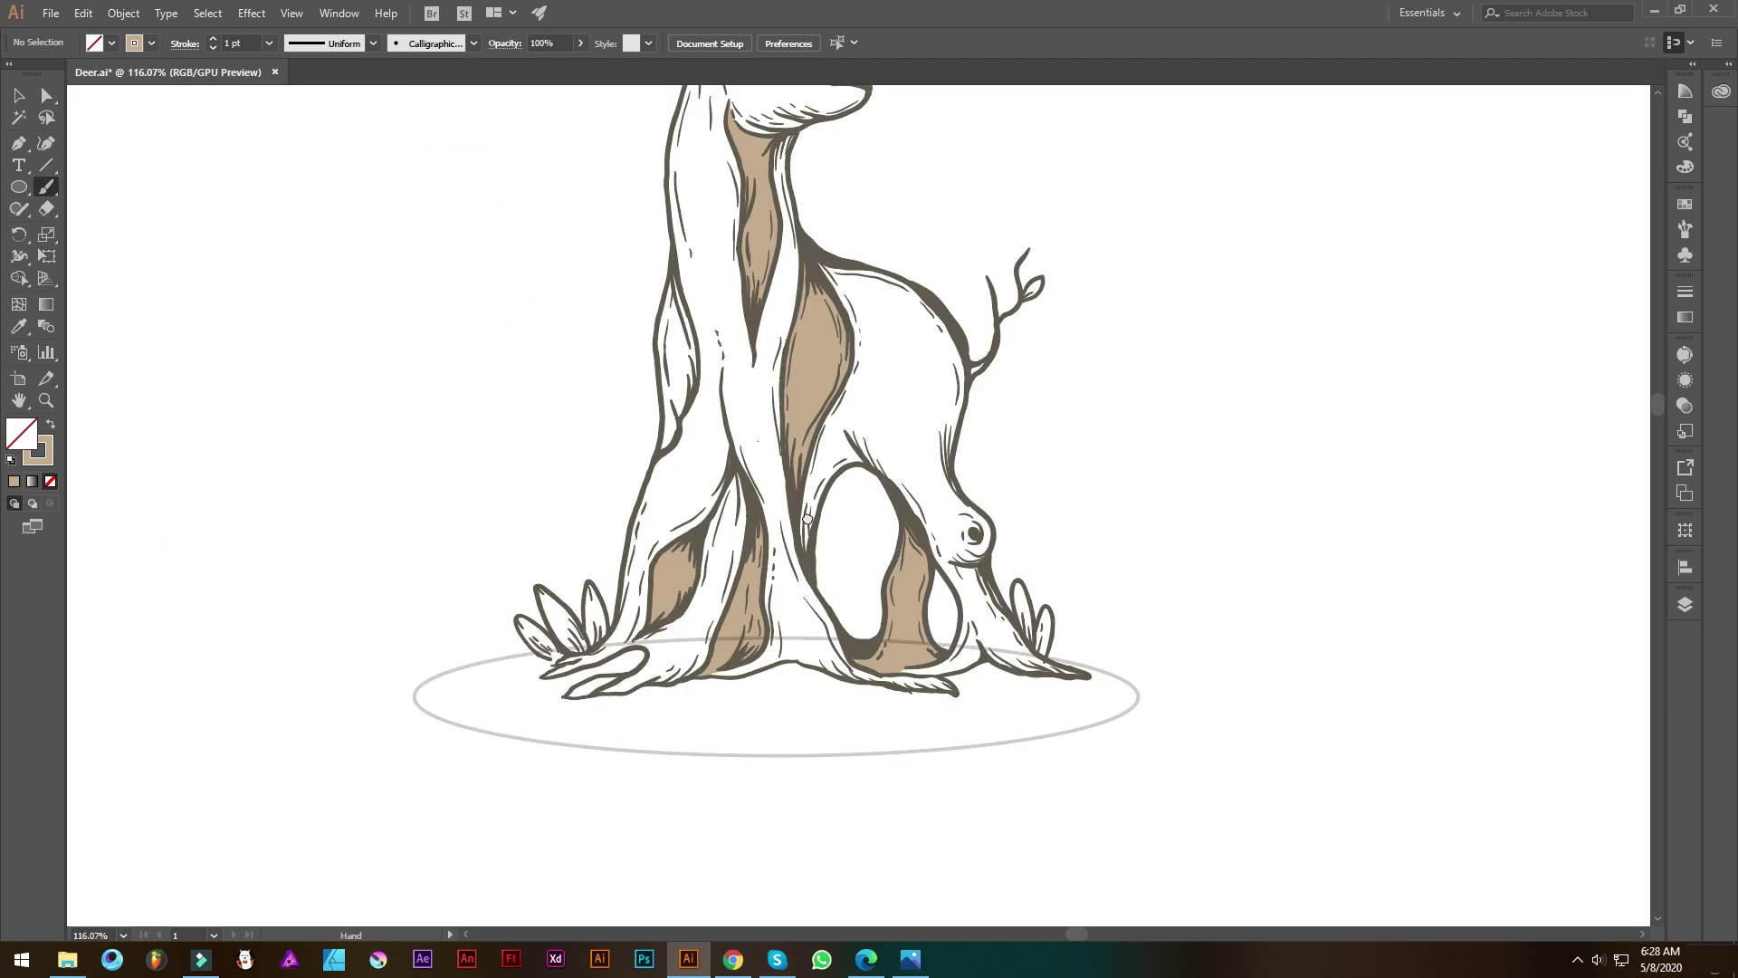
pyautogui.hscroll(-3, 648, 563)
pyautogui.moveTo(706, 308)
pyautogui.mouseDown()
pyautogui.moveTo(697, 417)
pyautogui.moveTo(693, 372)
pyautogui.mouseUp()
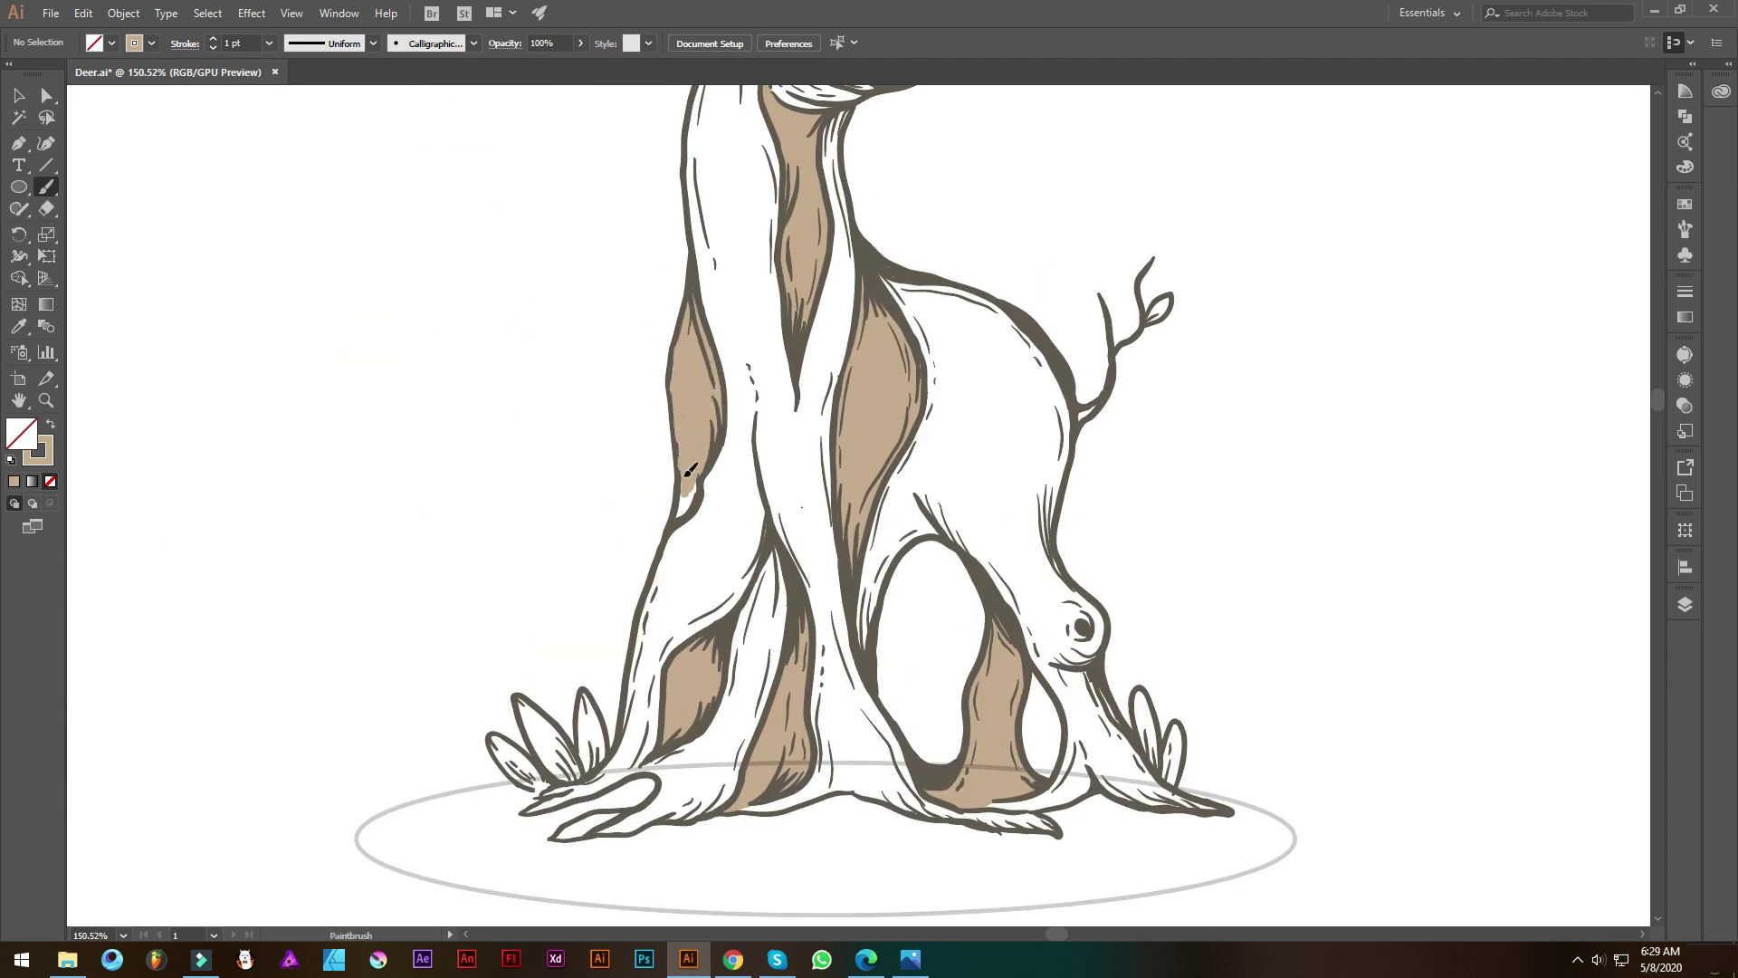
pyautogui.scroll(-2, 690, 470)
pyautogui.scroll(3, 996, 504)
pyautogui.scroll(-4, 996, 503)
pyautogui.hscroll(-6, 815, 507)
pyautogui.moveTo(575, 650); pyautogui.dragTo(591, 641)
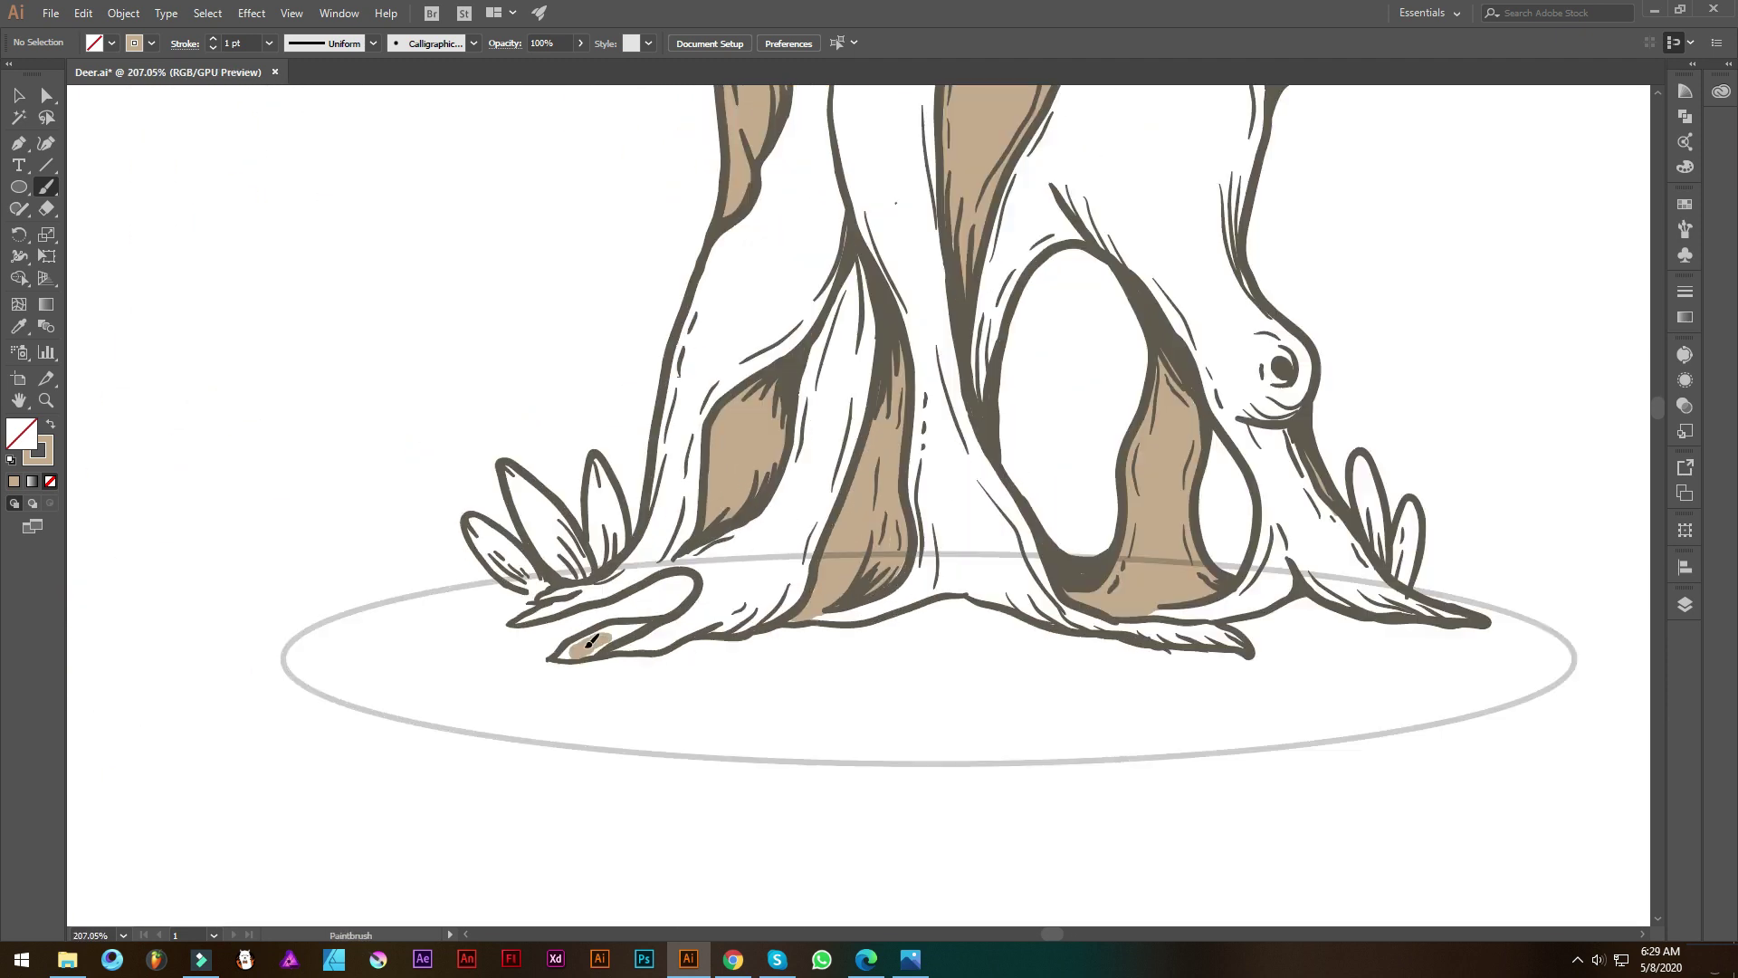
pyautogui.hotkey('ctrl', '0')
# Give the ground ellipse the deer's dark brown via Eyedropper and send it behind the deer
pyautogui.click(1685, 606)
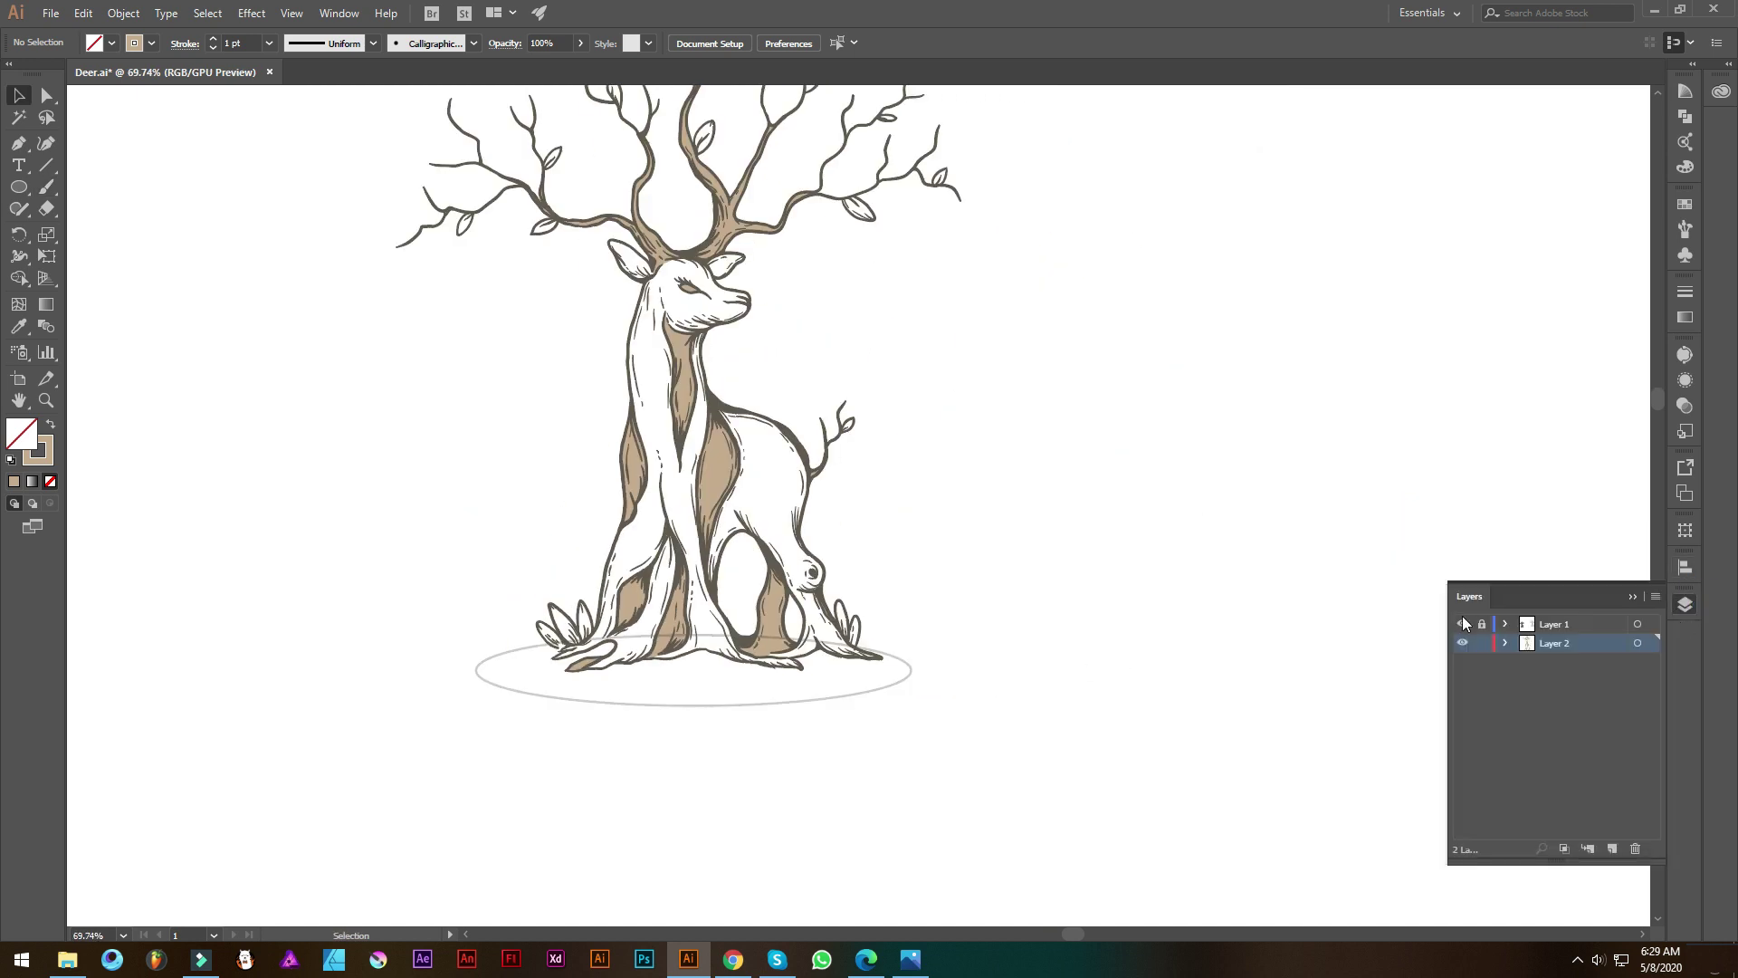
pyautogui.click(856, 693)
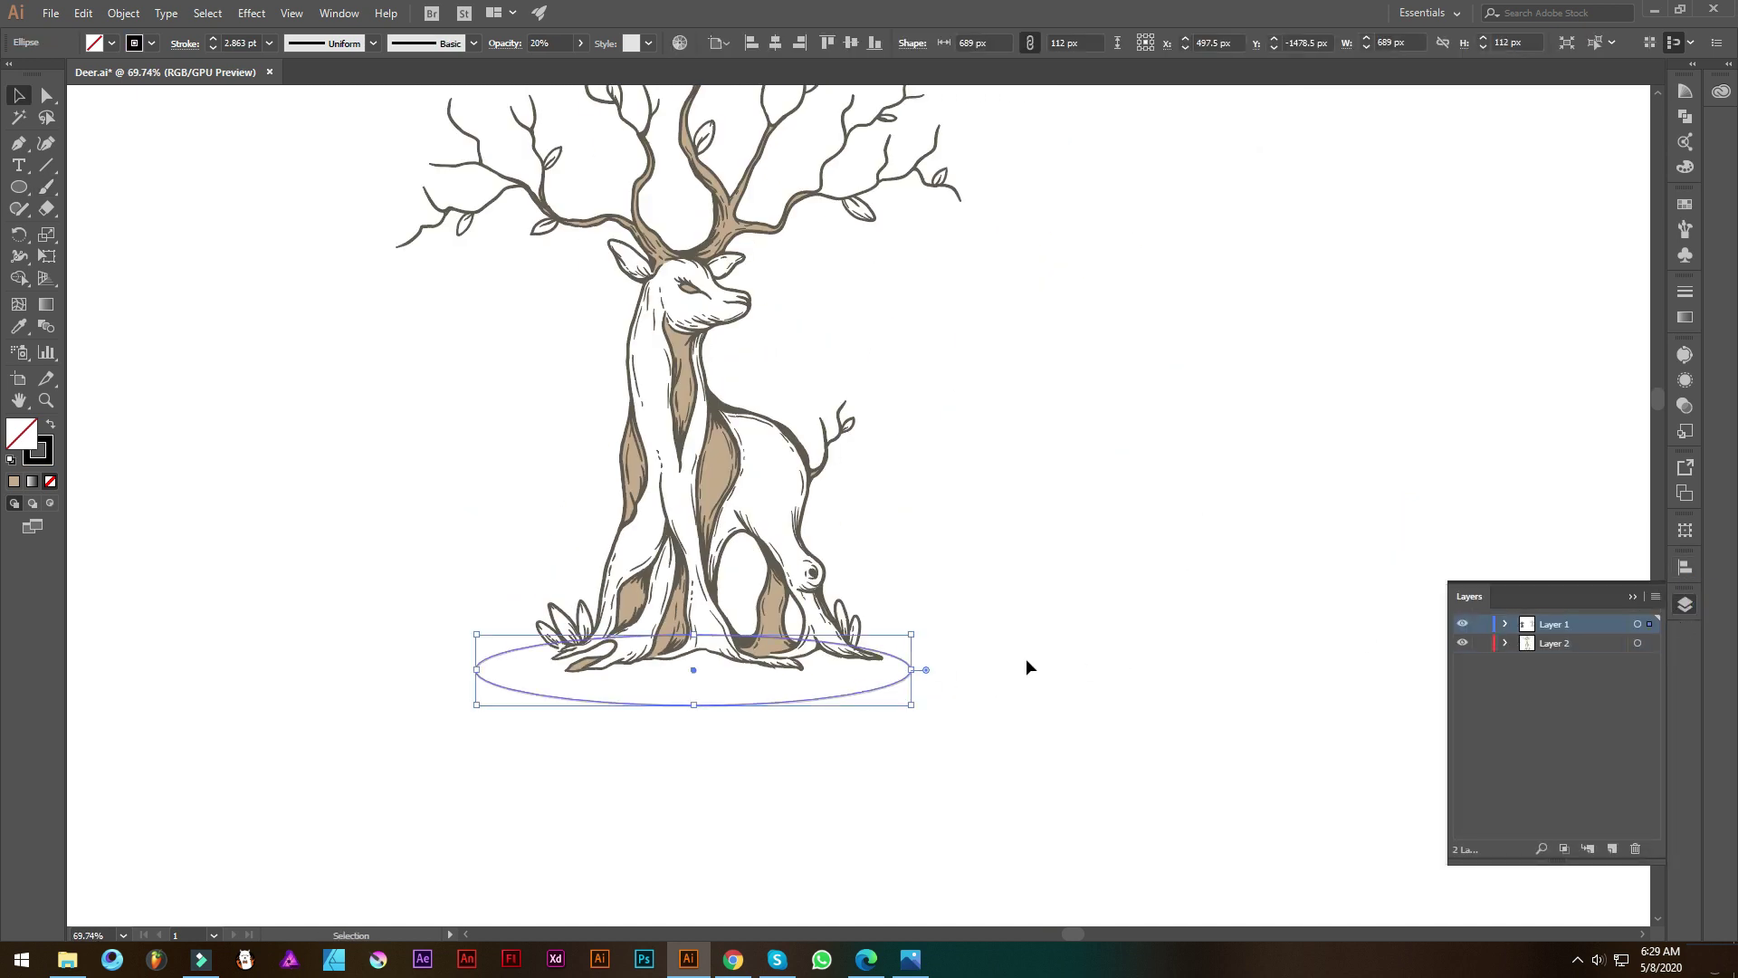
pyautogui.click(26, 328)
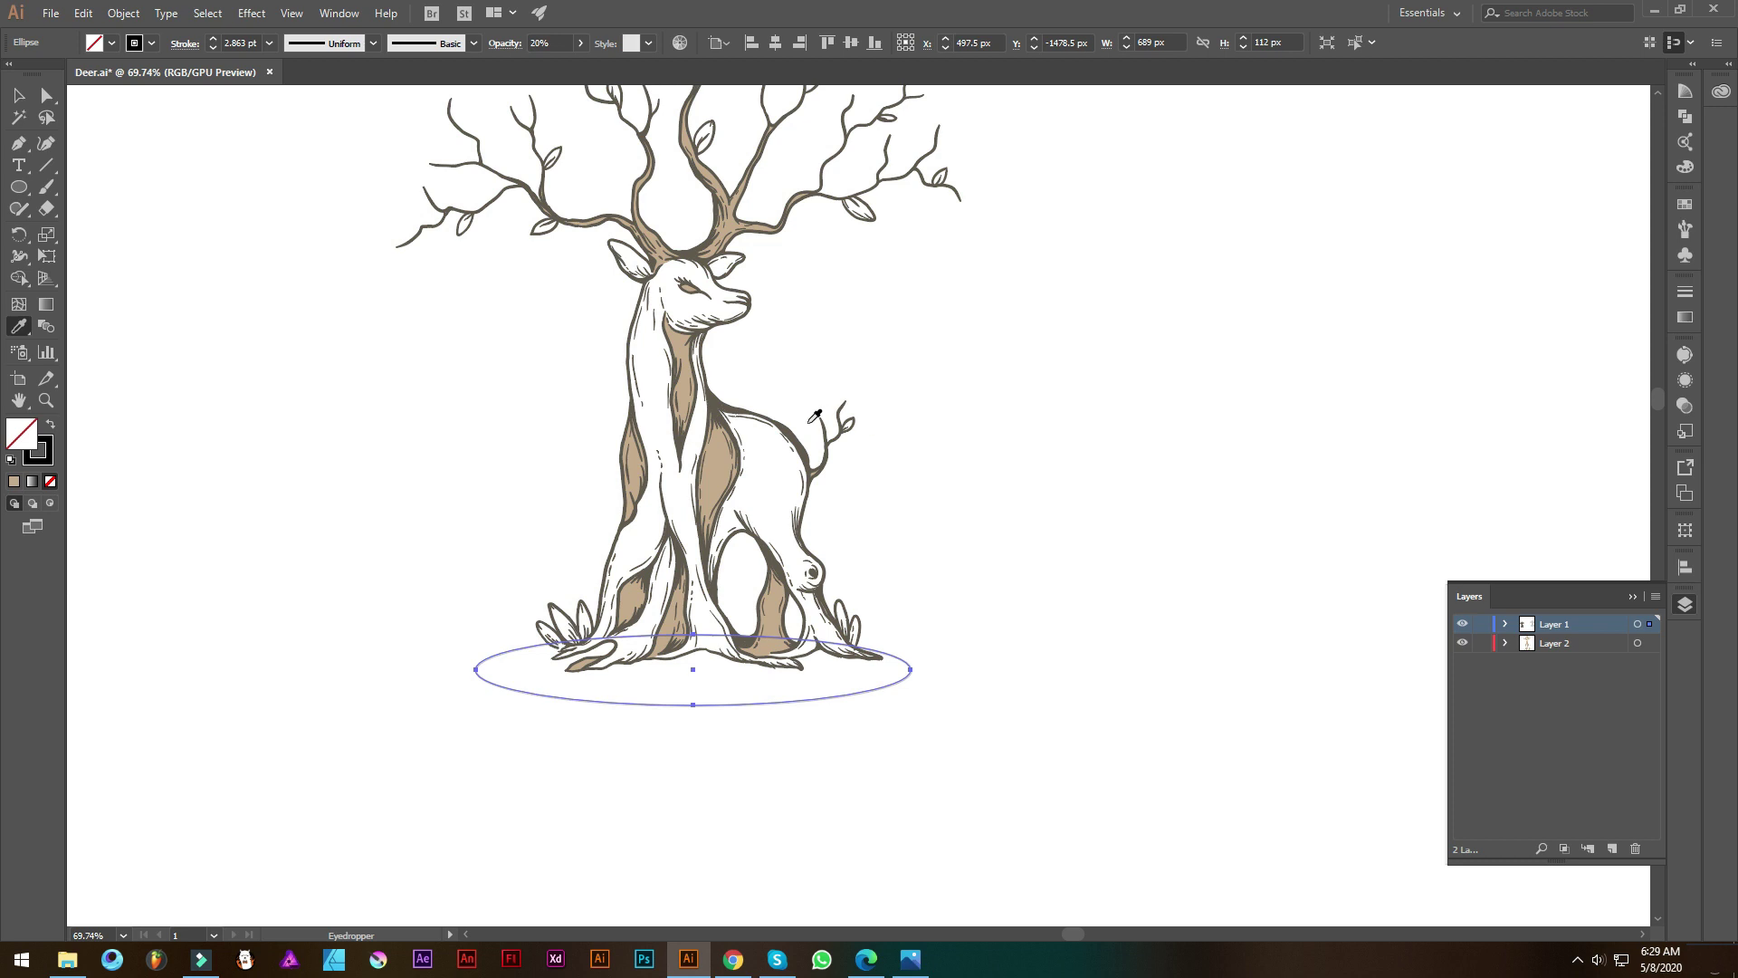
pyautogui.click(812, 436)
pyautogui.rightClick(802, 520)
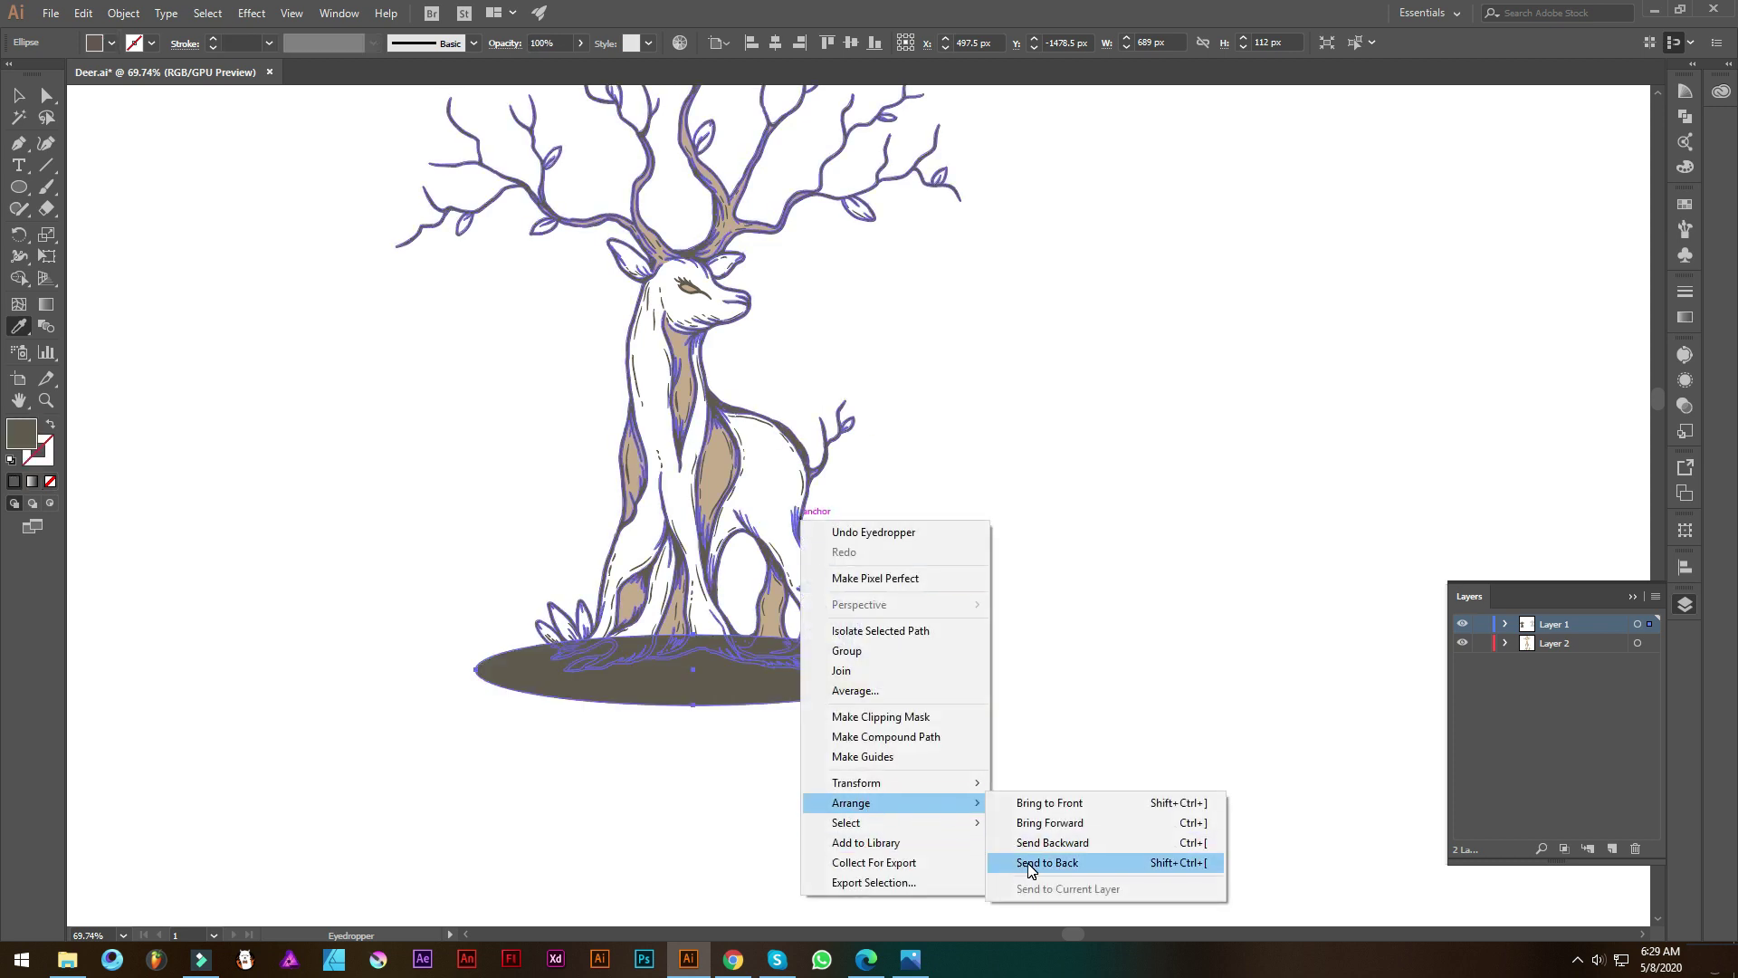
pyautogui.click(1048, 861)
# Swap the ellipse's fill and stroke colours, then deselect it
pyautogui.hotkey('shift', 'x')
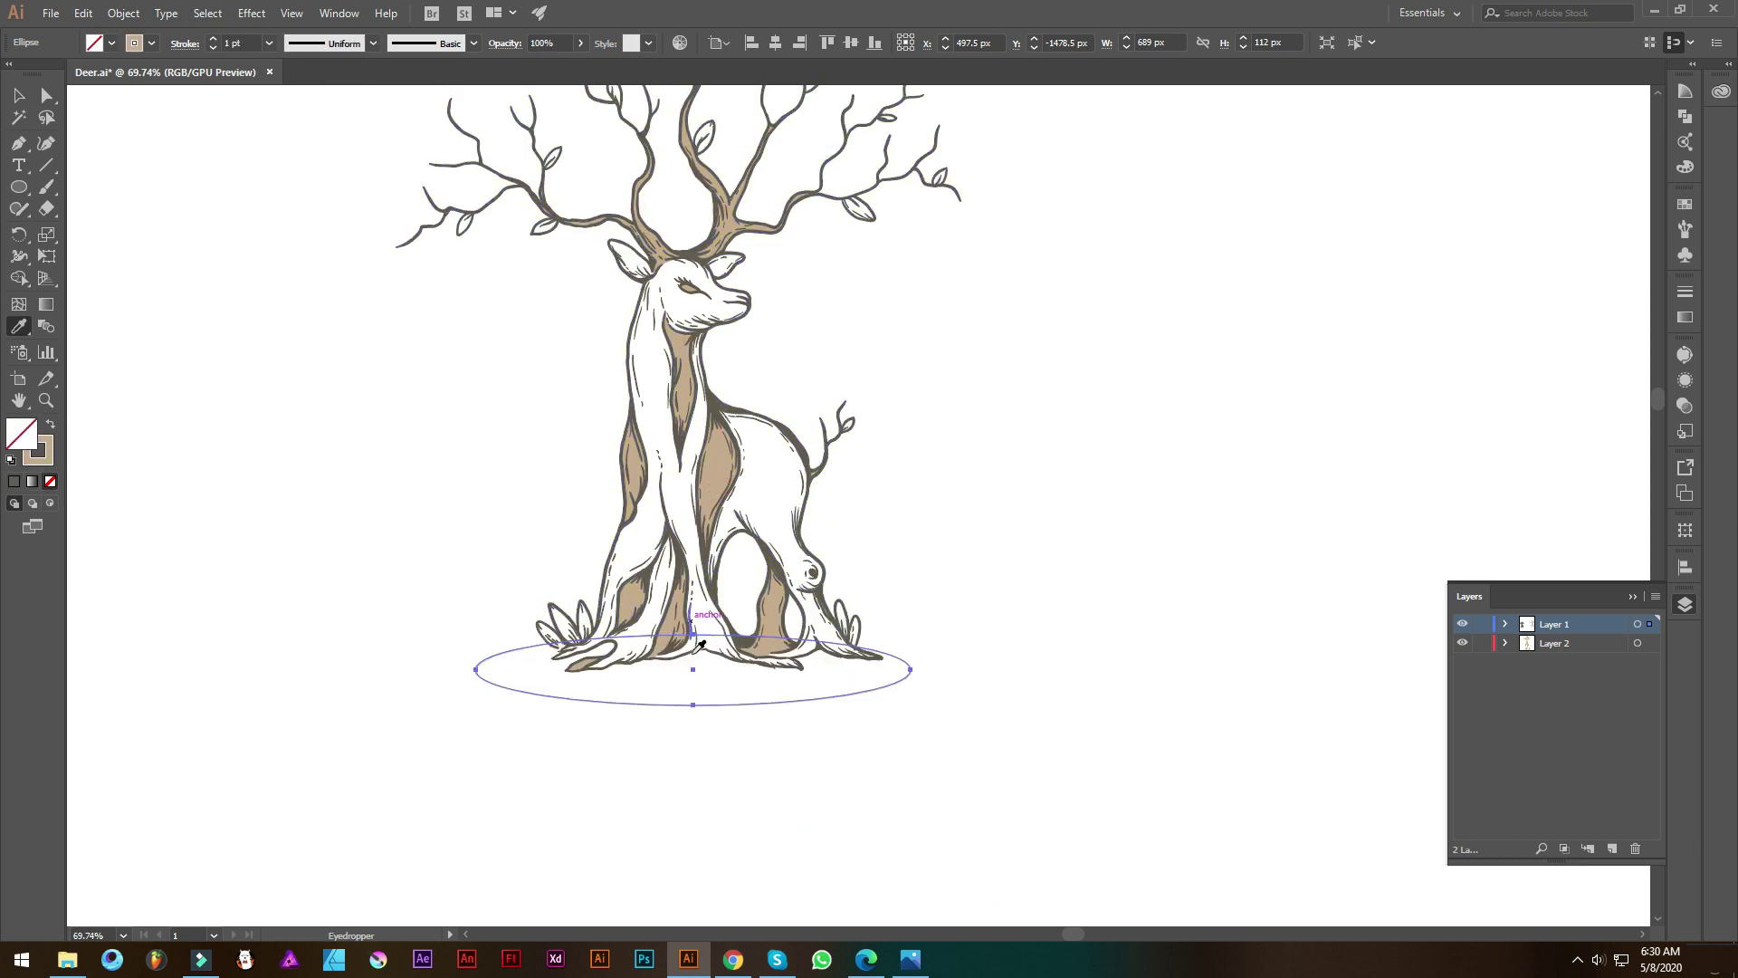
pyautogui.moveTo(704, 659); pyautogui.dragTo(822, 672)
pyautogui.click(51, 425)
pyautogui.click(18, 95)
pyautogui.click(362, 699)
# Give the ground ellipse a solid dark fill, deselect everything, and reset the fill to tan
pyautogui.click(450, 619)
pyautogui.keyDown('shift'); pyautogui.click(462, 715); pyautogui.keyUp('shift')
pyautogui.click(18, 278)
pyautogui.click(543, 702)
pyautogui.press('v')
pyautogui.hotkey('ctrl', 'shift', 'a')
pyautogui.click(590, 627)
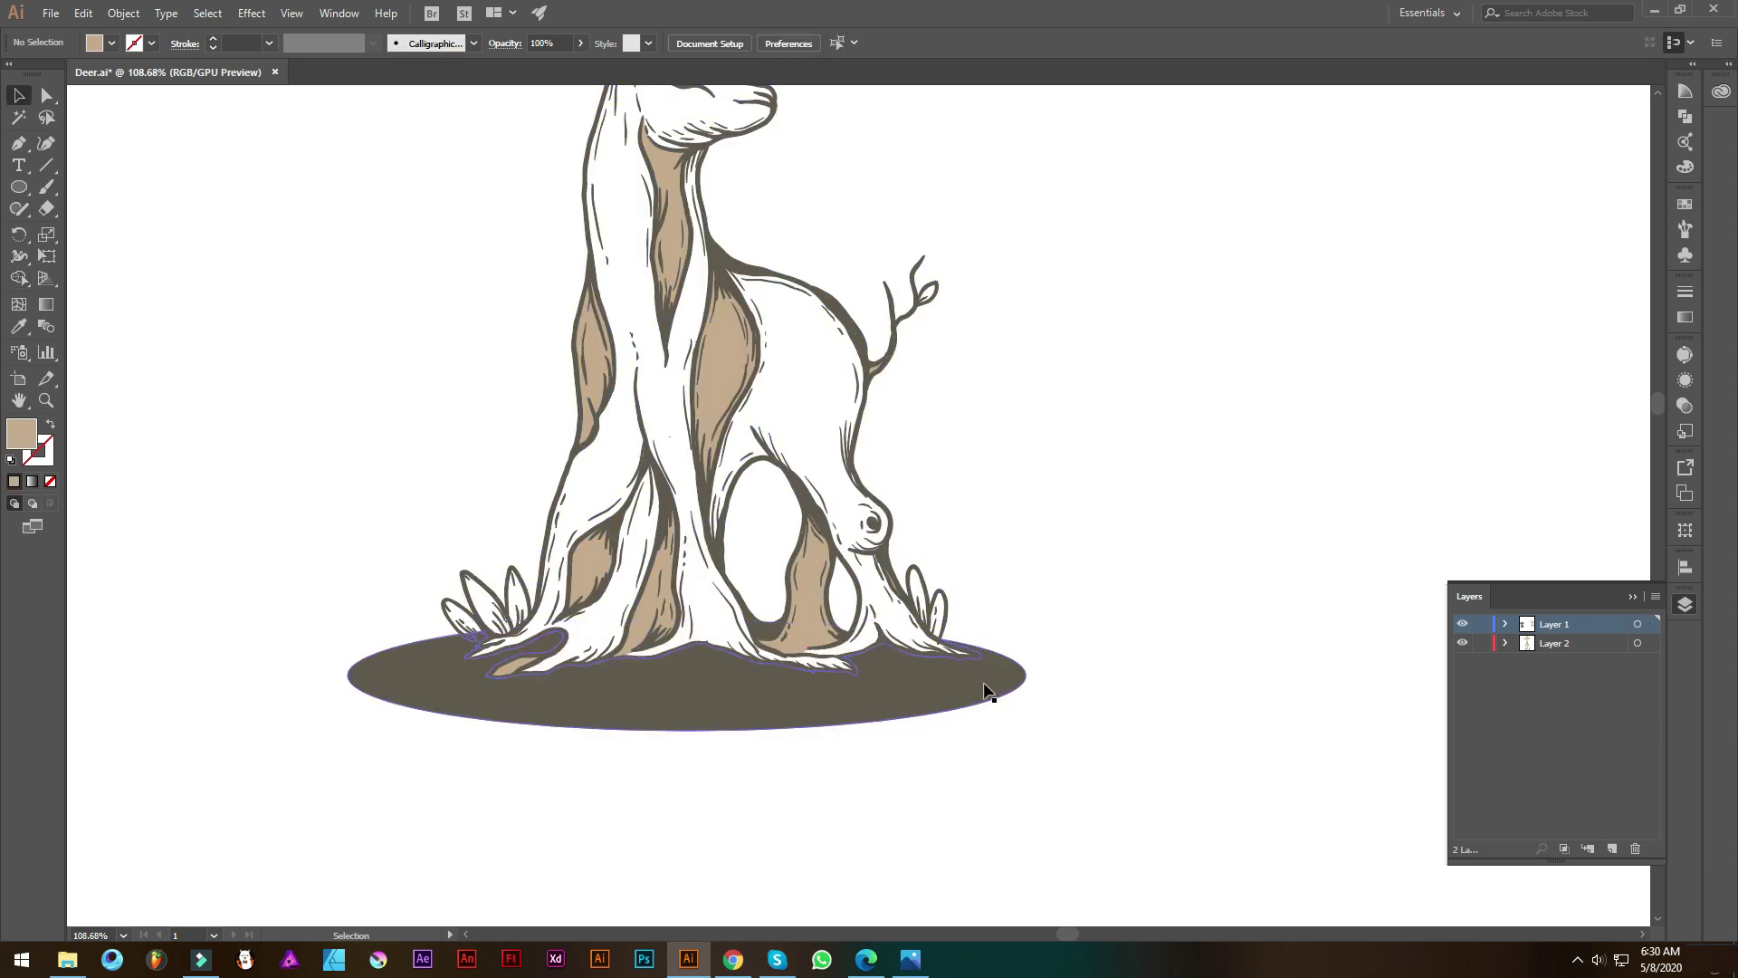
pyautogui.scroll(-3, 1041, 580)
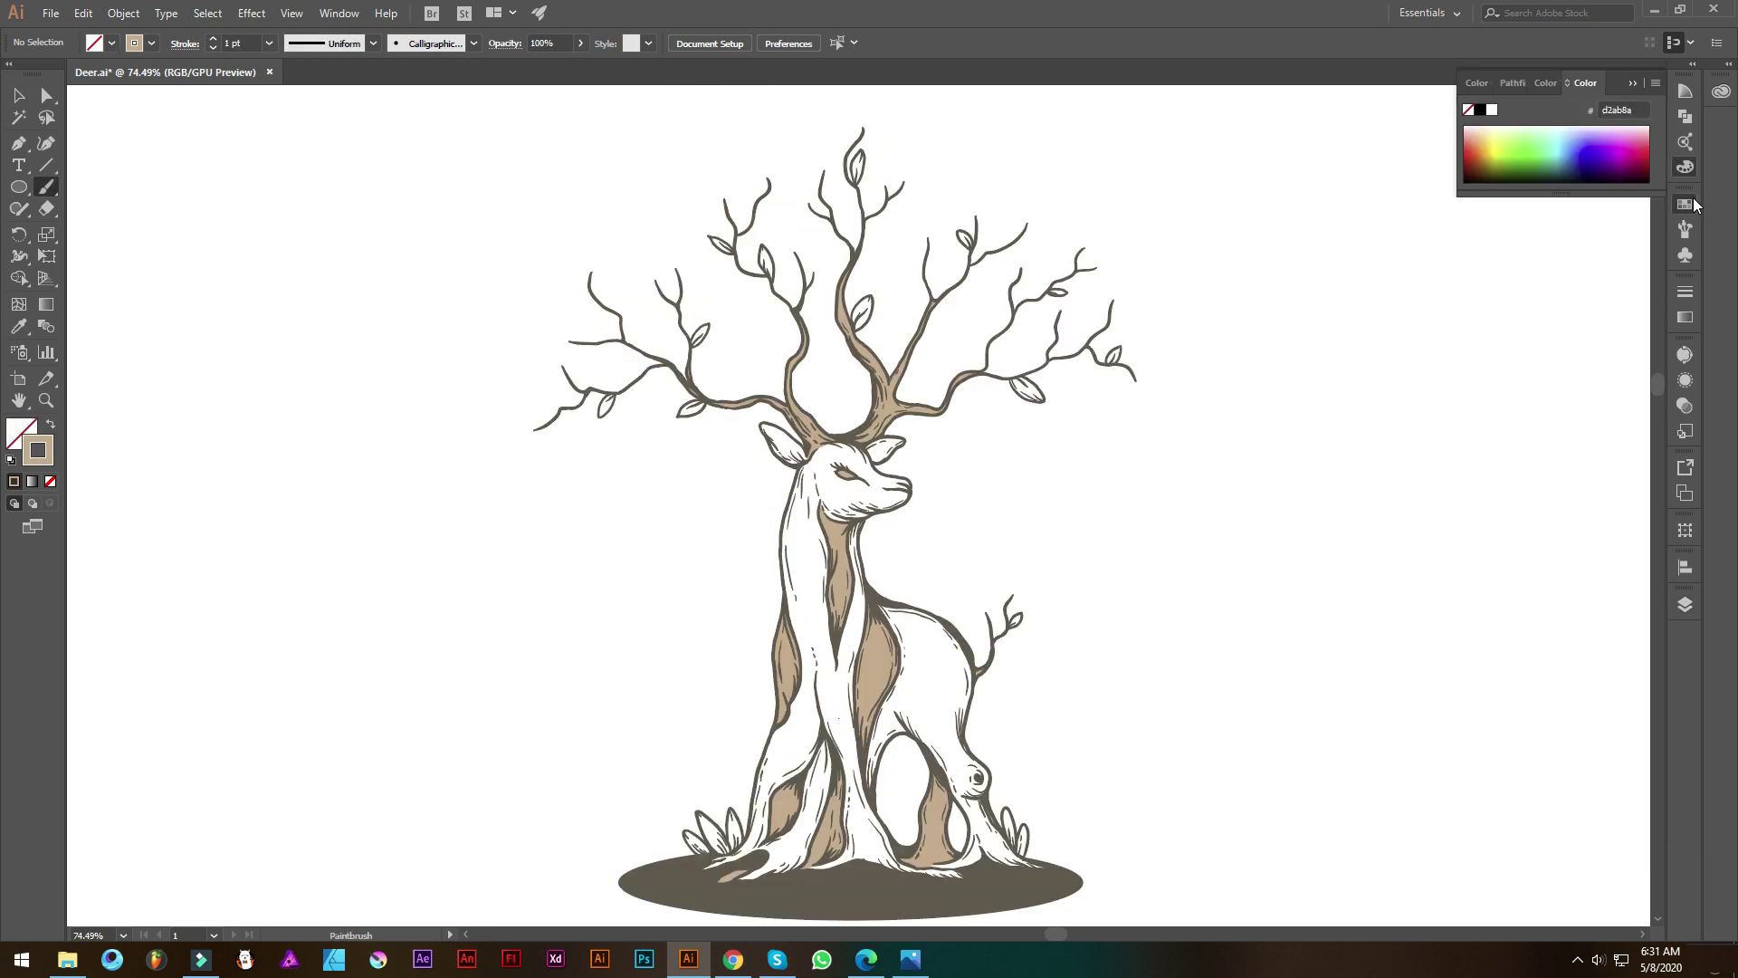
# Pick the light beige swatch and brush a first pale stroke down the deer's neck
pyautogui.click(1524, 290)
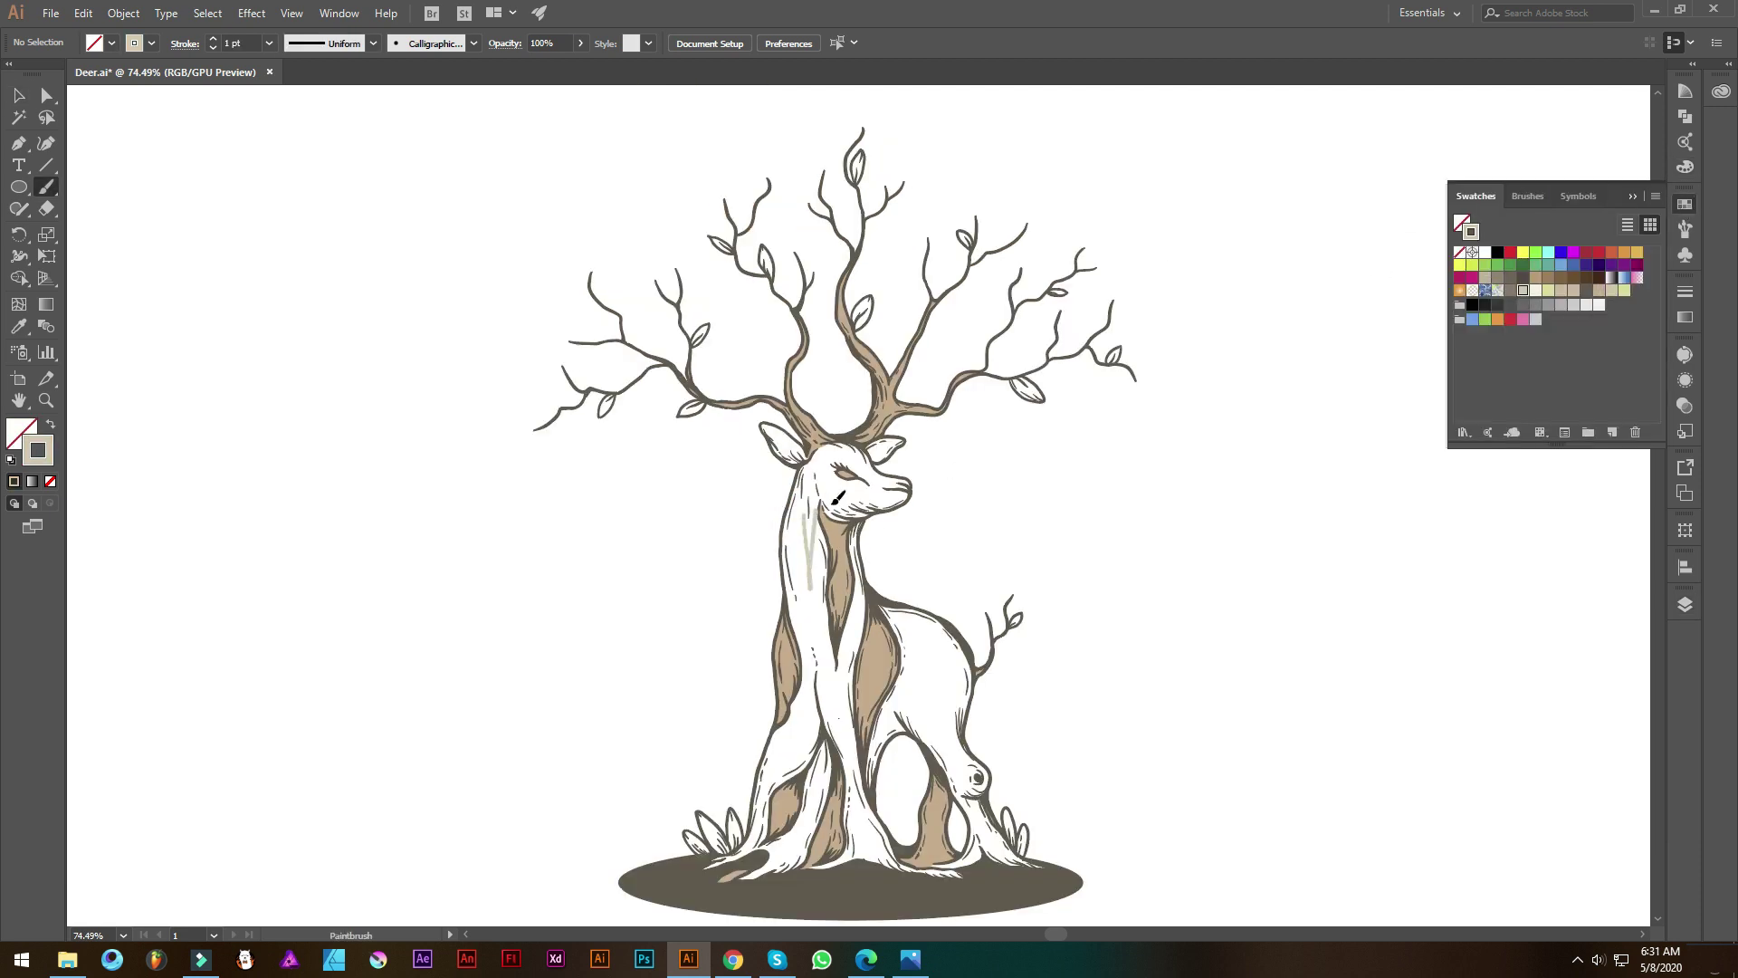
pyautogui.scroll(3, 837, 498)
pyautogui.scroll(2, 837, 498)
pyautogui.click(1687, 205)
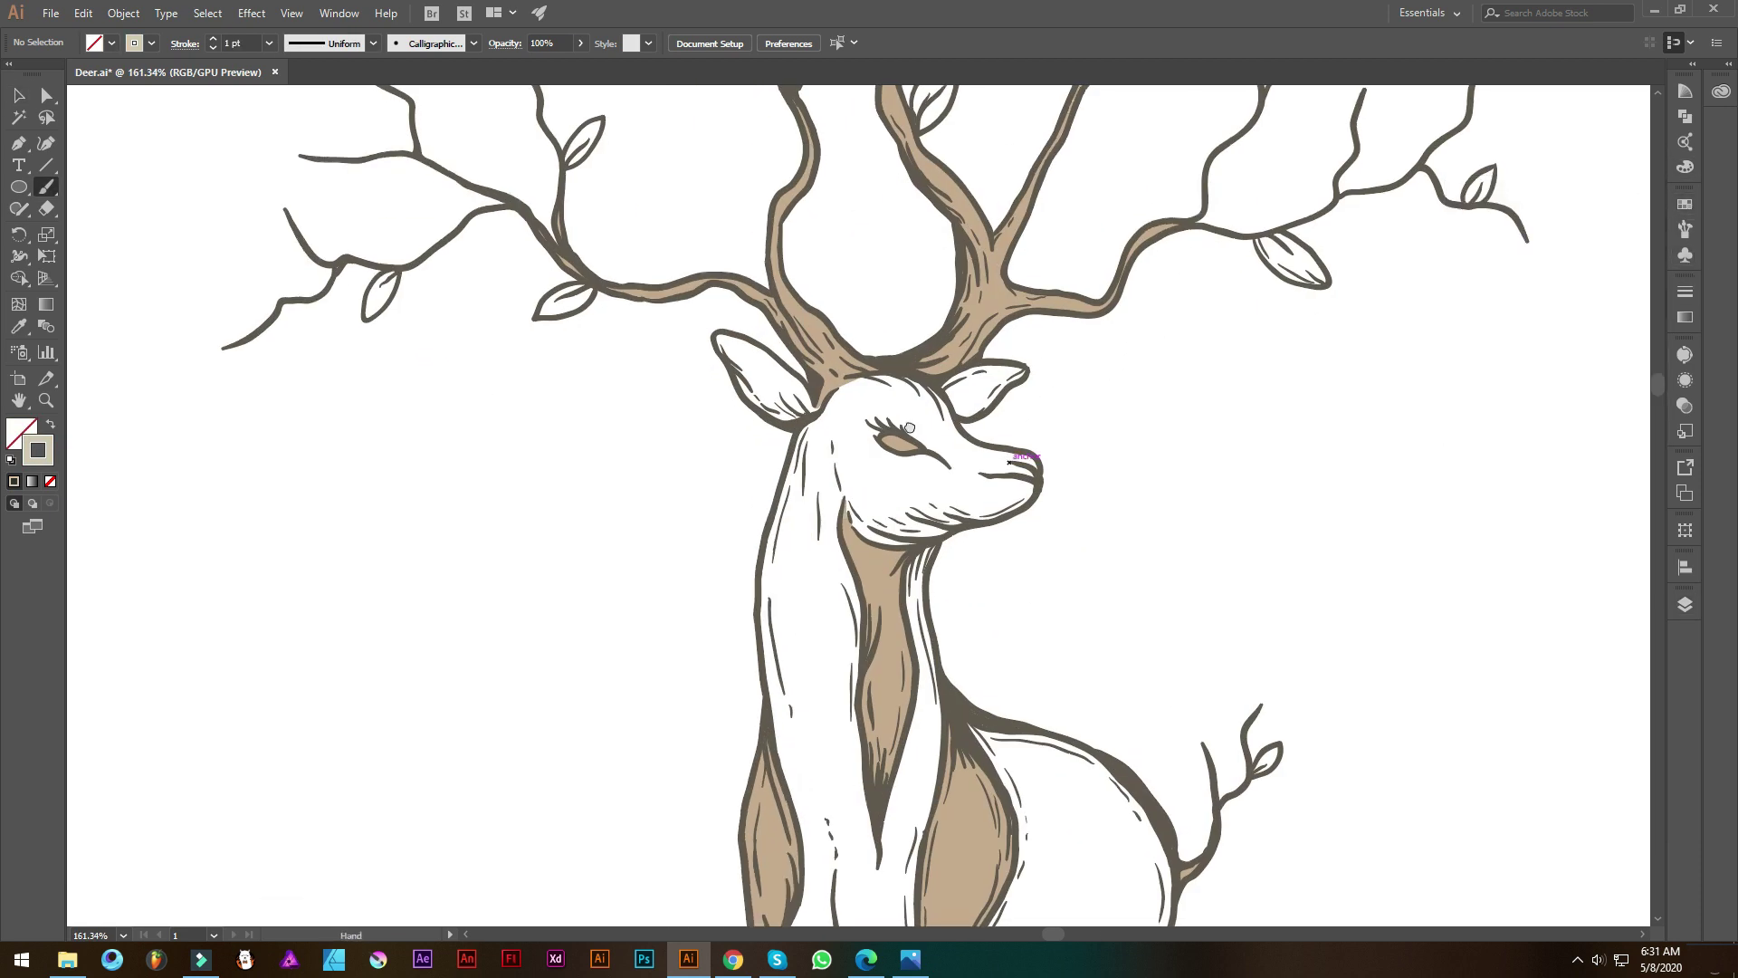
pyautogui.moveTo(668, 413); pyautogui.dragTo(667, 482)
pyautogui.scroll(-2, 711, 525)
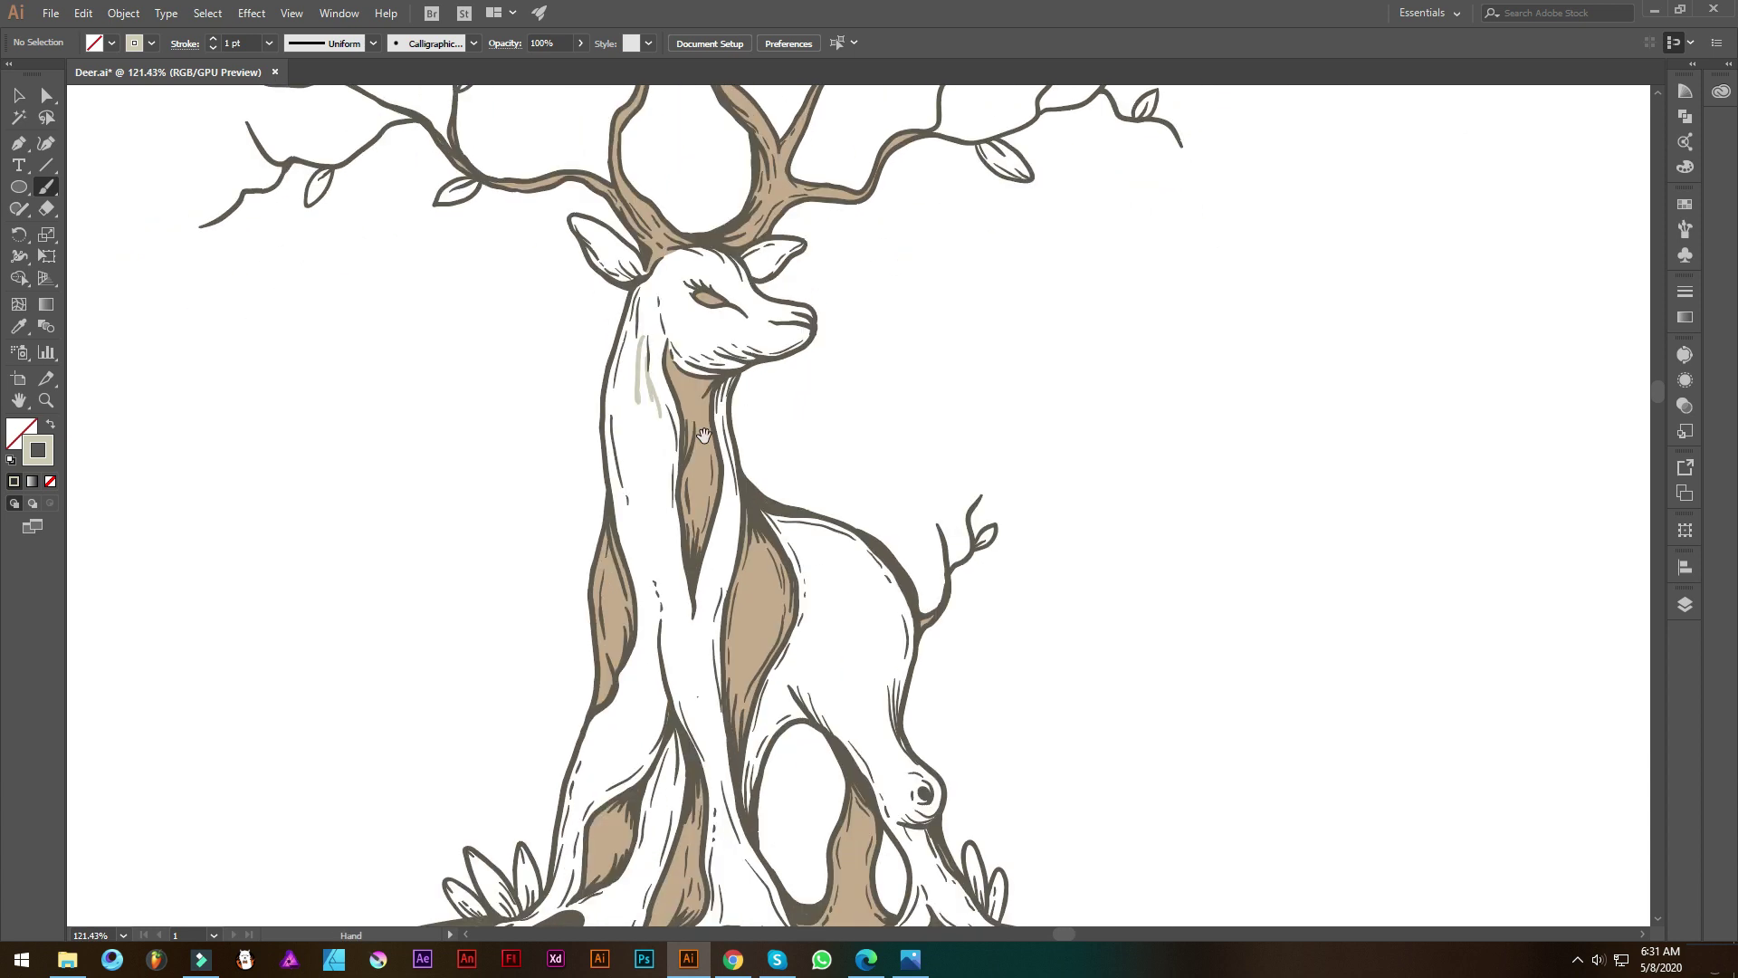
# Create a new calligraphic brush with 10 pt size that varies with pressure
pyautogui.click(1685, 229)
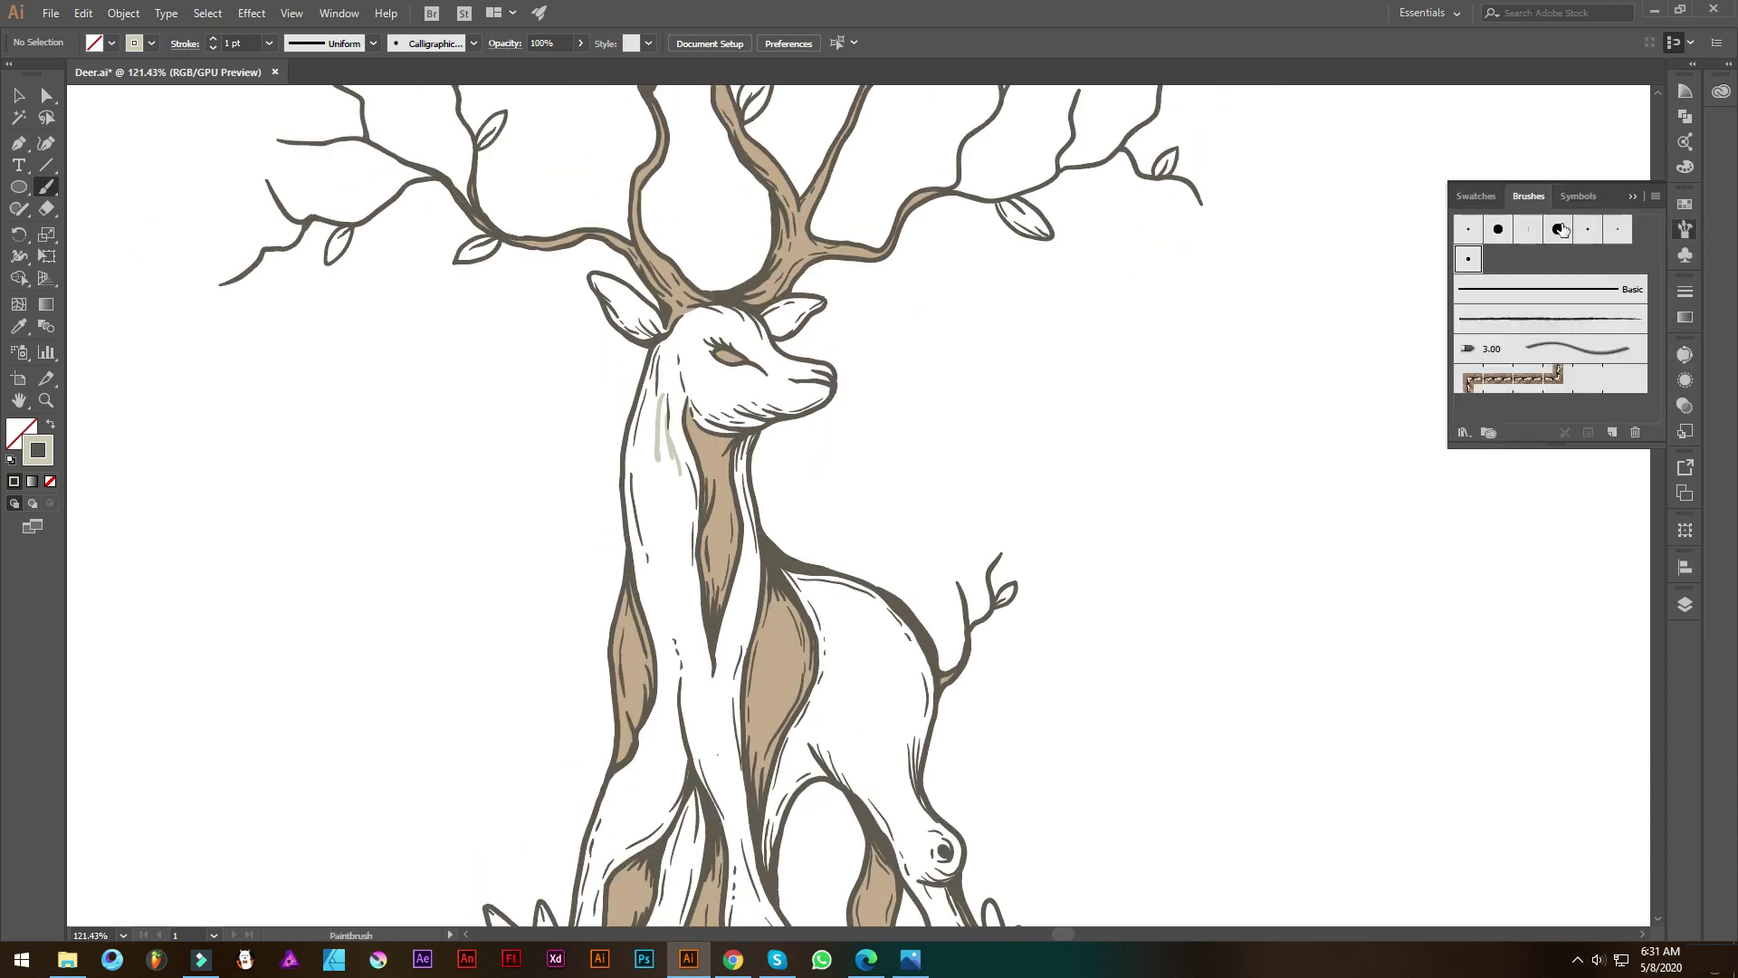
pyautogui.click(1613, 432)
pyautogui.click(707, 273)
pyautogui.moveTo(304, 396); pyautogui.dragTo(304, 396)
pyautogui.write('10')
pyautogui.click(530, 395)
pyautogui.click(519, 457)
pyautogui.click(678, 395)
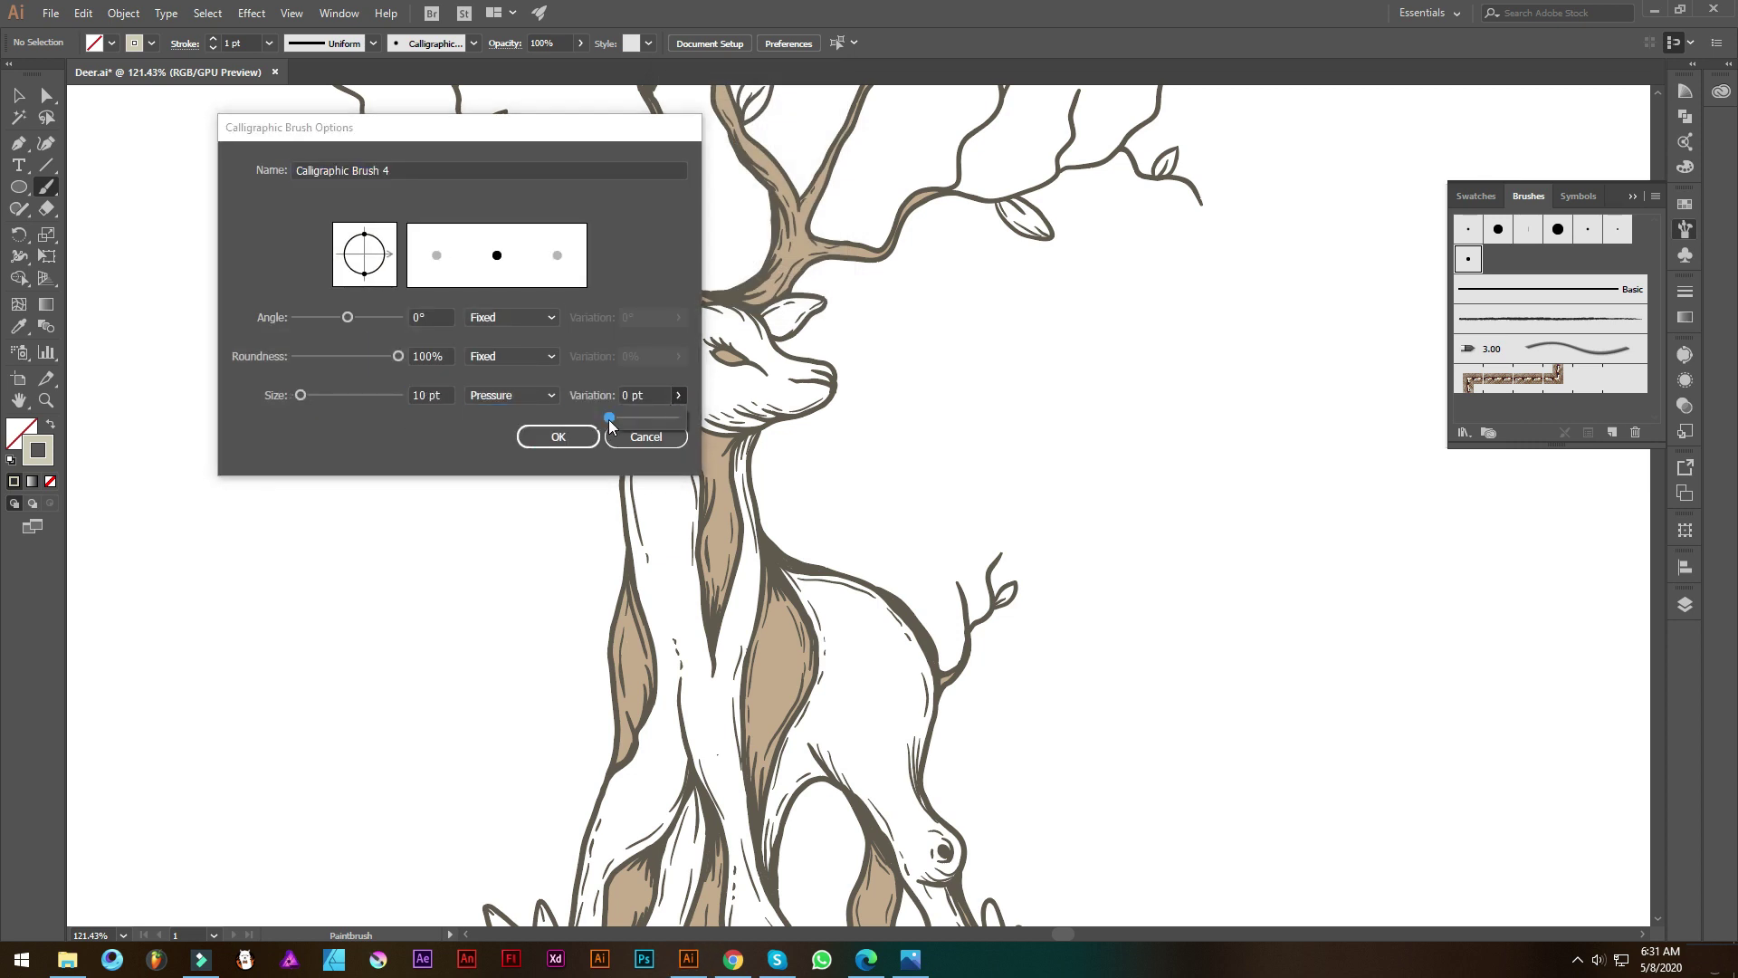
pyautogui.click(558, 437)
# Brush grey-green strokes down the length of the deer's neck
pyautogui.moveTo(670, 417); pyautogui.dragTo(666, 498)
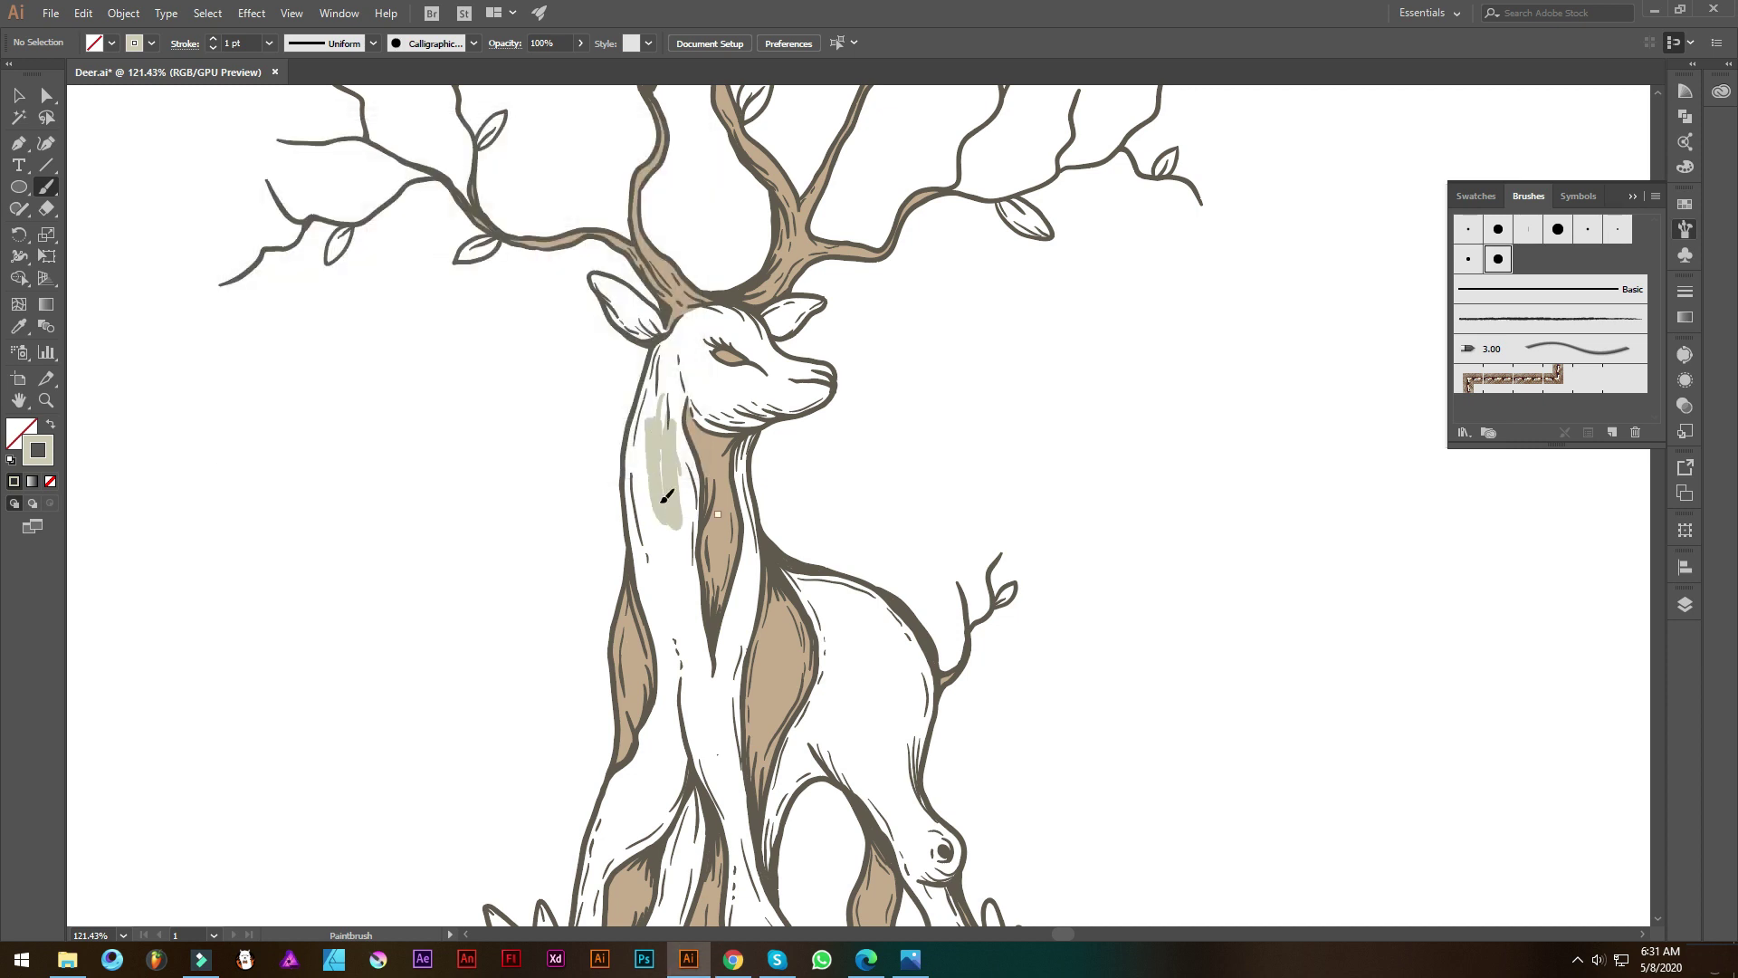
pyautogui.moveTo(634, 414); pyautogui.dragTo(675, 638)
pyautogui.moveTo(657, 507); pyautogui.dragTo(683, 666)
pyautogui.moveTo(675, 476); pyautogui.dragTo(694, 541)
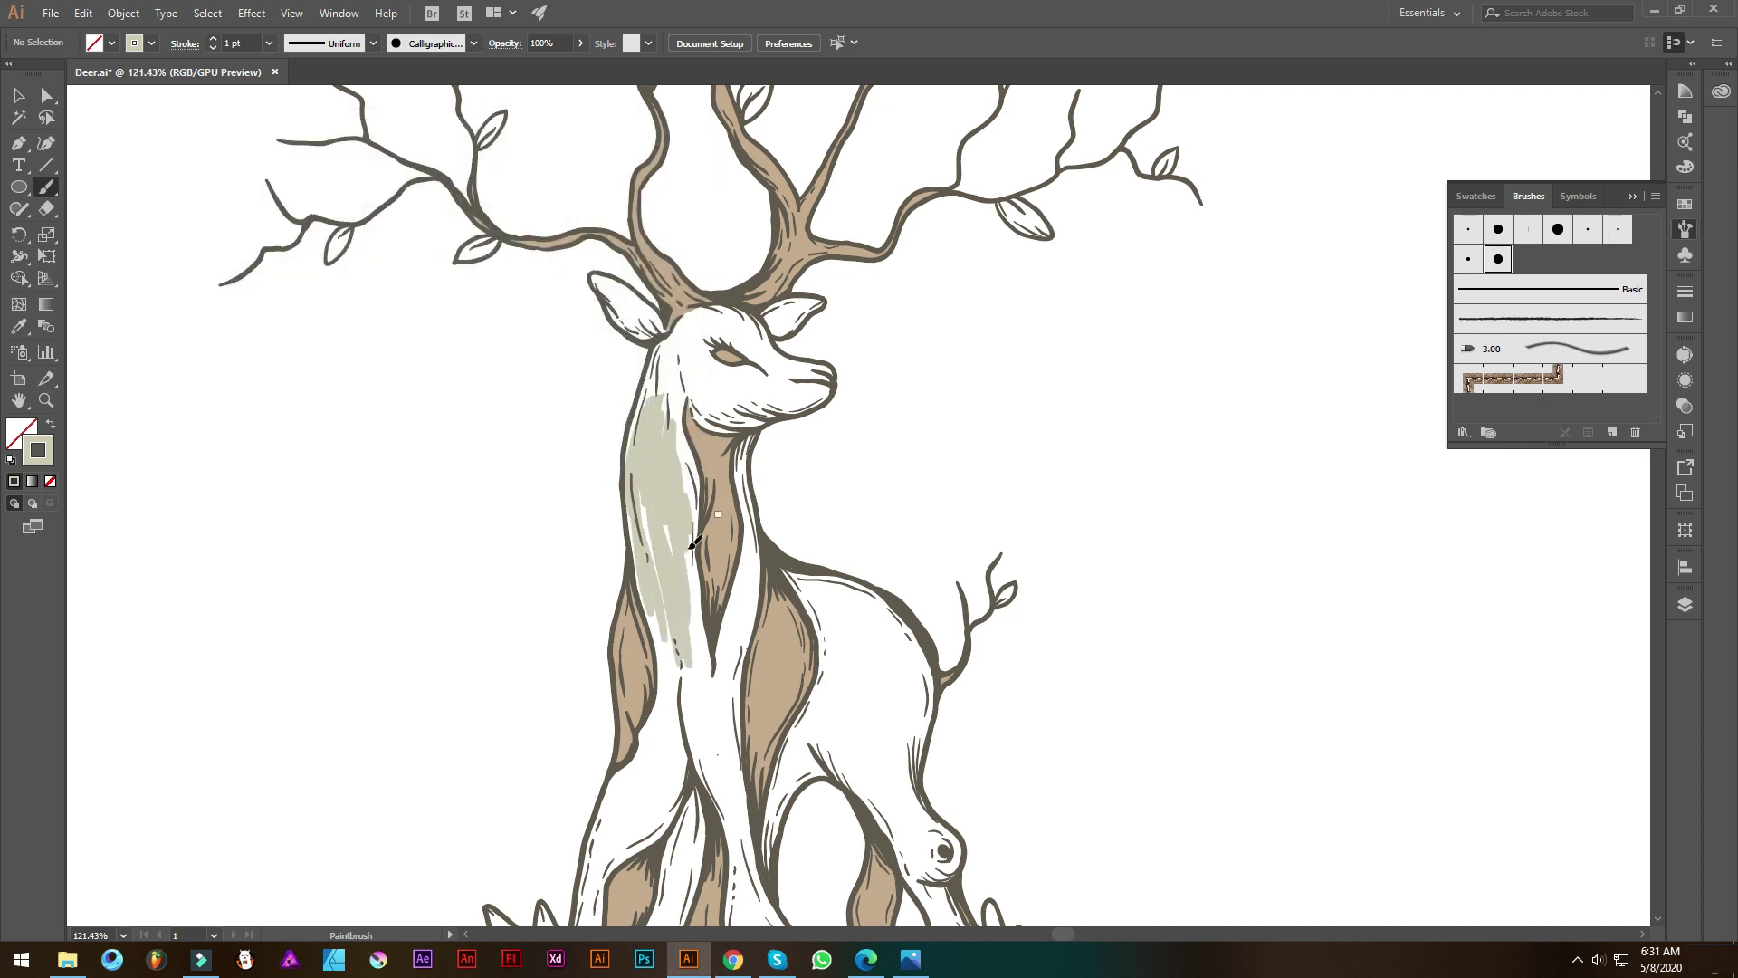
pyautogui.moveTo(657, 389); pyautogui.dragTo(661, 665)
pyautogui.moveTo(687, 326); pyautogui.dragTo(698, 633)
pyautogui.scroll(-3, 681, 445)
pyautogui.moveTo(681, 445)
pyautogui.mouseDown()
pyautogui.moveTo(666, 602)
pyautogui.moveTo(729, 308)
pyautogui.moveTo(693, 715)
pyautogui.mouseUp()
pyautogui.scroll(3, 725, 325)
pyautogui.scroll(-3, 692, 716)
pyautogui.moveTo(702, 494)
pyautogui.mouseDown()
pyautogui.moveTo(724, 638)
pyautogui.moveTo(700, 500)
pyautogui.mouseUp()
pyautogui.scroll(-3, 700, 501)
pyautogui.scroll(2, 700, 501)
pyautogui.moveTo(656, 363); pyautogui.dragTo(634, 461)
# Paint the left leg, the strip between brown patches and the right leg's base grey-green
pyautogui.moveTo(663, 350)
pyautogui.mouseDown()
pyautogui.moveTo(593, 580)
pyautogui.moveTo(670, 616)
pyautogui.mouseUp()
pyautogui.moveTo(734, 389)
pyautogui.mouseDown()
pyautogui.moveTo(705, 499)
pyautogui.moveTo(734, 589)
pyautogui.moveTo(815, 544)
pyautogui.moveTo(794, 602)
pyautogui.moveTo(869, 633)
pyautogui.moveTo(1033, 625)
pyautogui.mouseUp()
pyautogui.scroll(-2, 706, 499)
pyautogui.hscroll(-3, 705, 499)
pyautogui.scroll(2, 788, 562)
pyautogui.hscroll(4, 788, 561)
pyautogui.scroll(-2, 814, 588)
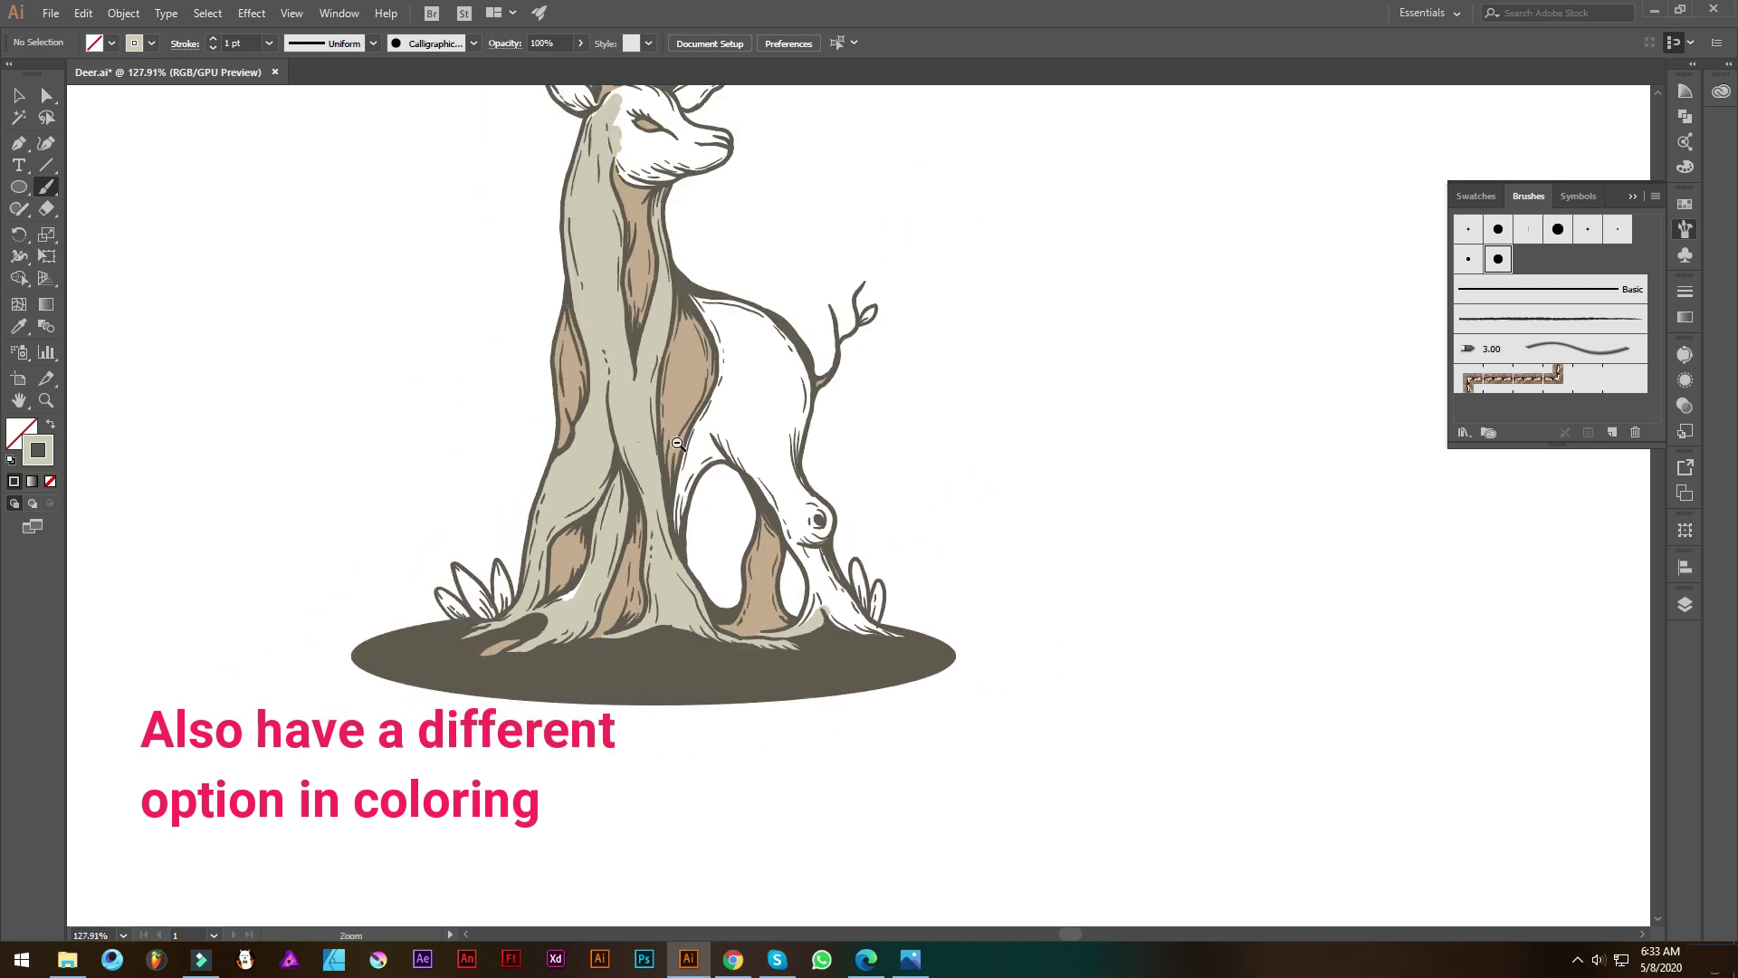
pyautogui.moveTo(743, 118); pyautogui.dragTo(743, 329)
pyautogui.scroll(-2, 743, 329)
pyautogui.scroll(3, 738, 317)
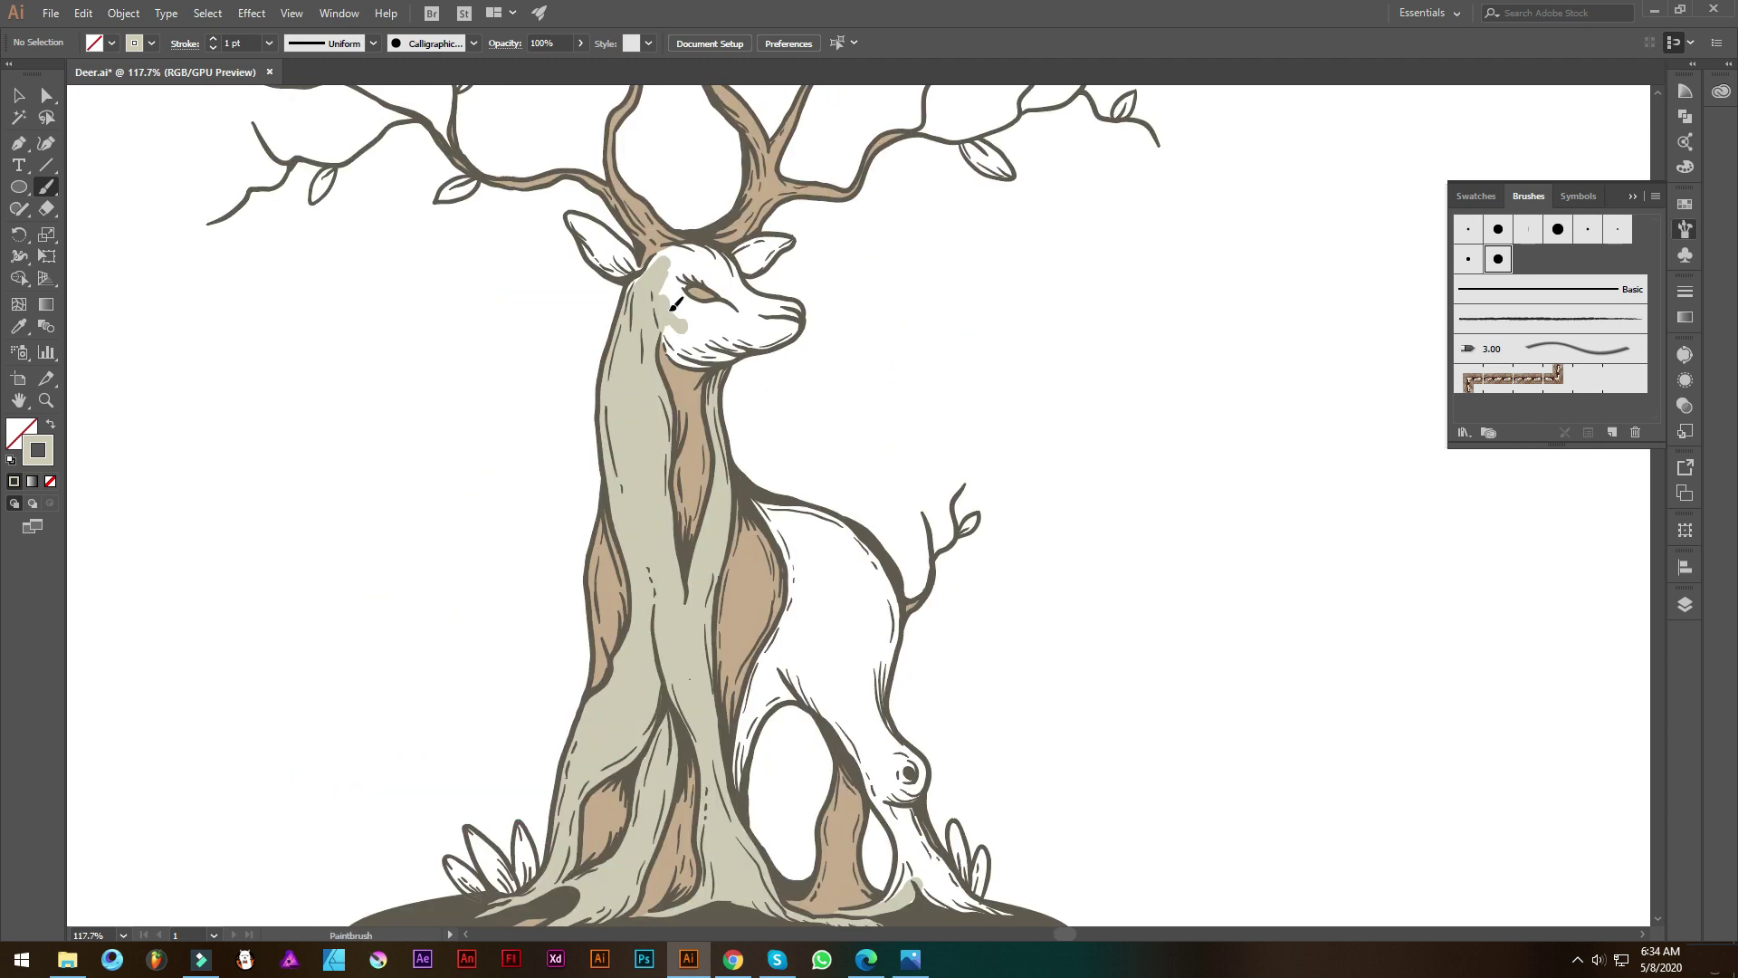
pyautogui.scroll(1, 732, 306)
pyautogui.scroll(2, 733, 306)
pyautogui.scroll(2, 733, 306)
# Paint the deer's forehead, cheek and muzzle grey-green
pyautogui.moveTo(896, 444)
pyautogui.mouseDown()
pyautogui.moveTo(681, 356)
pyautogui.moveTo(869, 380)
pyautogui.mouseUp()
pyautogui.moveTo(724, 503); pyautogui.dragTo(644, 441)
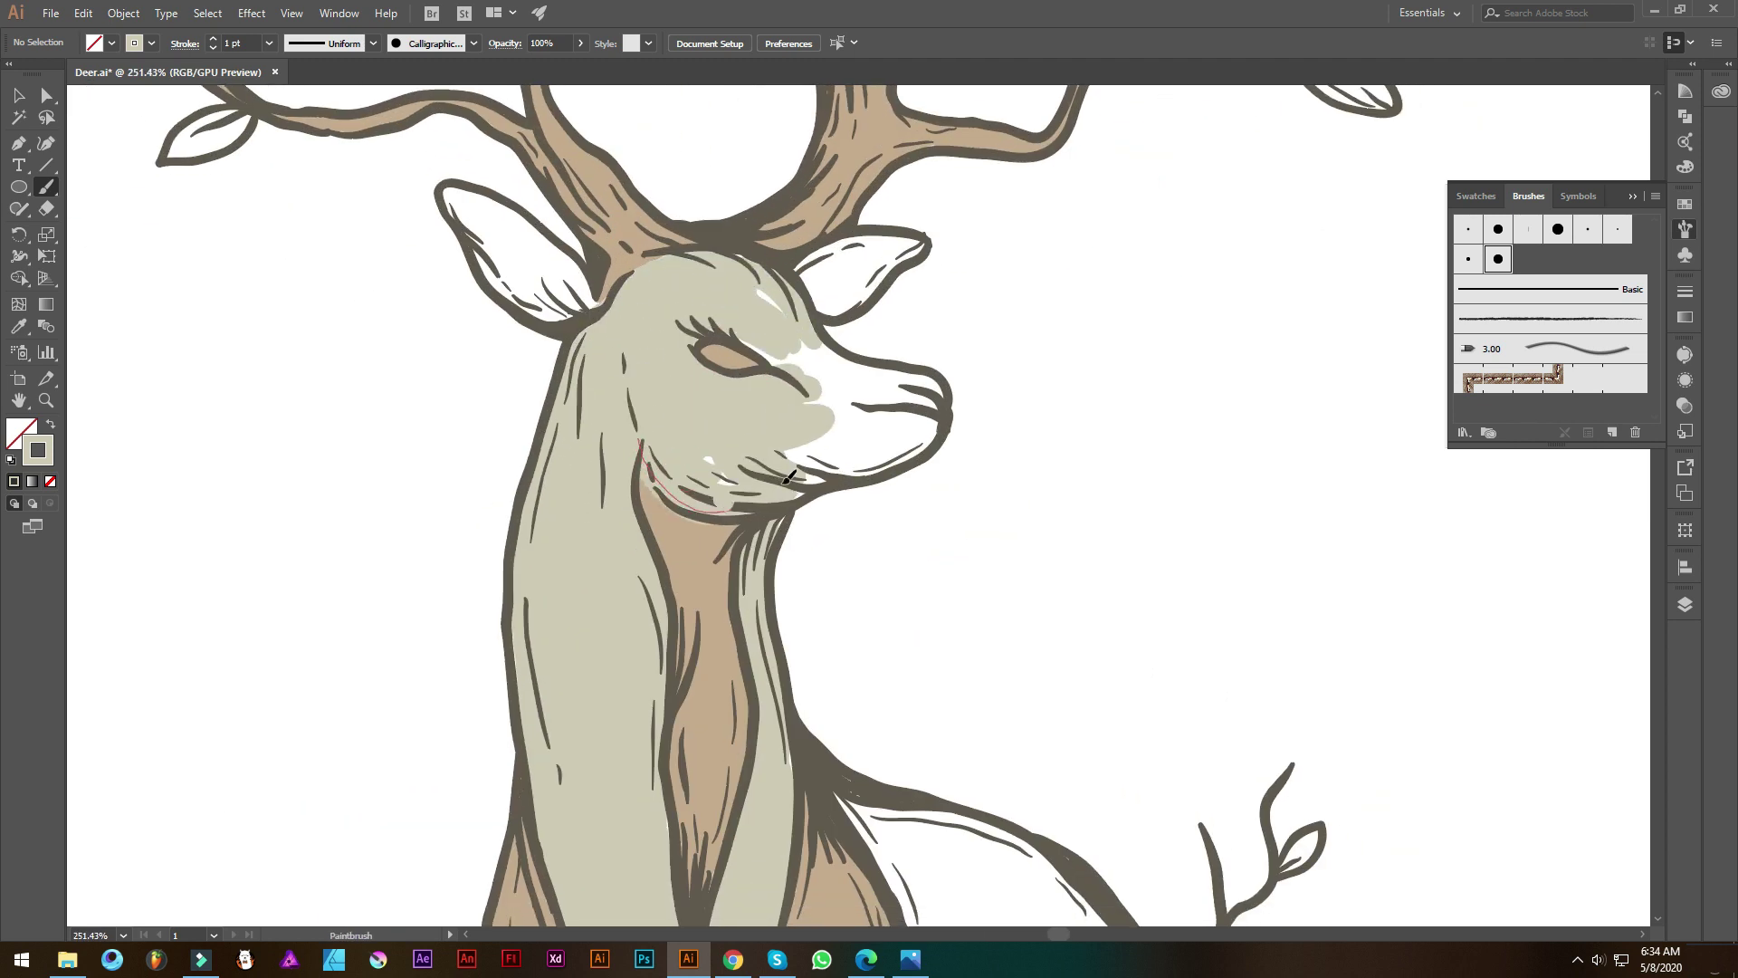
pyautogui.moveTo(788, 477); pyautogui.dragTo(688, 471)
pyautogui.moveTo(815, 435); pyautogui.dragTo(891, 475)
pyautogui.scroll(-2, 733, 335)
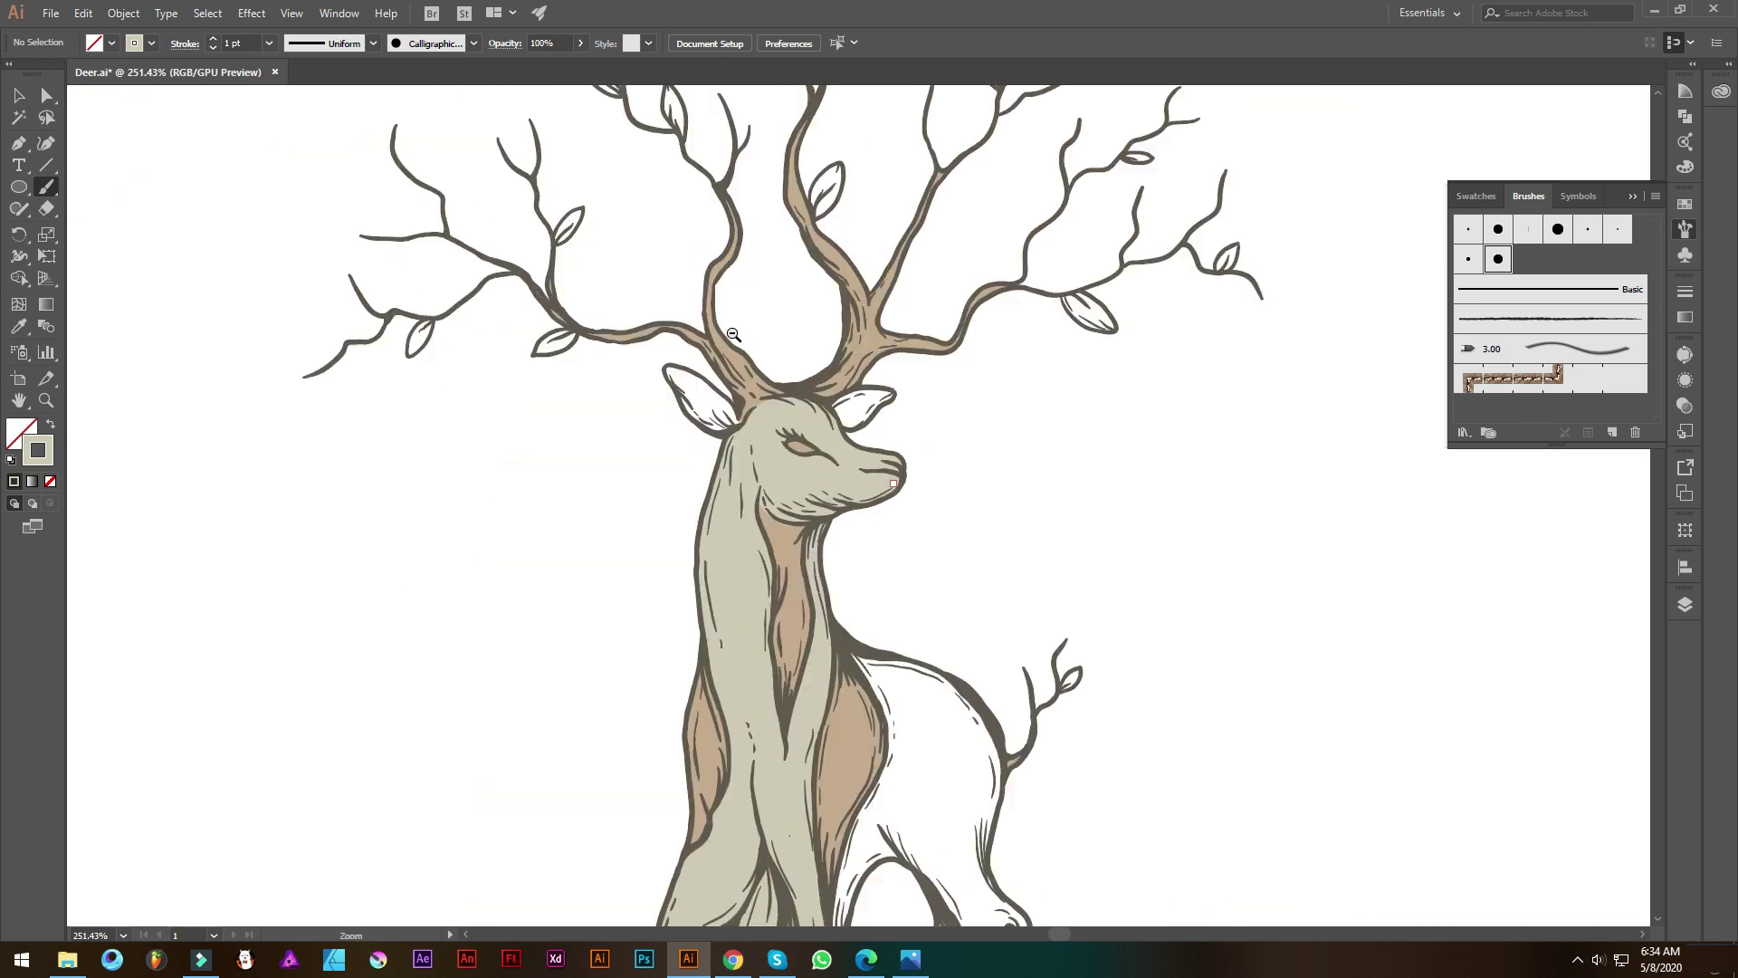
pyautogui.scroll(-3, 733, 335)
# Cover the deer's back, haunch and remaining white back patch in grey-green
pyautogui.moveTo(724, 362); pyautogui.dragTo(633, 507)
pyautogui.moveTo(588, 562)
pyautogui.mouseDown()
pyautogui.moveTo(679, 503)
pyautogui.moveTo(806, 770)
pyautogui.mouseUp()
pyautogui.scroll(-3, 806, 770)
pyautogui.scroll(2, 784, 623)
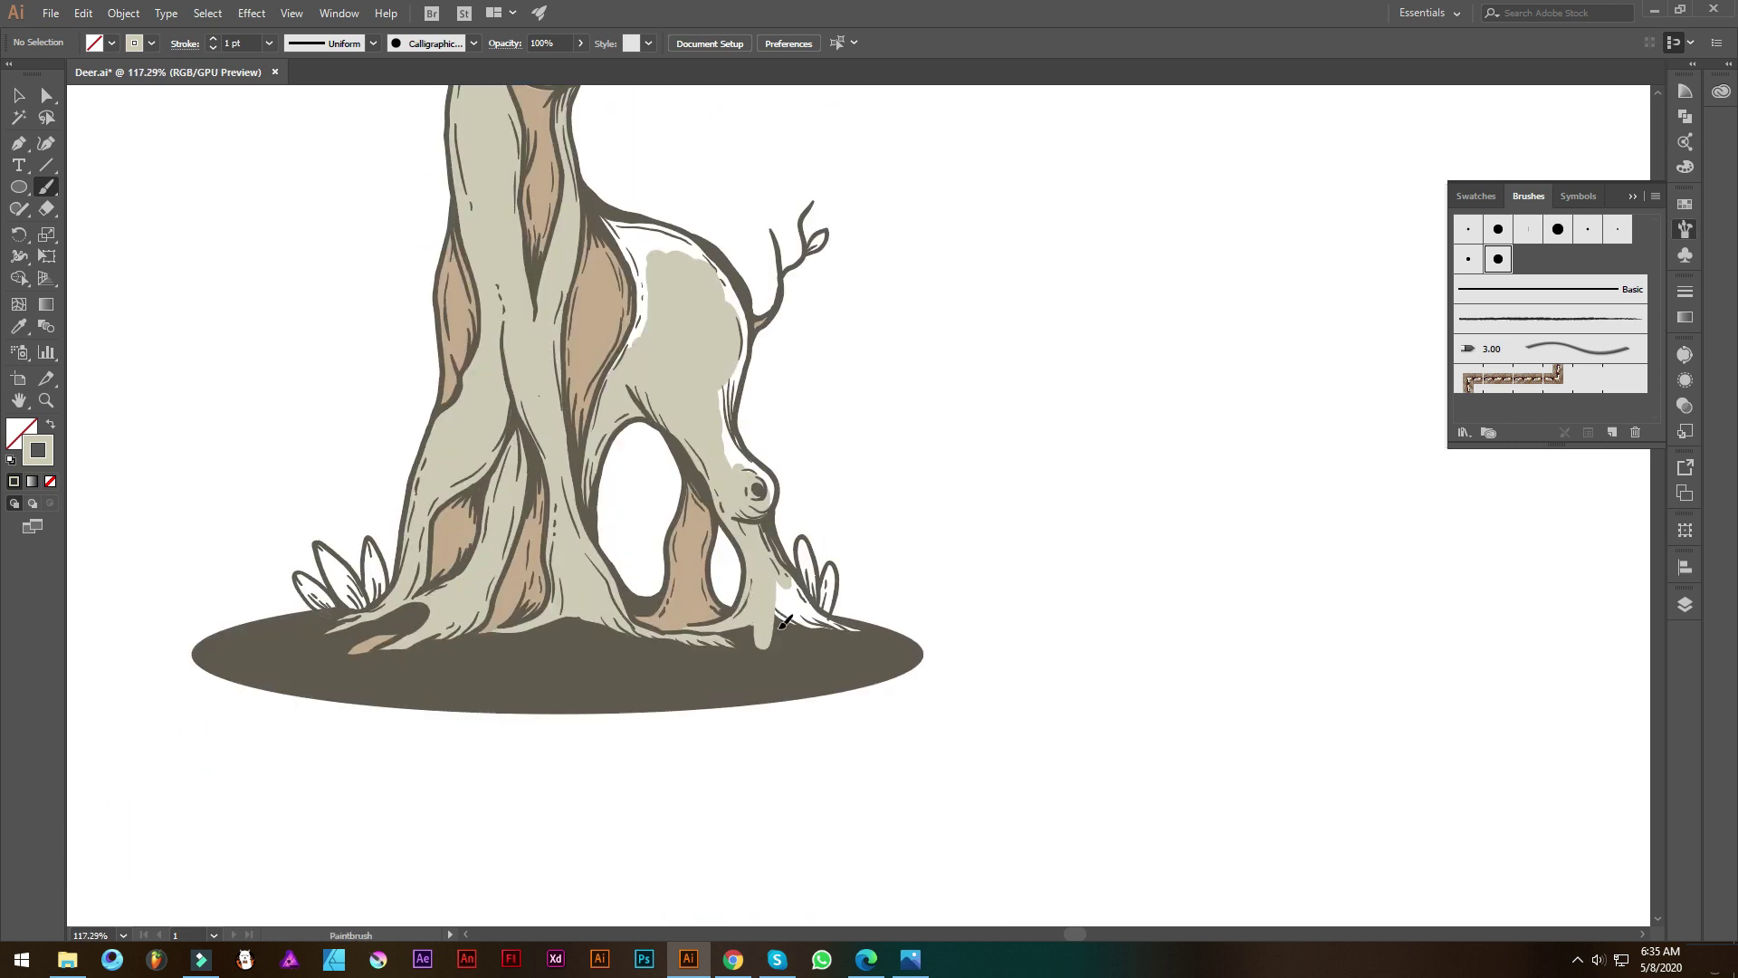
pyautogui.scroll(-2, 784, 623)
pyautogui.scroll(2, 765, 509)
pyautogui.moveTo(752, 465)
pyautogui.mouseDown()
pyautogui.moveTo(778, 589)
pyautogui.moveTo(743, 471)
pyautogui.mouseUp()
pyautogui.scroll(-1, 878, 475)
pyautogui.scroll(-3, 878, 475)
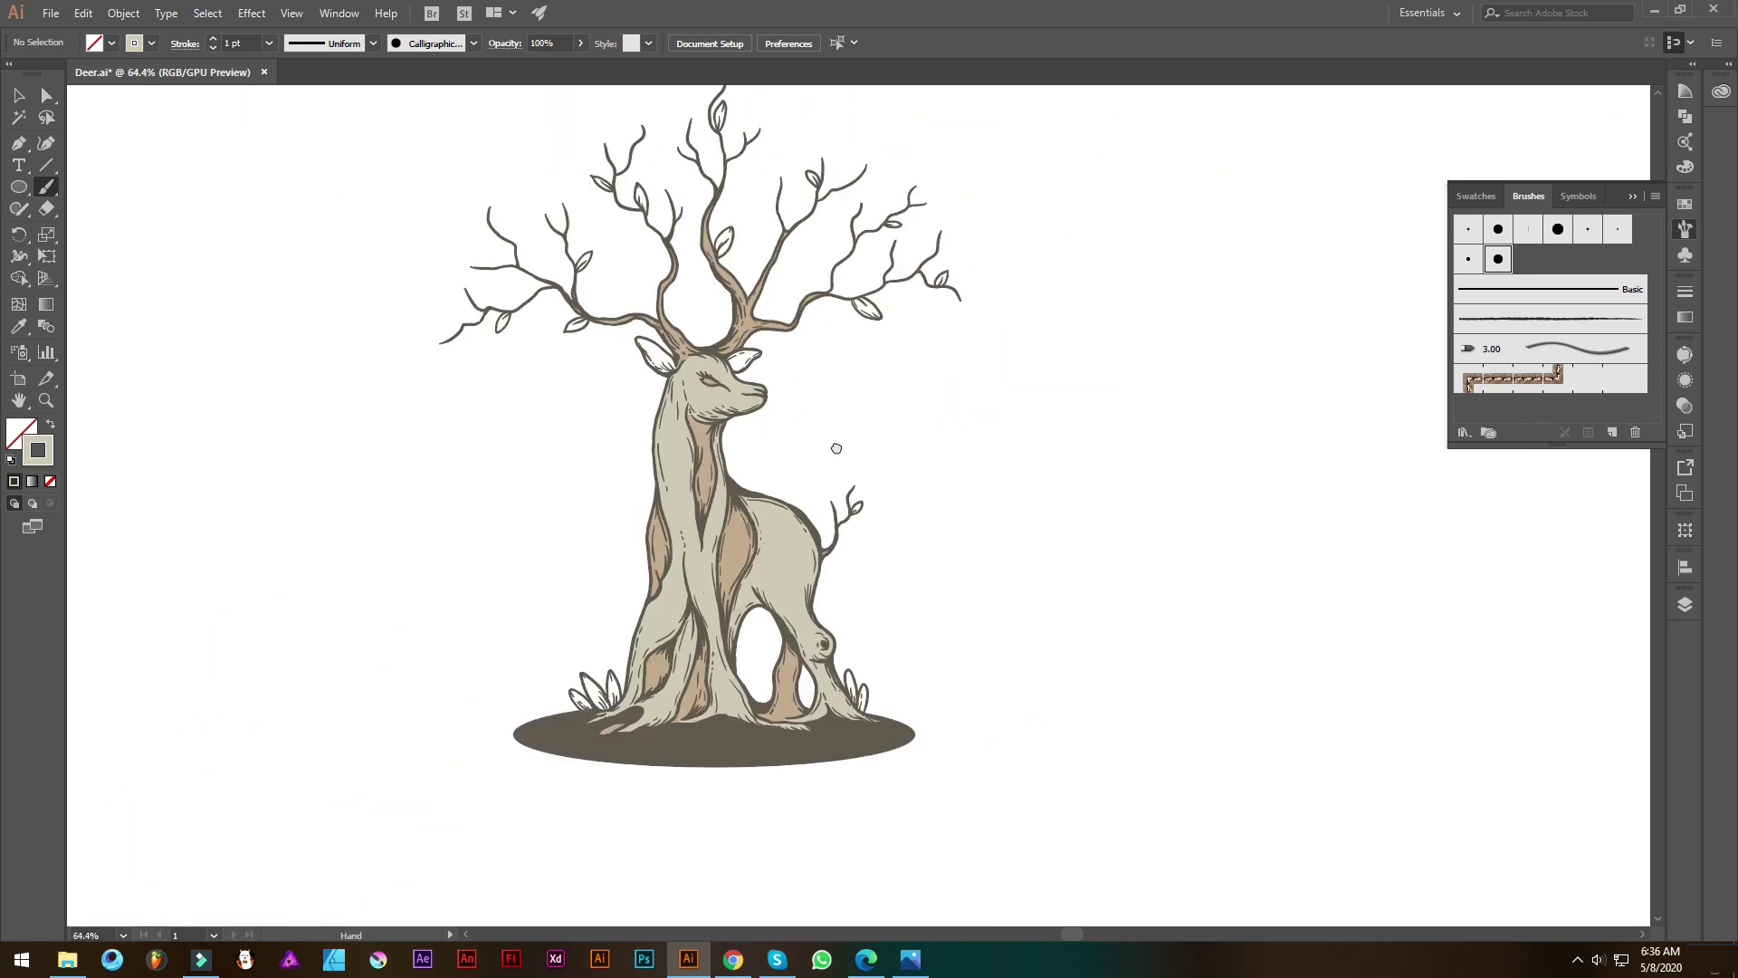
# Choose a light green fill and colour the first antler leaf
pyautogui.scroll(4, 675, 210)
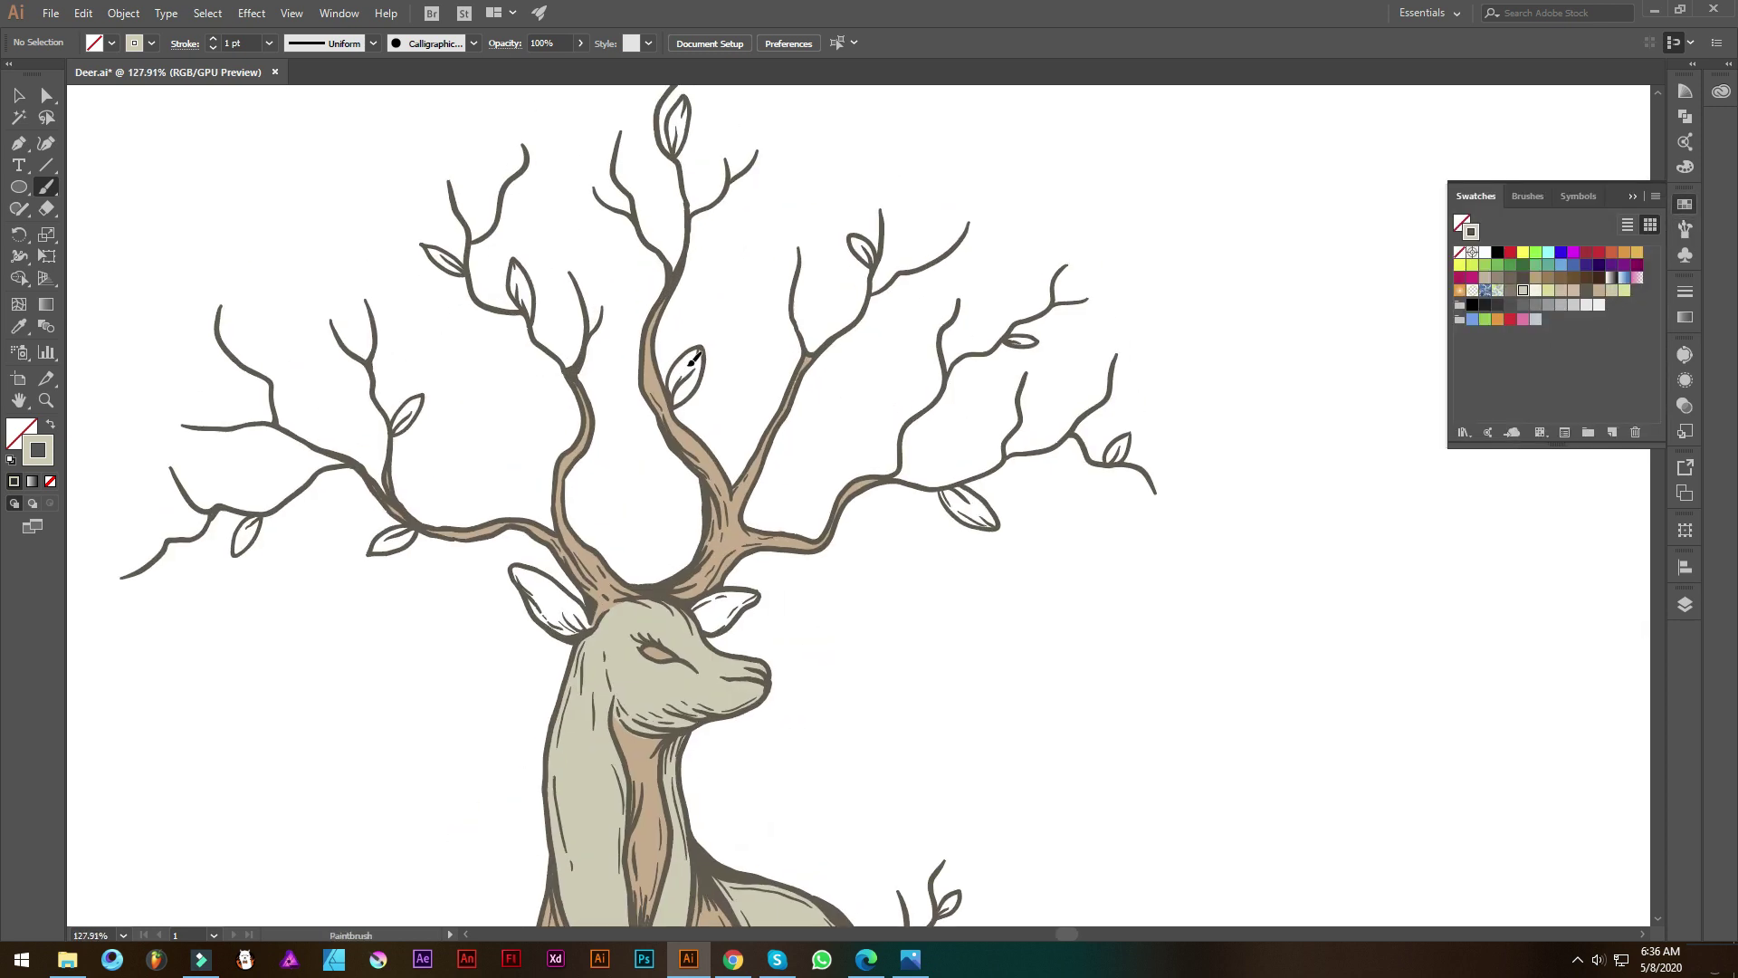
pyautogui.doubleClick(1627, 292)
pyautogui.click(1277, 450)
pyautogui.click(686, 375)
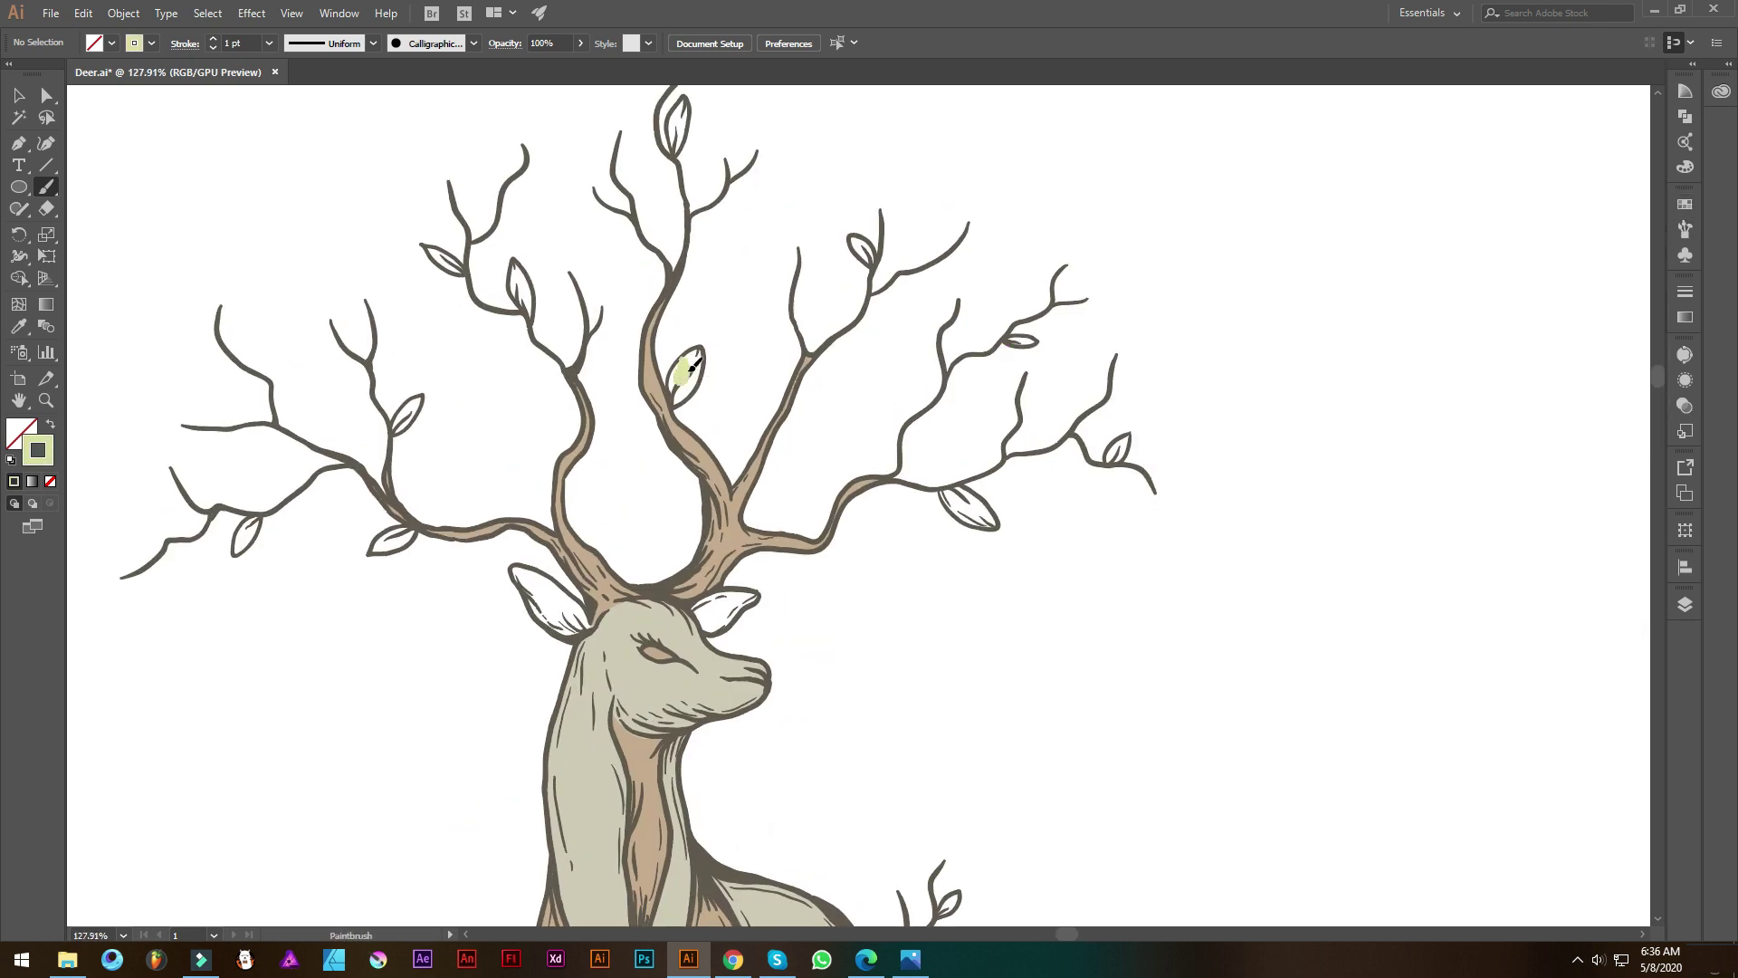
# Paint the top leaf and the right antler branch leaves light green
pyautogui.scroll(2, 661, 349)
pyautogui.moveTo(722, 365); pyautogui.dragTo(655, 626)
pyautogui.moveTo(645, 226); pyautogui.dragTo(633, 299)
pyautogui.moveTo(768, 368); pyautogui.dragTo(415, 109)
pyautogui.moveTo(716, 607); pyautogui.dragTo(571, 466)
pyautogui.moveTo(548, 453); pyautogui.dragTo(625, 496)
pyautogui.moveTo(809, 403); pyautogui.dragTo(833, 371)
pyautogui.scroll(-2, 819, 389)
pyautogui.moveTo(715, 476)
pyautogui.mouseDown()
pyautogui.moveTo(692, 516)
pyautogui.moveTo(555, 436)
pyautogui.mouseUp()
# Fill the right ear and the left antler's white leaves light green
pyautogui.click(674, 446)
pyautogui.moveTo(294, 370); pyautogui.dragTo(600, 469)
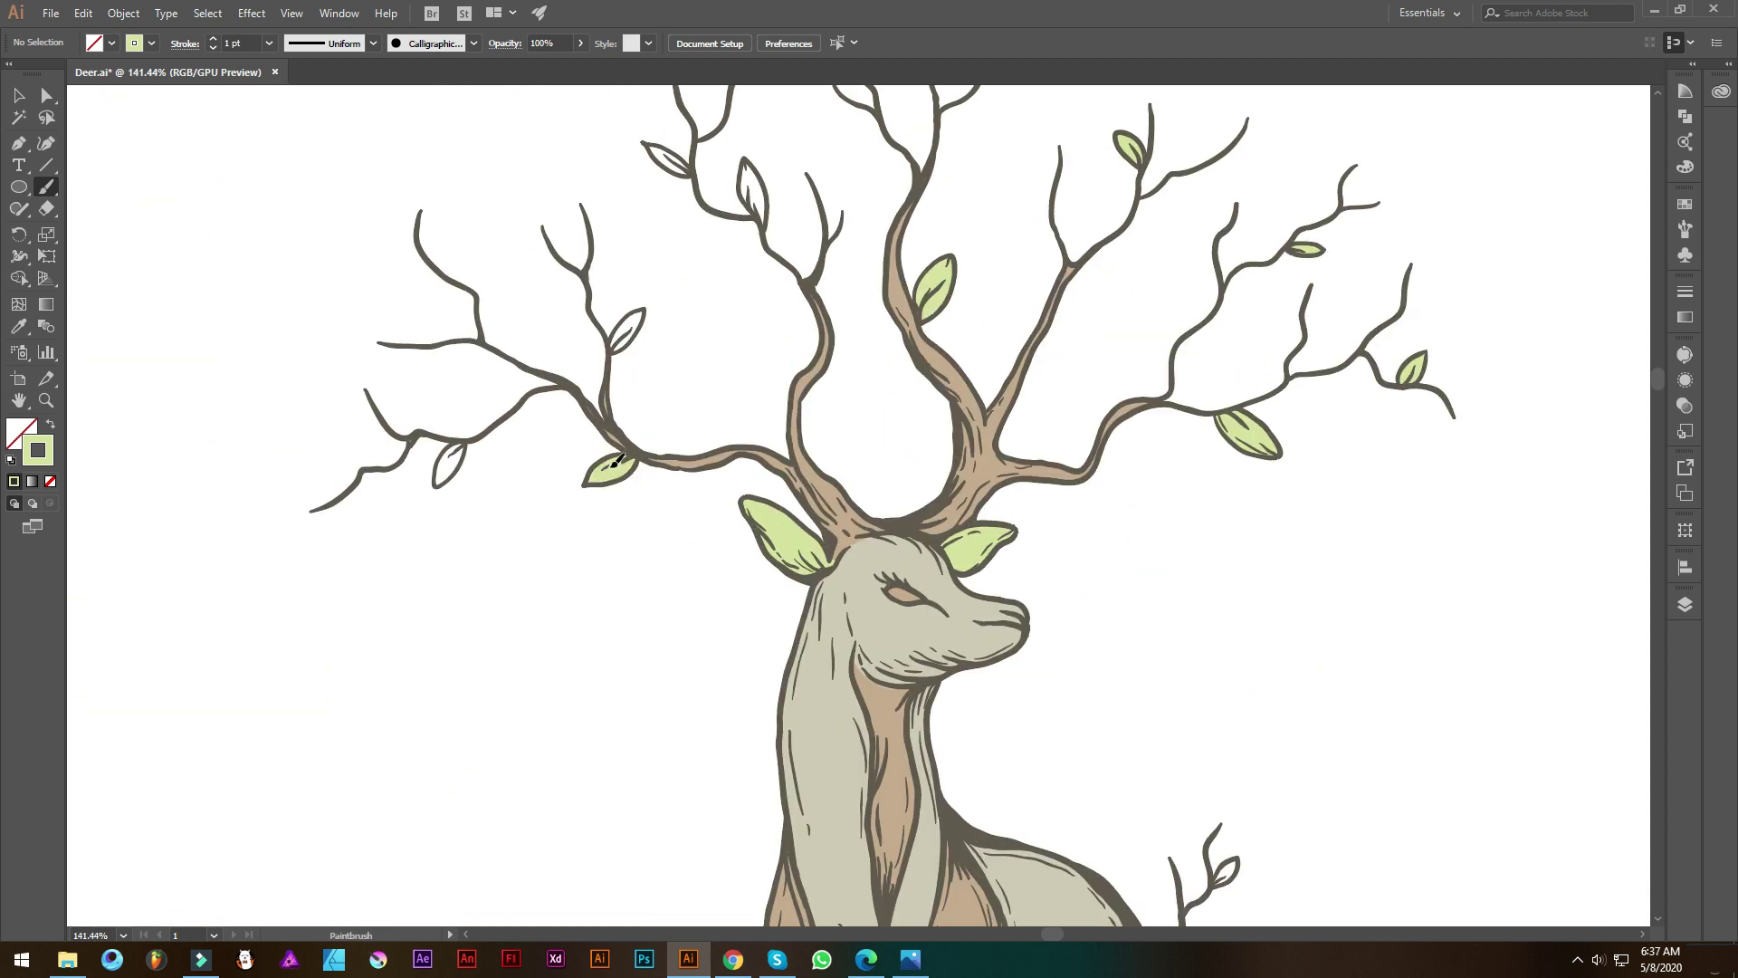
pyautogui.click(627, 334)
pyautogui.click(597, 413)
pyautogui.scroll(-2, 508, 330)
pyautogui.scroll(4, 508, 329)
pyautogui.click(638, 335)
pyautogui.click(770, 371)
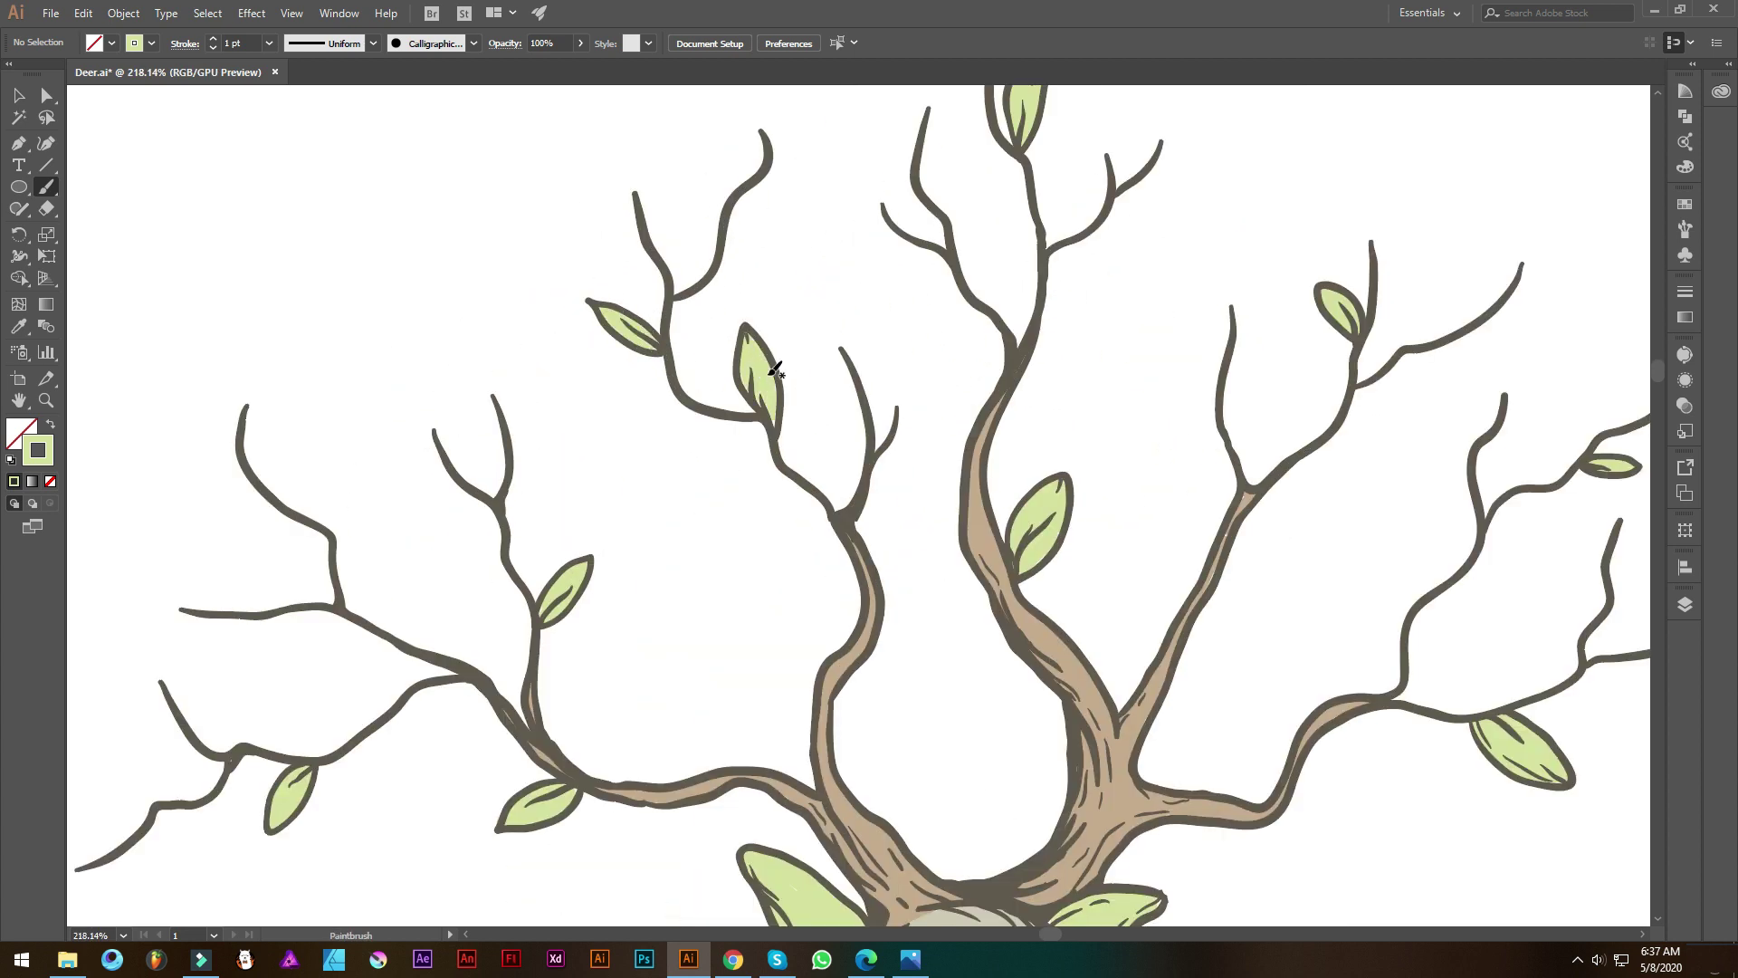
pyautogui.scroll(-5, 774, 369)
pyautogui.scroll(5, 811, 532)
# Fill the right and left grass tuft blades light green
pyautogui.click(729, 512)
pyautogui.scroll(-1, 567, 326)
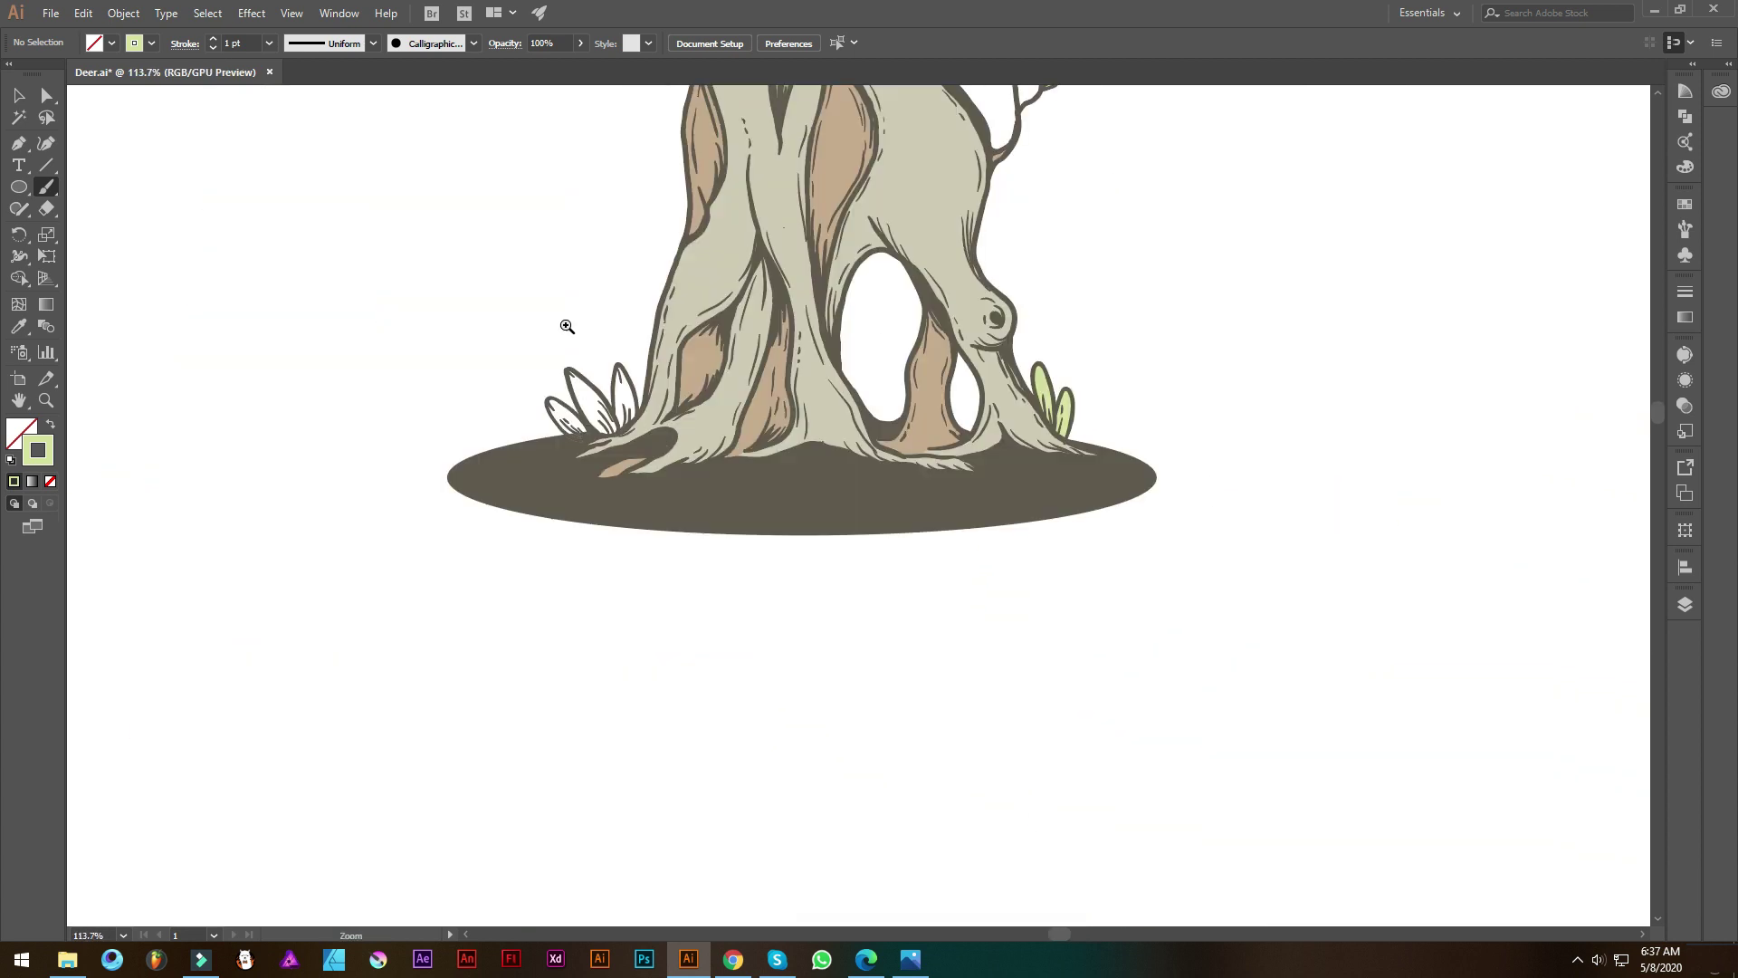
pyautogui.scroll(2, 567, 326)
pyautogui.click(647, 530)
pyautogui.click(719, 512)
pyautogui.scroll(-2, 715, 516)
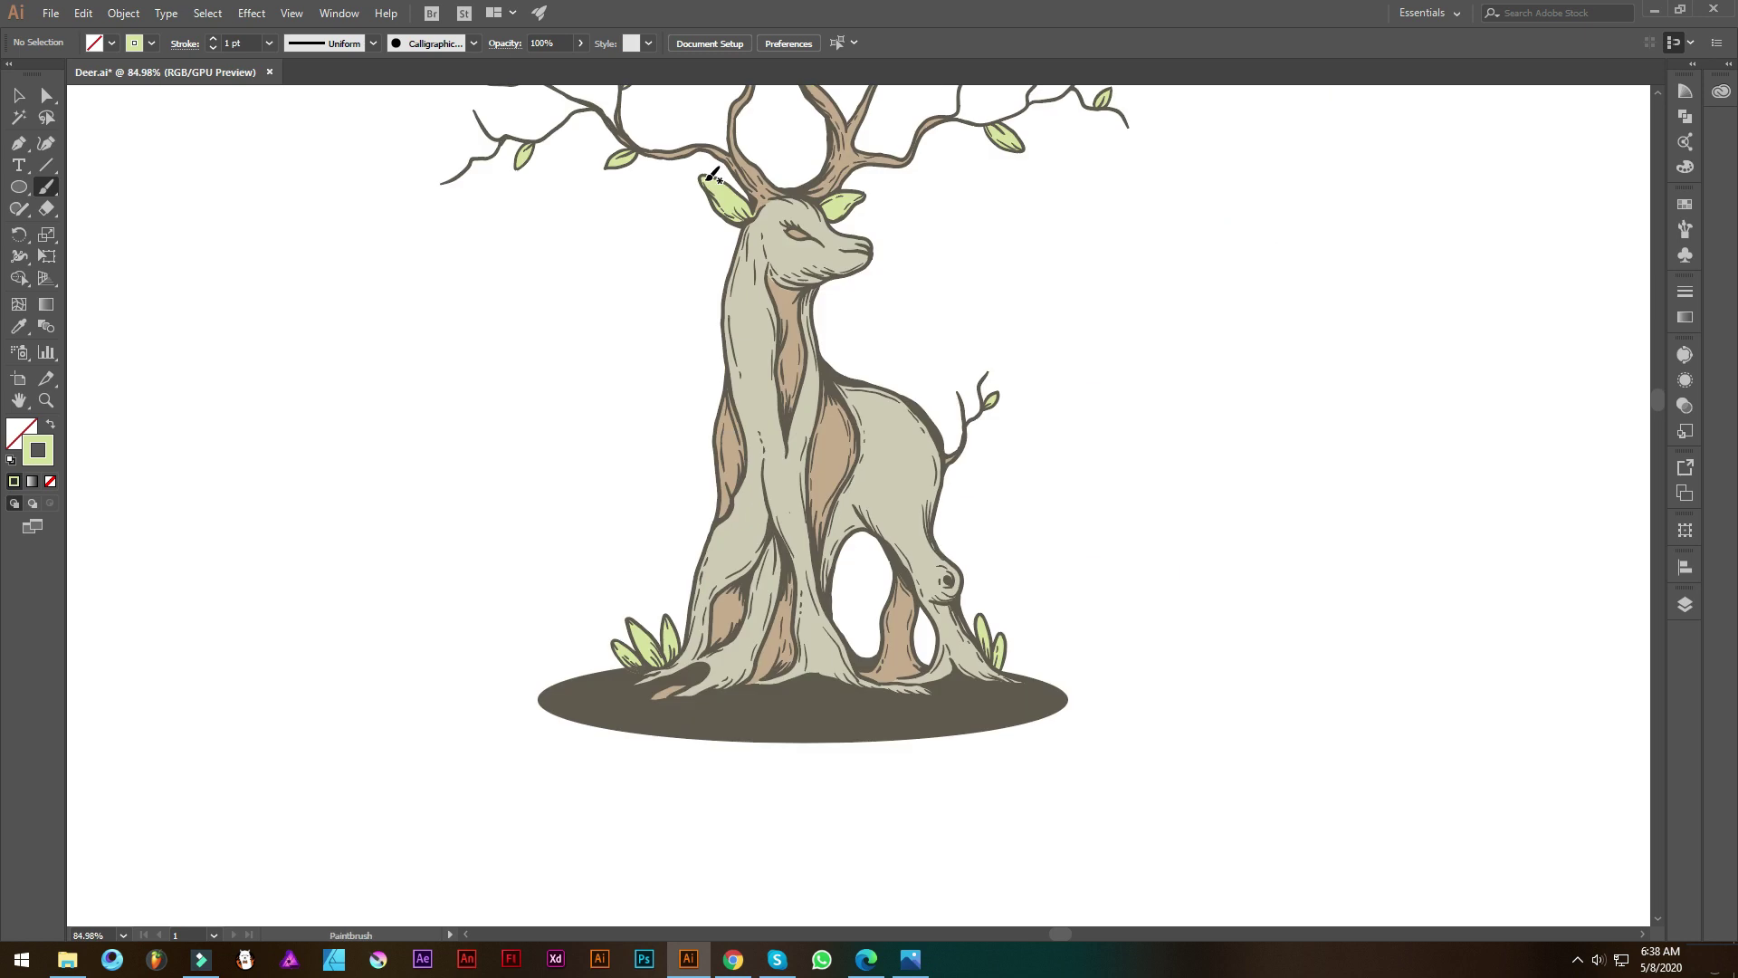
pyautogui.scroll(-2, 713, 175)
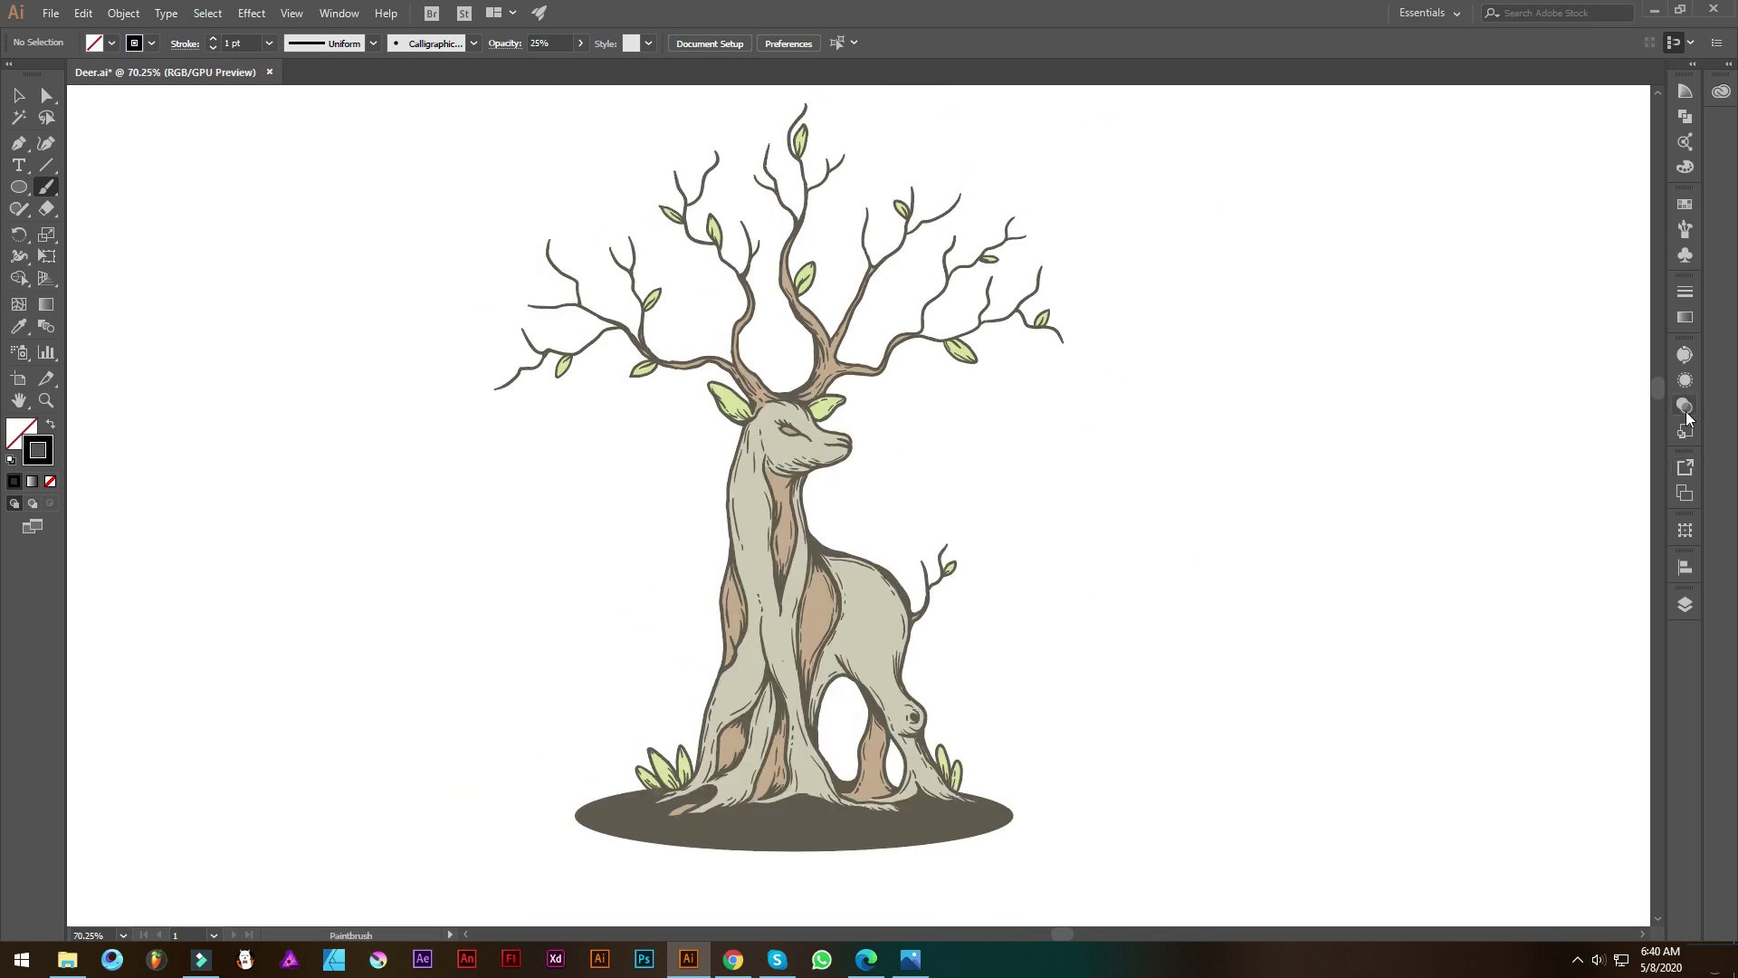
# Check the Transparency blend mode and opacity for the new brush strokes
pyautogui.click(1686, 406)
pyautogui.click(1535, 391)
pyautogui.click(1485, 476)
pyautogui.click(1686, 405)
pyautogui.scroll(2, 896, 500)
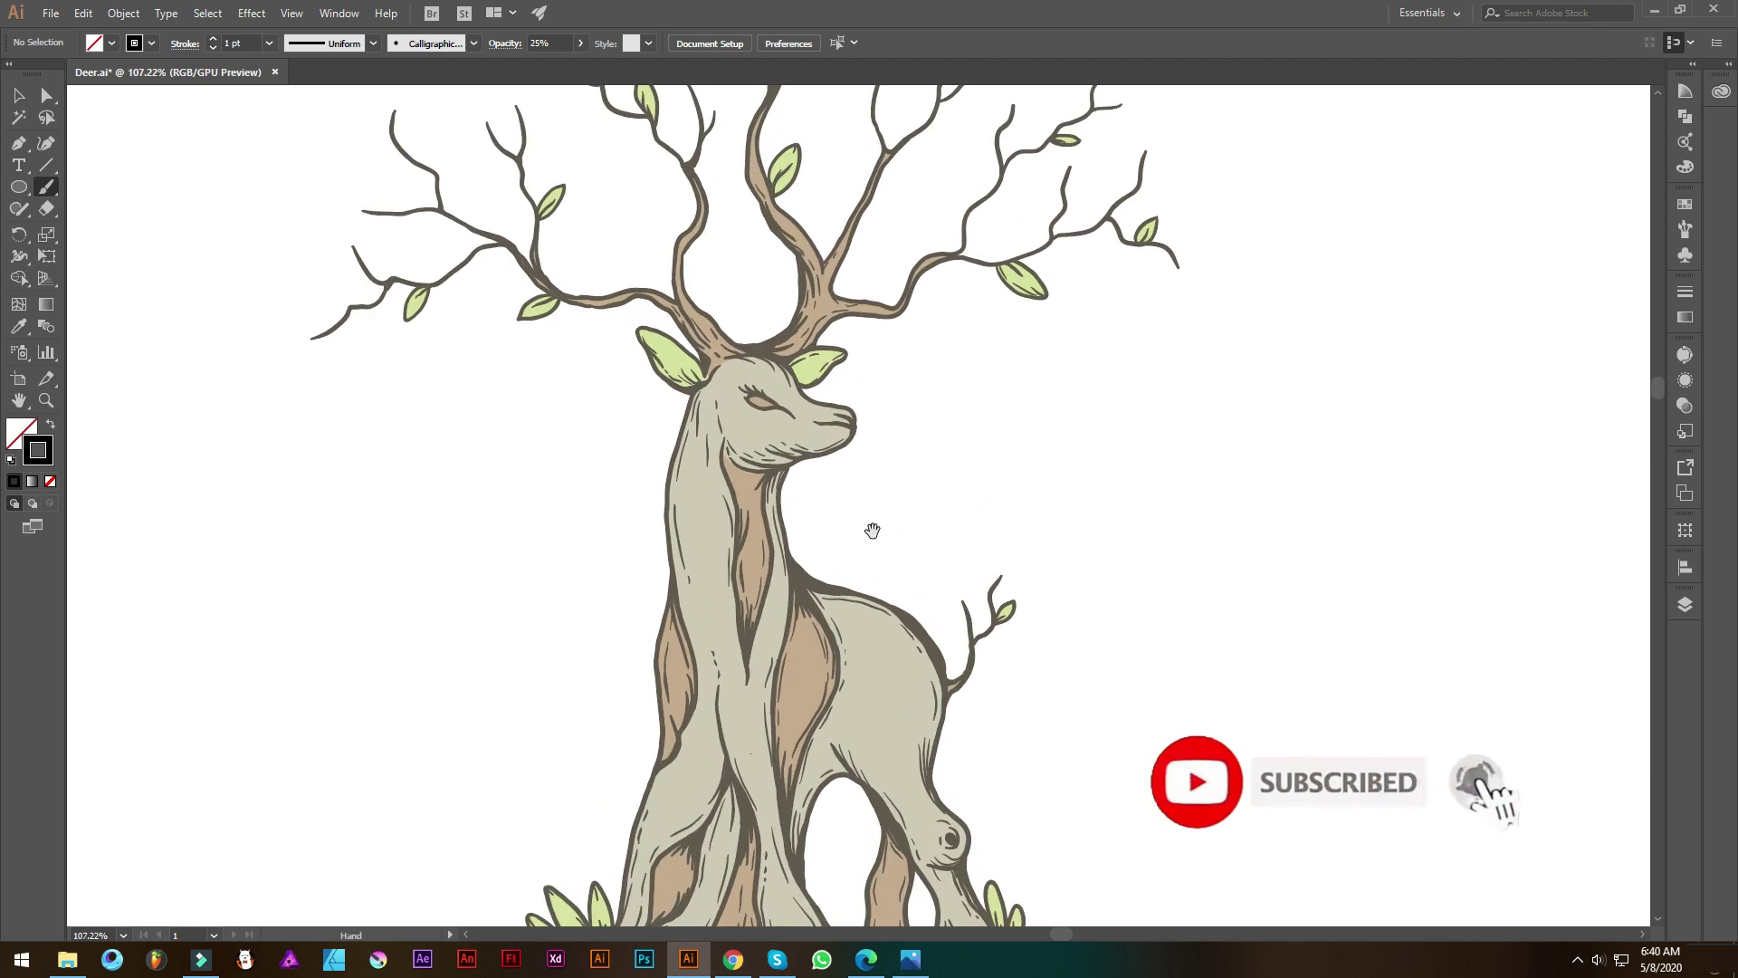
pyautogui.scroll(2, 873, 528)
pyautogui.scroll(2, 763, 405)
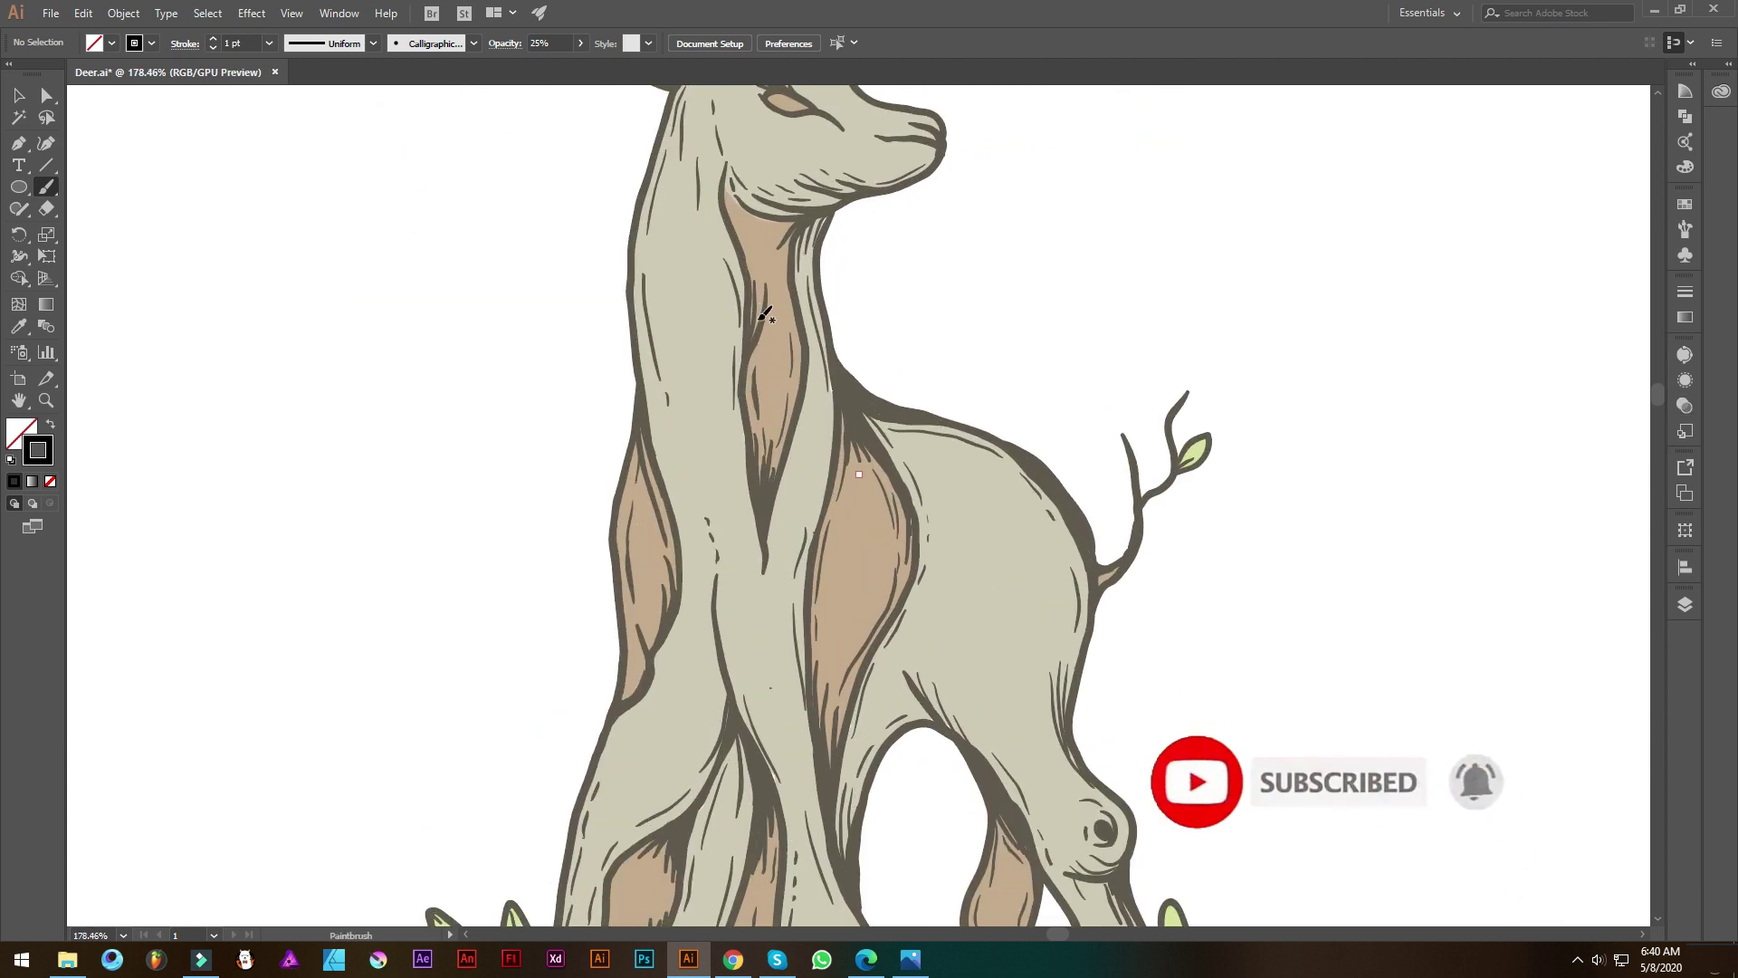
# Paint soft shading strokes along the deer's neck, jaw and chest
pyautogui.moveTo(697, 252); pyautogui.dragTo(677, 240)
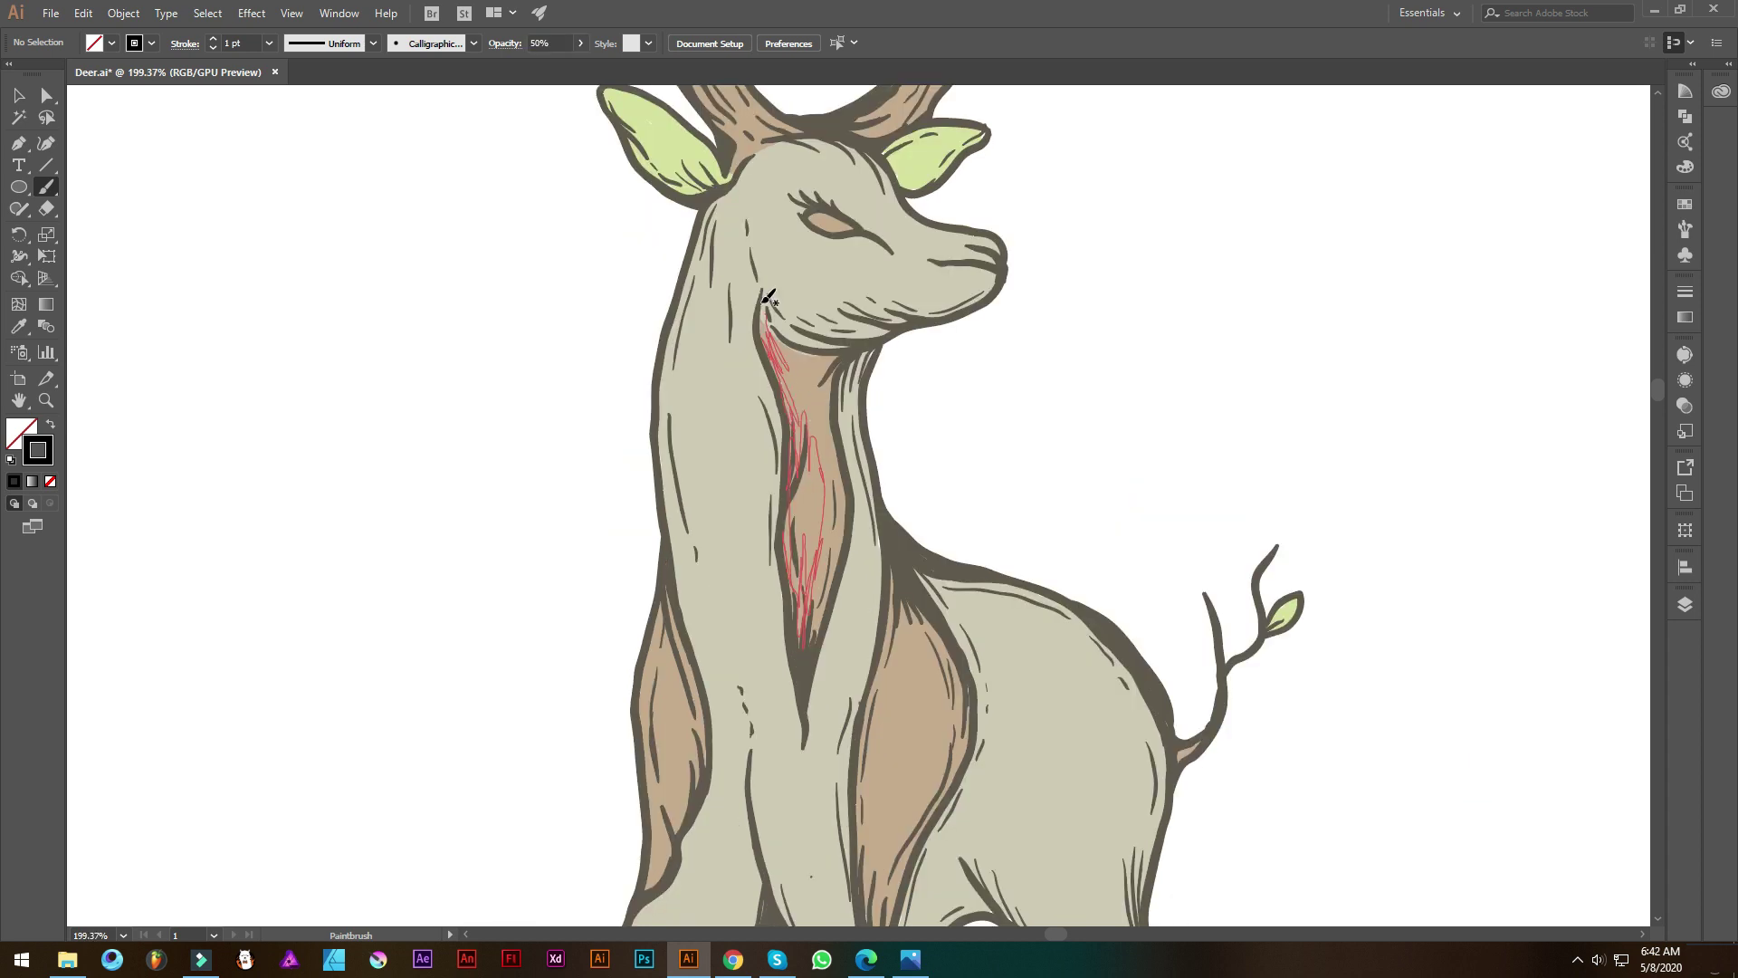
pyautogui.moveTo(768, 296)
pyautogui.mouseDown()
pyautogui.moveTo(795, 491)
pyautogui.moveTo(718, 365)
pyautogui.moveTo(725, 482)
pyautogui.mouseUp()
pyautogui.moveTo(751, 316); pyautogui.dragTo(761, 458)
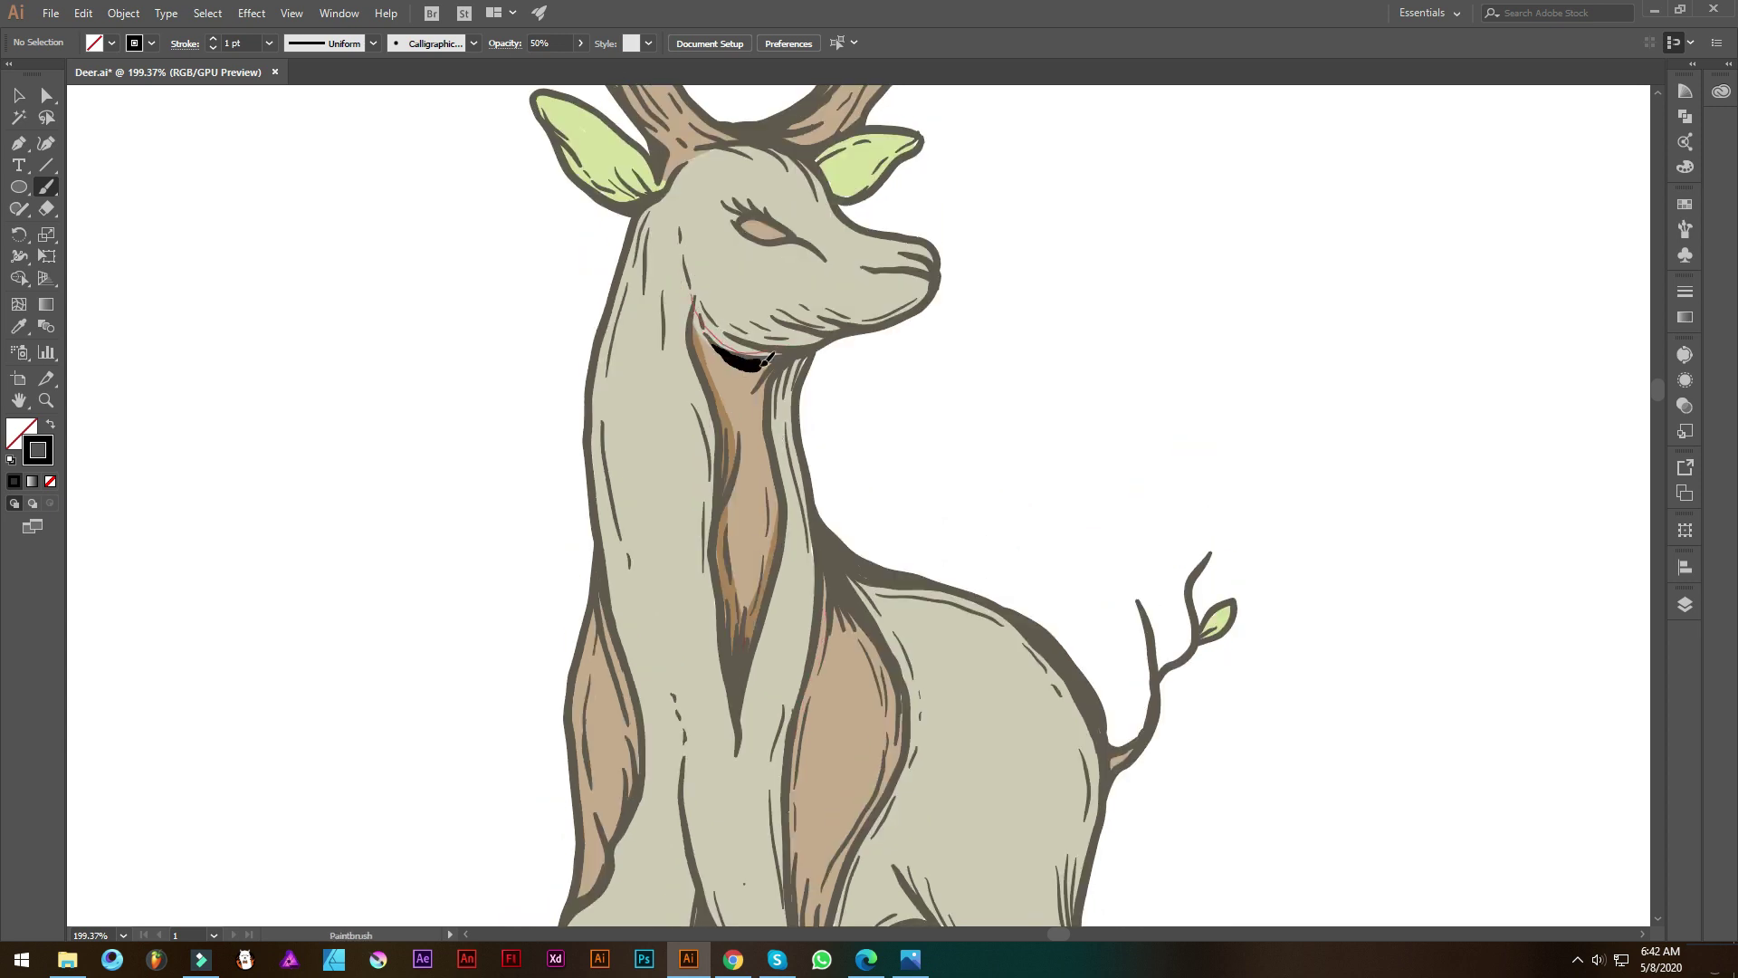
pyautogui.moveTo(765, 360); pyautogui.dragTo(727, 360)
pyautogui.moveTo(767, 354); pyautogui.dragTo(738, 396)
pyautogui.moveTo(776, 505)
pyautogui.mouseDown()
pyautogui.moveTo(767, 342)
pyautogui.moveTo(724, 597)
pyautogui.mouseUp()
# Shade the brown trunk, hollow and leg areas, undoing one misplaced stroke
pyautogui.scroll(-3, 742, 507)
pyautogui.scroll(2, 743, 507)
pyautogui.moveTo(797, 227); pyautogui.dragTo(770, 389)
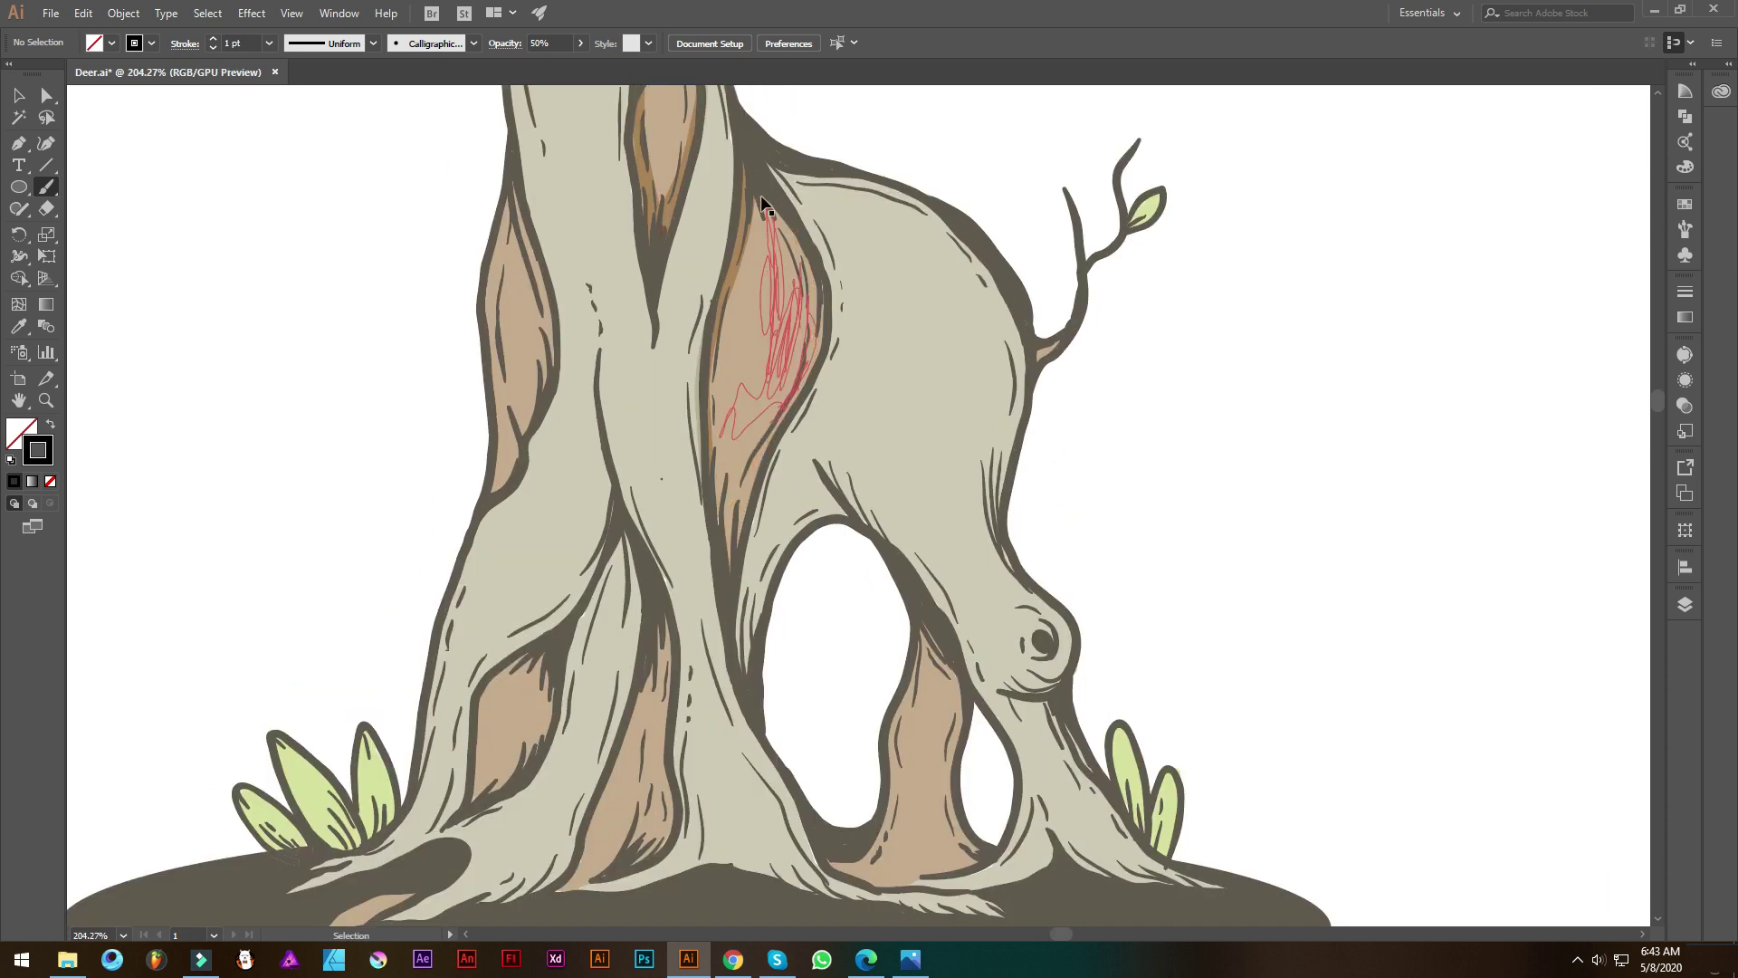
pyautogui.scroll(-2, 634, 452)
pyautogui.scroll(3, 731, 556)
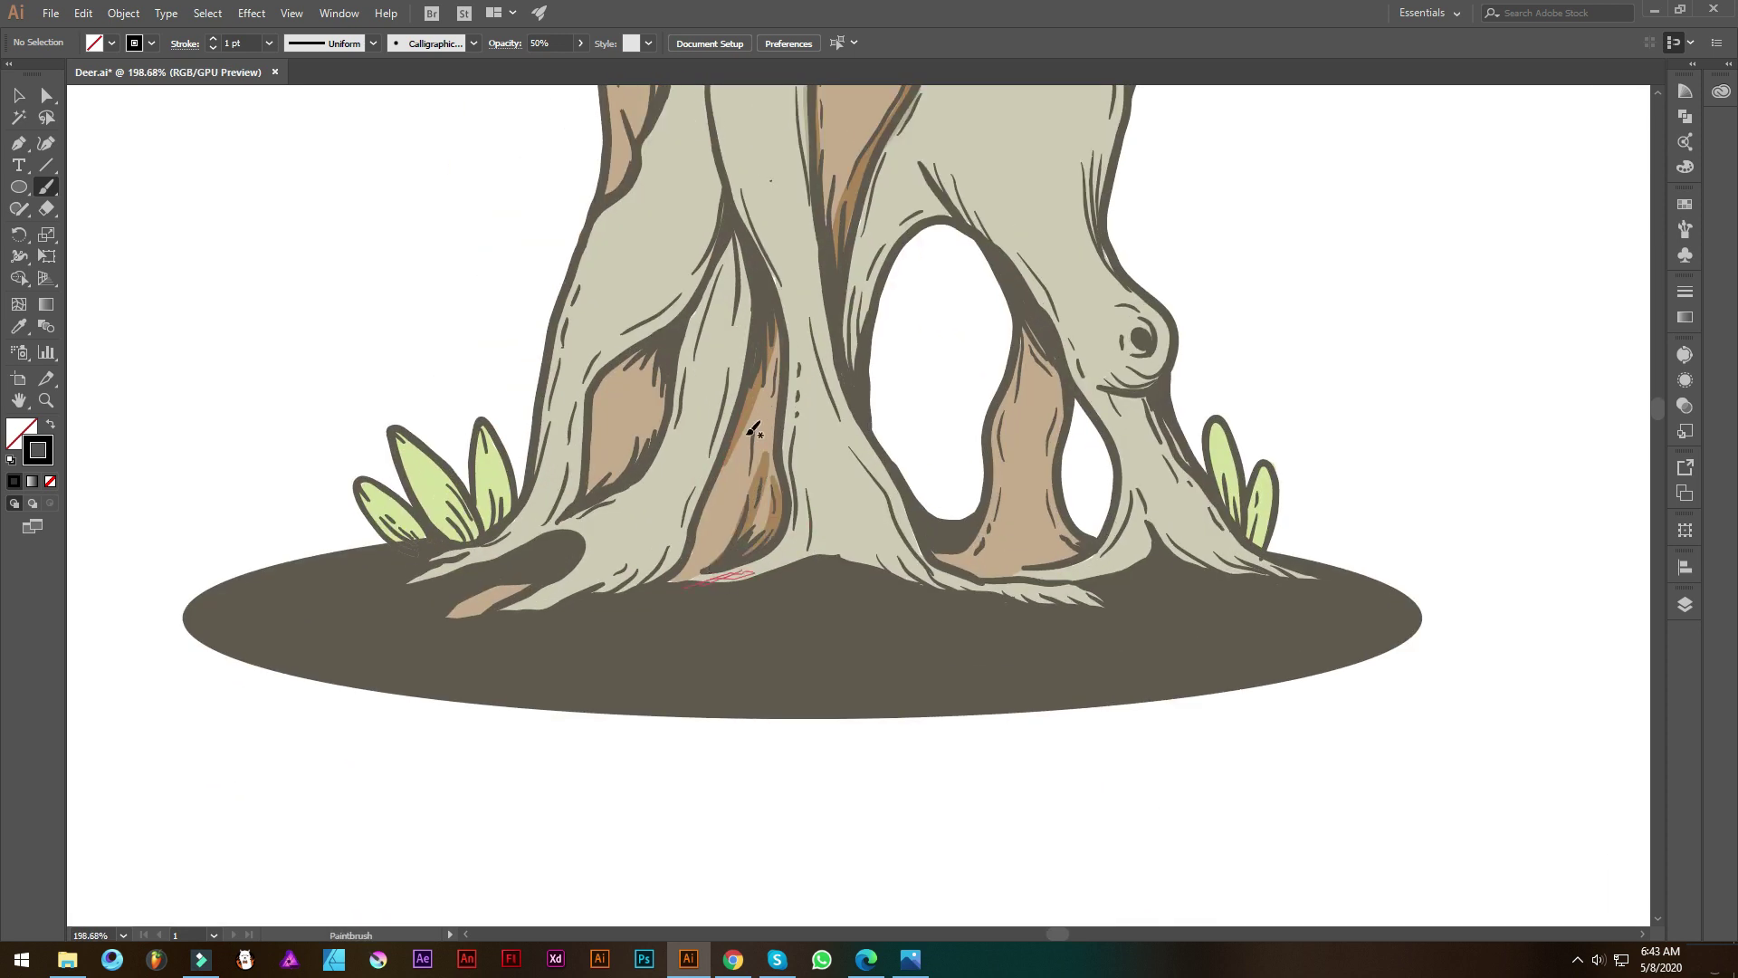
pyautogui.scroll(1, 753, 430)
pyautogui.moveTo(788, 471); pyautogui.dragTo(769, 496)
pyautogui.scroll(-2, 766, 380)
pyautogui.scroll(3, 652, 507)
pyautogui.moveTo(620, 634); pyautogui.dragTo(670, 463)
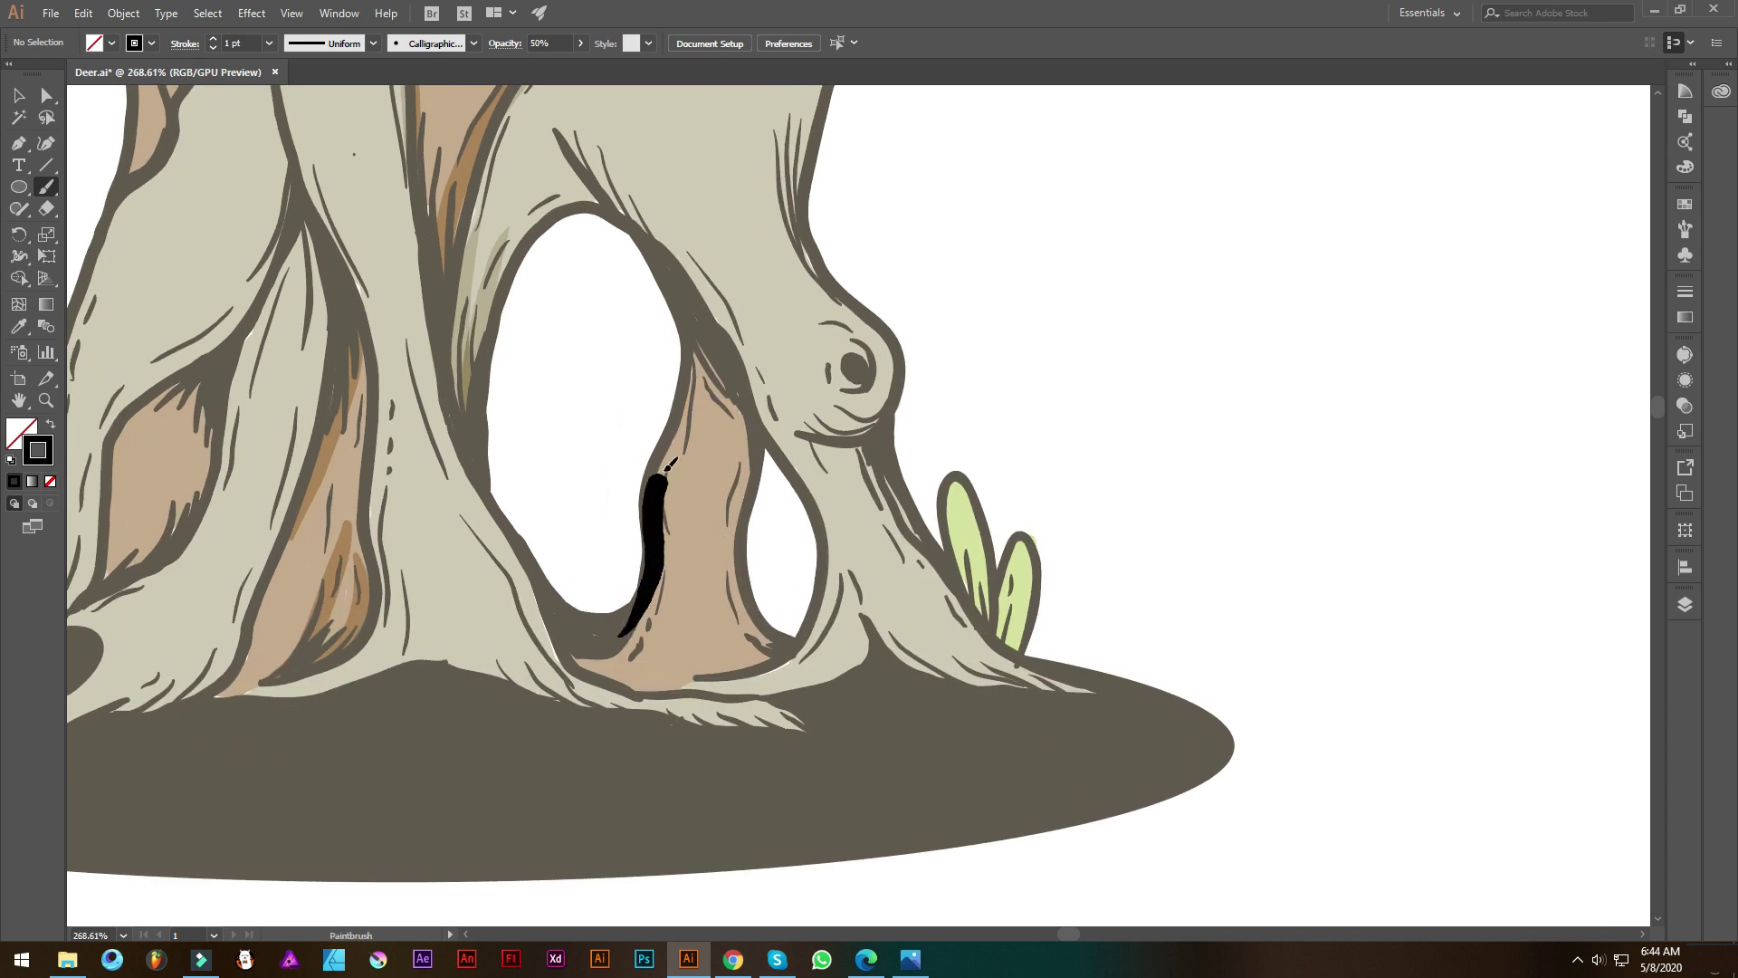
pyautogui.hotkey('ctrl', 'z')
pyautogui.moveTo(784, 588); pyautogui.dragTo(670, 485)
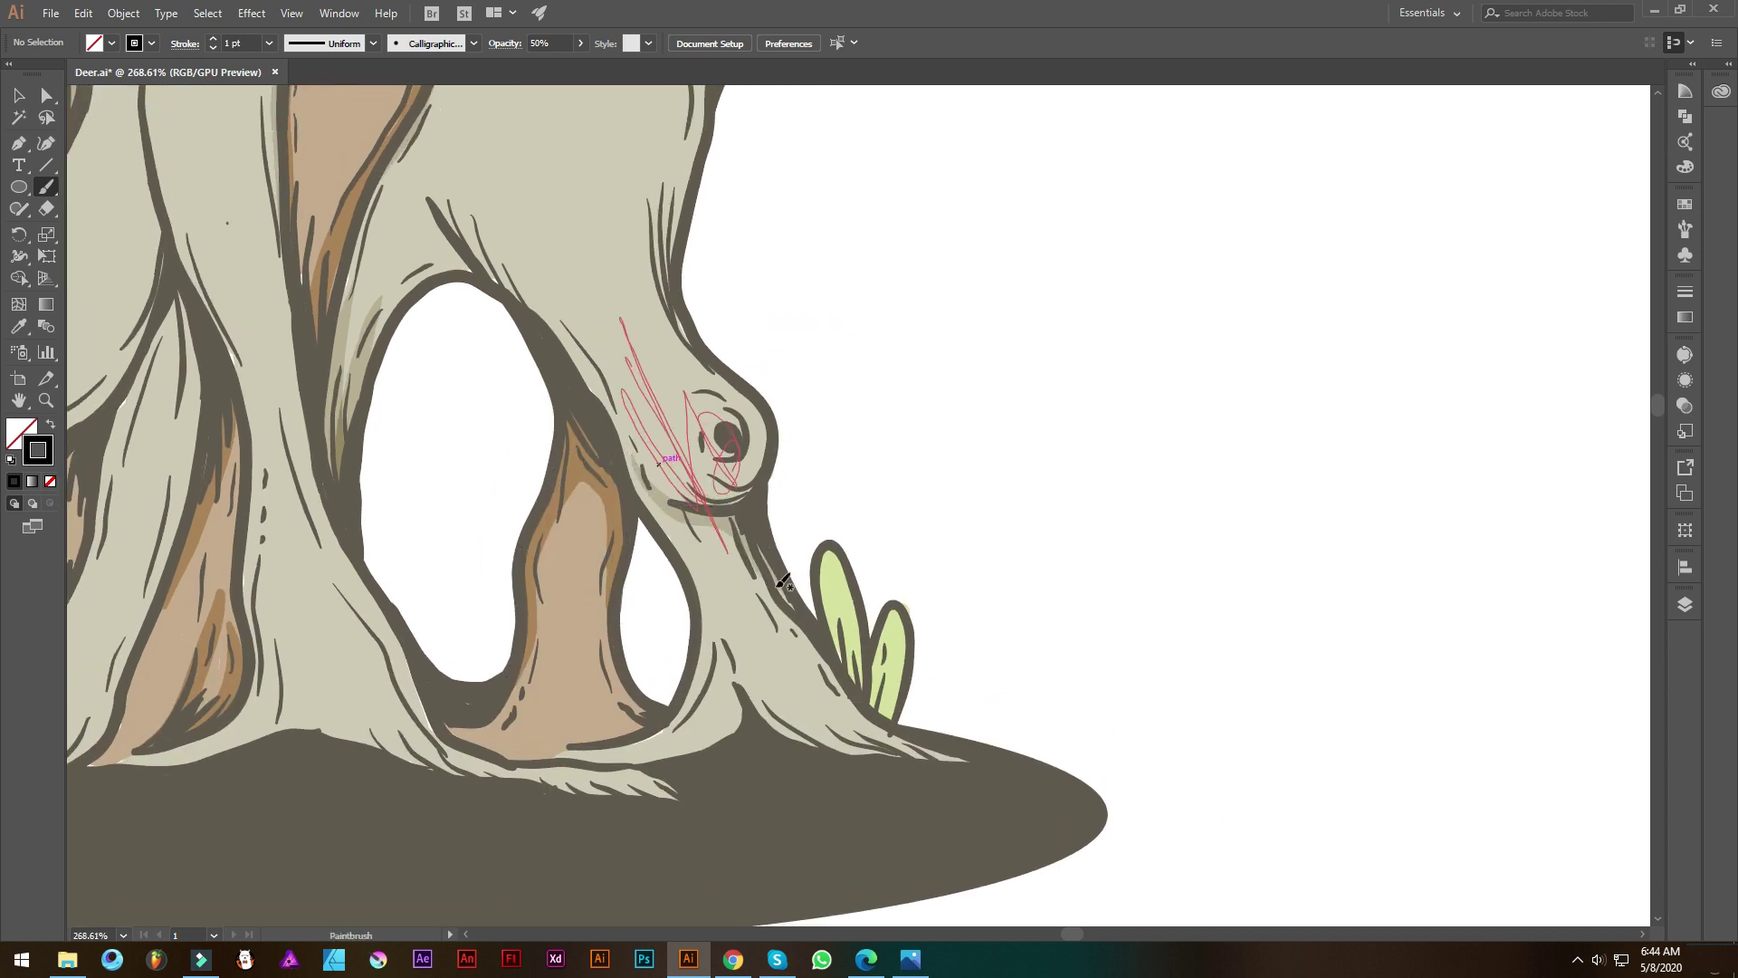
pyautogui.scroll(-2, 755, 499)
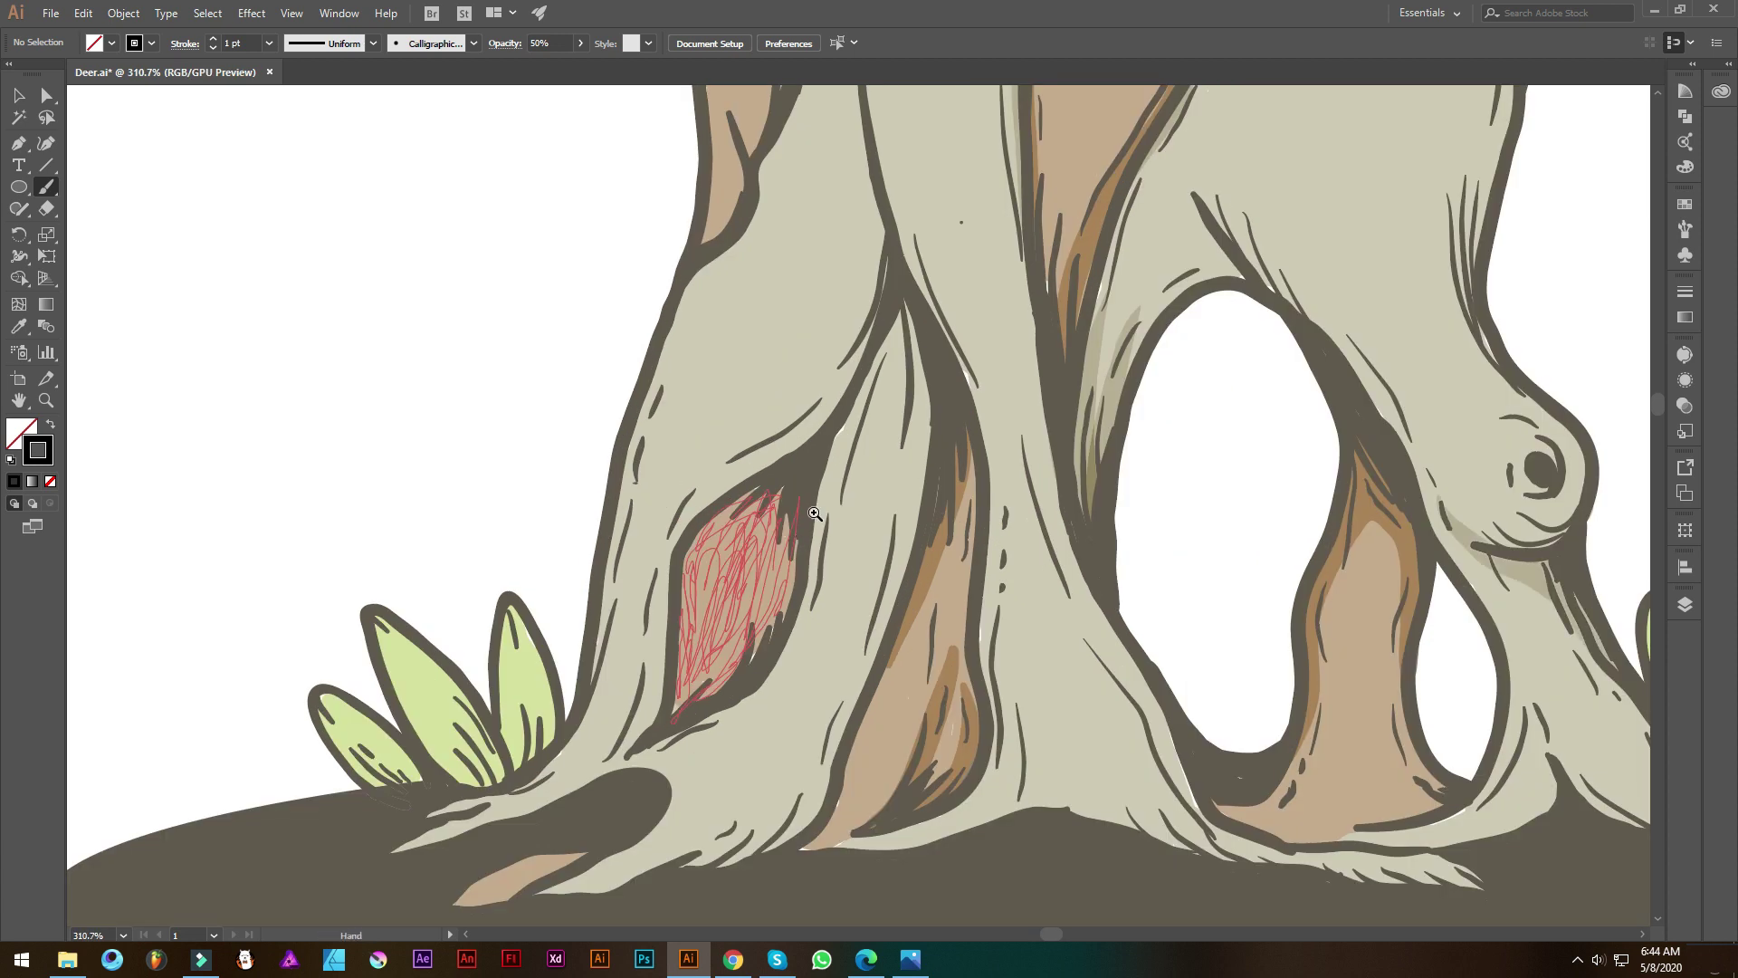
pyautogui.moveTo(734, 489); pyautogui.dragTo(705, 612)
# Shade the right and inner antler branches
pyautogui.scroll(-2, 715, 561)
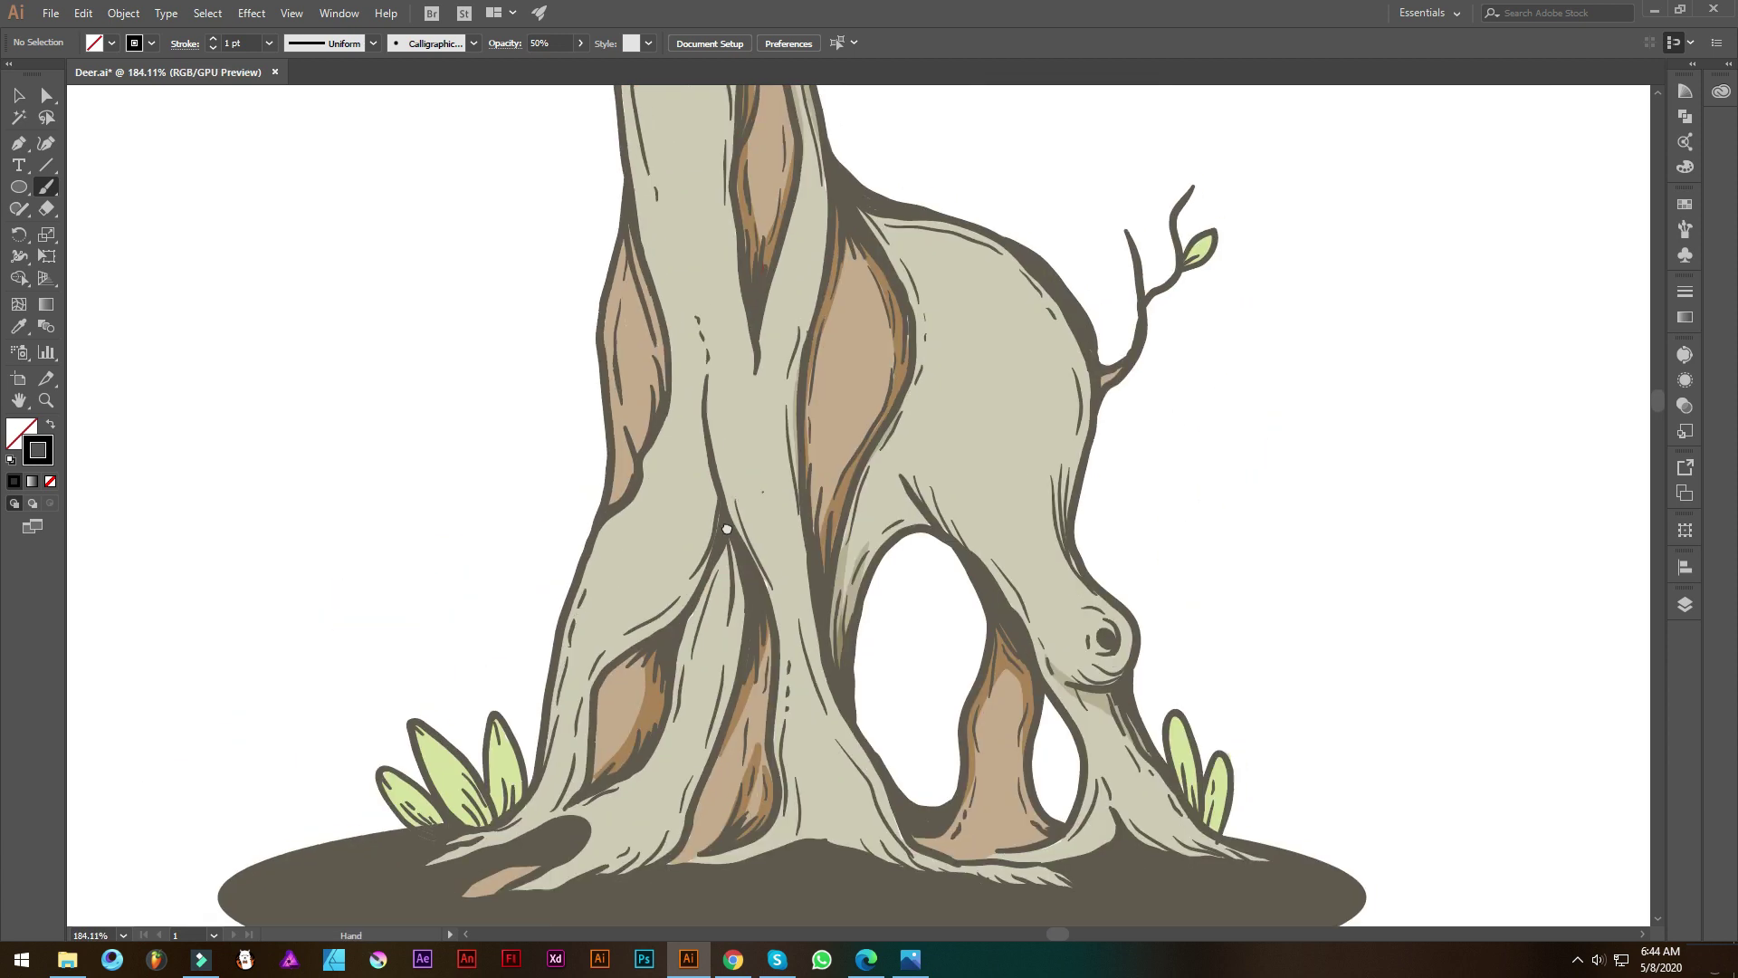
pyautogui.scroll(2, 698, 637)
pyautogui.scroll(3, 634, 427)
pyautogui.moveTo(674, 426); pyautogui.dragTo(678, 428)
pyautogui.scroll(-2, 675, 426)
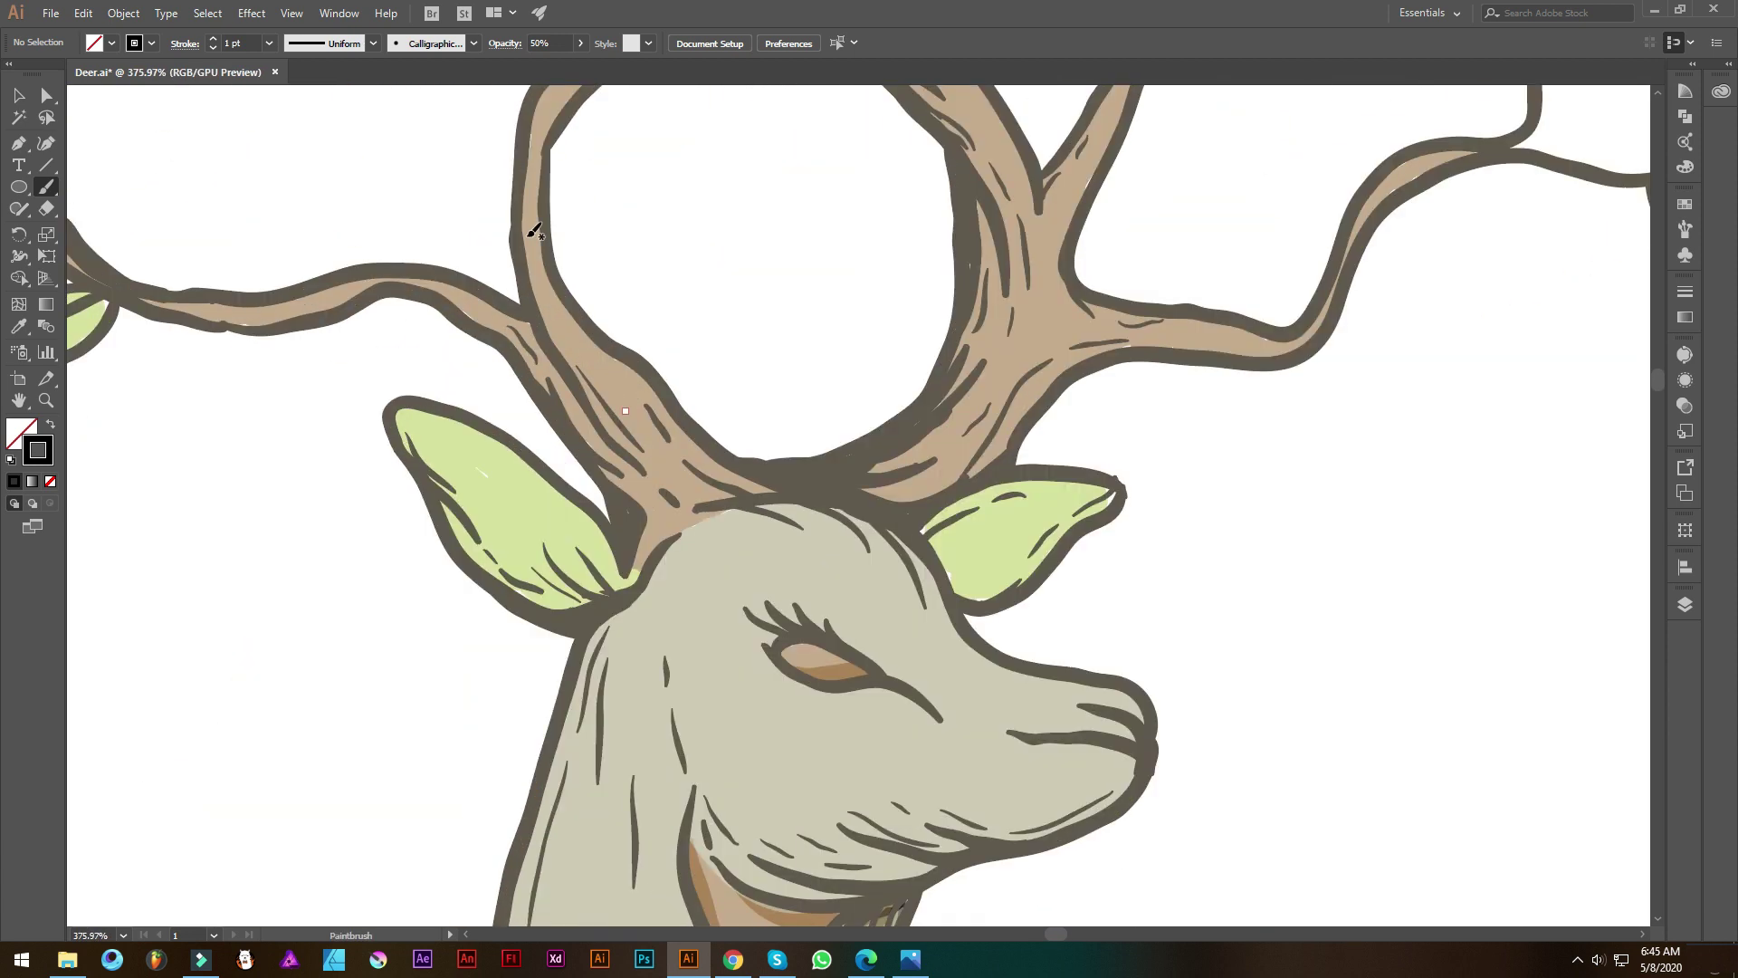
pyautogui.scroll(-1, 536, 226)
pyautogui.moveTo(835, 312)
pyautogui.mouseDown()
pyautogui.moveTo(812, 414)
pyautogui.moveTo(742, 466)
pyautogui.moveTo(748, 283)
pyautogui.moveTo(783, 311)
pyautogui.moveTo(757, 231)
pyautogui.mouseUp()
# Paint a shading stroke along the deer's back and review the whole deer-tree
pyautogui.scroll(-3, 812, 414)
pyautogui.scroll(1, 742, 465)
pyautogui.scroll(2, 932, 441)
pyautogui.scroll(-3, 940, 481)
pyautogui.scroll(3, 752, 380)
pyautogui.scroll(-3, 783, 310)
pyautogui.scroll(2, 815, 435)
pyautogui.scroll(-1, 815, 435)
pyautogui.scroll(-1, 761, 264)
pyautogui.scroll(2, 762, 265)
pyautogui.scroll(-2, 779, 362)
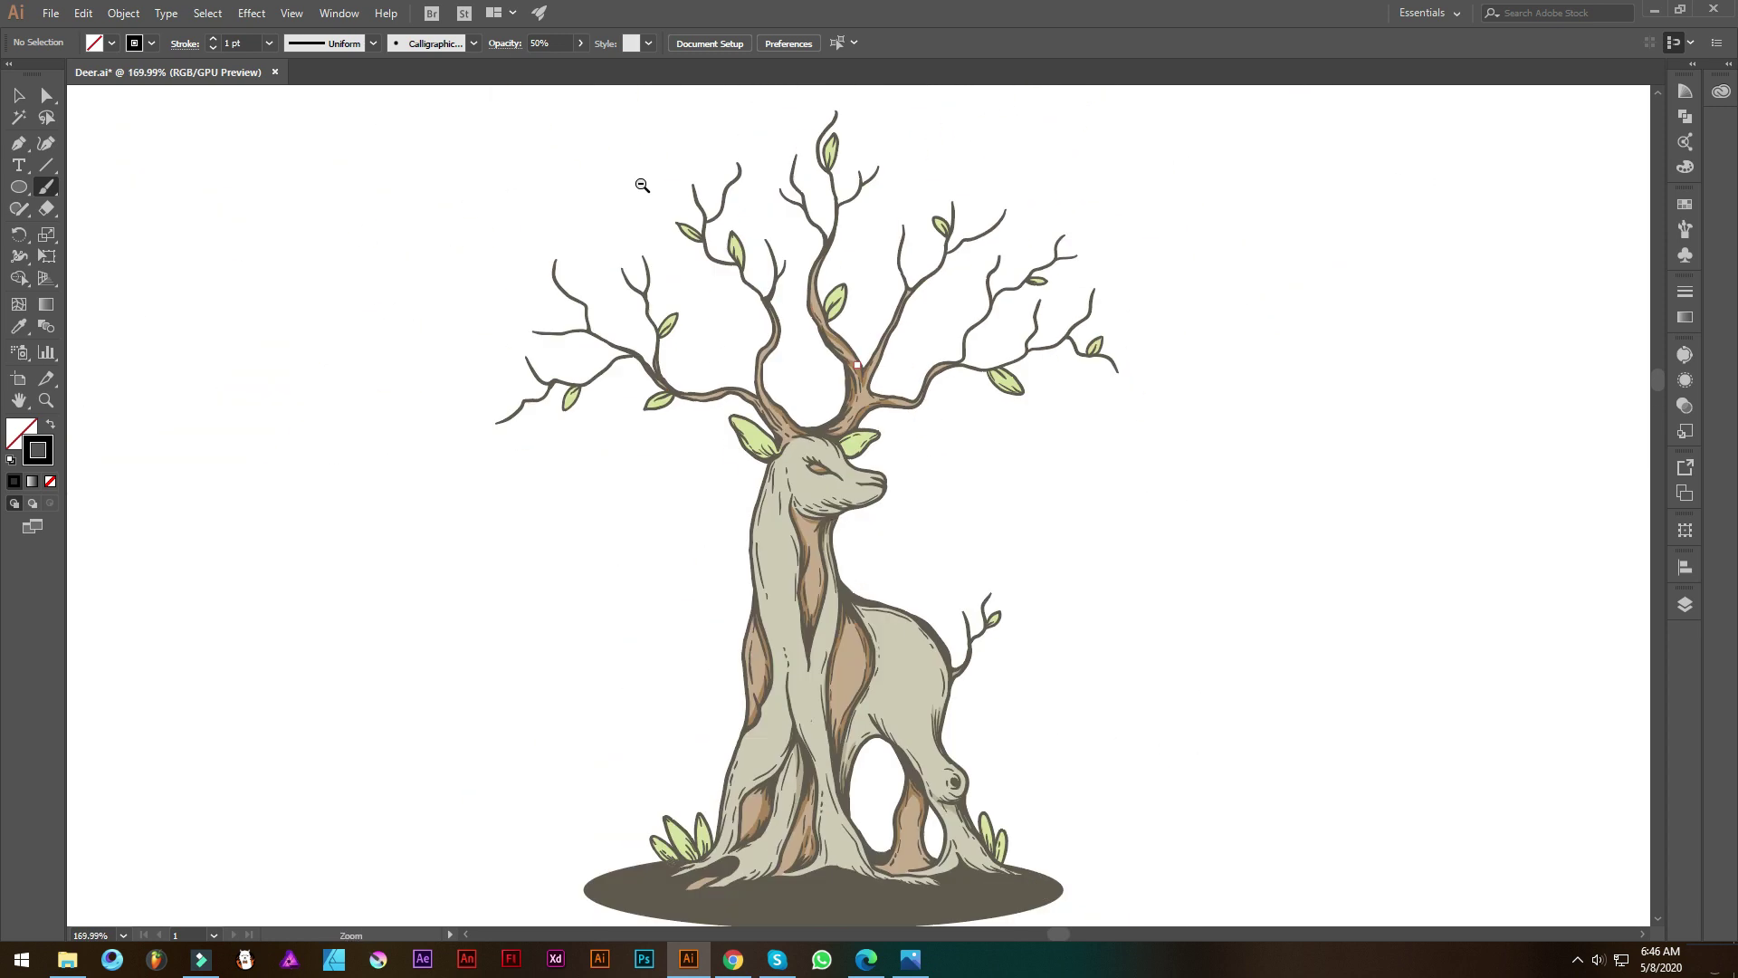
pyautogui.scroll(1, 810, 466)
pyautogui.scroll(-2, 811, 465)
pyautogui.moveTo(720, 344); pyautogui.dragTo(768, 475)
pyautogui.scroll(2, 769, 453)
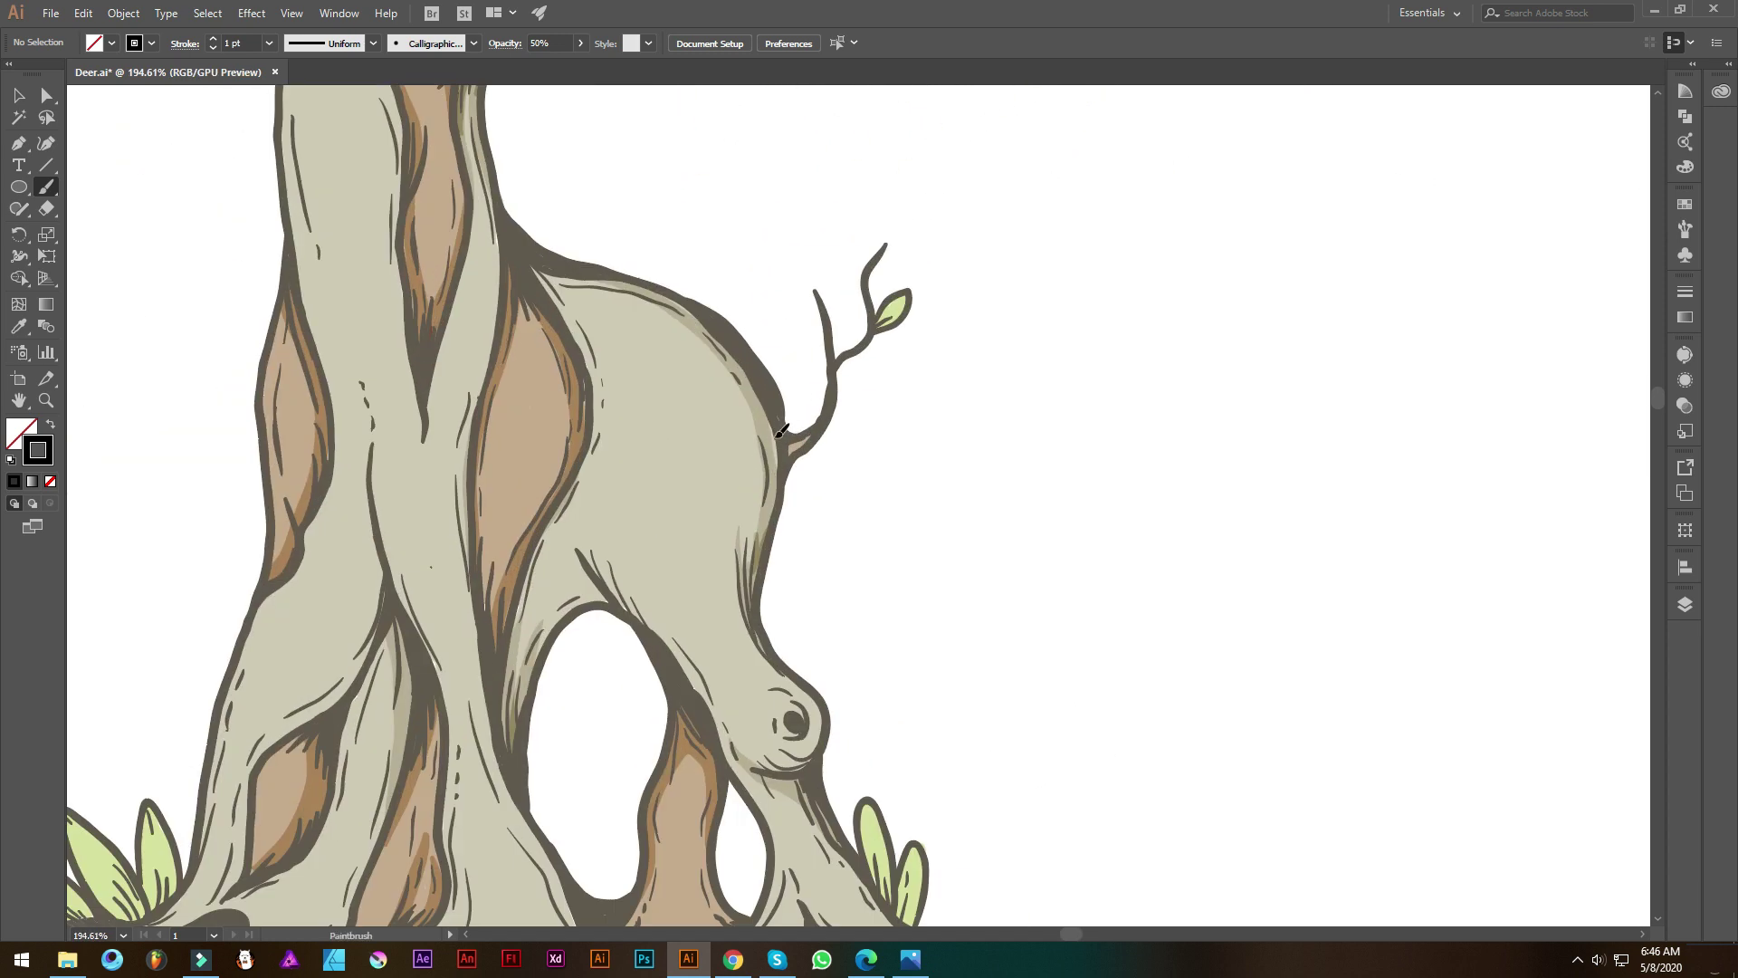
pyautogui.scroll(-3, 815, 435)
pyautogui.scroll(3, 861, 439)
pyautogui.scroll(-4, 862, 439)
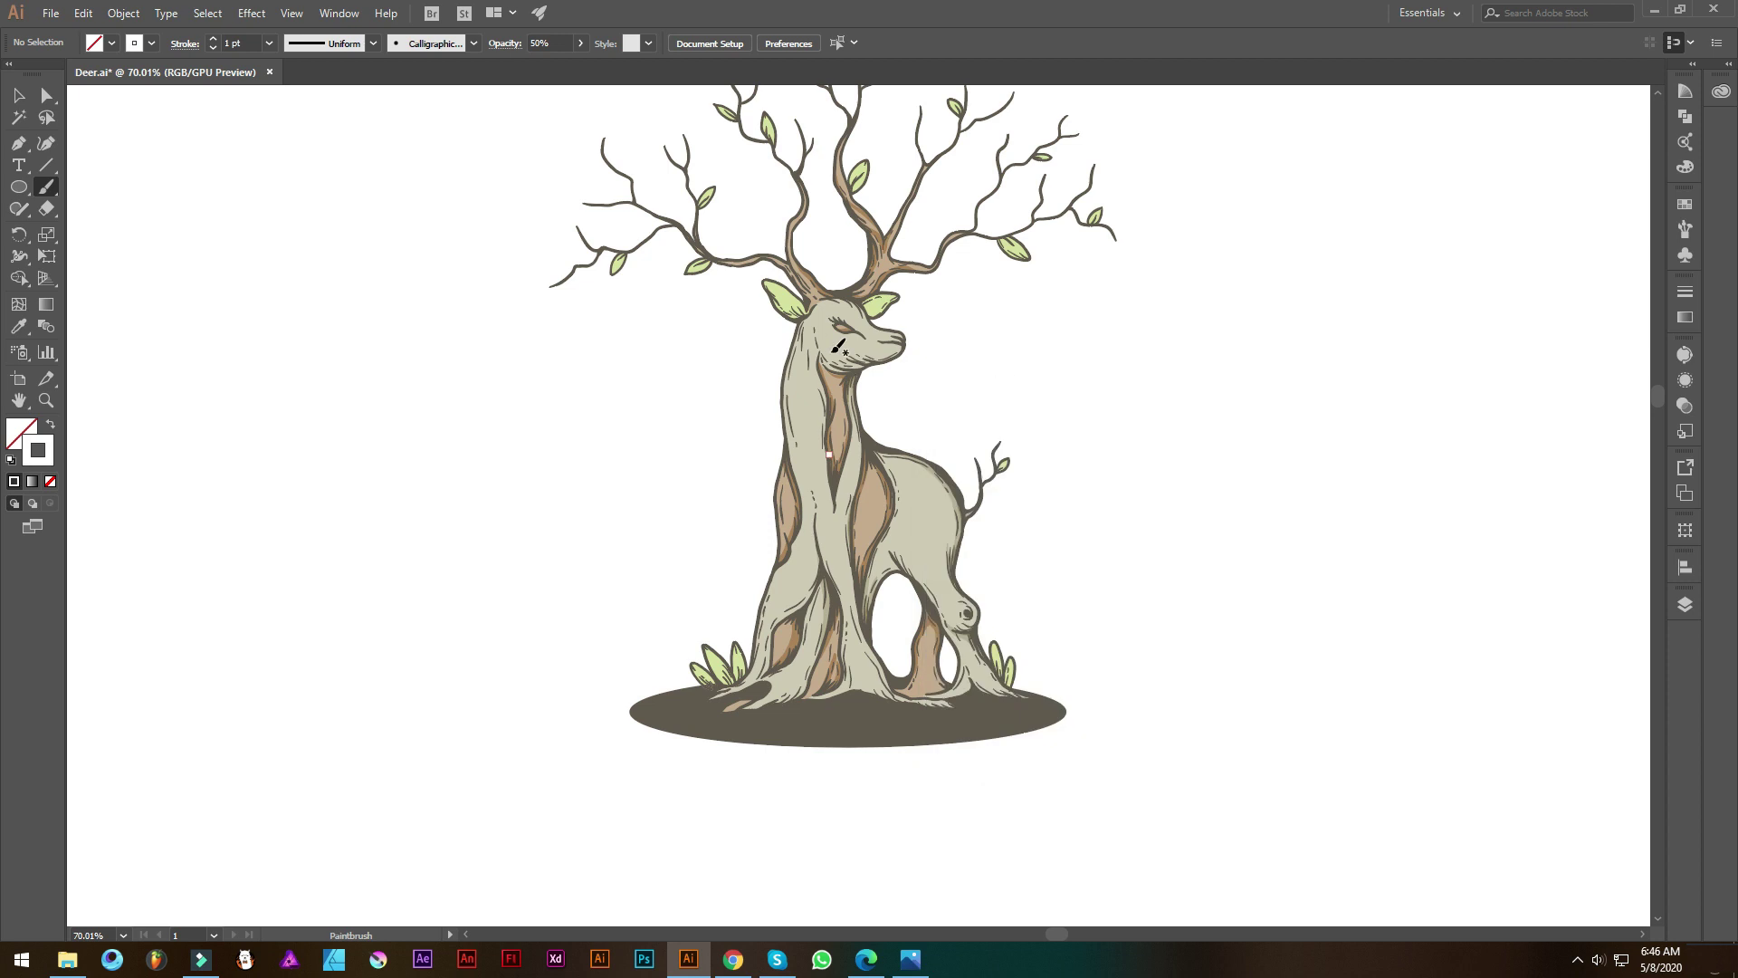
pyautogui.scroll(3, 826, 371)
pyautogui.scroll(1, 769, 407)
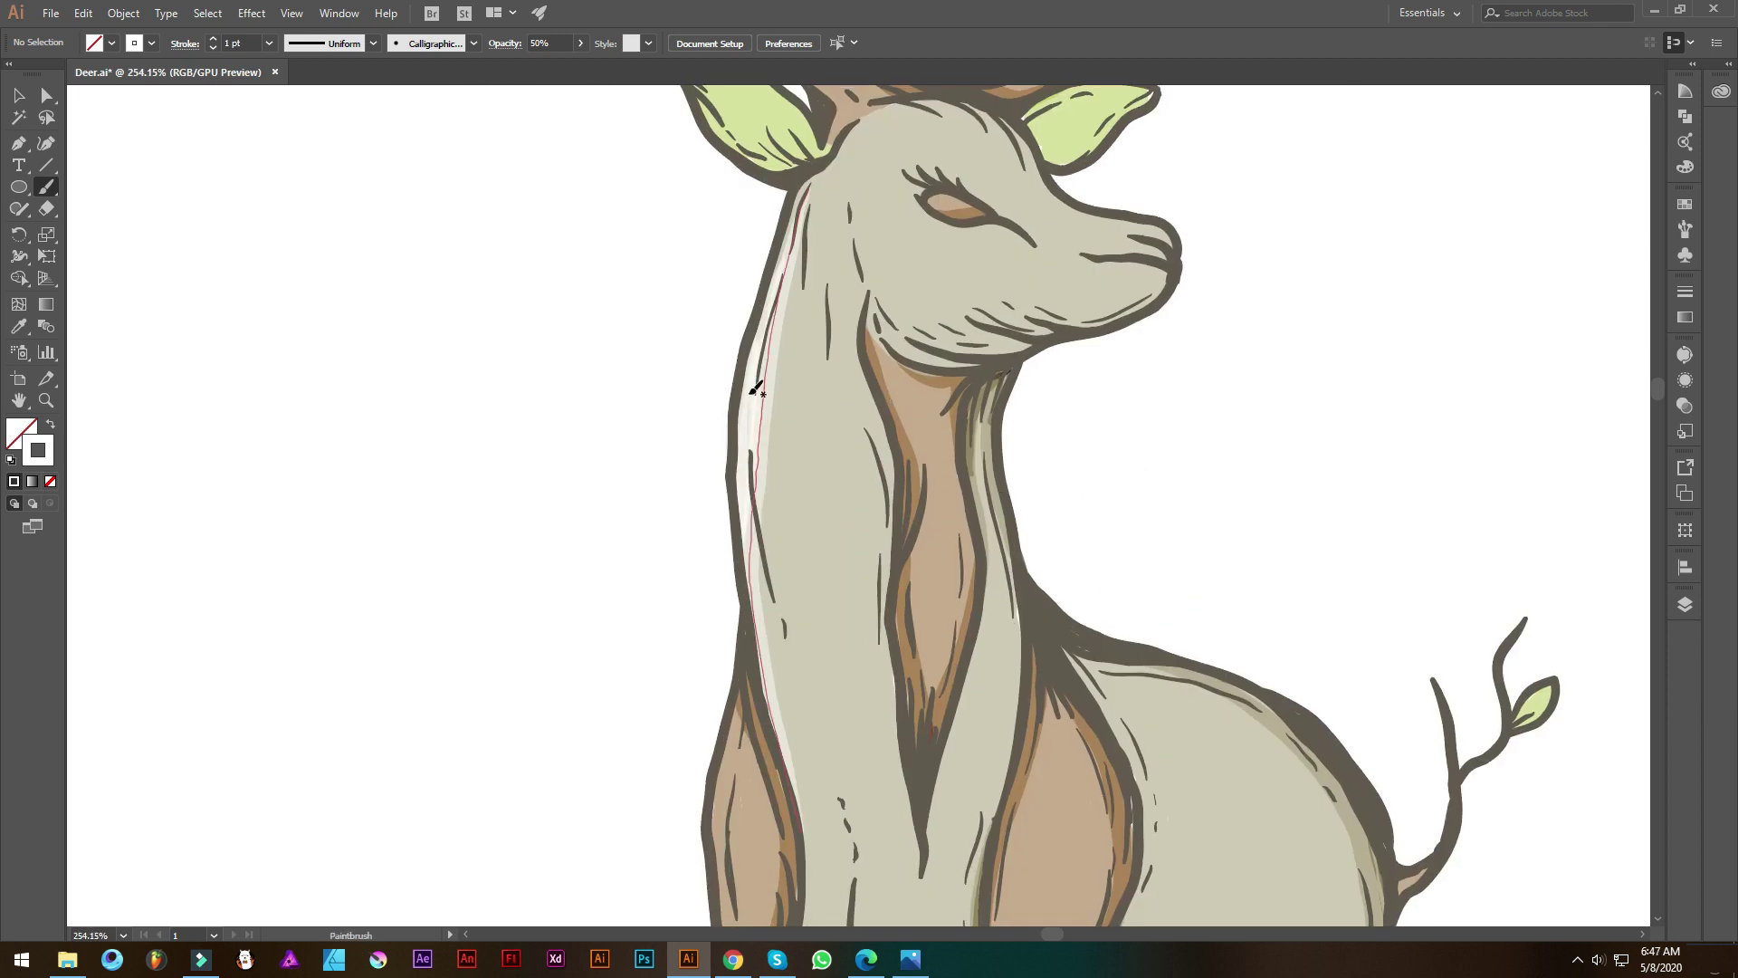
pyautogui.scroll(-3, 815, 362)
pyautogui.scroll(1, 881, 290)
pyautogui.scroll(1, 876, 359)
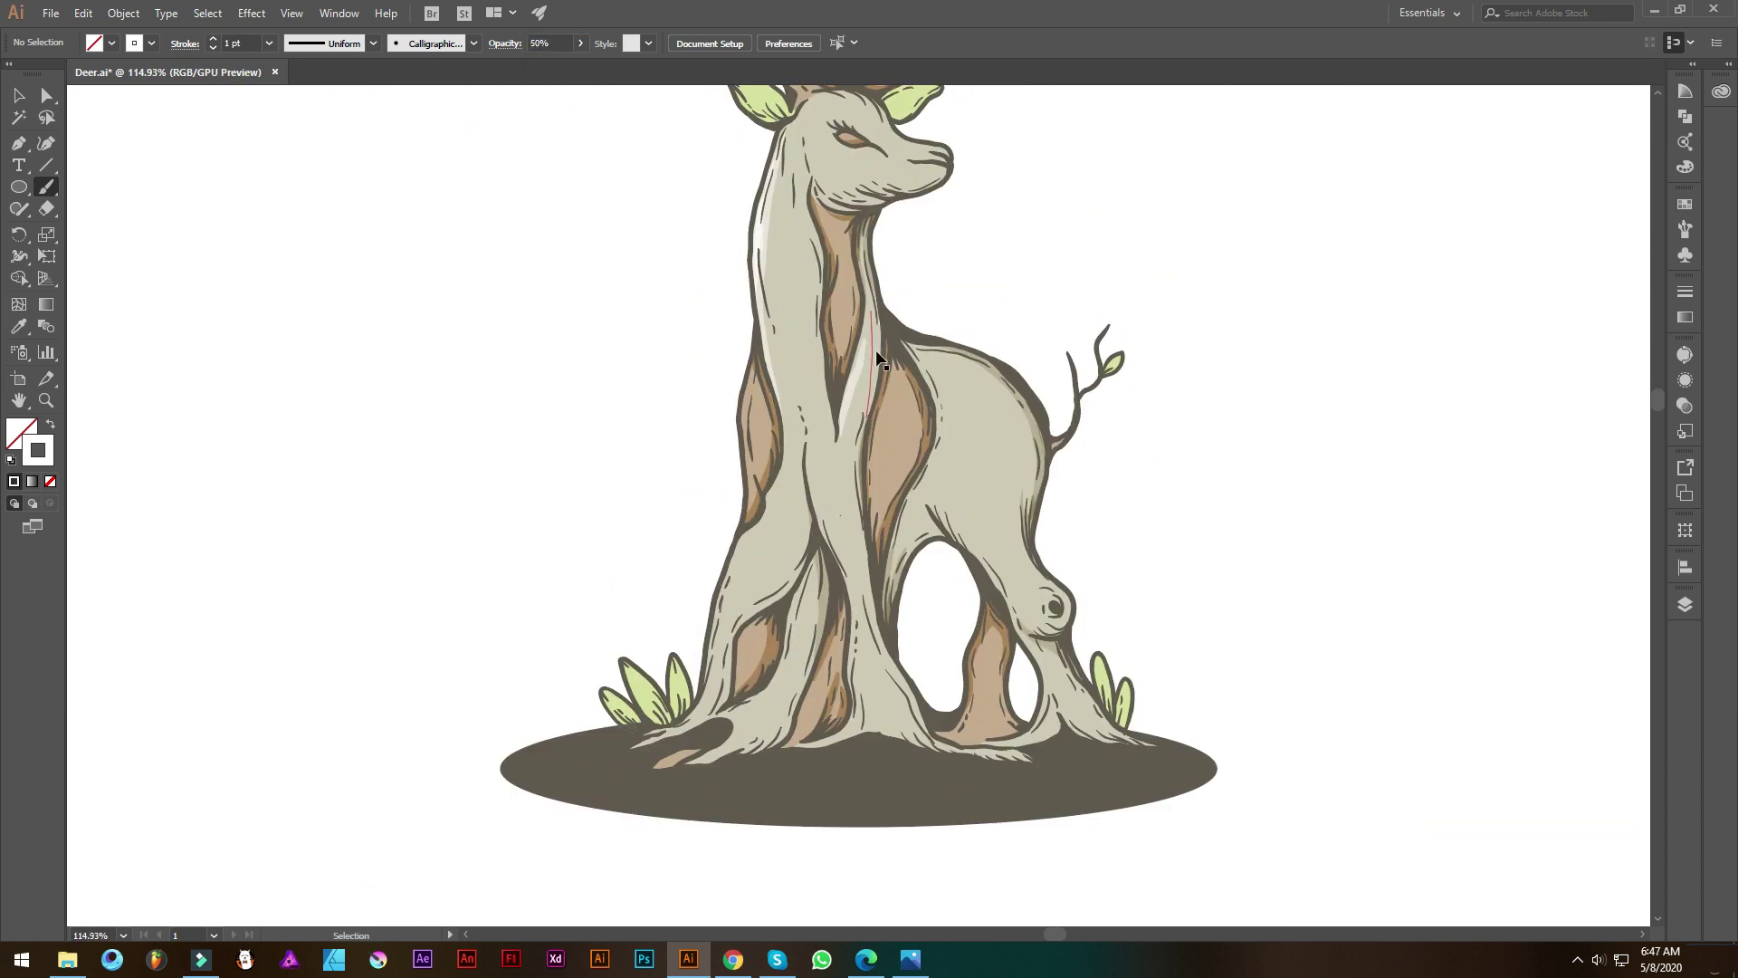
pyautogui.scroll(2, 867, 284)
pyautogui.scroll(-1, 888, 398)
pyautogui.scroll(2, 912, 511)
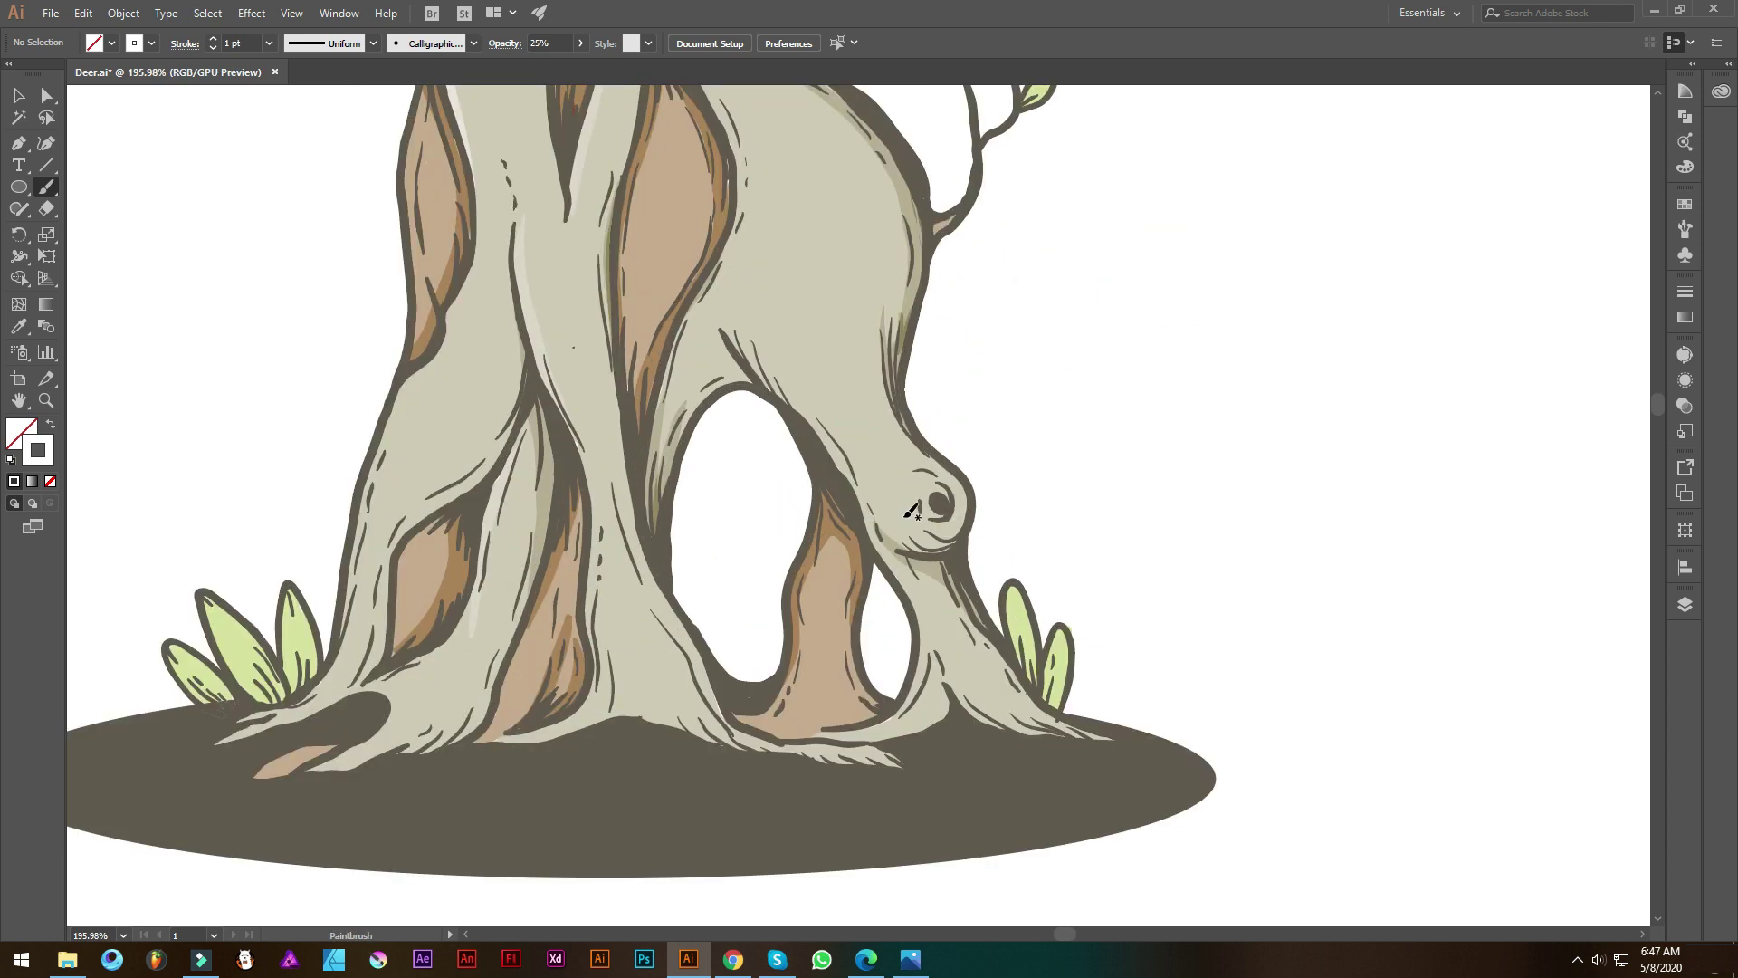
pyautogui.scroll(-2, 956, 503)
pyautogui.scroll(2, 934, 399)
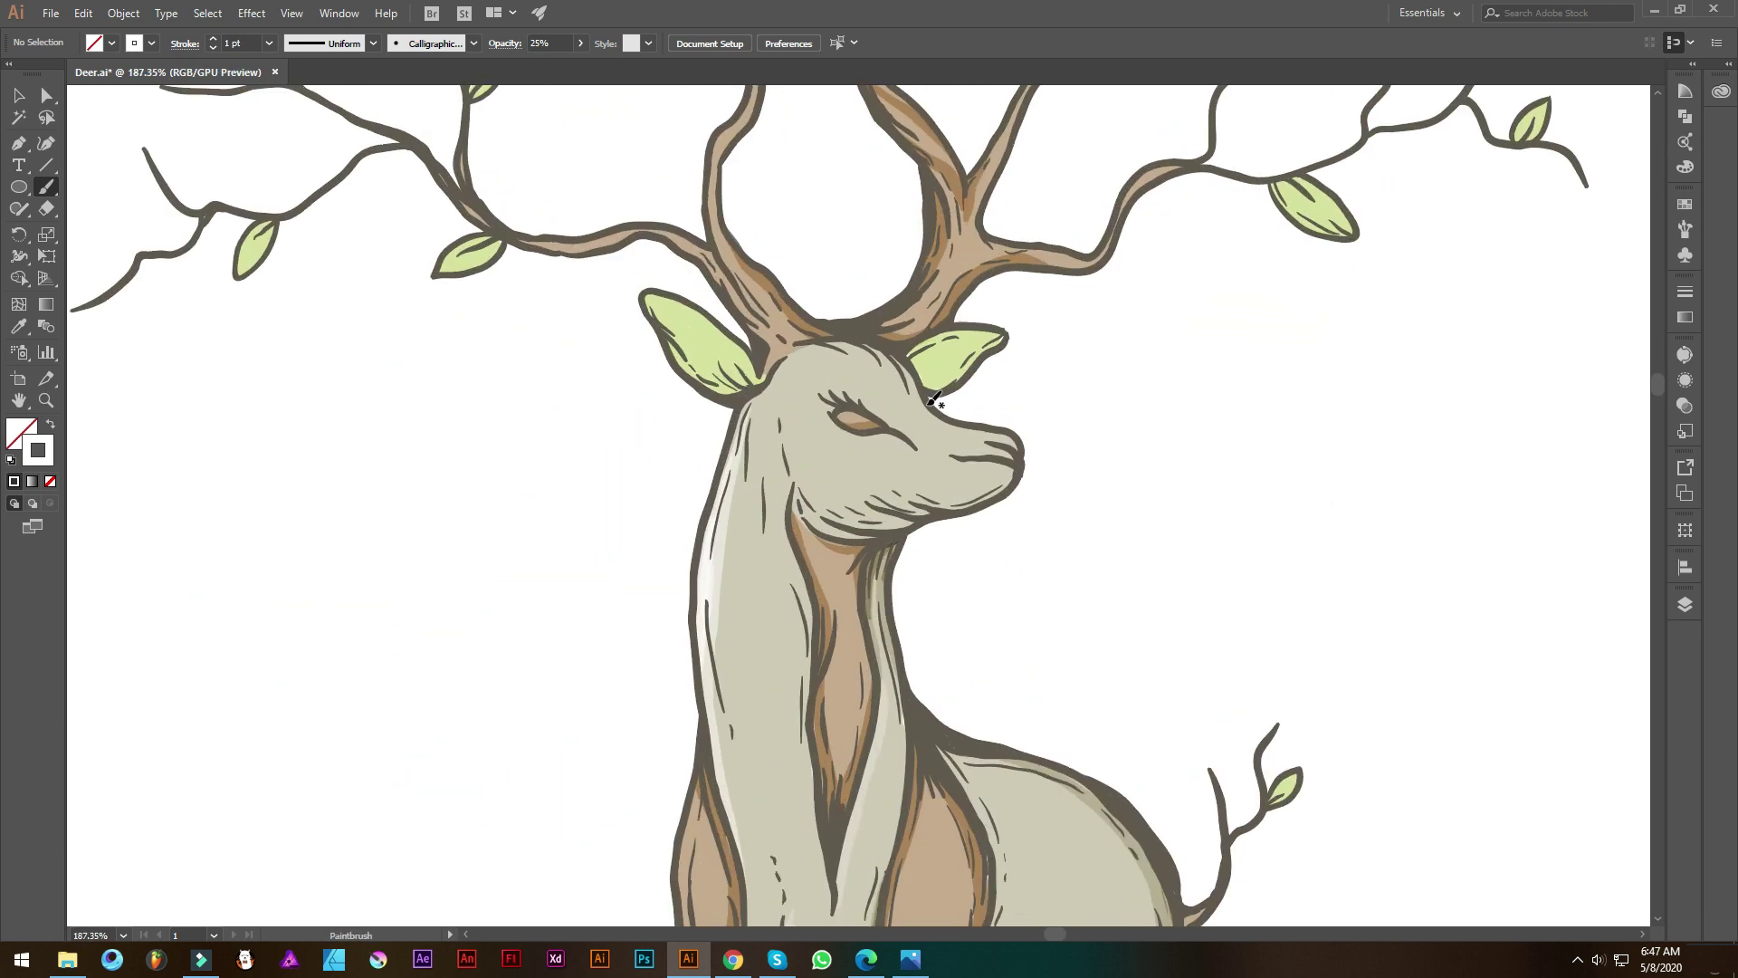
pyautogui.scroll(-2, 1008, 460)
pyautogui.scroll(1, 698, 291)
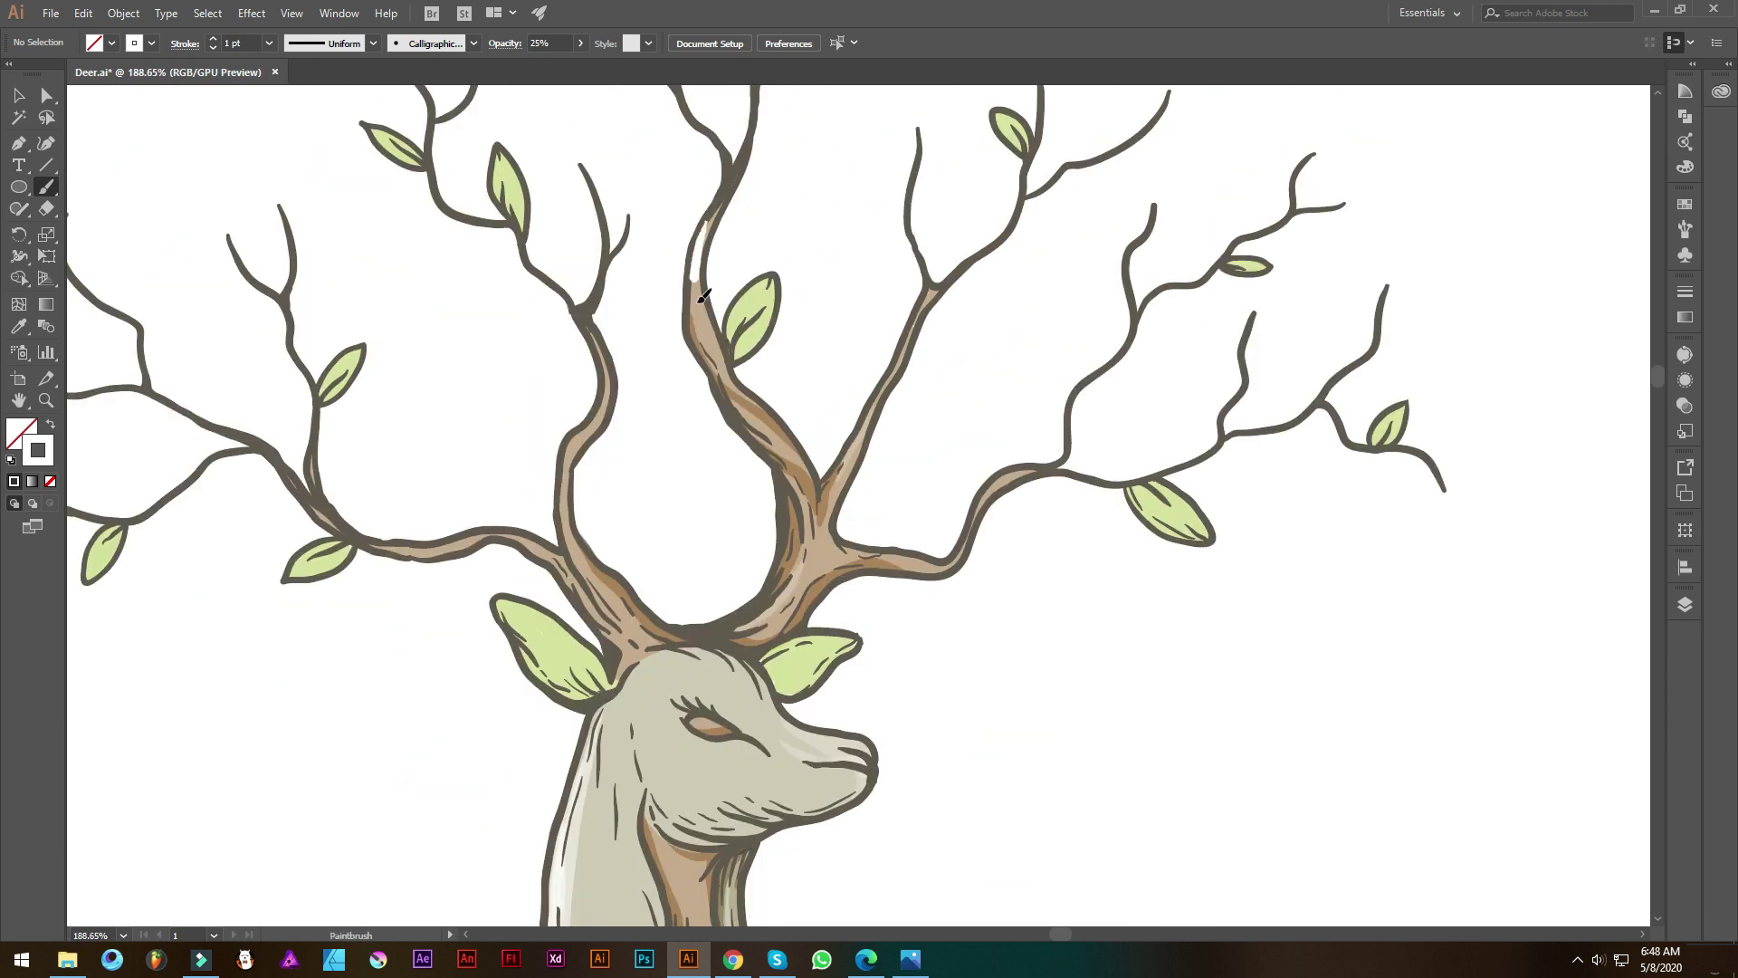
pyautogui.scroll(1, 819, 414)
pyautogui.scroll(1, 778, 385)
pyautogui.scroll(-5, 779, 385)
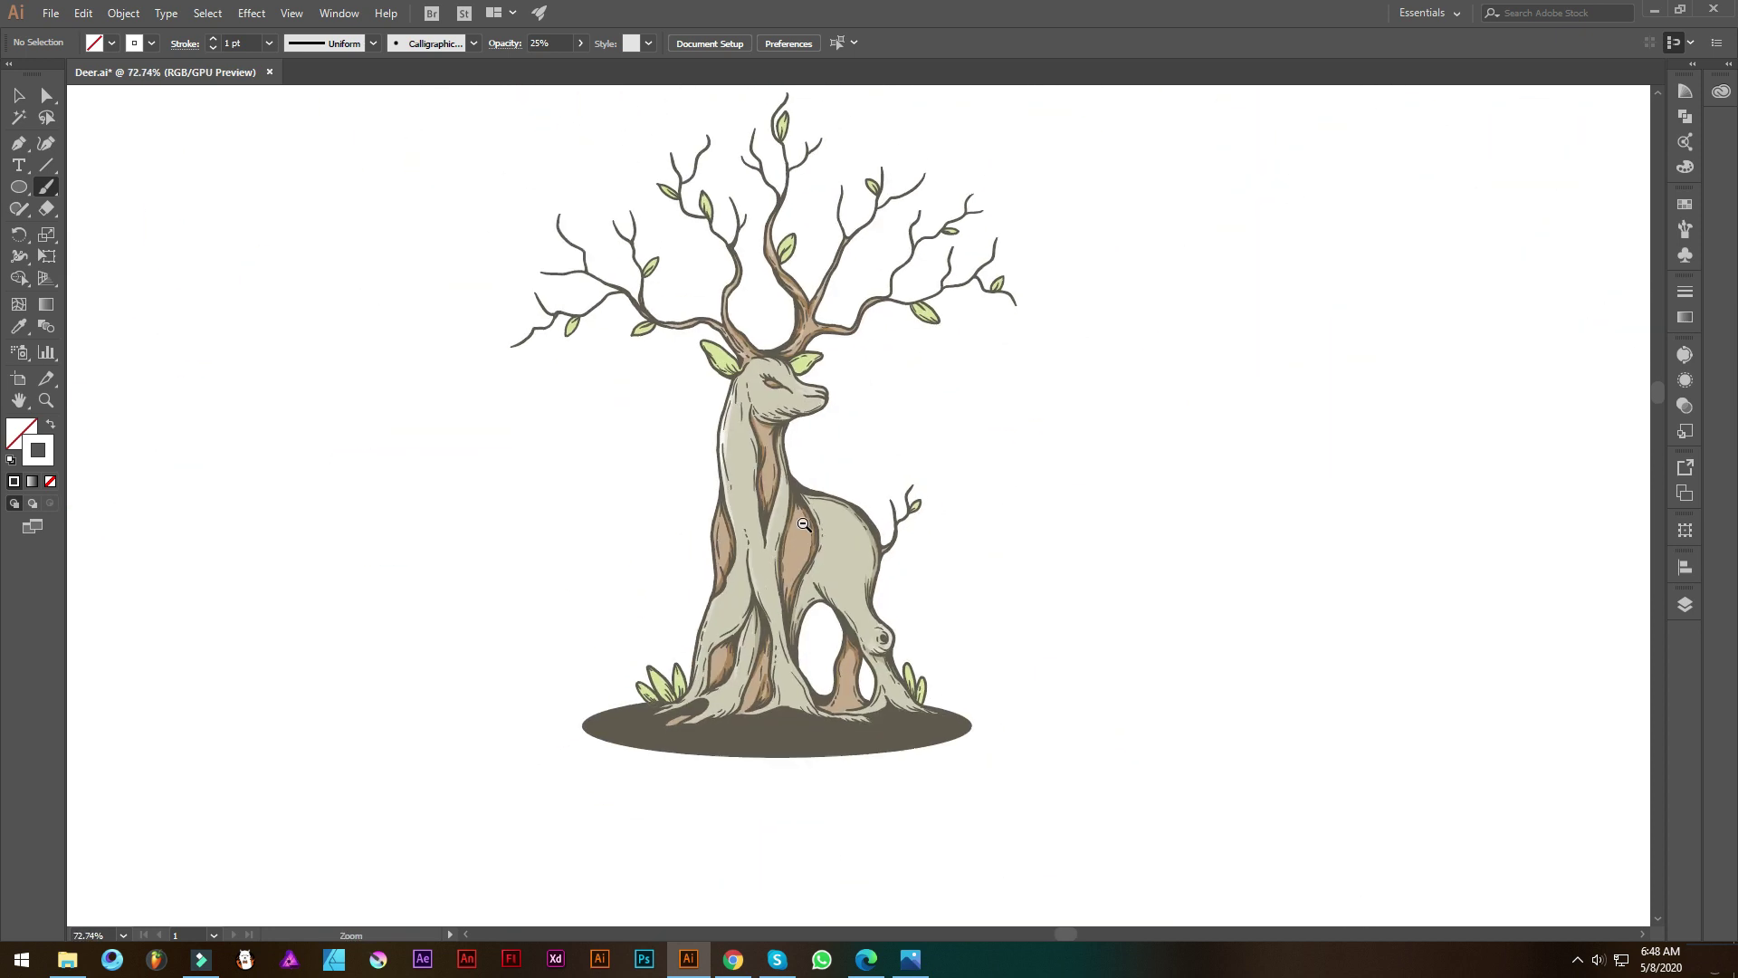
pyautogui.press('v')
pyautogui.click(1685, 605)
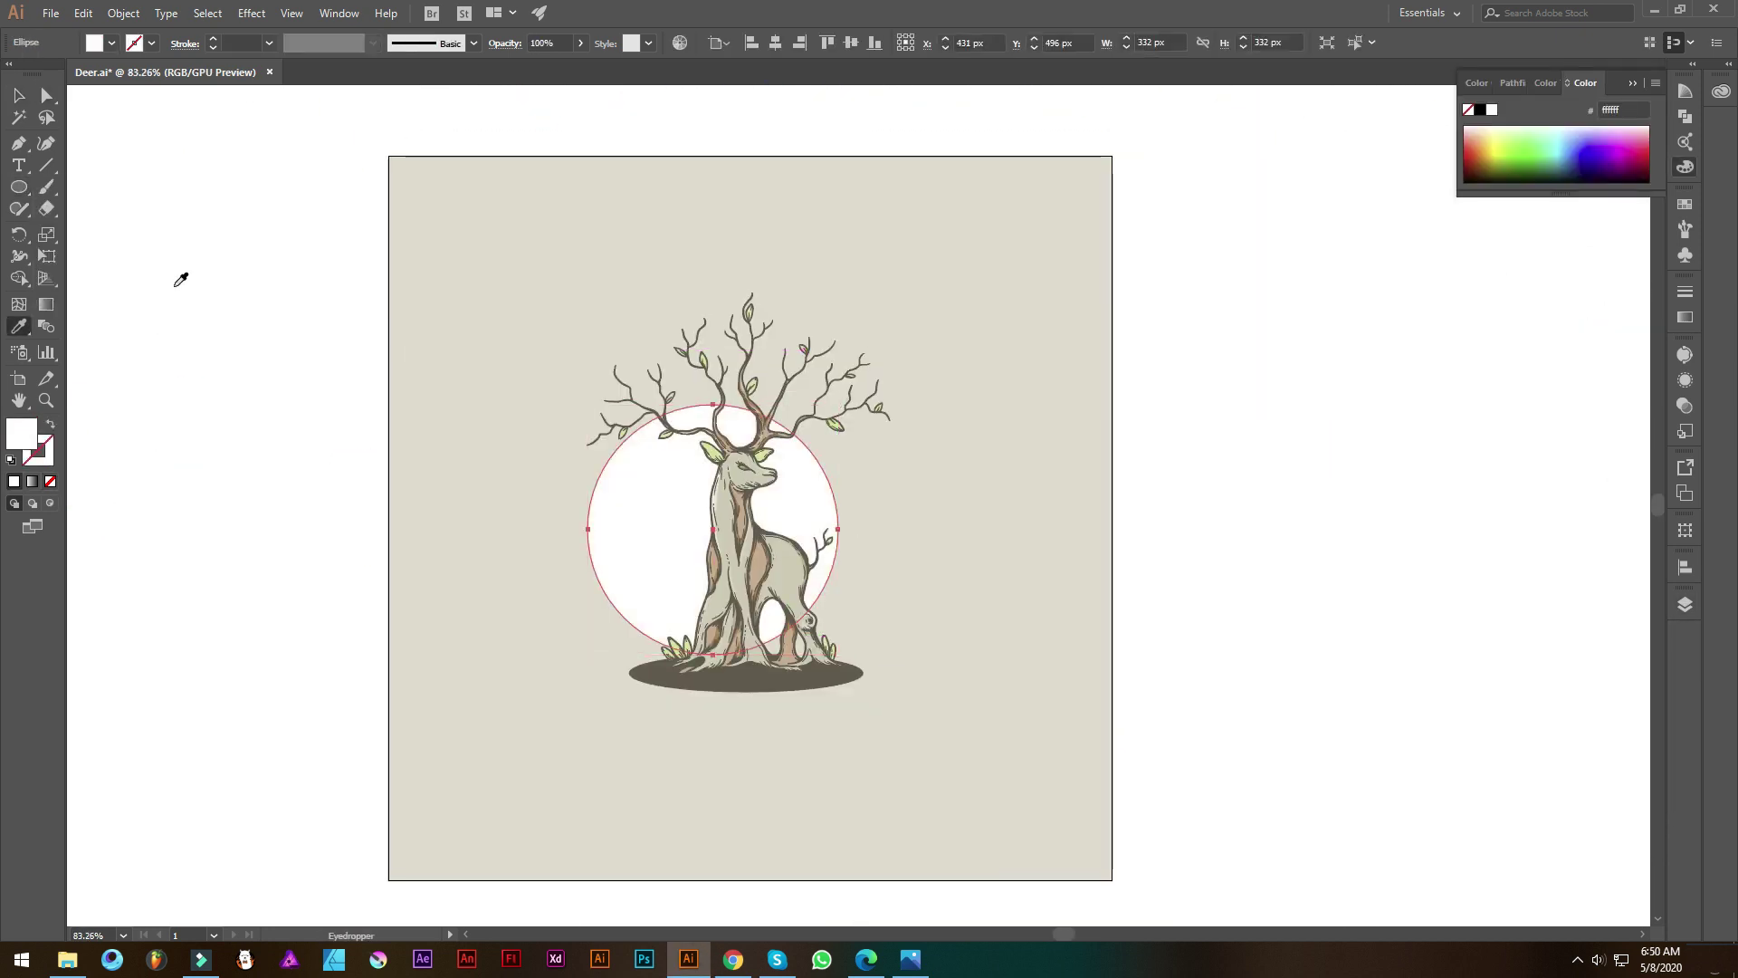
# Scale the white circle slightly smaller from its left and right sides
pyautogui.press('v')
pyautogui.scroll(1, 1064, 519)
pyautogui.moveTo(494, 545); pyautogui.dragTo(484, 549)
pyautogui.moveTo(817, 549); pyautogui.dragTo(807, 549)
# Fill the background square with a light cream swatch
pyautogui.hotkey('ctrl', 'a')
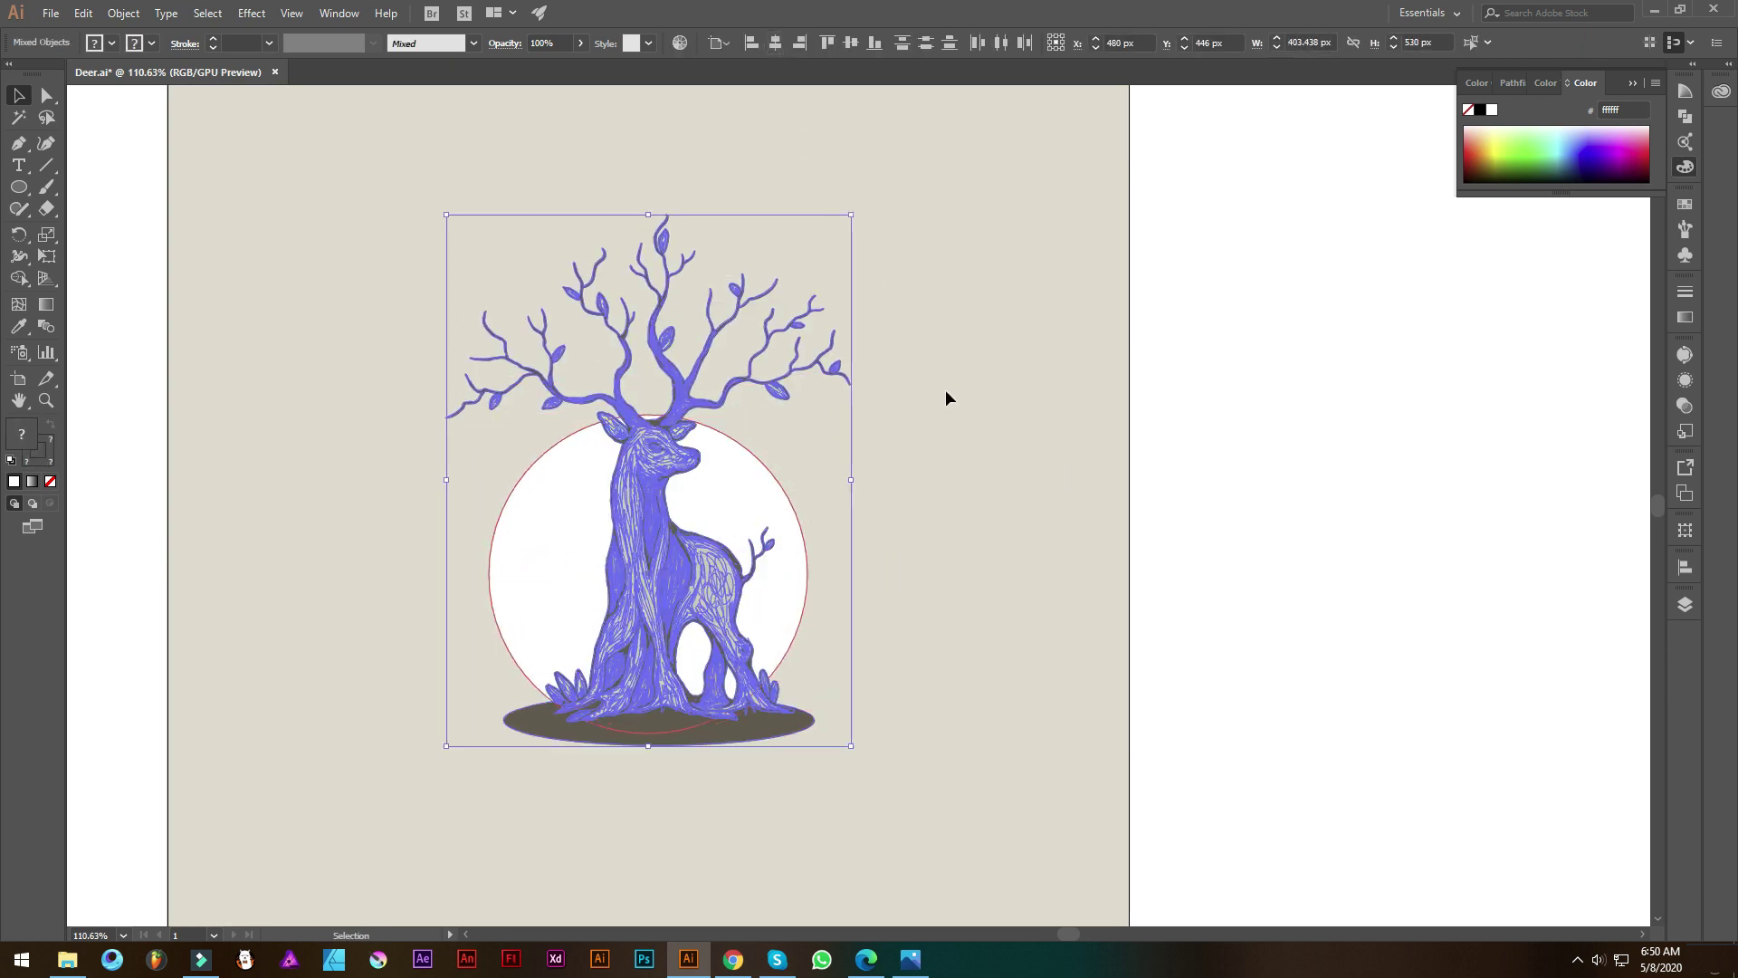
pyautogui.click(990, 486)
pyautogui.click(784, 609)
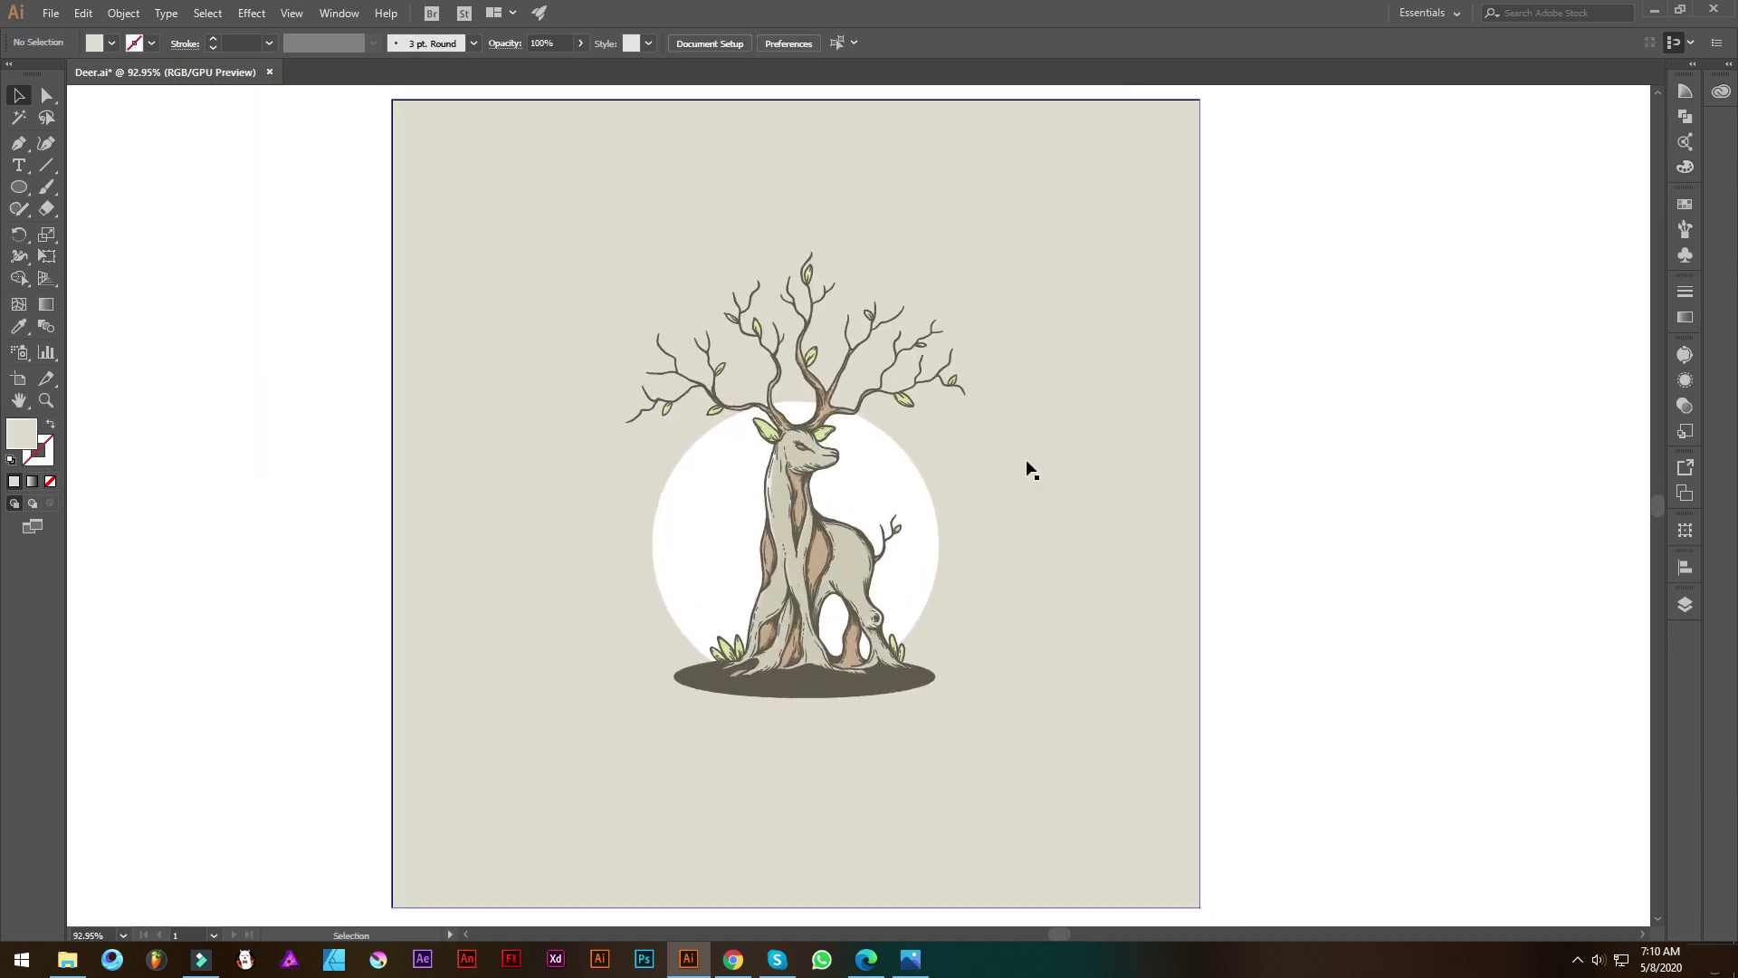
pyautogui.click(1686, 204)
pyautogui.click(1537, 289)
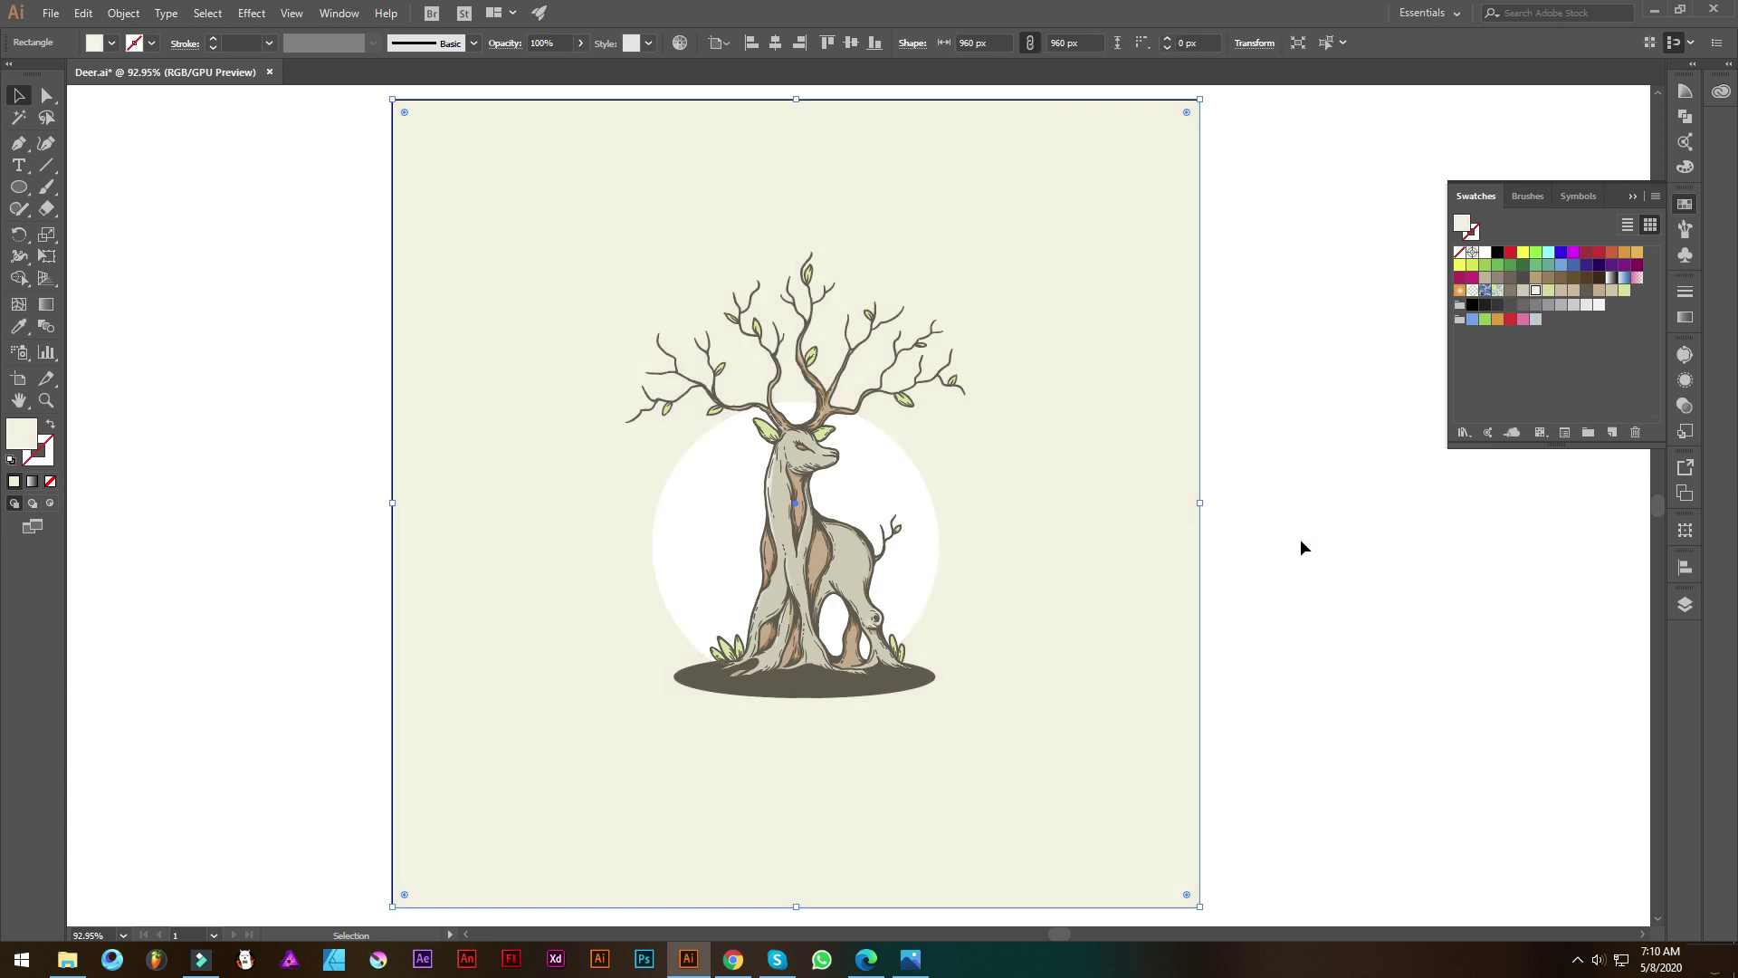
pyautogui.hotkey('ctrl', 'shift', 'a')
pyautogui.click(1685, 203)
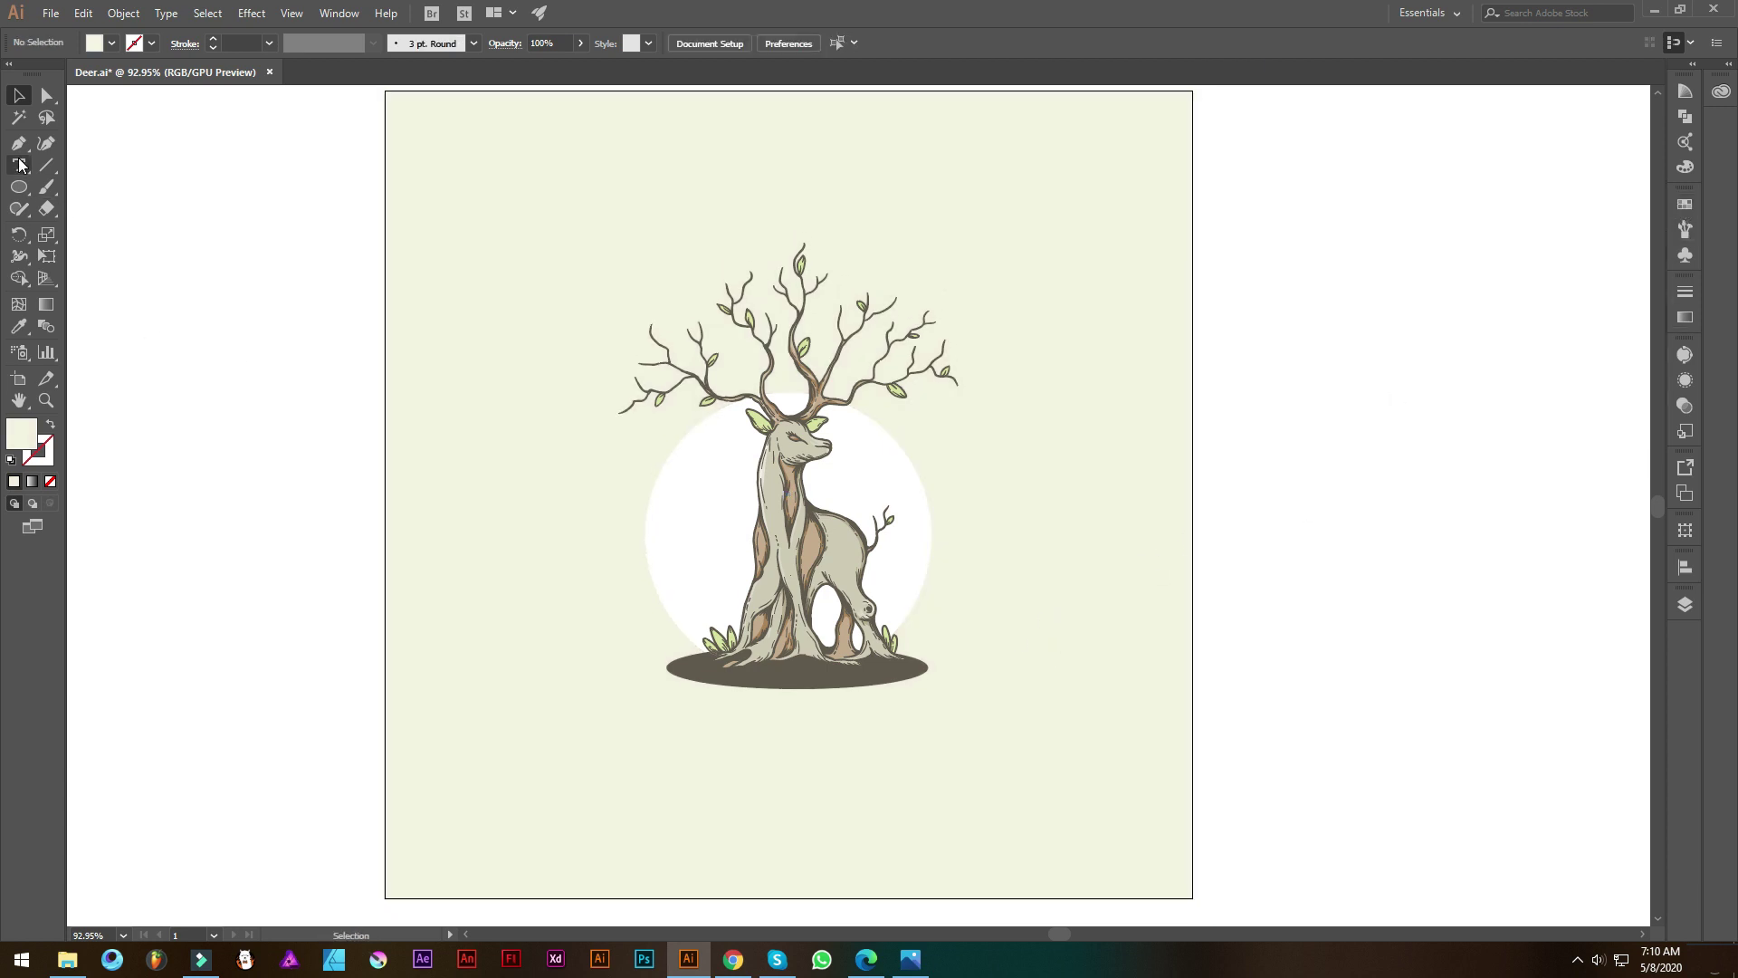
# Enlarge the DEER TREE title to about 81 pt and colour it brown
pyautogui.click(672, 744)
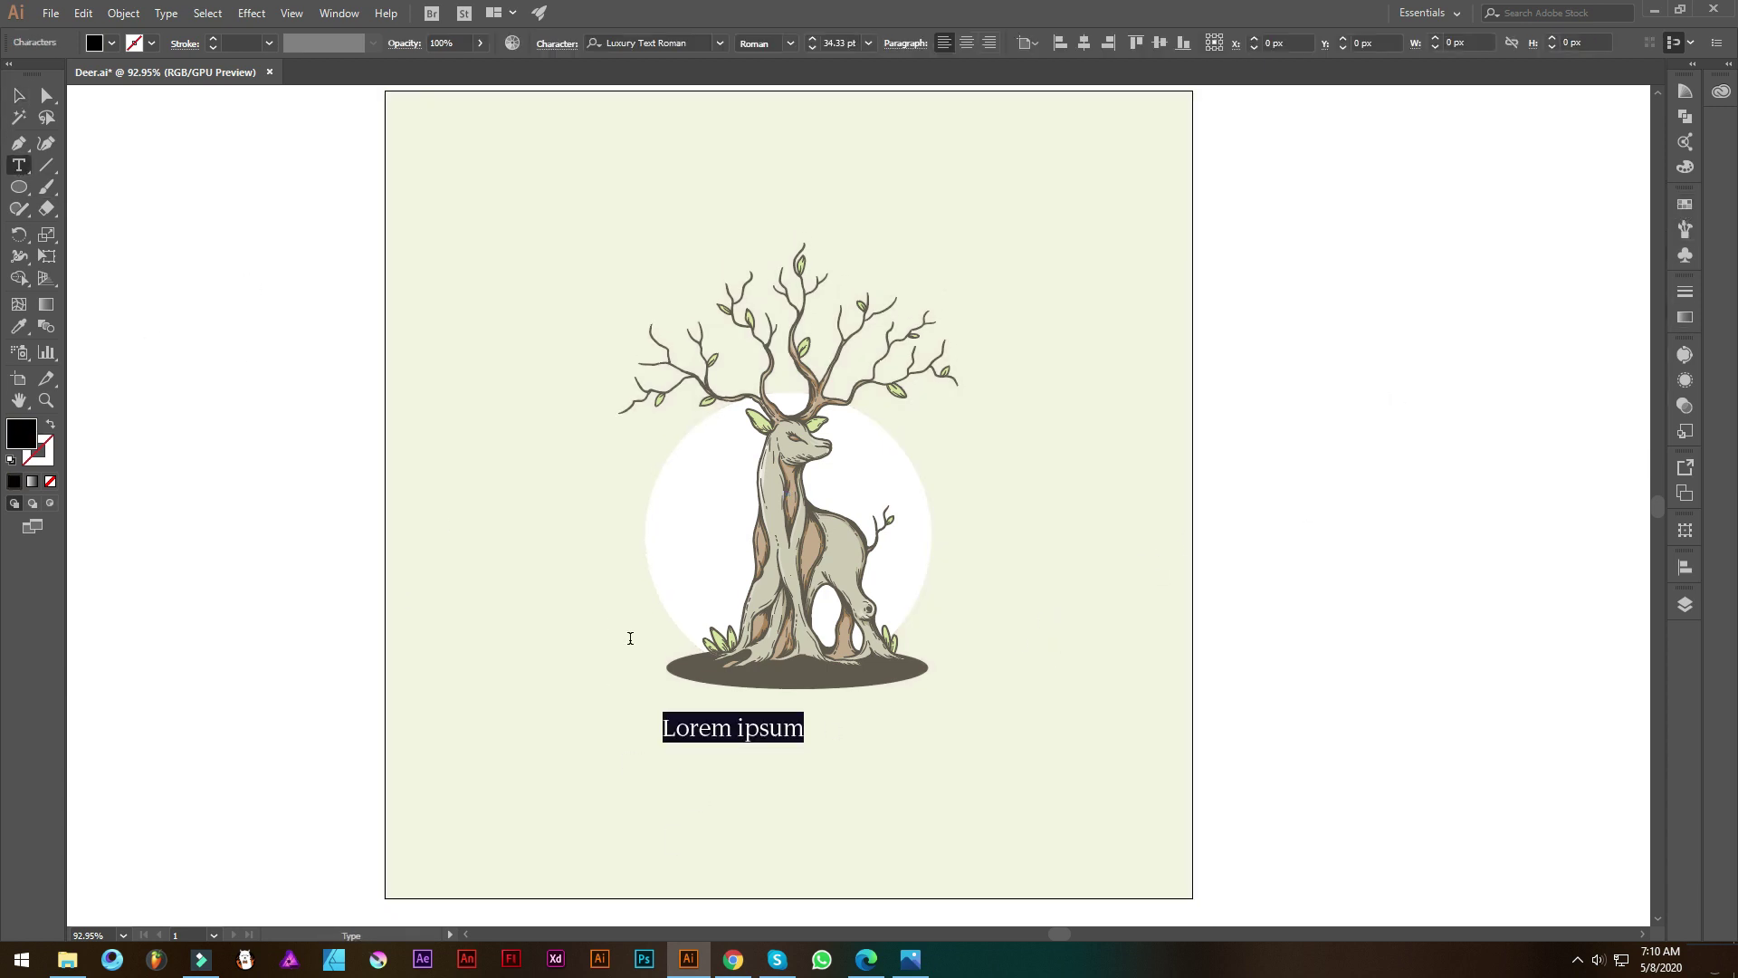
pyautogui.write('DEER TREE')
pyautogui.moveTo(788, 742)
pyautogui.mouseDown()
pyautogui.moveTo(946, 752)
pyautogui.moveTo(969, 716)
pyautogui.mouseUp()
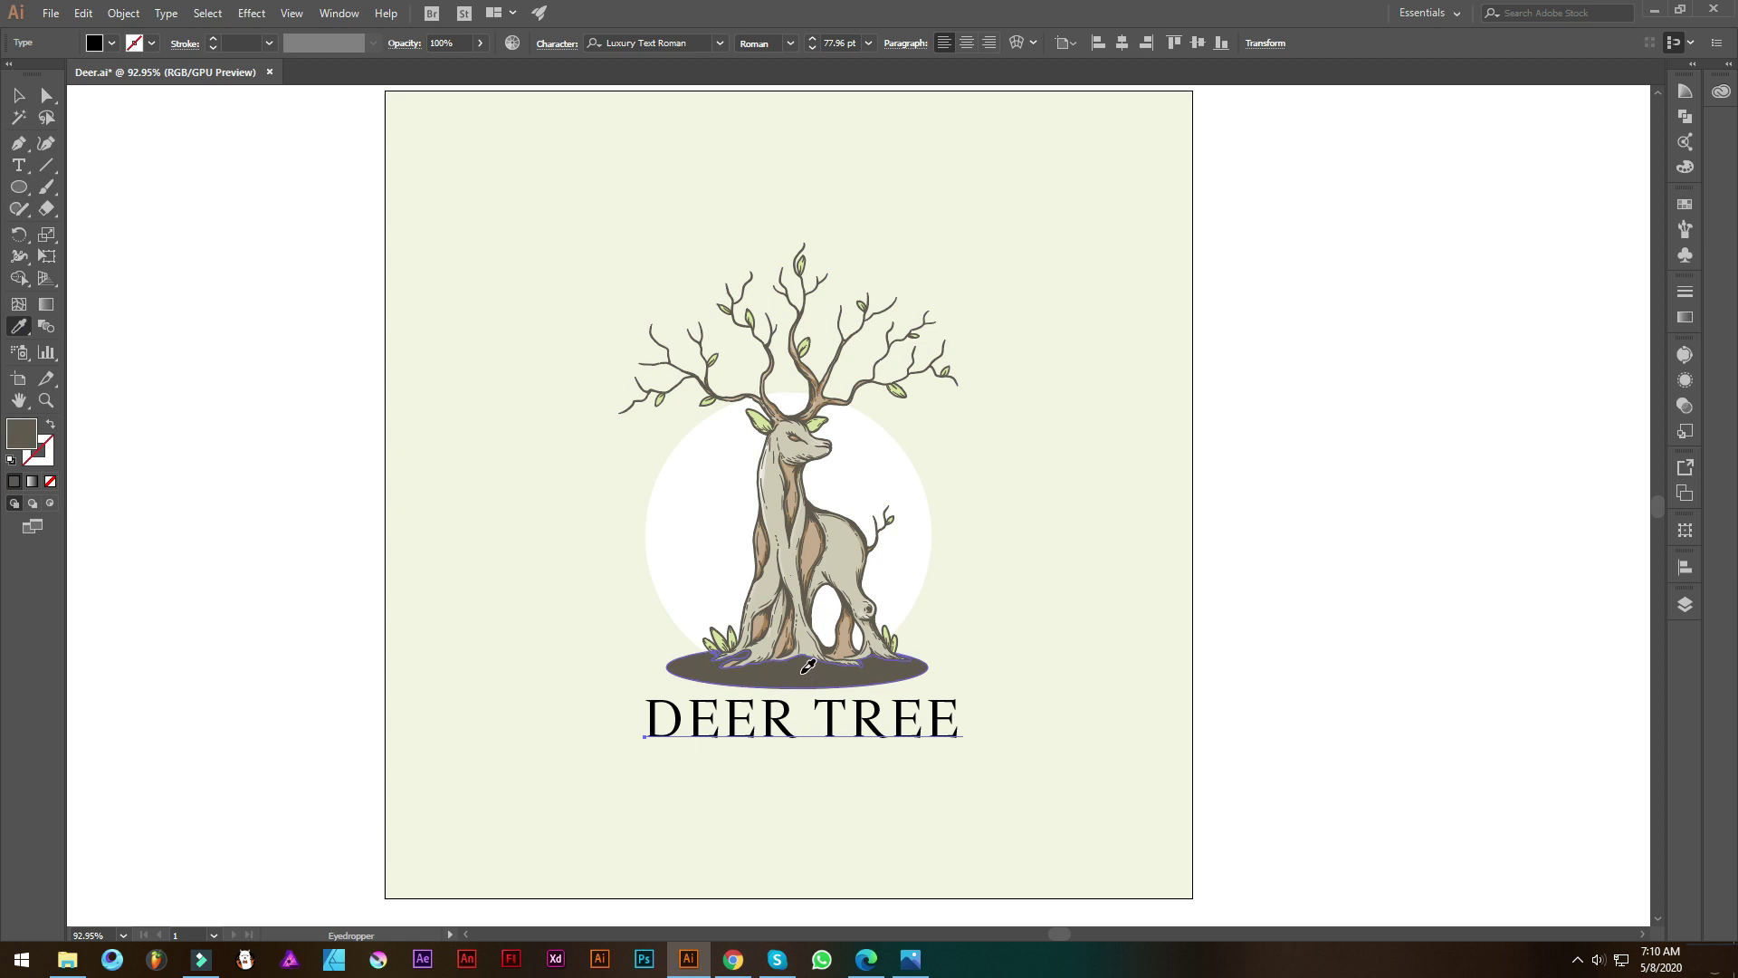
pyautogui.scroll(3, 808, 666)
pyautogui.moveTo(861, 793); pyautogui.dragTo(853, 747)
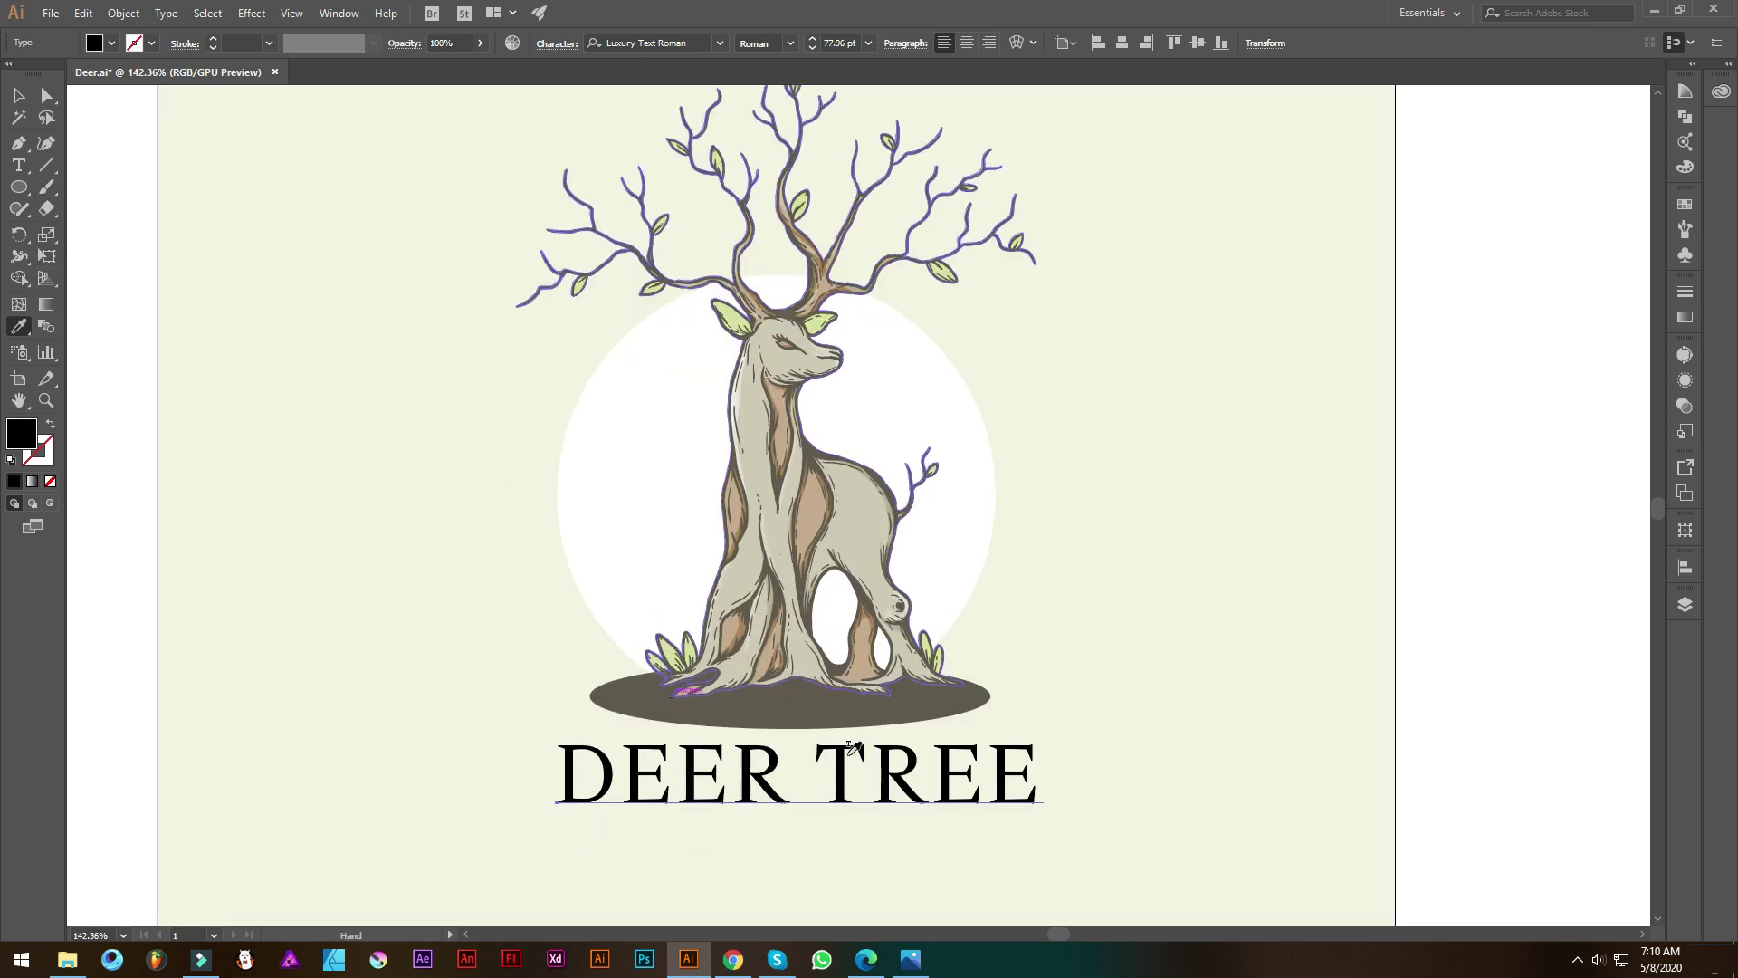
pyautogui.click(804, 692)
pyautogui.press('v')
pyautogui.scroll(-2, 650, 672)
pyautogui.moveTo(563, 791)
pyautogui.mouseDown()
pyautogui.moveTo(565, 804)
pyautogui.moveTo(568, 790)
pyautogui.mouseUp()
# Duplicate the title beneath itself and reword the copy as the tagline
pyautogui.moveTo(962, 754); pyautogui.dragTo(965, 754)
pyautogui.moveTo(860, 724); pyautogui.dragTo(980, 794)
pyautogui.moveTo(736, 759); pyautogui.dragTo(735, 760)
pyautogui.doubleClick(720, 764)
pyautogui.write('tagline or slogan')
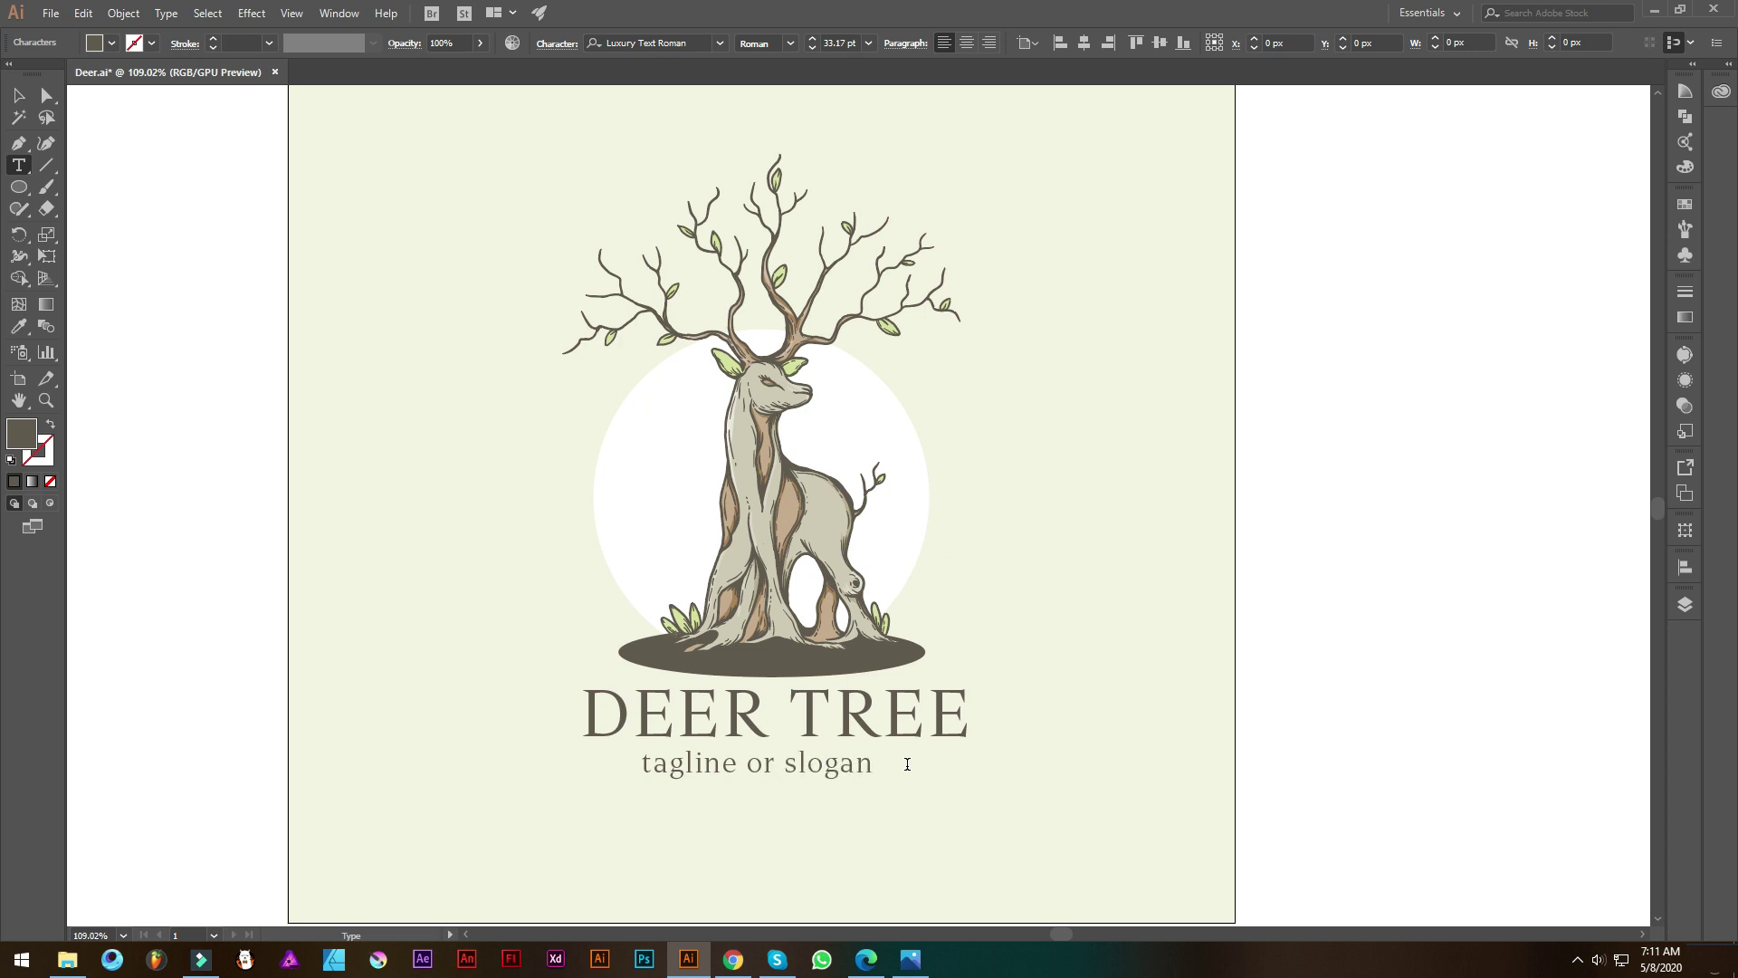
pyautogui.press('Escape')
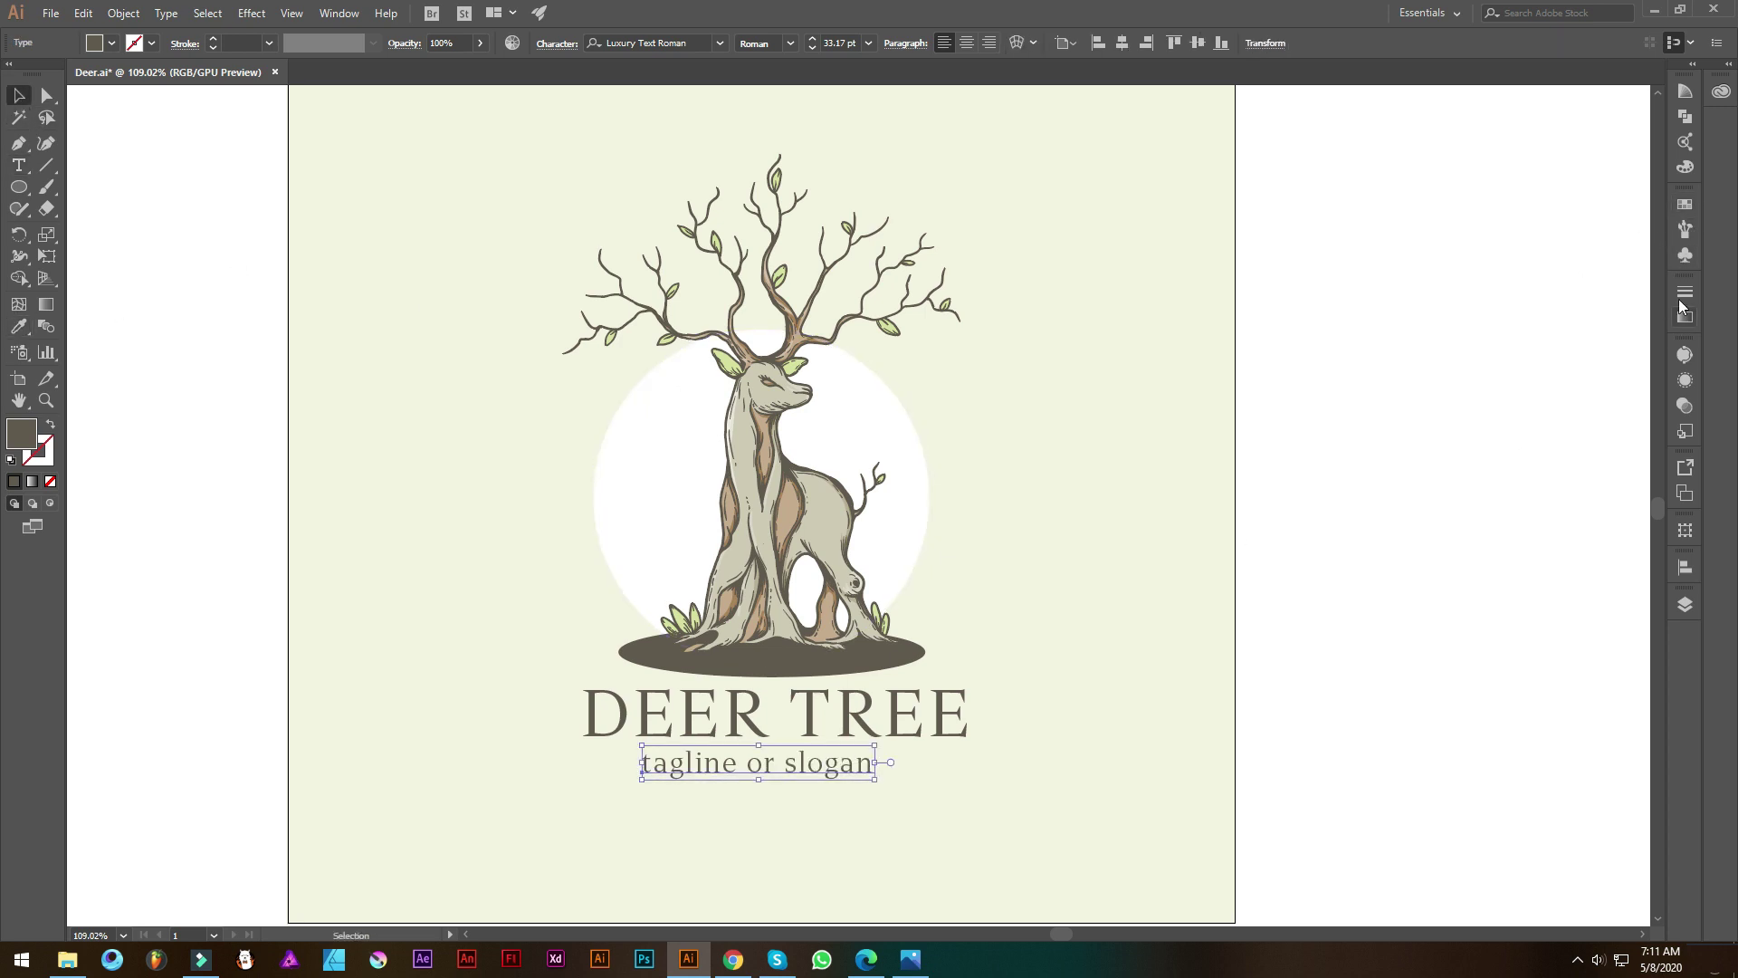
# Colour the tagline light tan, widen its text box and paste in ESTD 2020
pyautogui.click(1685, 205)
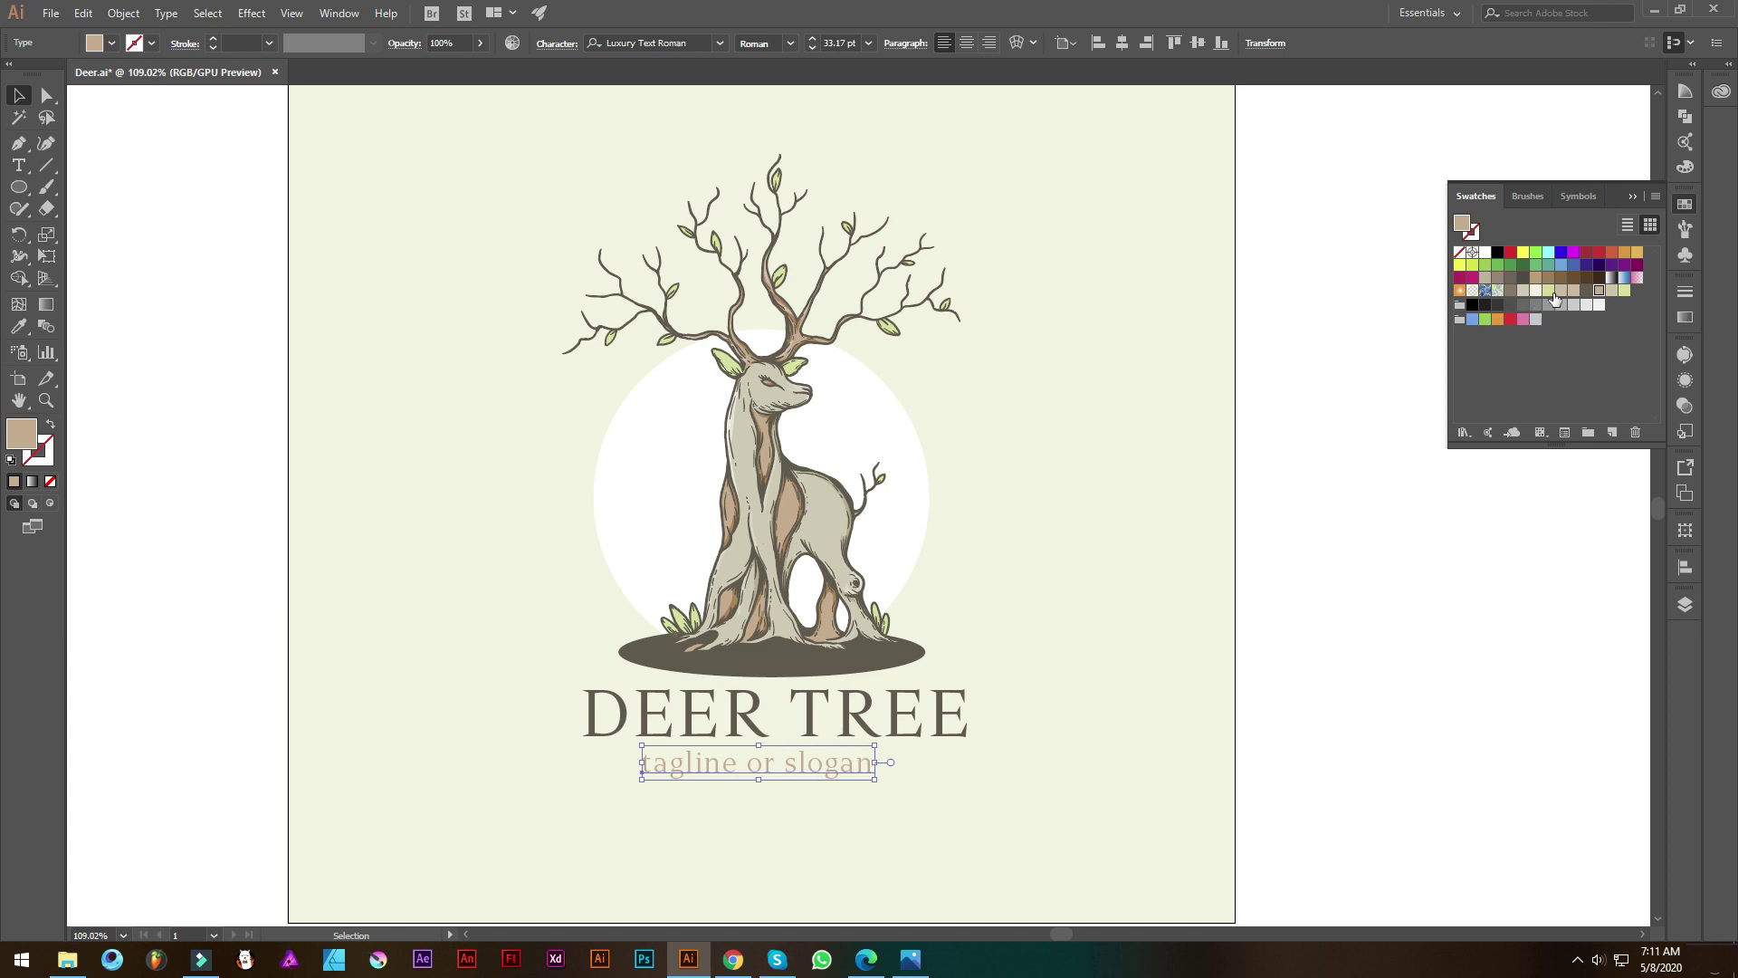
pyautogui.click(1686, 213)
pyautogui.moveTo(874, 762); pyautogui.dragTo(928, 759)
pyautogui.hotkey('ctrl', 'v')
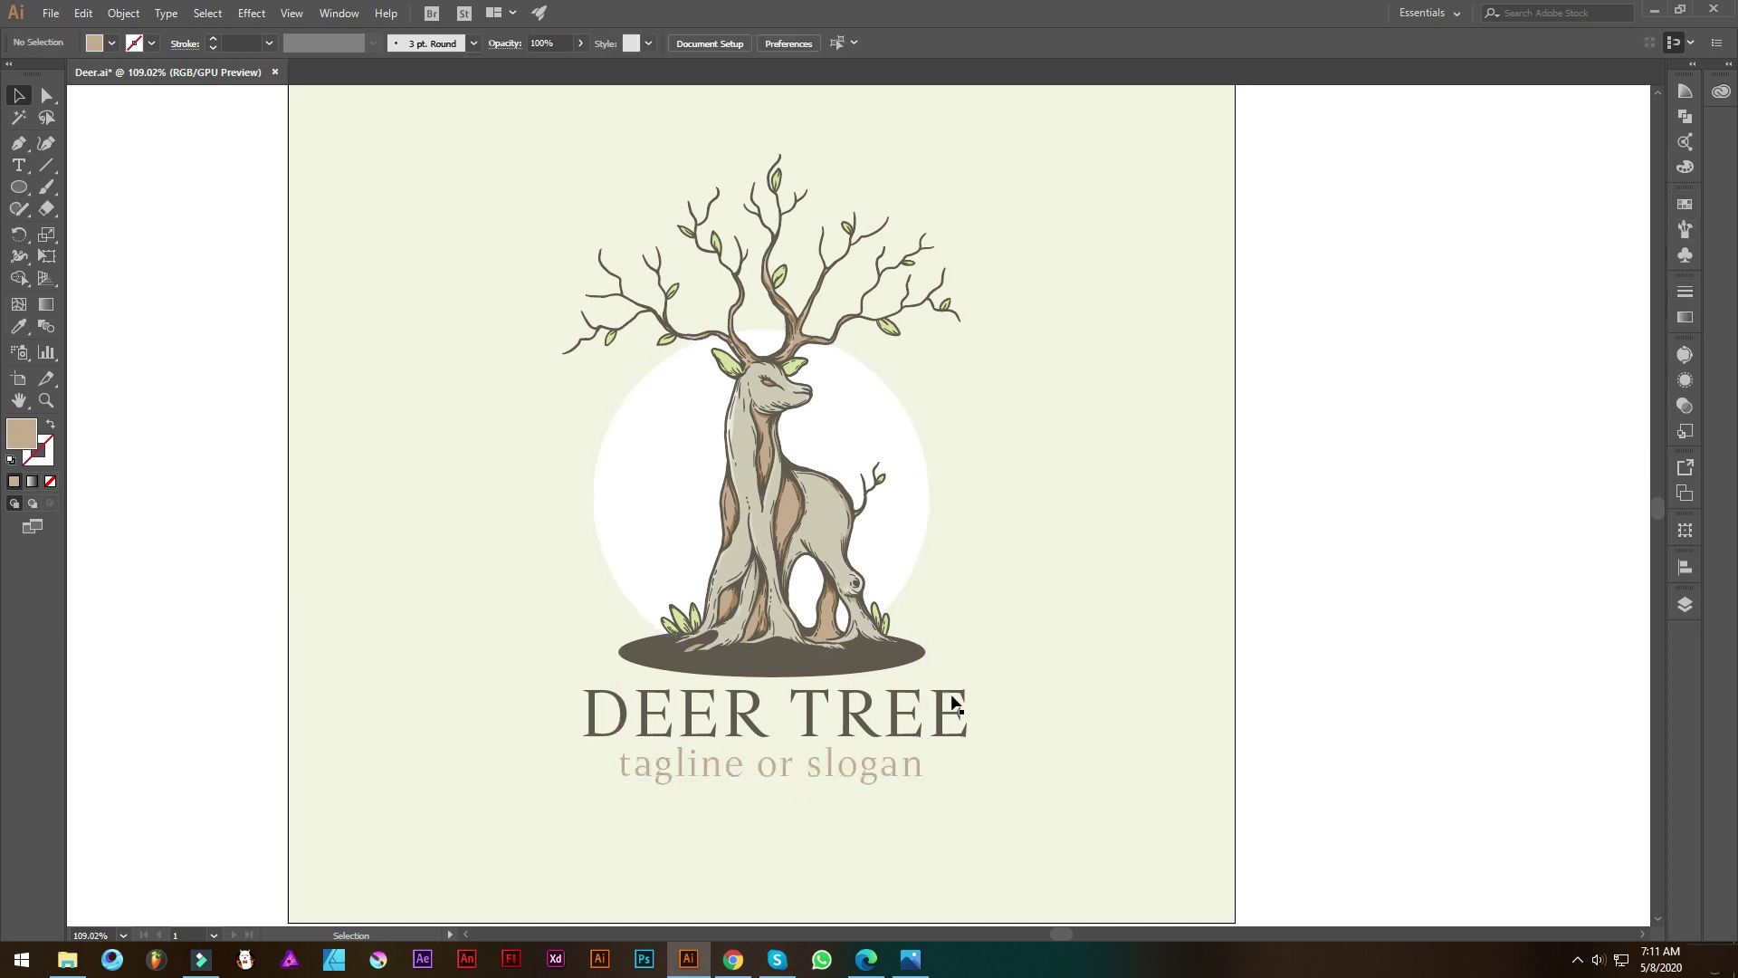
pyautogui.scroll(-2, 975, 659)
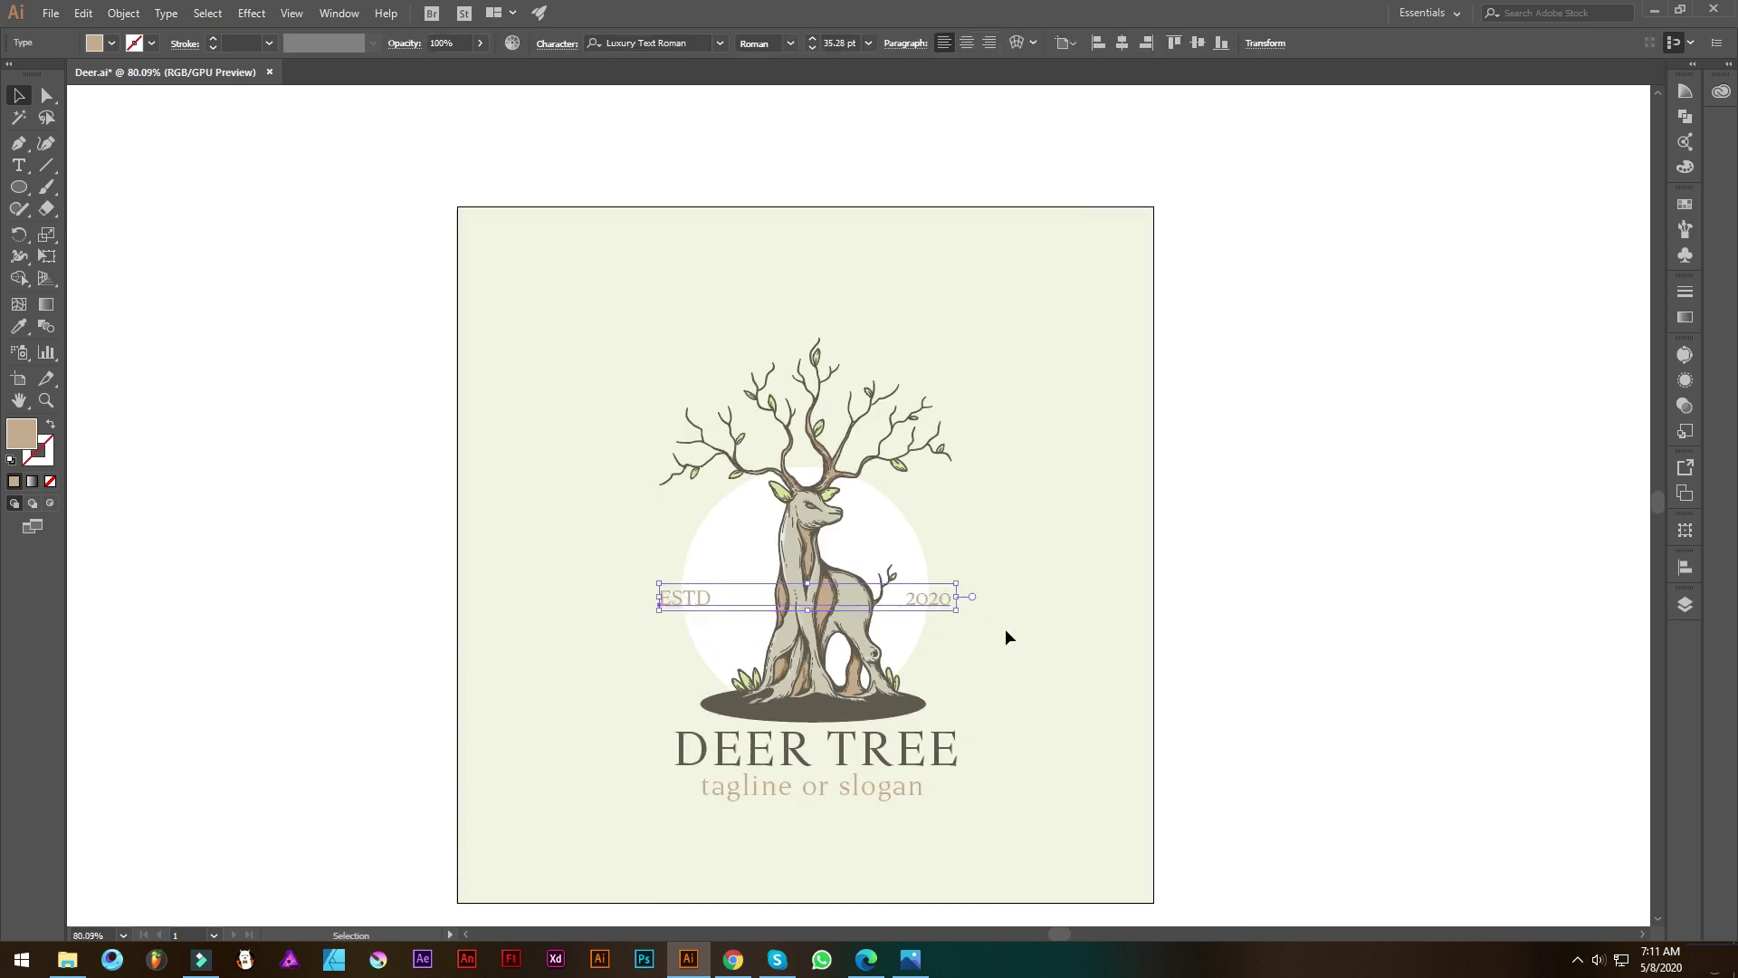
# Align ESTD 2020 to the circle and stretch DEER TREE to the artwork's width
pyautogui.scroll(1, 1005, 628)
pyautogui.click(904, 453)
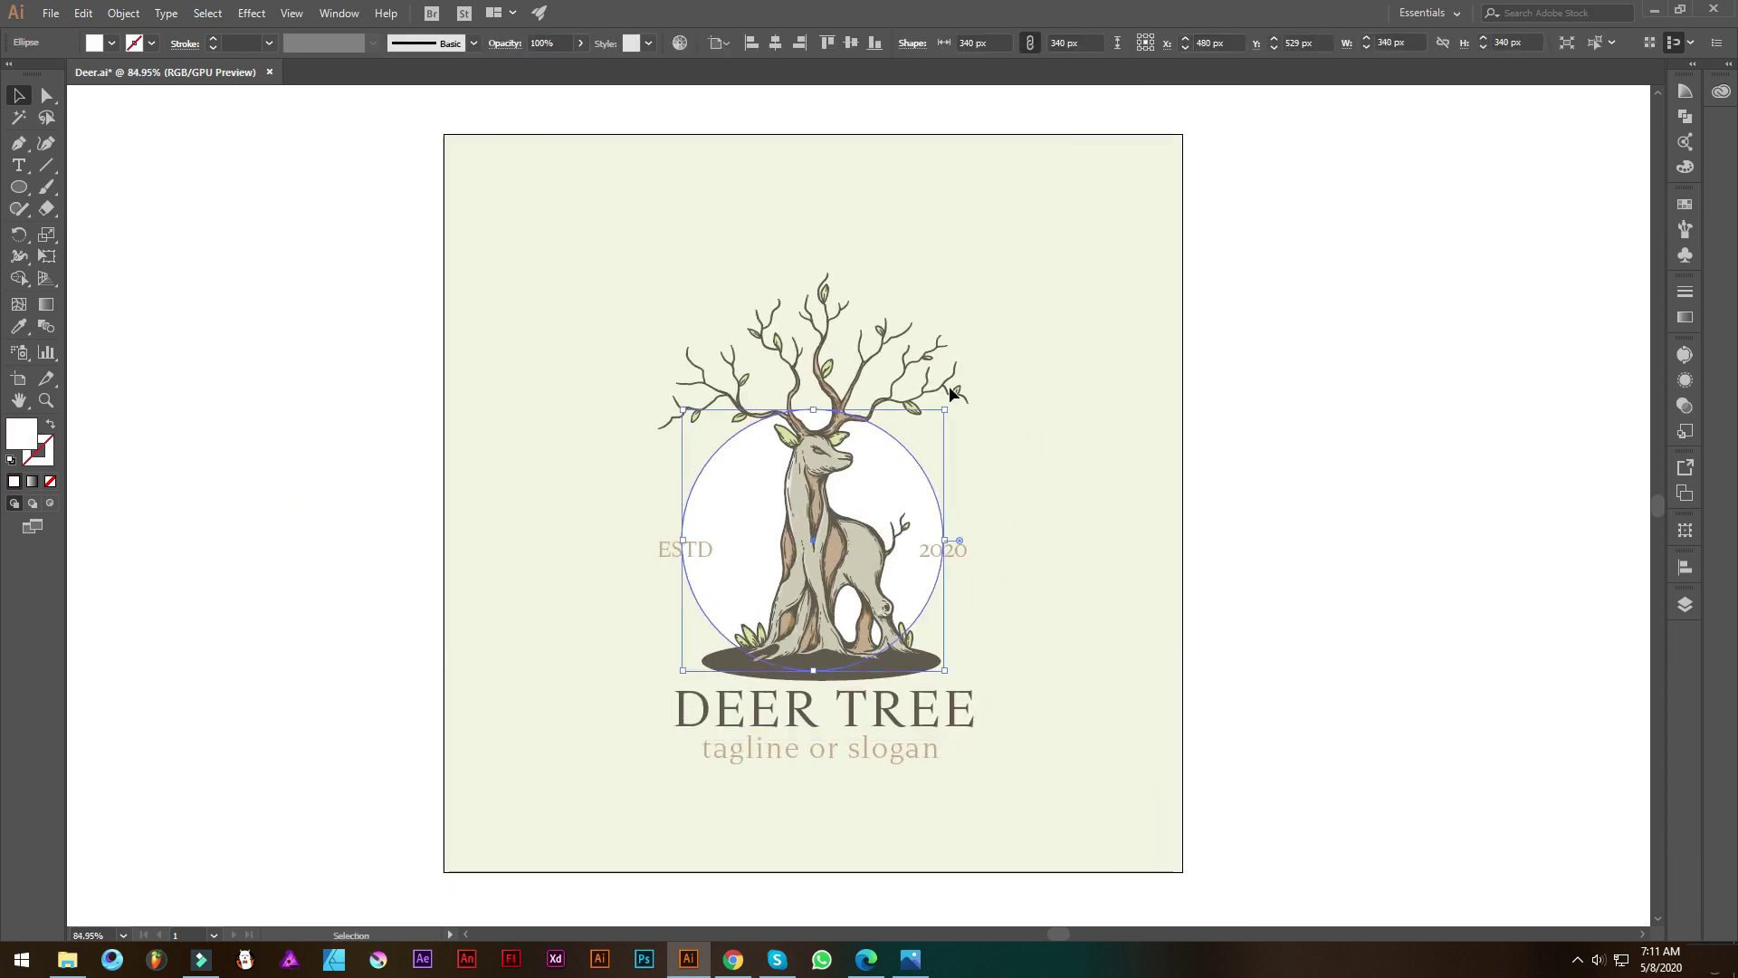
pyautogui.click(960, 554)
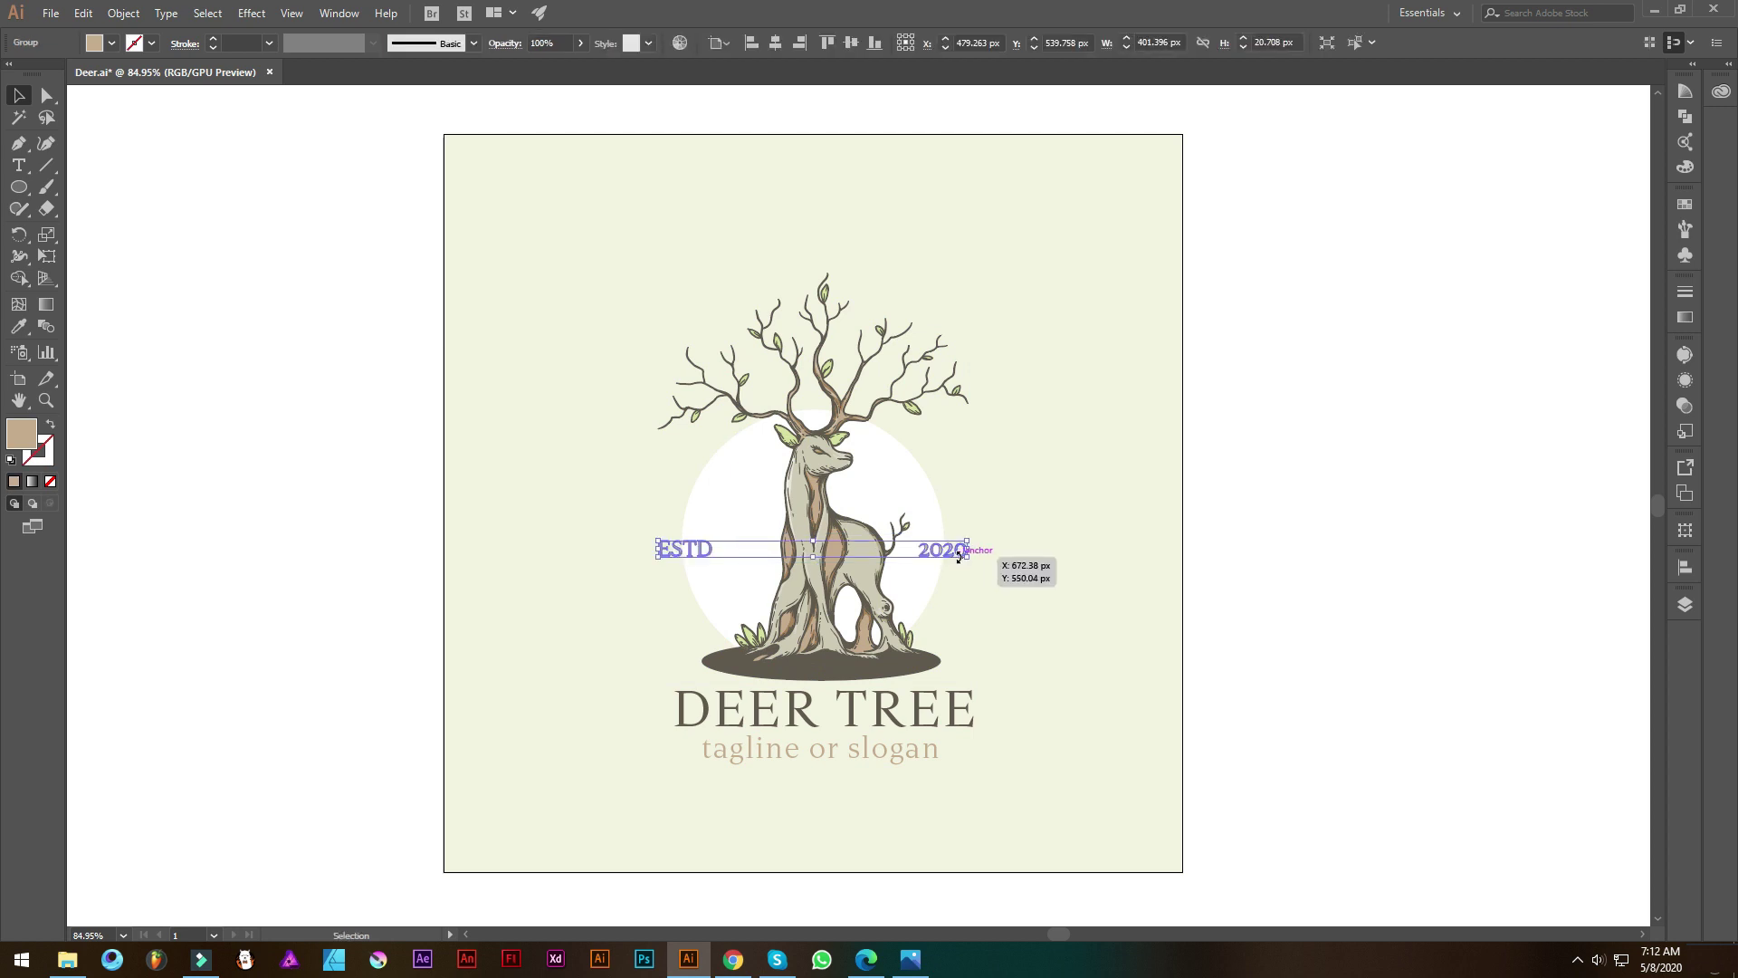
pyautogui.click(815, 711)
pyautogui.moveTo(674, 711); pyautogui.dragTo(659, 710)
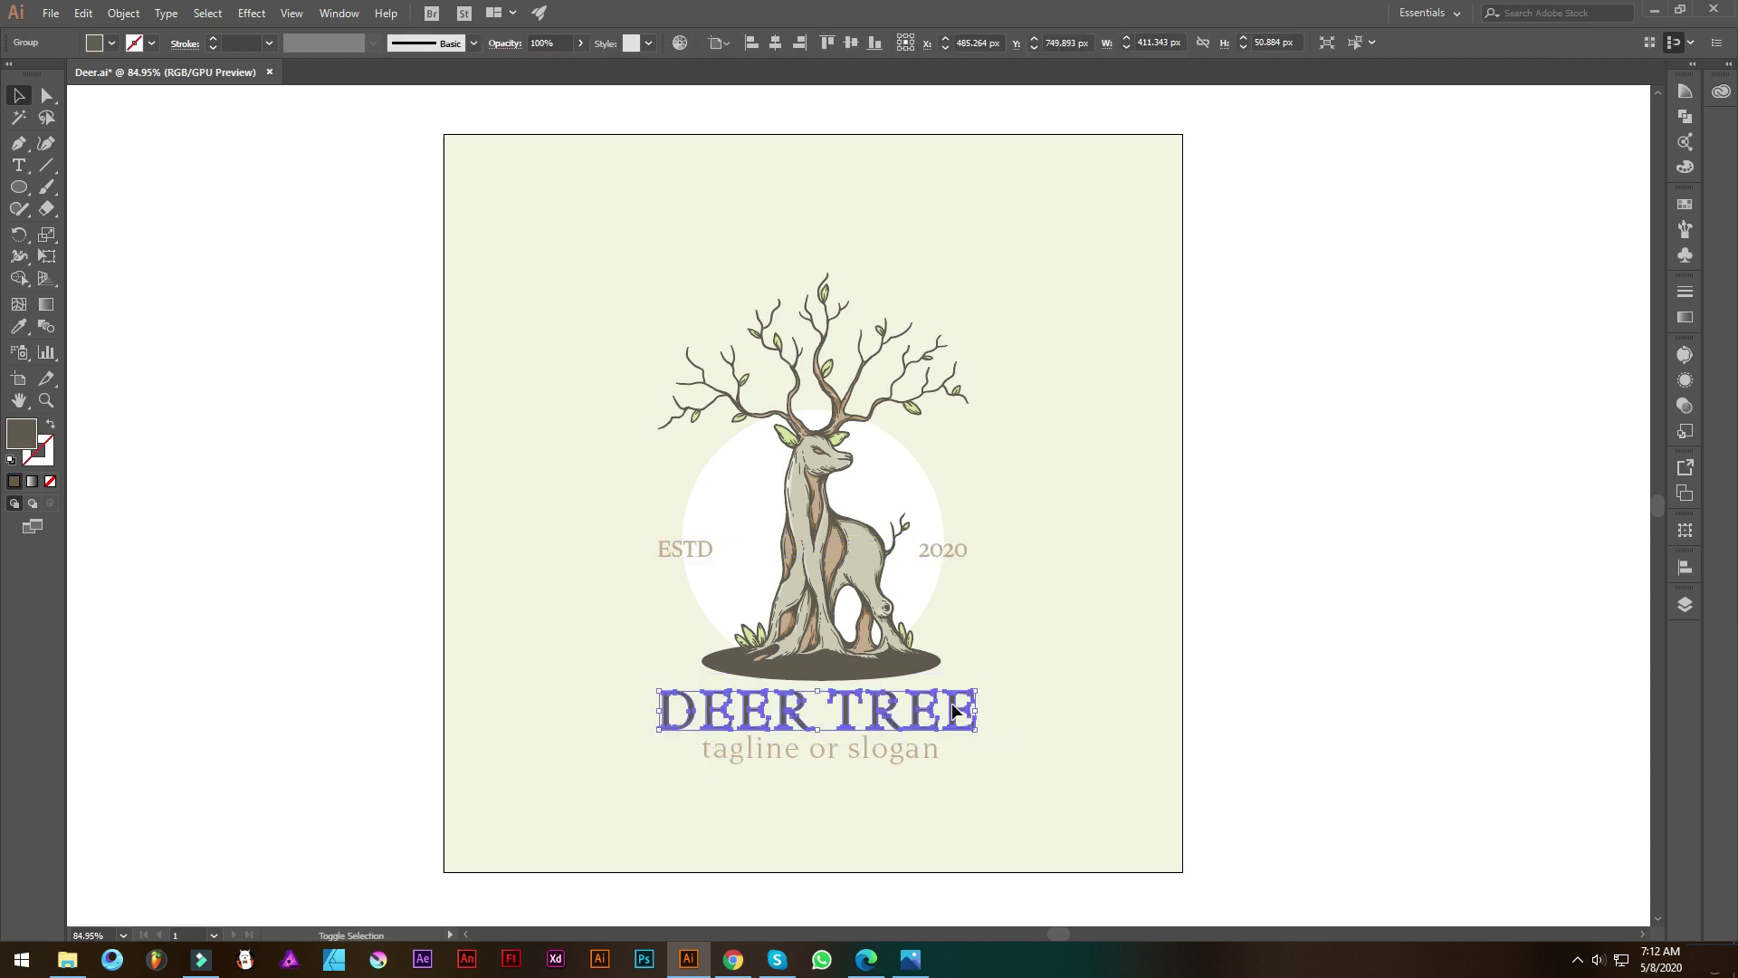
pyautogui.hscroll(1, 952, 703)
pyautogui.moveTo(929, 712); pyautogui.dragTo(923, 757)
# Select all the logo artwork and centre it horizontally
pyautogui.moveTo(1029, 206); pyautogui.dragTo(608, 769)
pyautogui.click(775, 42)
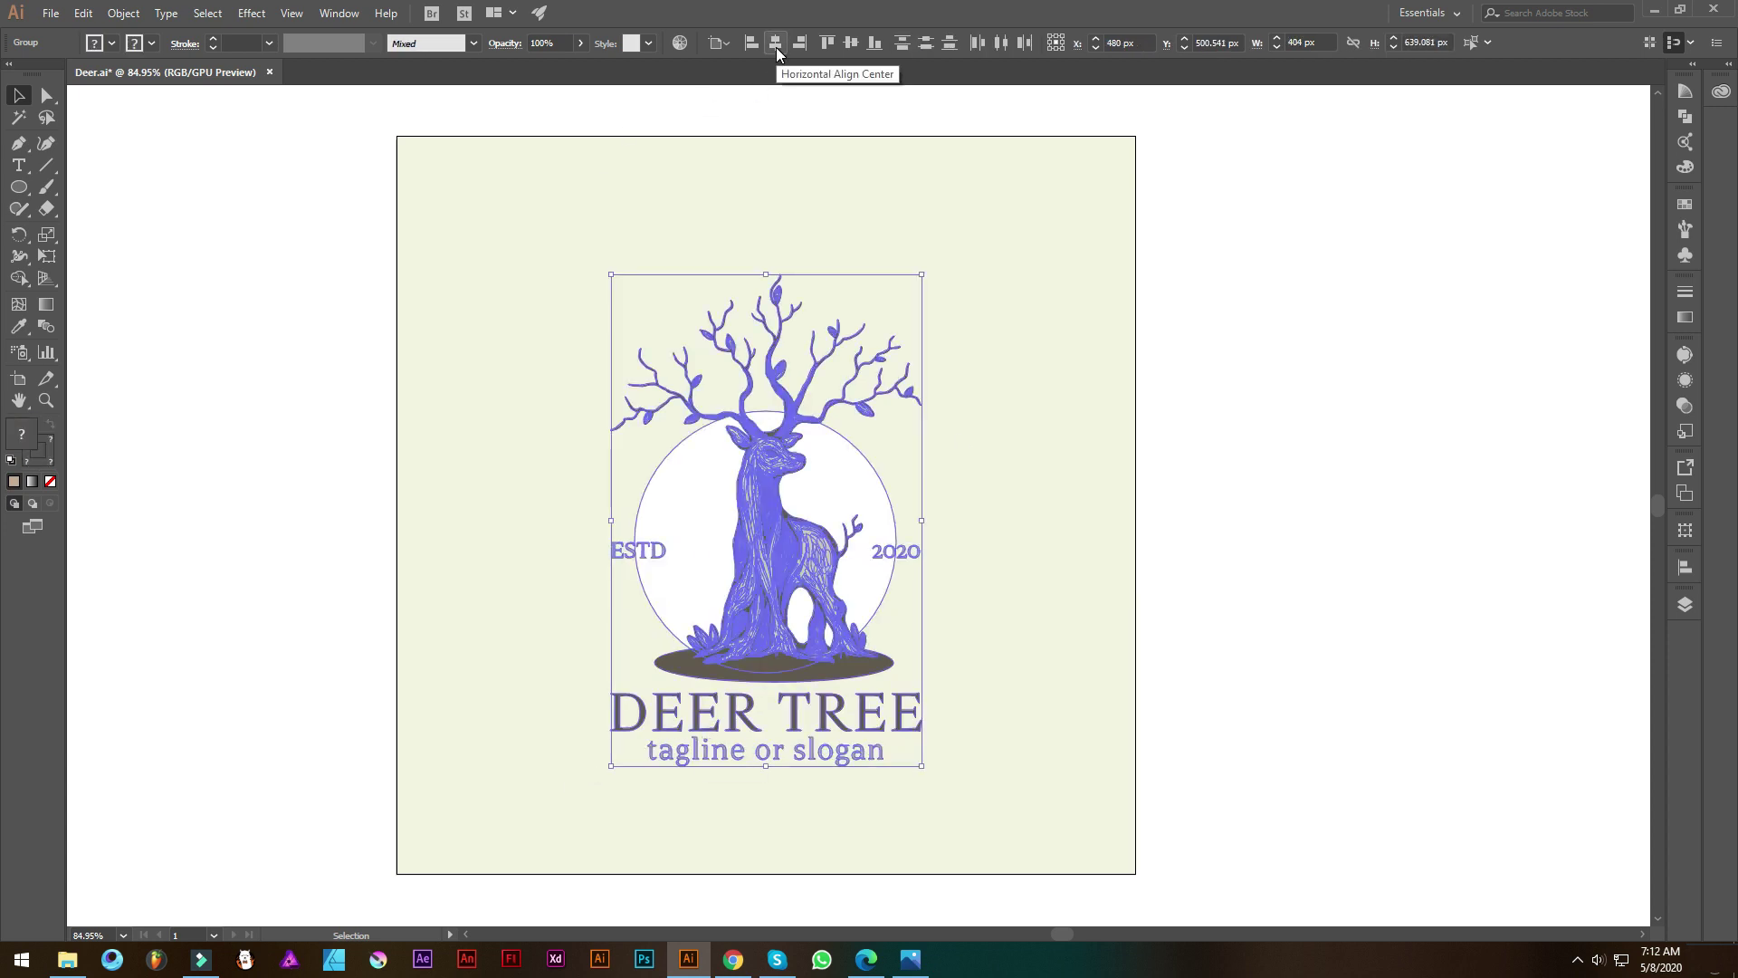
pyautogui.click(1054, 338)
pyautogui.scroll(-1, 997, 677)
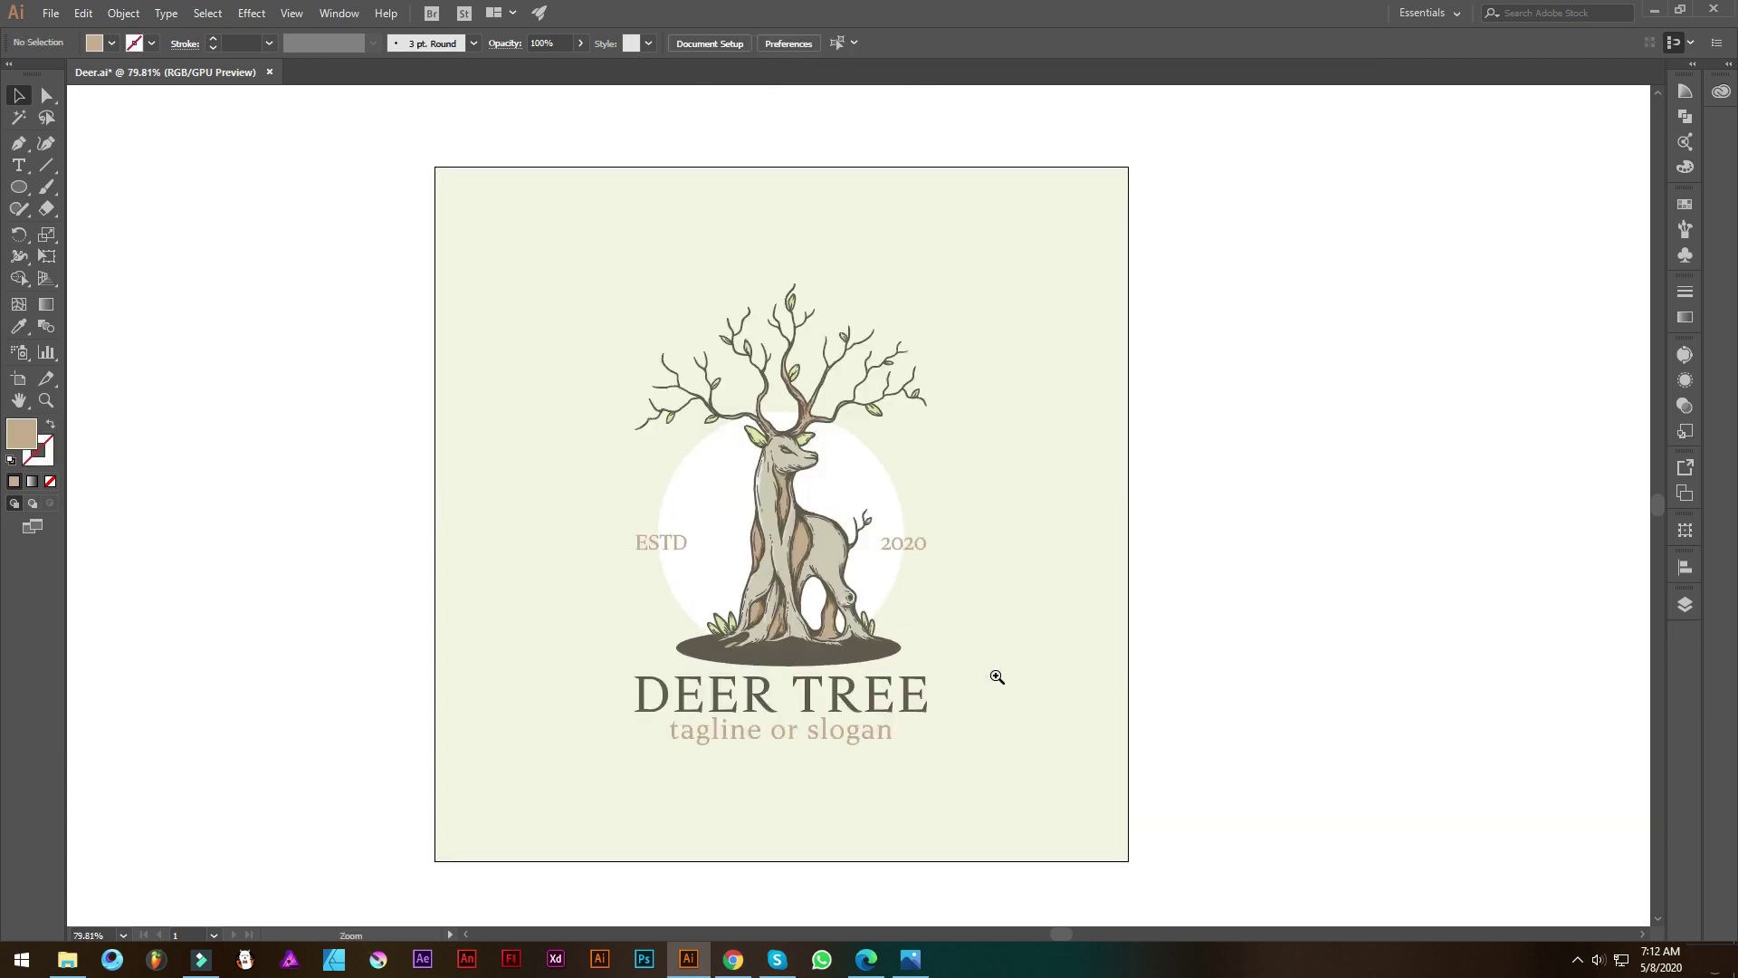
pyautogui.scroll(2, 996, 677)
pyautogui.scroll(2, 1039, 523)
pyautogui.scroll(-1, 1039, 613)
pyautogui.scroll(1, 1059, 589)
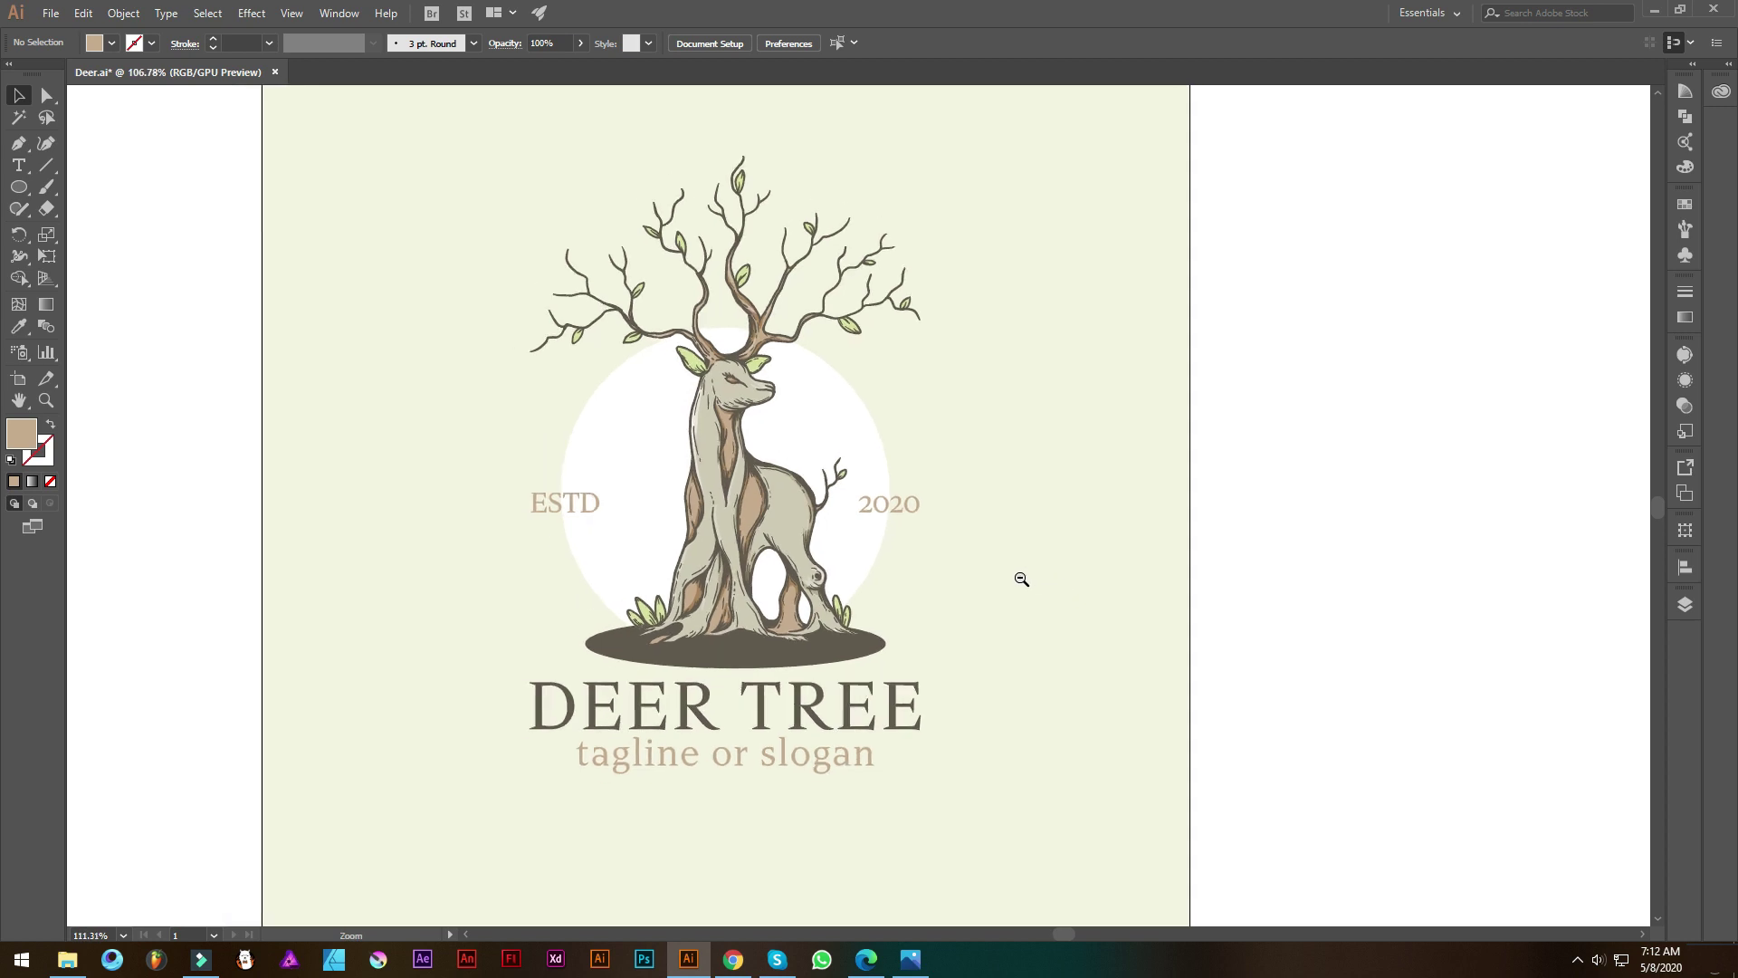
pyautogui.scroll(1, 1021, 579)
pyautogui.moveTo(1180, 574)
pyautogui.mouseDown()
pyautogui.moveTo(1283, 574)
pyautogui.moveTo(1149, 528)
pyautogui.mouseUp()
pyautogui.scroll(1, 1149, 528)
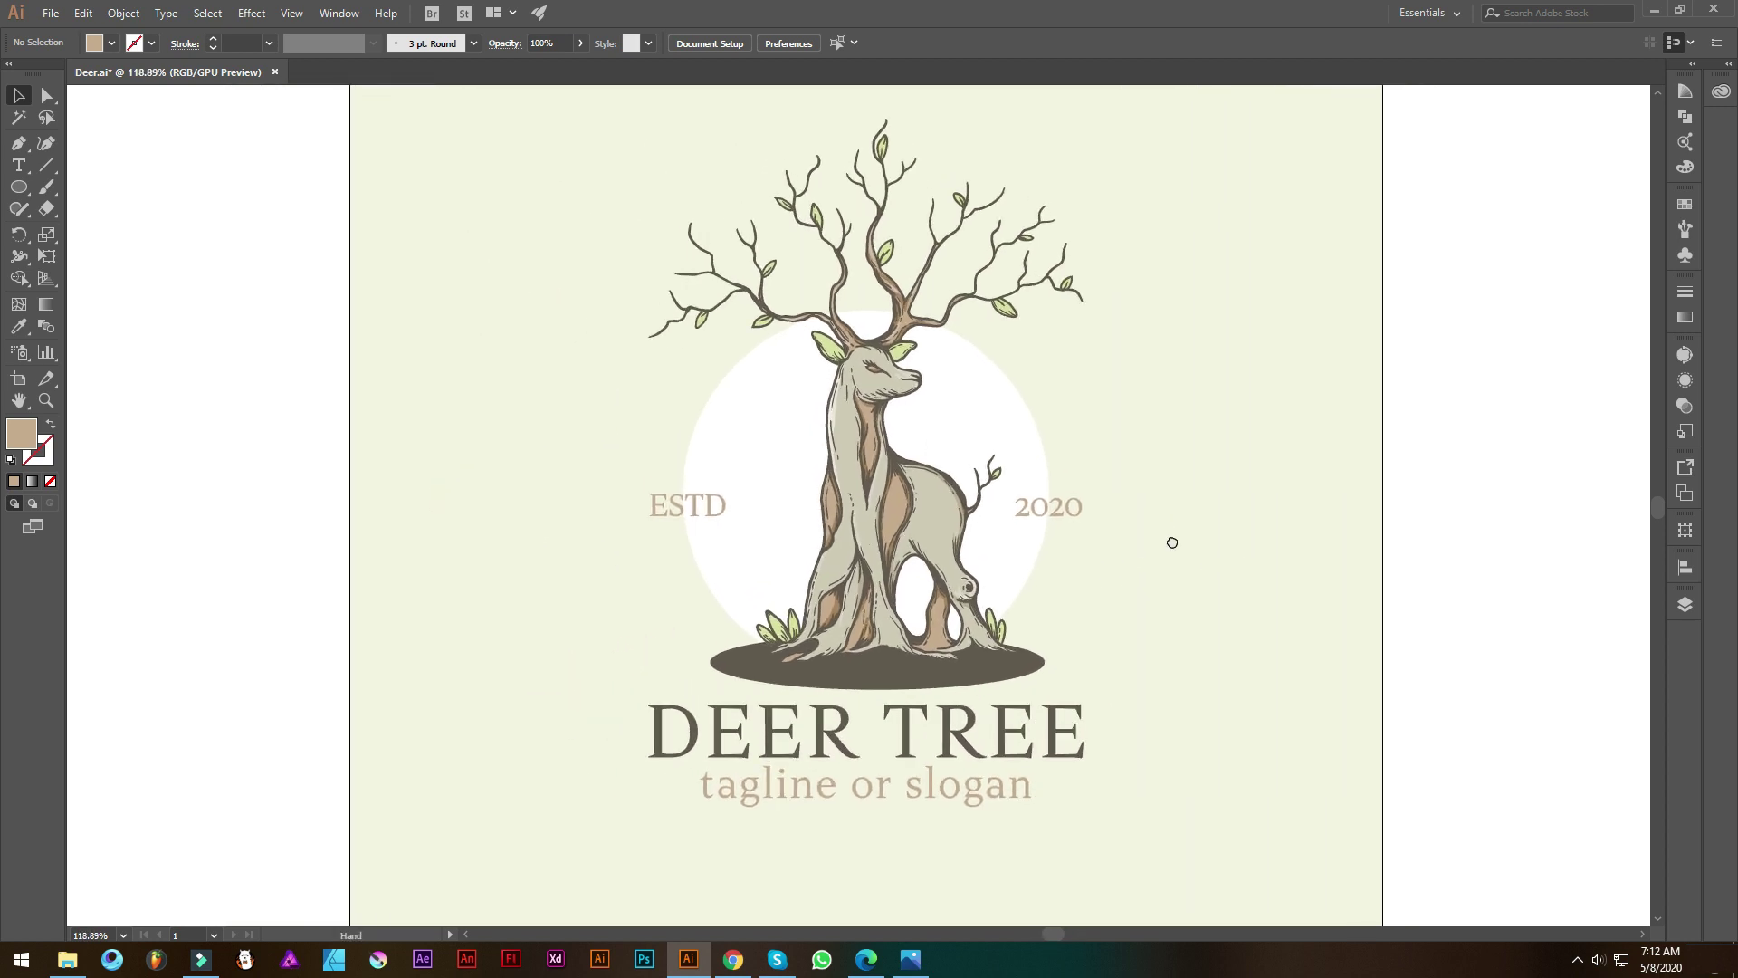
pyautogui.scroll(-1, 1168, 530)
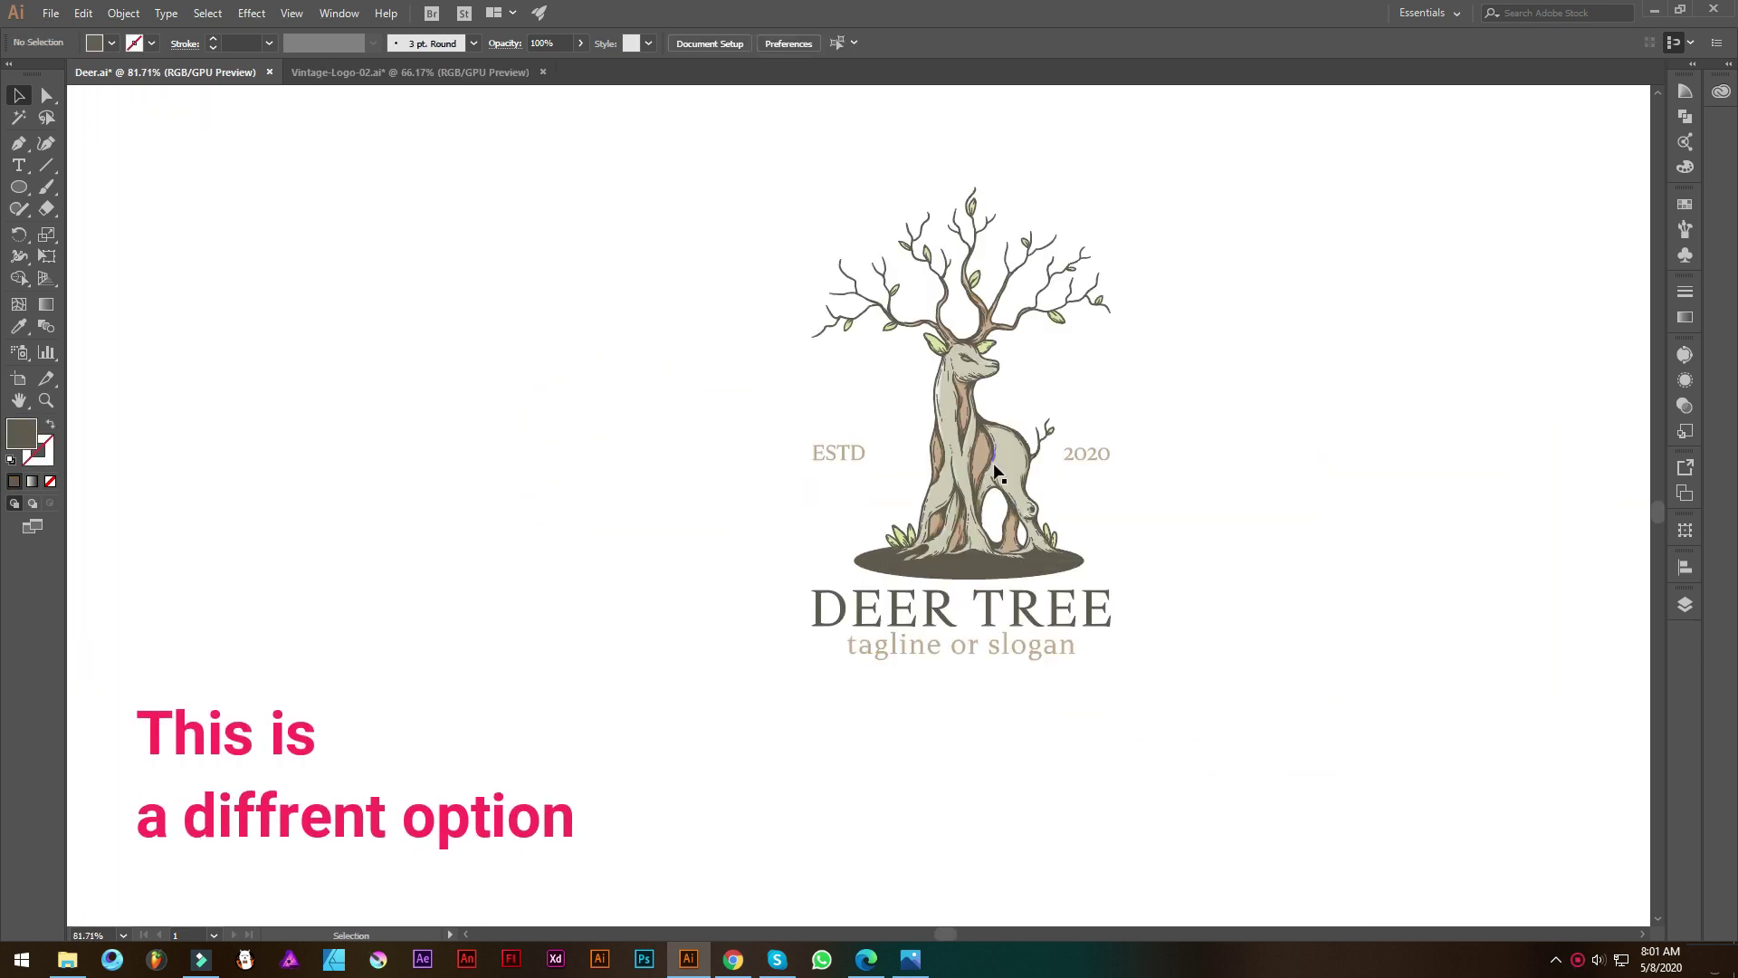
# Combine the left deer's line-art parts into one compound path
pyautogui.click(994, 471)
pyautogui.scroll(1, 1086, 466)
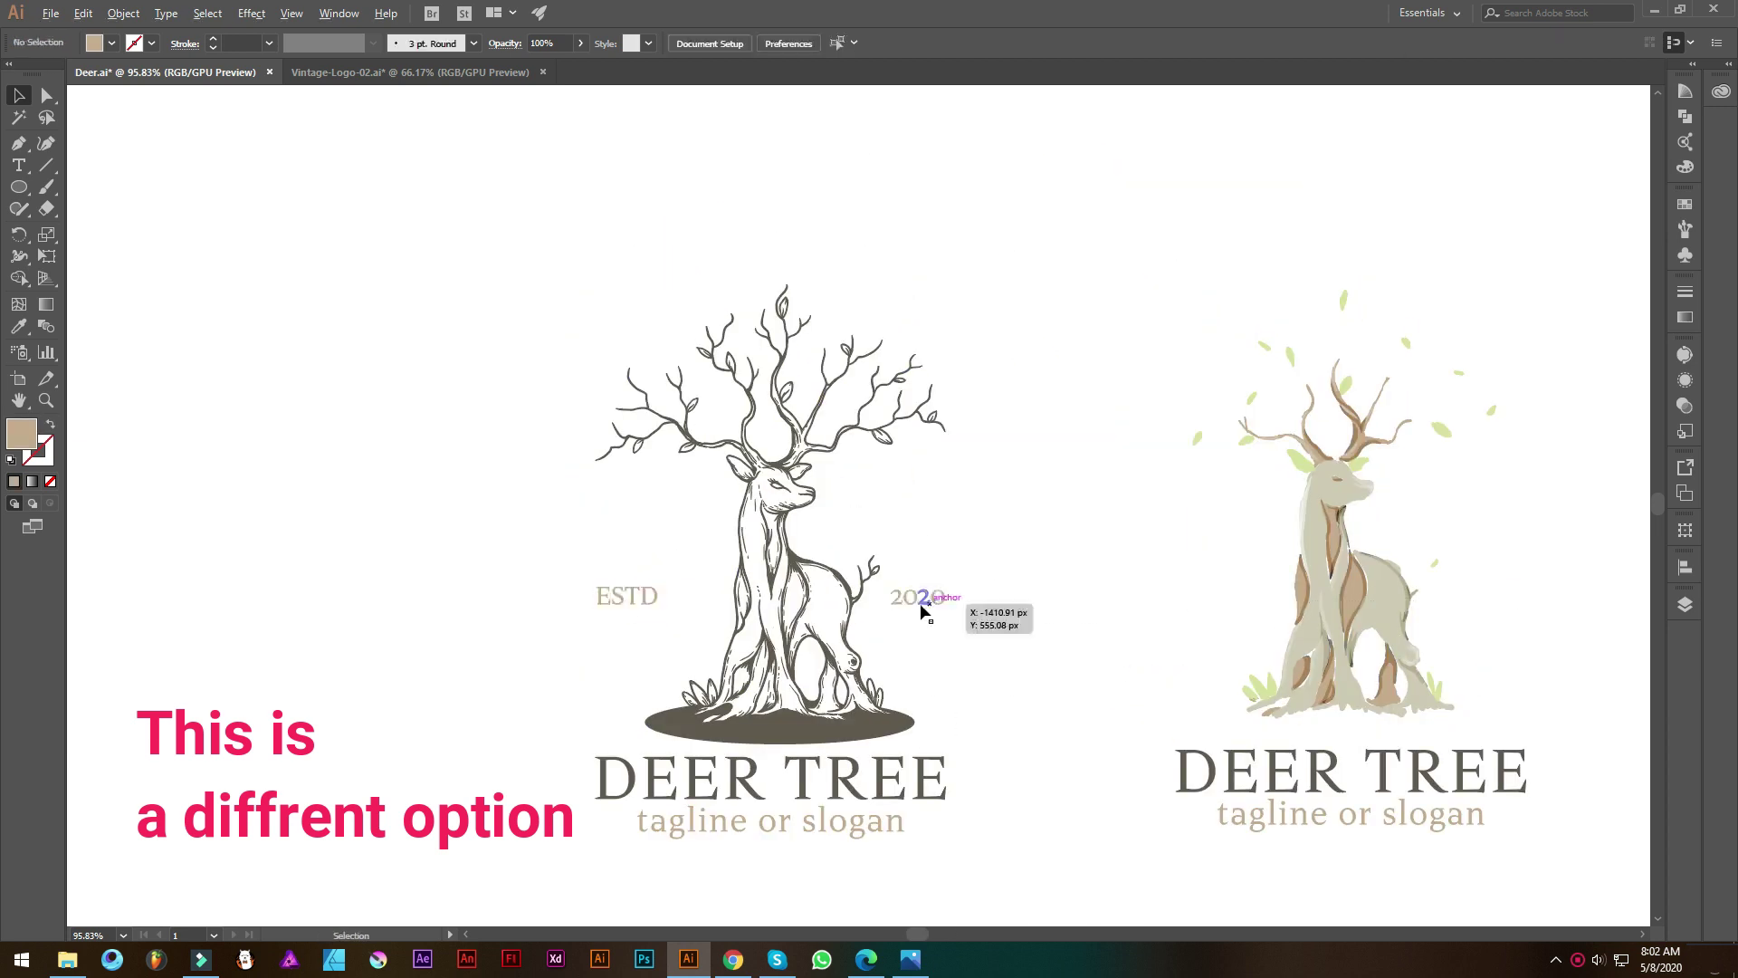
pyautogui.click(681, 396)
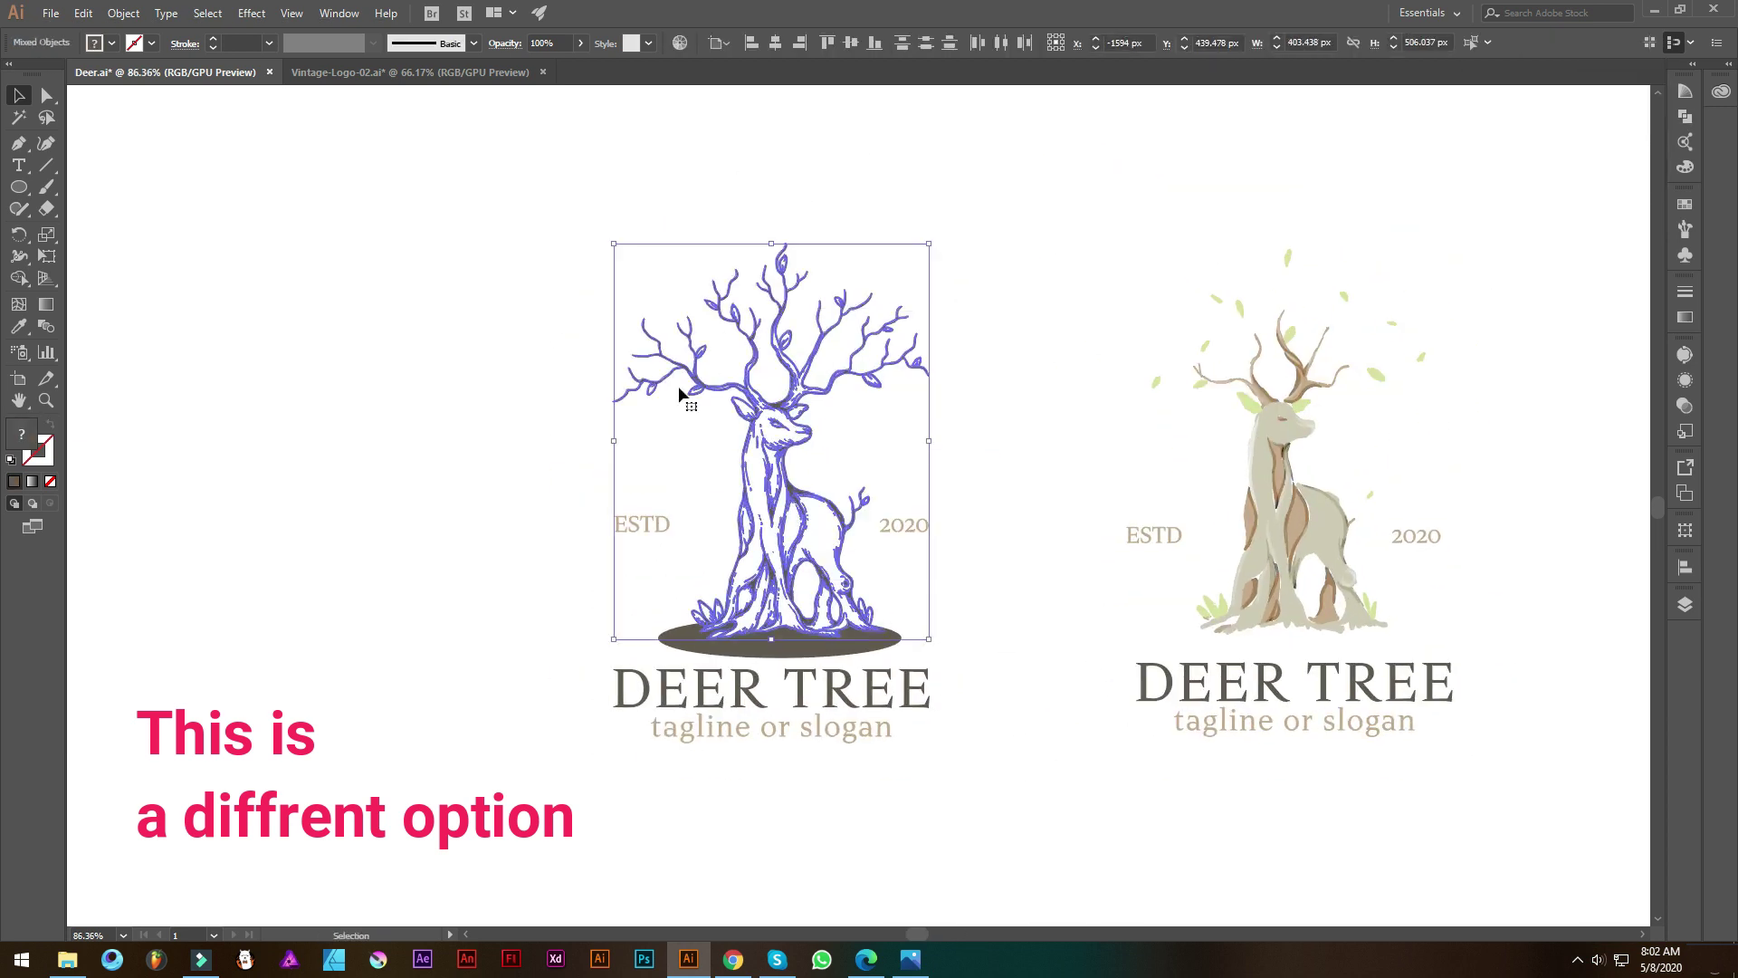
pyautogui.rightClick(832, 570)
pyautogui.click(896, 676)
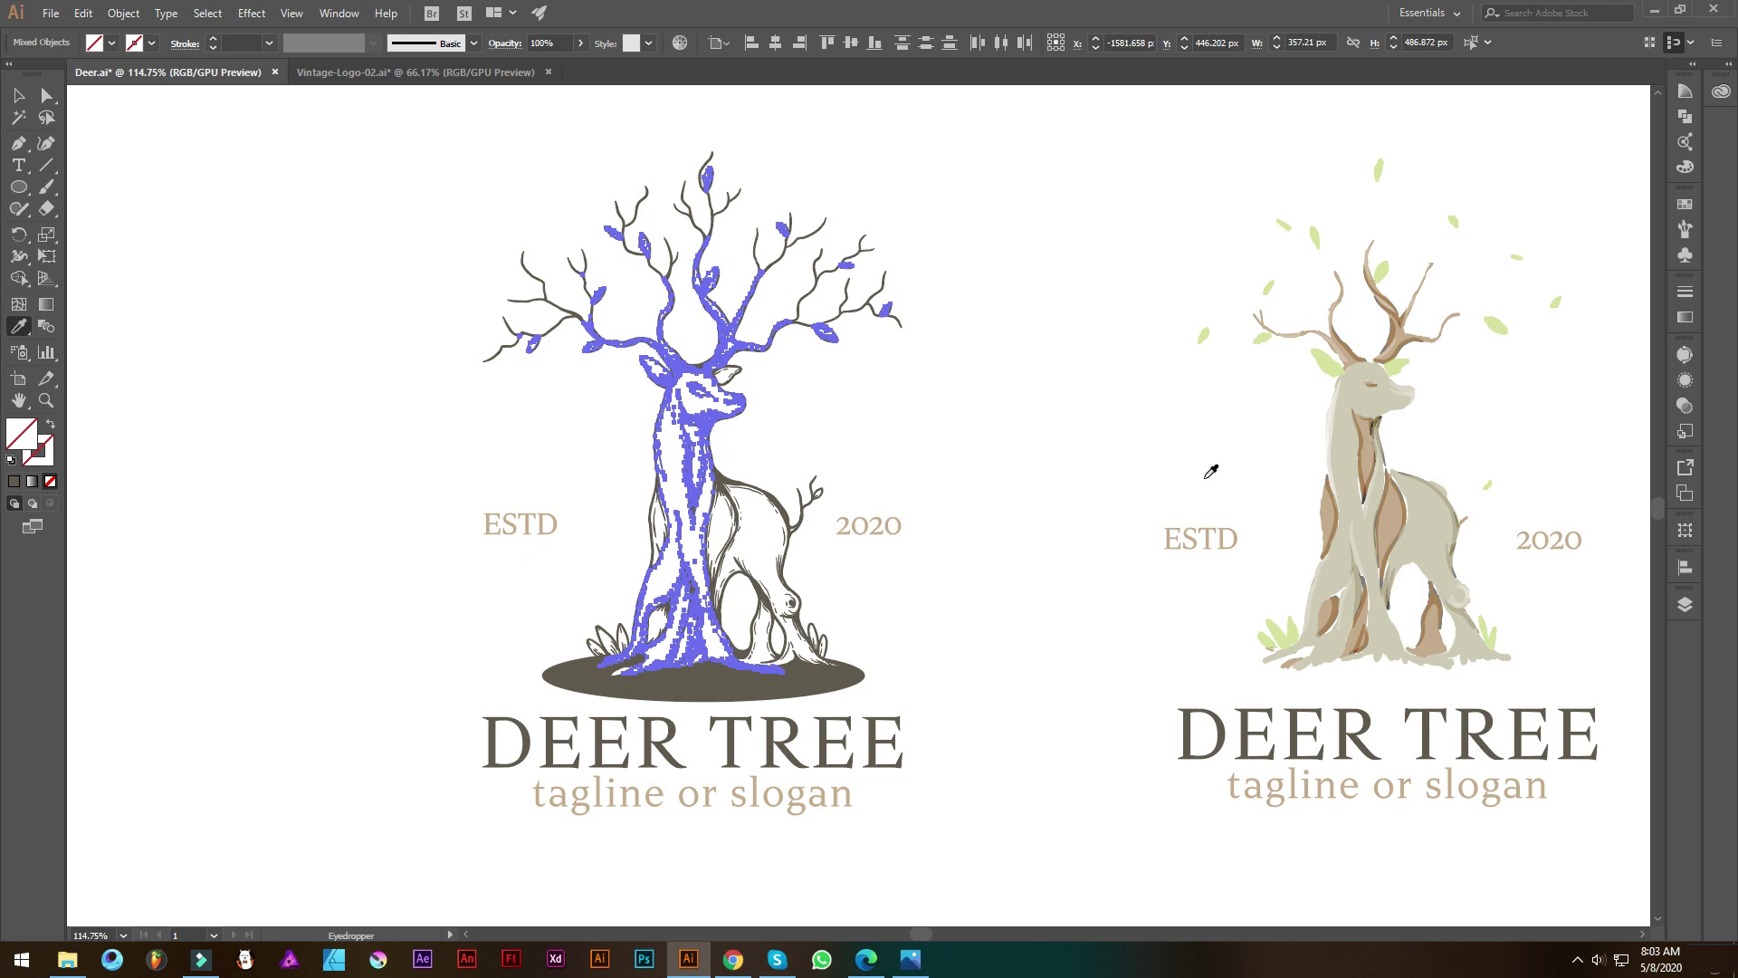
# Swap fill and stroke so the deer parts fill with light green
pyautogui.hotkey('shift', 'x')
pyautogui.scroll(3, 815, 434)
pyautogui.scroll(3, 921, 414)
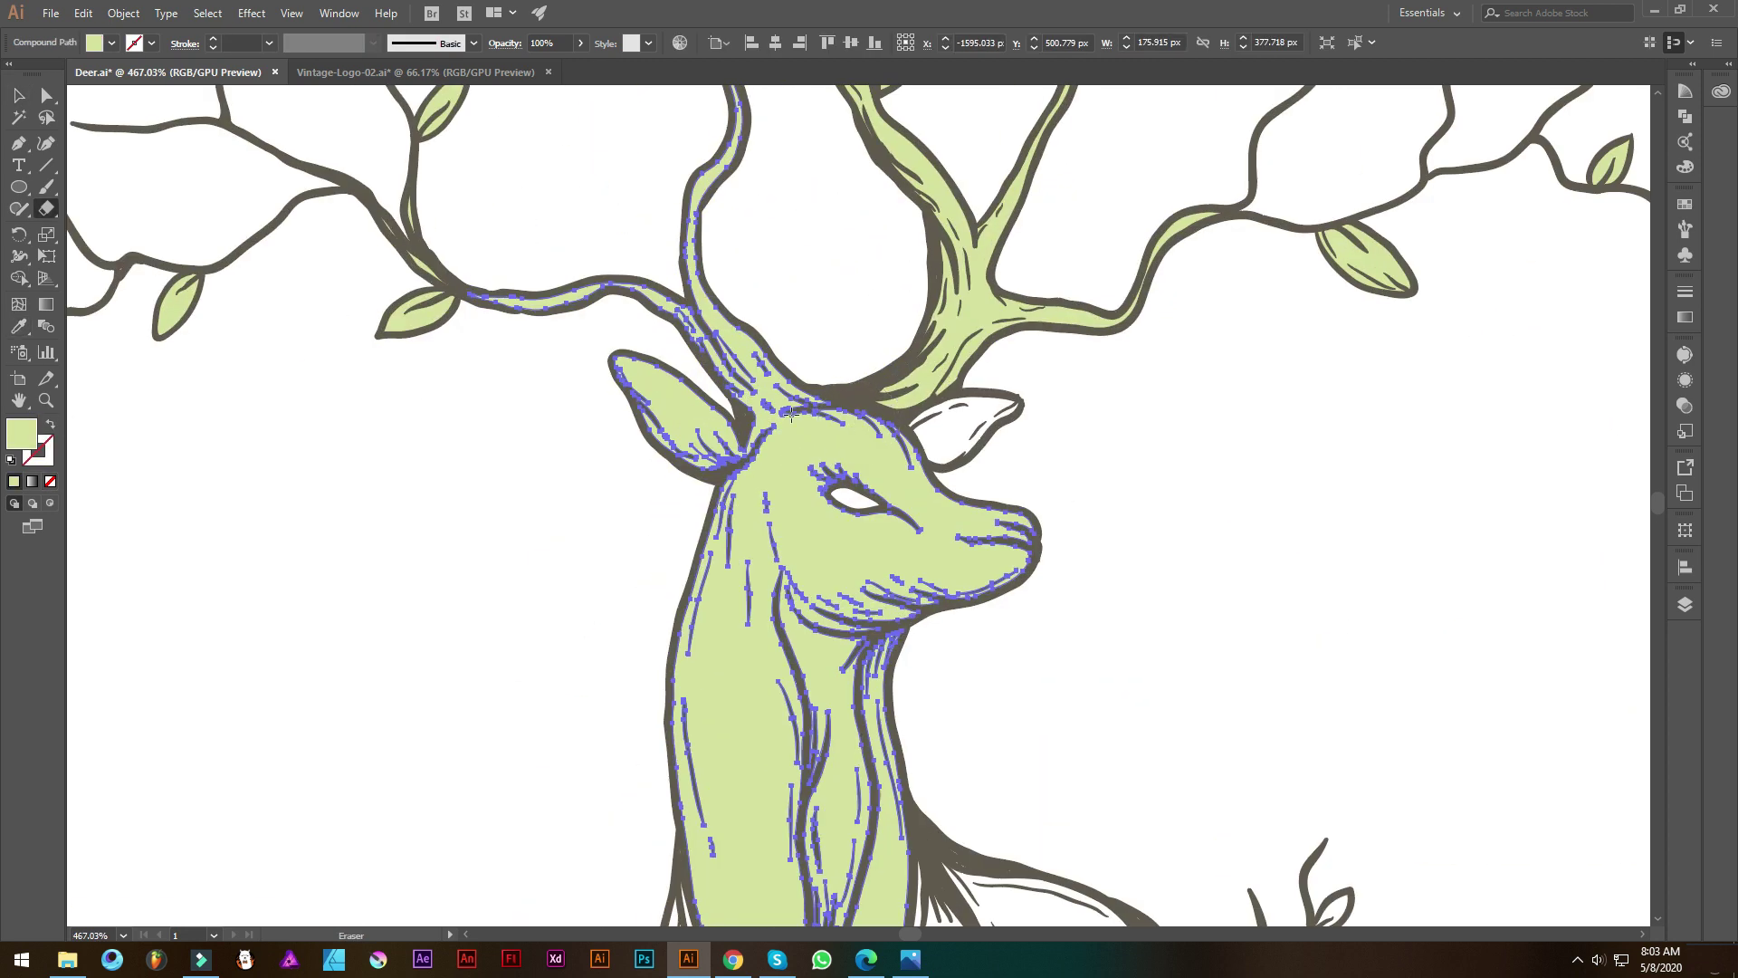
pyautogui.scroll(-3, 922, 414)
pyautogui.scroll(-3, 775, 480)
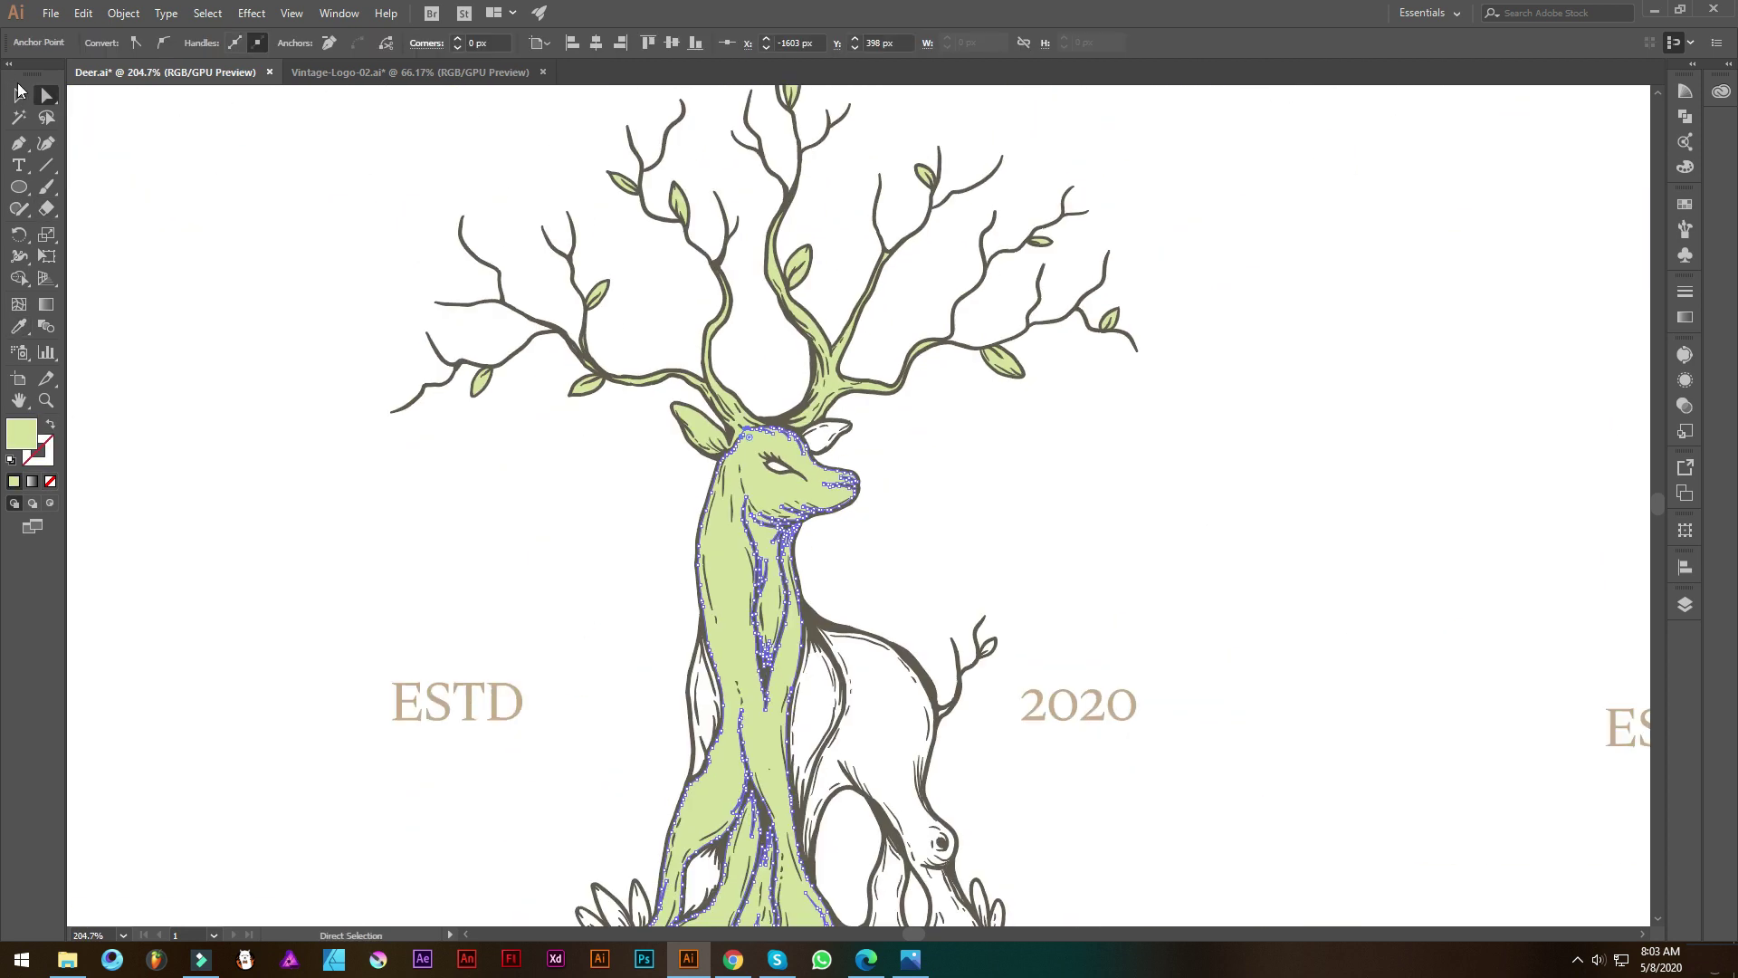
# Fill the deer body with beige sampled from the reference deer
pyautogui.press('v')
pyautogui.click(834, 472)
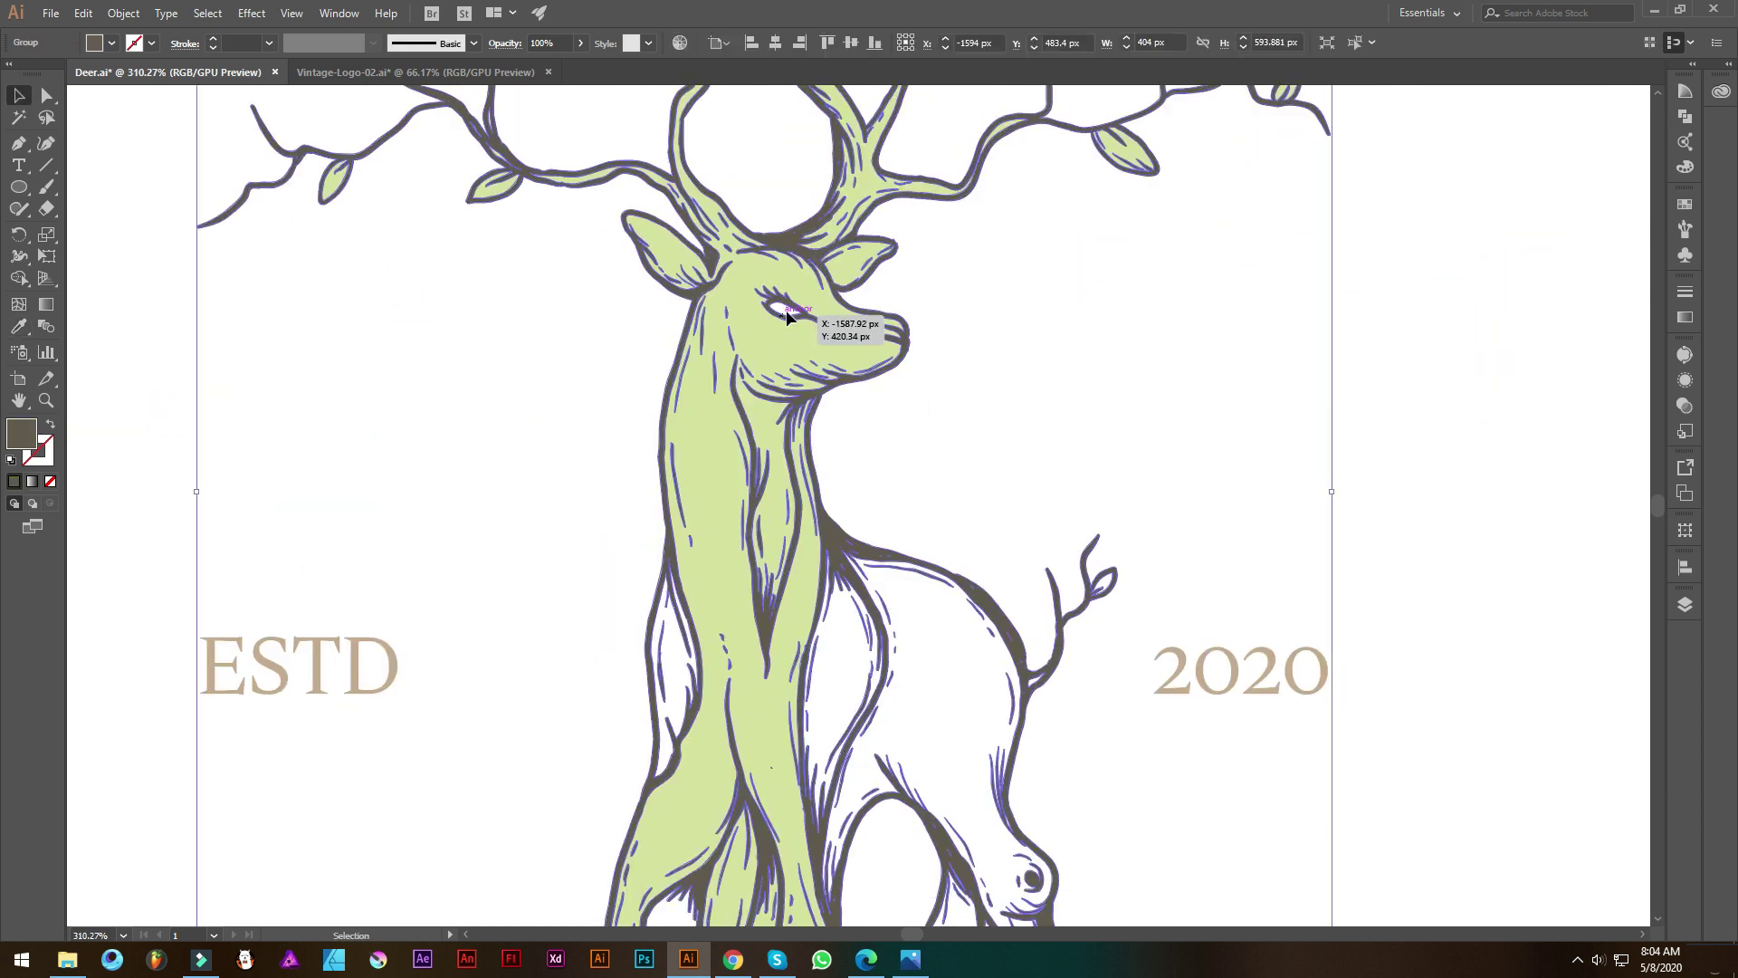
pyautogui.click(1373, 458)
pyautogui.scroll(1, 815, 543)
pyautogui.press('v')
pyautogui.click(814, 543)
pyautogui.hotkey('ctrl', 'shift', 'a')
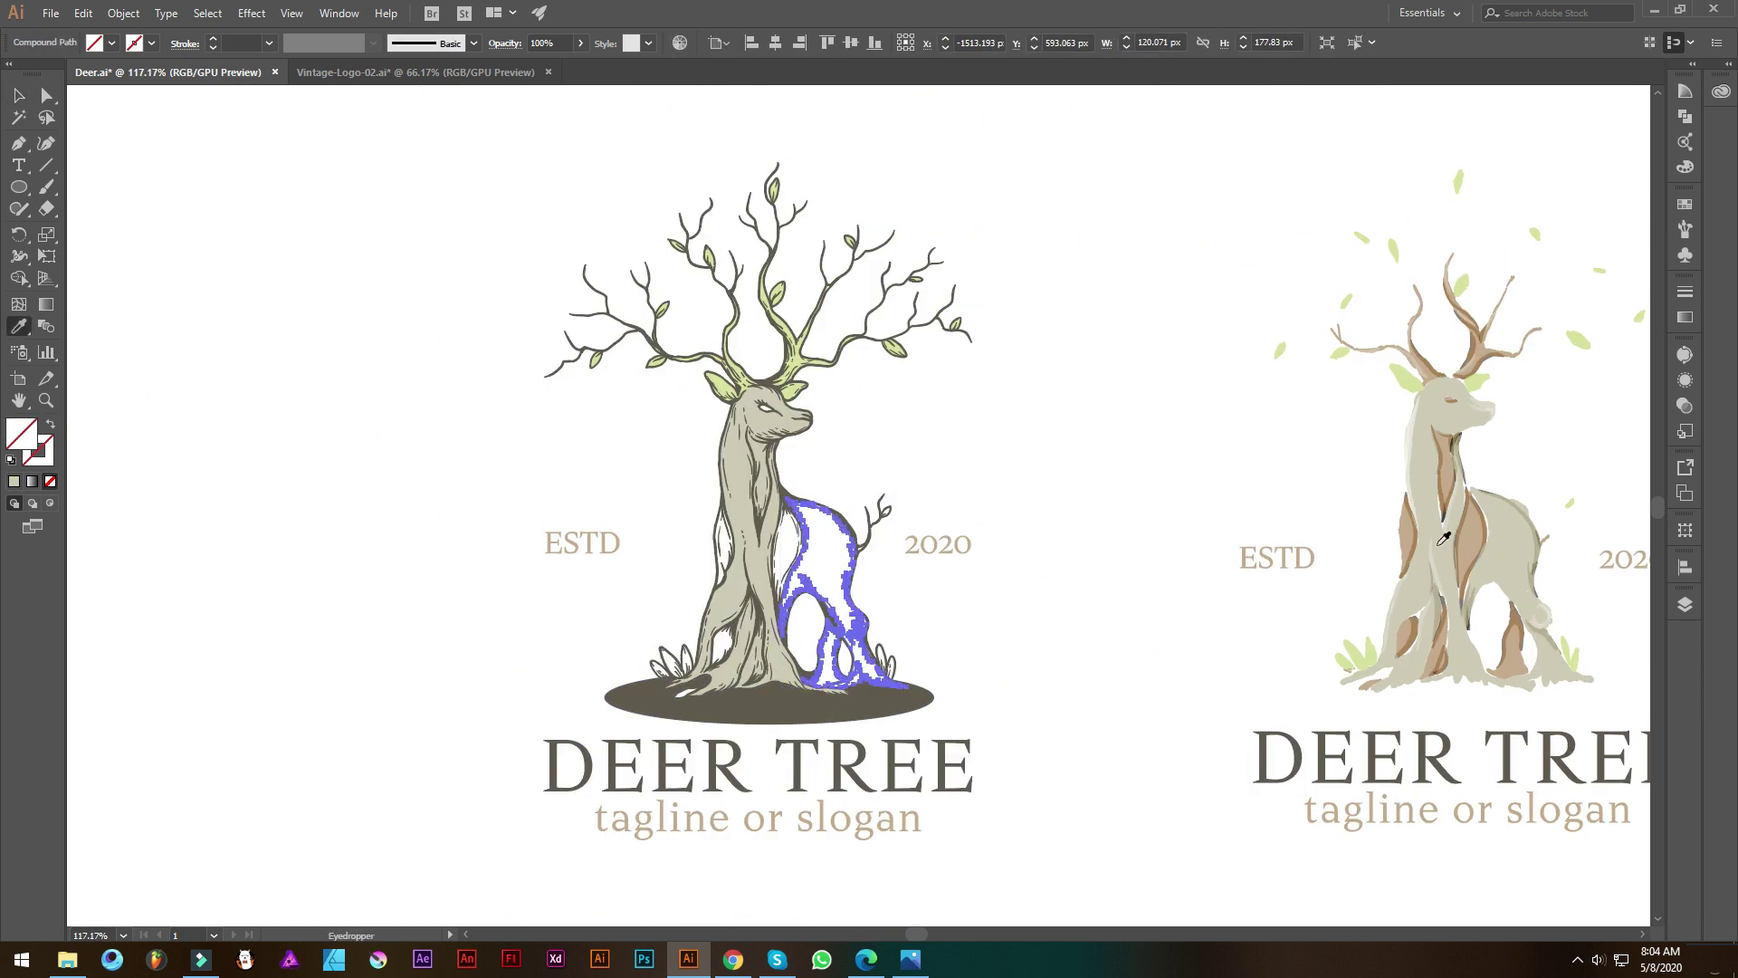
# Fill the two white gaps in the deer's body with sampled brown
pyautogui.click(786, 543)
pyautogui.scroll(5, 792, 367)
pyautogui.scroll(-5, 718, 485)
pyautogui.keyDown('shift'); pyautogui.click(729, 453); pyautogui.keyUp('shift')
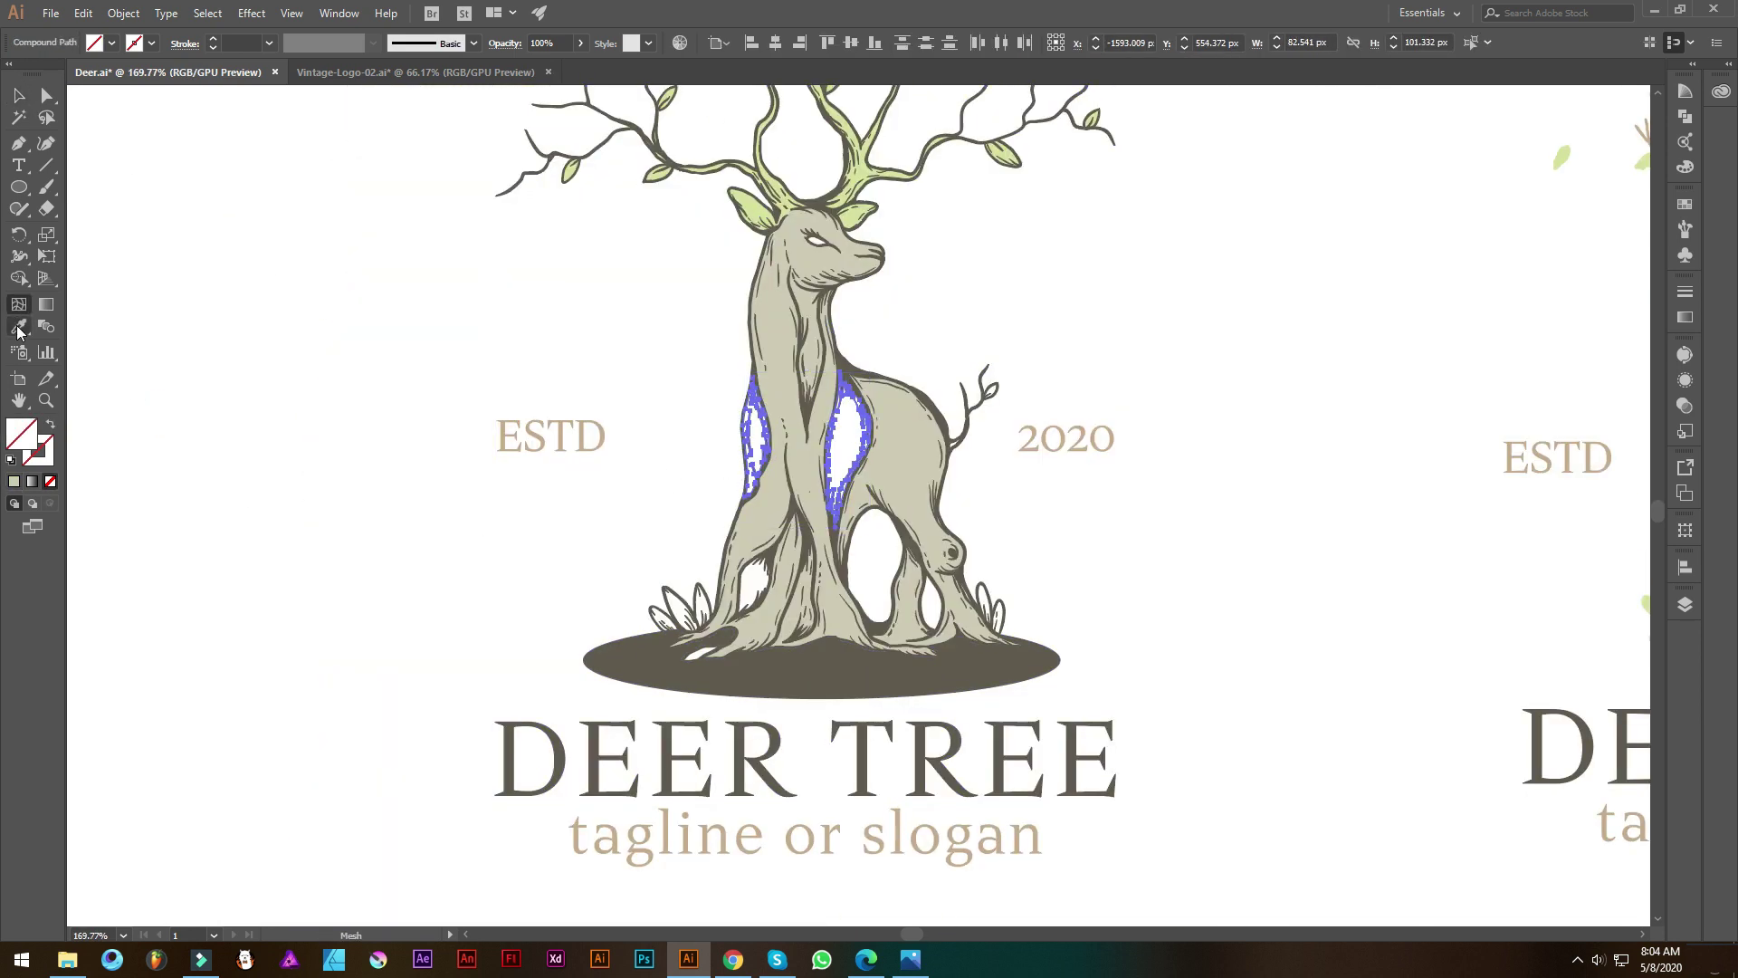
pyautogui.press('i')
pyautogui.scroll(2, 1498, 487)
pyautogui.click(1498, 487)
pyautogui.scroll(-3, 846, 473)
pyautogui.press('v')
# Reshape the deer's left foot by moving a leg anchor point
pyautogui.rightClick(885, 591)
pyautogui.click(894, 543)
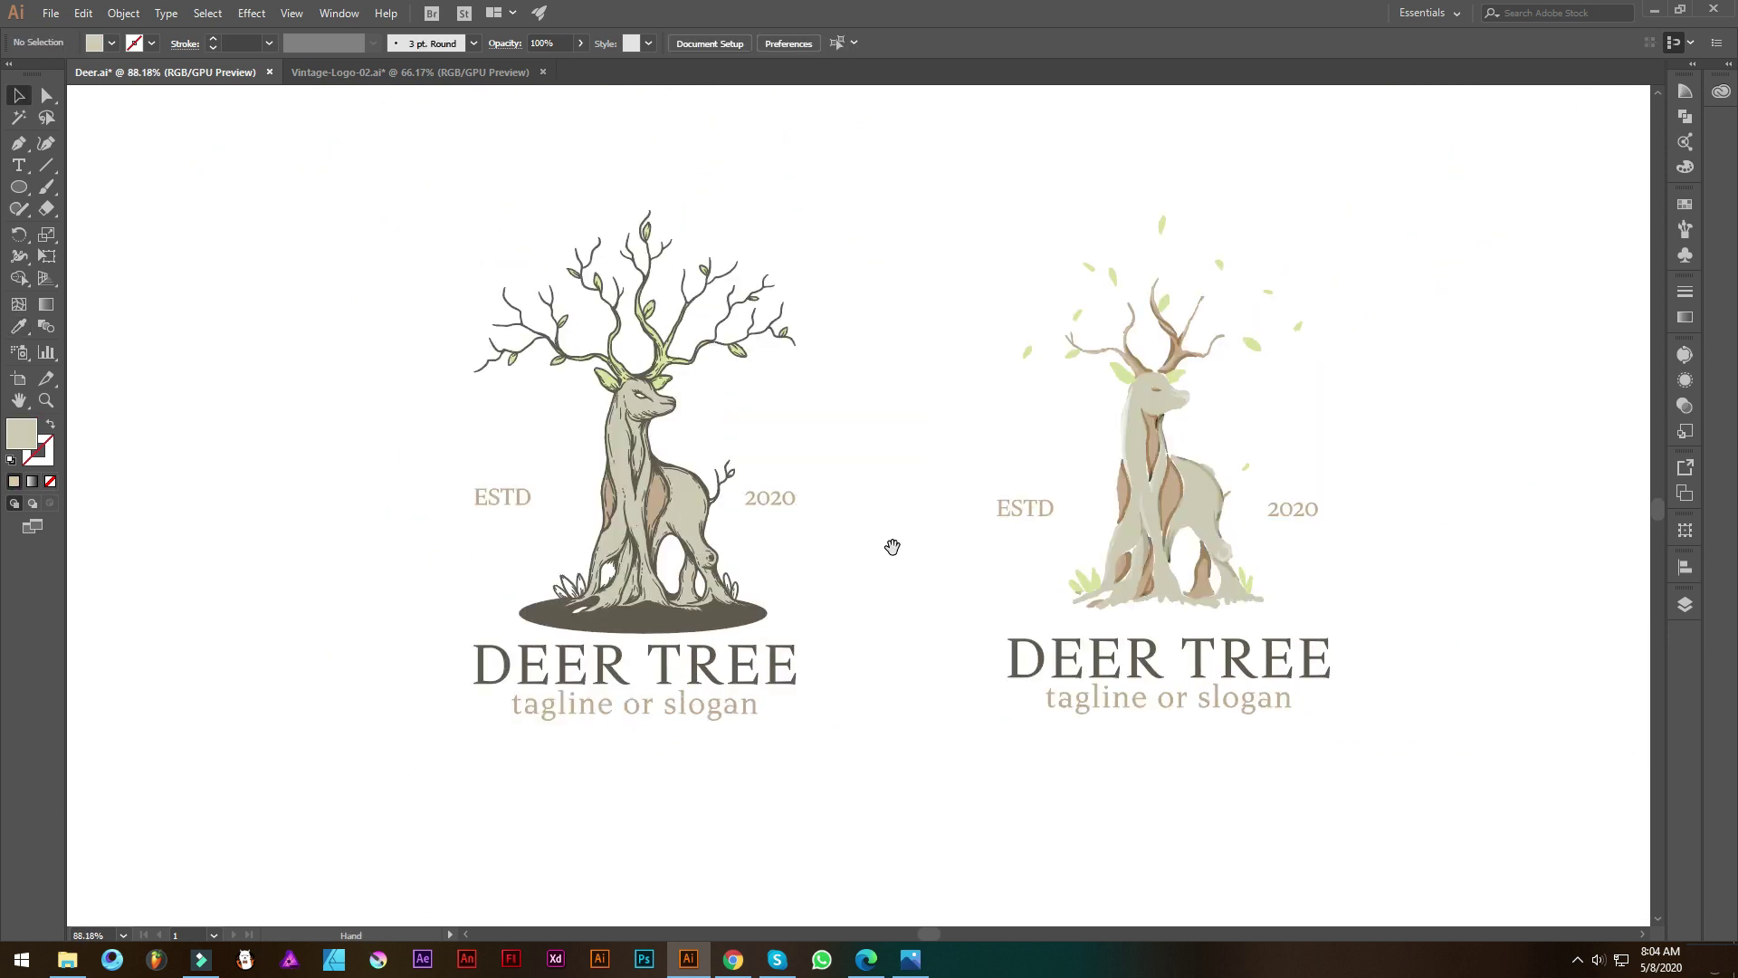
pyautogui.scroll(3, 726, 578)
pyautogui.press('a')
pyautogui.scroll(3, 932, 579)
pyautogui.click(891, 605)
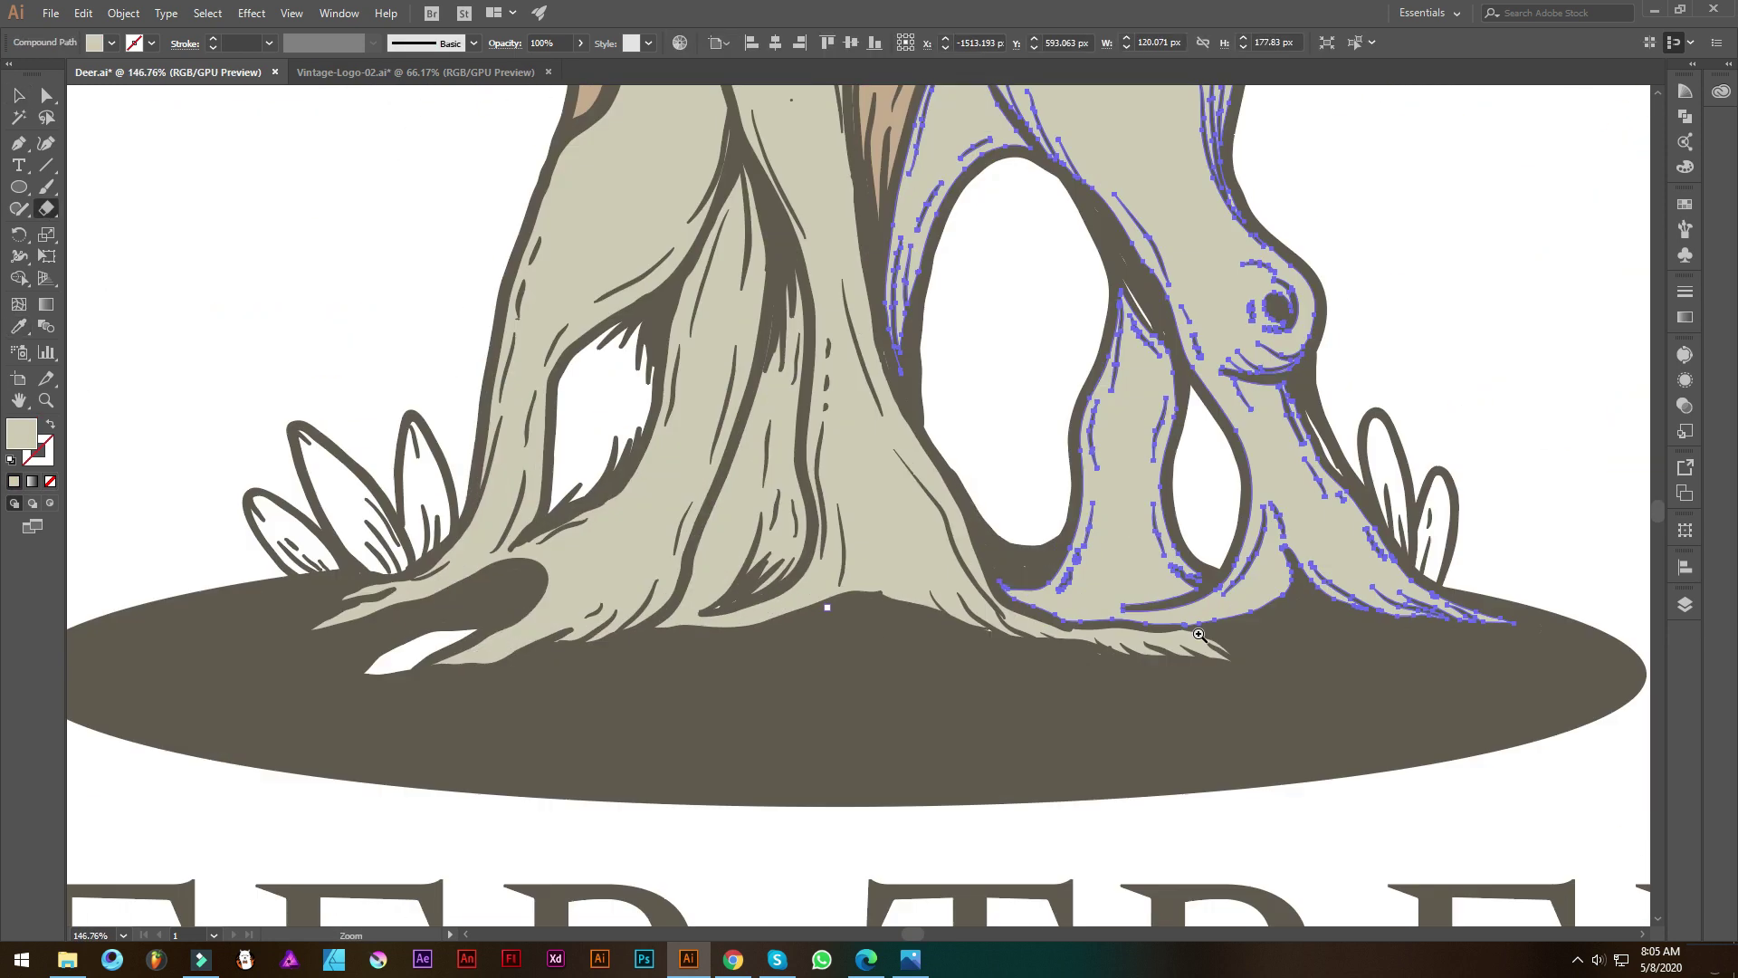
pyautogui.scroll(5, 1222, 620)
pyautogui.scroll(-5, 589, 388)
pyautogui.scroll(5, 797, 638)
pyautogui.moveTo(799, 639); pyautogui.dragTo(748, 673)
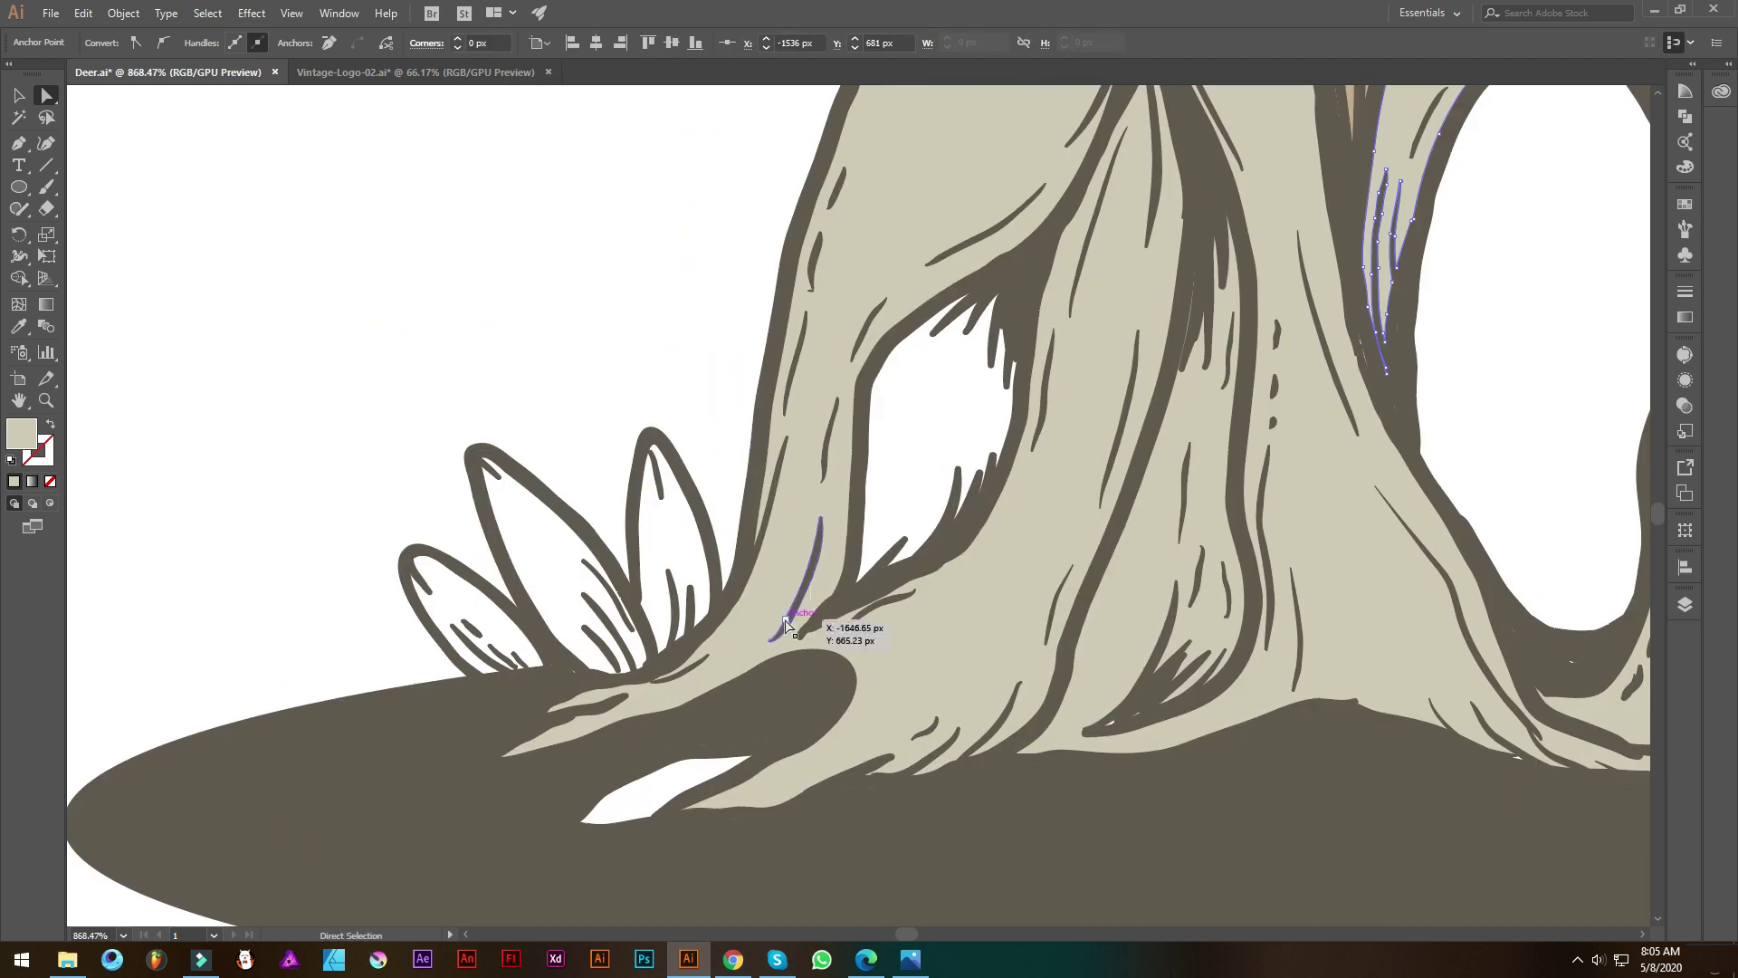
pyautogui.scroll(-2, 748, 673)
pyautogui.press('v')
# Remove the small white gap shape near the deer's foot using Pathfinder
pyautogui.hotkey('shift', 'ctrl', 'F9')
pyautogui.scroll(-5, 688, 579)
pyautogui.scroll(5, 688, 580)
pyautogui.click(654, 579)
pyautogui.scroll(-5, 760, 439)
pyautogui.scroll(3, 971, 385)
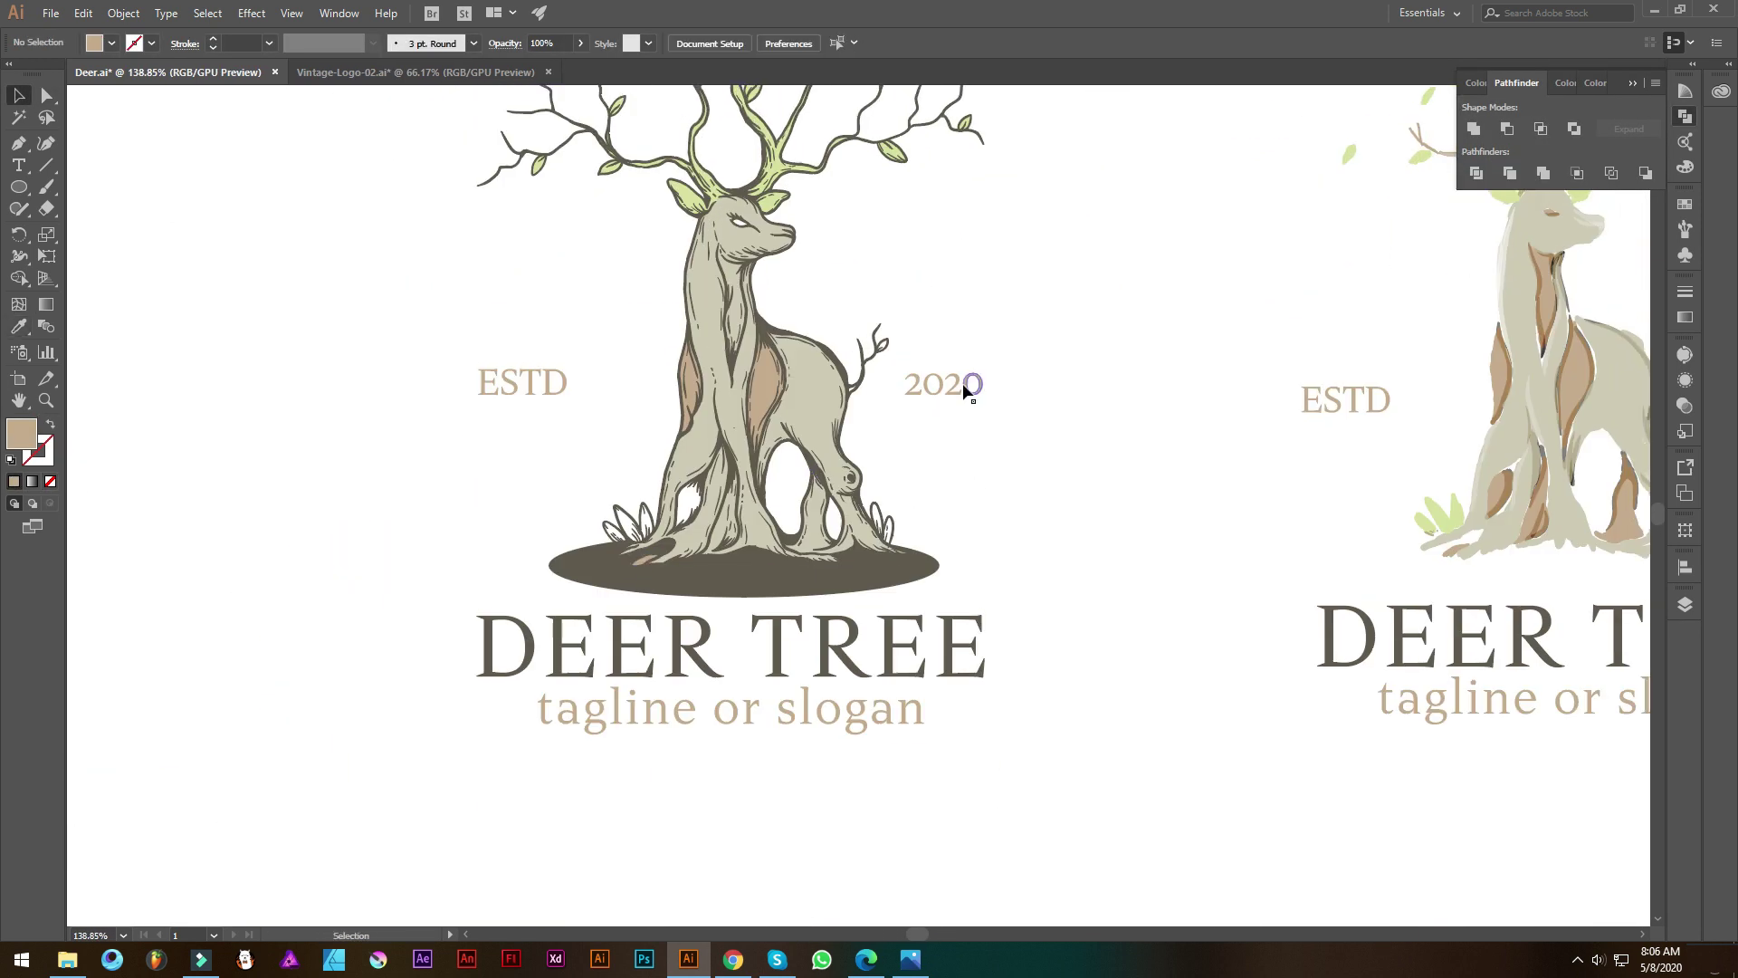
pyautogui.click(681, 486)
pyautogui.scroll(3, 784, 468)
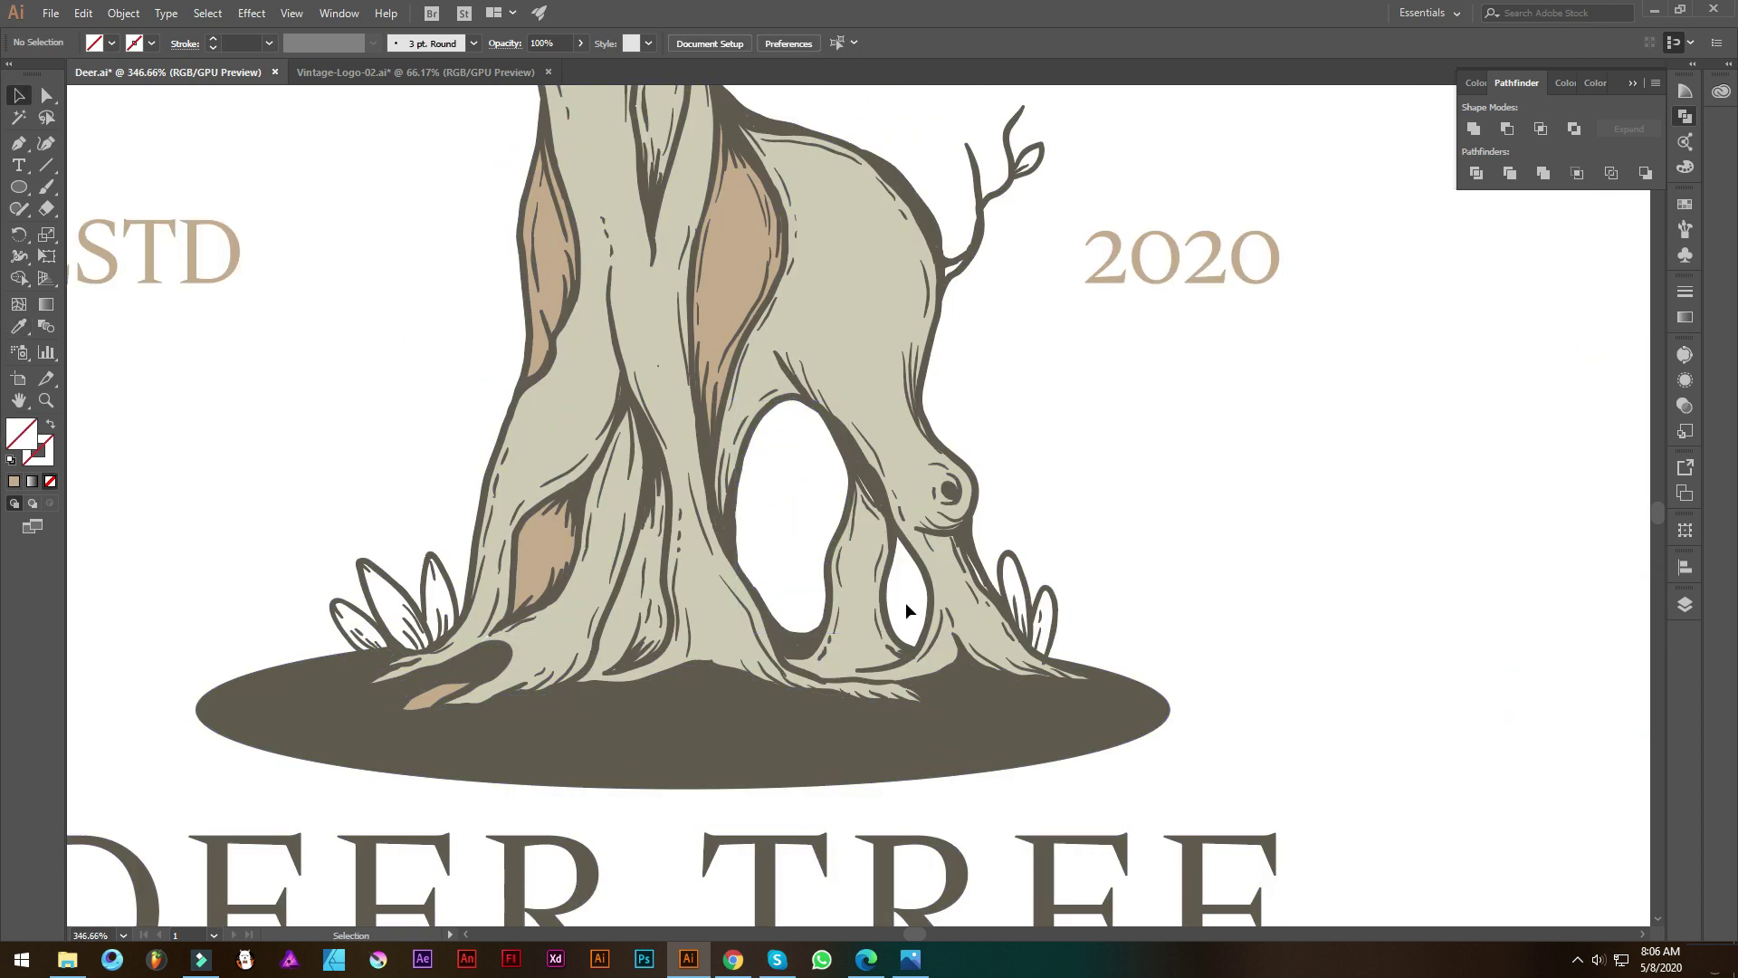
# Colour the left grass leaves green and select the right grass clump
pyautogui.click(390, 606)
pyautogui.scroll(-3, 688, 543)
pyautogui.scroll(3, 688, 547)
pyautogui.keyDown('shift'); pyautogui.click(688, 548); pyautogui.keyUp('shift')
pyautogui.scroll(3, 688, 548)
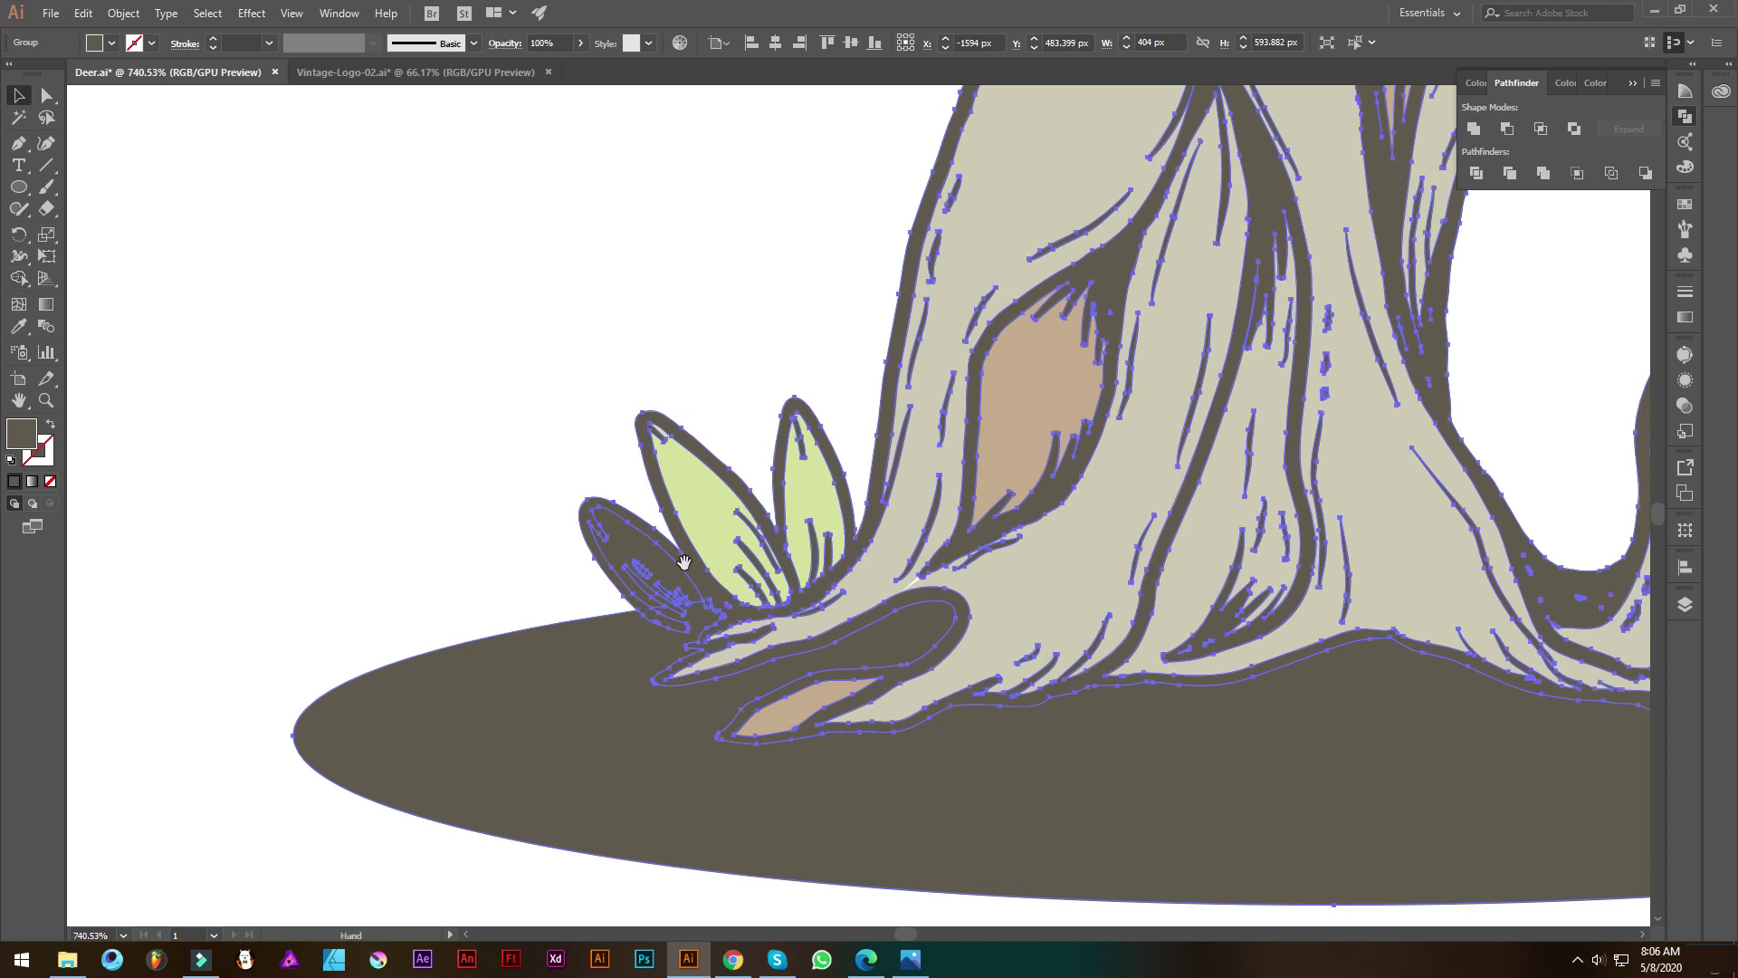
pyautogui.scroll(-5, 684, 562)
pyautogui.scroll(3, 721, 426)
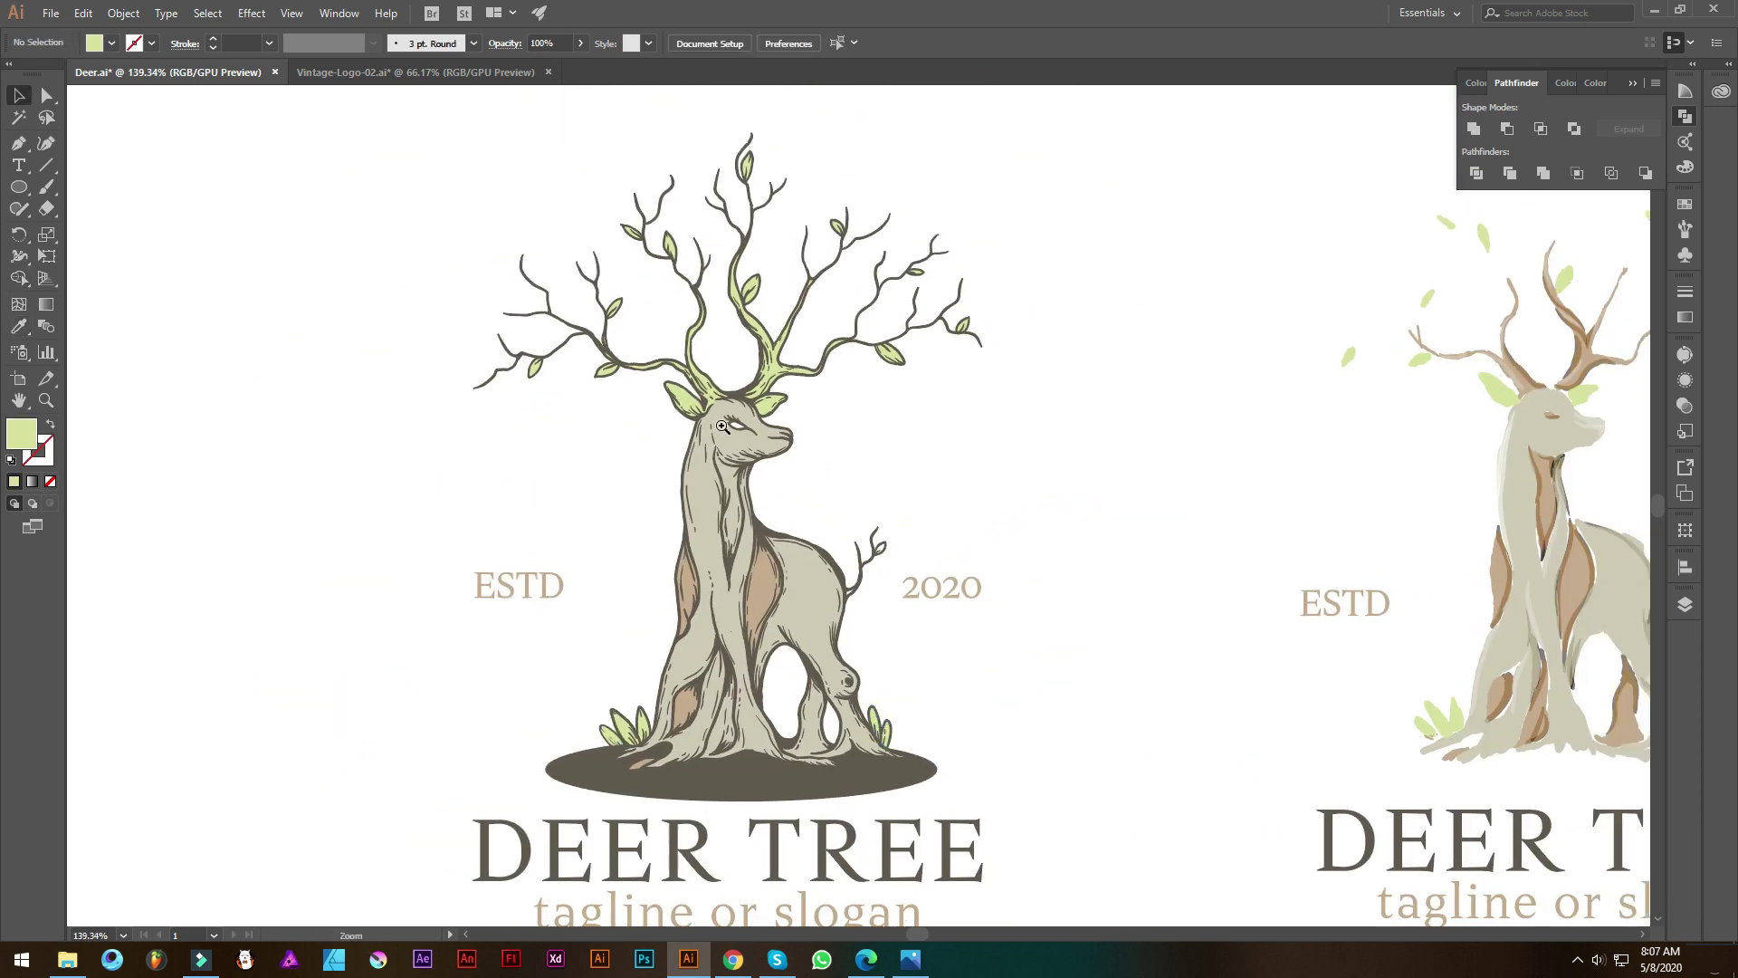
pyautogui.scroll(3, 722, 426)
pyautogui.scroll(-5, 624, 462)
pyautogui.scroll(1, 1078, 559)
pyautogui.scroll(-1, 997, 380)
# Align the alternate logo level with the first logo
pyautogui.moveTo(1398, 594); pyautogui.dragTo(1380, 593)
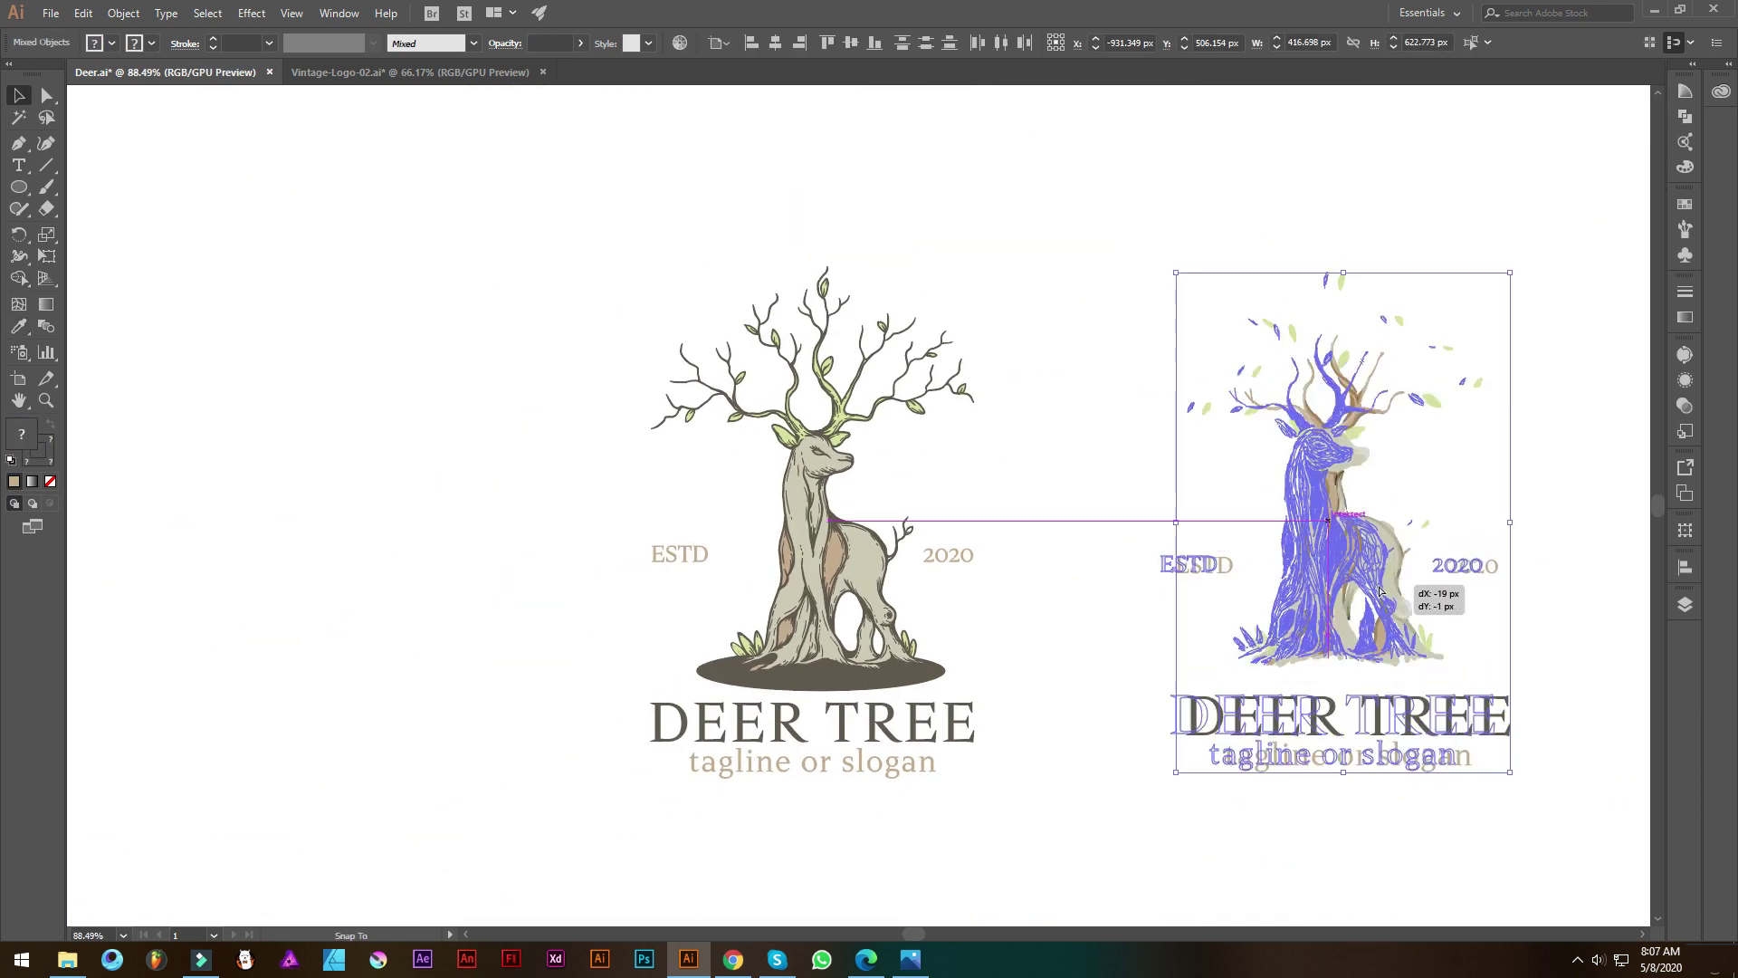
pyautogui.click(947, 744)
pyautogui.scroll(1, 943, 737)
pyautogui.scroll(2, 877, 703)
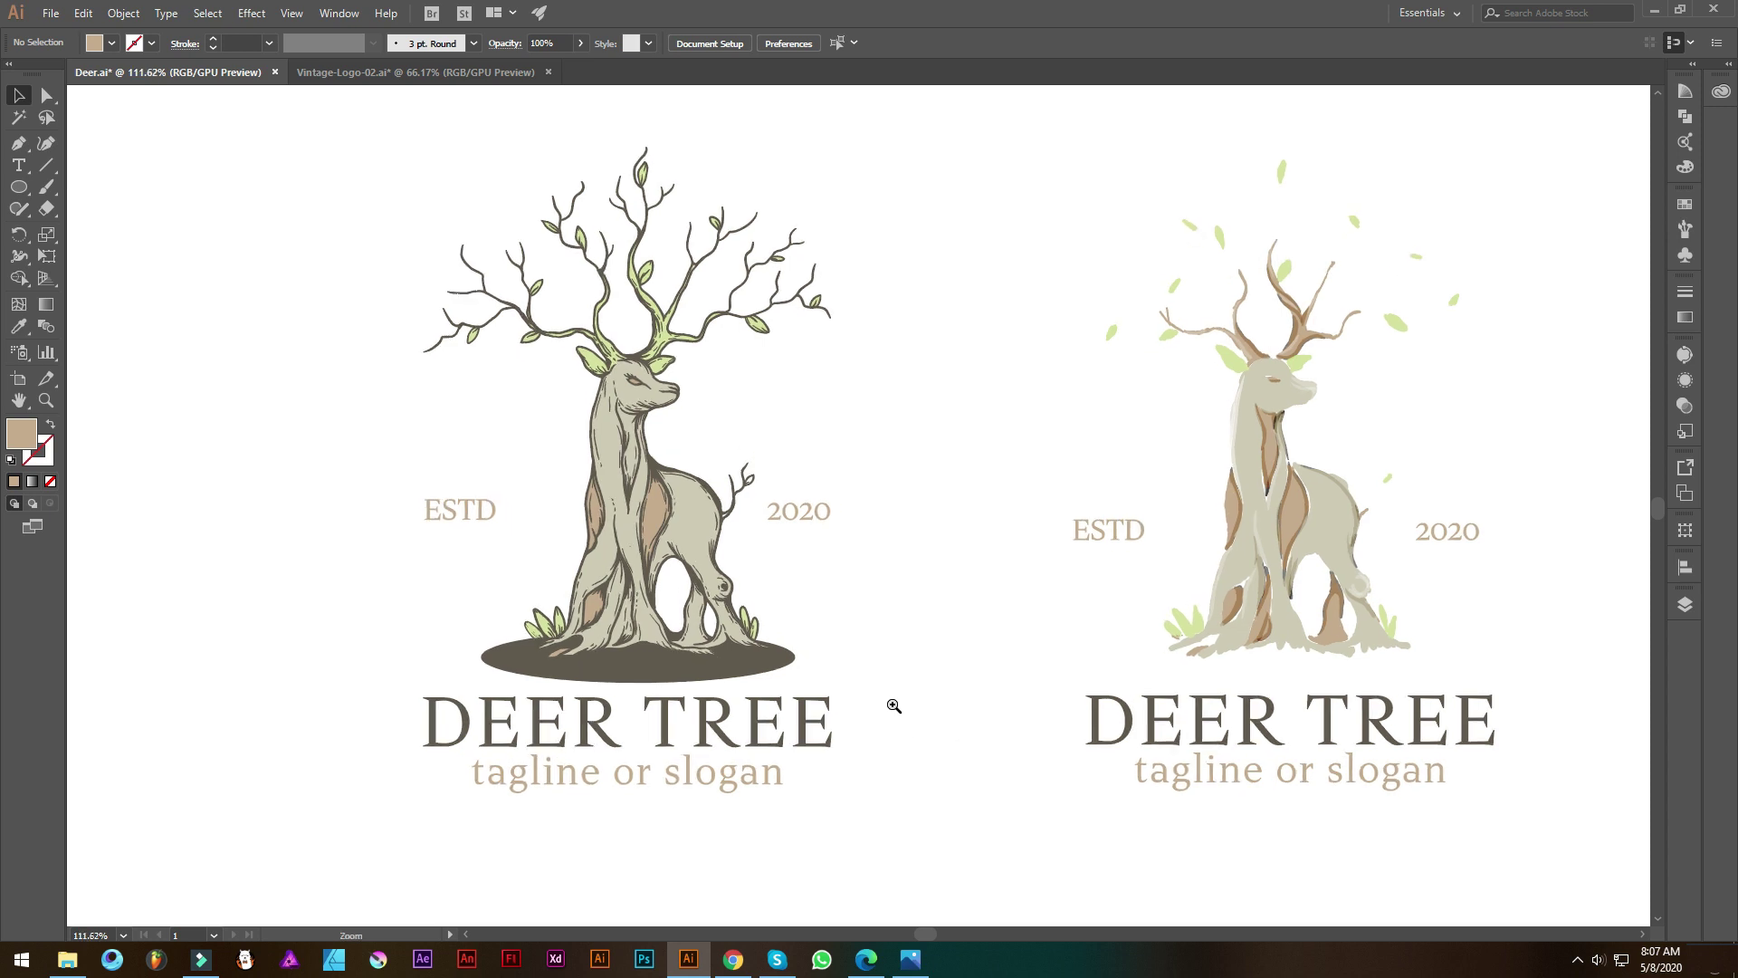